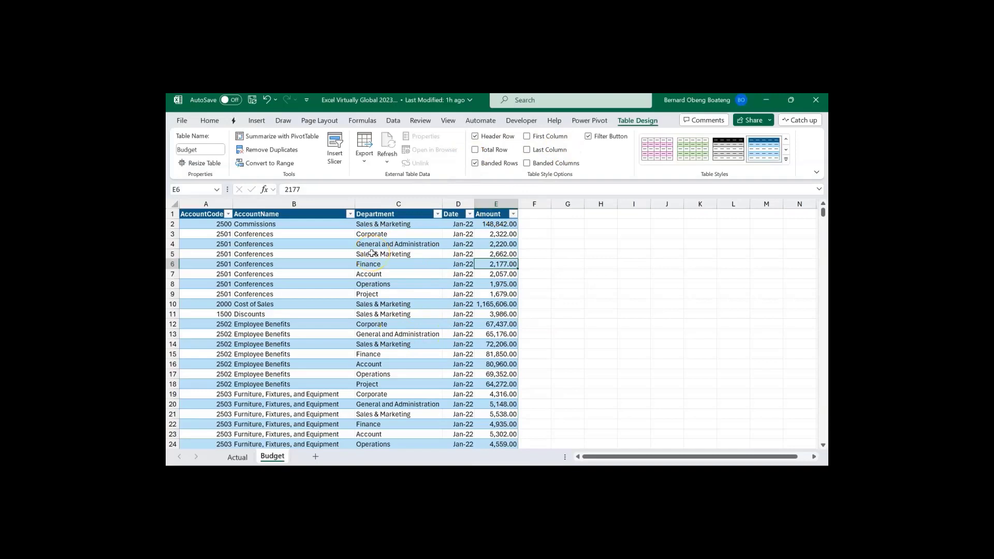
# - Launch the Power Query Editor and create a new blank query
pyautogui.click(393, 124)
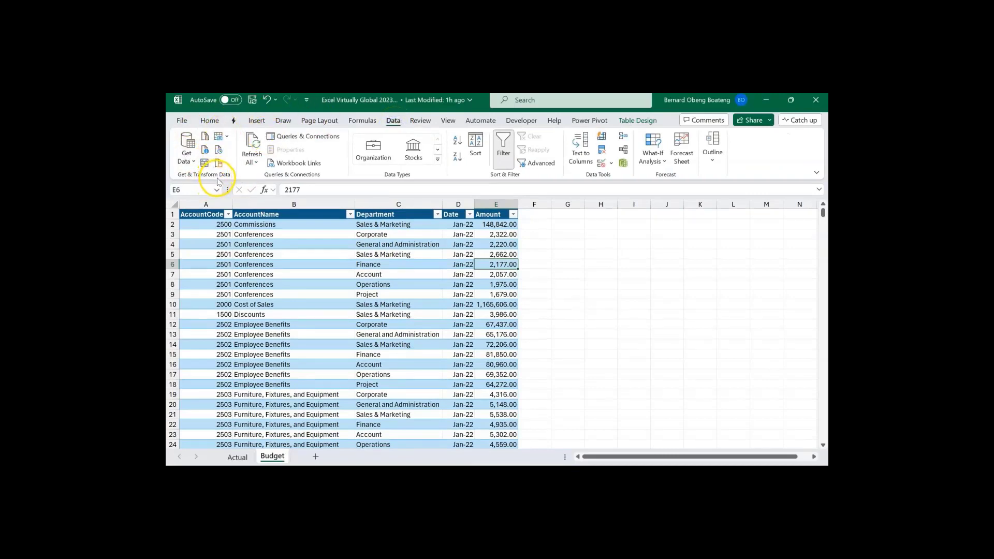
pyautogui.click(190, 158)
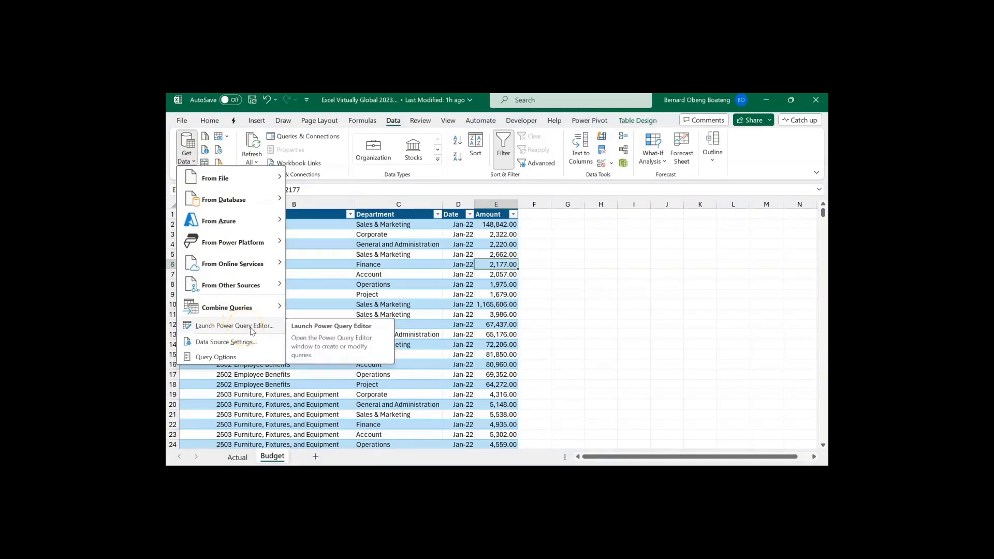
pyautogui.click(234, 326)
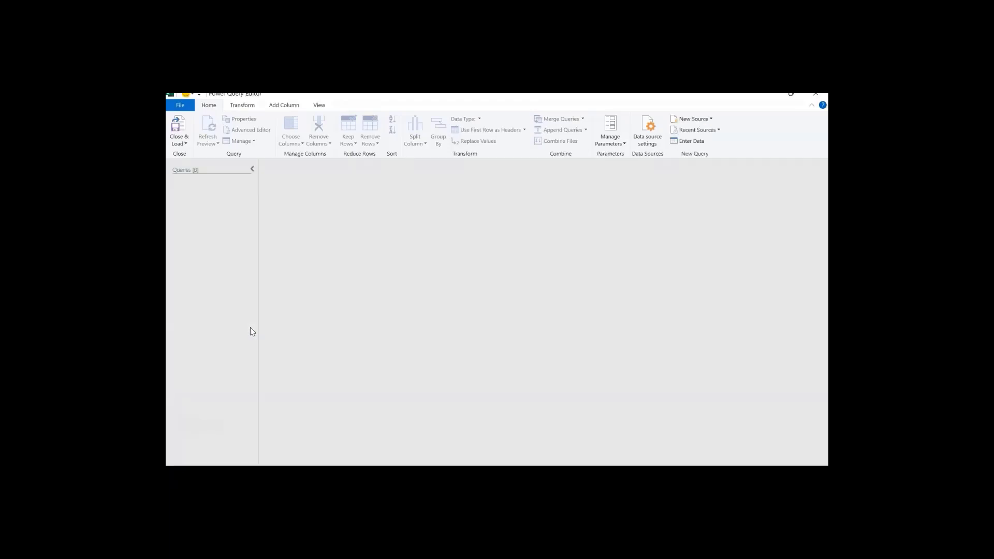
pyautogui.click(706, 119)
pyautogui.moveTo(707, 190)
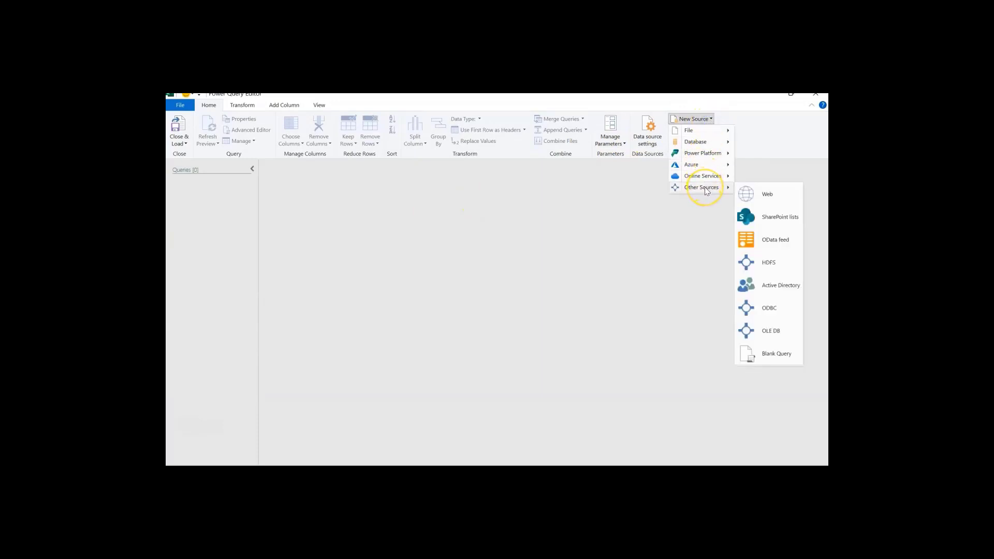
pyautogui.click(759, 354)
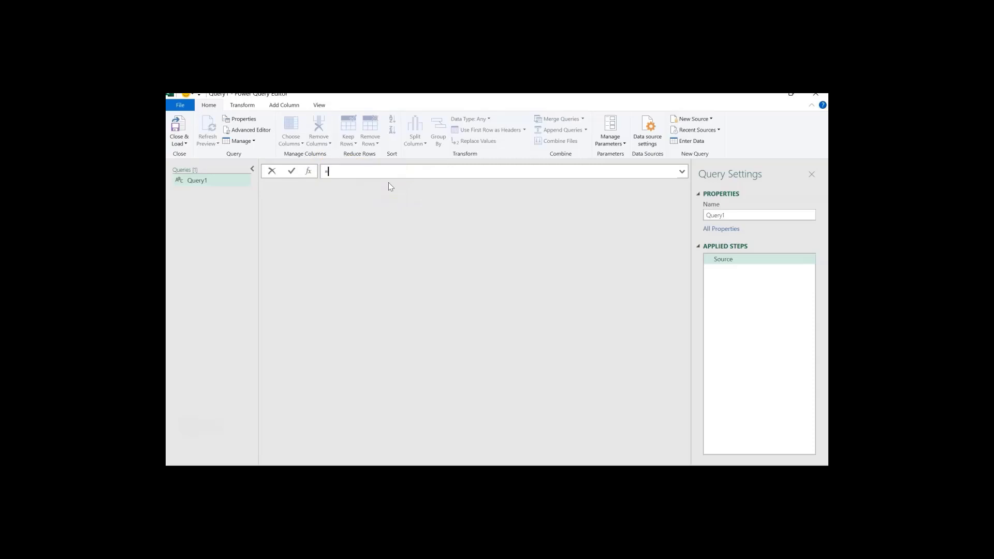
# - Enter the source formula =Excel.CurrentWorkbook() in the blank query to list the workbook's tables
pyautogui.write('Excel.CurrentWorkbook')
pyautogui.write('()')
pyautogui.press('Return')
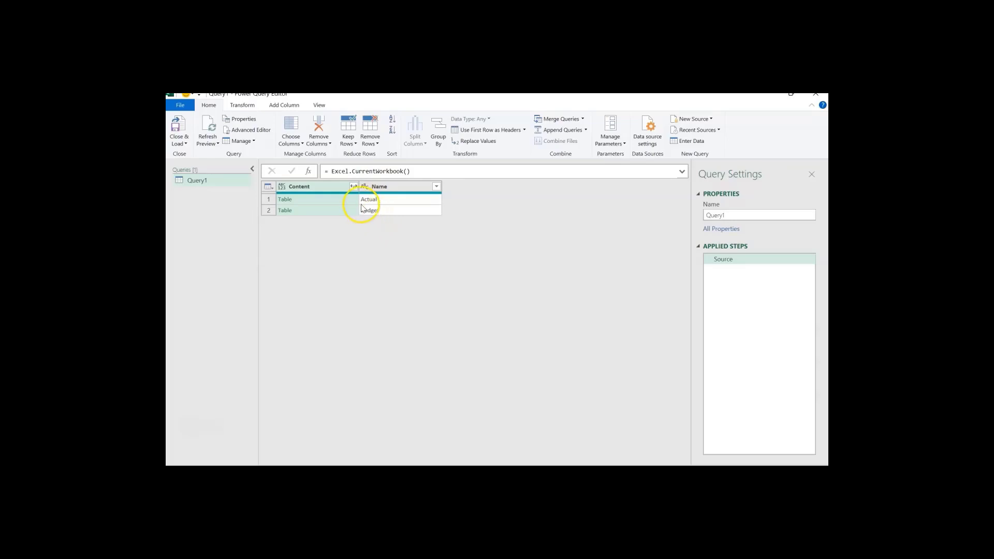
# - Expand all columns of the Content tables without using the original column name as prefix
pyautogui.click(353, 188)
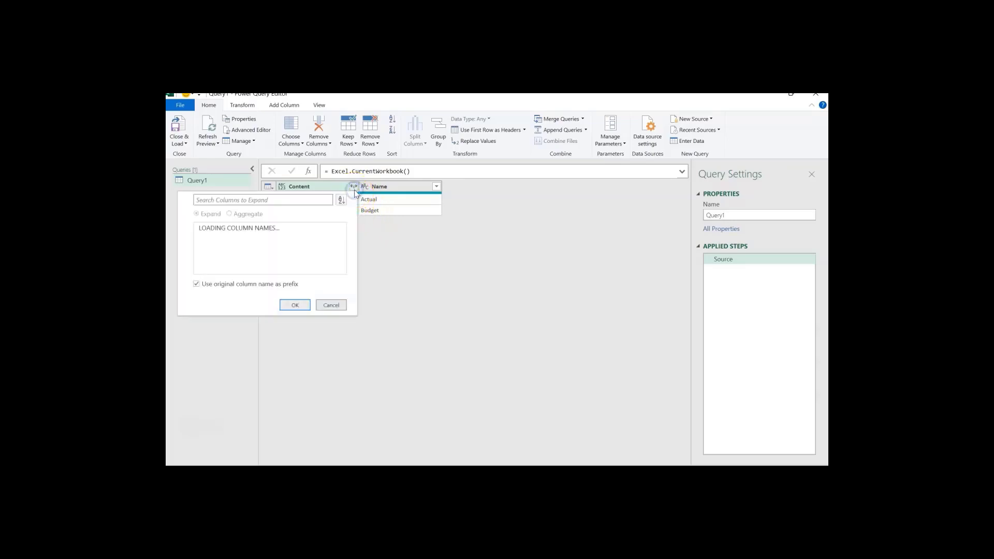
pyautogui.click(244, 295)
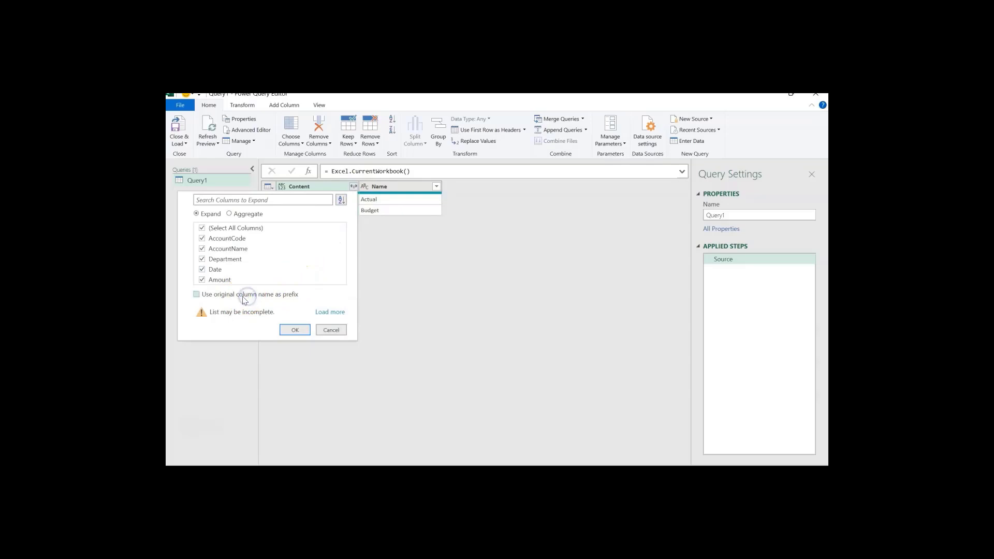
pyautogui.click(302, 330)
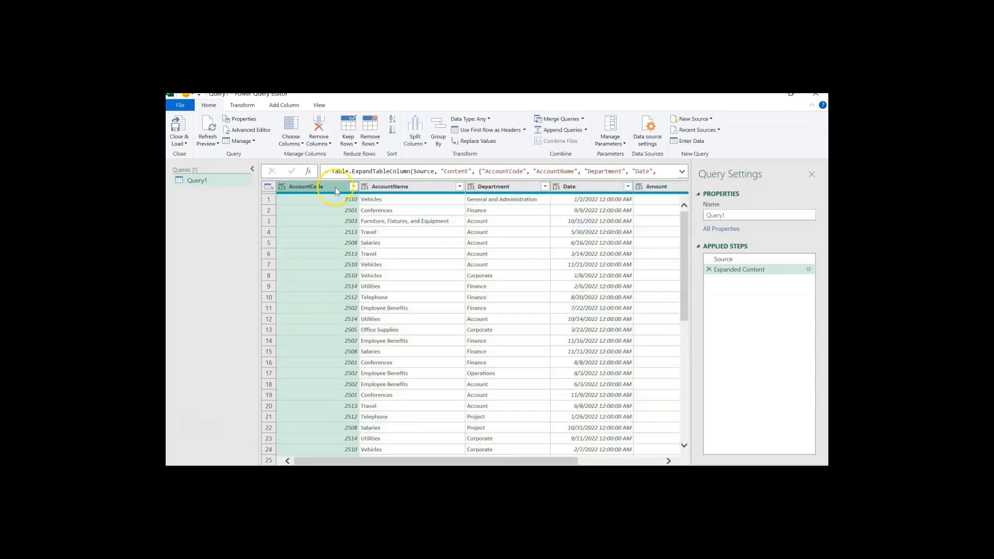
# - Detect the data types of all columns automatically and check the AccountCode, AccountName and Department columns
pyautogui.click(242, 105)
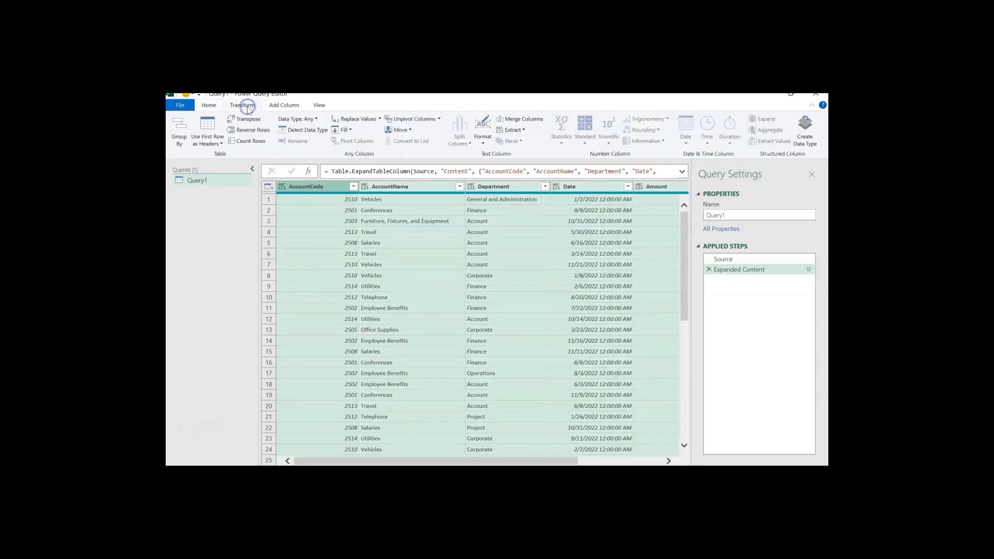
pyautogui.click(299, 131)
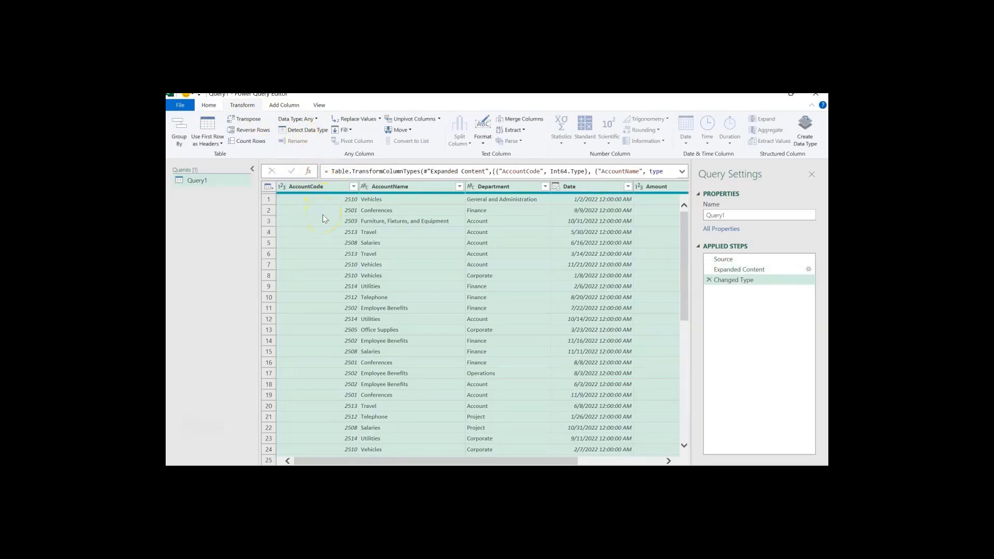
pyautogui.click(313, 187)
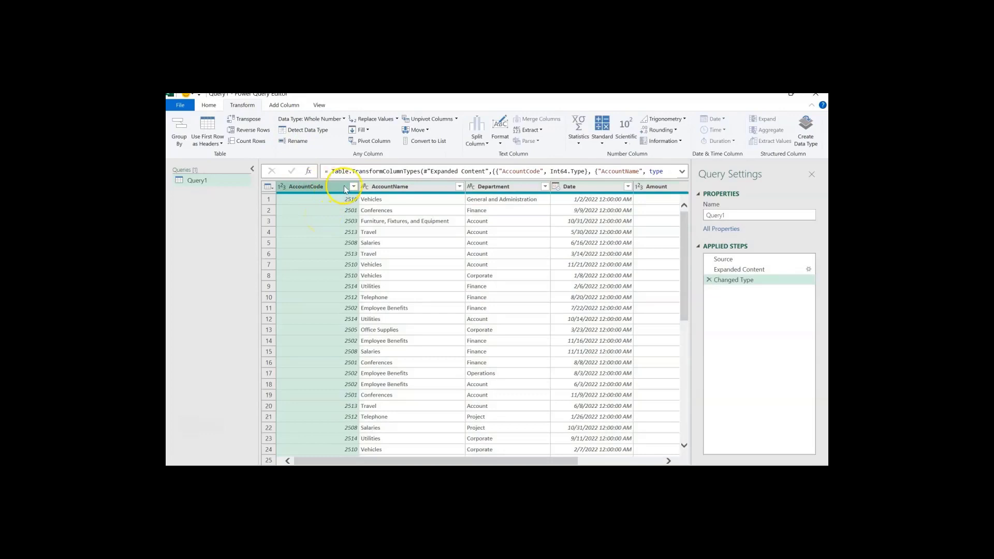
pyautogui.click(396, 189)
pyautogui.click(493, 187)
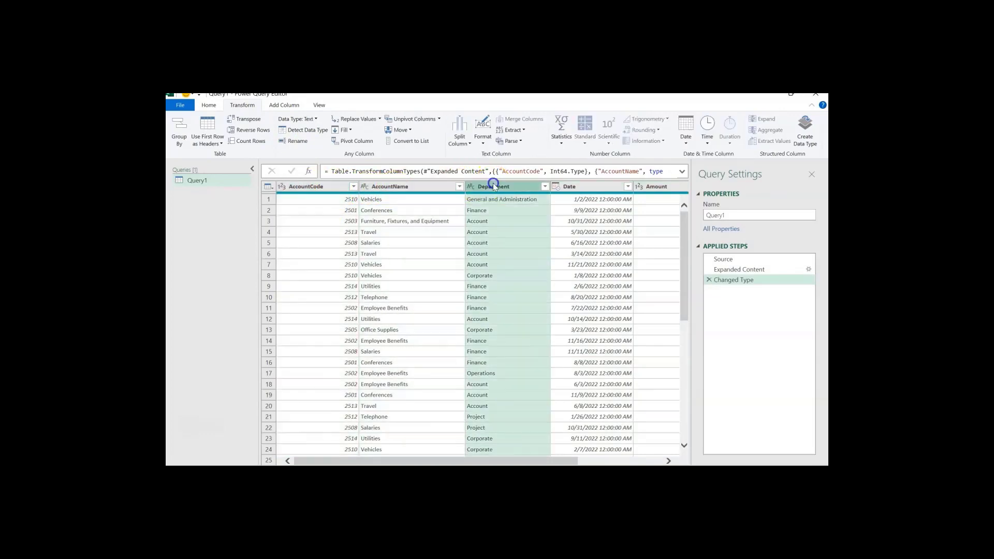
# - Change the Date column's data type to Date, replacing the current type conversion
pyautogui.click(577, 187)
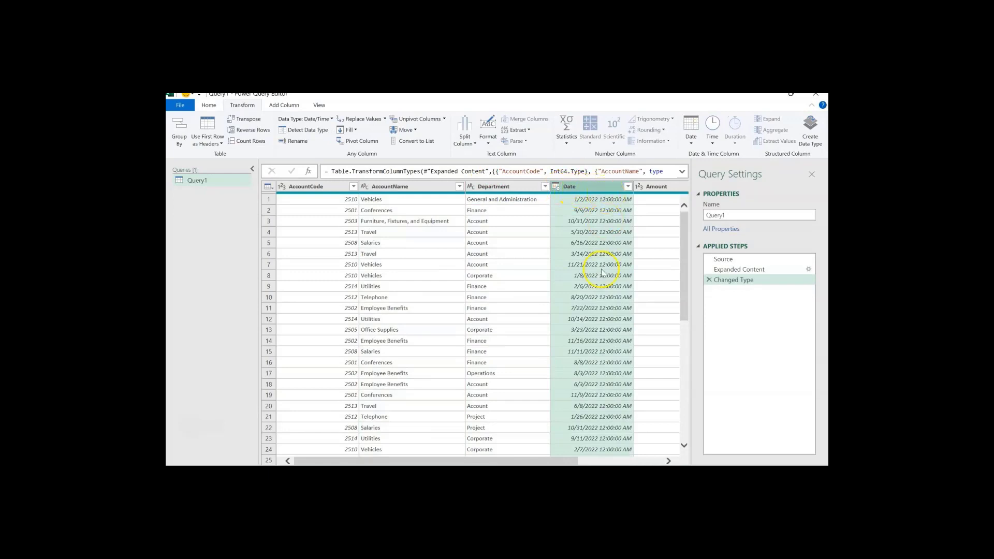
pyautogui.click(558, 187)
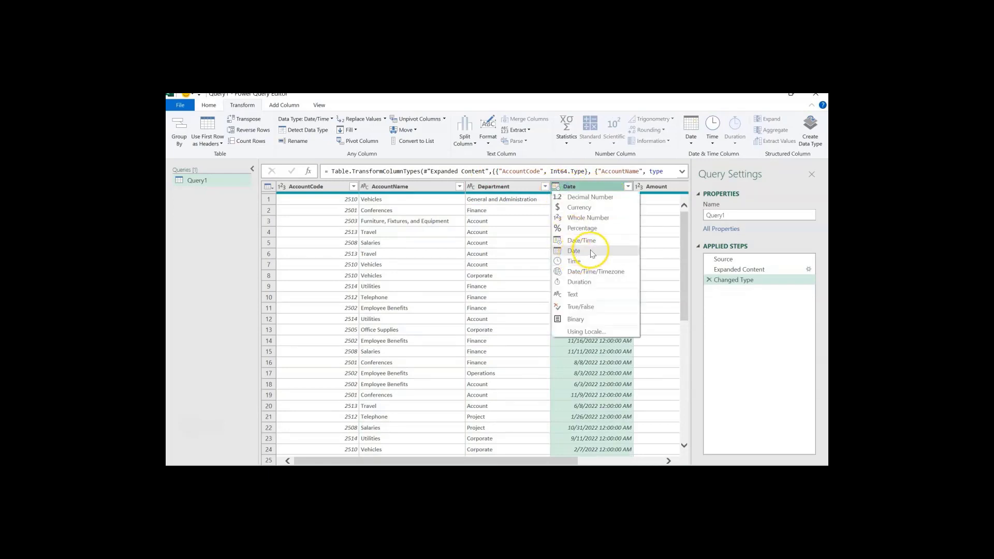
pyautogui.click(590, 251)
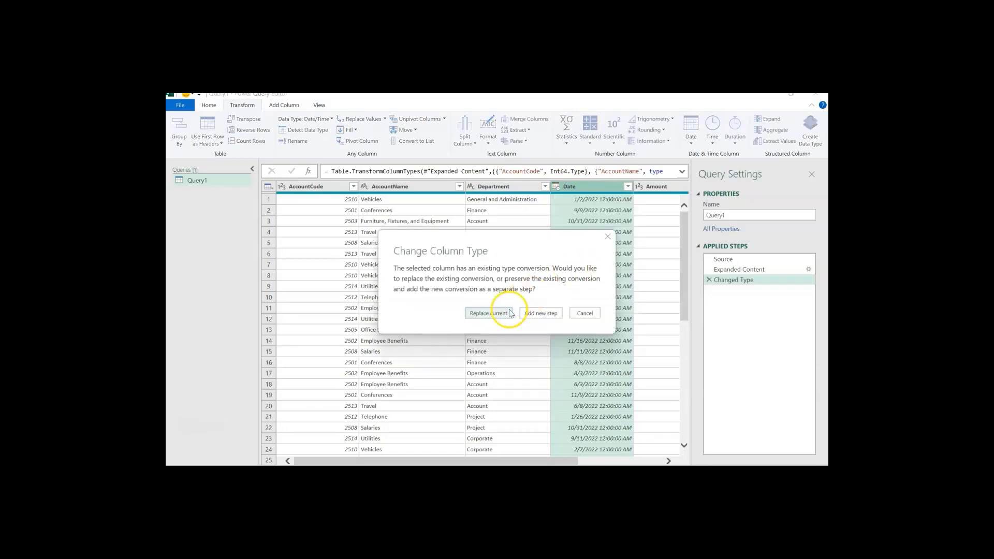
pyautogui.click(488, 313)
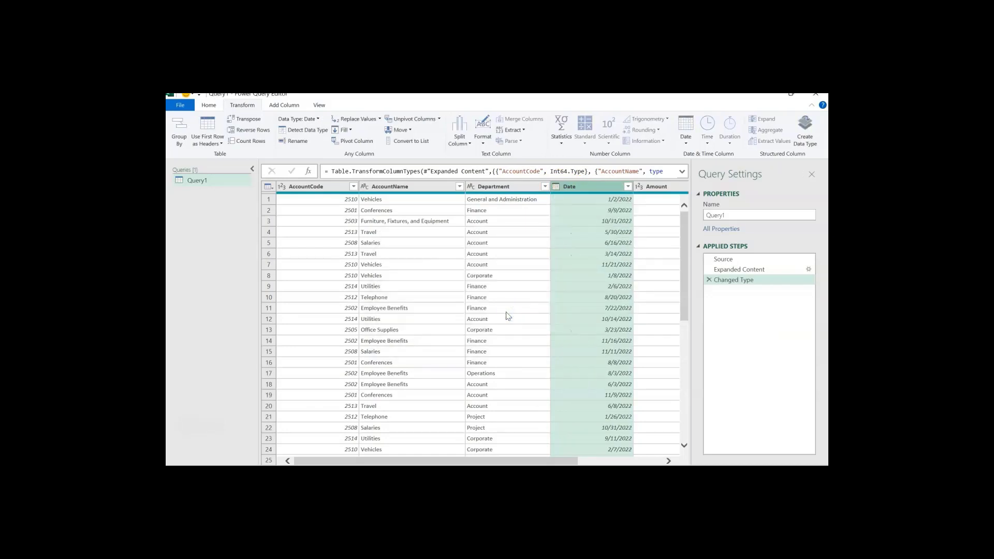
# - Check the full list of values in the Name column and rename the column Scenario
pyautogui.moveTo(543, 460); pyautogui.dragTo(620, 460)
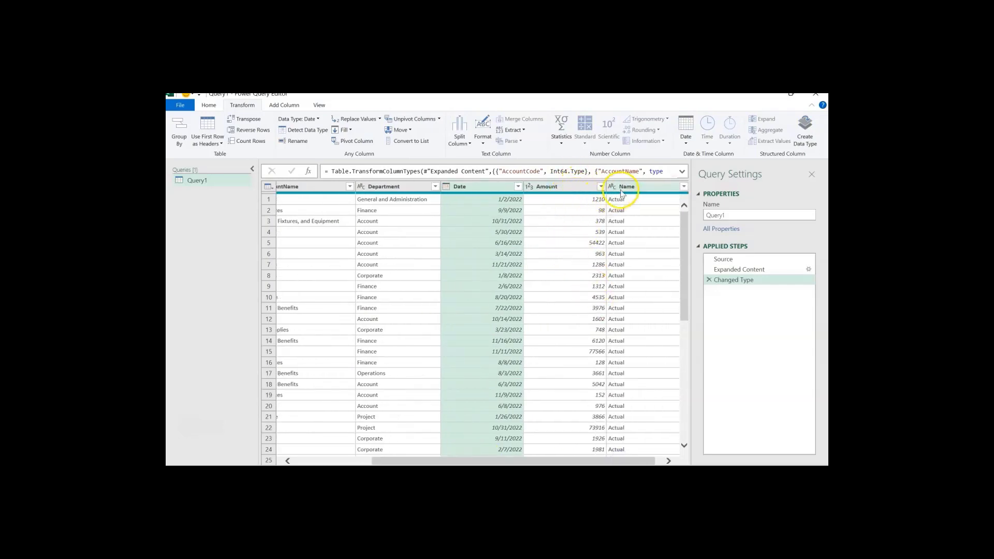
pyautogui.click(638, 188)
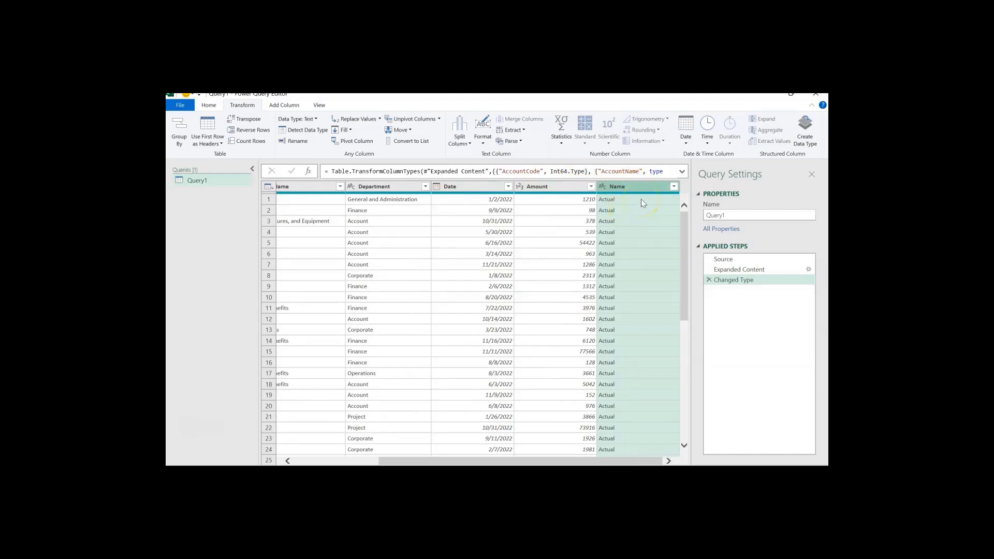
pyautogui.click(673, 188)
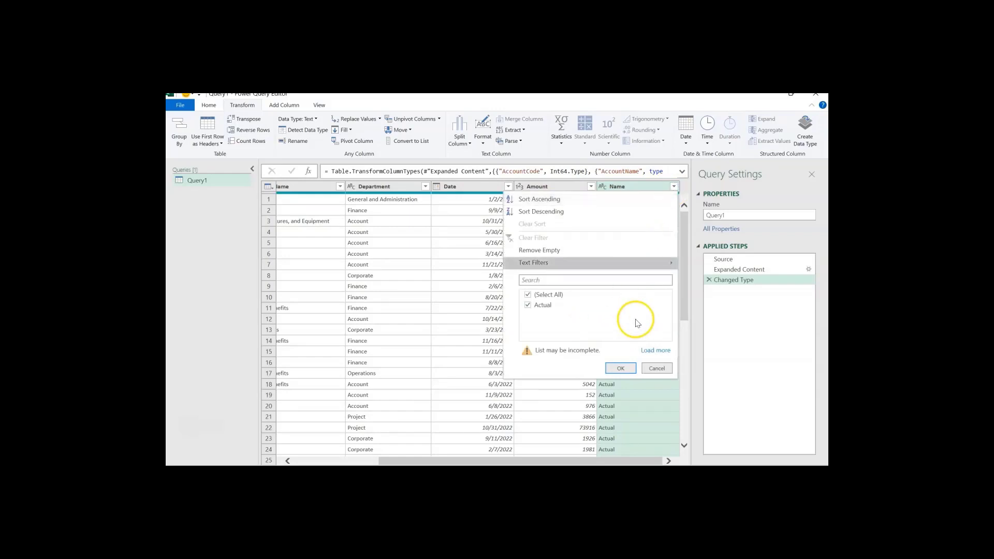
pyautogui.click(653, 350)
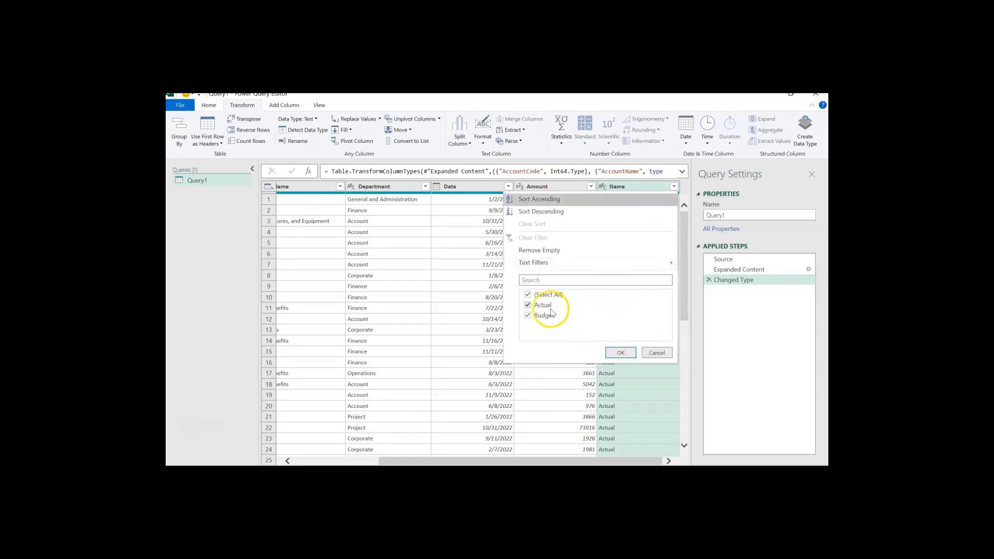
pyautogui.click(657, 354)
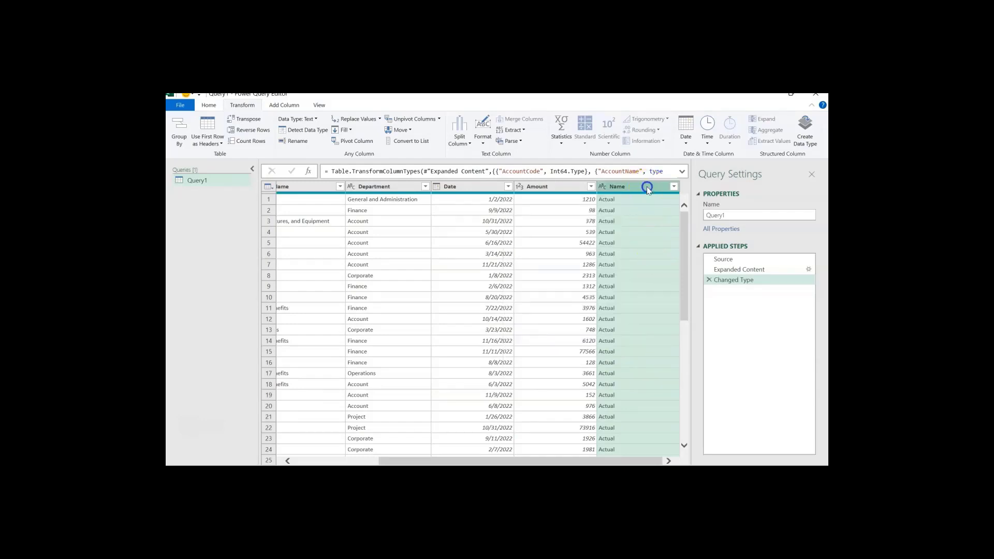
pyautogui.doubleClick(619, 187)
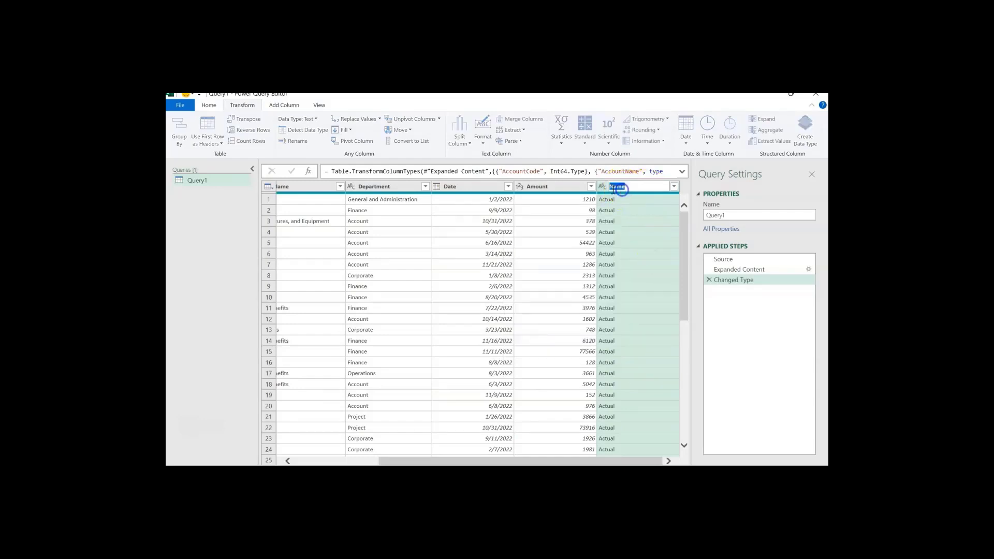
pyautogui.write('Scenario')
pyautogui.press('Return')
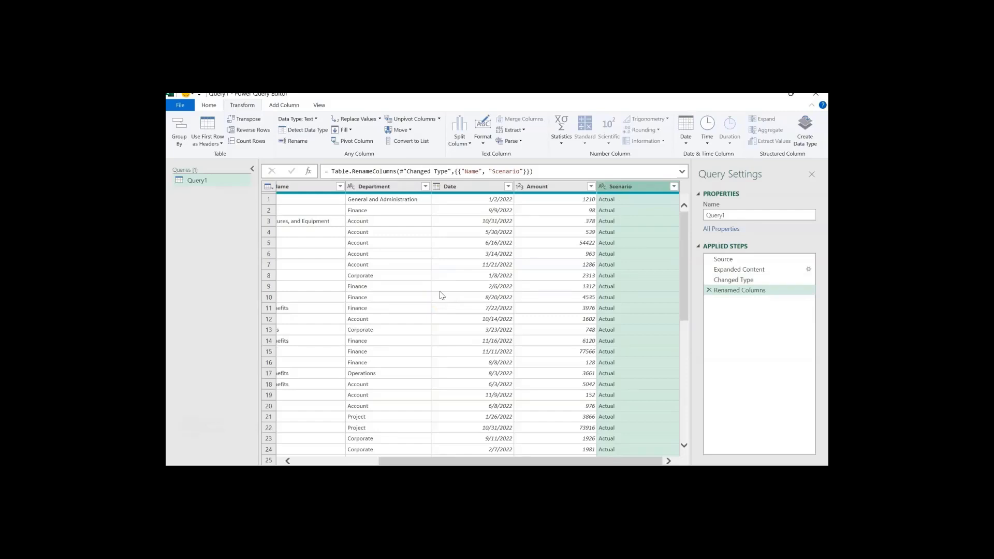
# - Rename the combined query as Reference
pyautogui.moveTo(736, 215); pyautogui.dragTo(677, 216)
pyautogui.write('Reference')
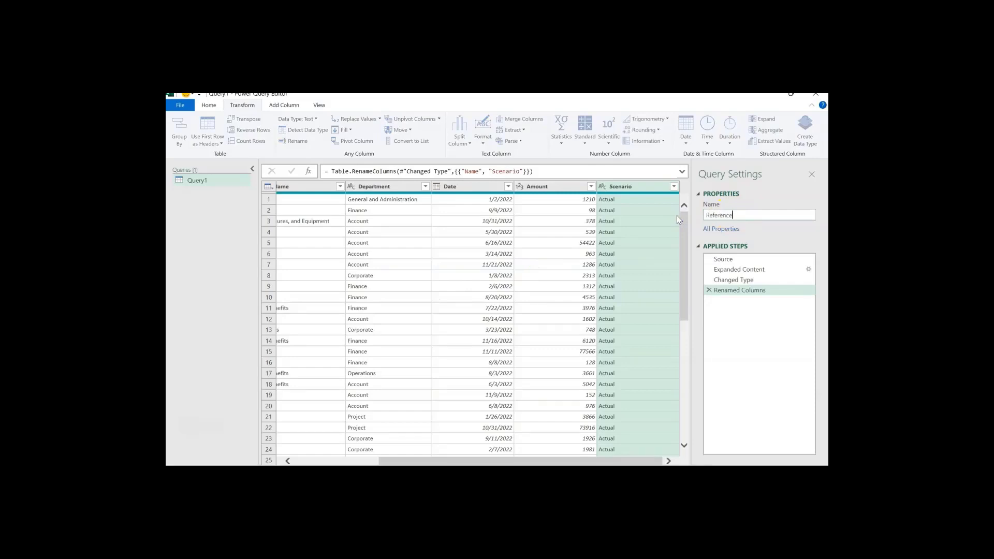
pyautogui.press('Return')
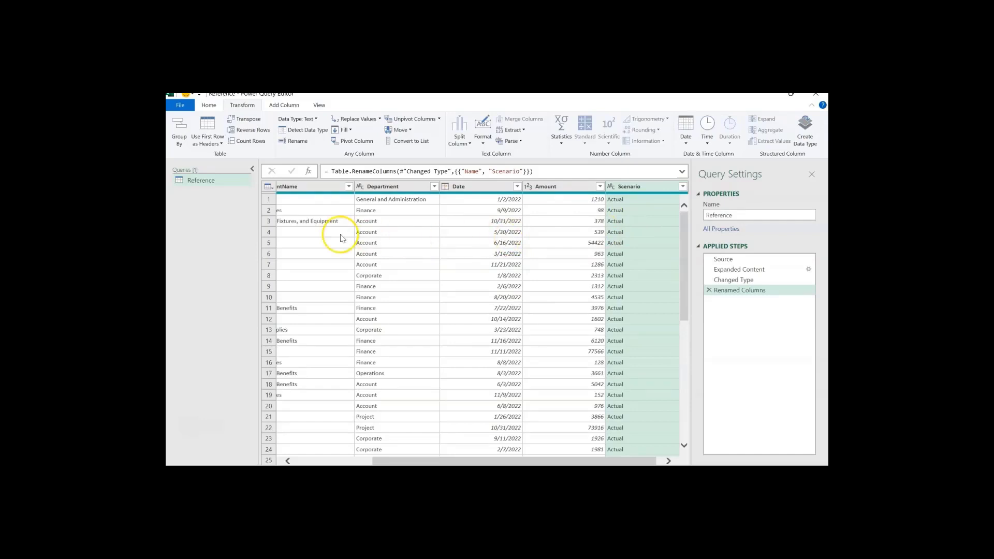
# - Create a new query that references the Reference query and name it Actual
pyautogui.click(218, 181)
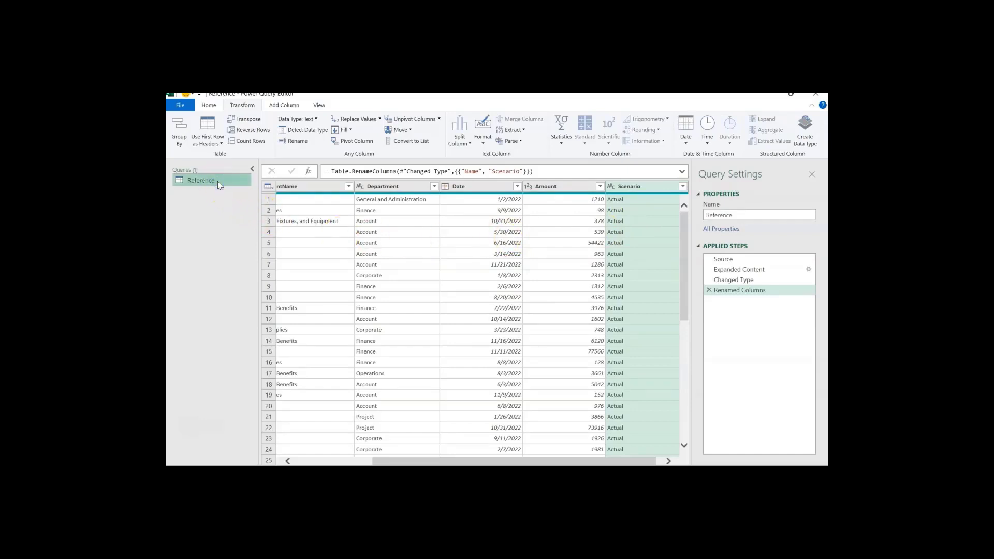
pyautogui.rightClick(218, 184)
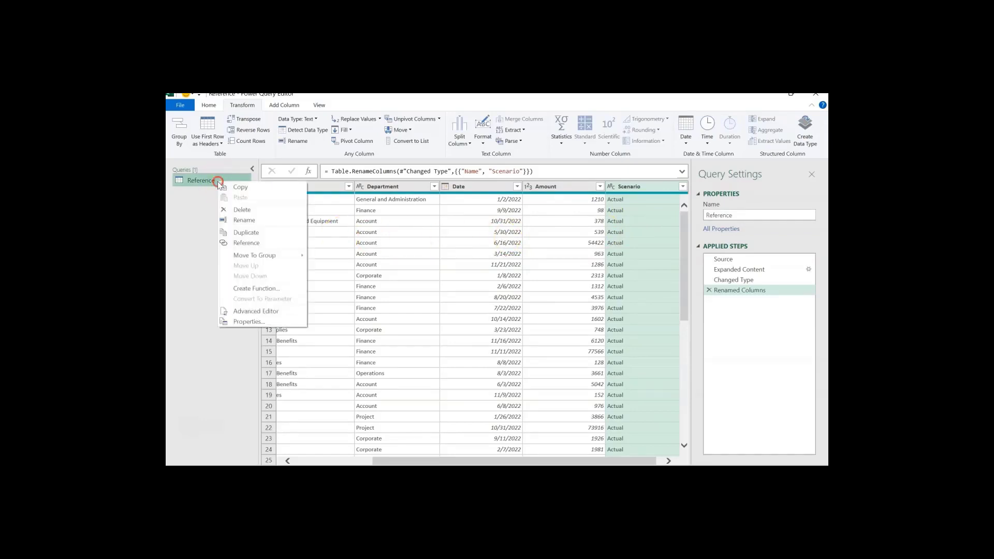
pyautogui.click(247, 244)
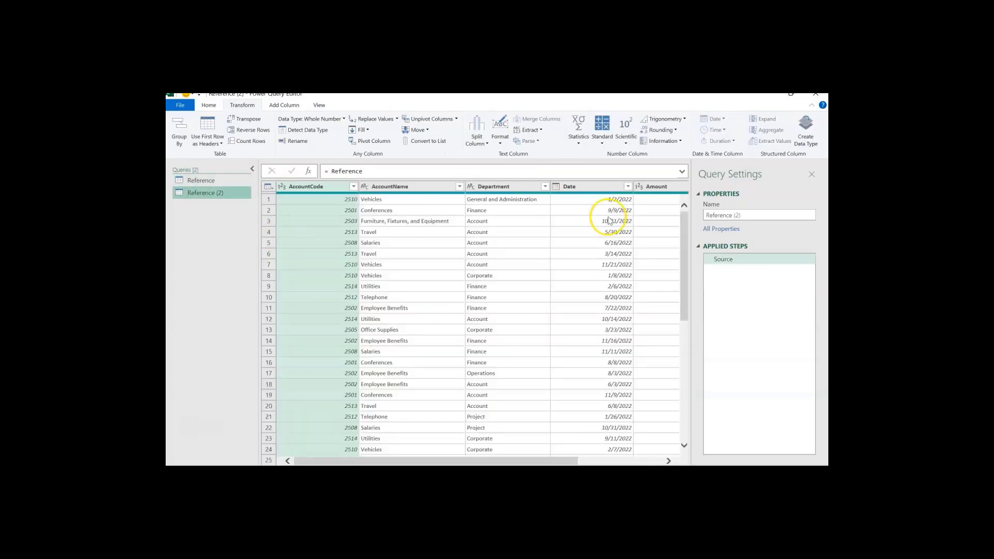
pyautogui.moveTo(748, 214); pyautogui.dragTo(692, 217)
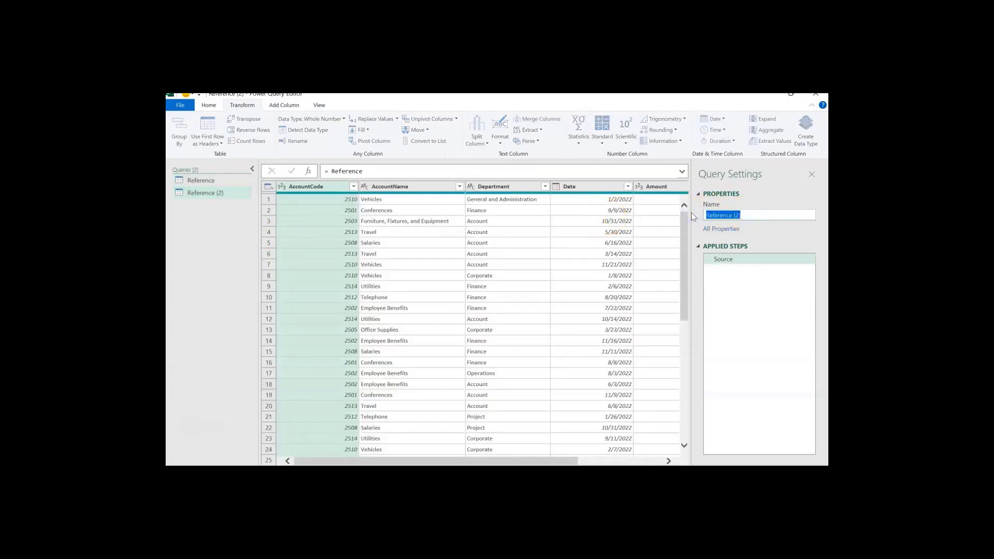
pyautogui.write('Actual')
pyautogui.press('Return')
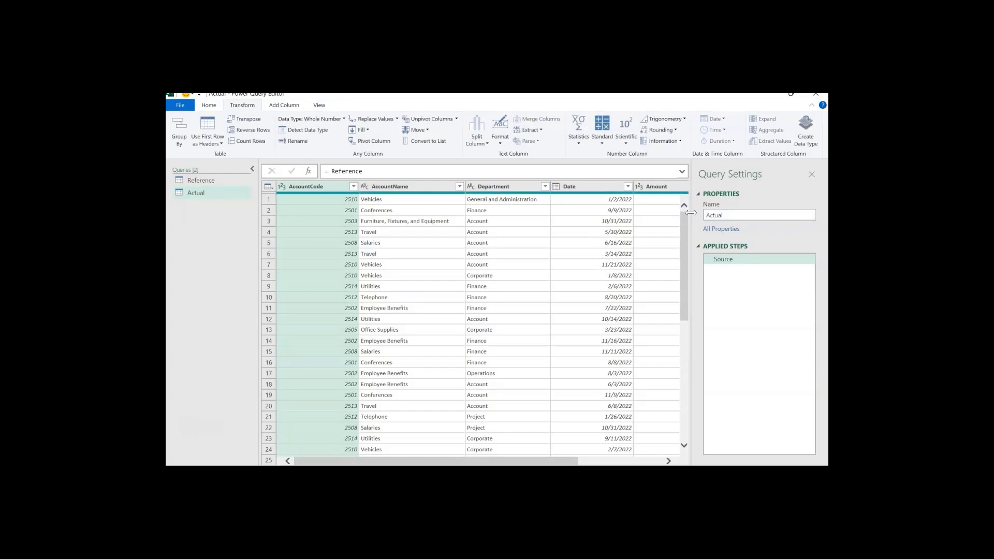
# - Filter the Scenario column of the Actual query to keep only Actual rows, loading the full value list first
pyautogui.moveTo(393, 460); pyautogui.dragTo(482, 461)
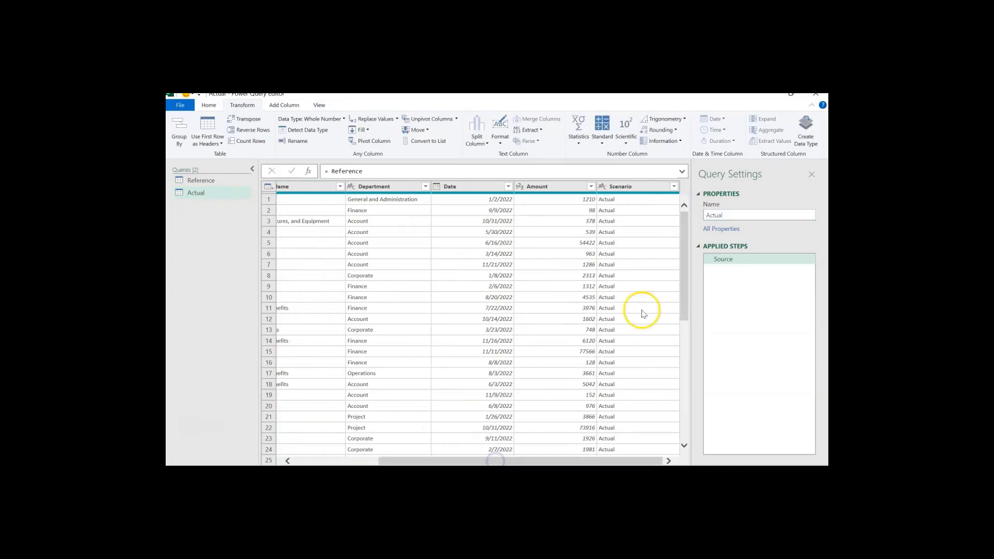
pyautogui.click(642, 192)
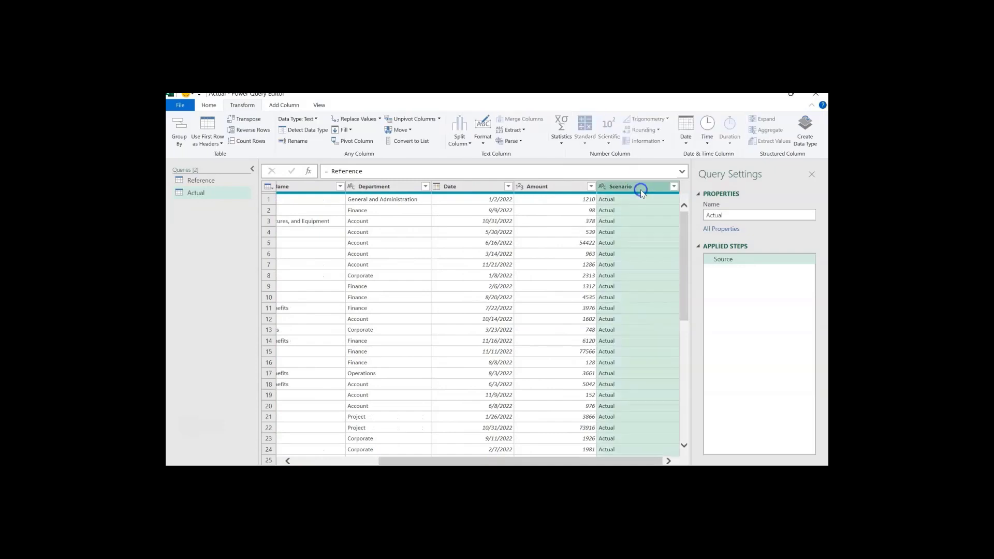
pyautogui.click(674, 186)
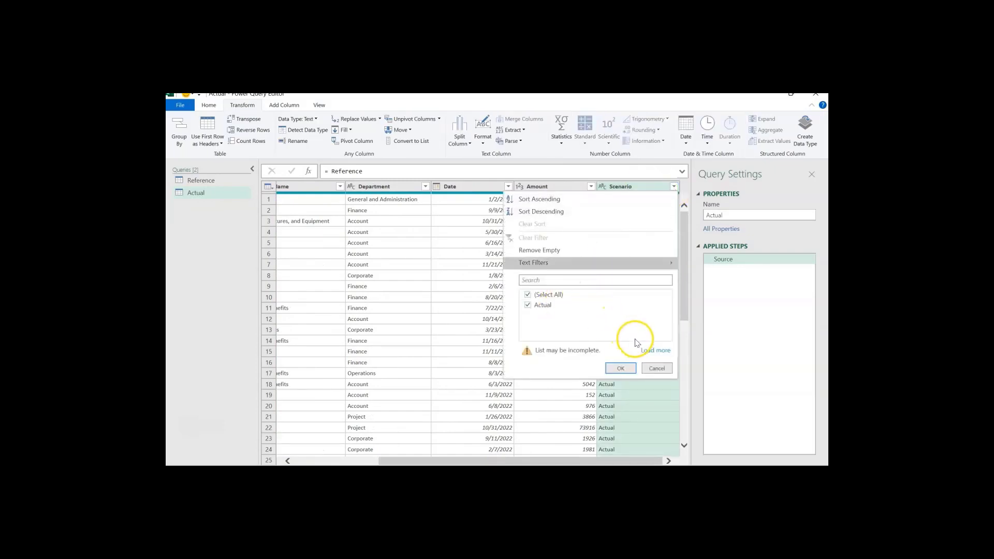
pyautogui.click(651, 350)
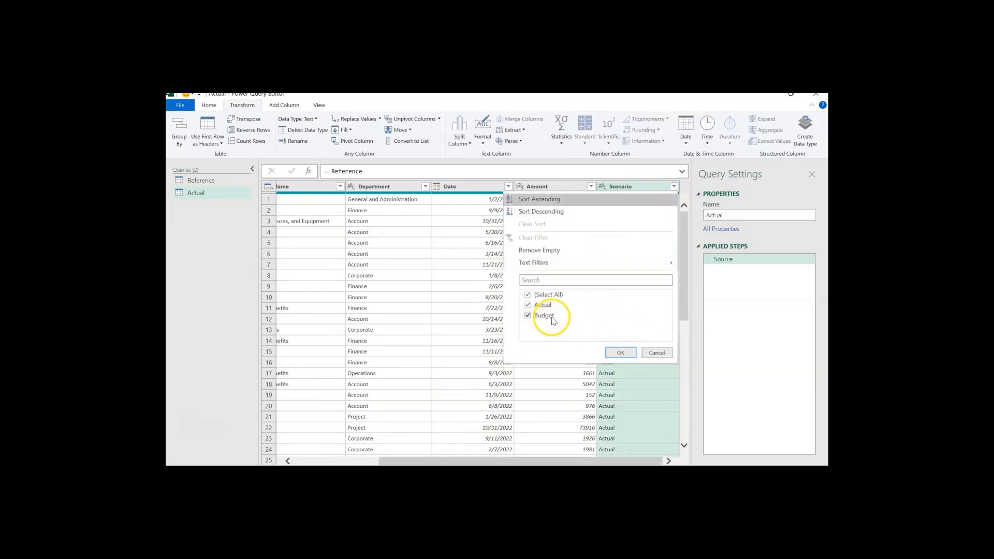
pyautogui.click(551, 318)
pyautogui.click(619, 352)
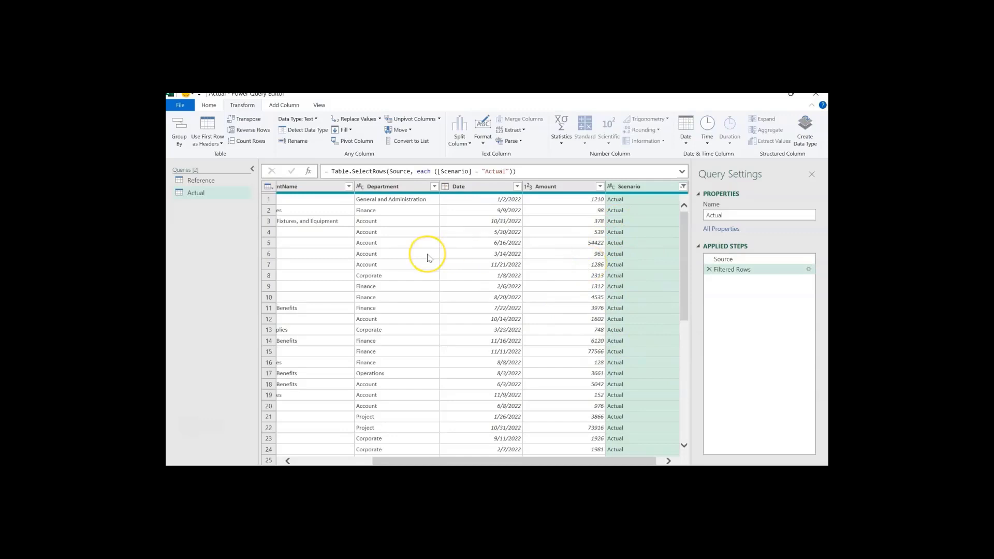
# - Create another query that references the Reference query and name it Budget
pyautogui.click(223, 183)
pyautogui.rightClick(223, 184)
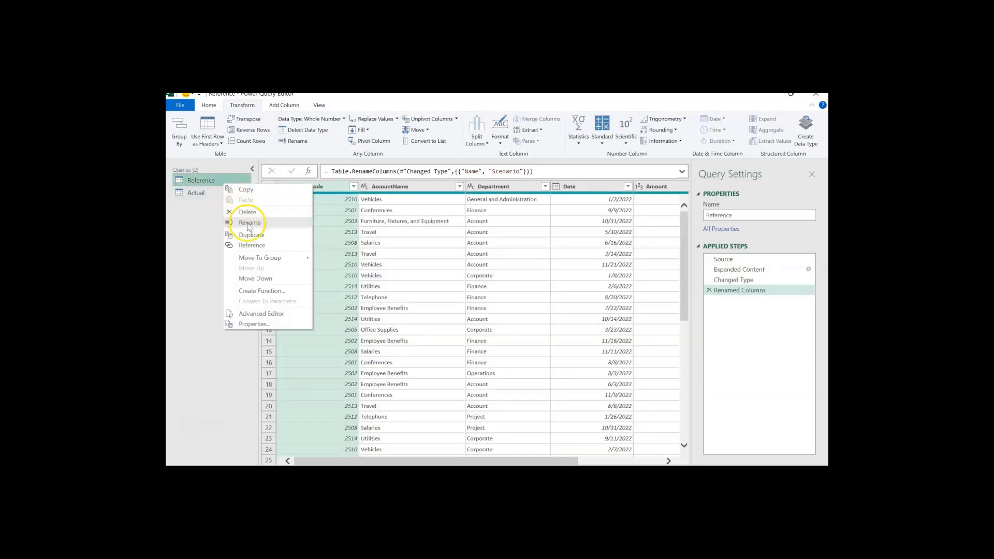
pyautogui.click(254, 245)
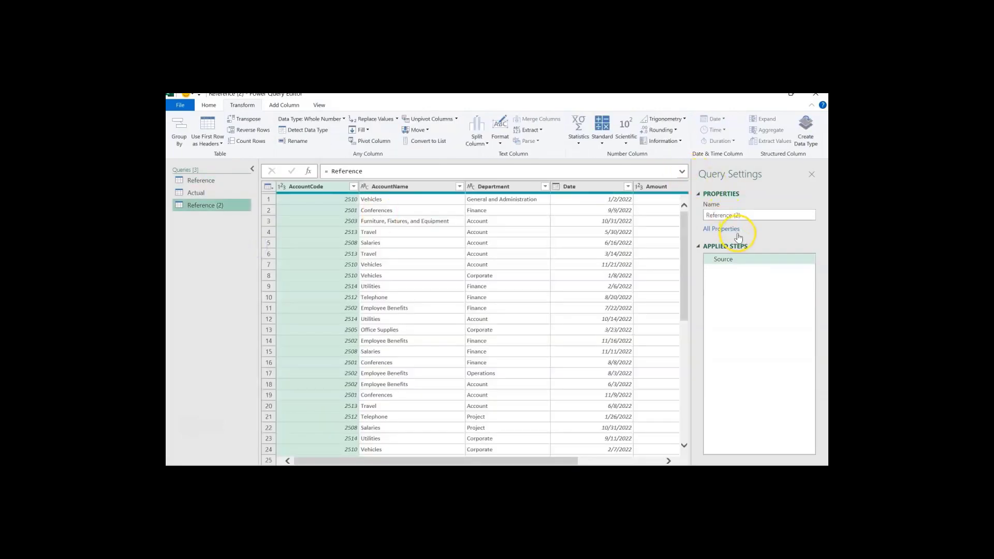
pyautogui.tripleClick(756, 215)
pyautogui.write('Bud')
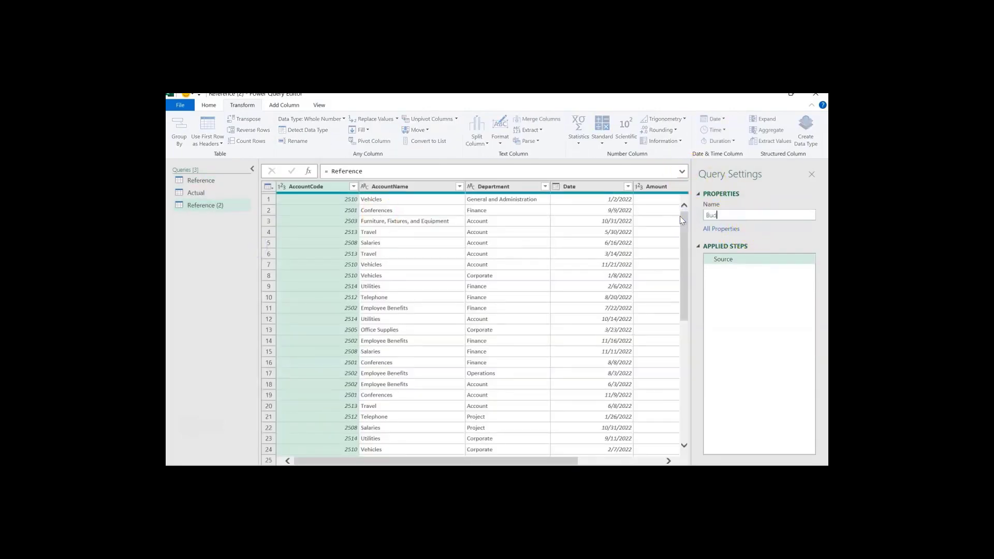
pyautogui.write('eet')
pyautogui.press('Return')
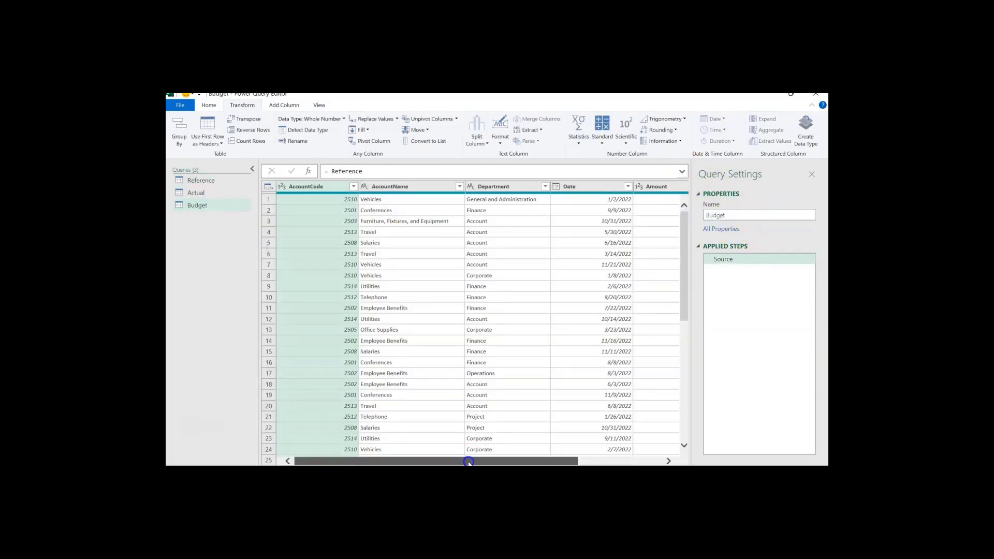
# - Filter the Scenario column of the Budget query to keep only Budget rows, excluding Actual from the fully loaded value list
pyautogui.moveTo(471, 461); pyautogui.dragTo(594, 460)
pyautogui.click(644, 186)
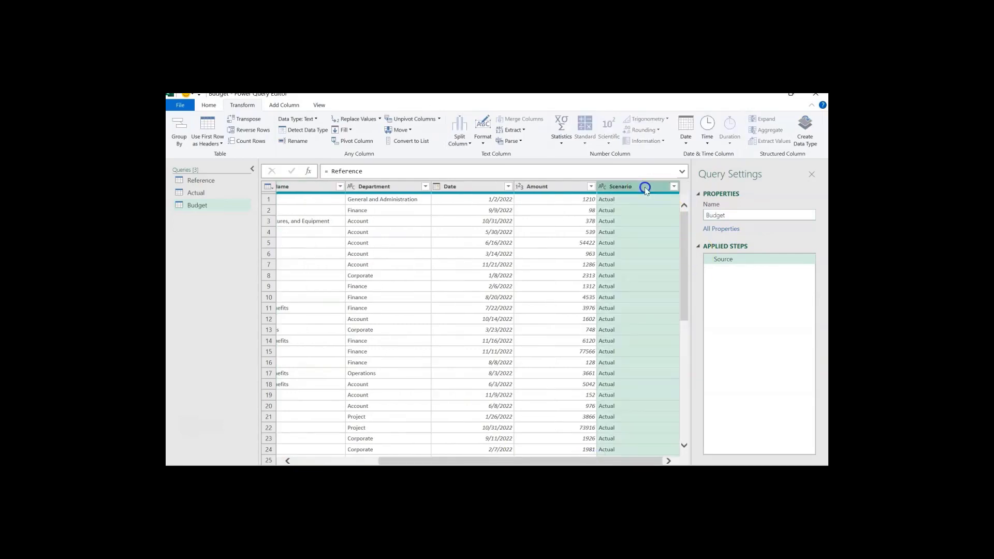
pyautogui.click(674, 188)
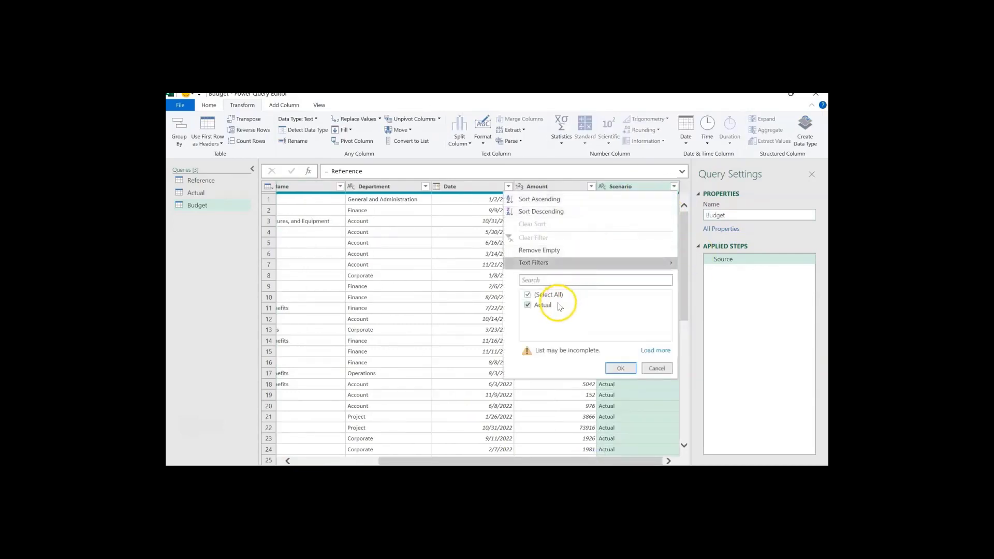
pyautogui.click(650, 349)
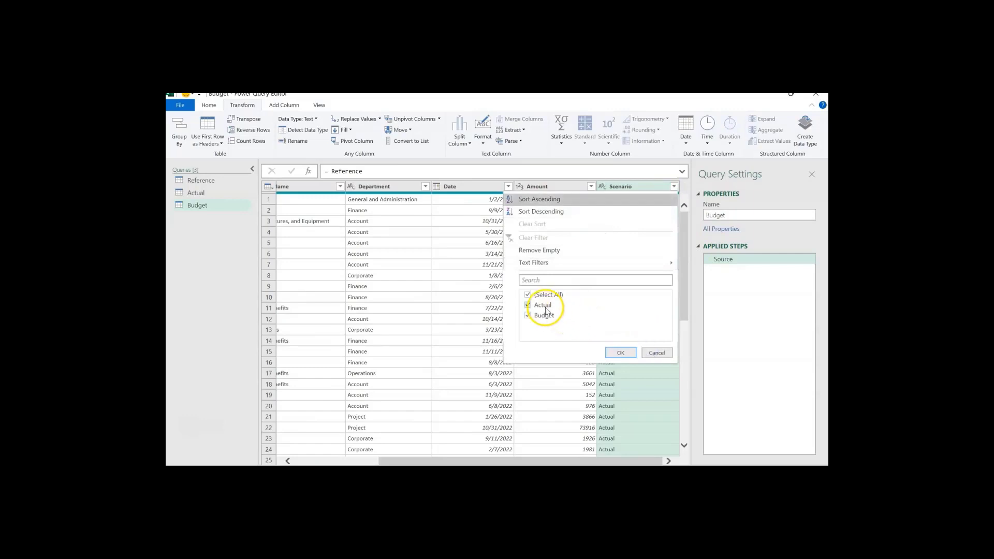
pyautogui.click(544, 306)
pyautogui.click(616, 353)
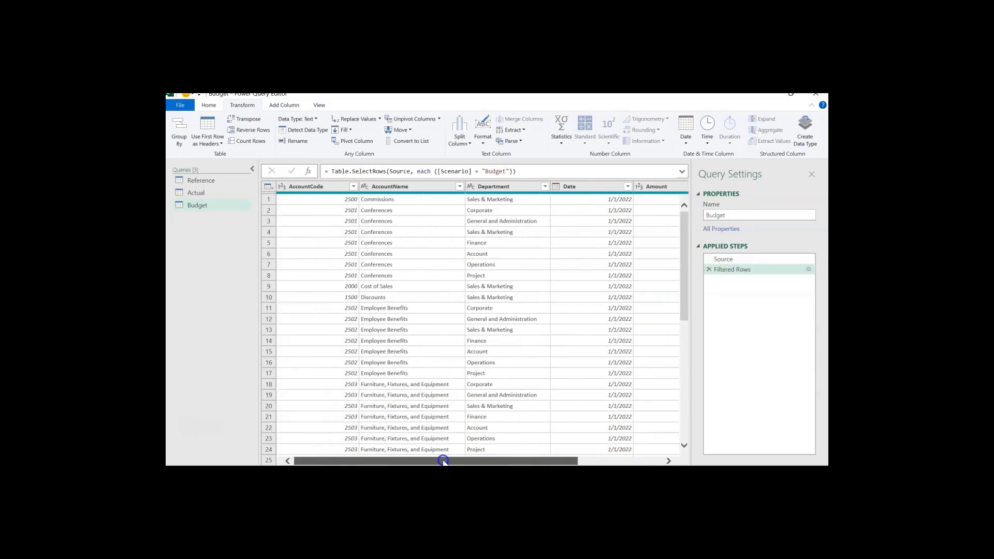
pyautogui.moveTo(436, 460); pyautogui.dragTo(425, 461)
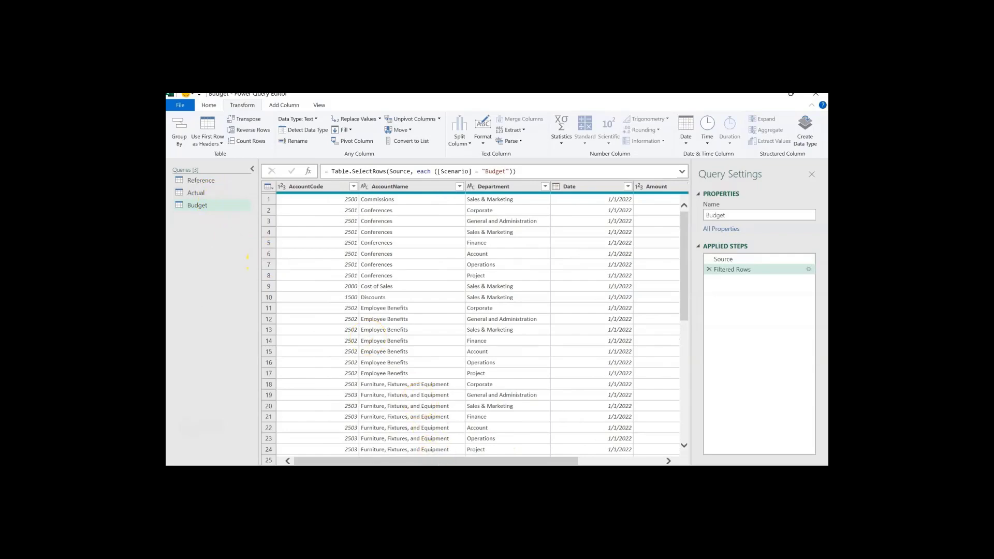
# - Switch to the practice workbook in Excel to review its Dashboard sheet, and return to the Power Query Editor
pyautogui.moveTo(433, 464)
pyautogui.click(404, 445)
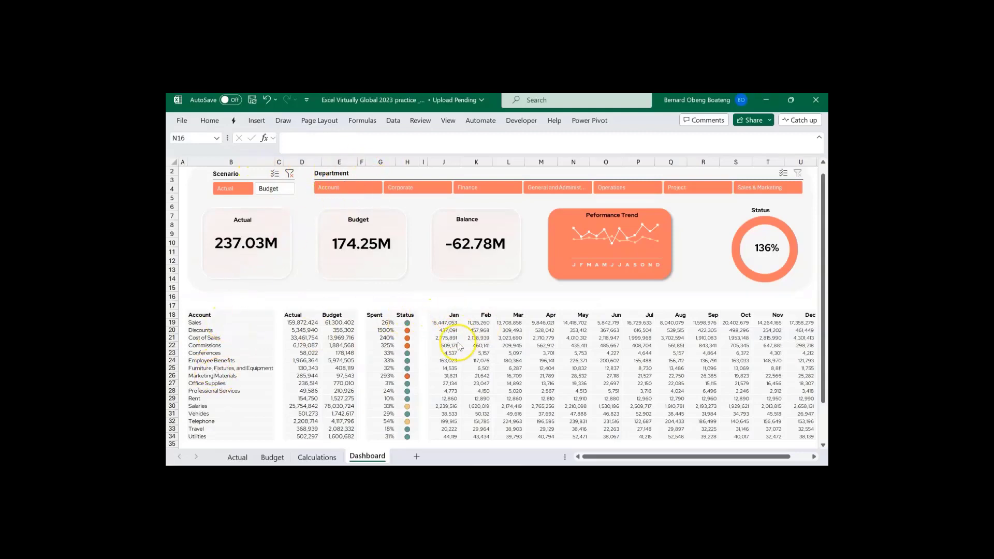
pyautogui.moveTo(434, 474)
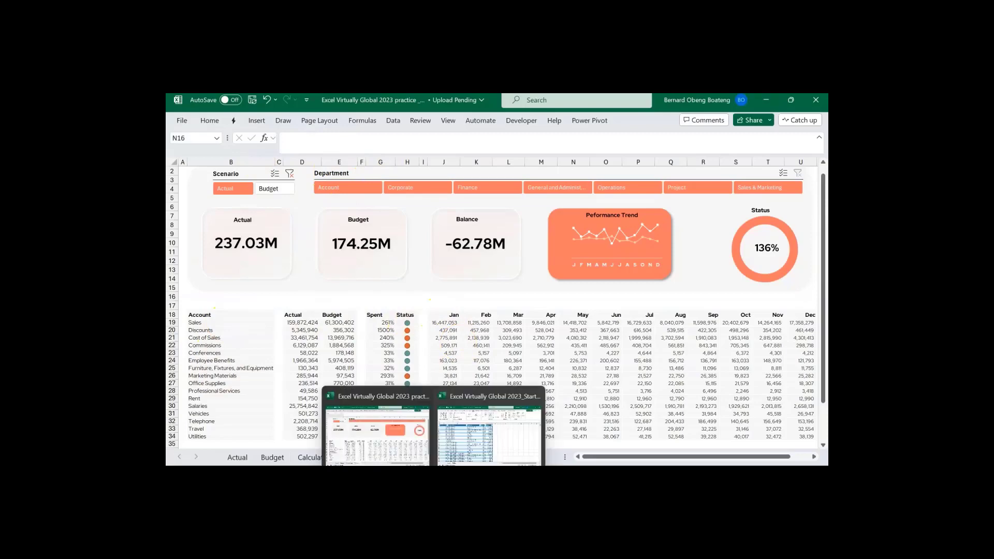
pyautogui.click(487, 429)
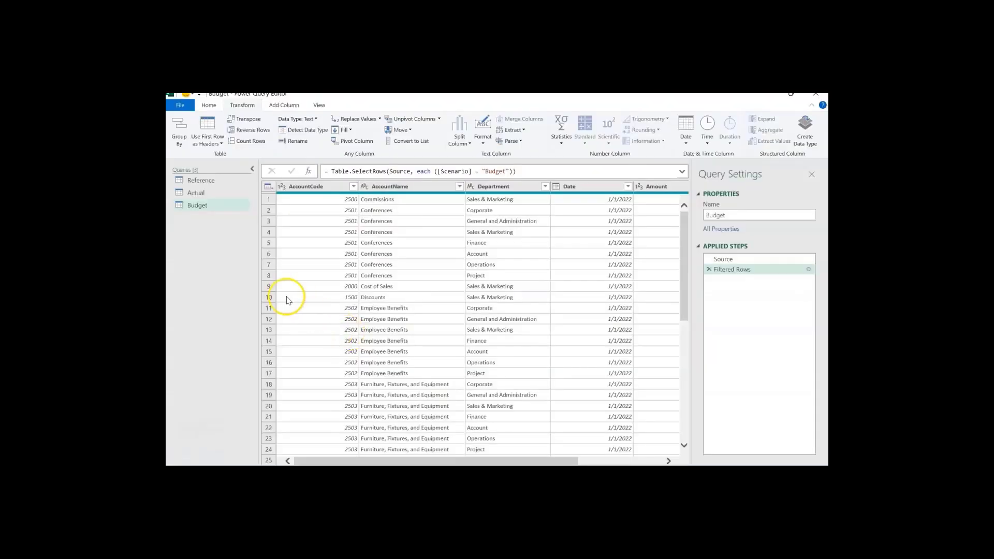
# - Create a new query from the Reference query by reference and name it Accounts
pyautogui.click(215, 181)
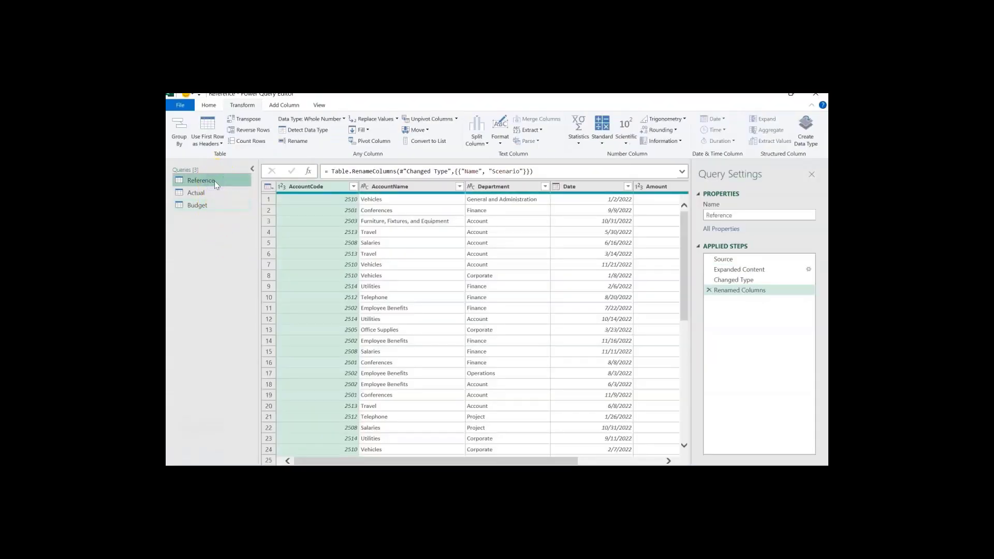
pyautogui.rightClick(215, 181)
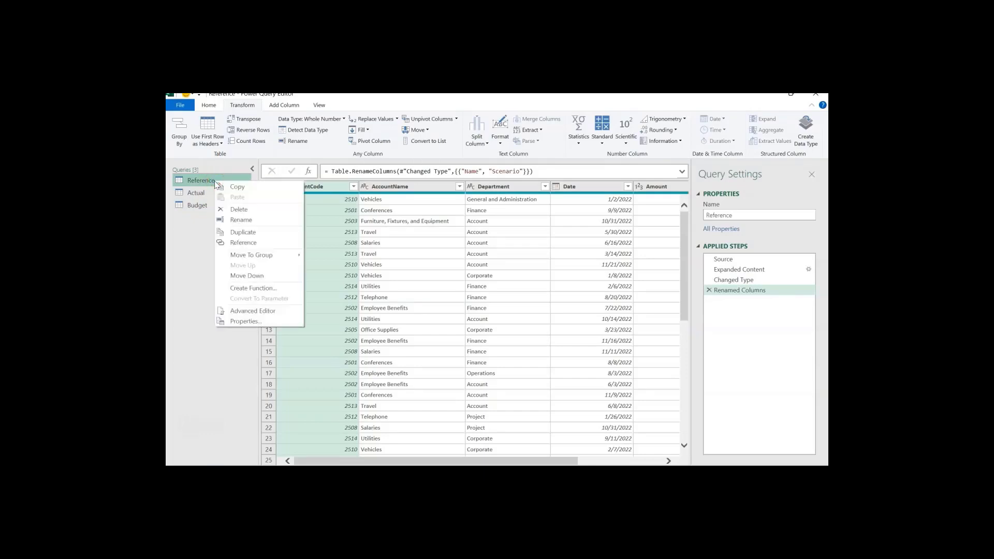
pyautogui.click(244, 242)
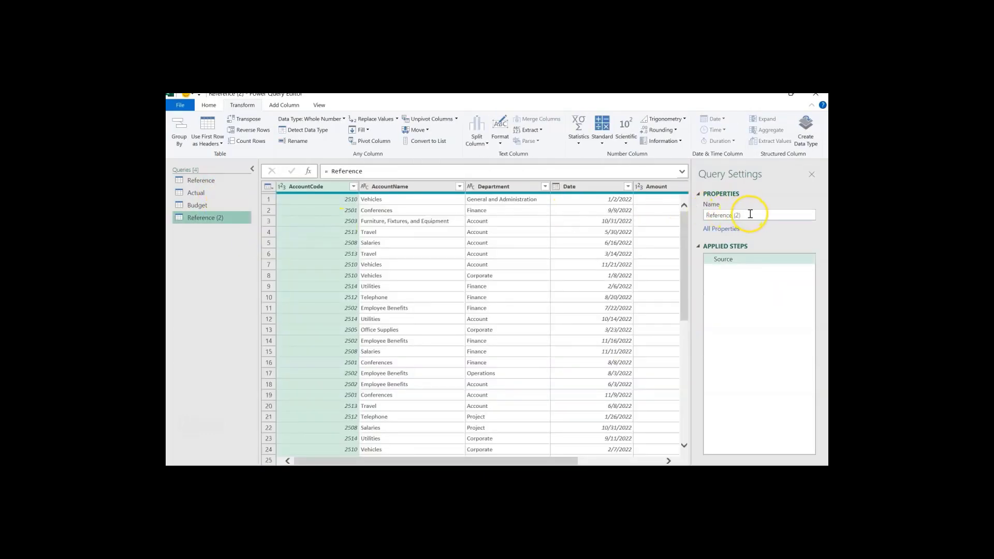
pyautogui.moveTo(750, 214); pyautogui.dragTo(688, 215)
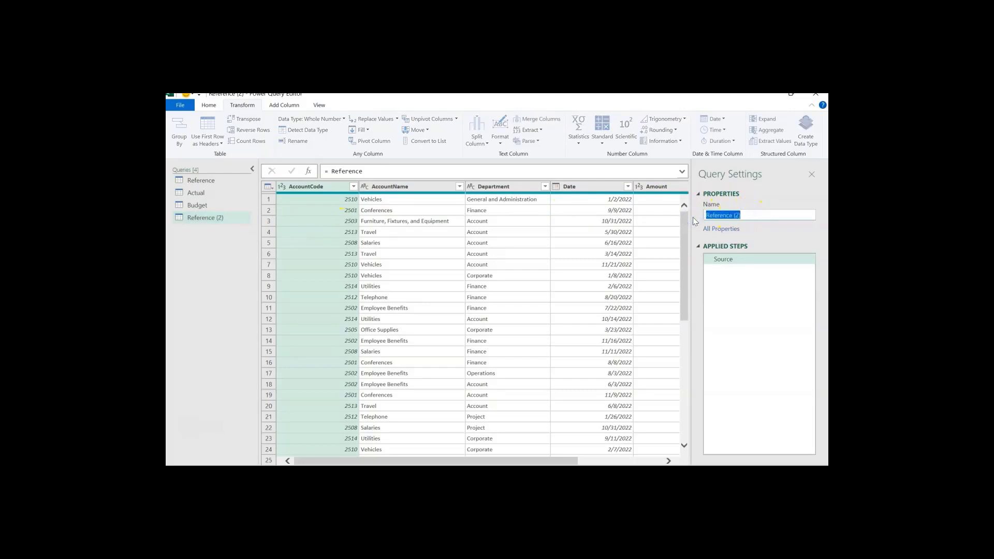
pyautogui.write('Accounts')
pyautogui.press('Return')
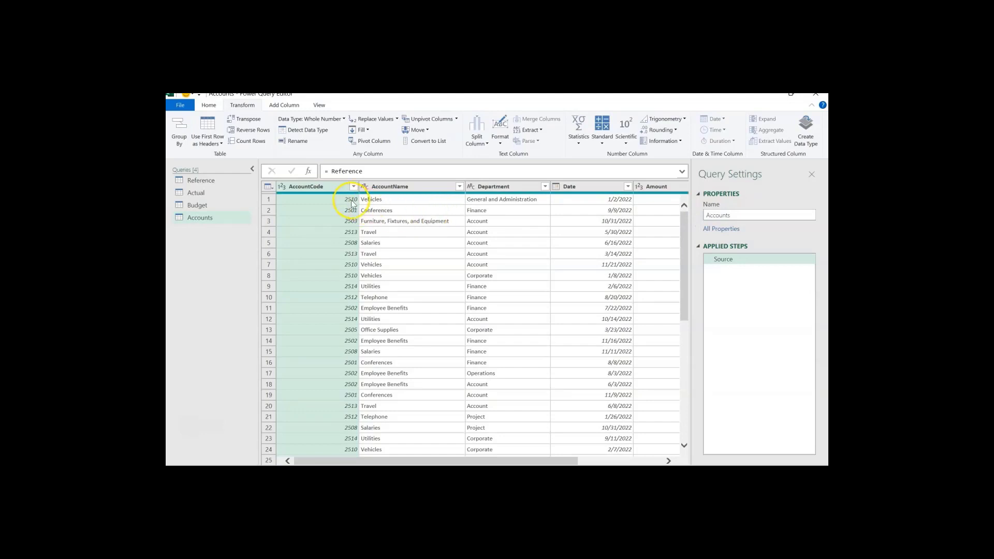
# - Keep only the AccountCode and AccountName columns in the Accounts query and remove duplicate rows
pyautogui.click(336, 189)
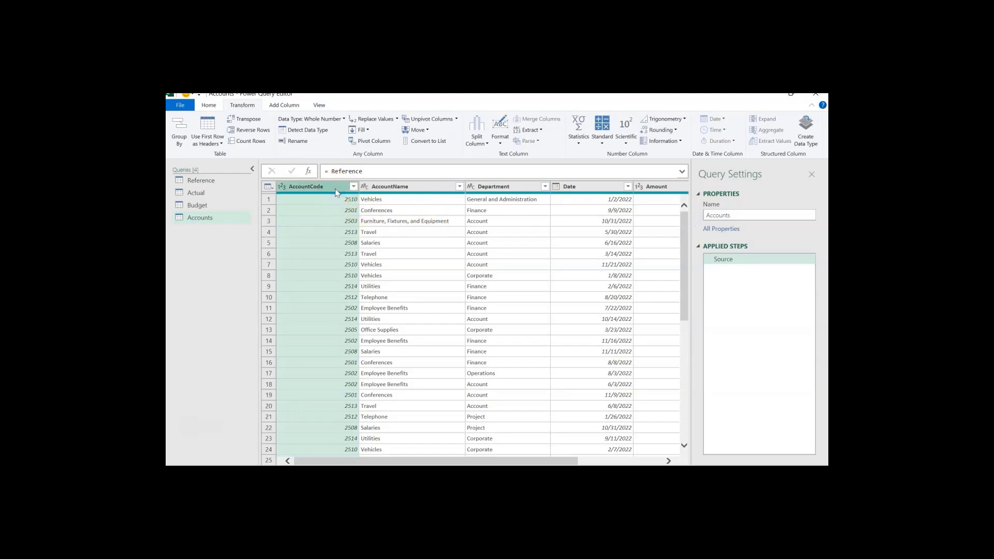
pyautogui.hotkey('shift', 'Right')
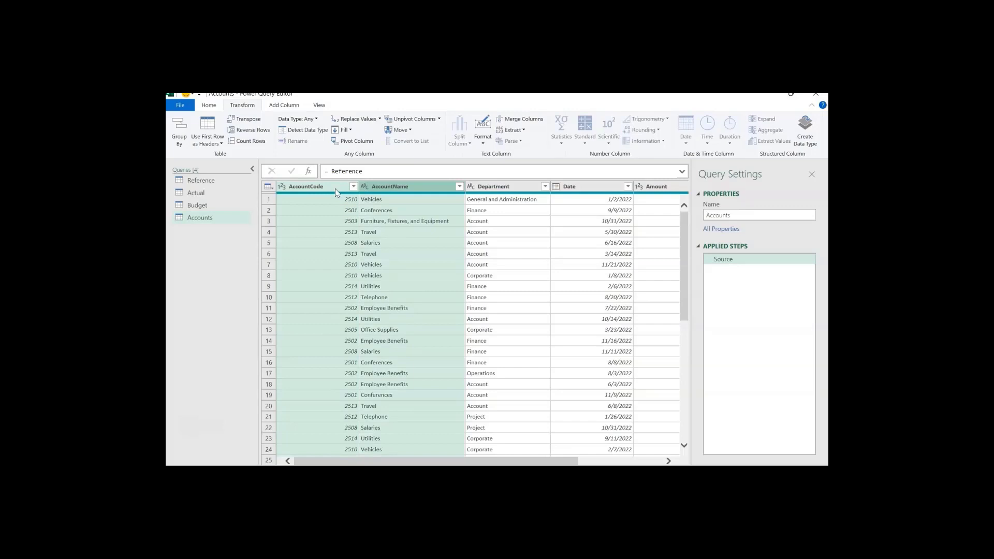
pyautogui.rightClick(334, 188)
pyautogui.click(371, 218)
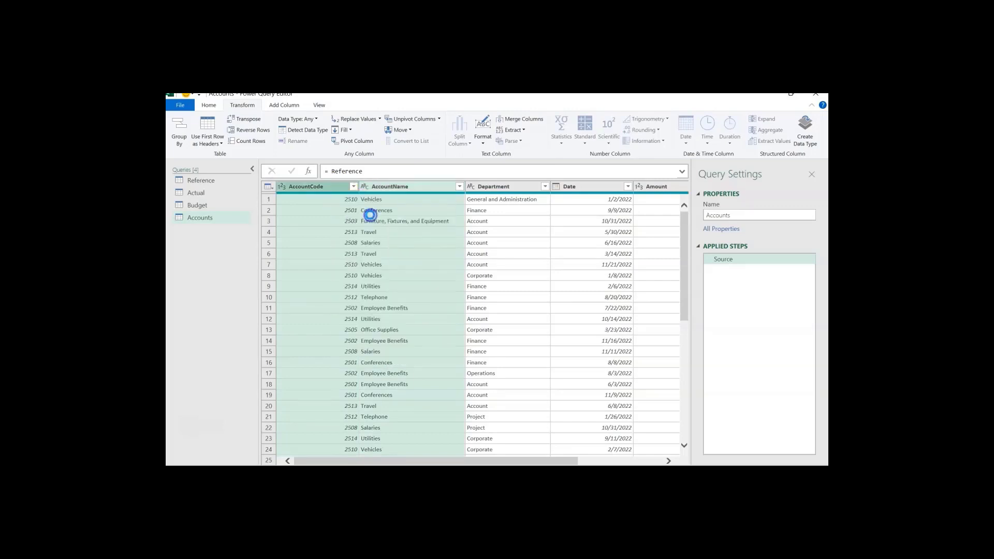
pyautogui.rightClick(328, 188)
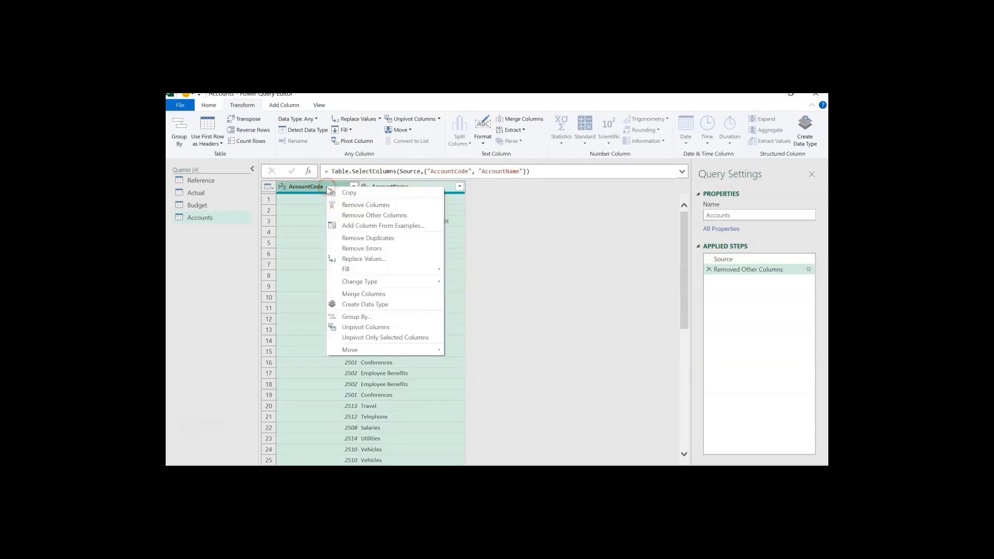
pyautogui.click(361, 238)
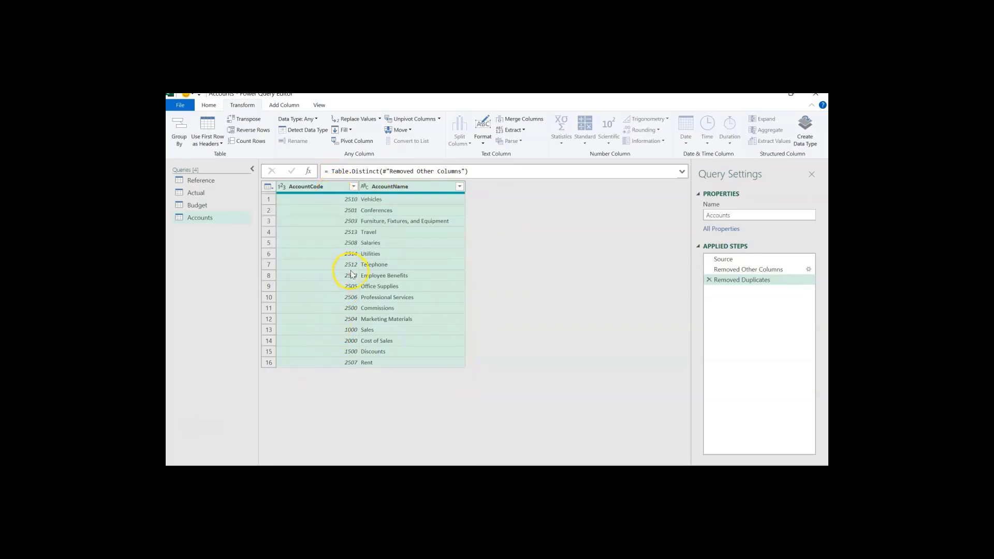
# - Create a new query that references the Reference query and name it Departments
pyautogui.click(204, 183)
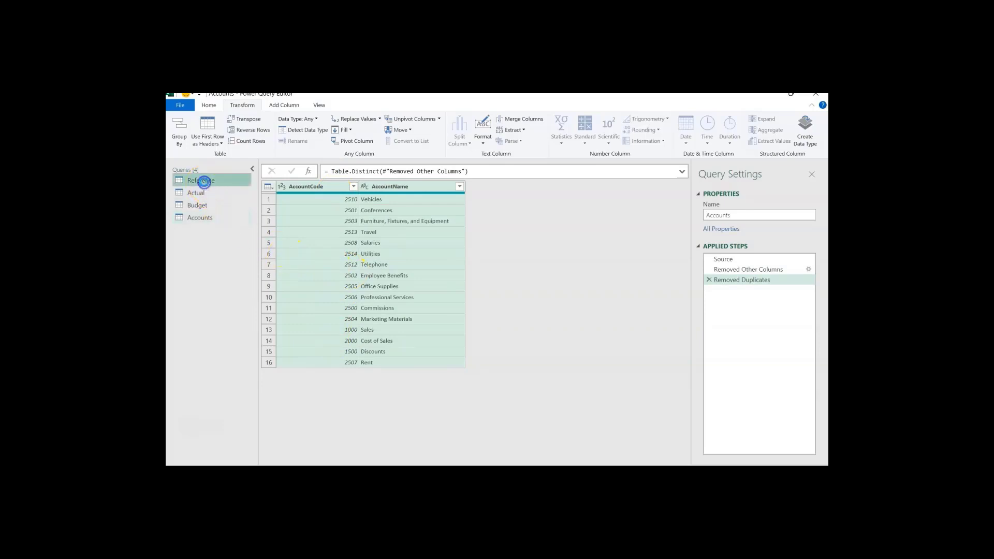
pyautogui.rightClick(204, 182)
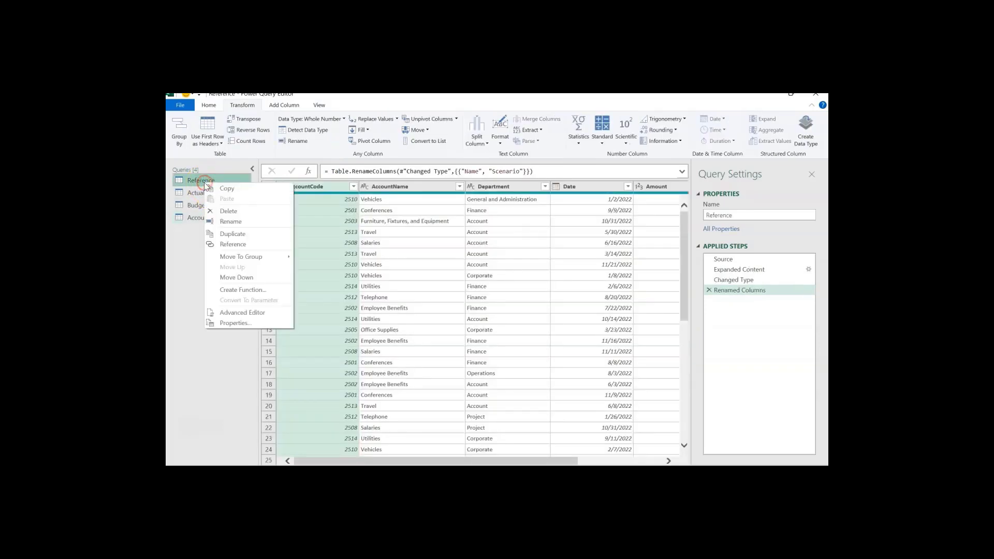
pyautogui.click(234, 244)
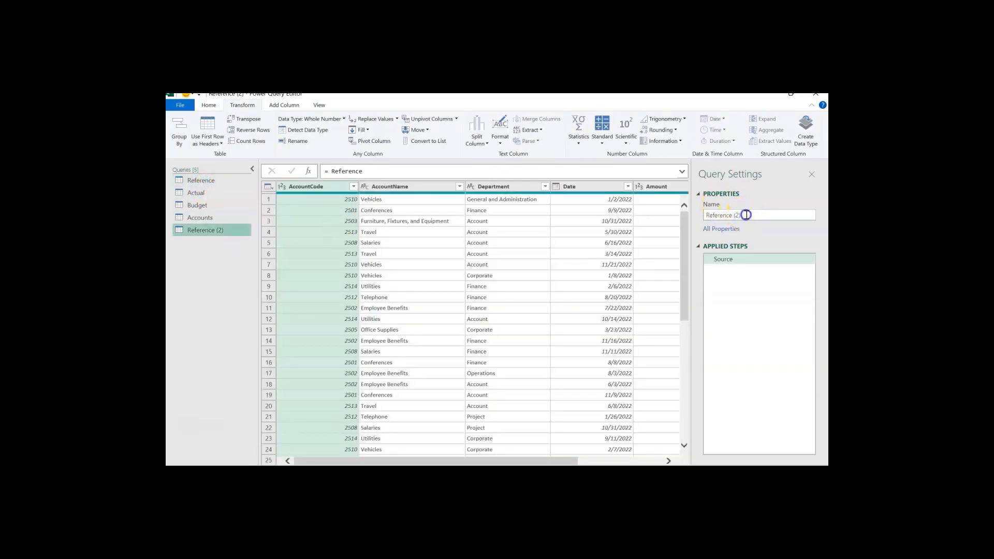
pyautogui.click(741, 215)
pyautogui.write('Depa')
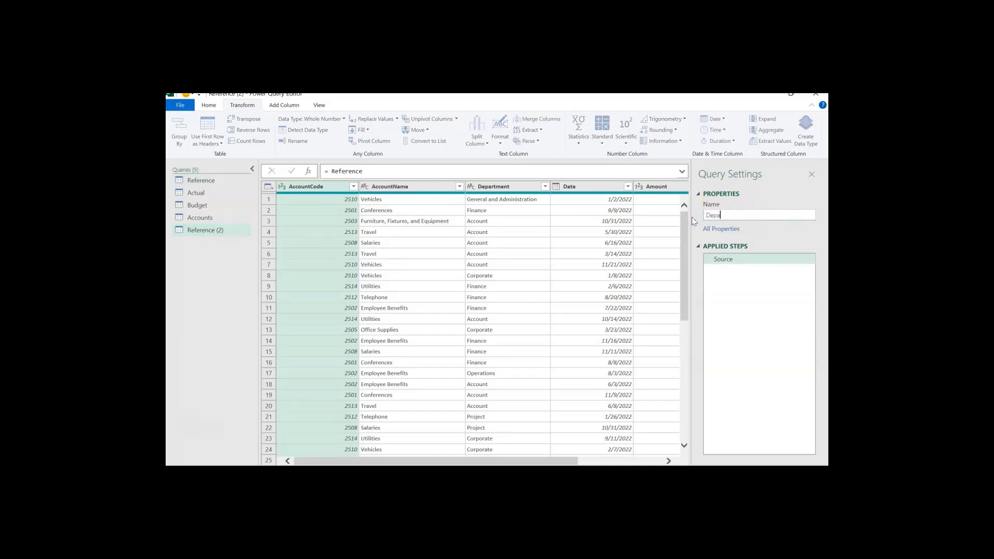
pyautogui.write('rtments')
pyautogui.press('Return')
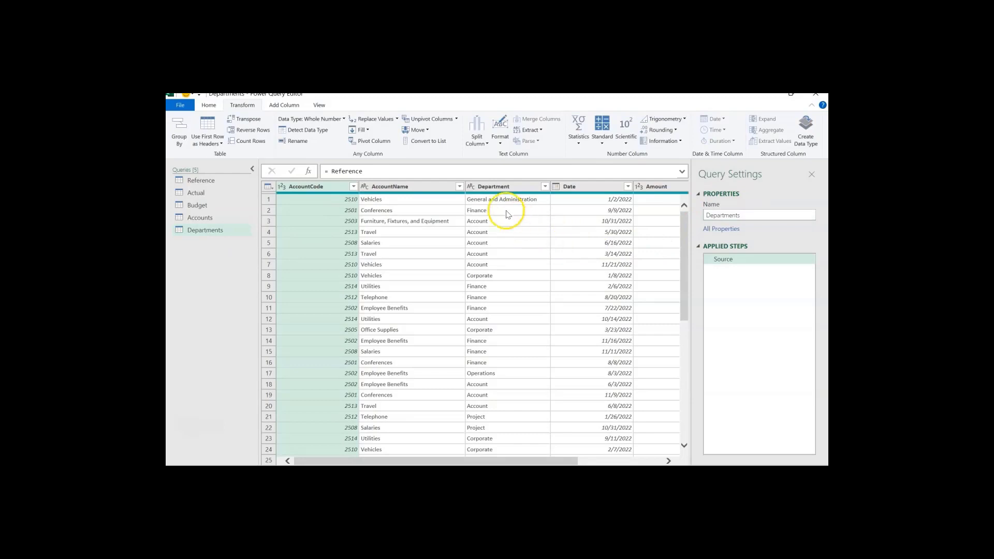
# - Keep only the Department column in the Departments query and remove its duplicate rows
pyautogui.click(498, 191)
pyautogui.rightClick(498, 191)
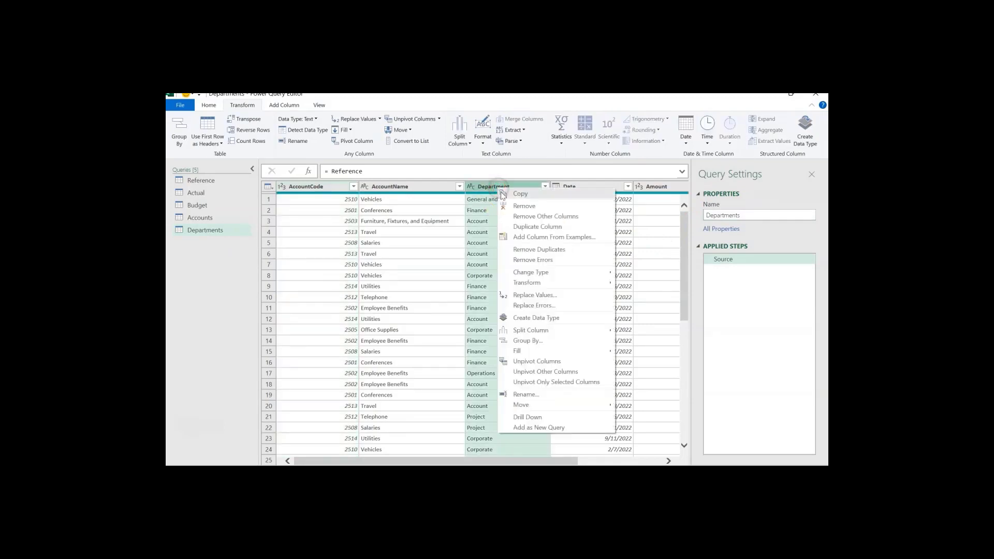
pyautogui.click(522, 216)
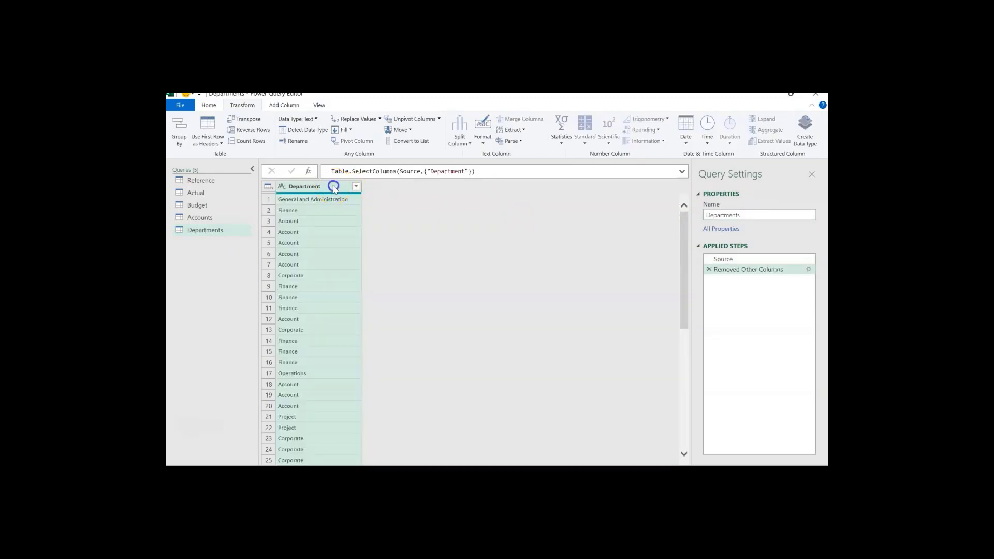
pyautogui.rightClick(333, 187)
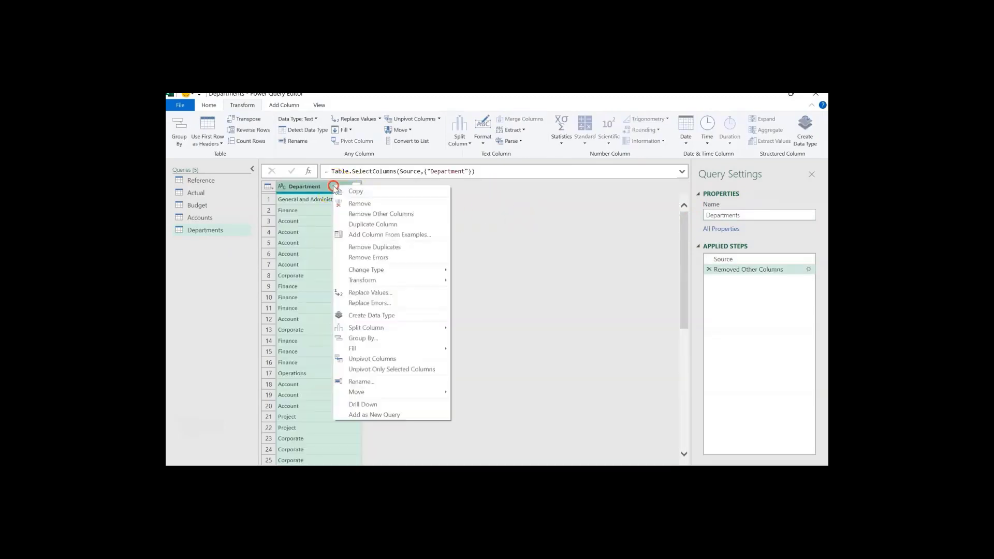
pyautogui.click(357, 247)
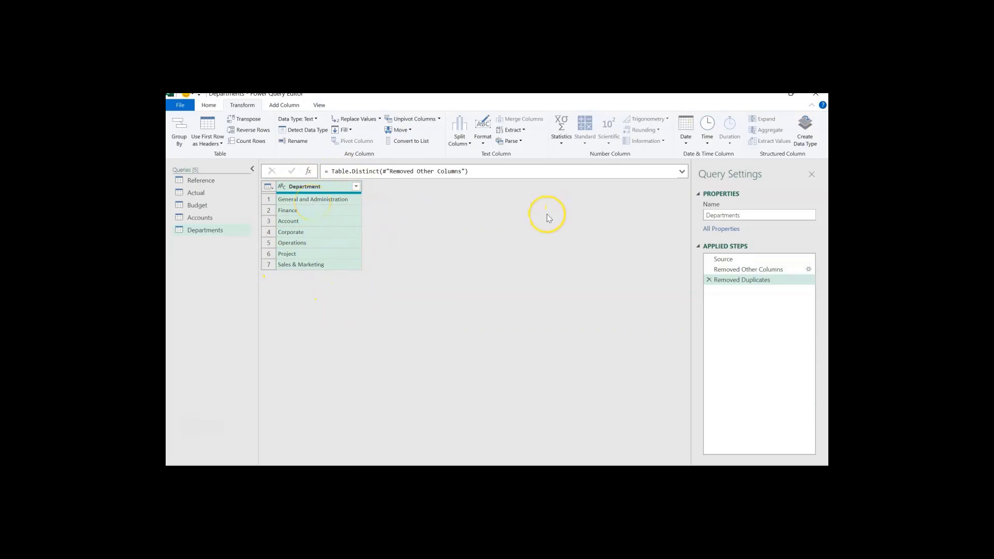
# - Create a new query that references the Reference query and name it Scenario
pyautogui.click(219, 181)
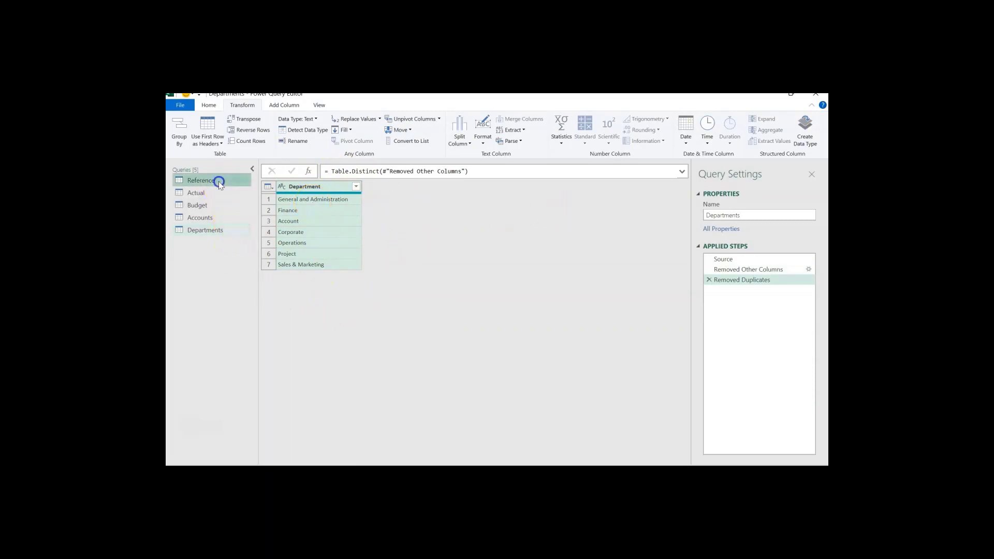
pyautogui.rightClick(218, 182)
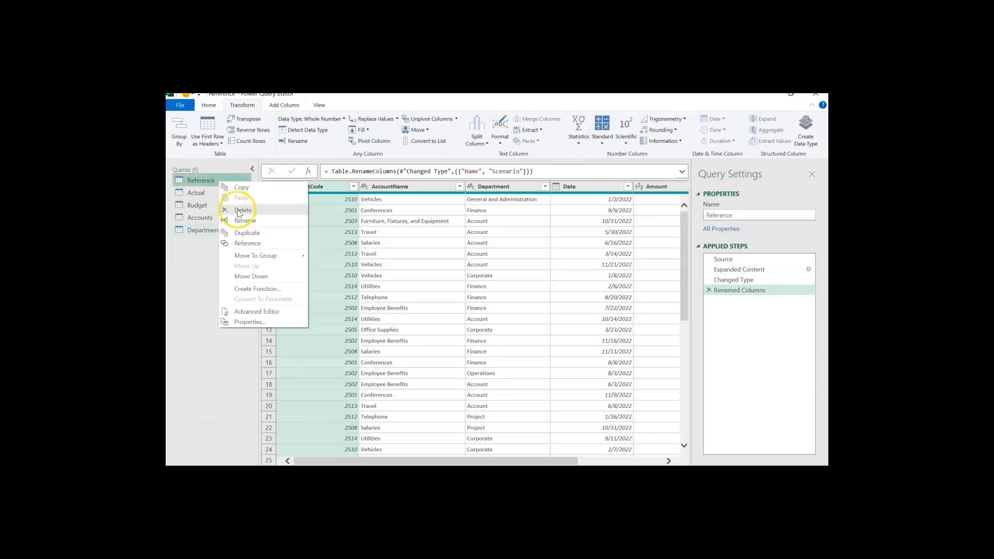
pyautogui.click(247, 244)
pyautogui.tripleClick(763, 216)
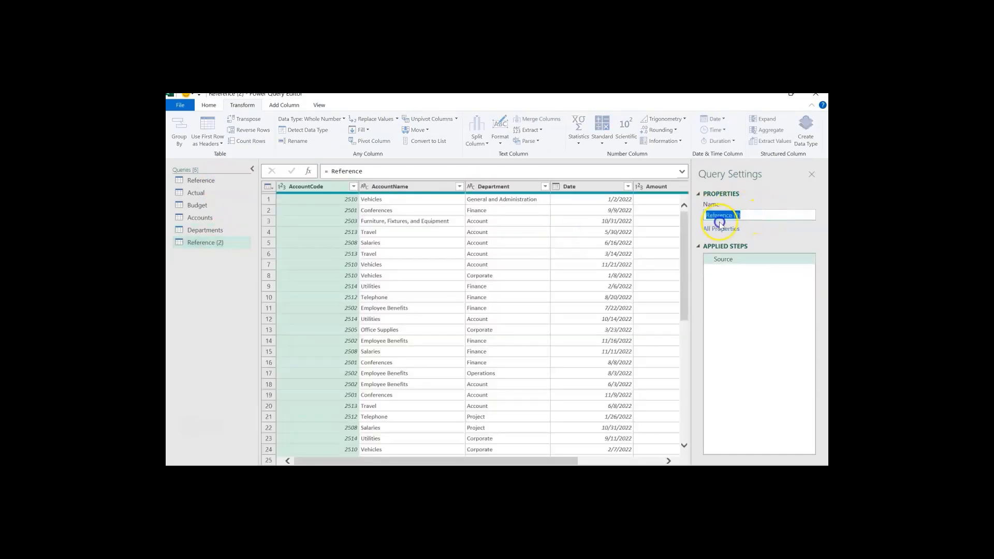
pyautogui.write('Scenario')
pyautogui.press('Return')
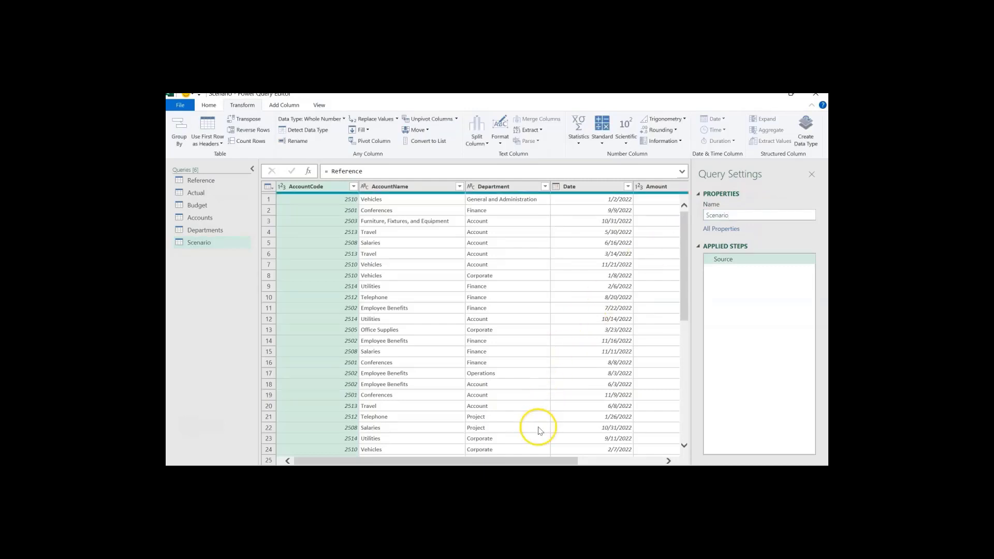
# - Keep only the Scenario column in the Scenario query and remove its duplicate rows
pyautogui.moveTo(535, 462); pyautogui.dragTo(642, 460)
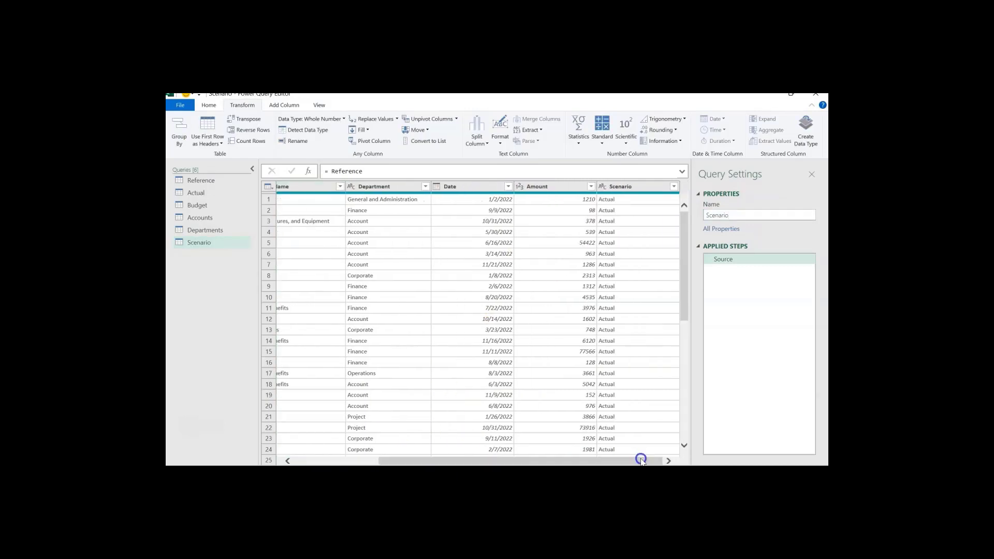
pyautogui.click(642, 187)
pyautogui.rightClick(642, 185)
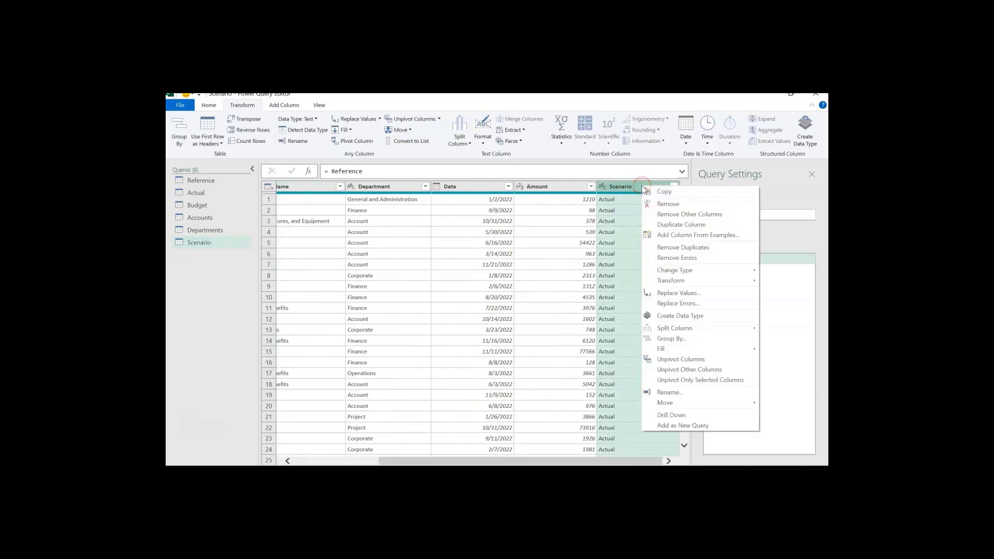
pyautogui.click(665, 215)
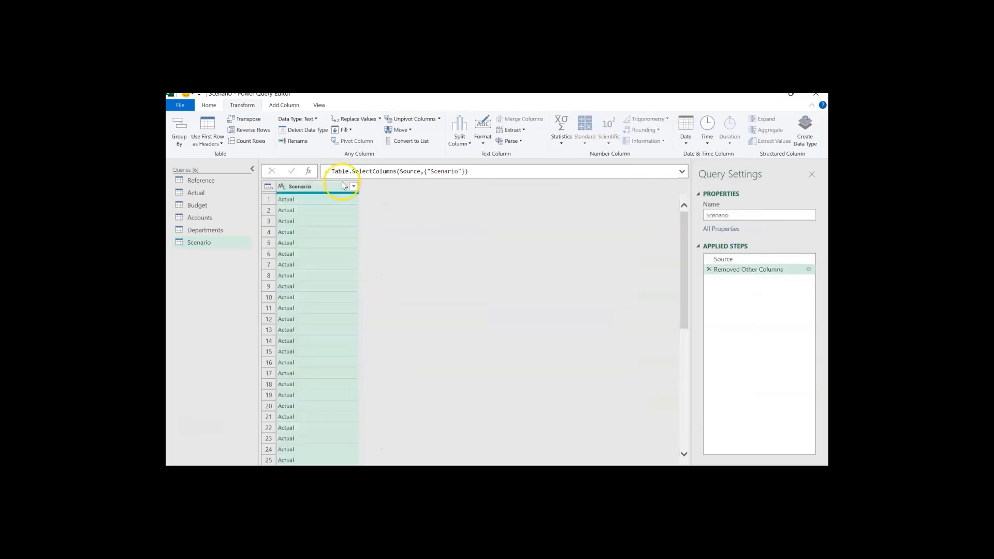
pyautogui.rightClick(330, 189)
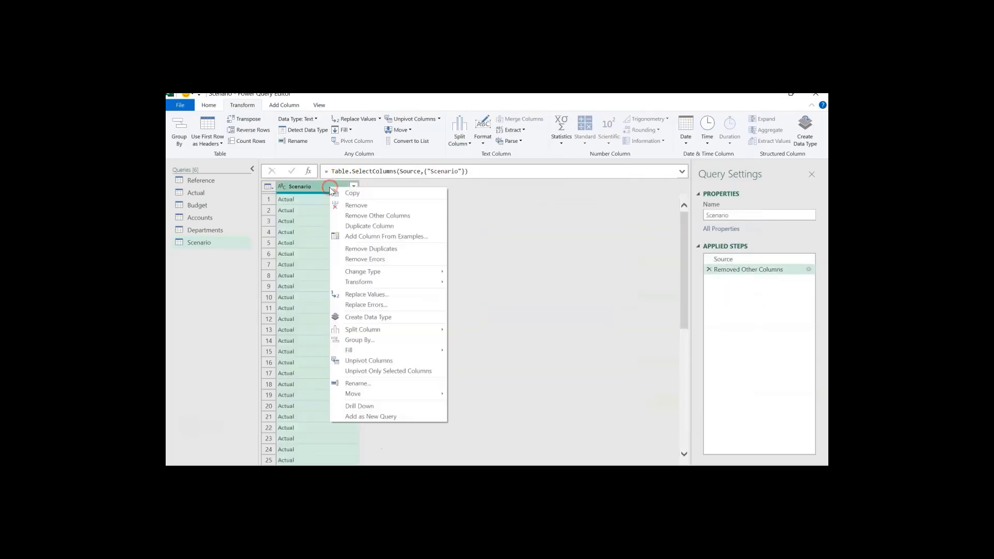
pyautogui.click(355, 249)
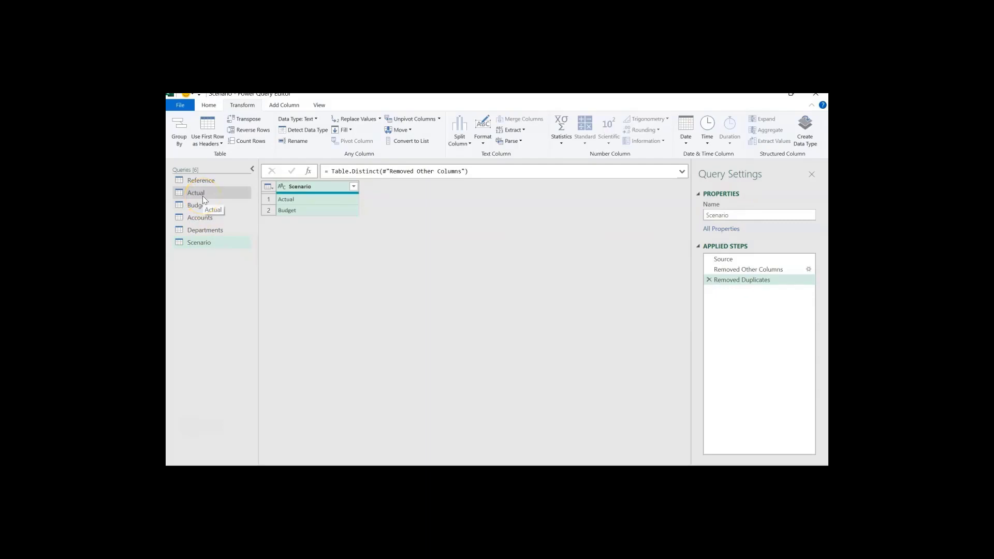
# - Add a new blank query below the Scenario query
pyautogui.click(204, 257)
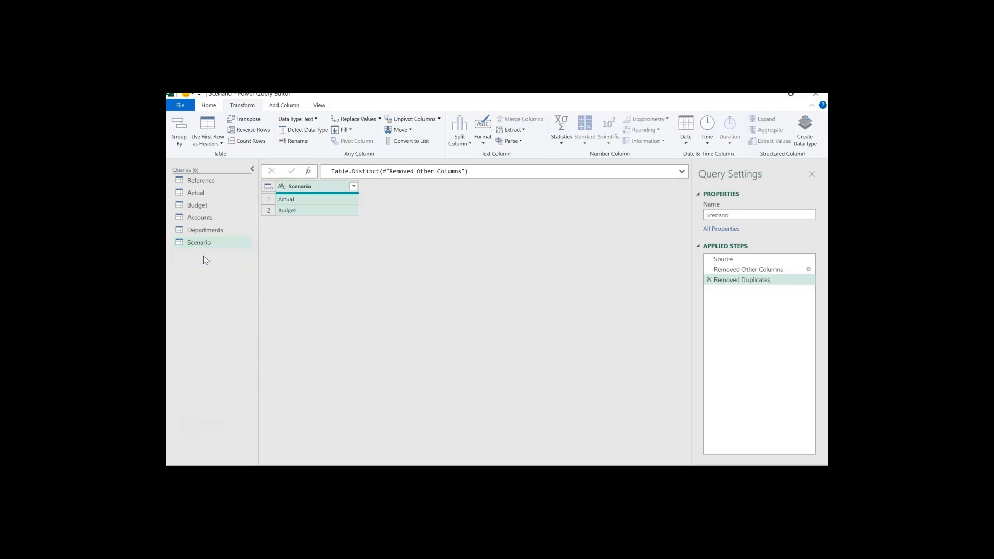
pyautogui.rightClick(204, 257)
pyautogui.moveTo(236, 274)
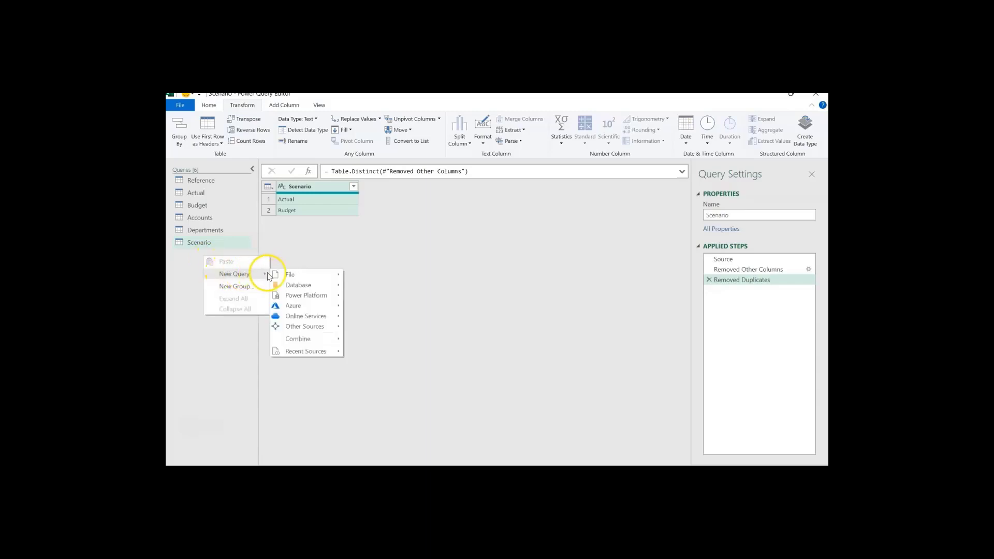
pyautogui.moveTo(300, 327)
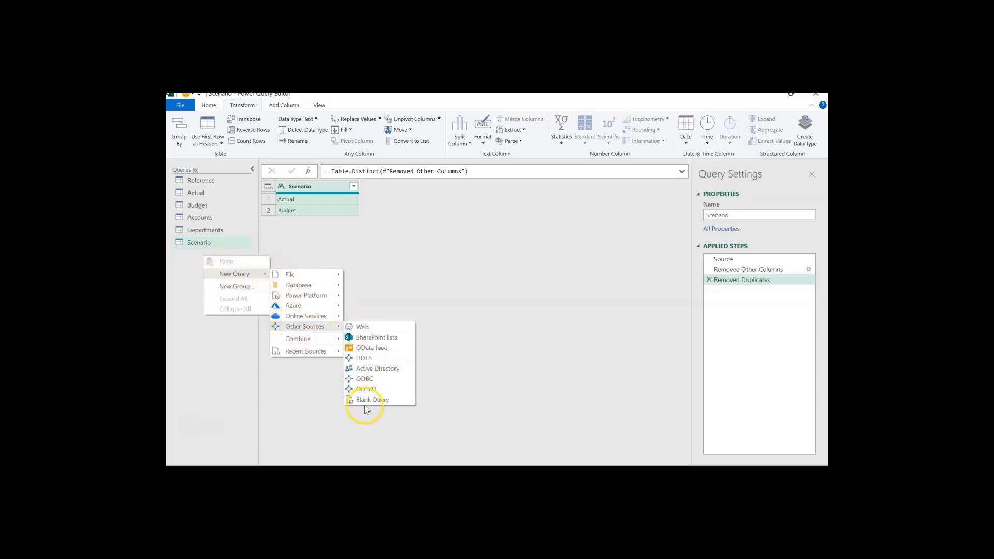
pyautogui.click(380, 401)
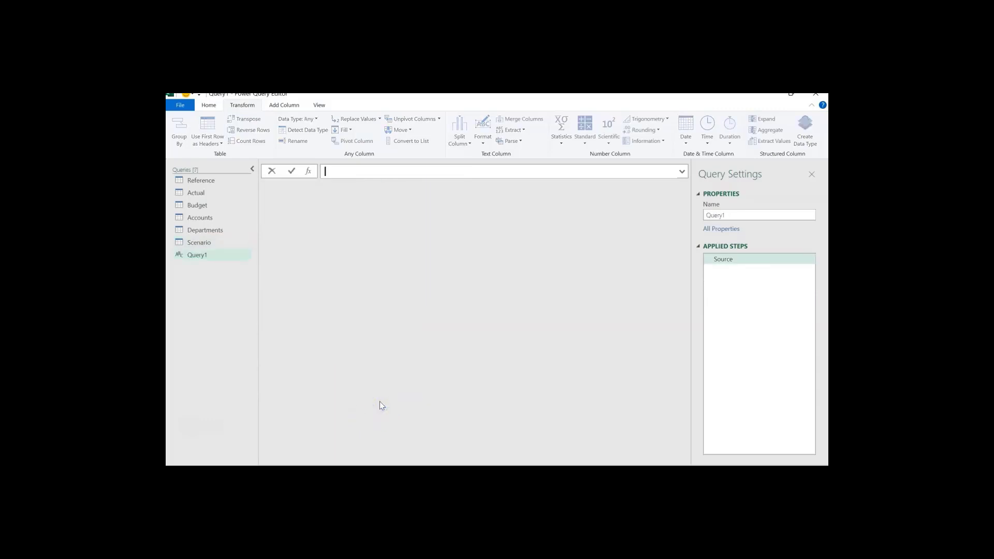
# - Write the blank query's formula =Number.From(List.Min(Reference[Date])) to get the earliest date as a number
pyautogui.write('=numbe')
pyautogui.press('BackSpace')
pyautogui.press('BackSpace')
pyautogui.press('BackSpace')
pyautogui.press('BackSpace')
pyautogui.press('BackSpace')
pyautogui.write('N')
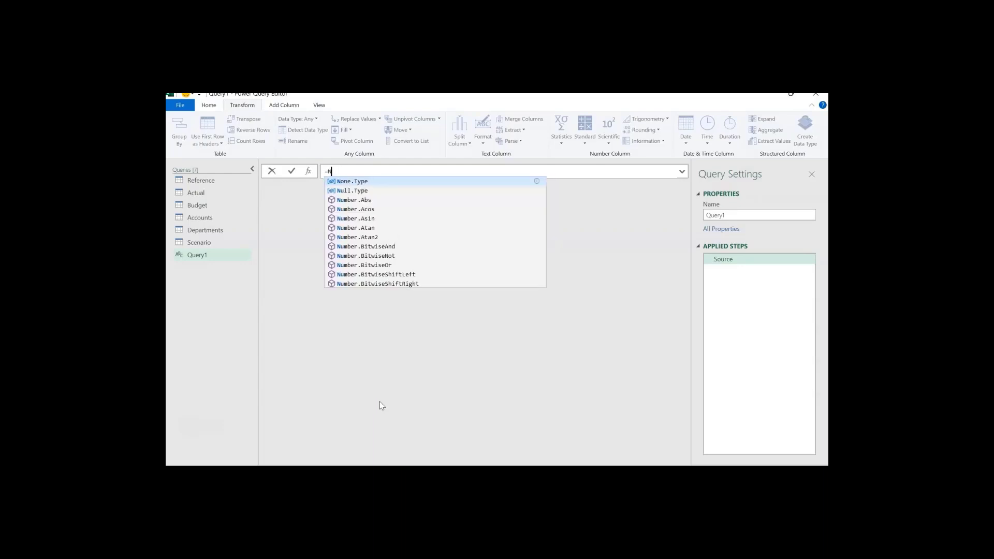
pyautogui.write('umber.F')
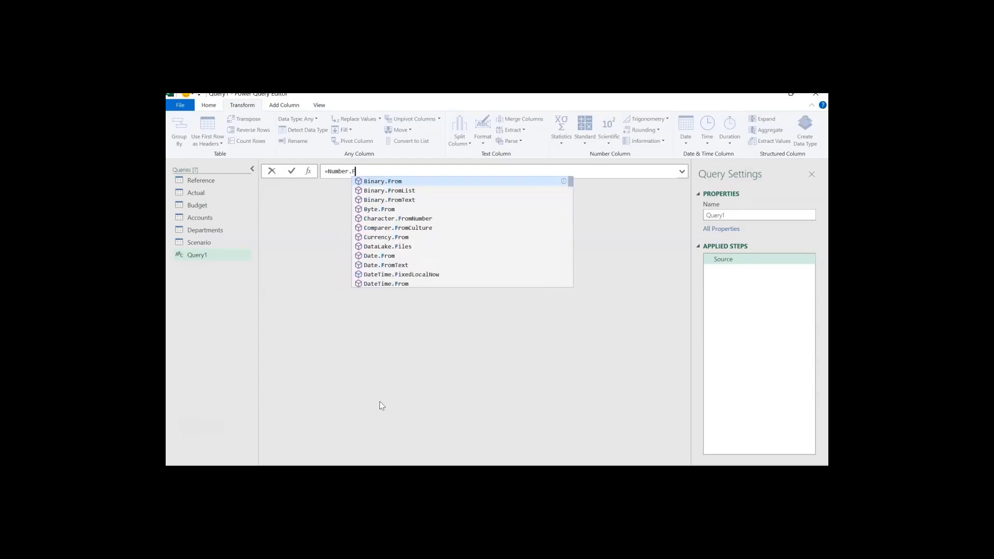
pyautogui.write('rom(')
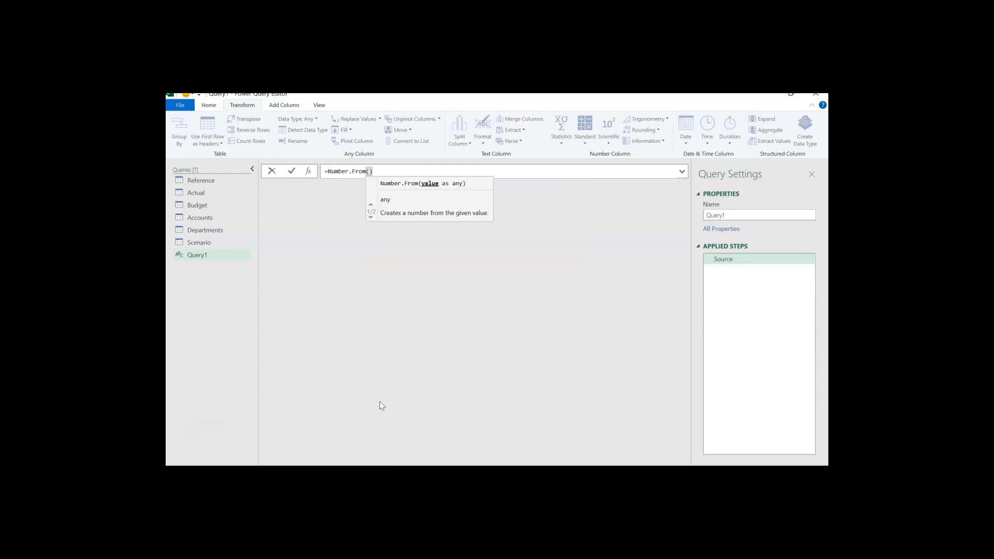
pyautogui.press('Delete')
pyautogui.write('List')
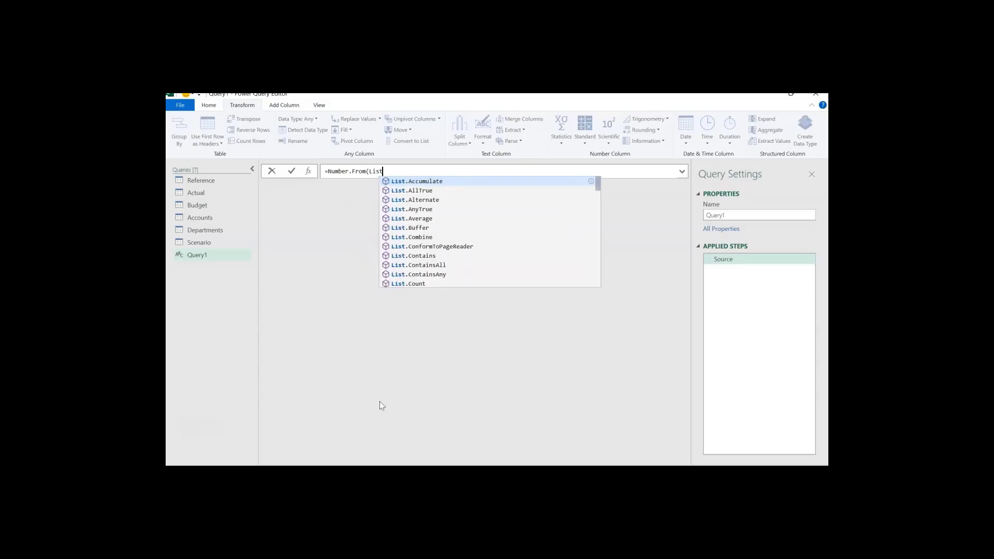
pyautogui.write('.Min')
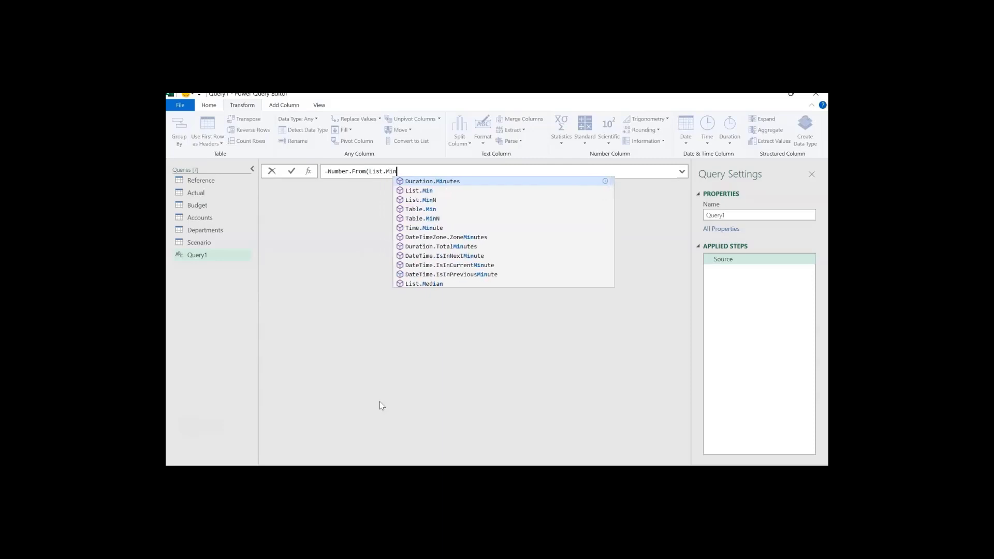
pyautogui.write('(')
pyautogui.press('Delete')
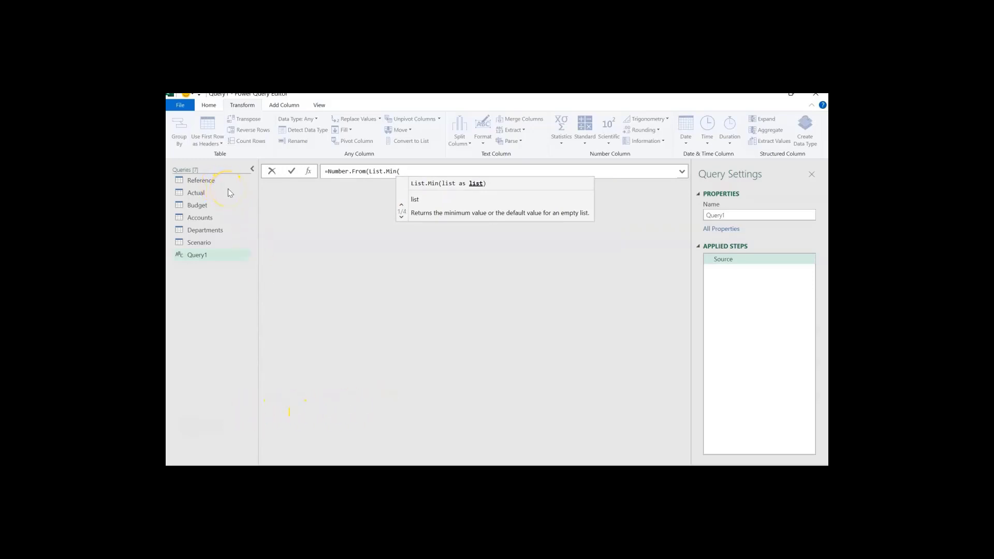
pyautogui.write('Referenc')
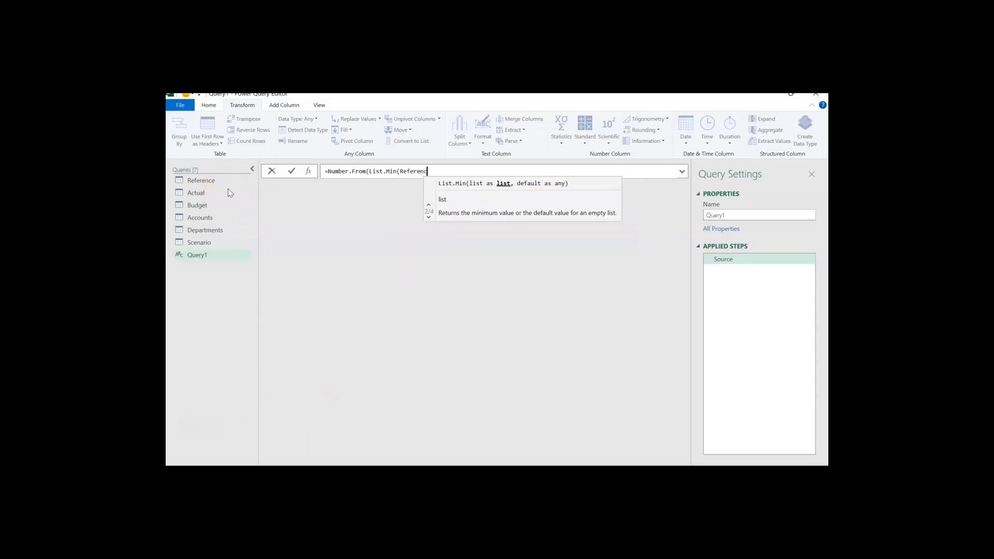
pyautogui.write('e')
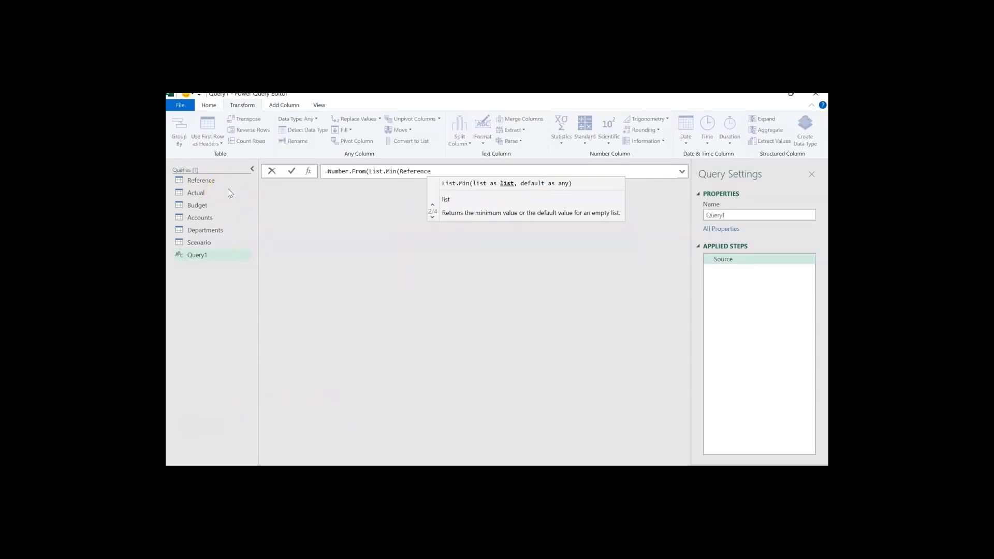
pyautogui.write('[')
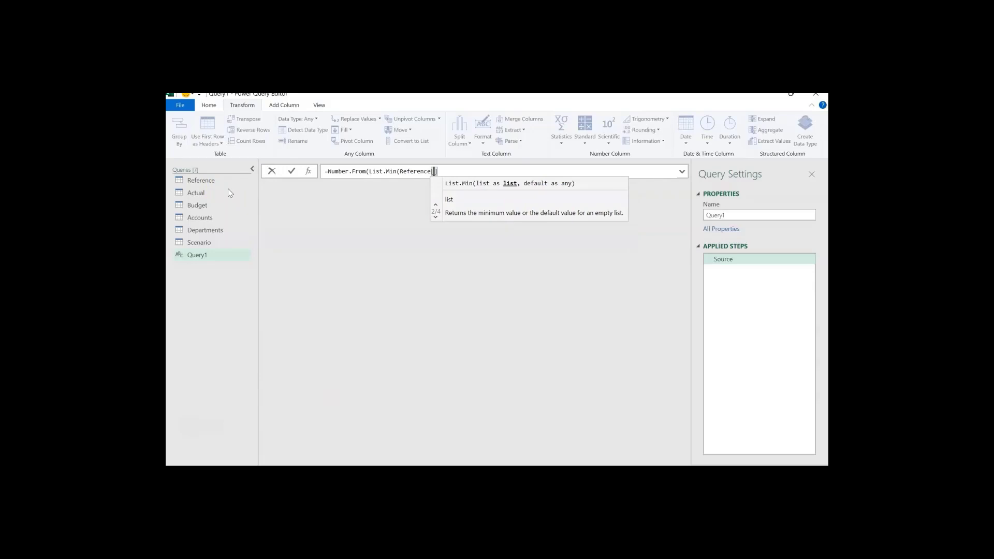
pyautogui.press('Delete')
pyautogui.write('Date')
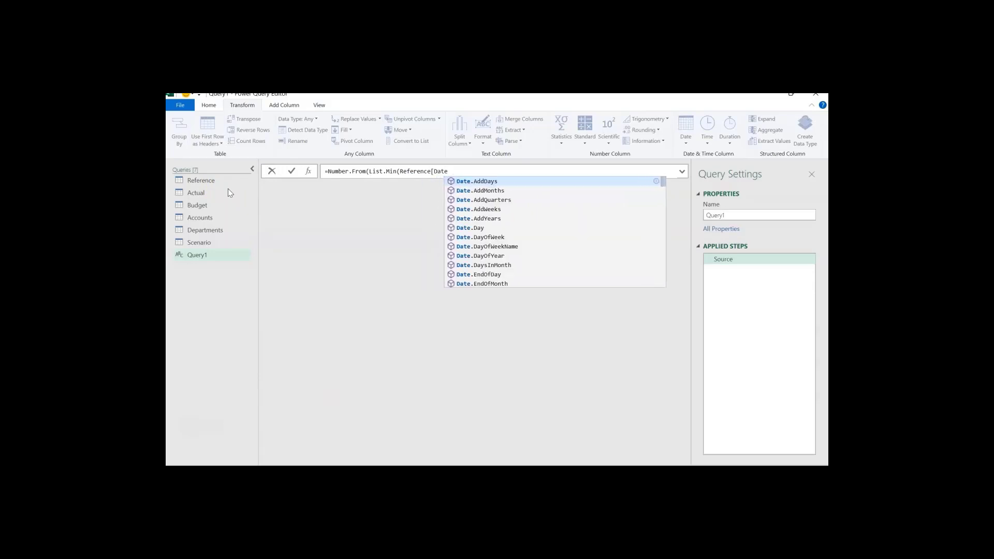
pyautogui.write(']')
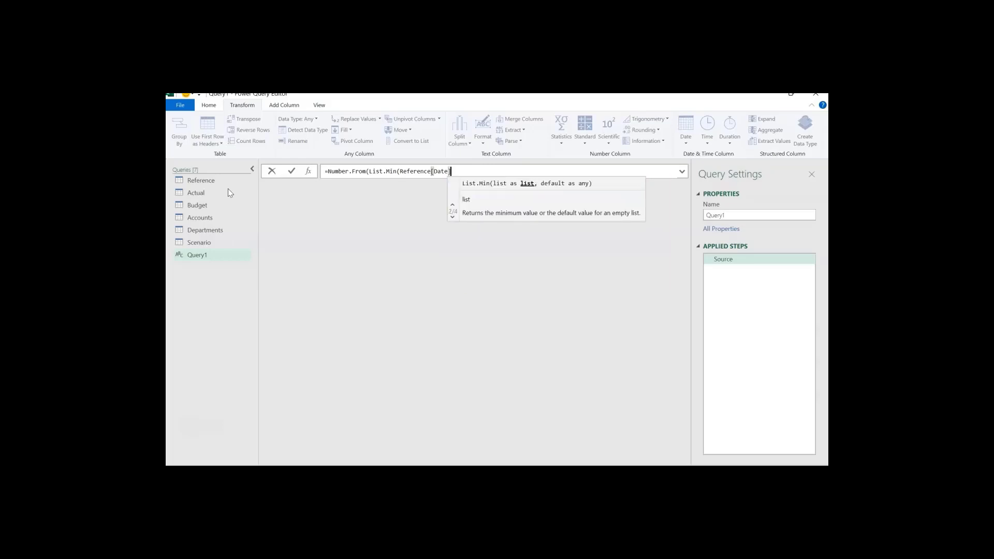
pyautogui.write('))')
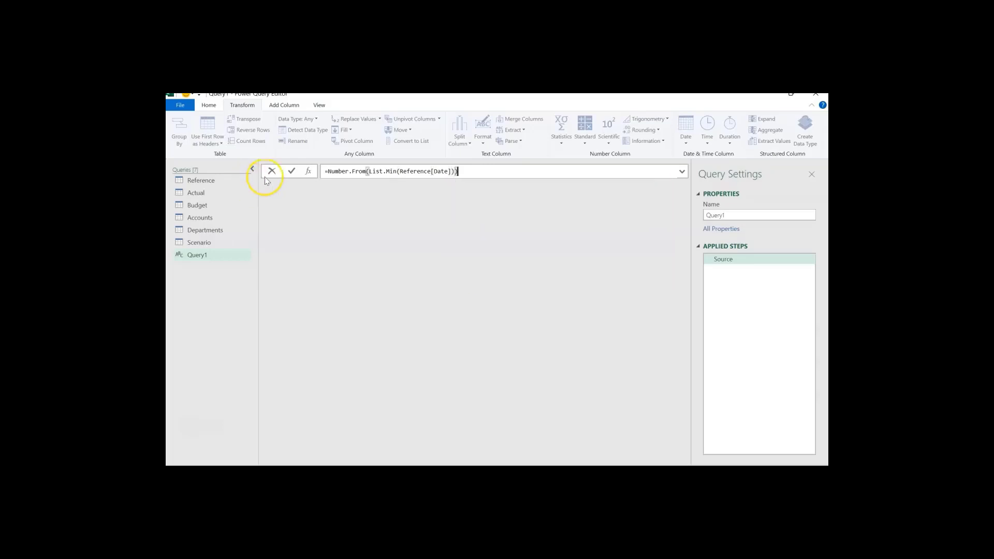
# - Extend the formula into a range by appending ..Number.From(List.Max(Reference[Date])), reusing a copy of the existing expression
pyautogui.moveTo(465, 172); pyautogui.dragTo(328, 172)
pyautogui.hotkey('ctrl', 'c')
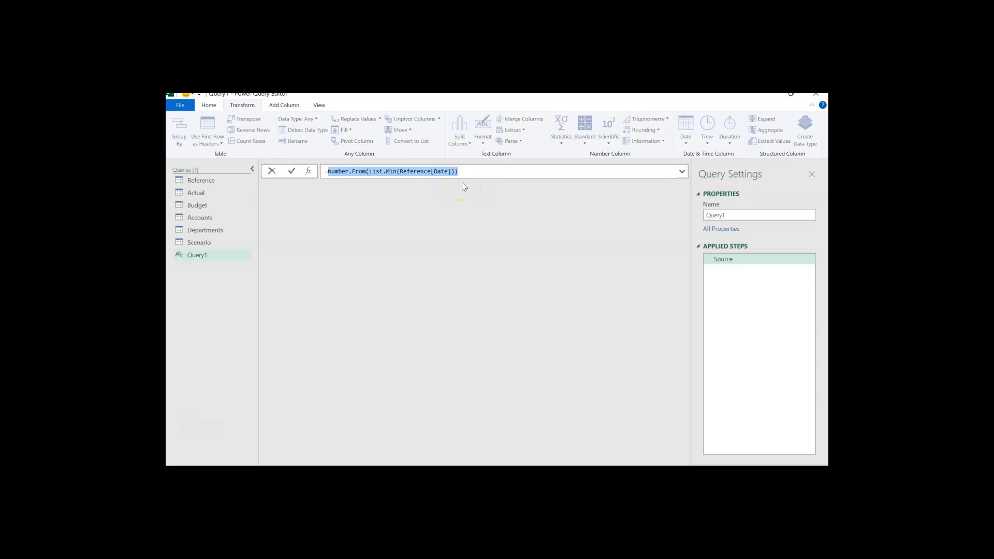
pyautogui.click(470, 173)
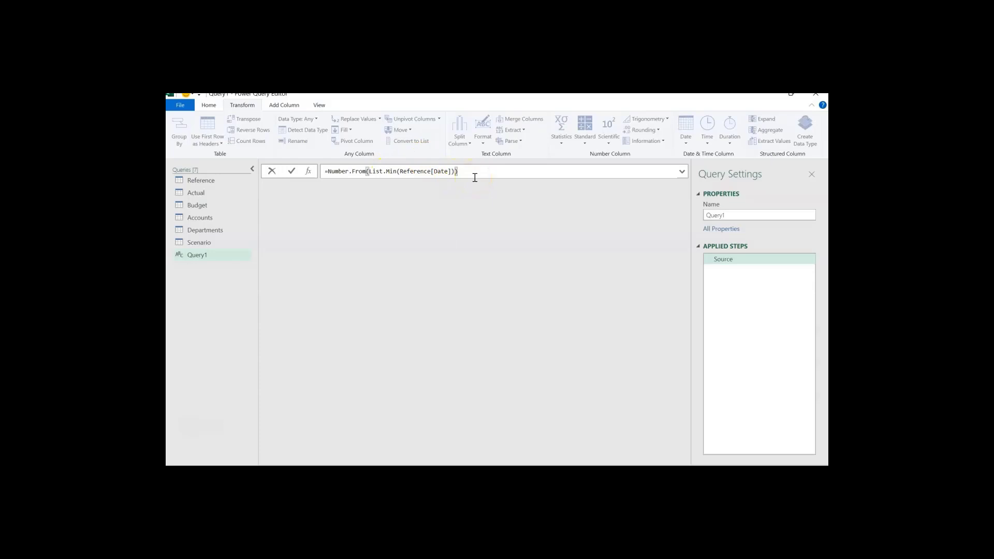
pyautogui.write('..')
pyautogui.hotkey('ctrl', 'v')
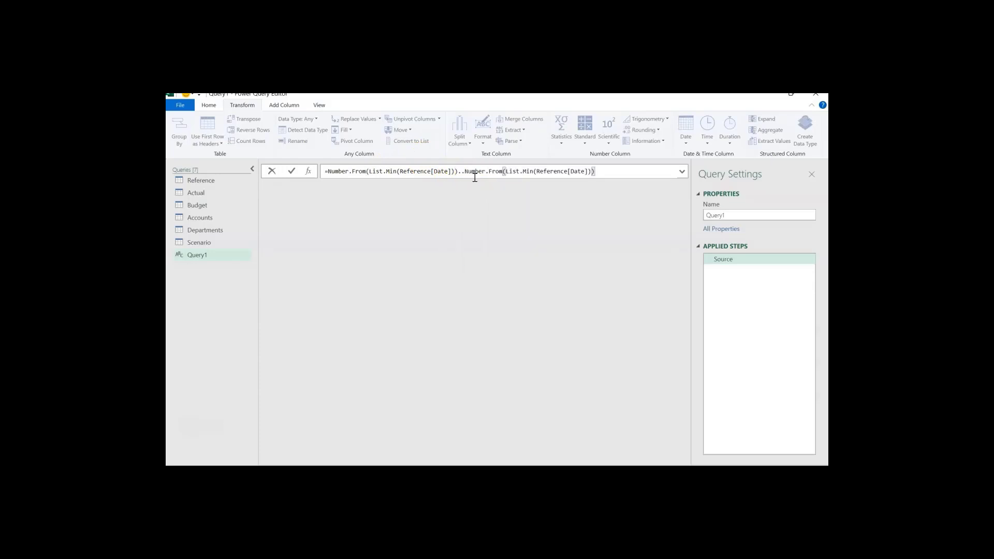
pyautogui.click(533, 171)
pyautogui.press('BackSpace')
pyautogui.press('BackSpace')
pyautogui.write('ax')
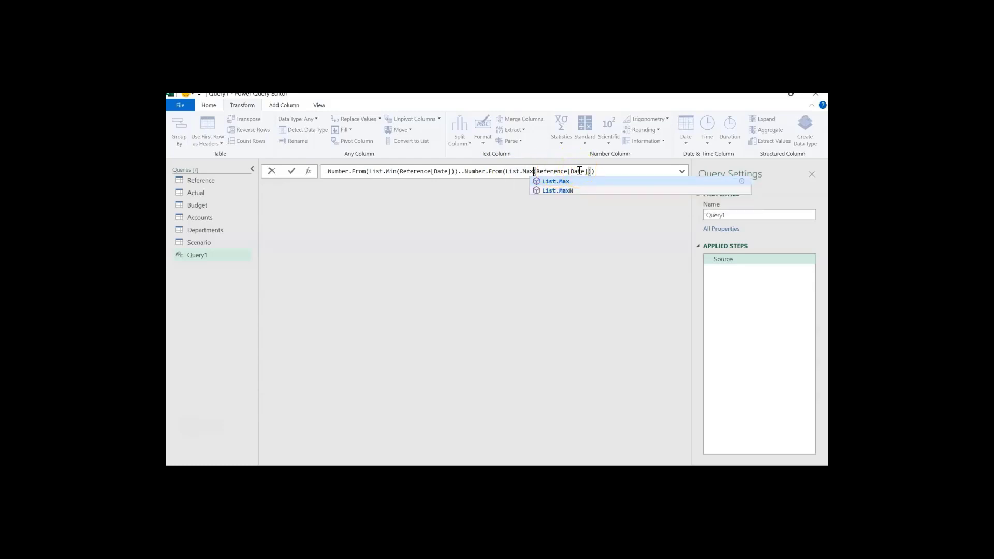
# - Enclose the formula's range from the minimum to the maximum date number in curly braces and commit it as a list
pyautogui.click(467, 173)
pyautogui.click(329, 173)
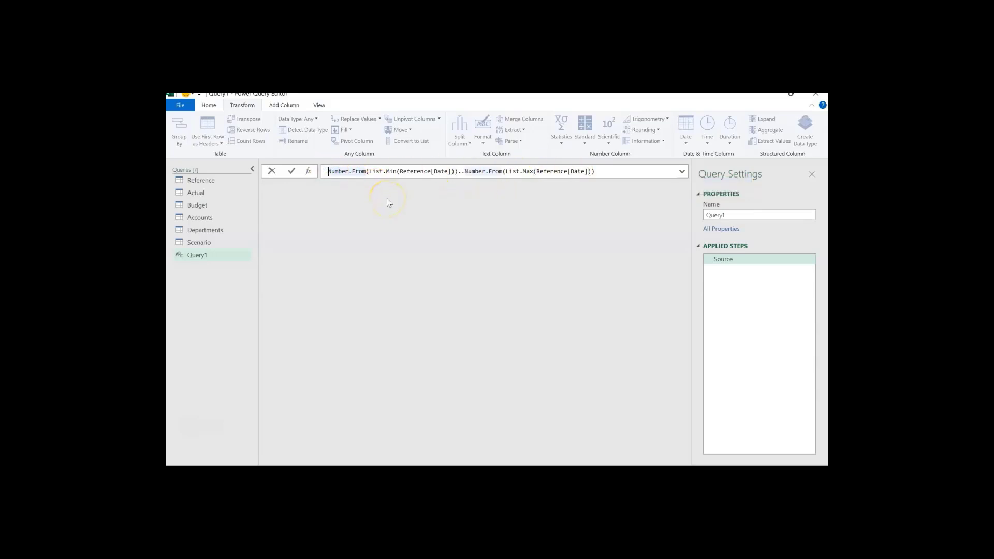
pyautogui.write('{')
pyautogui.click(604, 172)
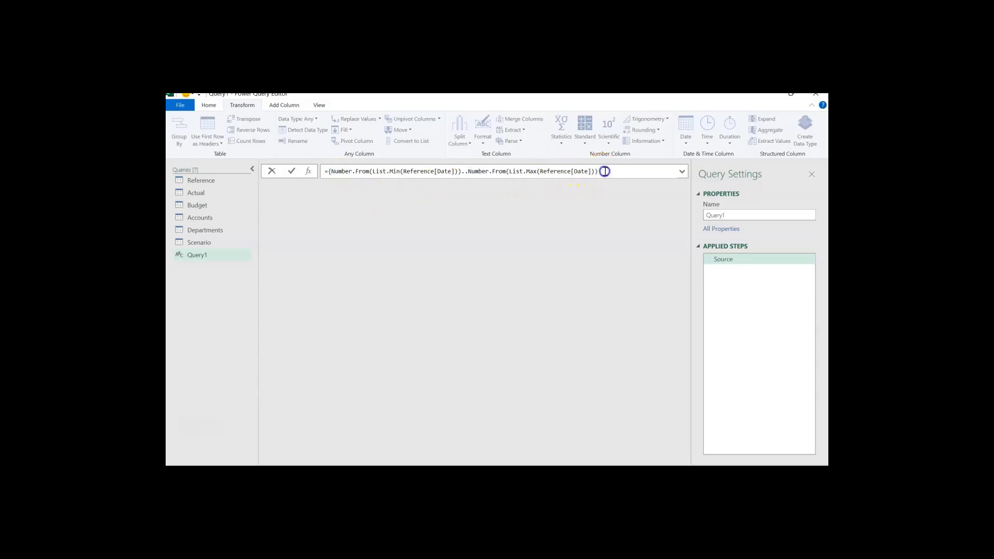
pyautogui.write('}')
pyautogui.press('Return')
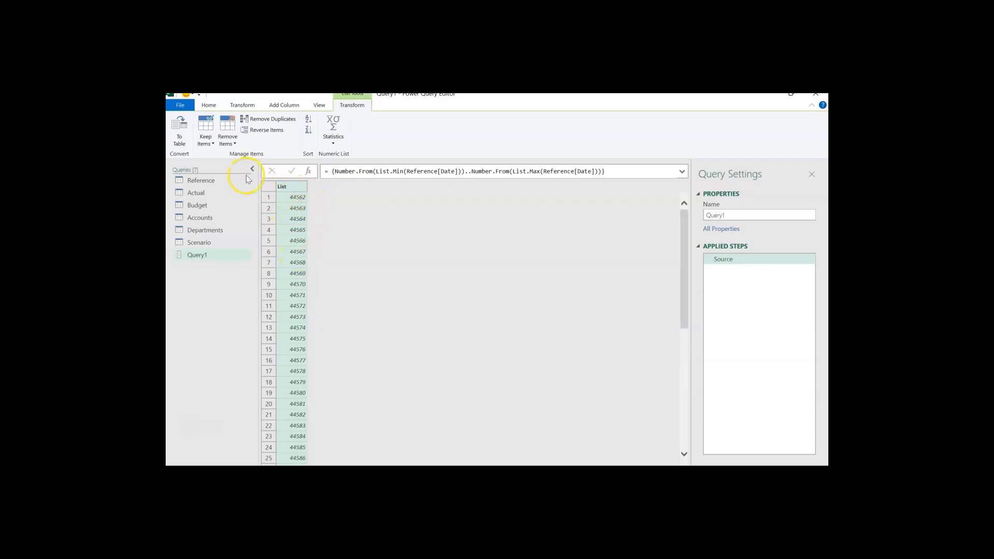
# - Convert the number list to a table with no delimiter and rename the query Calendar
pyautogui.click(181, 137)
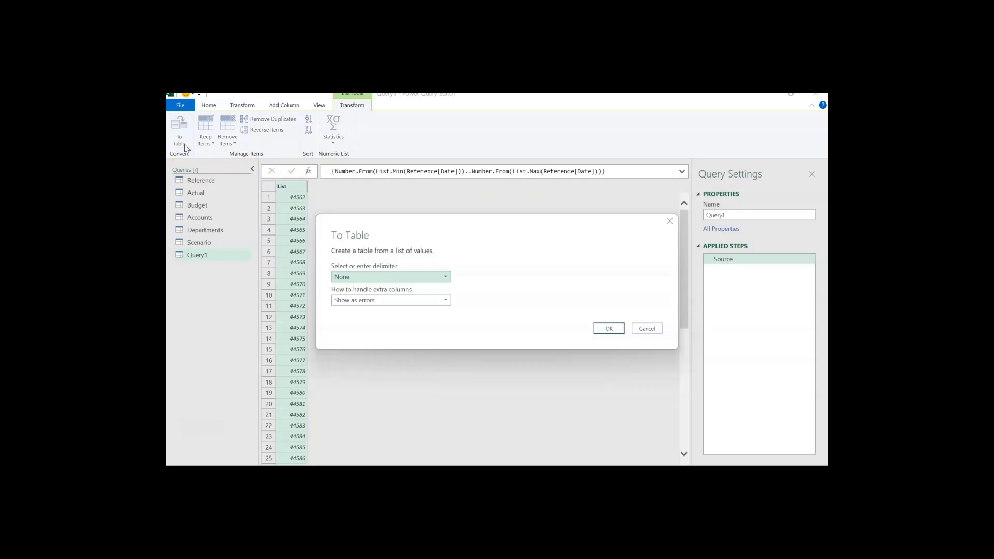
pyautogui.click(610, 329)
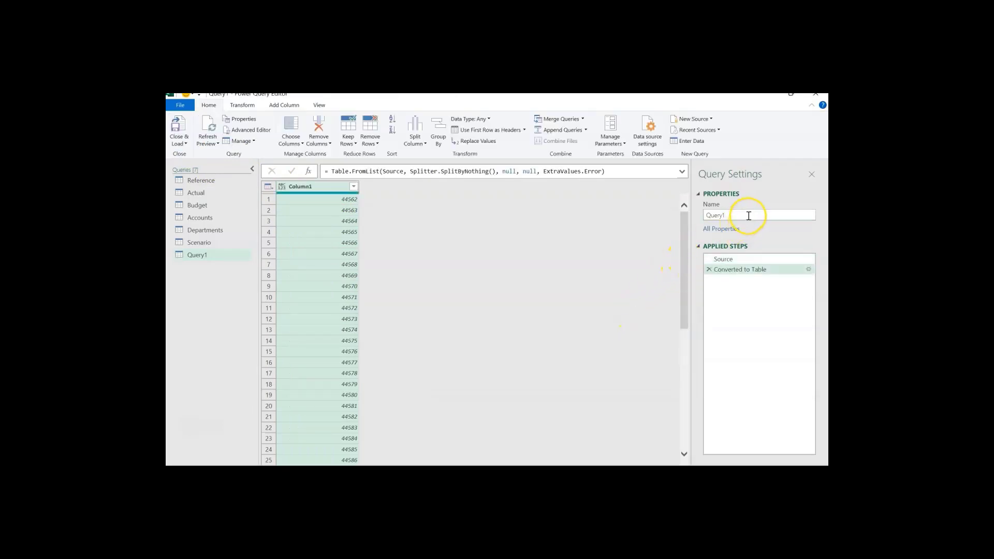
pyautogui.moveTo(748, 214); pyautogui.dragTo(687, 220)
pyautogui.write('Ca')
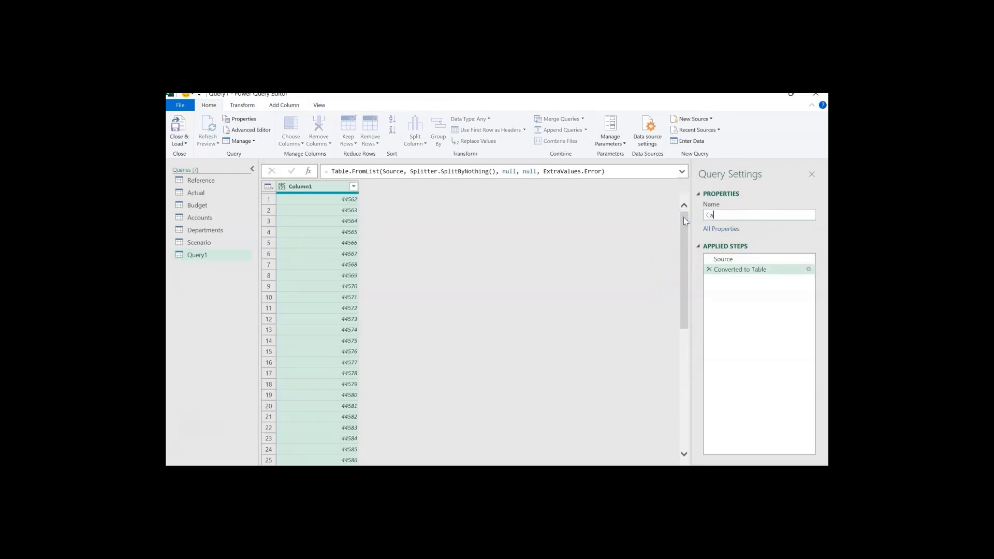
pyautogui.write('lendar')
pyautogui.press('Return')
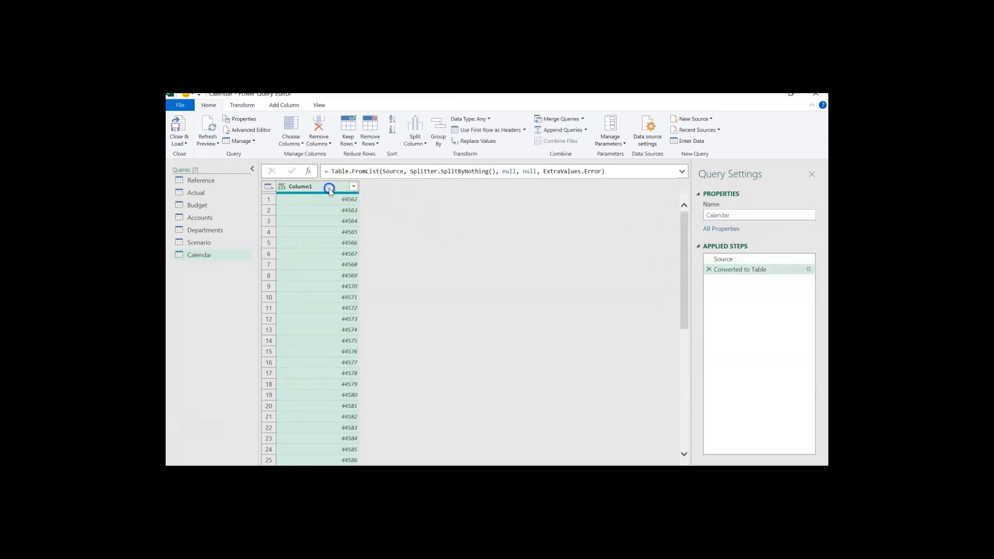
# - Change Column1 of the Calendar query to the Date data type and rename the column Date
pyautogui.click(281, 187)
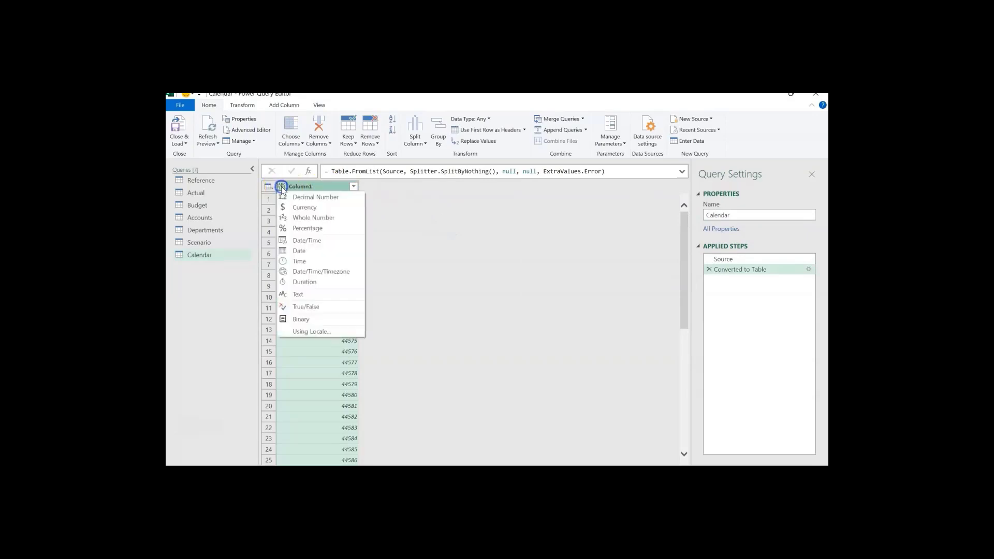
pyautogui.click(301, 251)
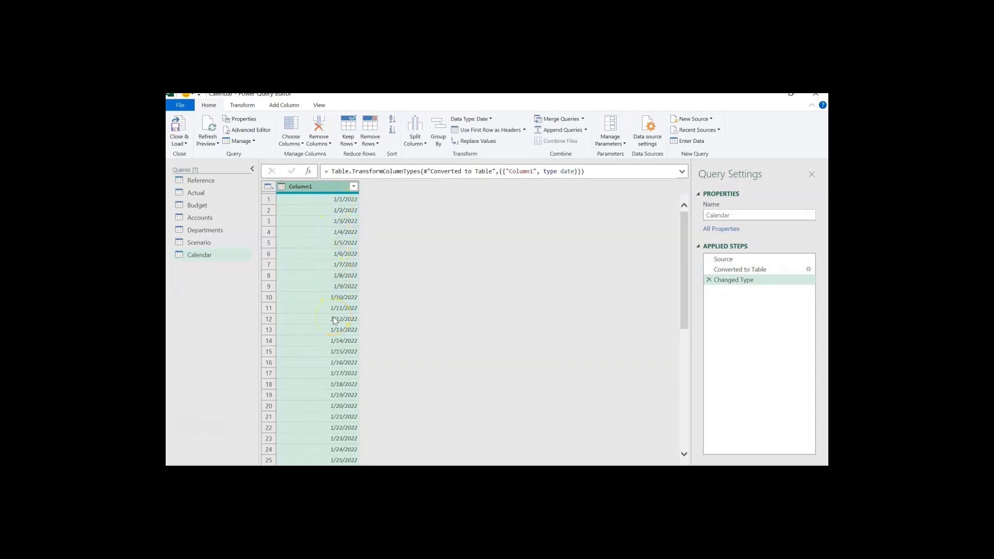
pyautogui.doubleClick(328, 189)
pyautogui.write('Date')
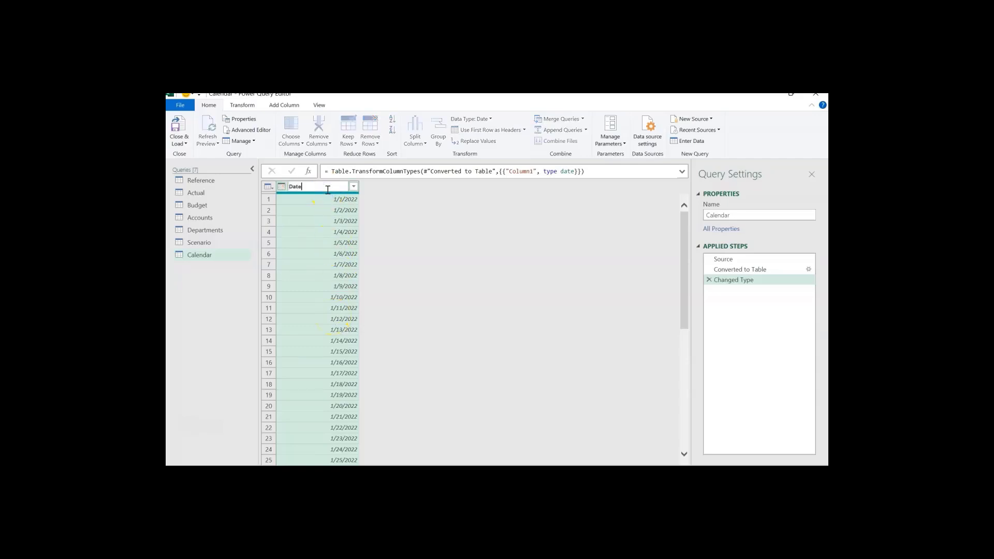
pyautogui.press('Return')
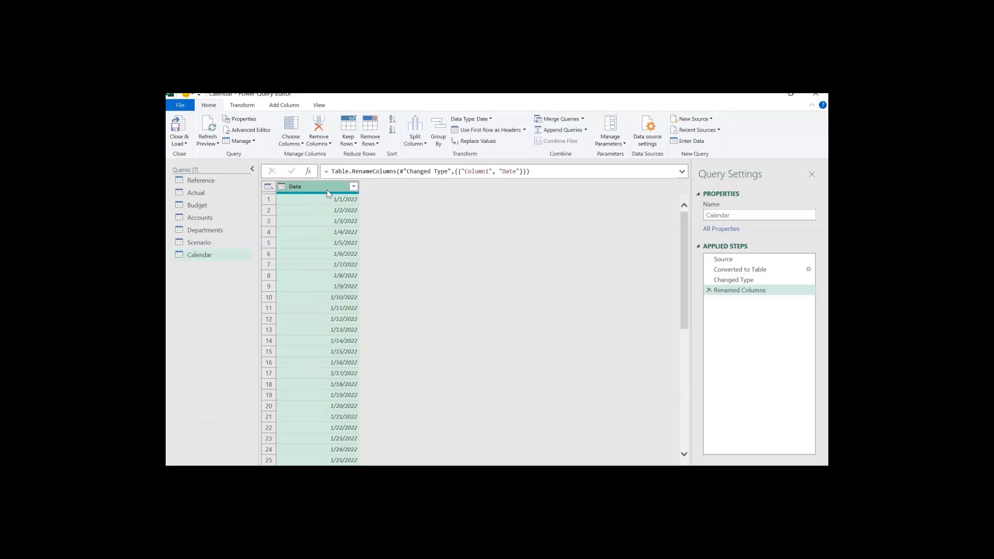
# - Add Year and Month number columns to the Calendar query, derived from the Date column
pyautogui.click(294, 106)
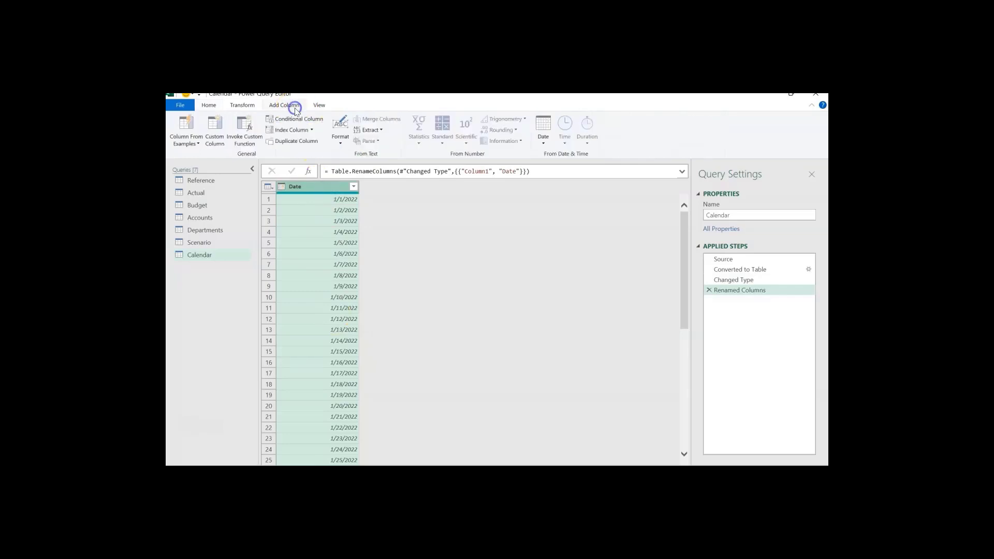
pyautogui.click(543, 132)
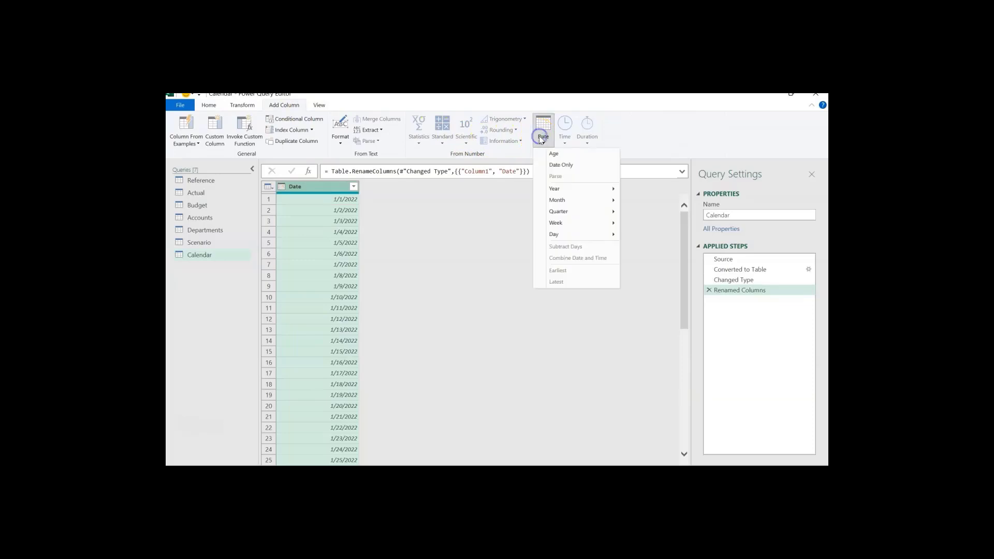
pyautogui.moveTo(555, 188)
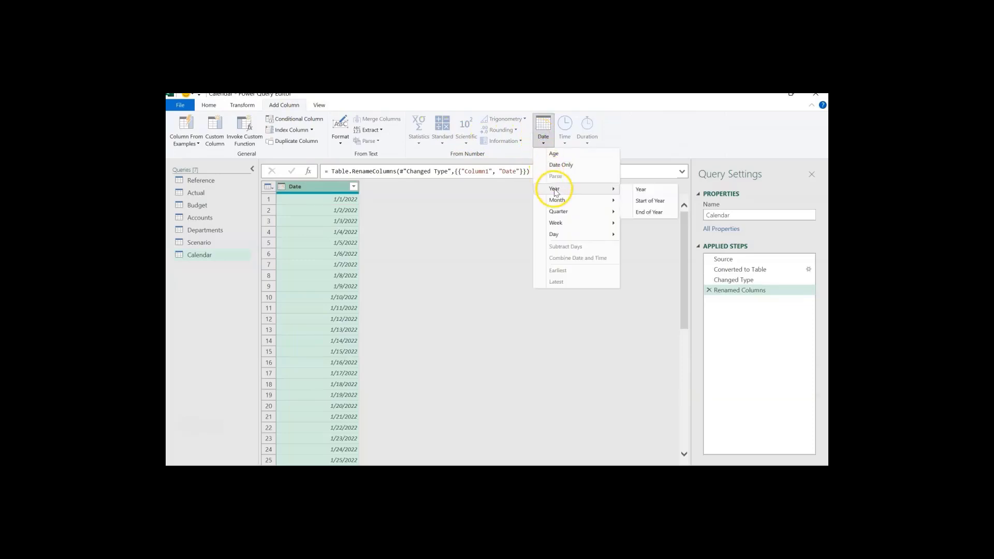
pyautogui.click(641, 189)
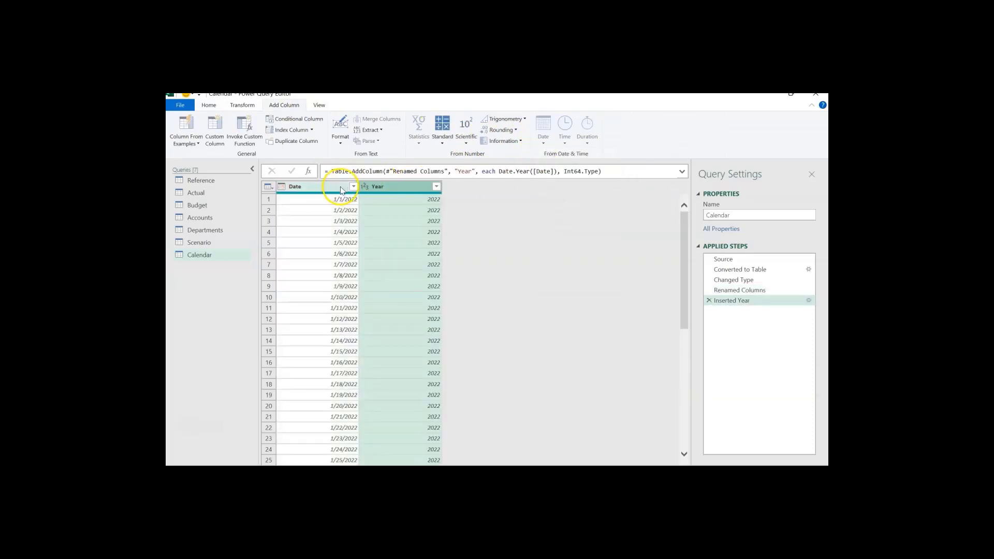
pyautogui.click(543, 132)
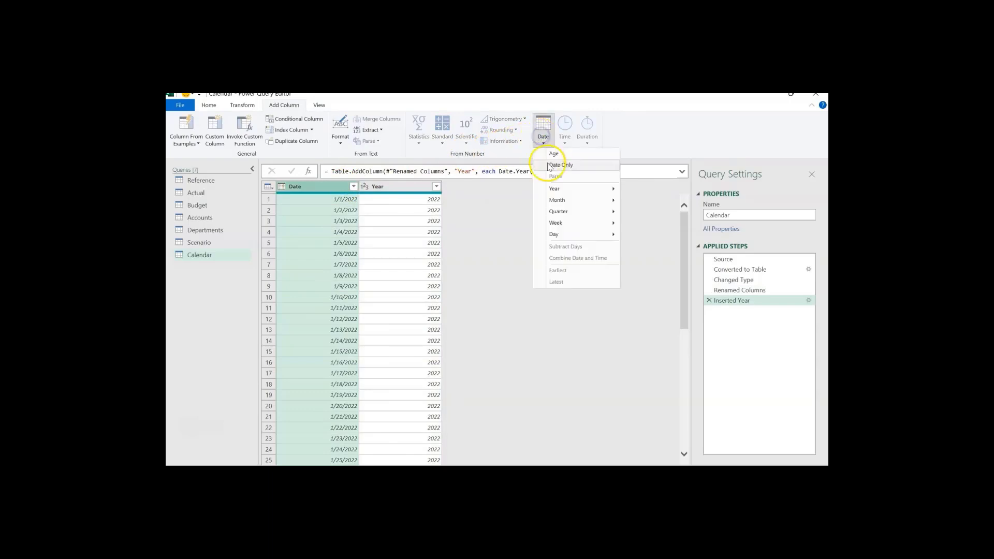
pyautogui.moveTo(562, 200)
pyautogui.click(643, 200)
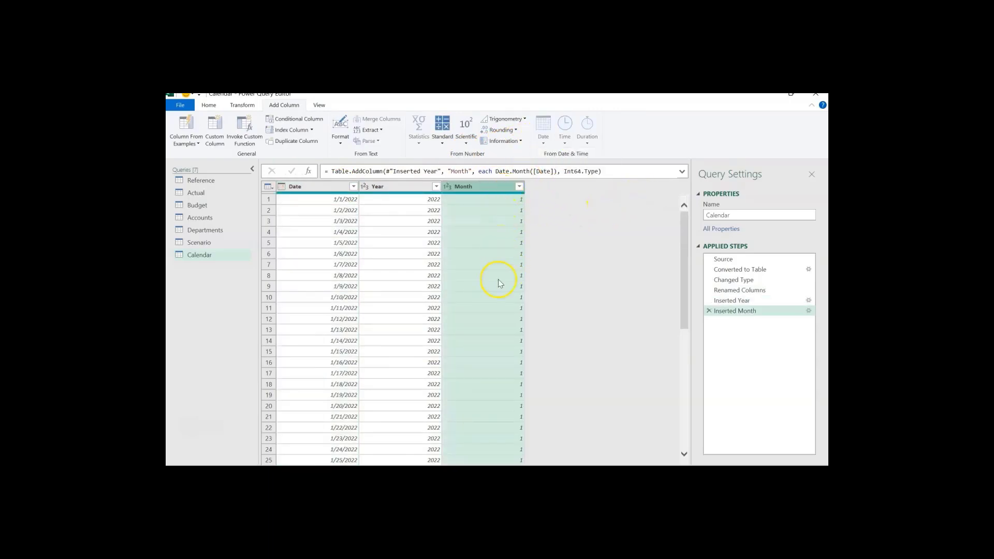
# - Add a Name of Month column derived from the Date column
pyautogui.click(330, 187)
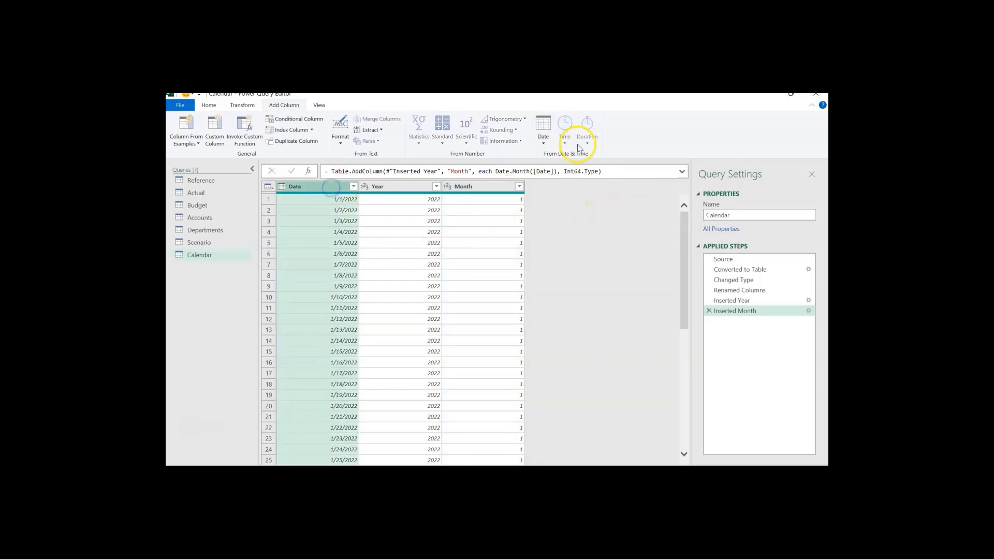
pyautogui.click(551, 142)
pyautogui.moveTo(574, 201)
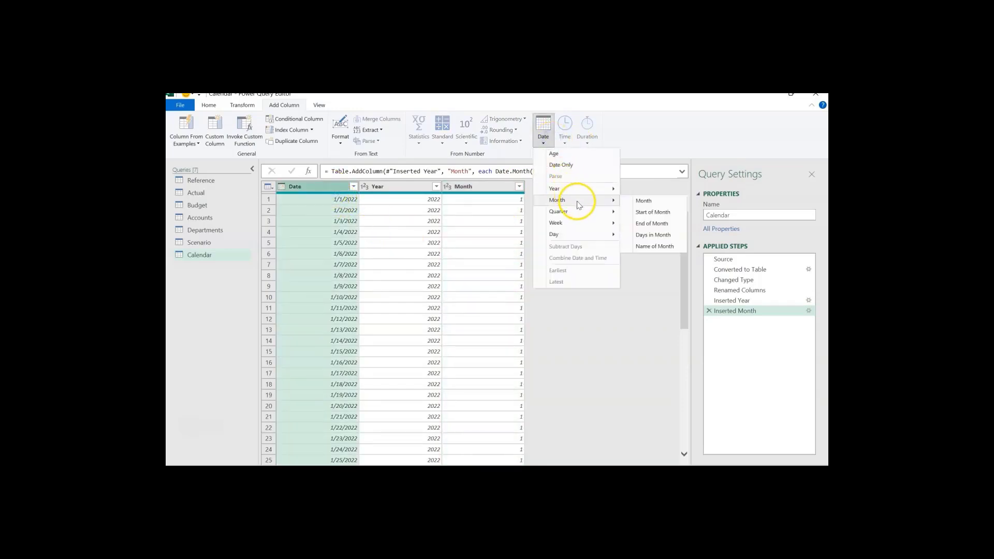
pyautogui.click(654, 246)
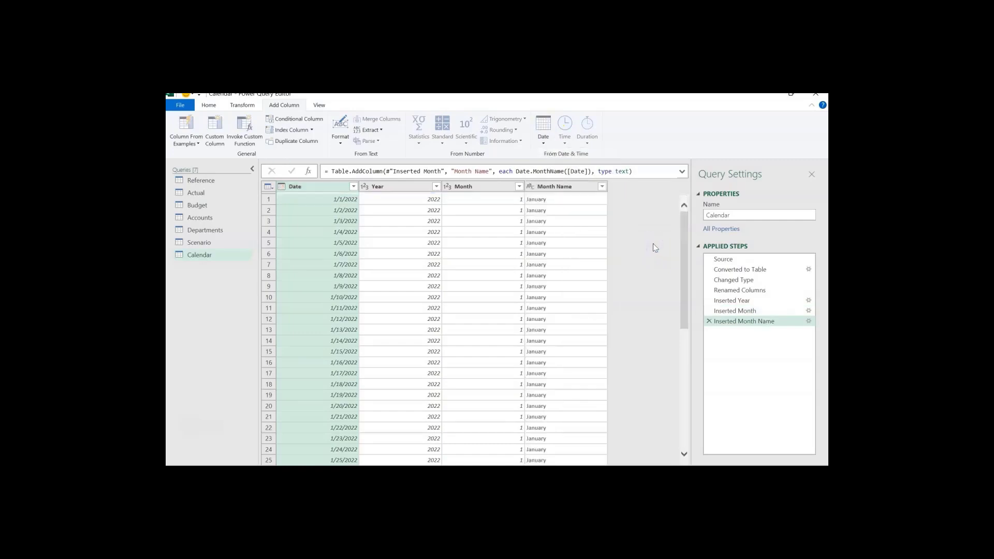
# - Shorten the values in the Month Name column to their first 3 characters
pyautogui.click(556, 187)
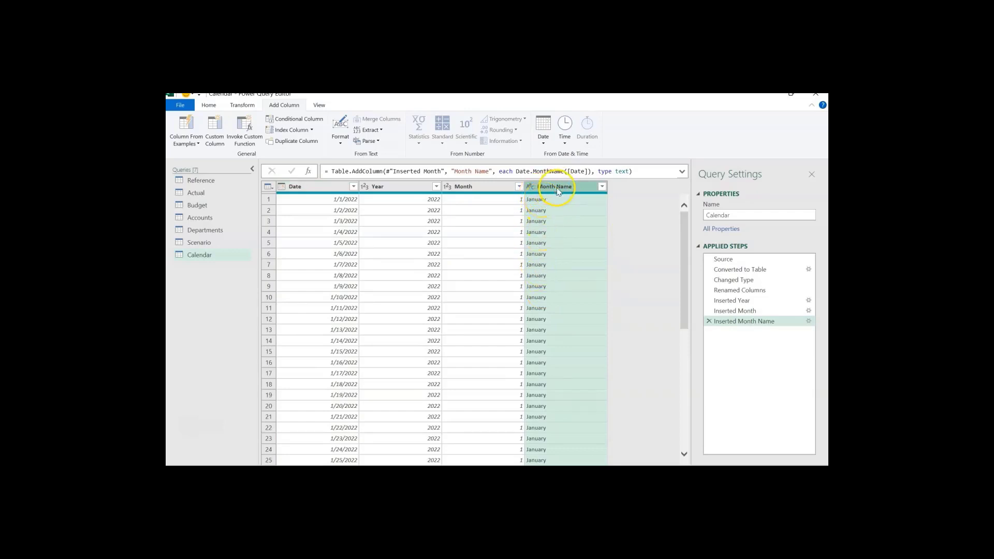
pyautogui.click(242, 105)
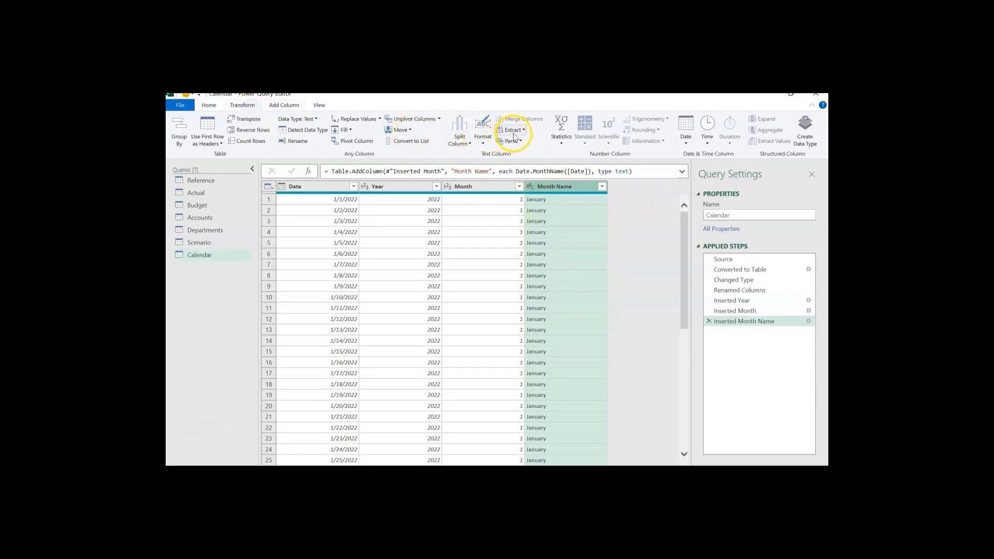
pyautogui.click(511, 130)
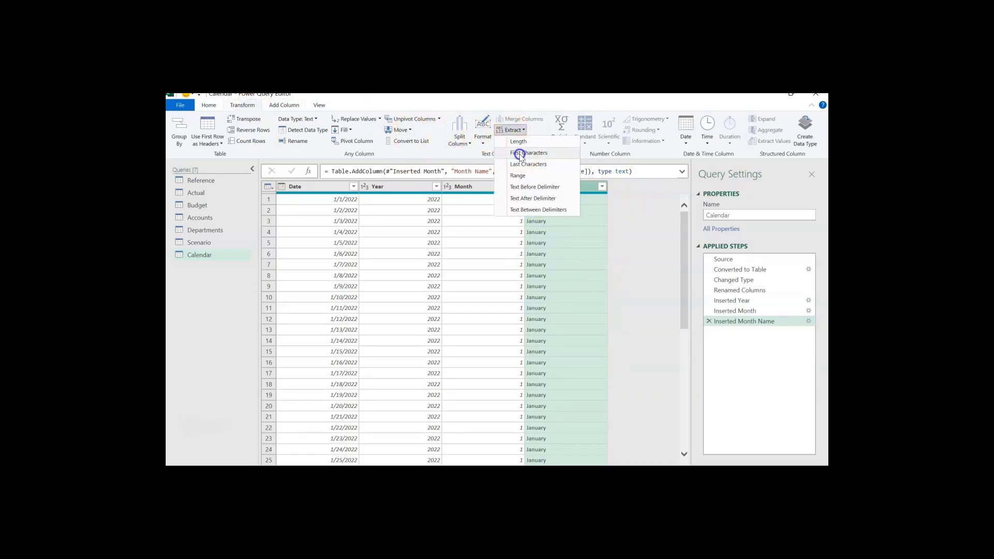
pyautogui.click(518, 153)
pyautogui.write('3')
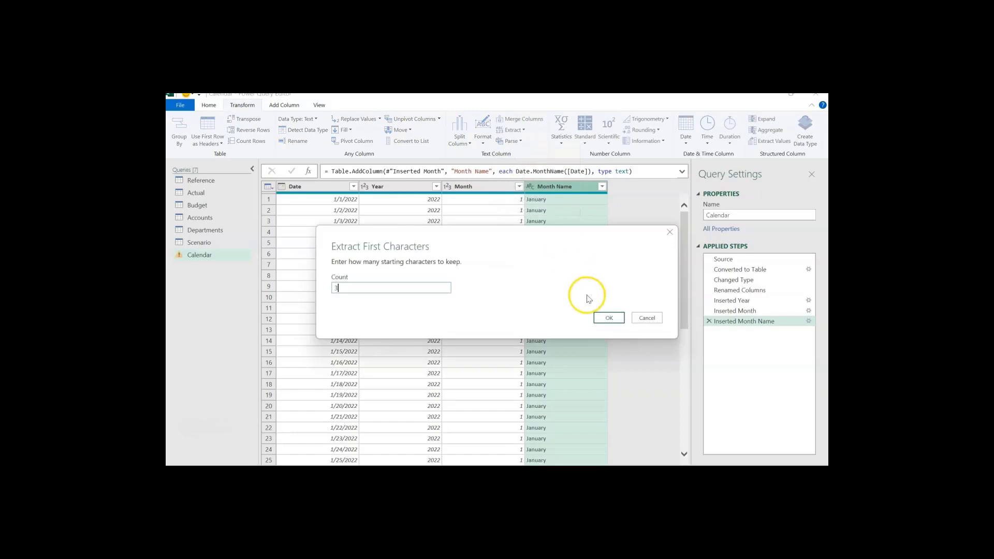
pyautogui.click(605, 317)
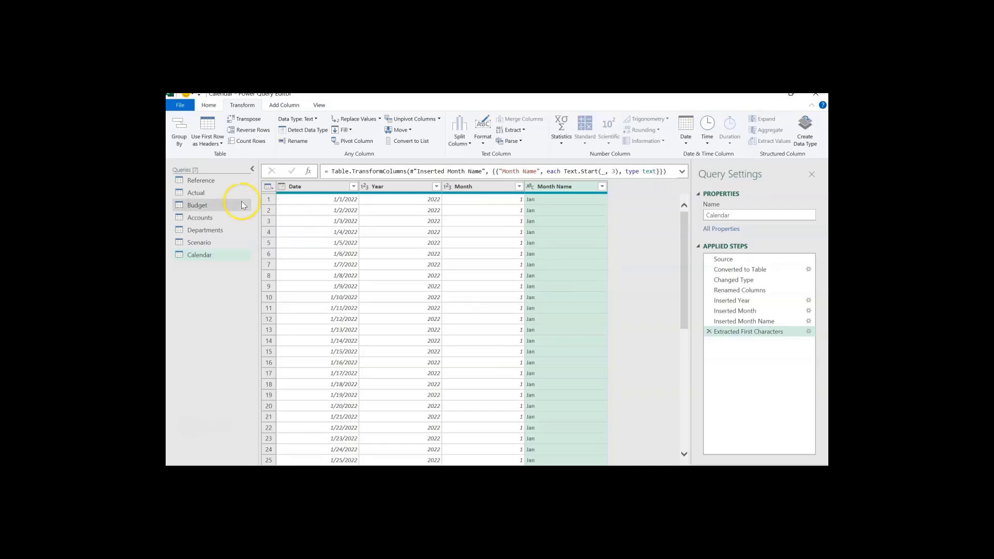
# - Close the query editor and load all queries as connections only, adding their data to the Data Model
pyautogui.click(212, 180)
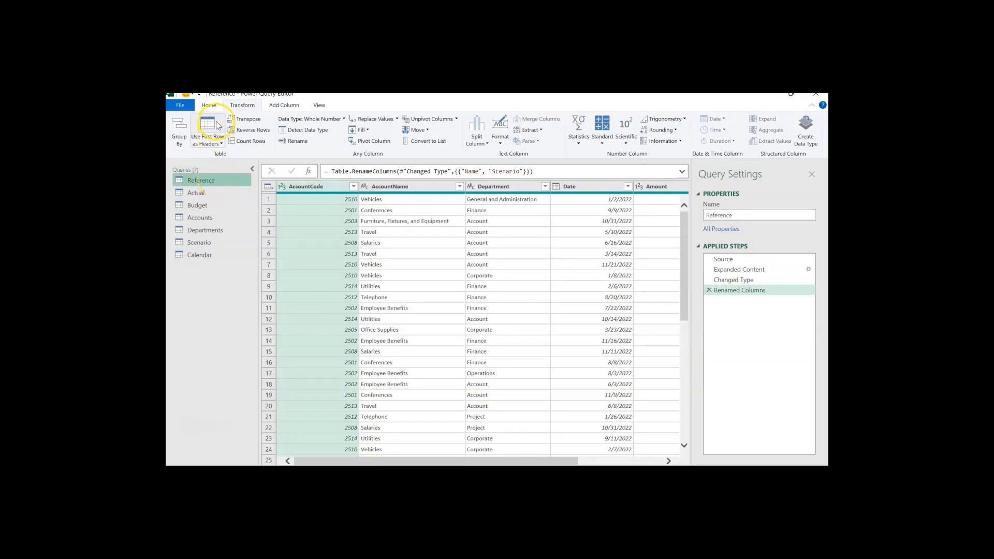
pyautogui.click(213, 106)
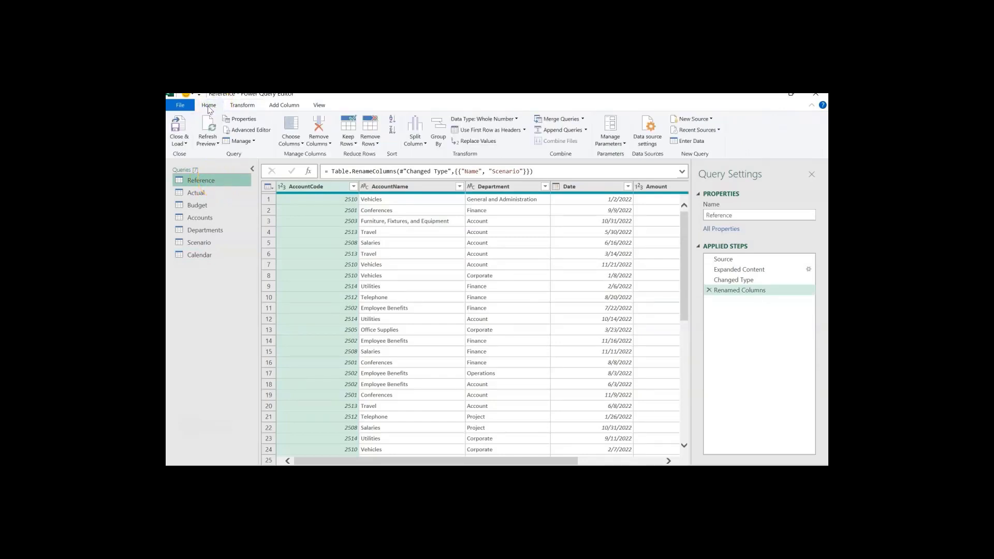
pyautogui.click(179, 143)
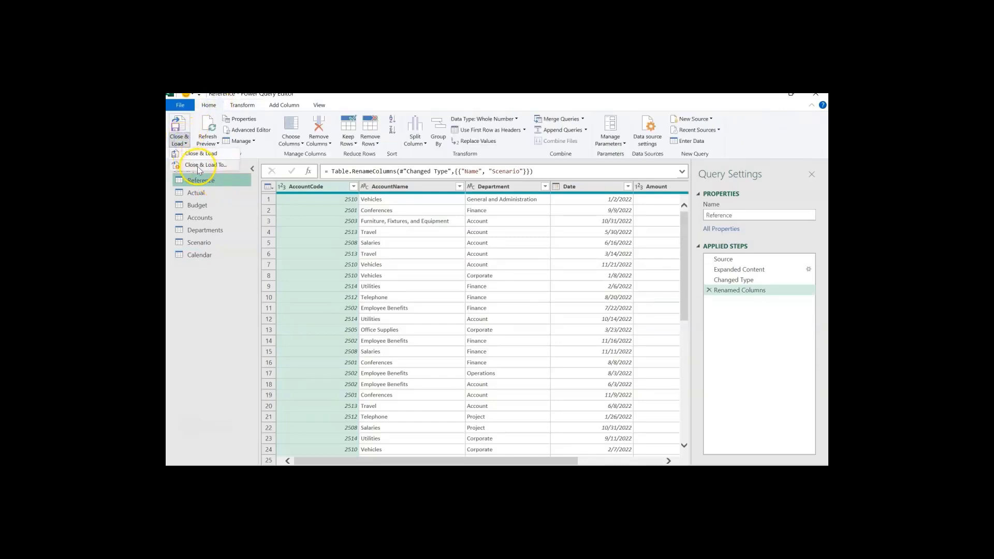
pyautogui.click(205, 165)
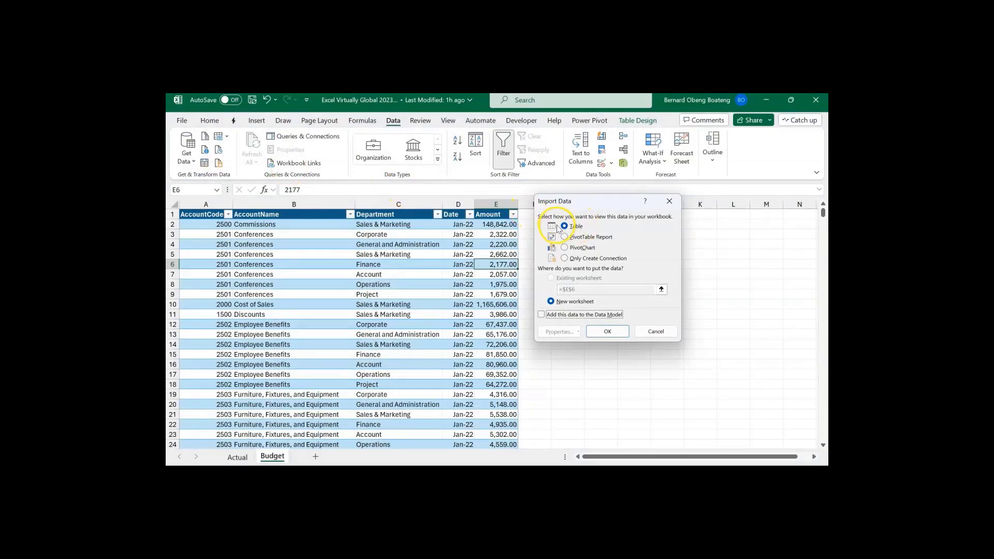
pyautogui.click(590, 258)
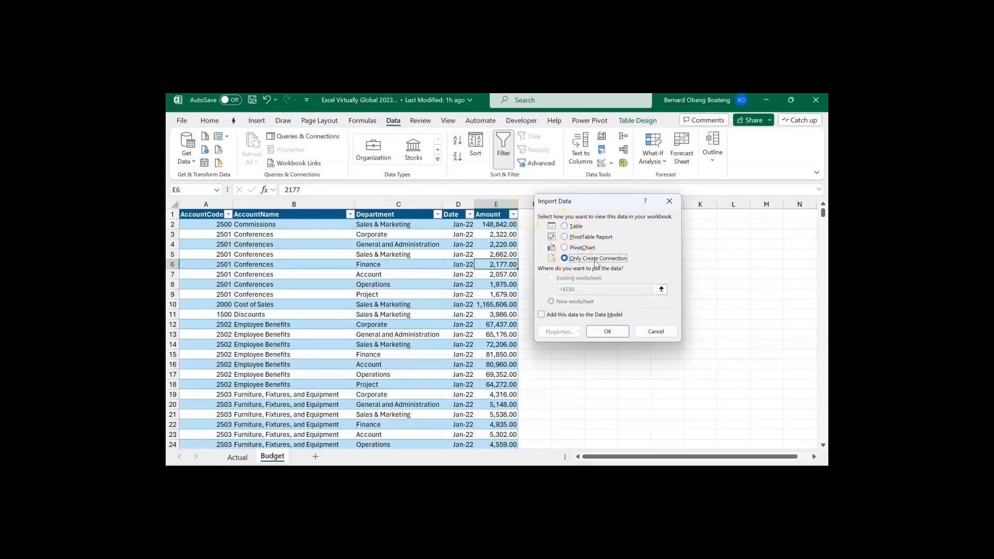
pyautogui.click(557, 315)
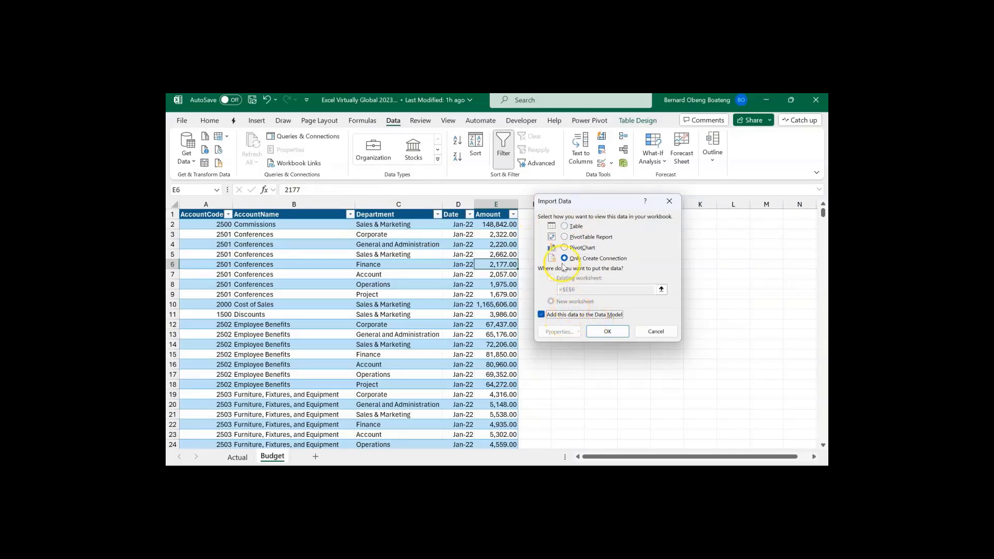
pyautogui.click(603, 331)
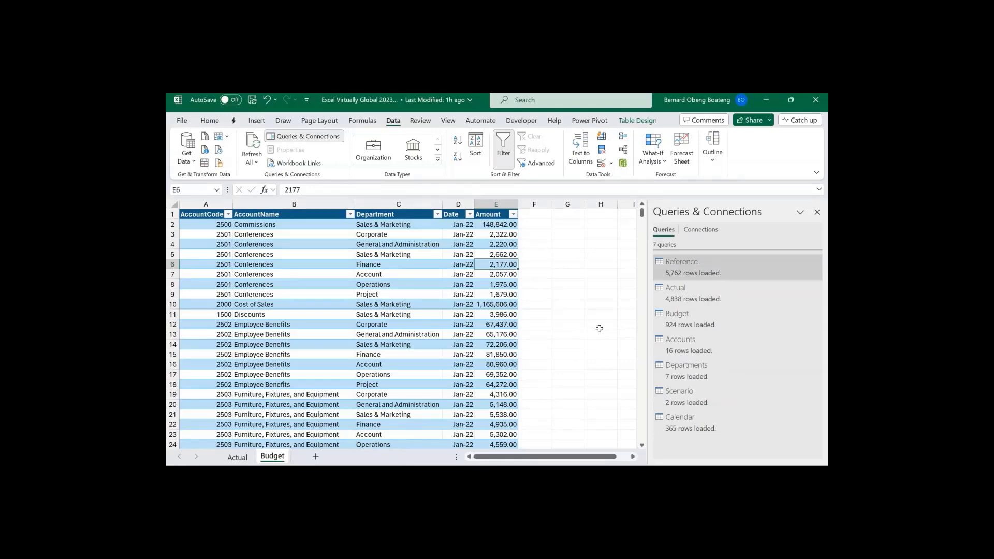
# - Change the Reference query's load setting to connection only, without adding its data to the Data Model
pyautogui.rightClick(698, 272)
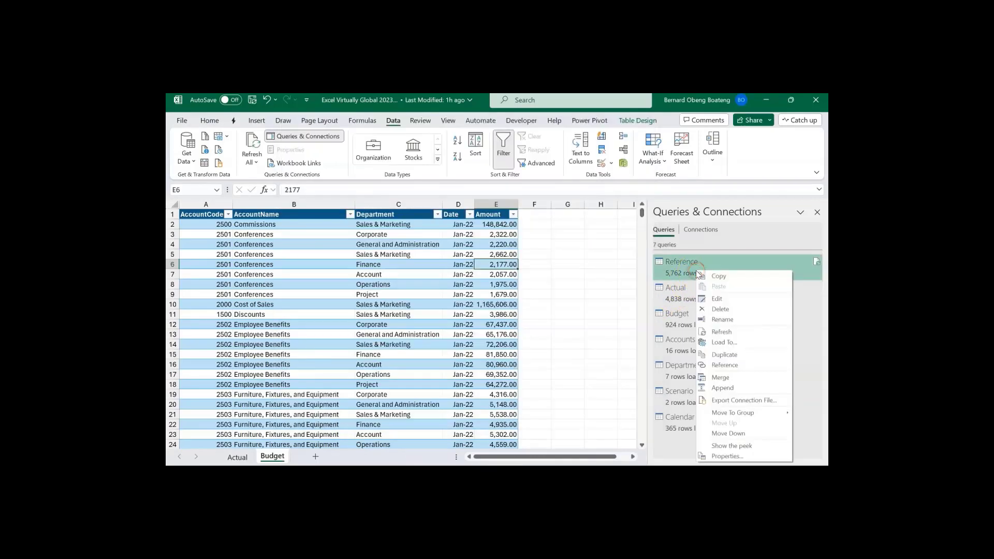
pyautogui.click(723, 343)
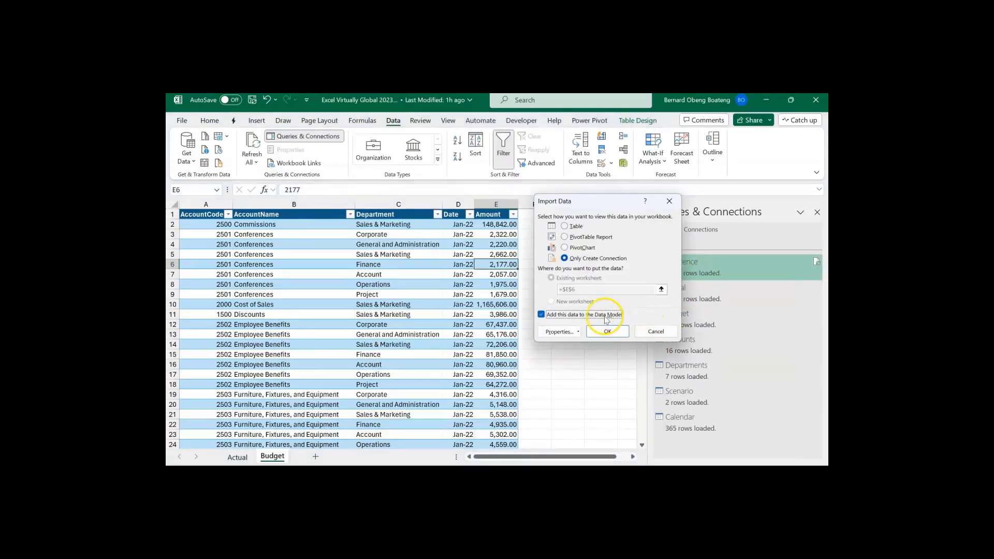
pyautogui.click(606, 332)
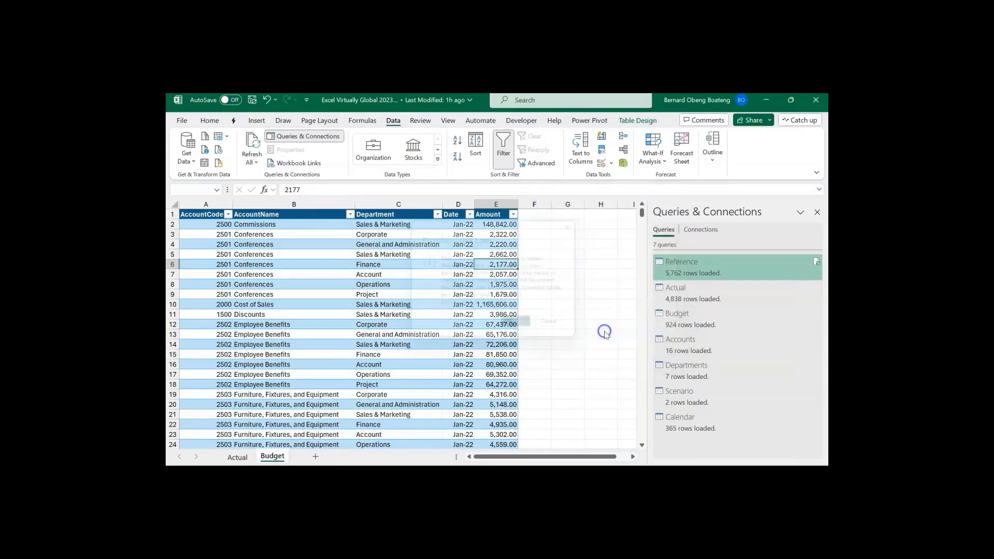
pyautogui.click(522, 327)
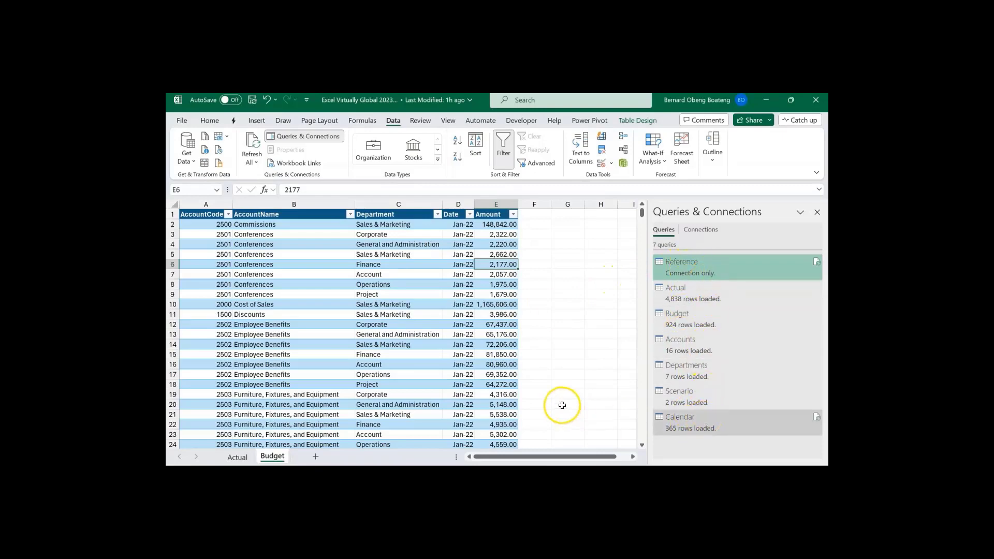
pyautogui.moveTo(708, 420)
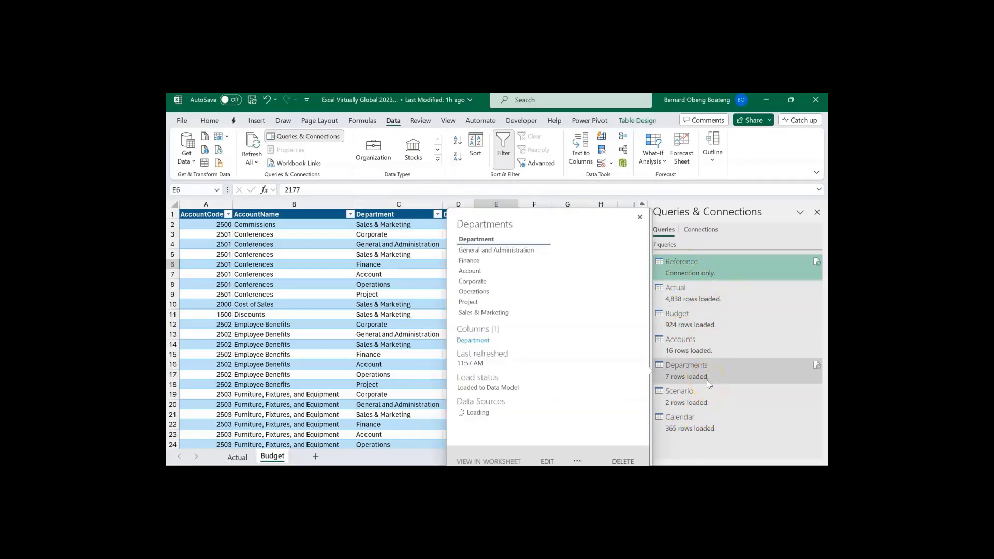
pyautogui.moveTo(726, 295)
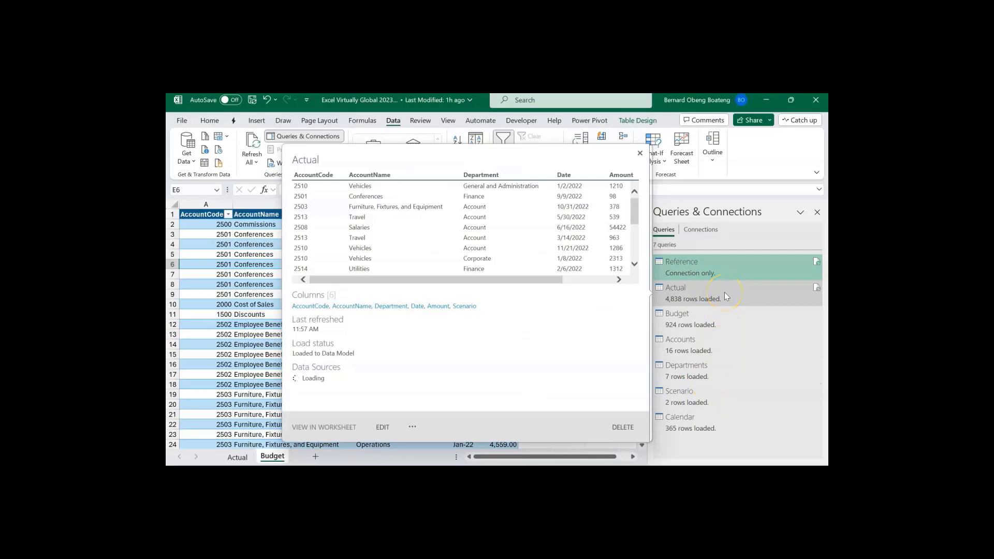
pyautogui.moveTo(666, 385)
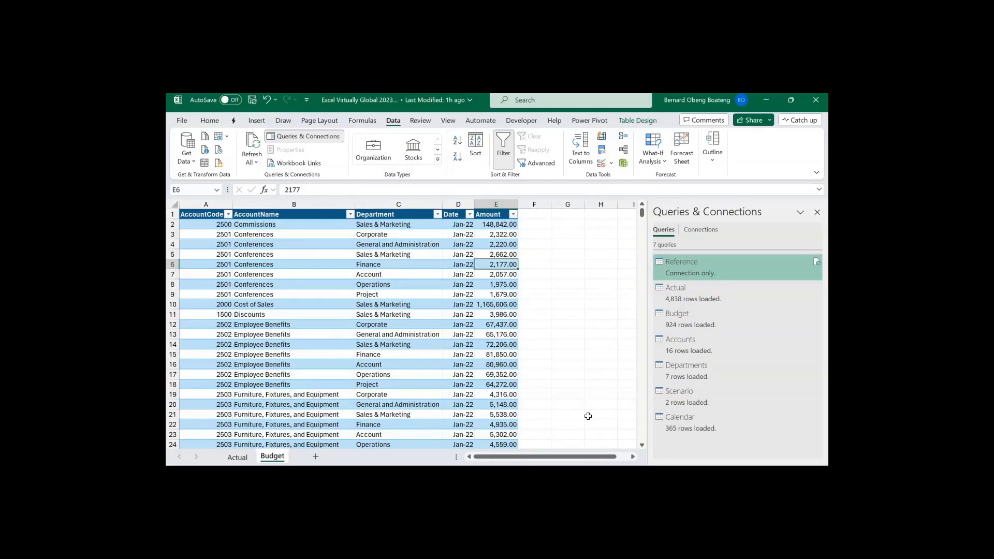
# - Open the Data Model in the Power Pivot window and show its tables in Diagram View
pyautogui.click(587, 124)
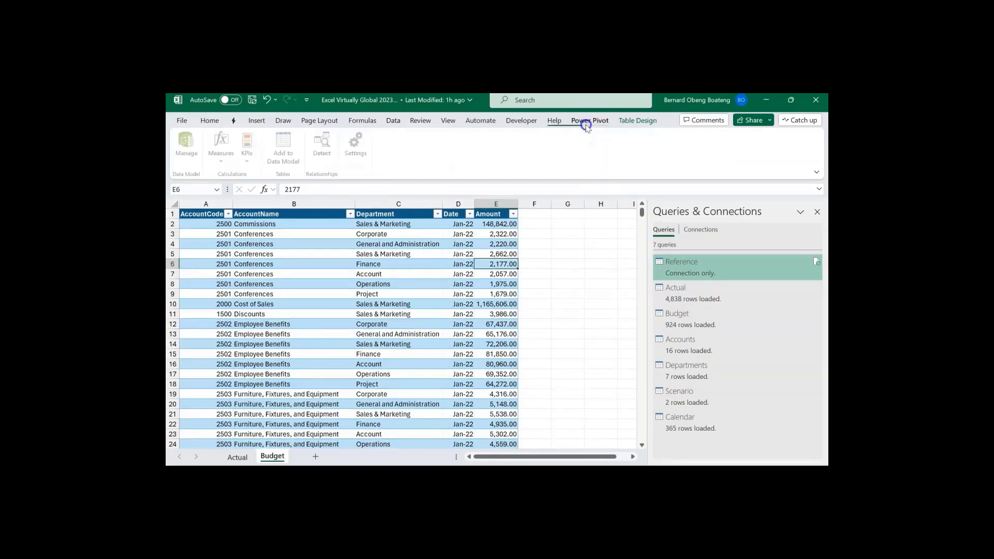
pyautogui.click(594, 124)
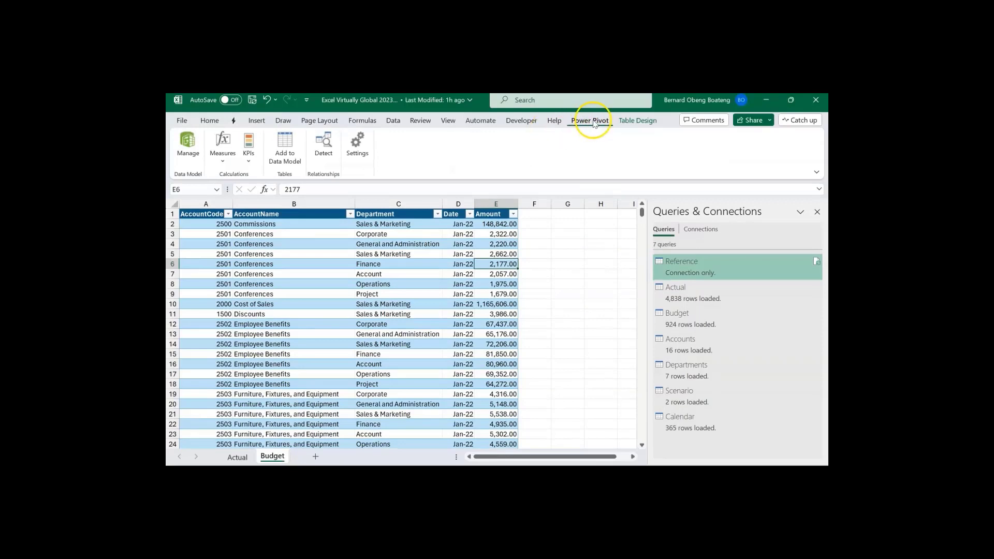
pyautogui.click(188, 148)
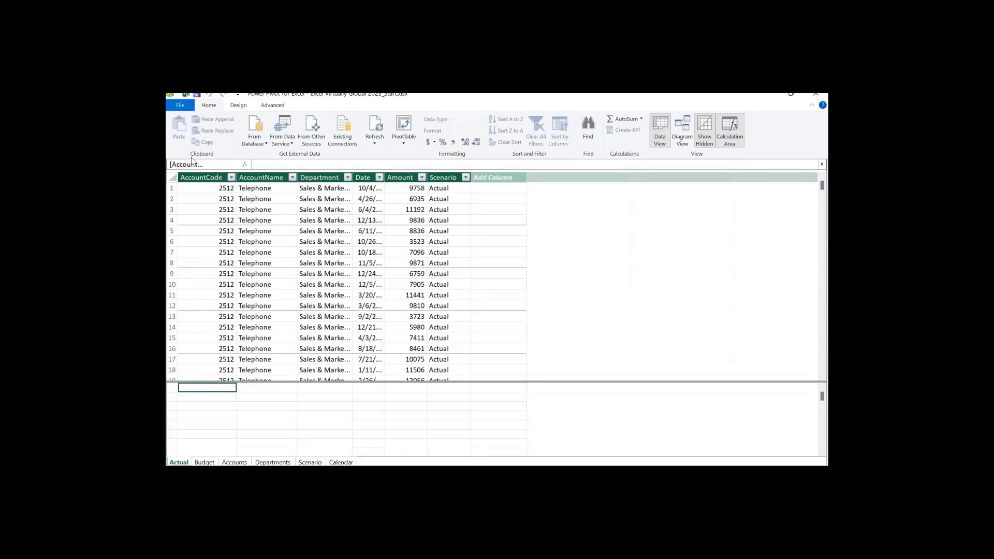
pyautogui.click(663, 134)
pyautogui.click(681, 147)
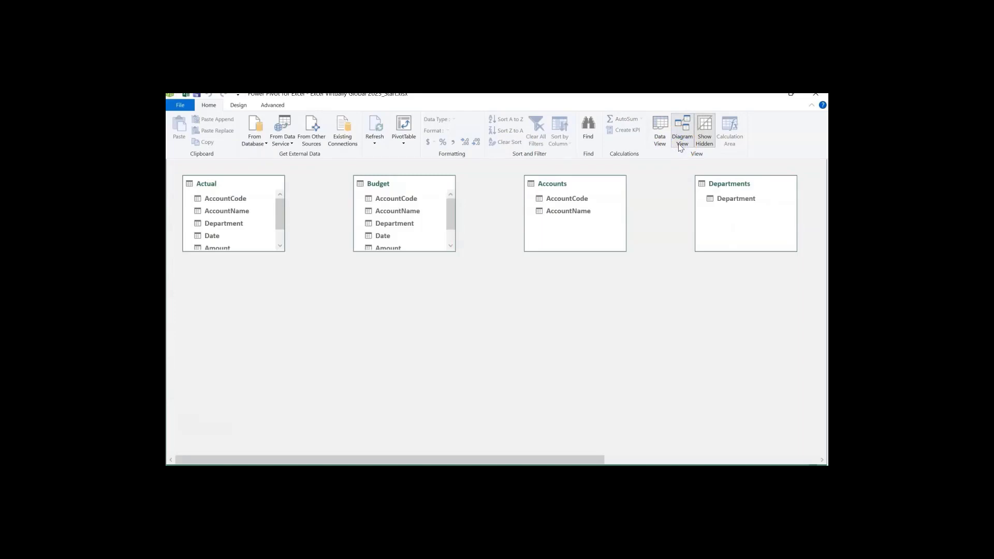
# - Place the Actual and Budget tables side by side below the other tables and enlarge both to show all their fields
pyautogui.moveTo(228, 182); pyautogui.dragTo(429, 298)
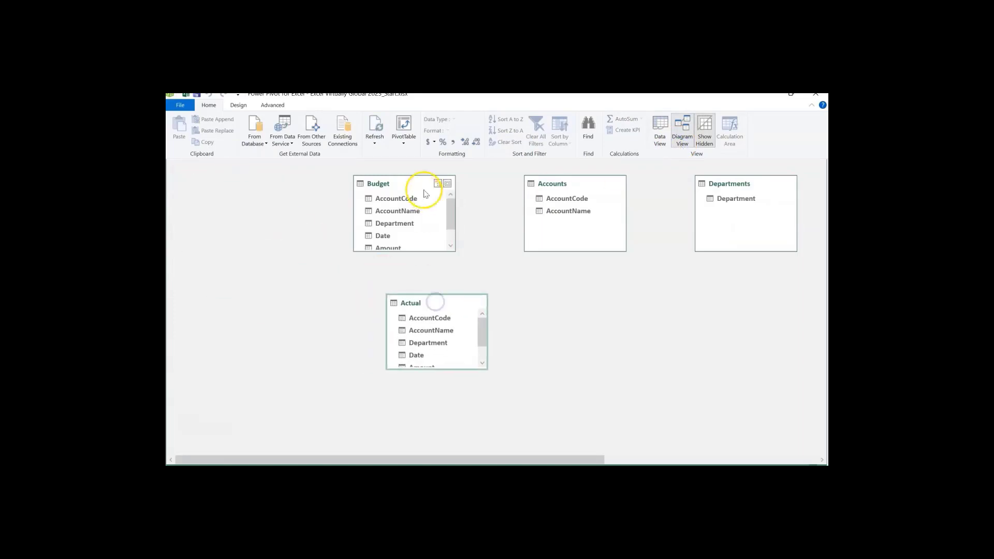
pyautogui.moveTo(413, 185); pyautogui.dragTo(567, 304)
pyautogui.moveTo(455, 370); pyautogui.dragTo(454, 416)
pyautogui.moveTo(566, 370); pyautogui.dragTo(569, 416)
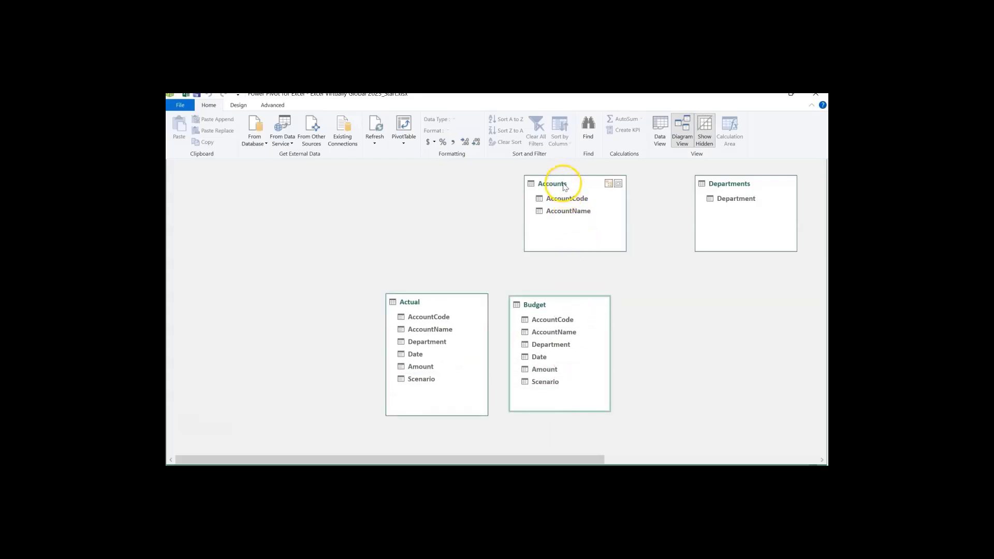
# - Line up the Accounts, Departments, Scenario and Calendar tables in a row above the Actual and Budget tables
pyautogui.moveTo(562, 184); pyautogui.dragTo(280, 188)
pyautogui.moveTo(708, 185); pyautogui.dragTo(448, 215)
pyautogui.hscroll(5, 738, 184)
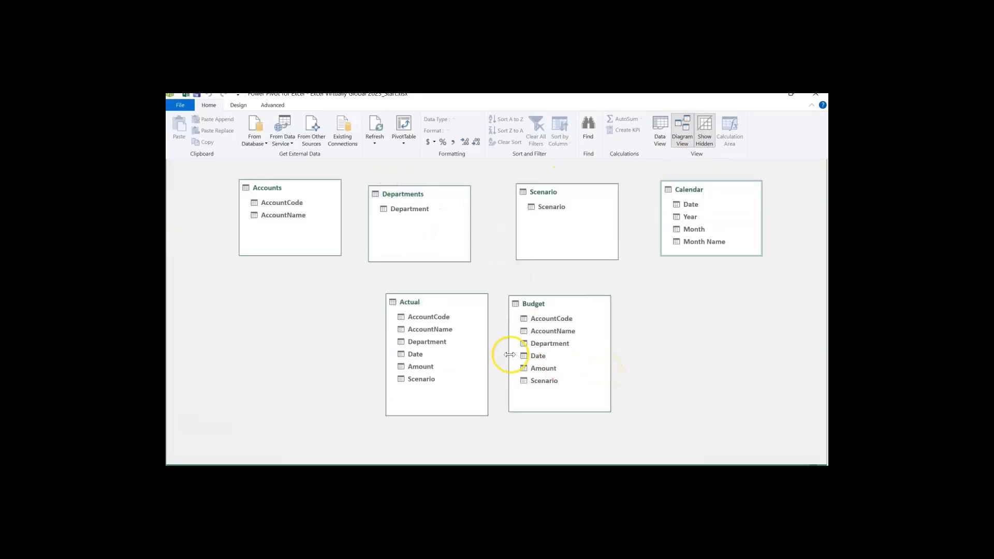
# - Relate the Actual table's AccountCode, Department, Scenario and Date fields to the matching fields in Accounts, Departments, Scenario and Calendar
pyautogui.click(438, 321)
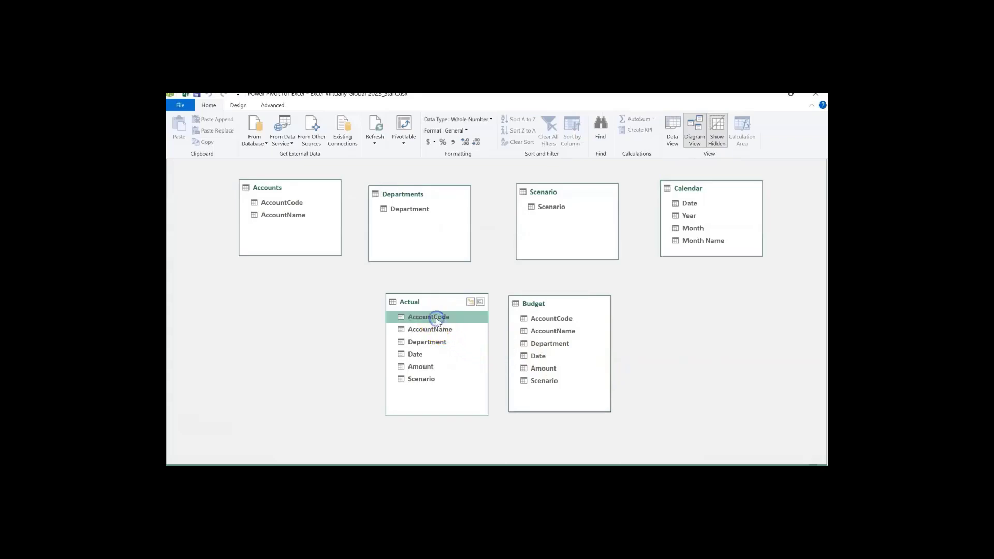
pyautogui.moveTo(437, 320); pyautogui.dragTo(302, 204)
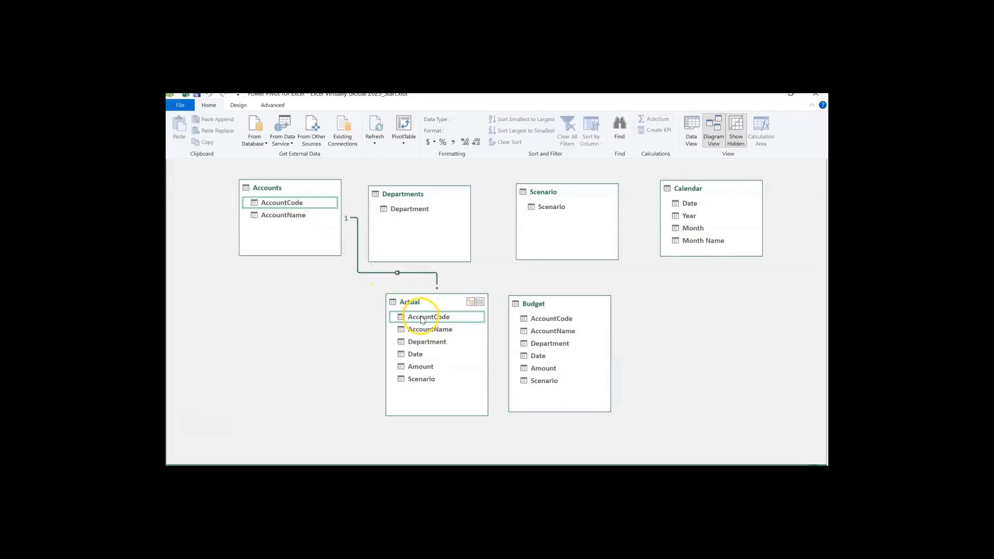
pyautogui.moveTo(414, 341); pyautogui.dragTo(416, 209)
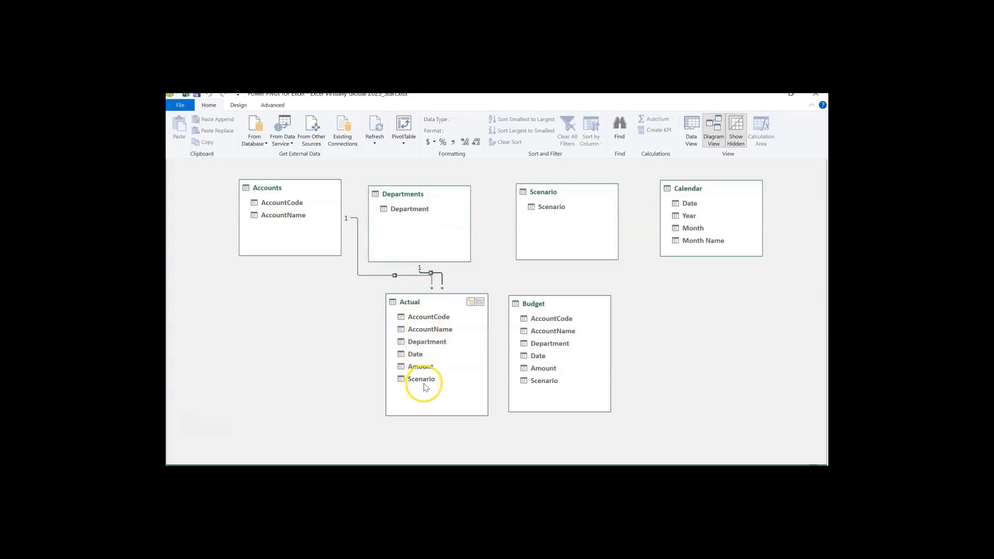
pyautogui.moveTo(427, 381); pyautogui.dragTo(540, 207)
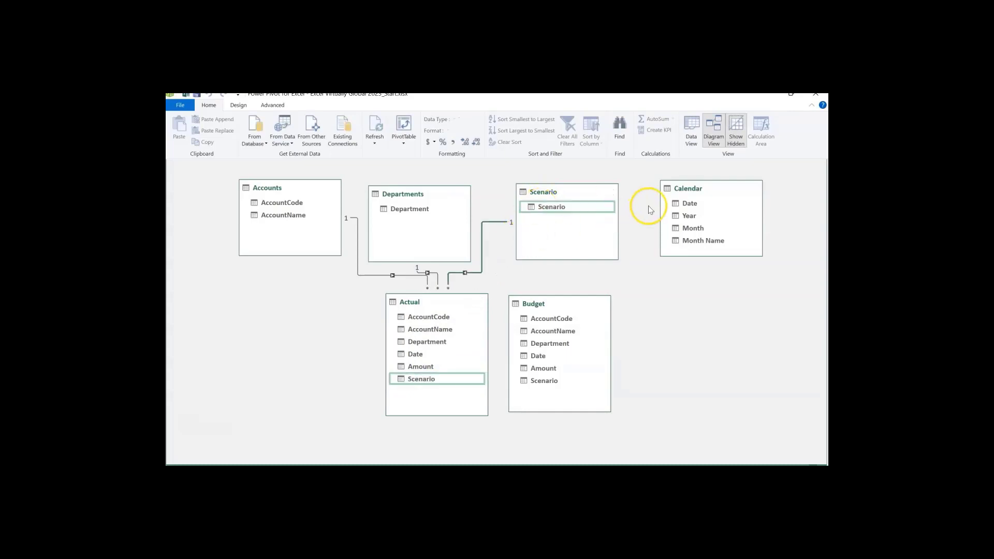
pyautogui.moveTo(424, 357); pyautogui.dragTo(678, 204)
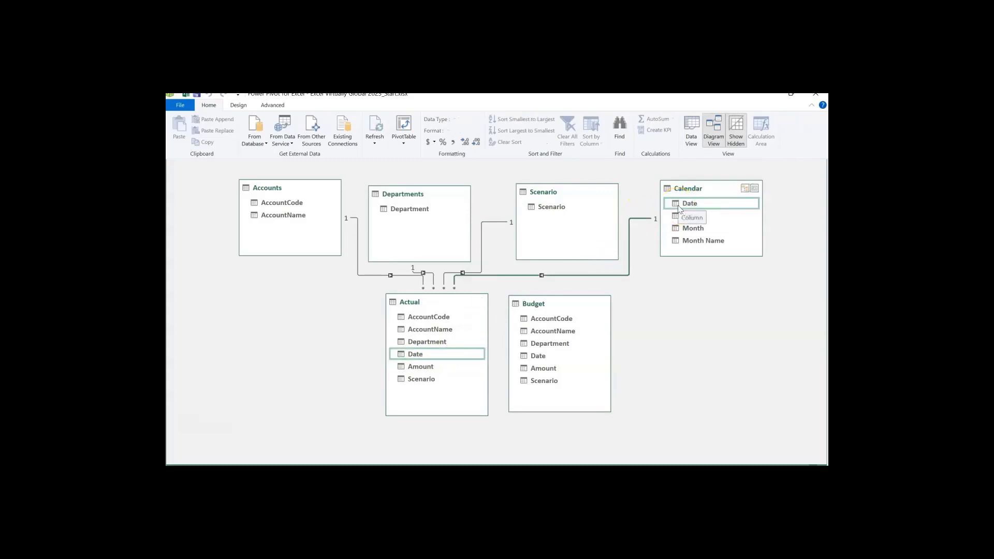
# - Relate the Budget table's AccountCode, Department, Scenario and Date fields to the matching fields in Accounts, Departments, Scenario and Calendar
pyautogui.click(549, 320)
pyautogui.moveTo(549, 319); pyautogui.dragTo(288, 202)
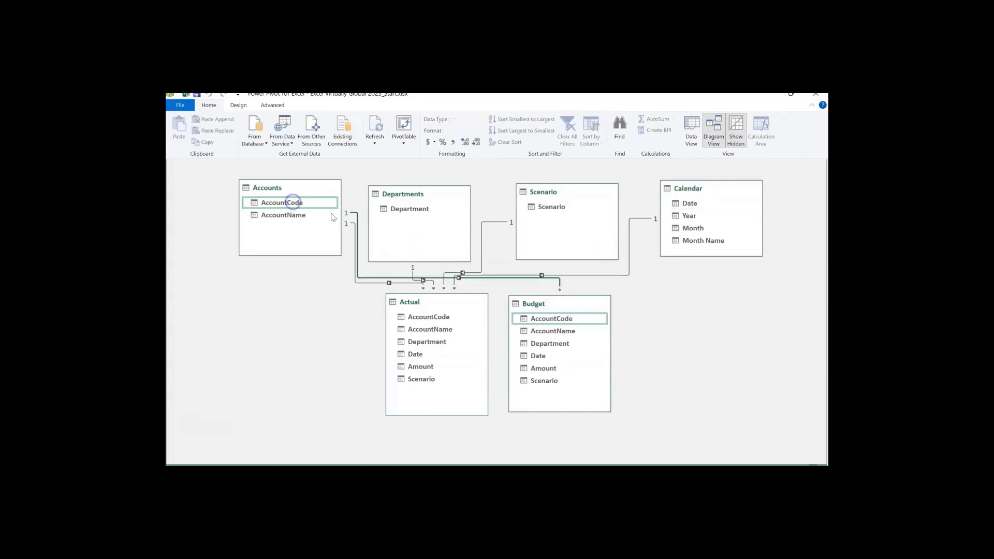
pyautogui.click(555, 319)
pyautogui.moveTo(550, 345); pyautogui.dragTo(412, 210)
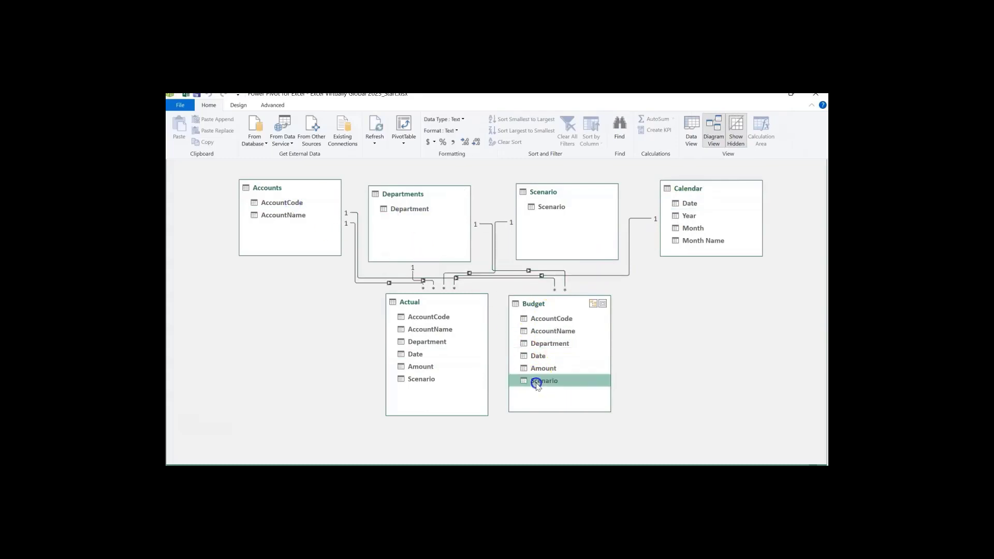
pyautogui.moveTo(539, 382); pyautogui.dragTo(556, 208)
pyautogui.moveTo(539, 357); pyautogui.dragTo(690, 205)
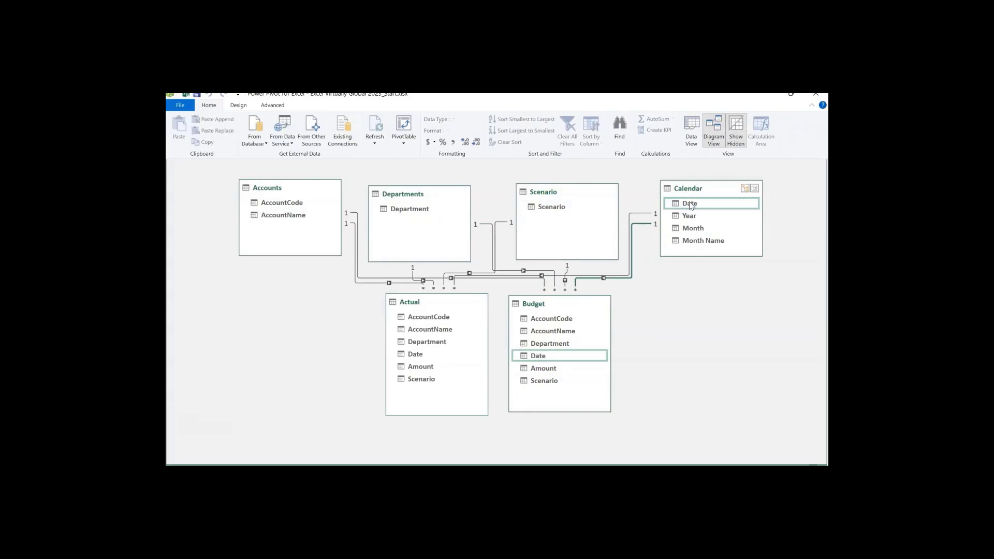
# - Hide every field except Amount in the Actual and Budget tables from client tools
pyautogui.click(447, 319)
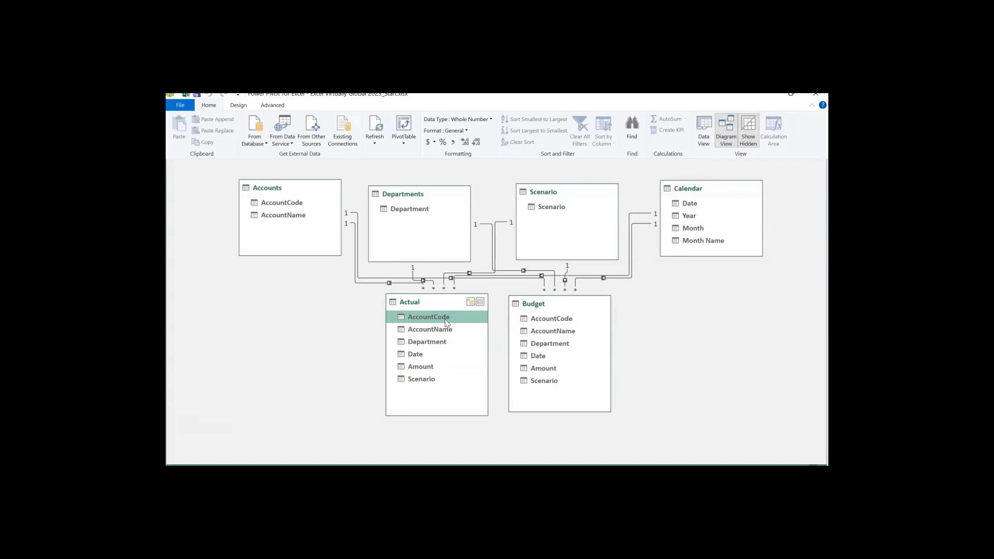
pyautogui.keyDown('ctrl'); pyautogui.click(443, 330); pyautogui.keyUp('ctrl')
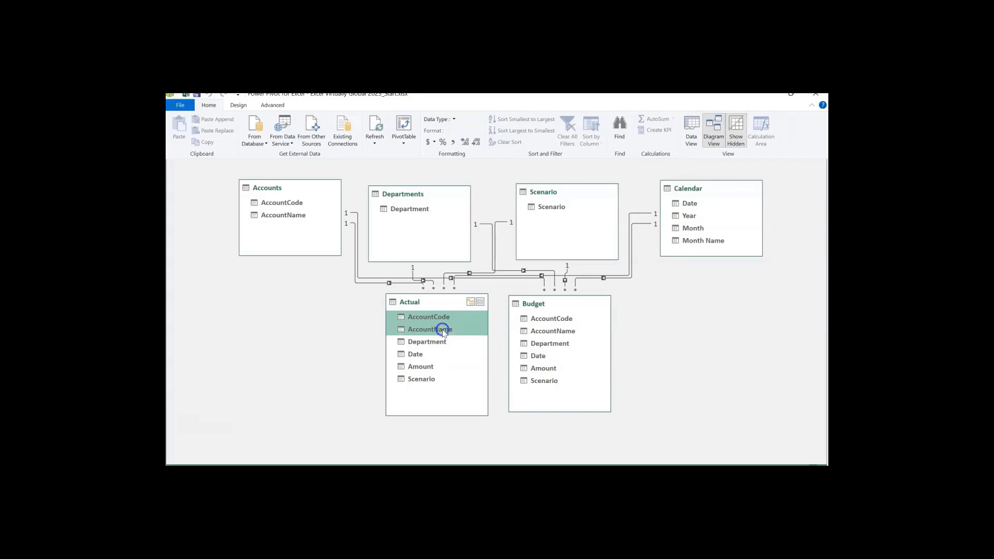
pyautogui.keyDown('ctrl'); pyautogui.click(438, 342); pyautogui.keyUp('ctrl')
pyautogui.keyDown('ctrl'); pyautogui.click(423, 357); pyautogui.keyUp('ctrl')
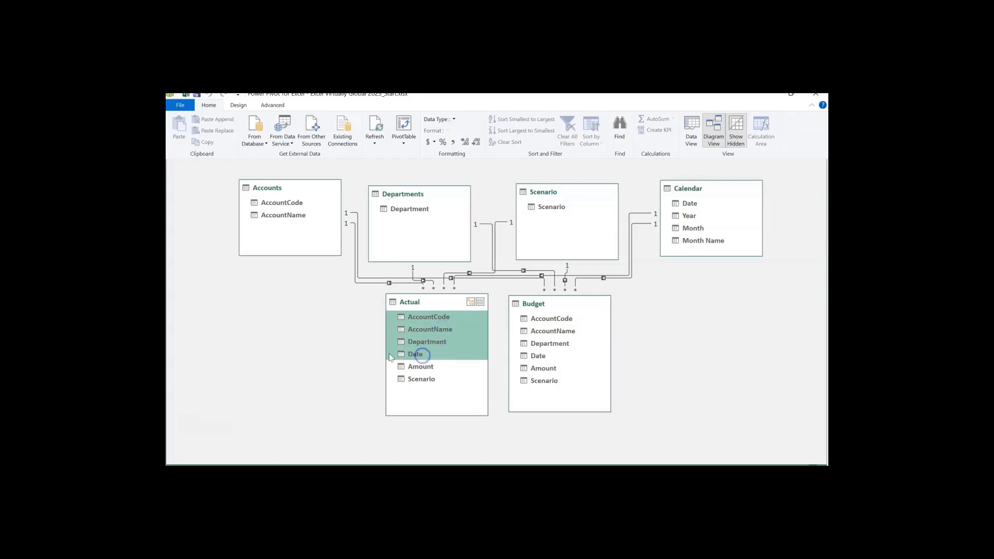
pyautogui.keyDown('ctrl'); pyautogui.click(431, 381); pyautogui.keyUp('ctrl')
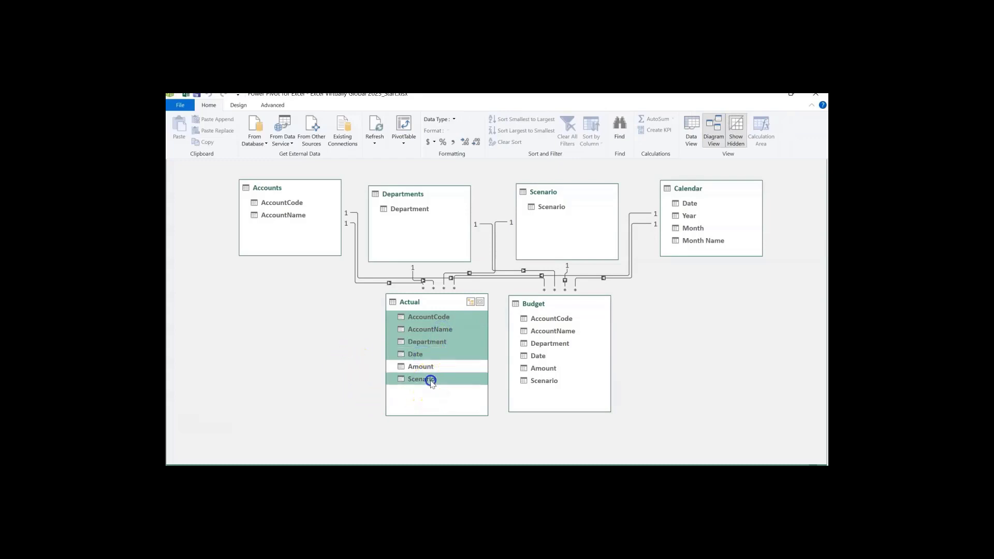
pyautogui.keyDown('ctrl'); pyautogui.click(560, 318); pyautogui.keyUp('ctrl')
pyautogui.keyDown('ctrl'); pyautogui.click(559, 332); pyautogui.keyUp('ctrl')
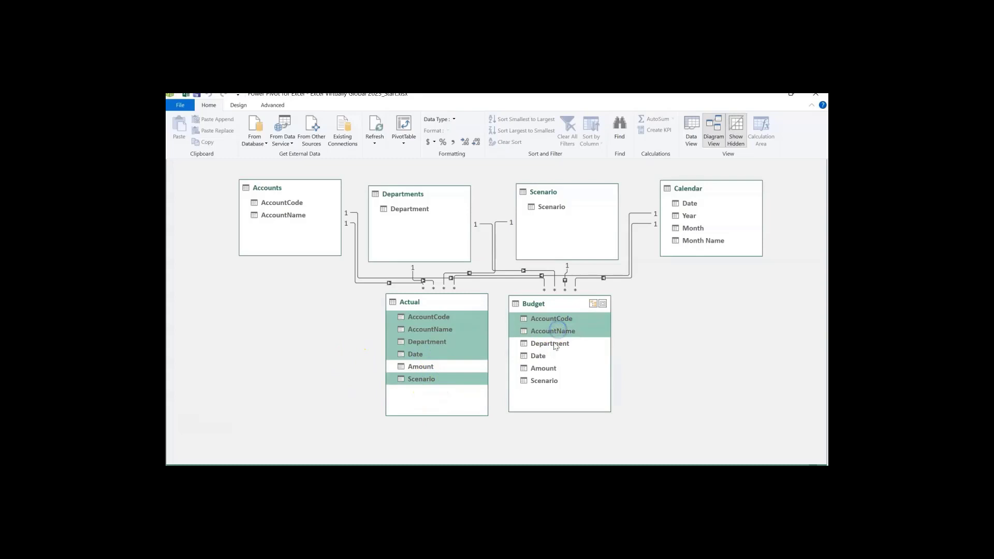
pyautogui.keyDown('ctrl'); pyautogui.click(553, 343); pyautogui.keyUp('ctrl')
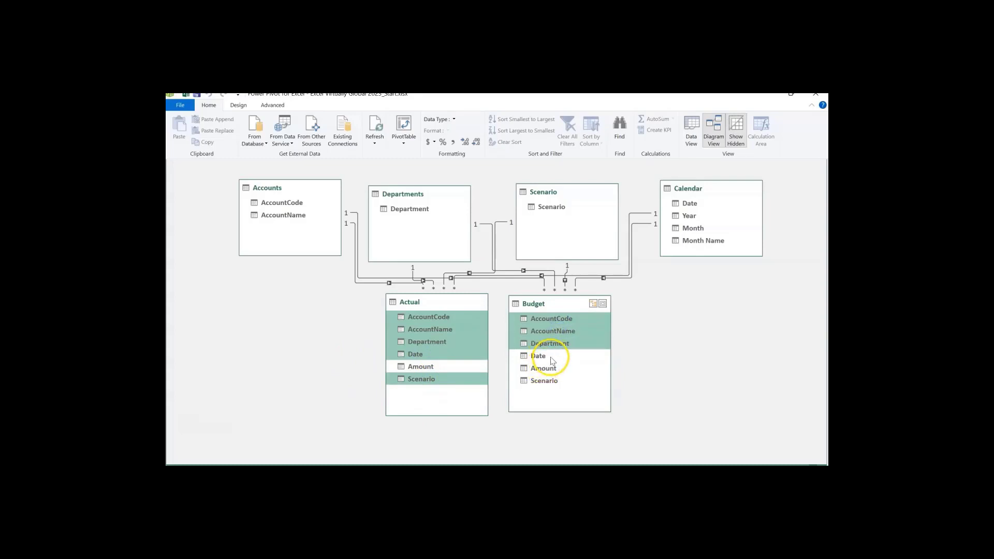
pyautogui.keyDown('ctrl'); pyautogui.click(552, 357); pyautogui.keyUp('ctrl')
pyautogui.keyDown('ctrl'); pyautogui.click(557, 383); pyautogui.keyUp('ctrl')
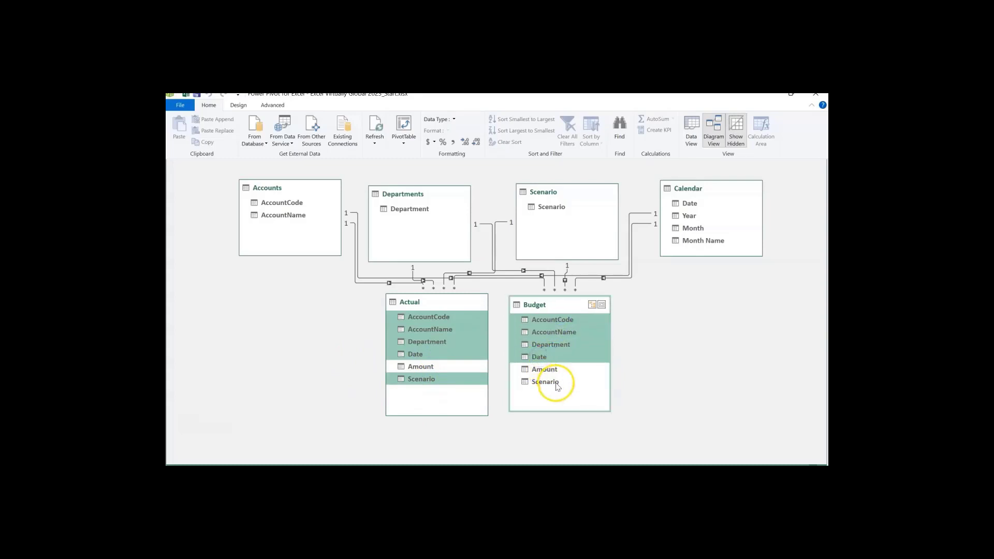
pyautogui.rightClick(555, 383)
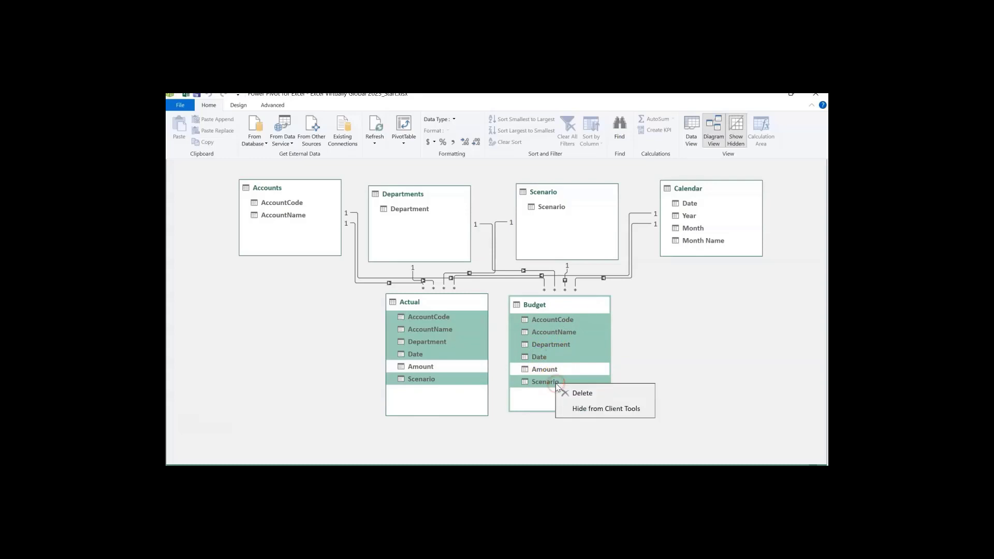
pyautogui.click(587, 409)
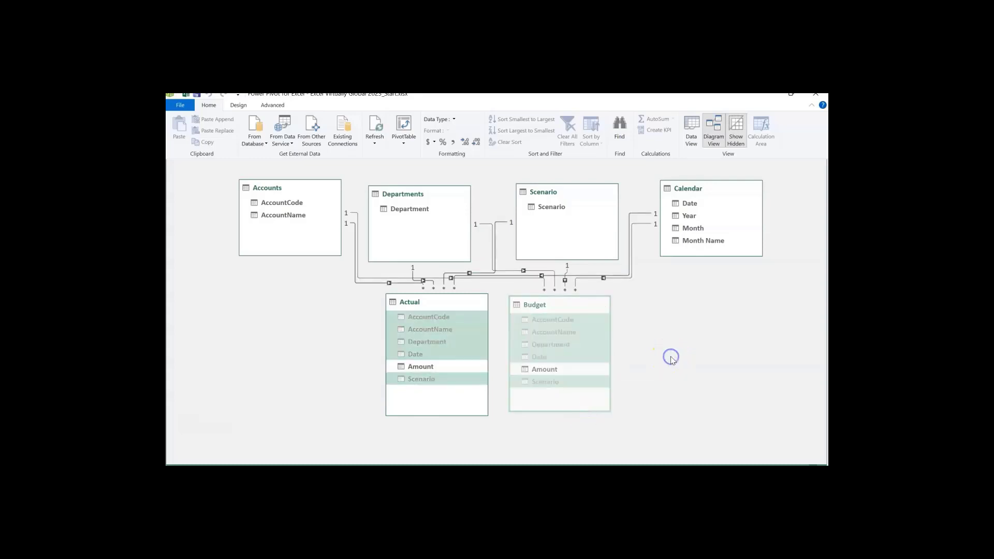
# - Sort the AccountName column of the Accounts table by AccountCode in Data View
pyautogui.click(693, 139)
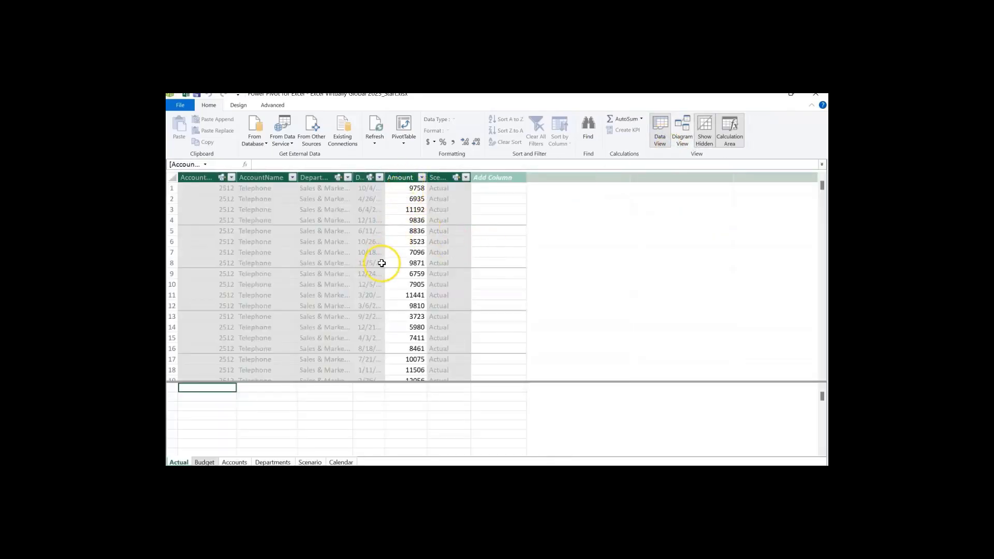
pyautogui.click(204, 462)
pyautogui.click(227, 463)
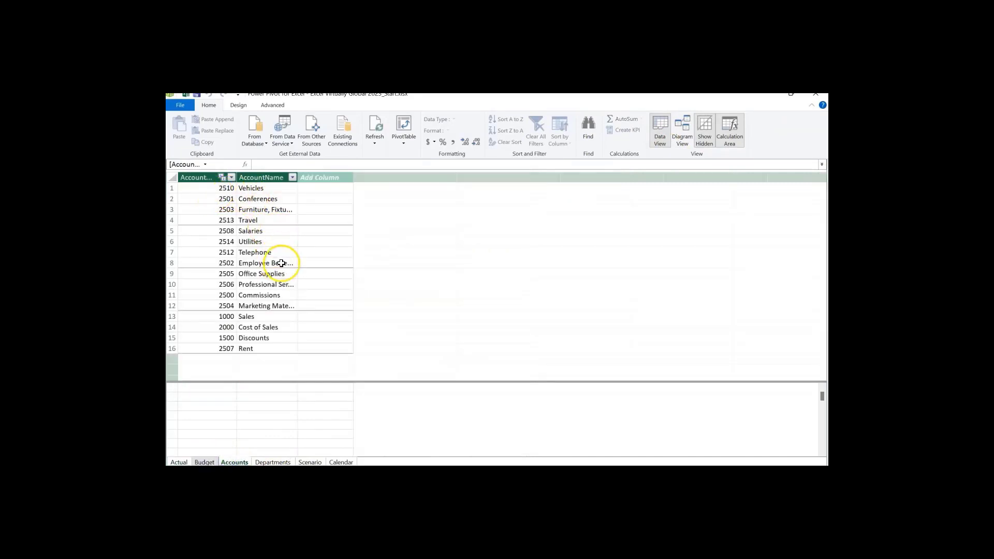
pyautogui.click(271, 179)
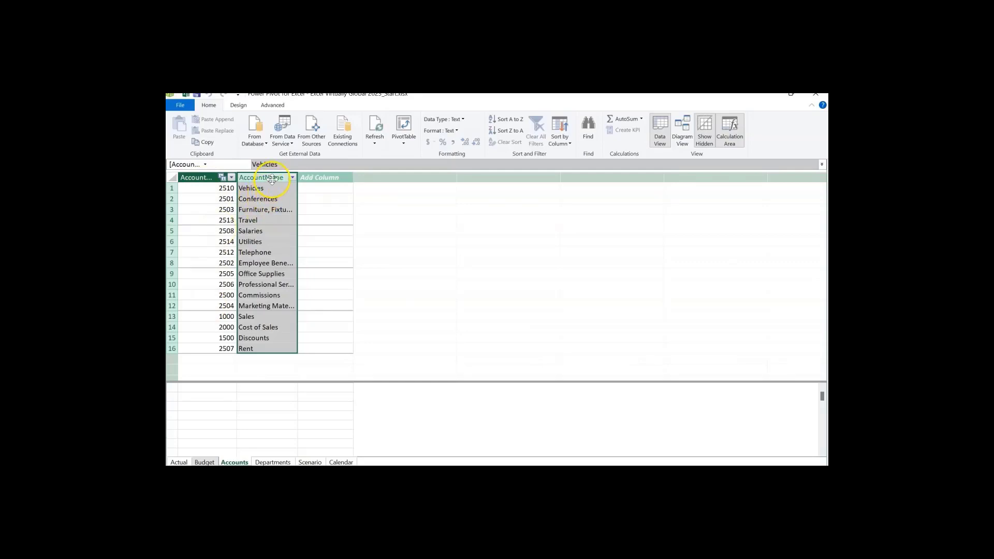
pyautogui.click(563, 141)
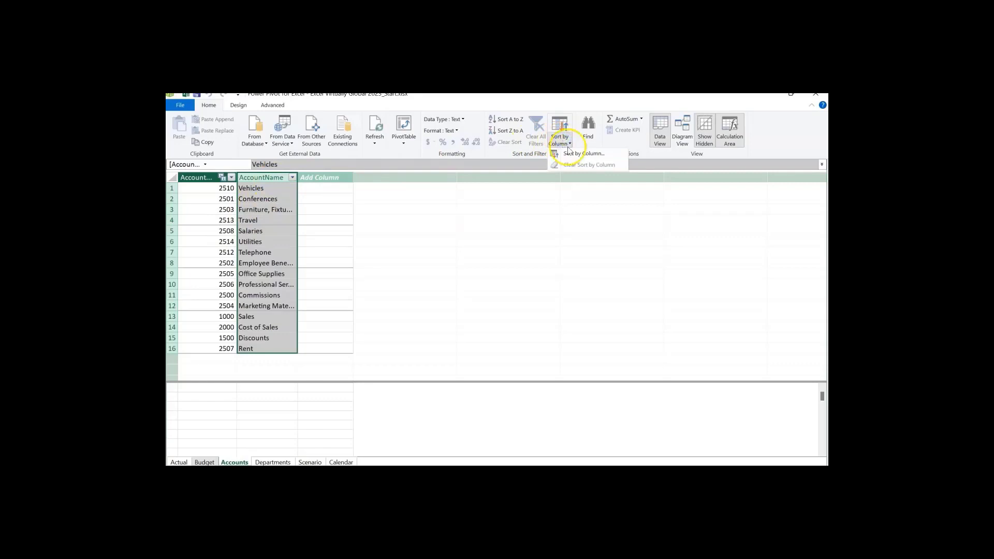
pyautogui.click(573, 152)
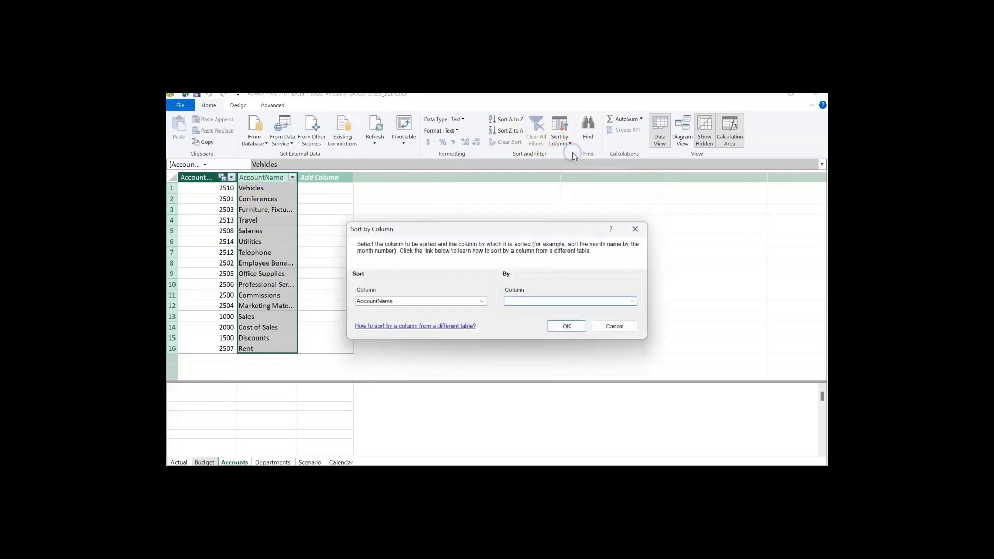
pyautogui.click(632, 302)
pyautogui.click(624, 311)
pyautogui.click(577, 326)
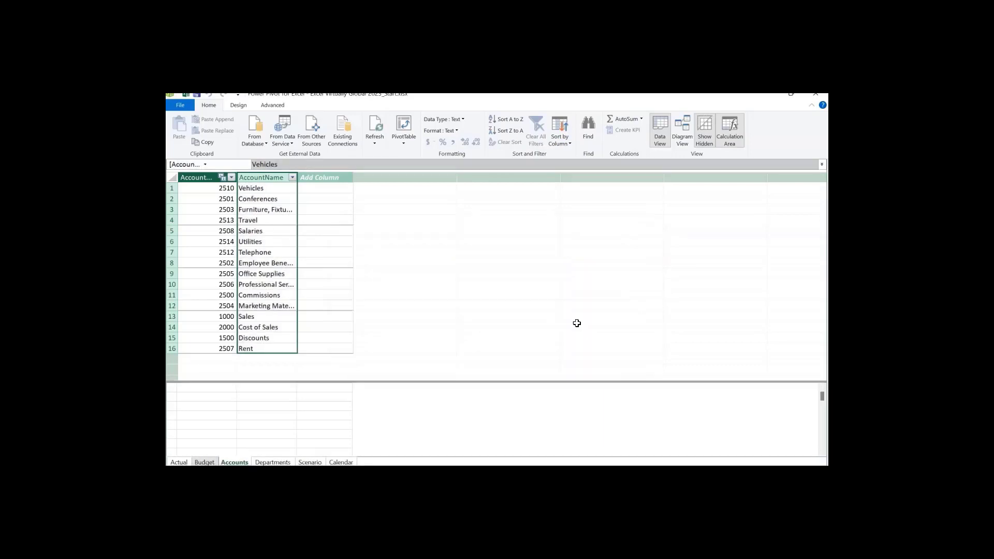
# - Sort the Month Name column of the Calendar table by the Month column
pyautogui.click(273, 462)
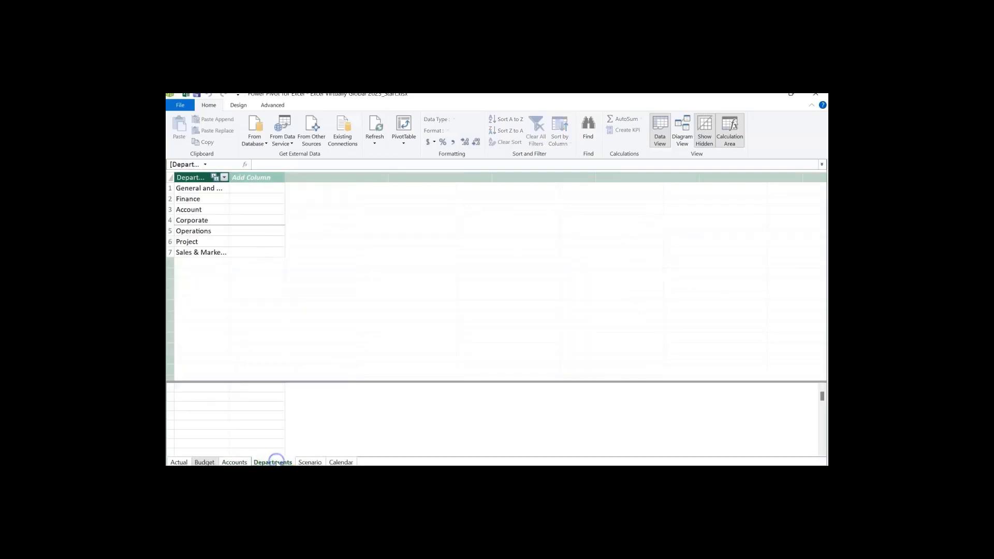
pyautogui.click(338, 463)
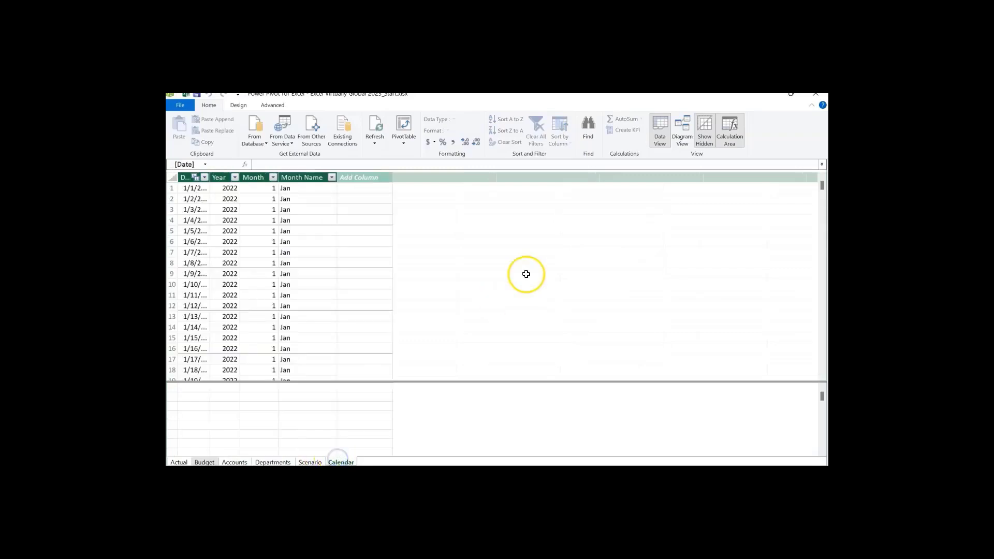
pyautogui.click(306, 179)
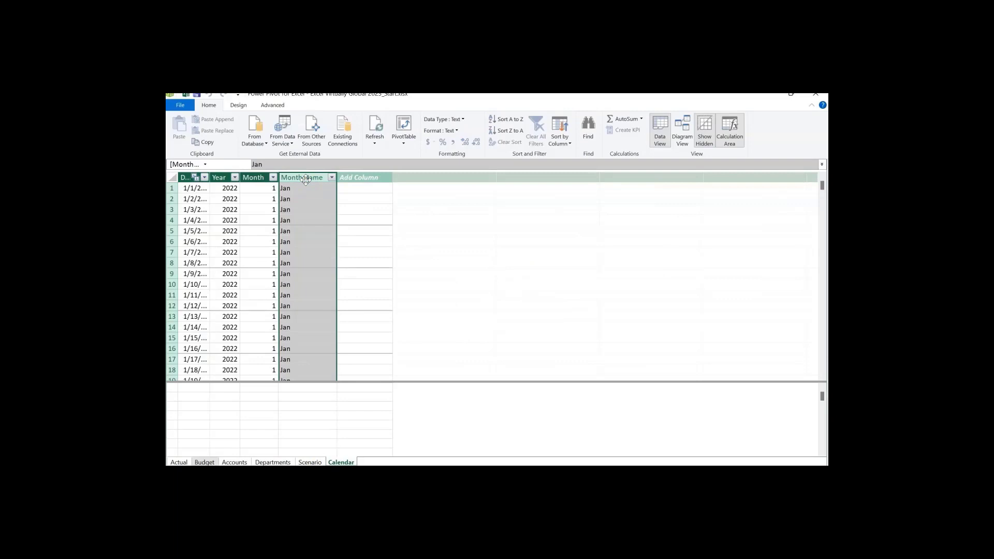
pyautogui.click(561, 140)
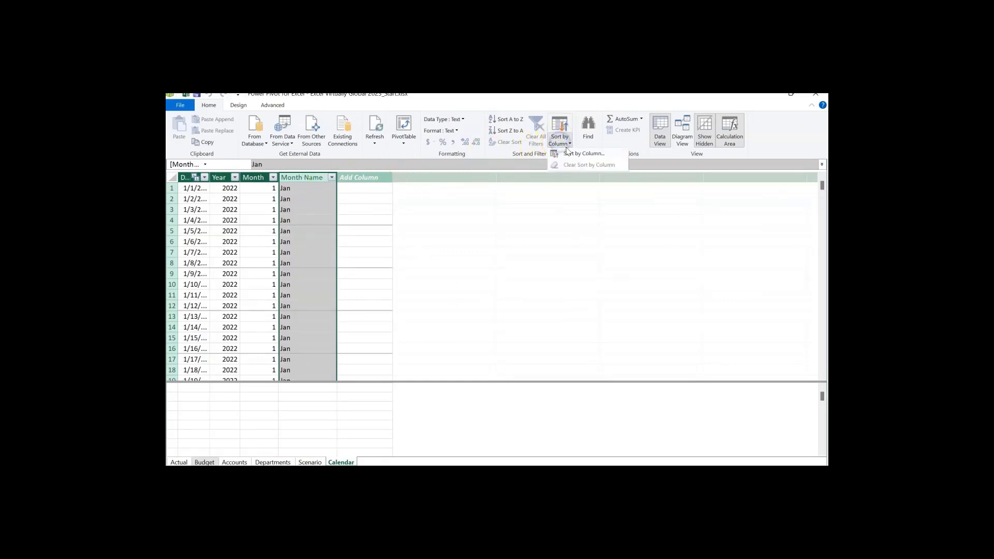
pyautogui.click(575, 153)
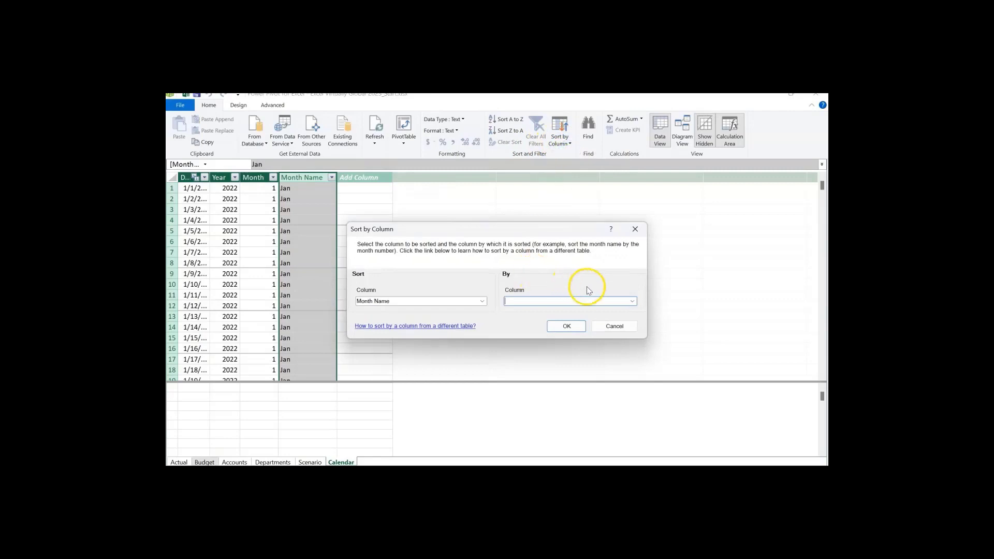
pyautogui.click(632, 301)
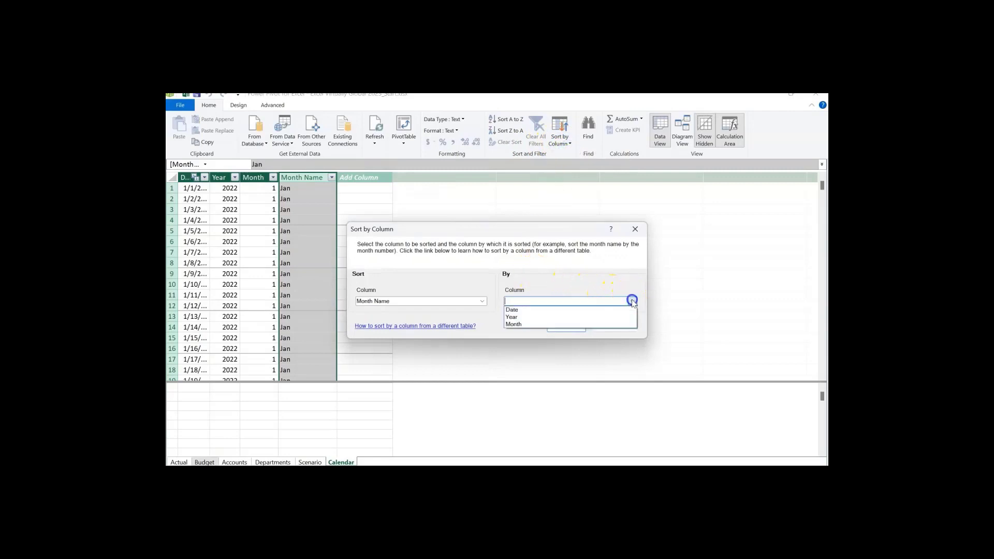
pyautogui.click(617, 324)
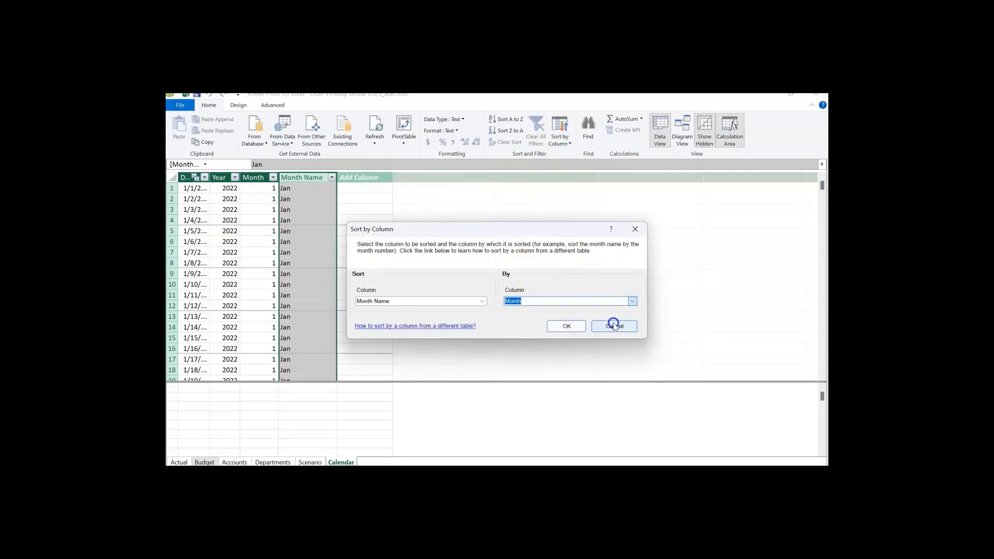
pyautogui.click(576, 326)
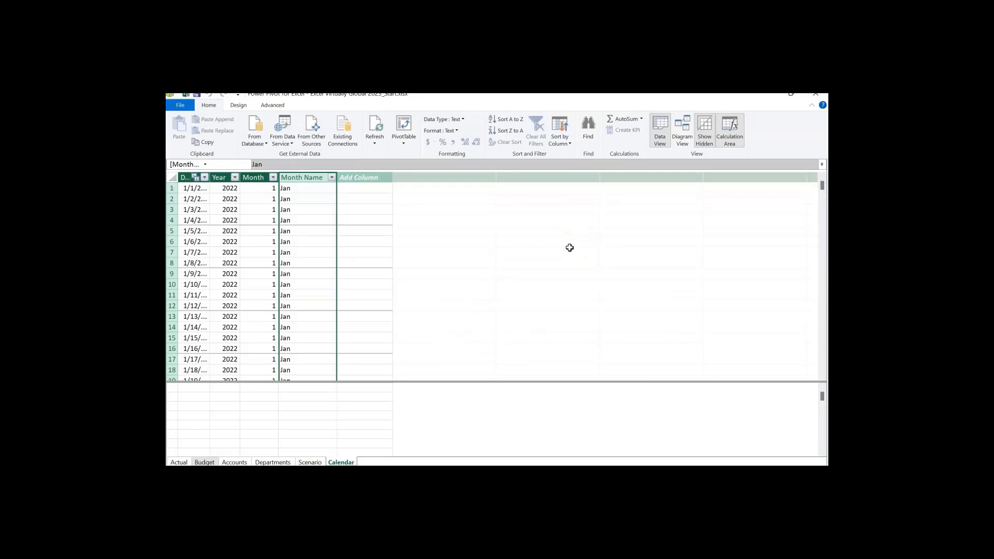
# - Close the Power Pivot window and the workbook's Queries & Connections pane
pyautogui.click(814, 98)
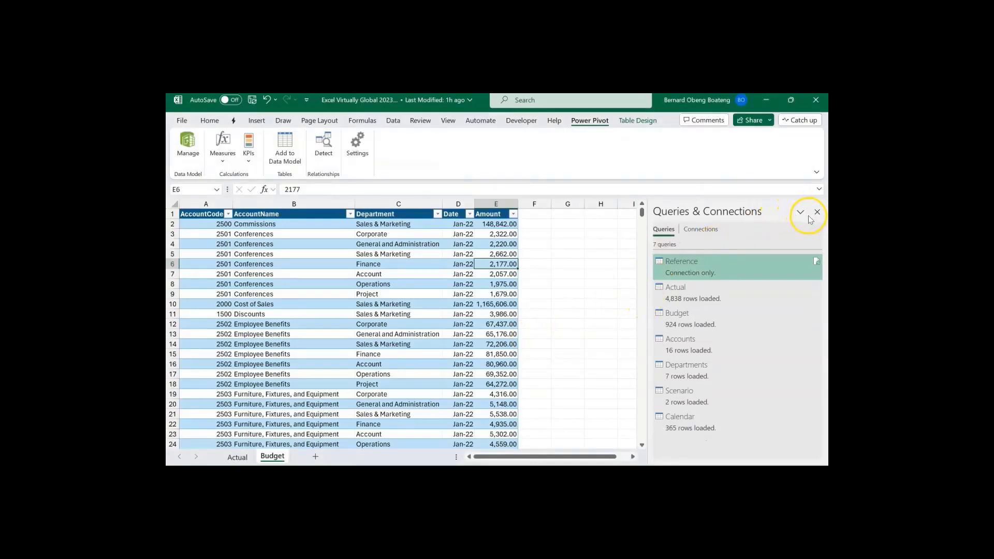
pyautogui.moveTo(673, 290)
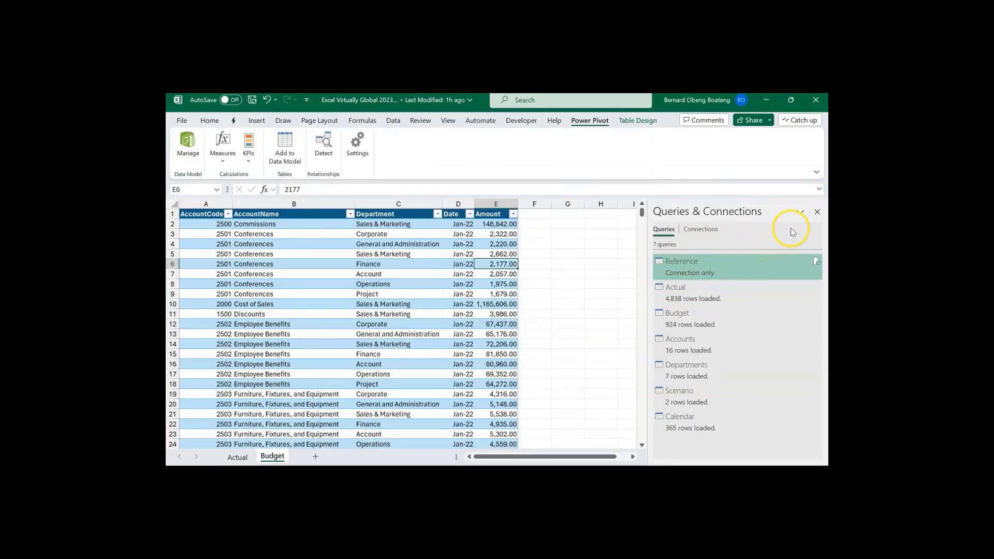
pyautogui.click(818, 212)
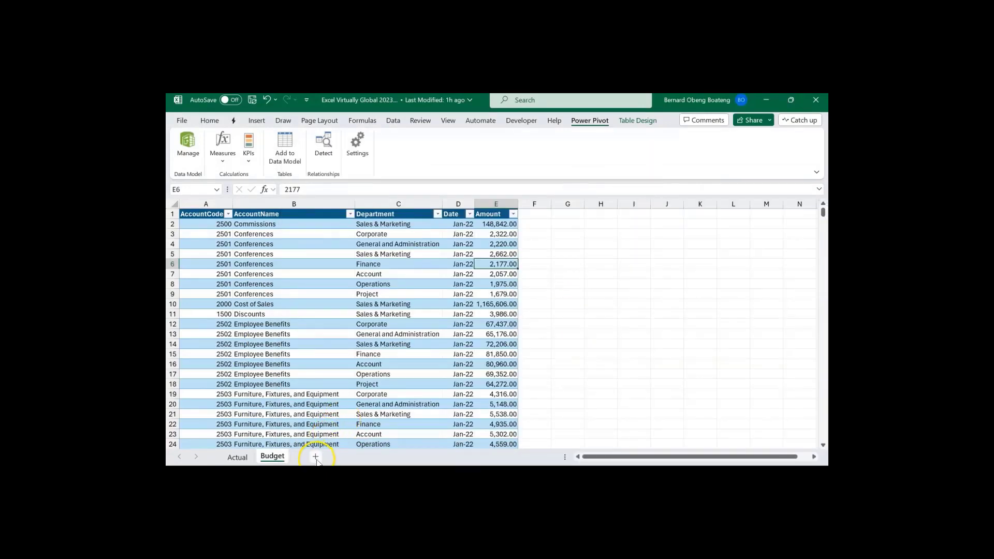
# - Add a new worksheet after Budget and name it Calculations
pyautogui.click(315, 456)
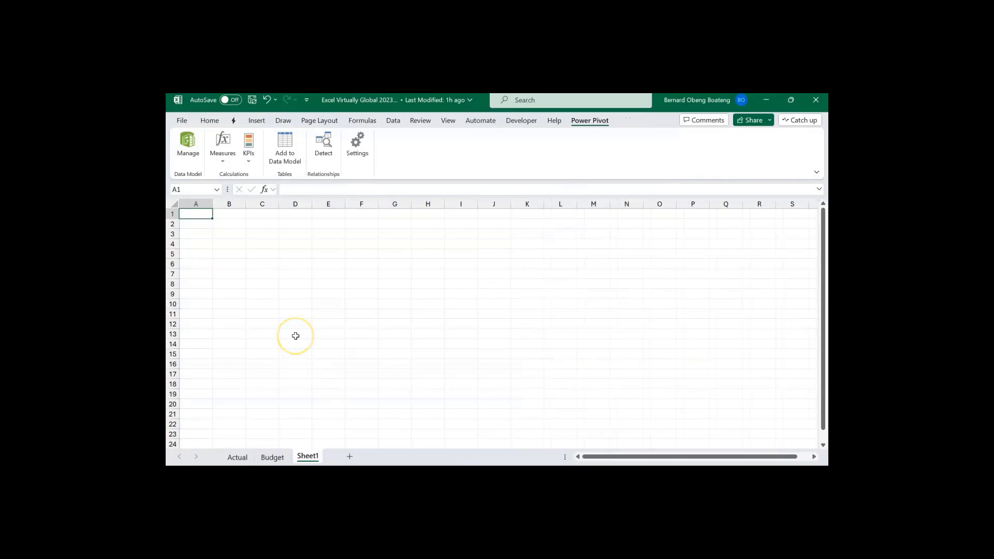
pyautogui.hotkey('alt', 'h')
pyautogui.write('or')
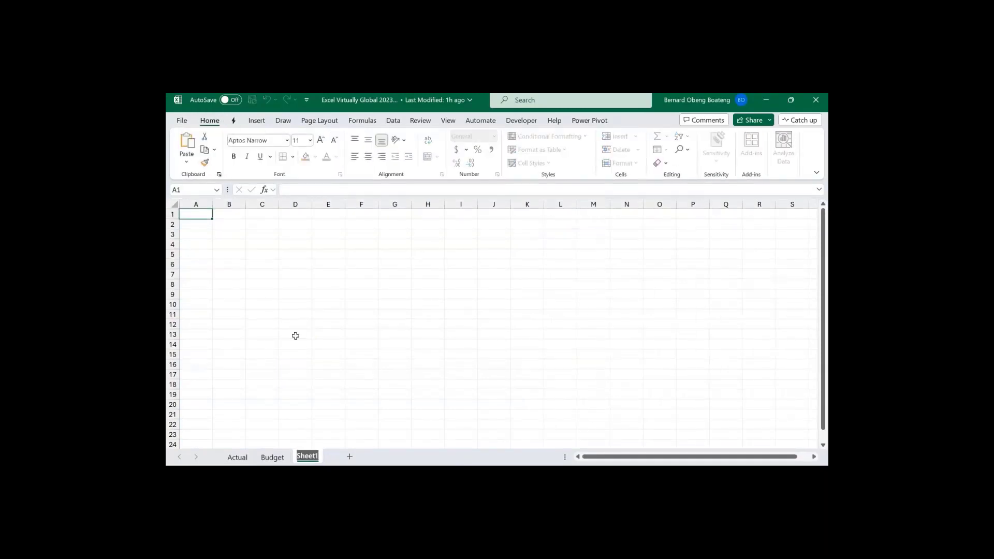
pyautogui.write('Calculations')
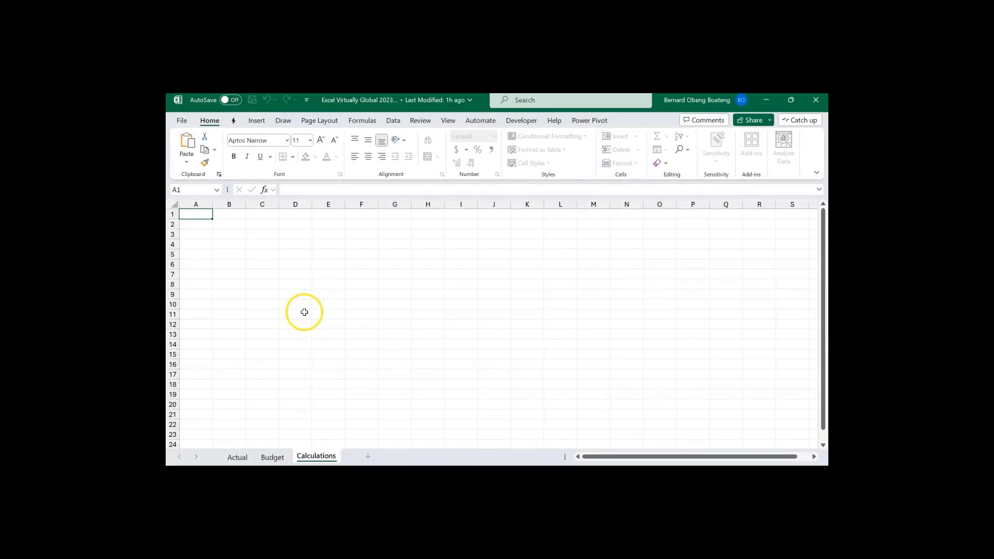
pyautogui.click(295, 314)
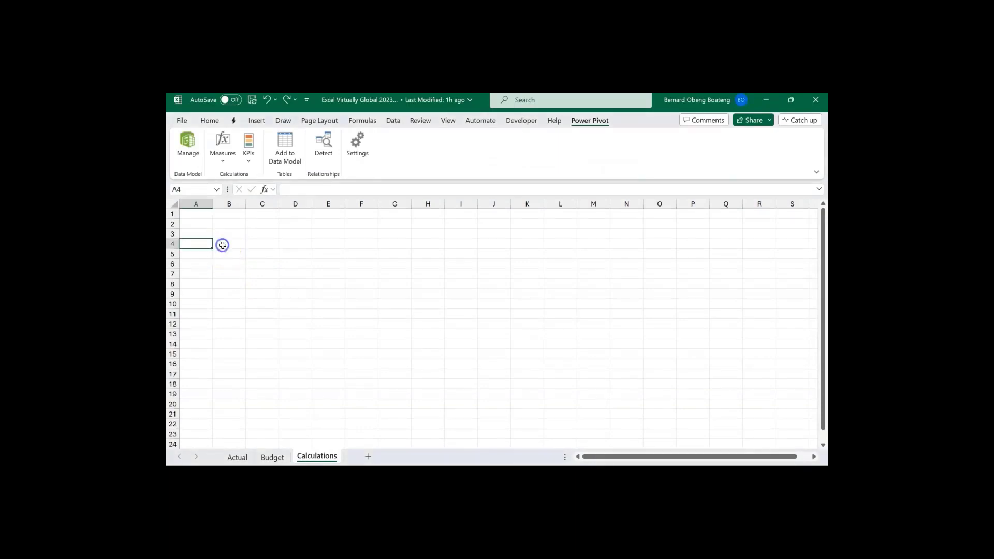
# - Set the width of column A to 5 and of column B to 52 on the Calculations sheet
pyautogui.hotkey('alt', 'h')
pyautogui.press('o')
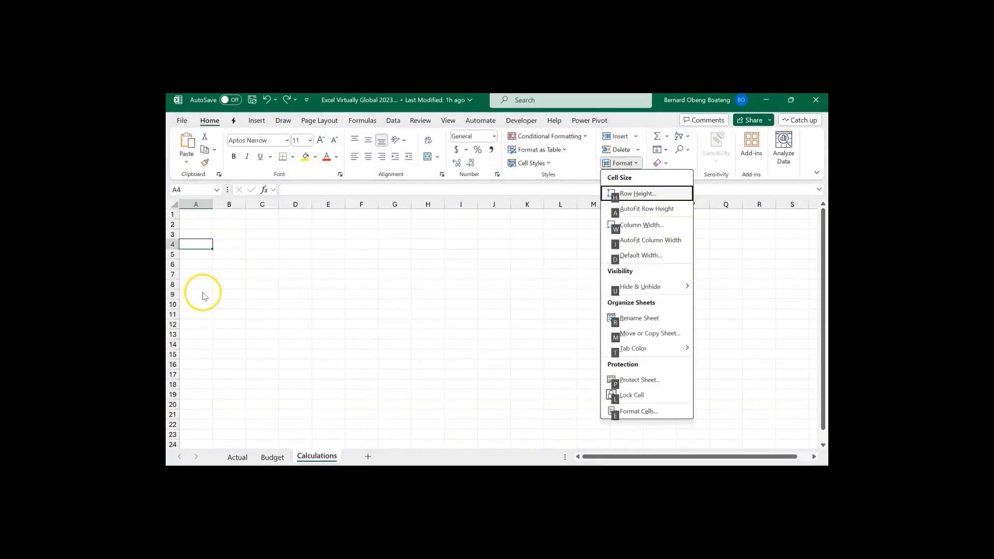
pyautogui.write('w5')
pyautogui.press('Return')
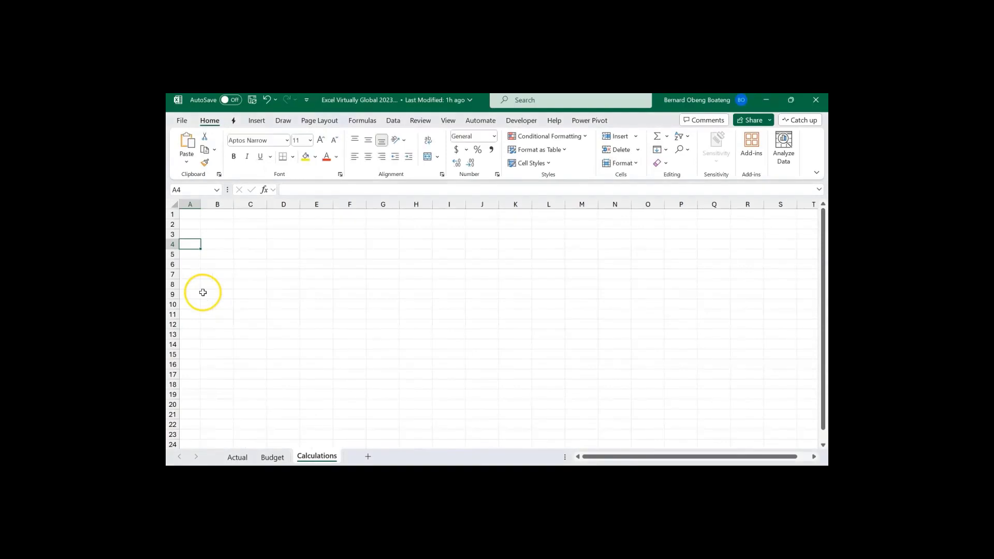
pyautogui.click(224, 253)
pyautogui.hotkey('alt', 'h')
pyautogui.write('o')
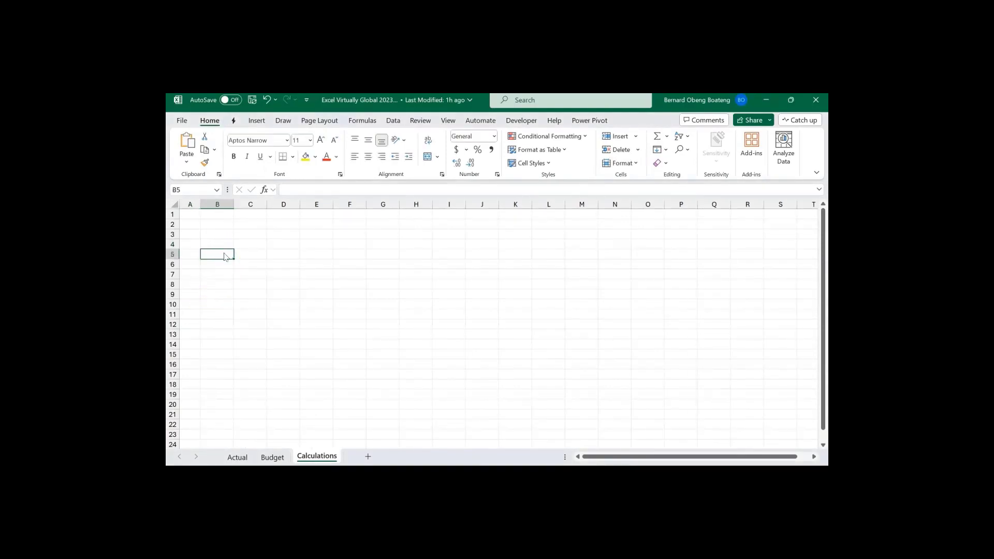
pyautogui.write('w52')
pyautogui.press('Return')
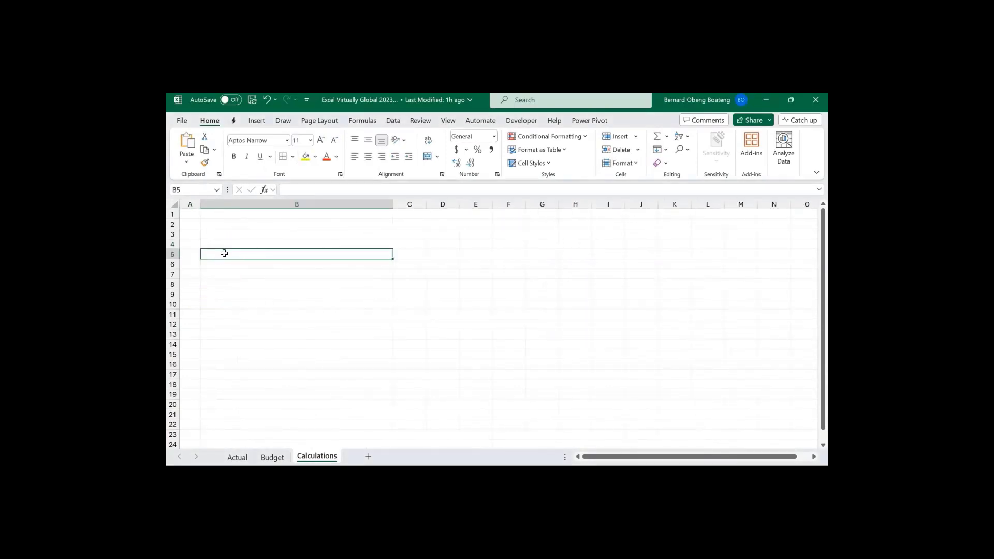
# - Enter the heading Measures in cell B5 and make it bold
pyautogui.write('ME')
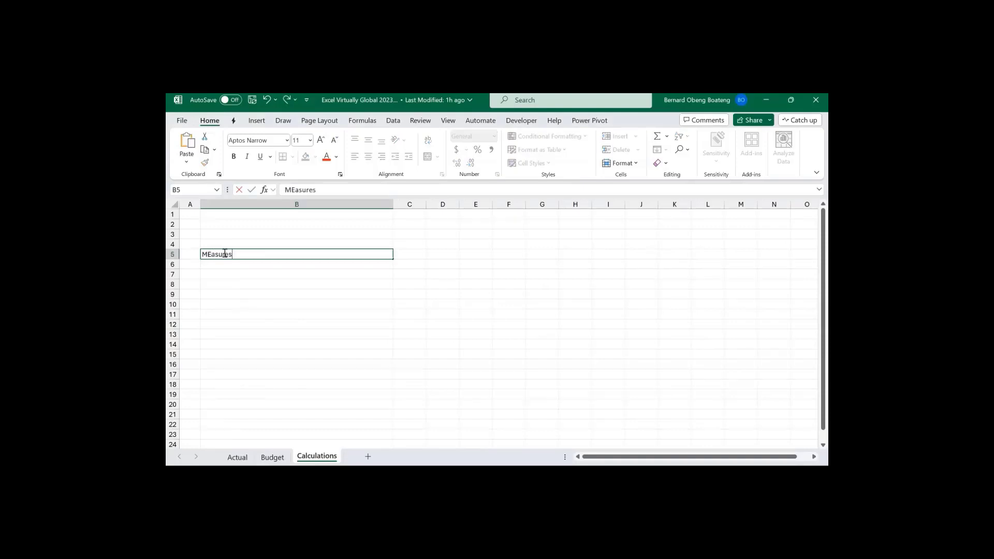
pyautogui.write('asures')
pyautogui.press('Return')
pyautogui.click(224, 253)
pyautogui.hotkey('ctrl', 'b')
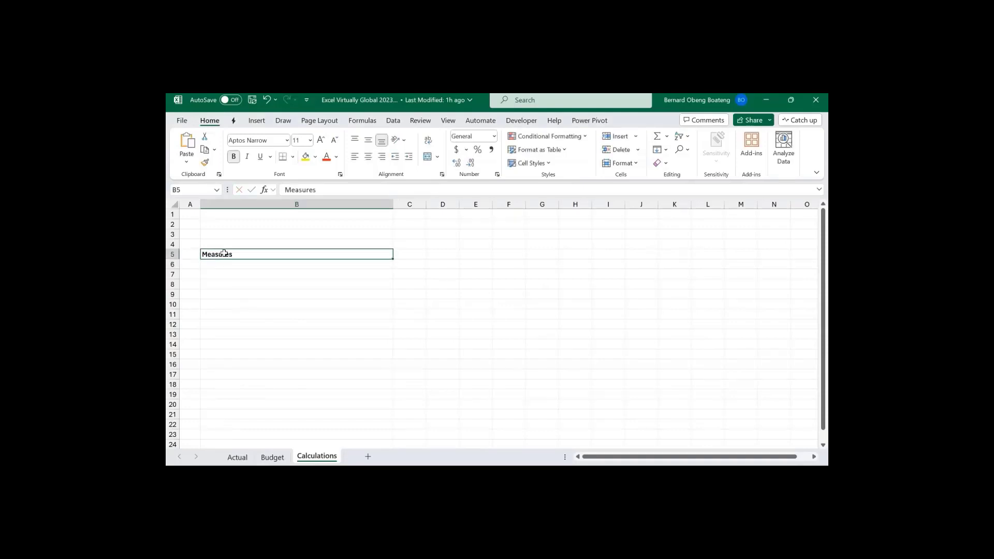
pyautogui.click(225, 269)
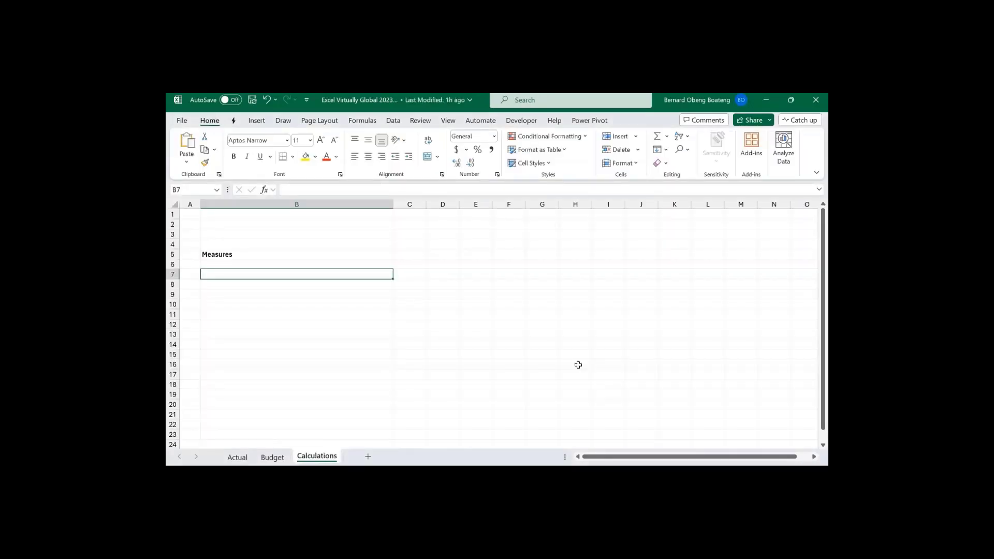
pyautogui.click(606, 123)
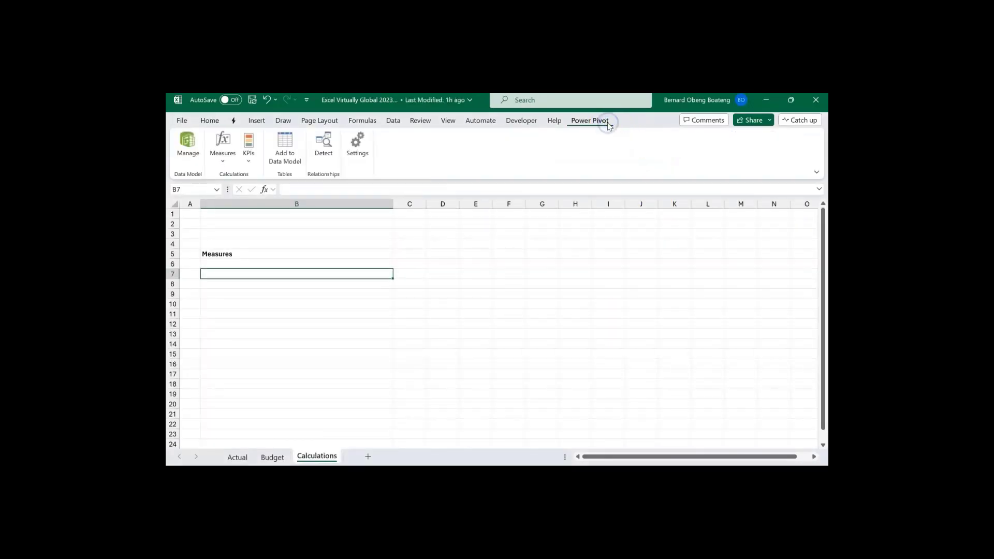
pyautogui.click(211, 162)
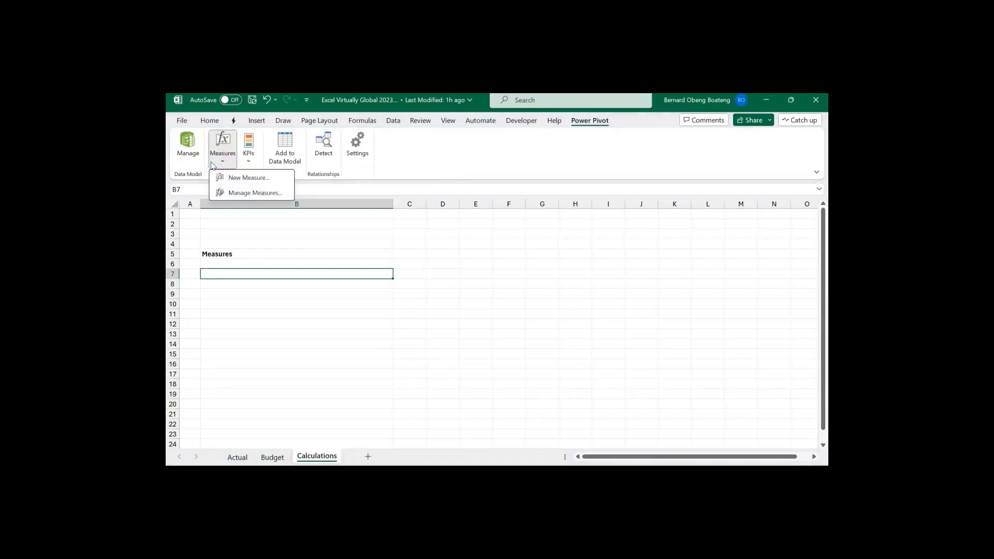
pyautogui.click(229, 178)
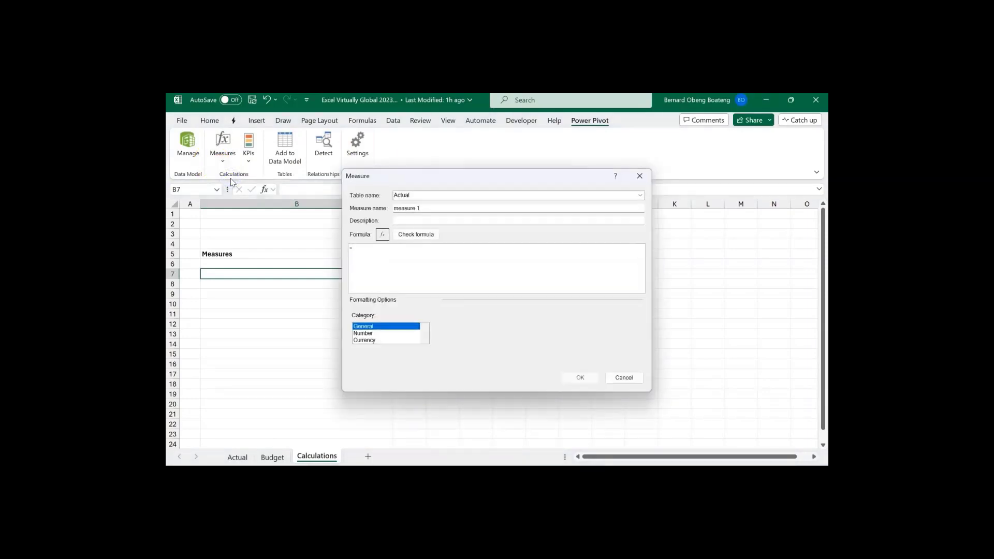
pyautogui.click(640, 196)
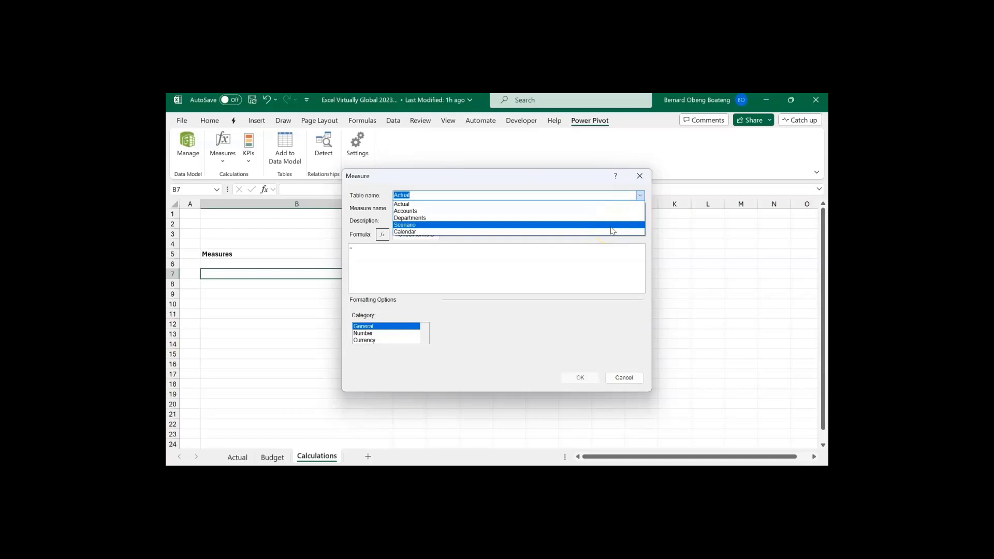
pyautogui.click(628, 377)
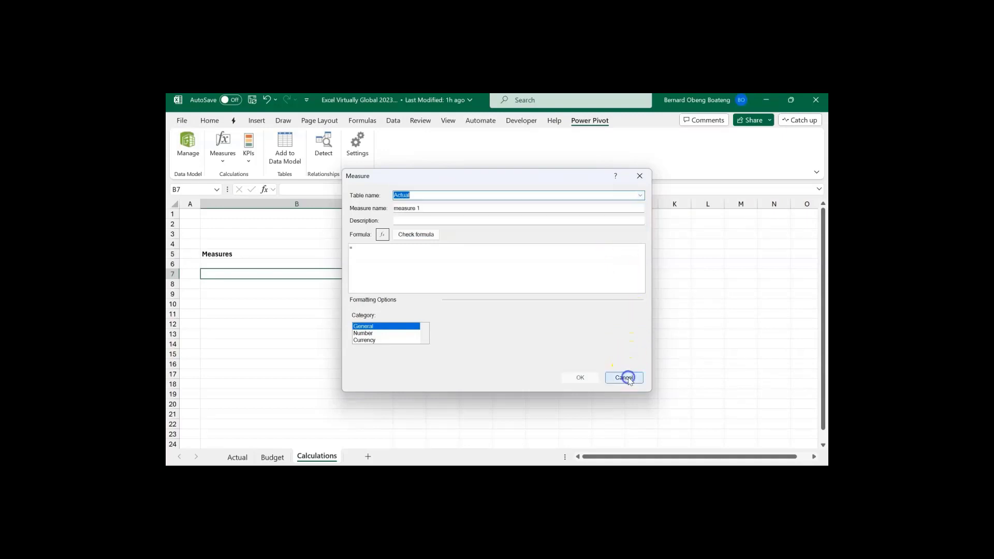
pyautogui.click(628, 377)
pyautogui.click(515, 283)
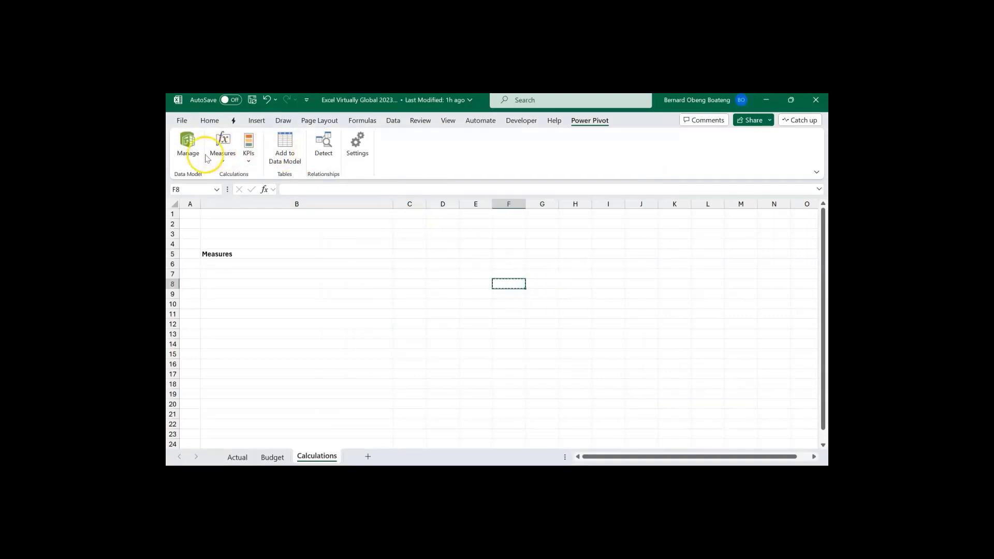
# - Paste the copied blank cell into the Data Model as a new table named My Measures
pyautogui.click(195, 155)
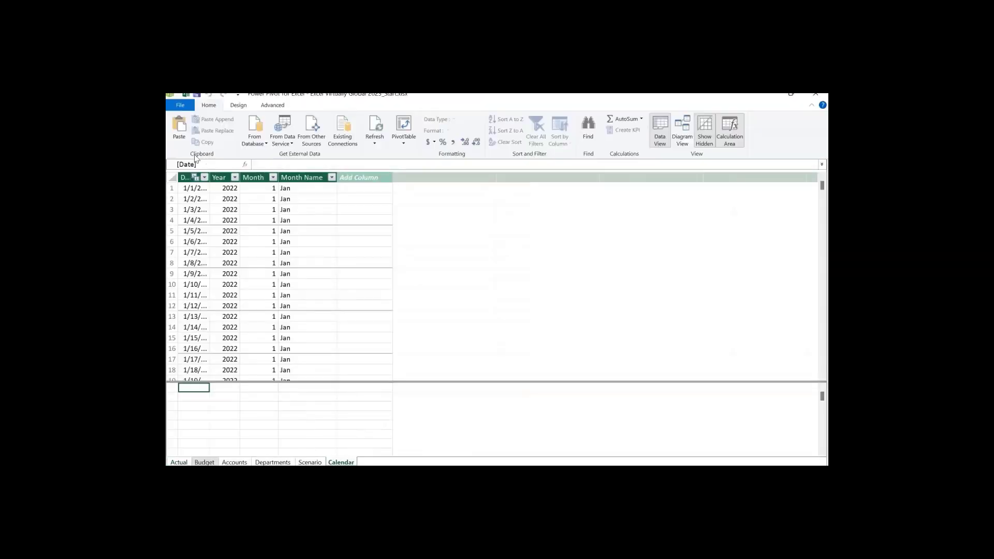
pyautogui.click(180, 129)
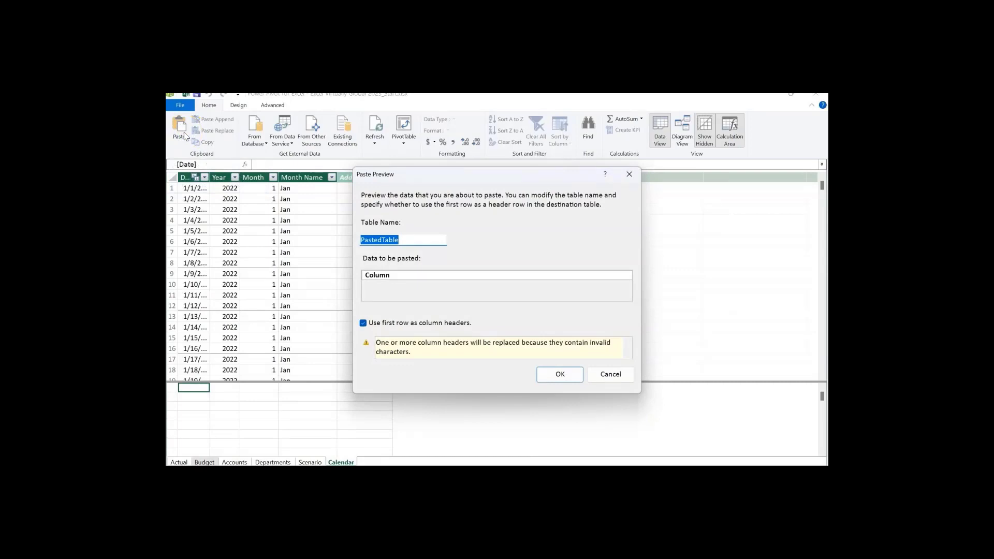
pyautogui.write('My Mea')
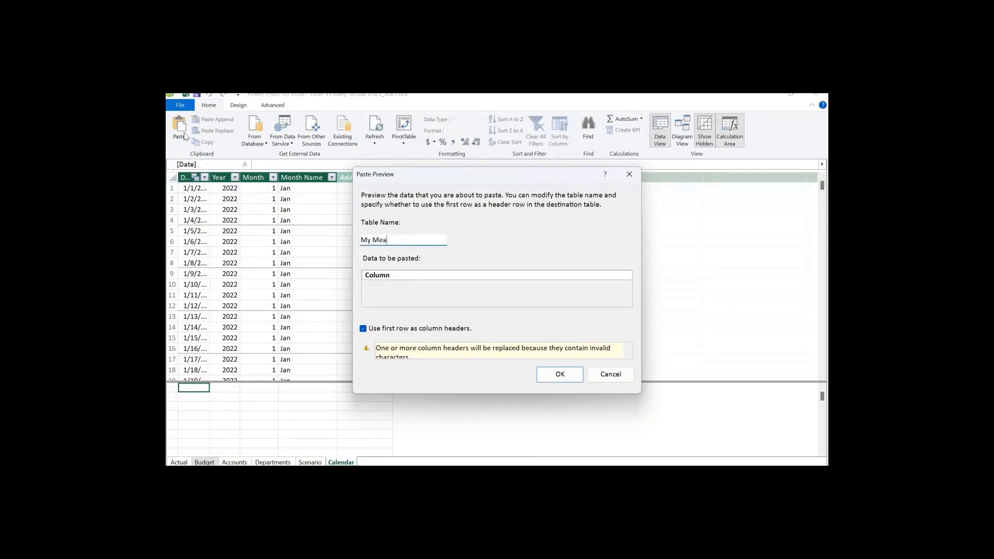
pyautogui.write('sures')
pyautogui.click(545, 374)
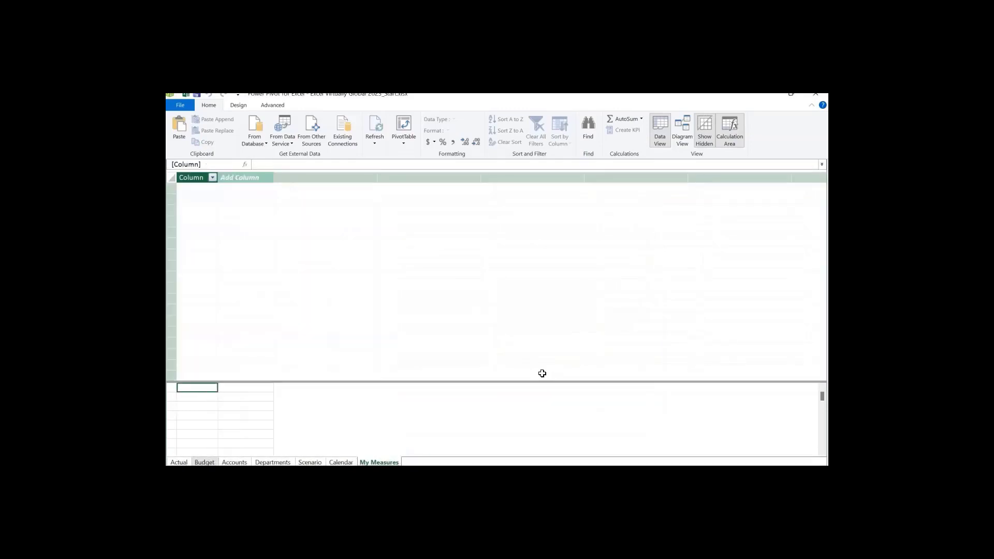
# - Hide the placeholder column of the My Measures table from client tools and return to the workbook
pyautogui.click(199, 179)
pyautogui.rightClick(199, 179)
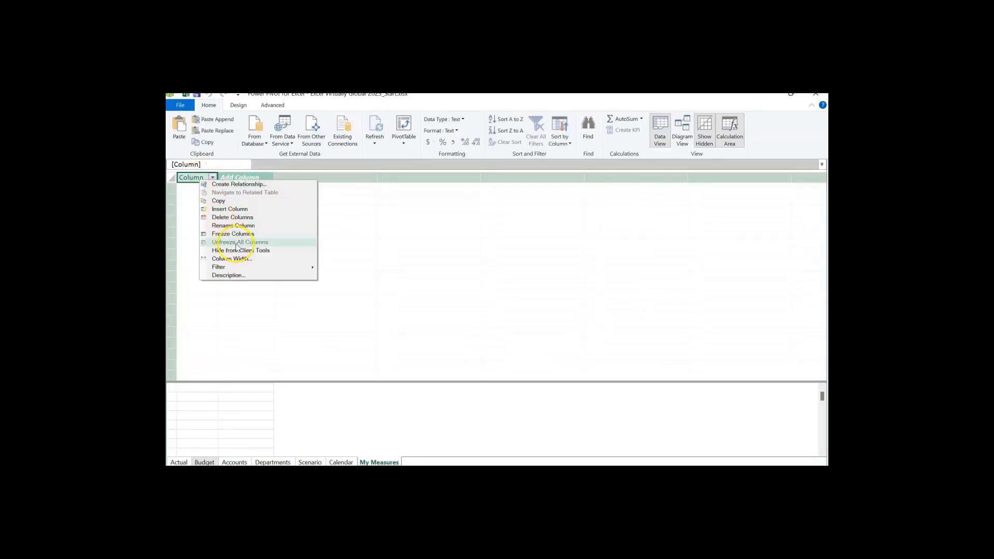
pyautogui.click(239, 251)
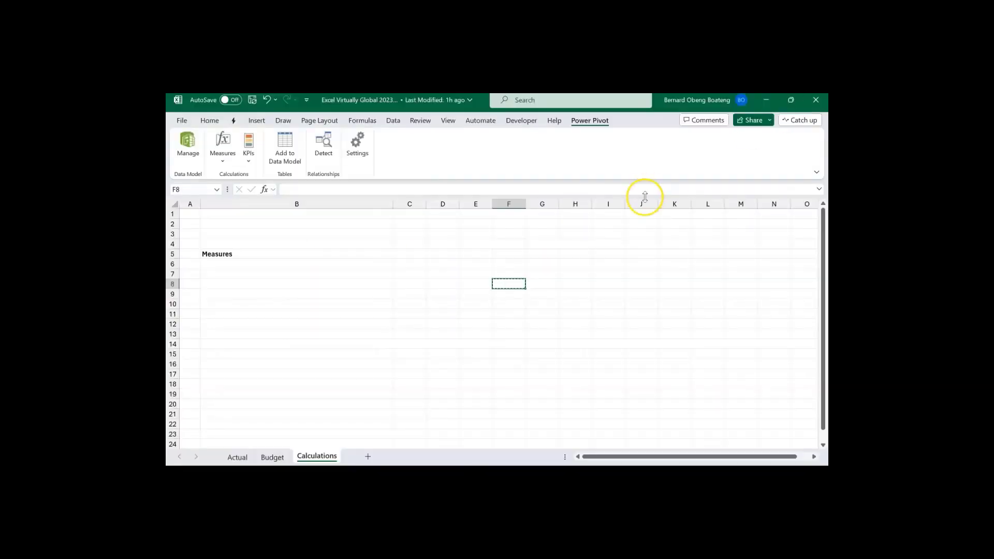
# - Start a new measure in the My Measures table and name it Actual
pyautogui.click(223, 161)
pyautogui.click(235, 178)
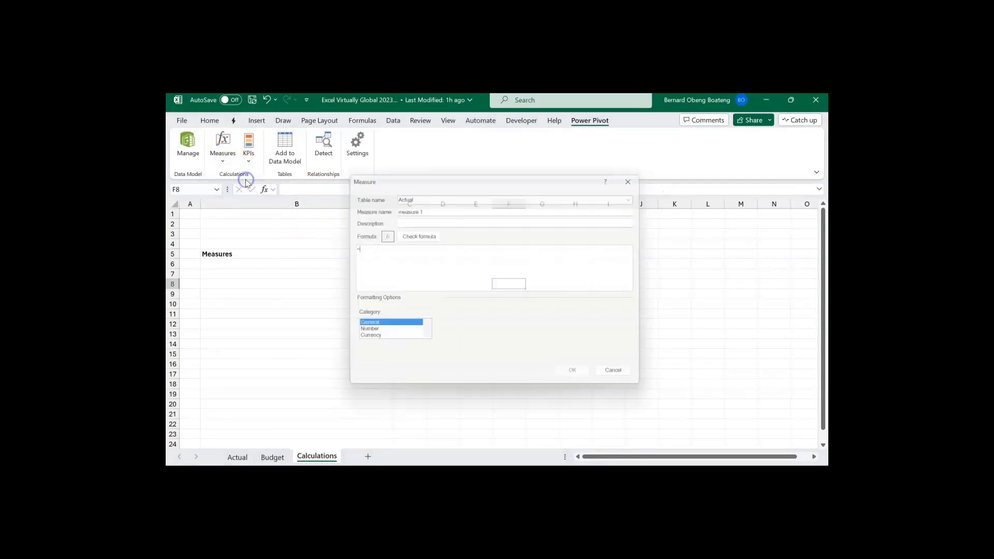
pyautogui.click(640, 196)
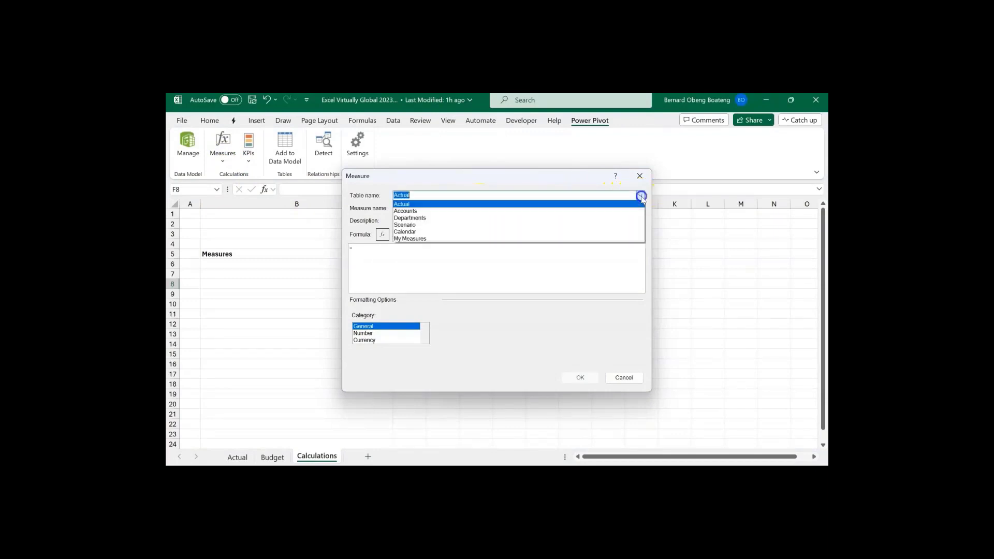
pyautogui.click(583, 240)
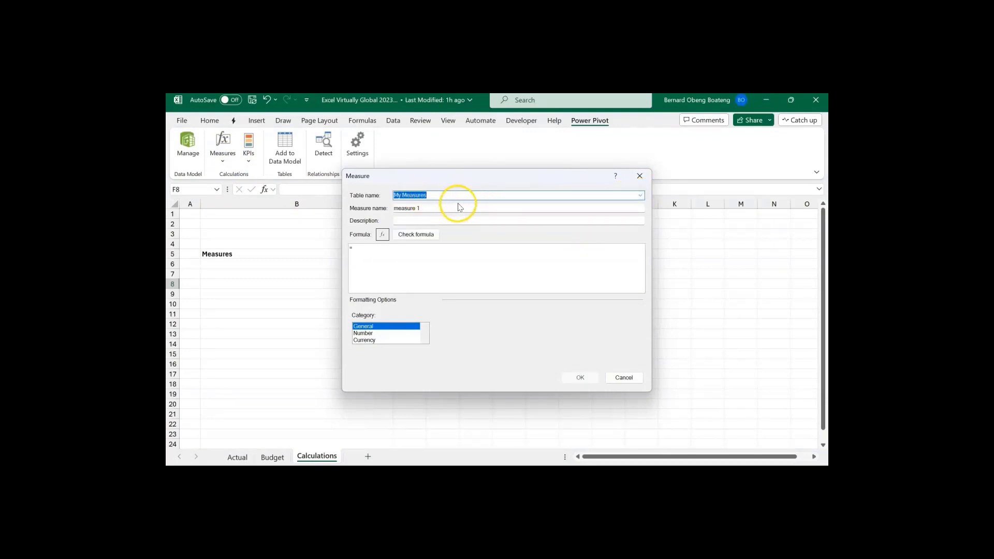
pyautogui.moveTo(462, 210); pyautogui.dragTo(389, 209)
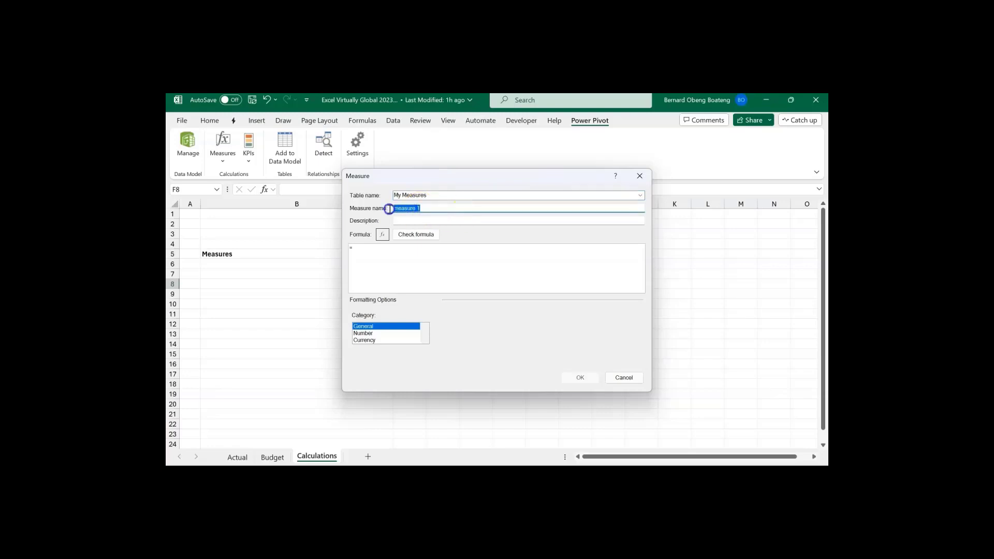
pyautogui.write('Actual')
# - Enter the formula =SUM(Actual[Amount]) for the Actual measure
pyautogui.click(393, 256)
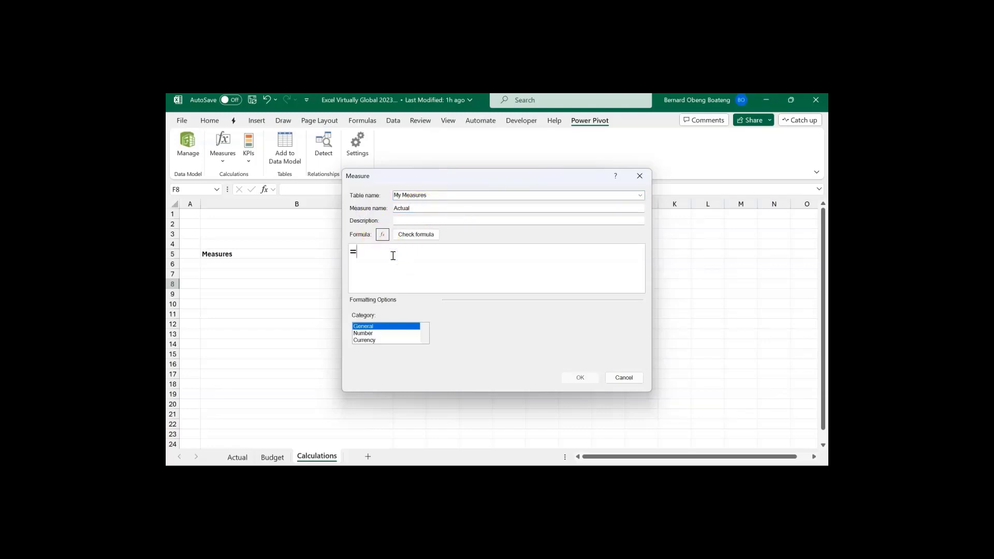
pyautogui.write('SUM(')
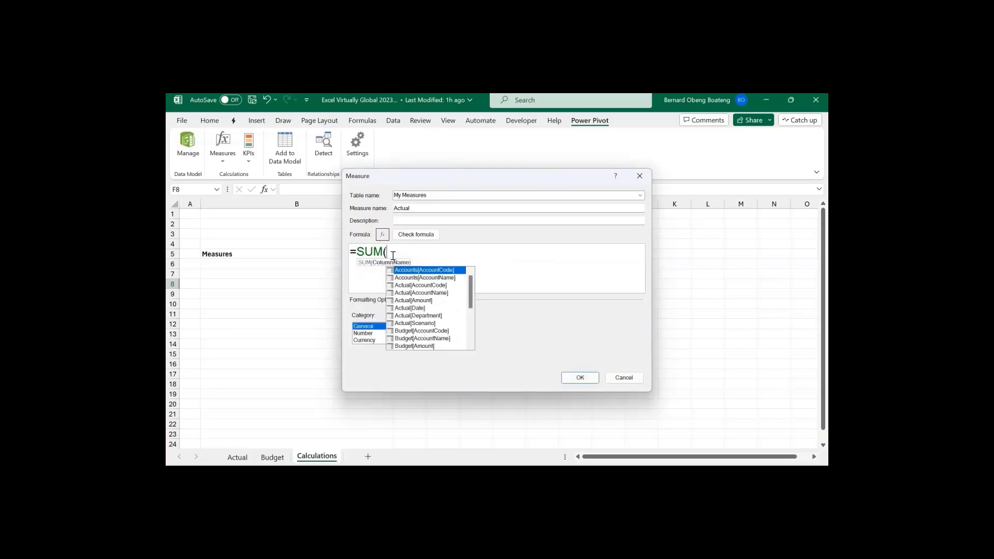
pyautogui.write('ACTU')
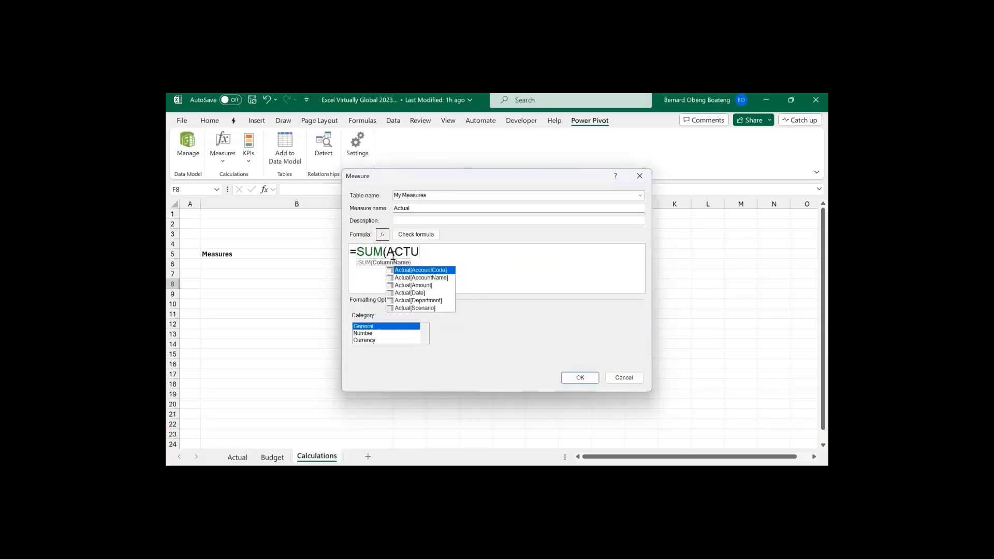
pyautogui.press('Down')
pyautogui.press('Down')
pyautogui.press('Tab')
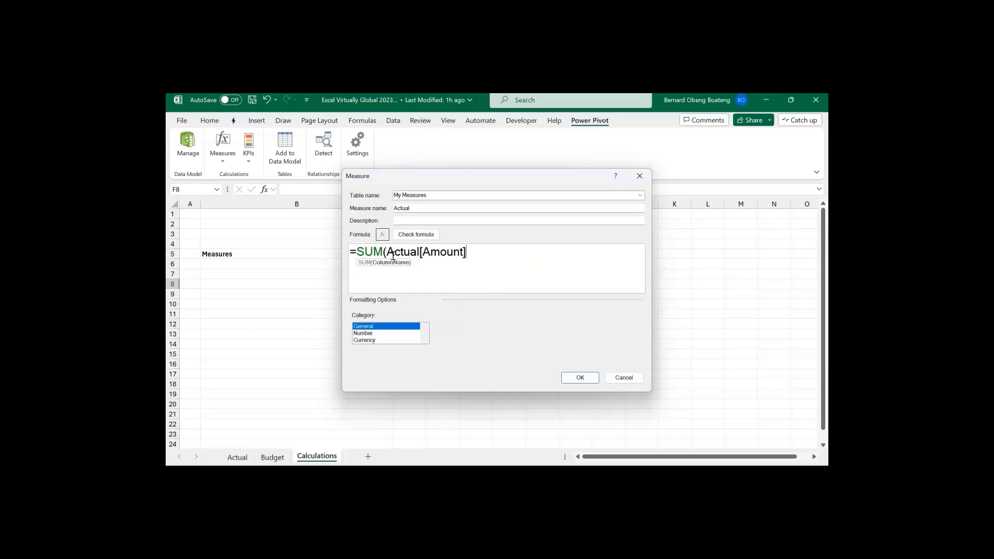
pyautogui.write(')')
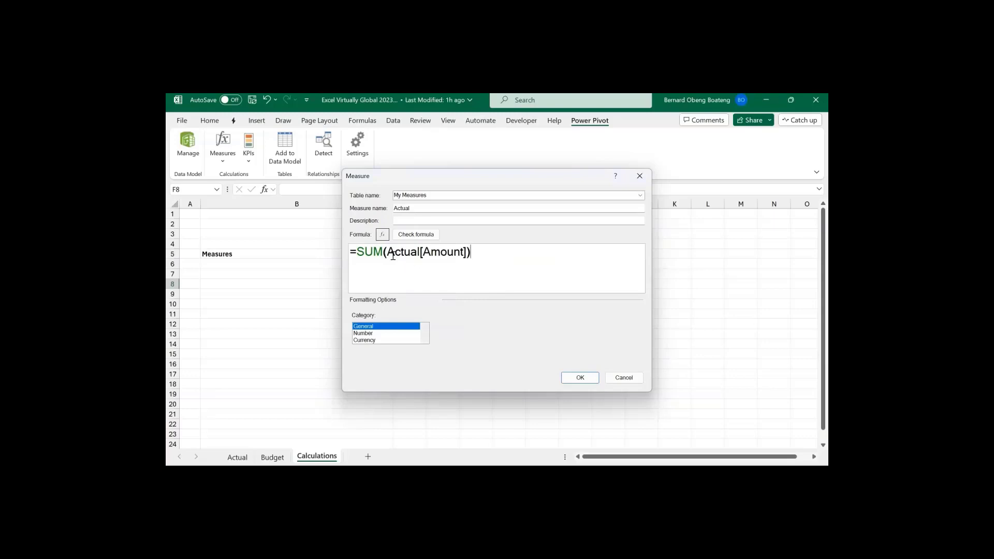
# - Format the Actual measure as a decimal number with the 1000 separator, check its formula and save it
pyautogui.click(373, 334)
pyautogui.click(441, 354)
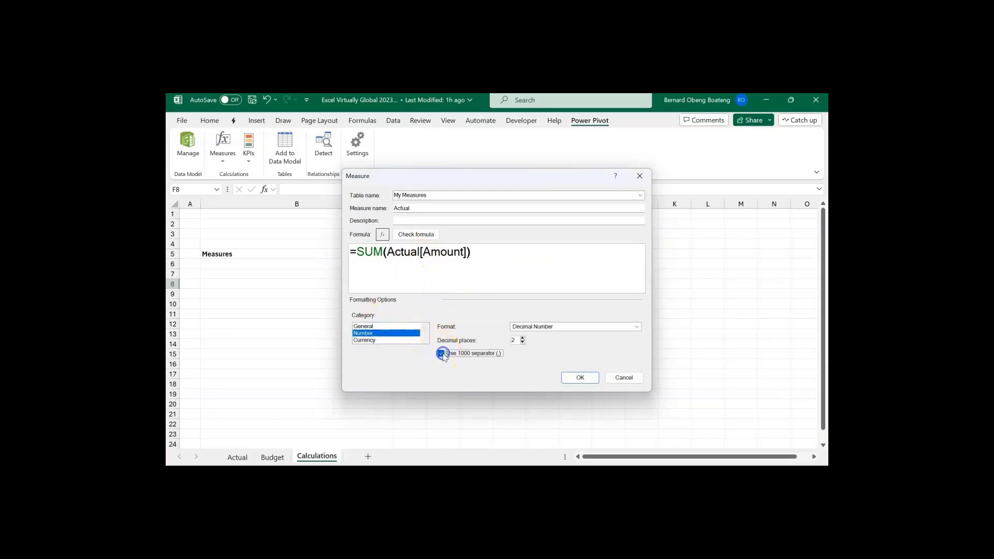
pyautogui.click(415, 236)
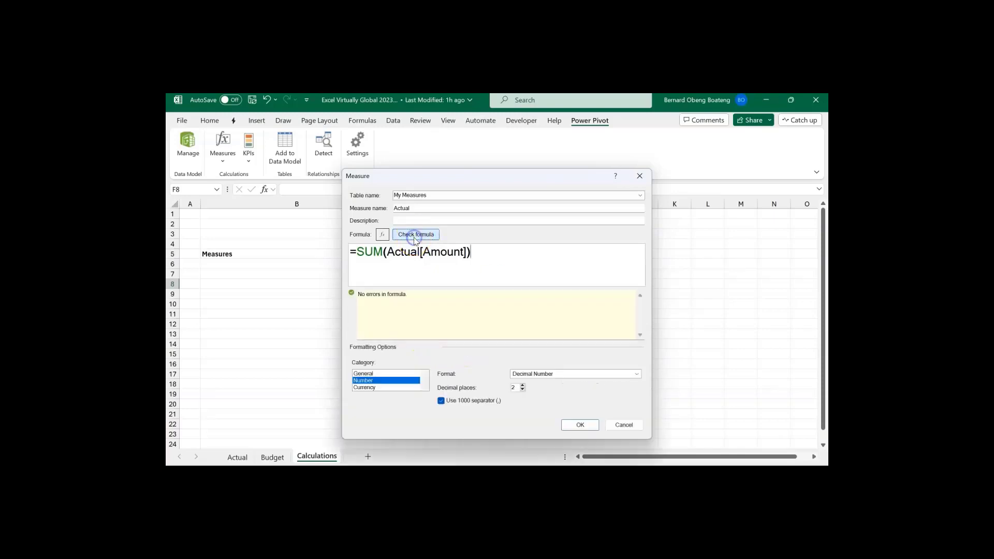
pyautogui.click(579, 426)
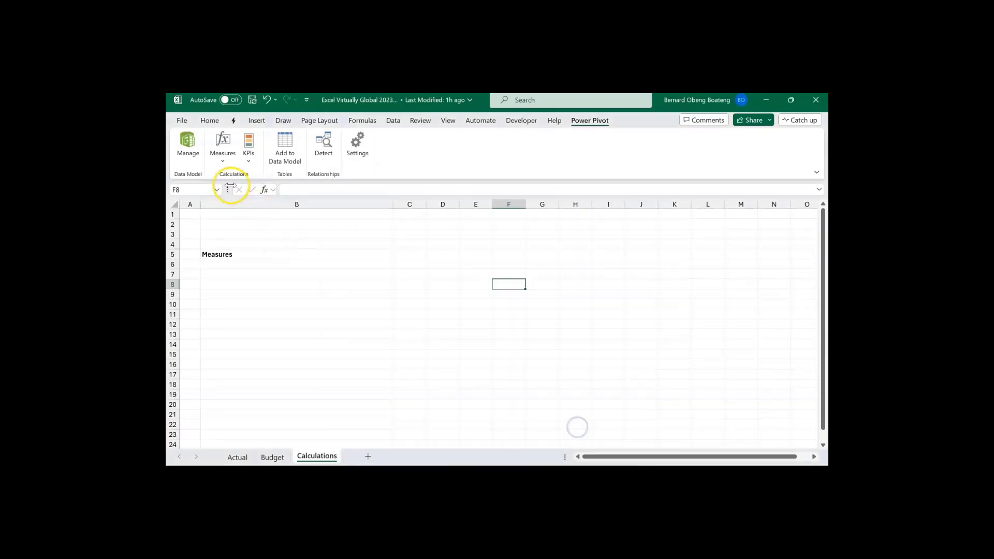
# - Create a measure named Budget in My Measures with the formula =SUM(Budget[Amount])
pyautogui.click(223, 155)
pyautogui.click(241, 179)
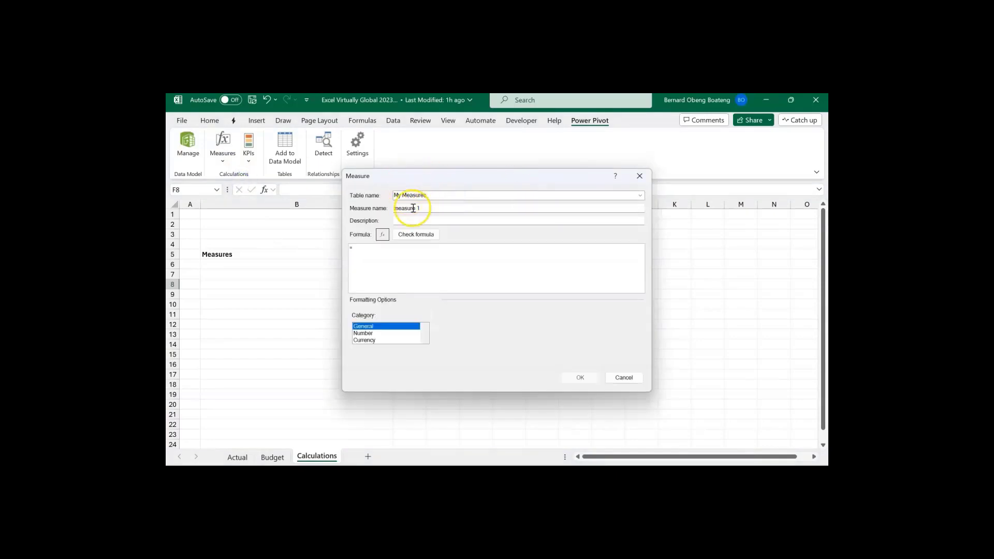
pyautogui.moveTo(440, 208); pyautogui.dragTo(362, 208)
pyautogui.write('bUD')
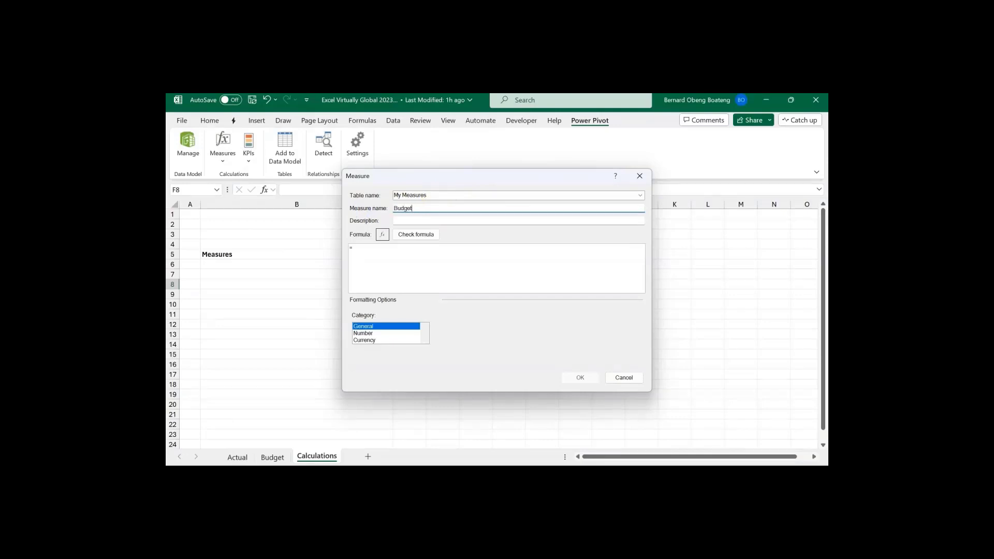
pyautogui.click(379, 256)
pyautogui.write('SUM(bu')
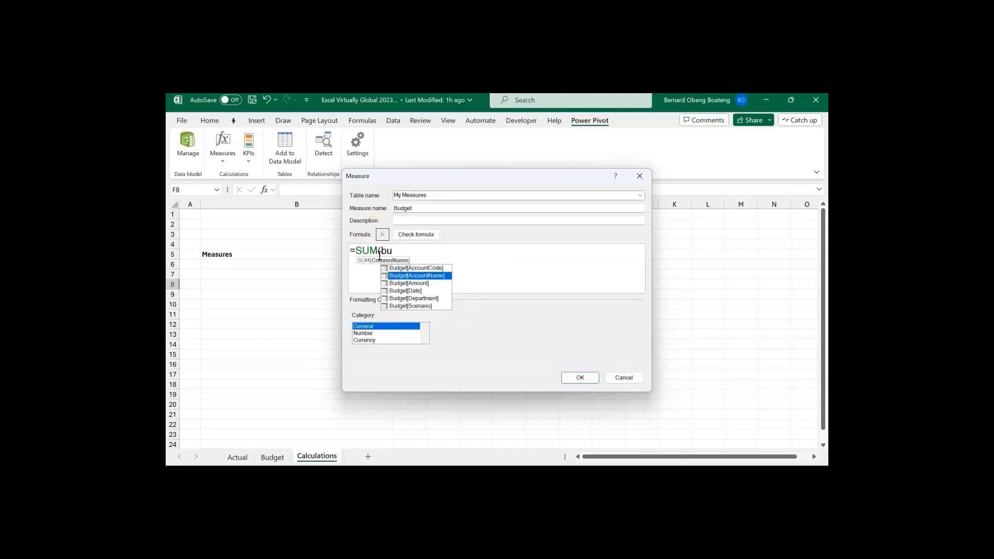
pyautogui.press('Down')
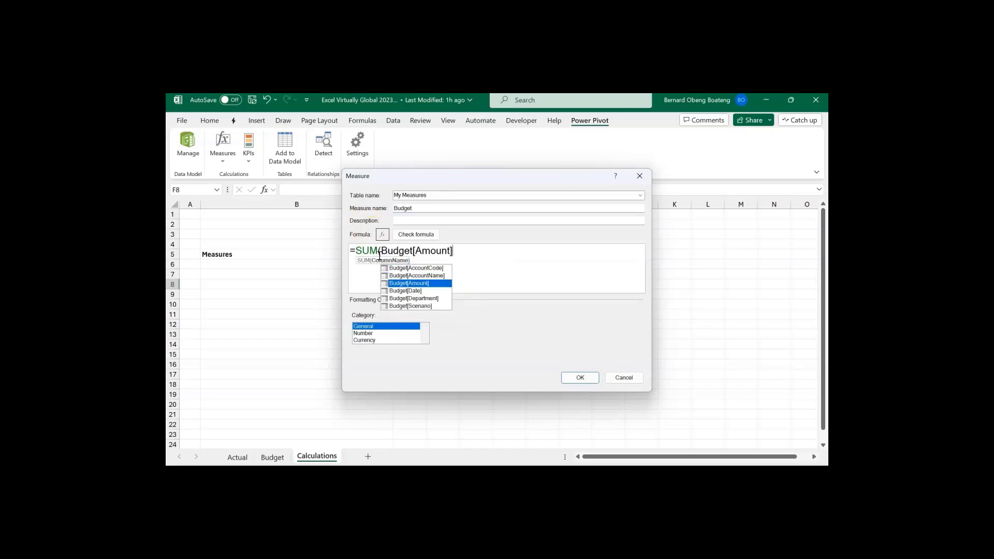
pyautogui.press('Tab')
pyautogui.write(')')
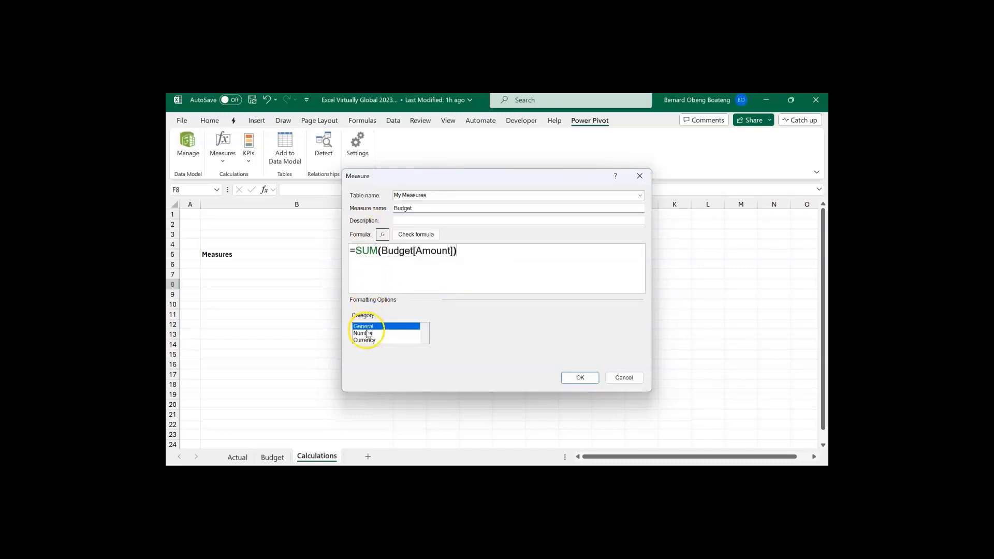
# - Format the Budget measure as a decimal number with the 1000 separator and save it
pyautogui.click(380, 334)
pyautogui.click(440, 353)
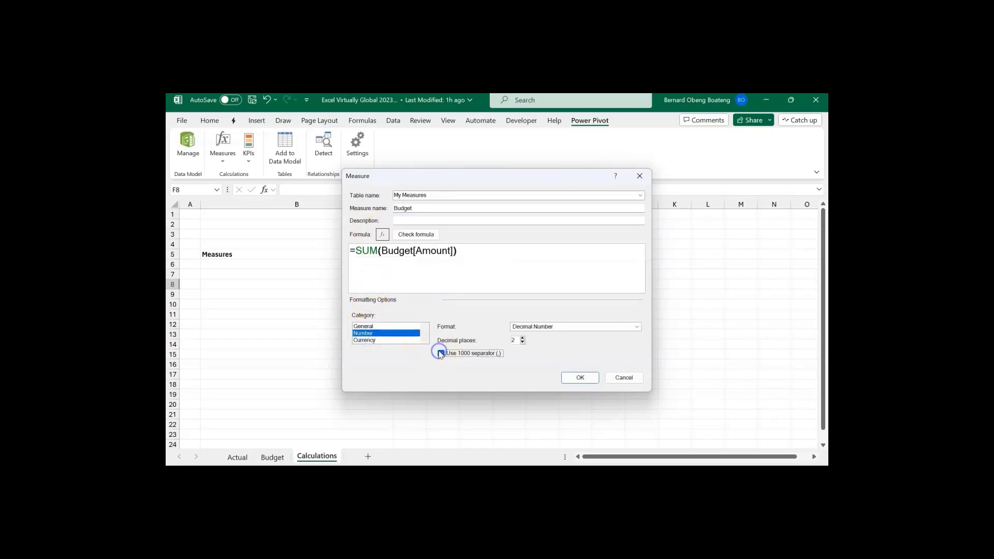
pyautogui.click(582, 378)
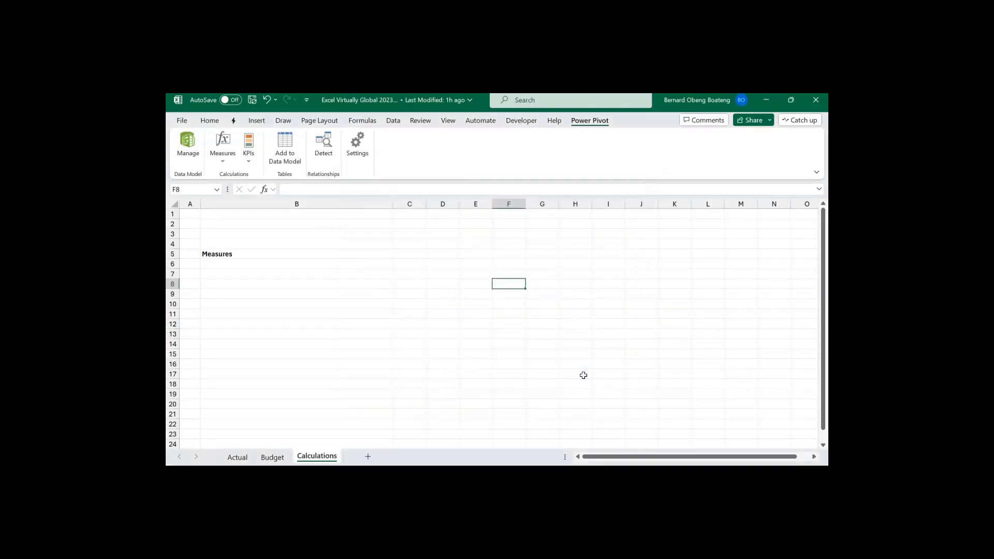
# - Create a measure named Balance in My Measures with the formula =[Budget] - [Actual]
pyautogui.click(228, 165)
pyautogui.click(231, 176)
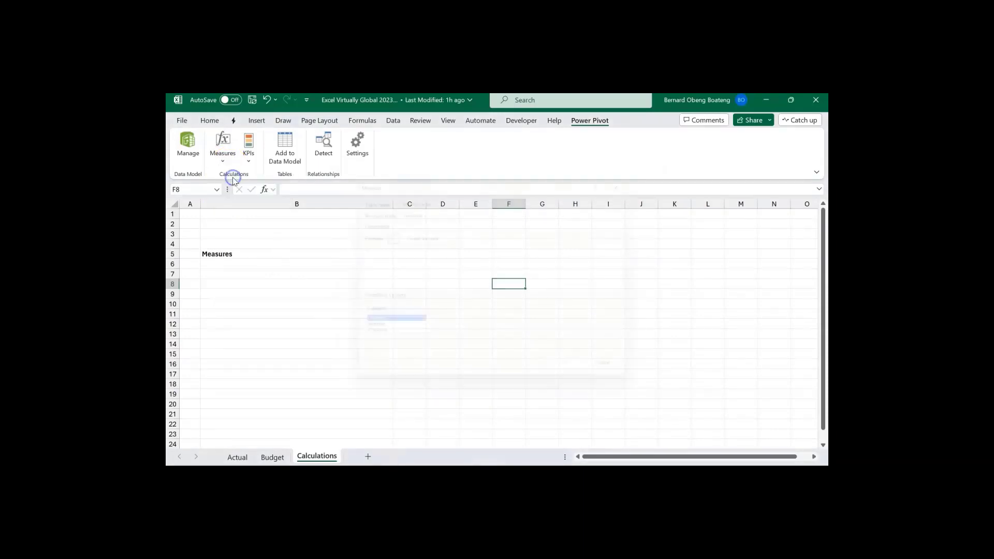
pyautogui.moveTo(428, 211); pyautogui.dragTo(369, 213)
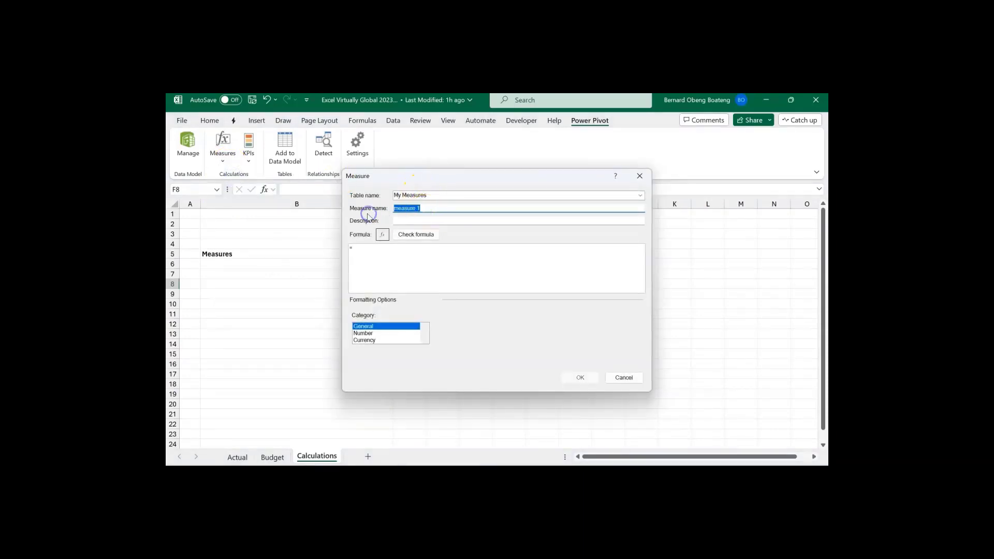
pyautogui.write('Balance')
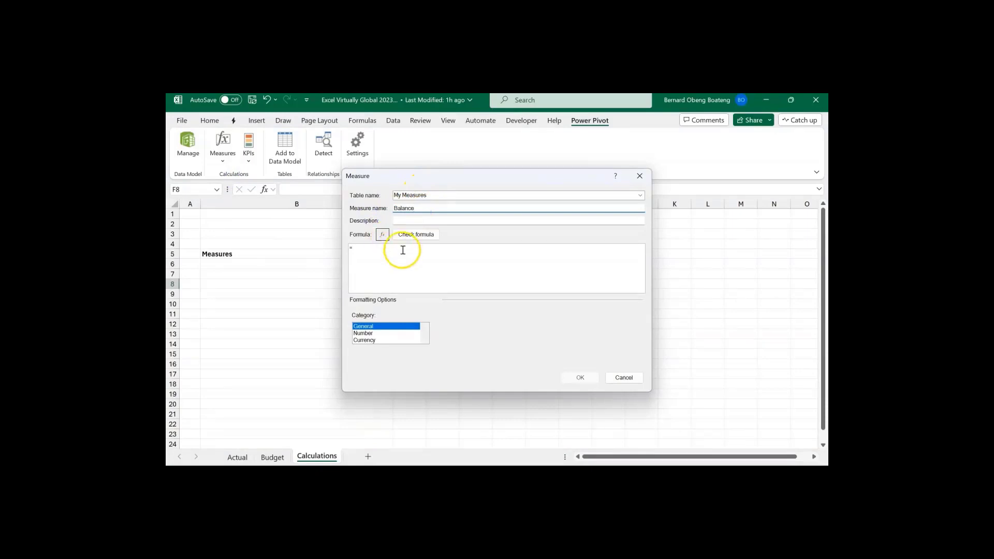
pyautogui.click(406, 254)
pyautogui.write('[Budget]')
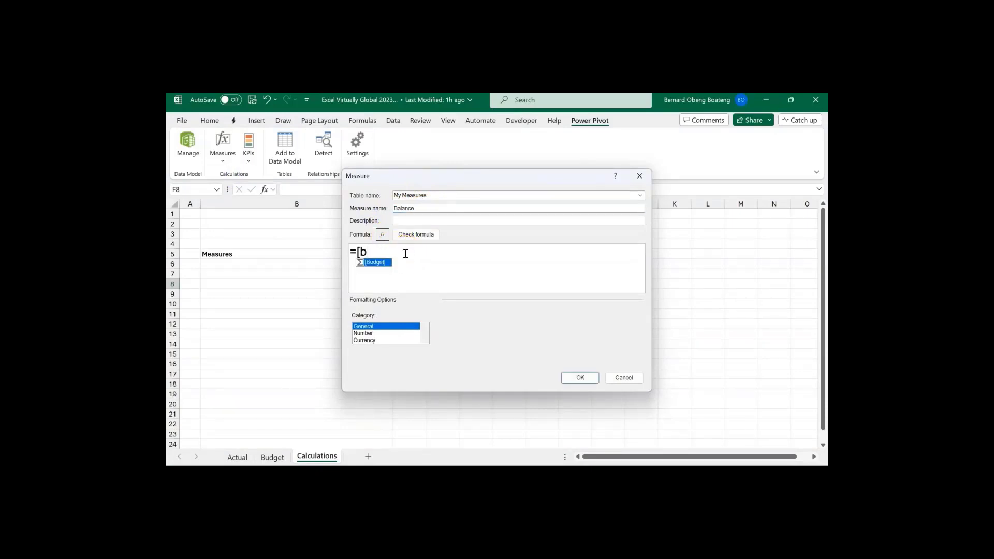
pyautogui.write(' - [Actual]')
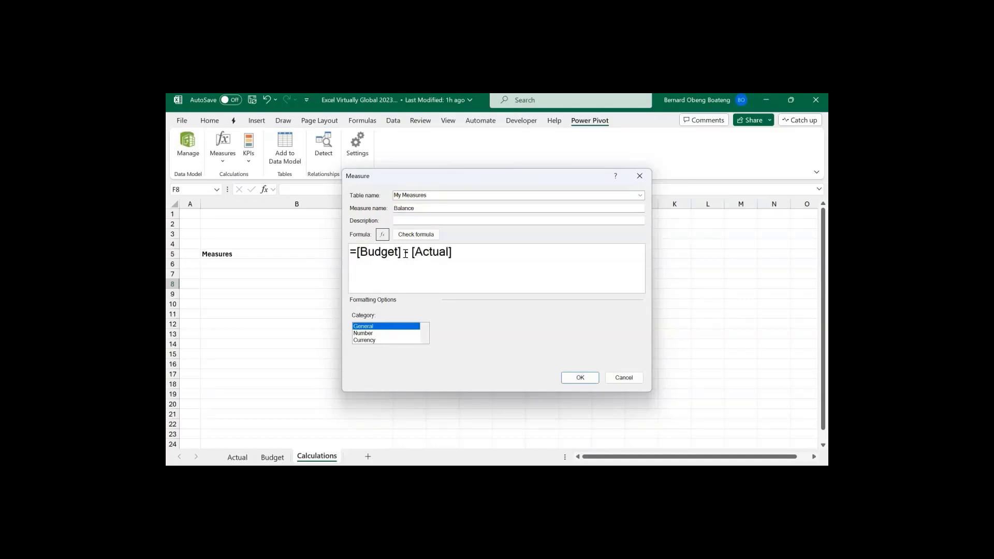
# - Format the Balance measure as a decimal number with the 1000 separator, check its formula, save it and select cell B7
pyautogui.click(370, 333)
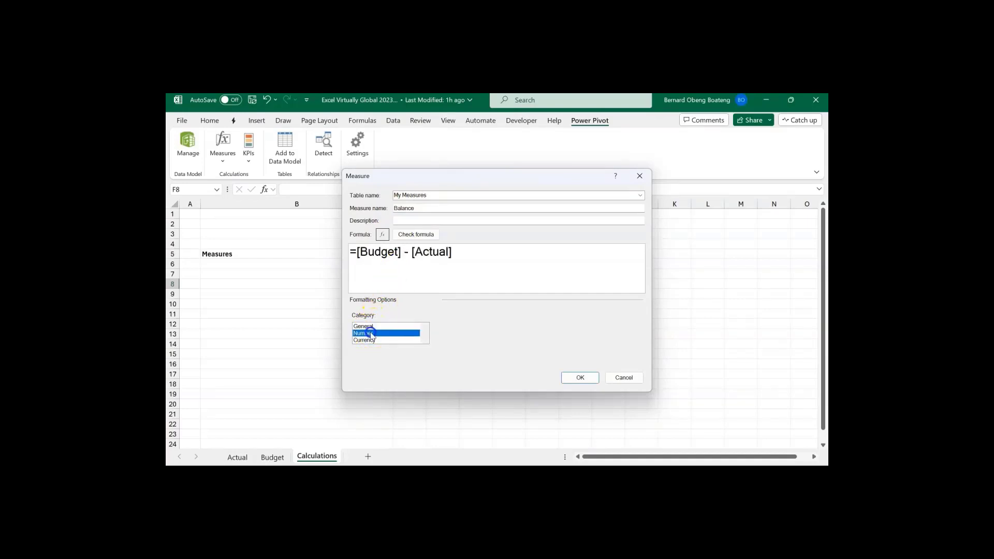
pyautogui.click(441, 354)
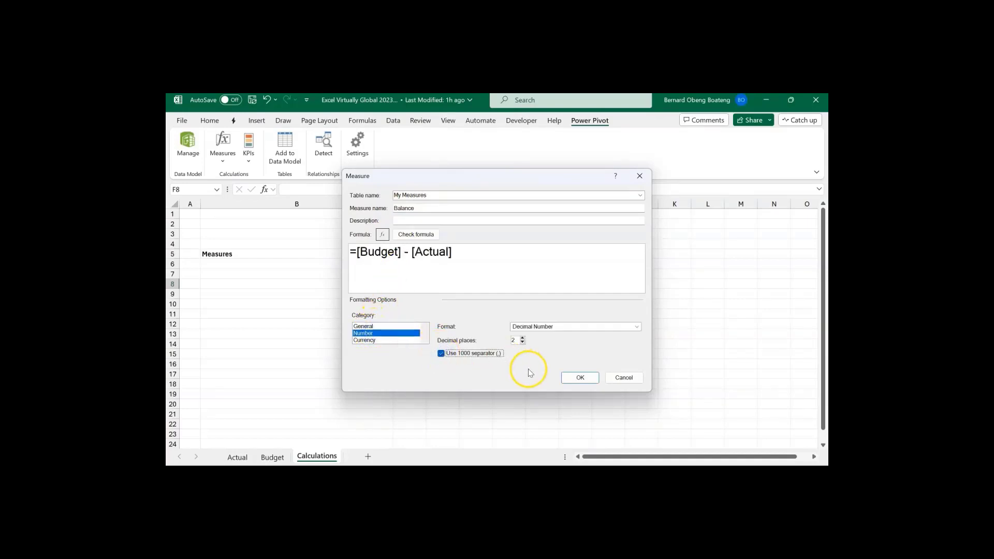
pyautogui.click(400, 234)
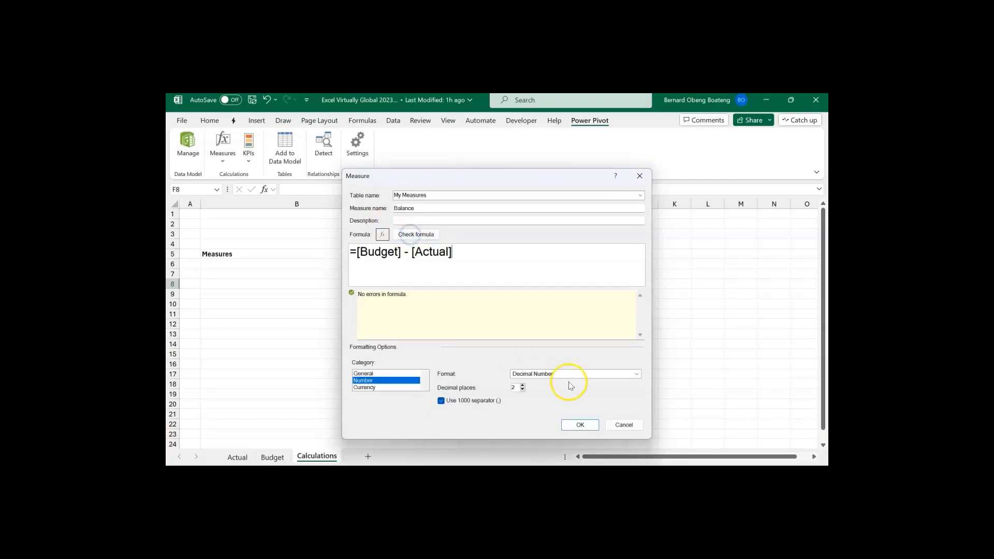
pyautogui.click(581, 425)
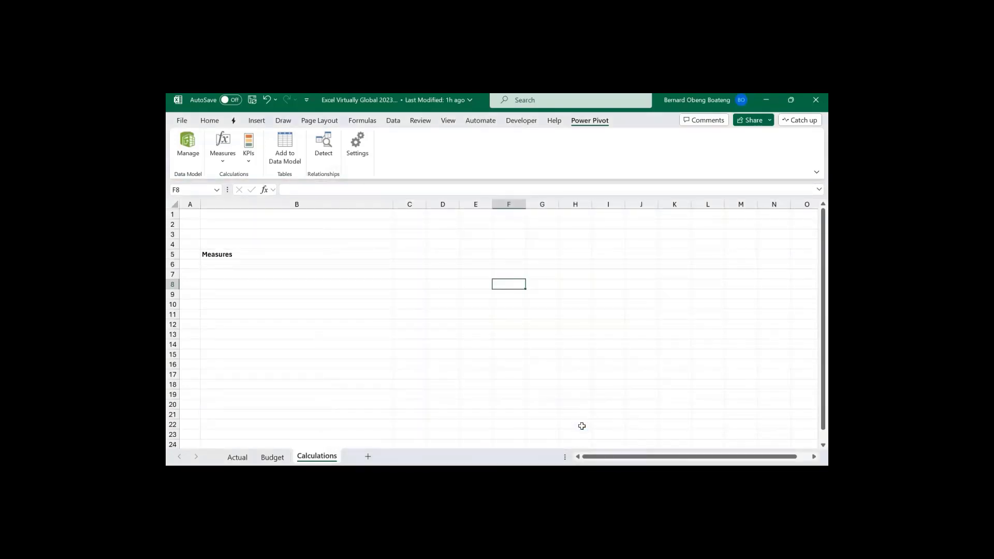
pyautogui.click(381, 277)
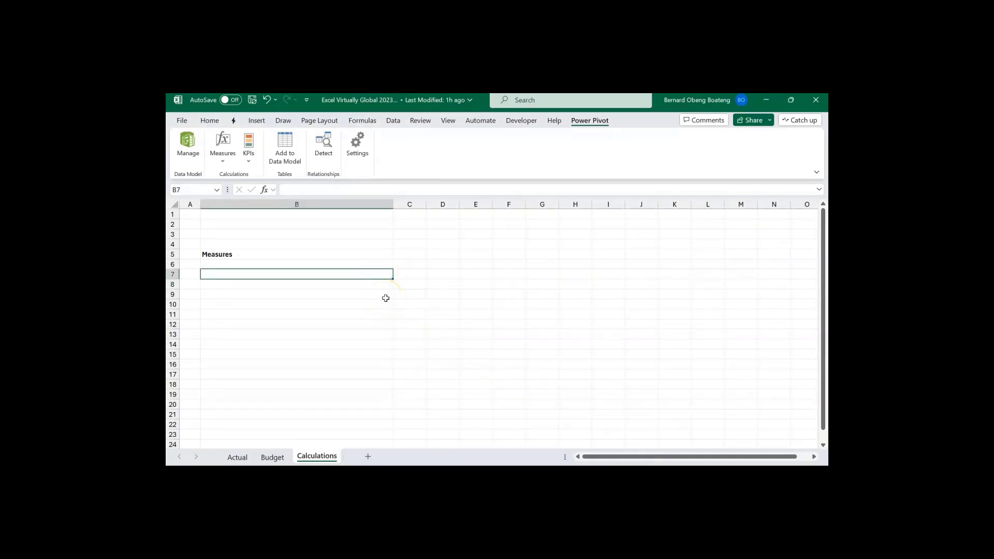
# - Enter the labels Actual, Budget and Balance in cells B7 to B9 under the Measures heading
pyautogui.click(374, 264)
pyautogui.click(370, 275)
pyautogui.press('Return')
pyautogui.press('Return')
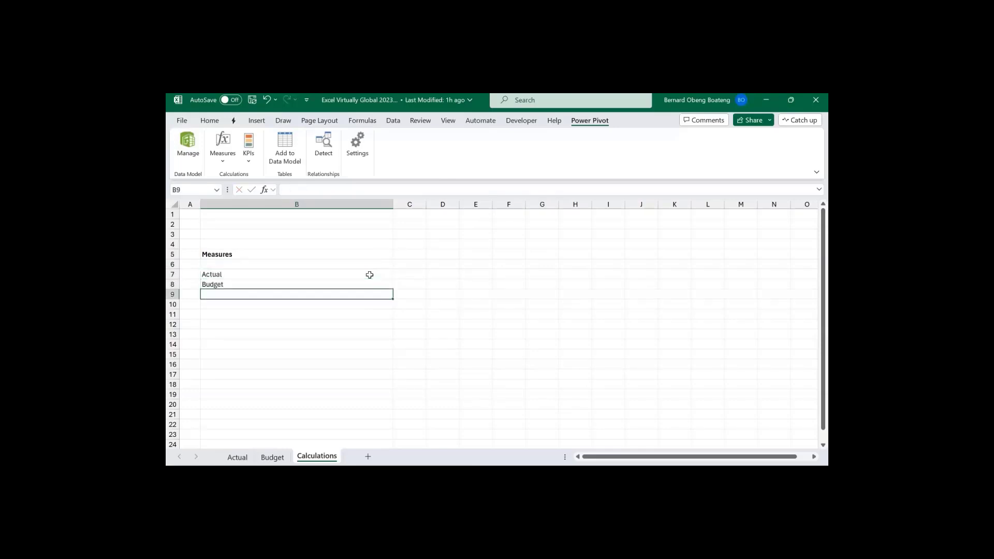
pyautogui.write('Balance')
pyautogui.press('Tab')
# - Widen column C and start a CUBEVALUE formula in C7 using the "ThisWorkbookDataModel" connection
pyautogui.click(399, 274)
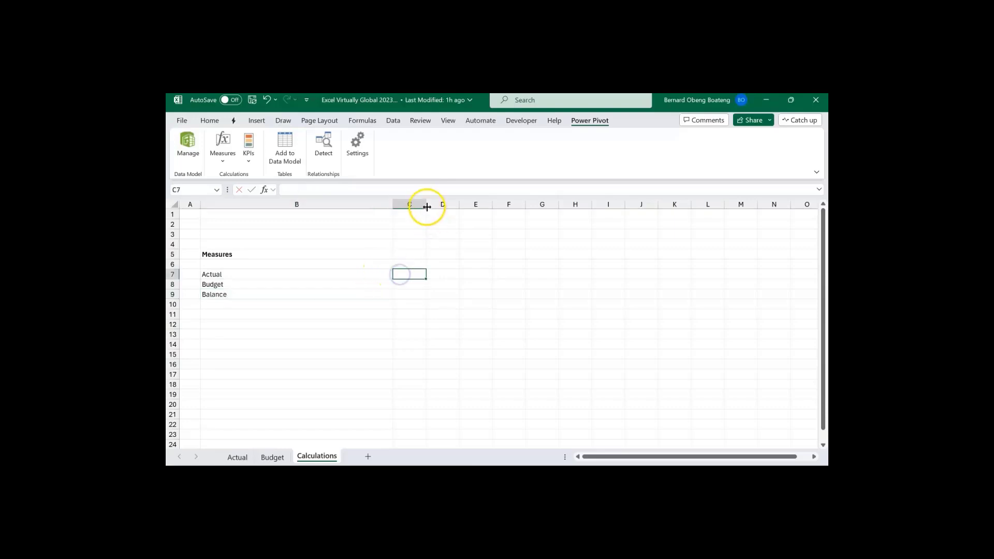
pyautogui.moveTo(426, 207); pyautogui.dragTo(453, 207)
pyautogui.write('=cub')
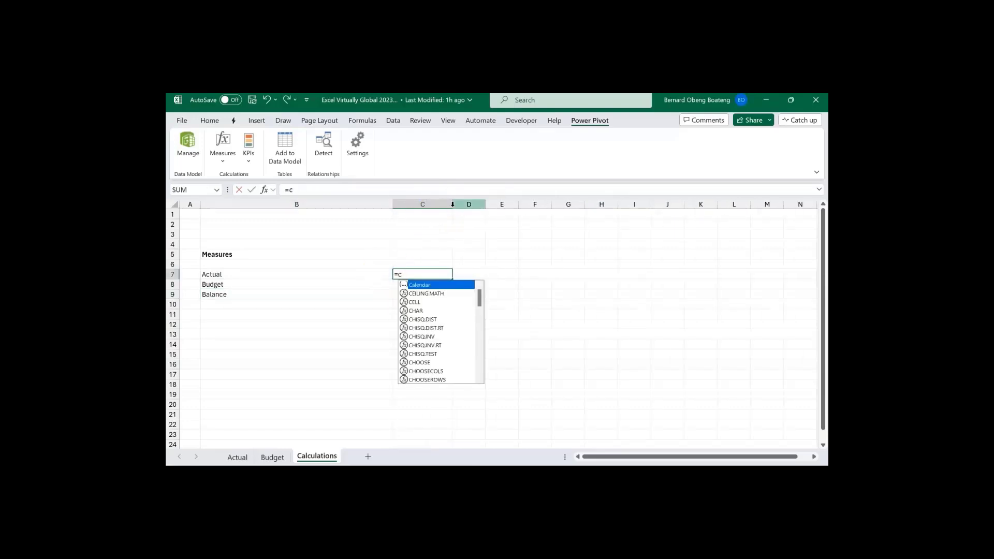
pyautogui.press('Down')
pyautogui.press('Down')
pyautogui.press('Down')
pyautogui.press('Down')
pyautogui.press('Down')
pyautogui.press('Down')
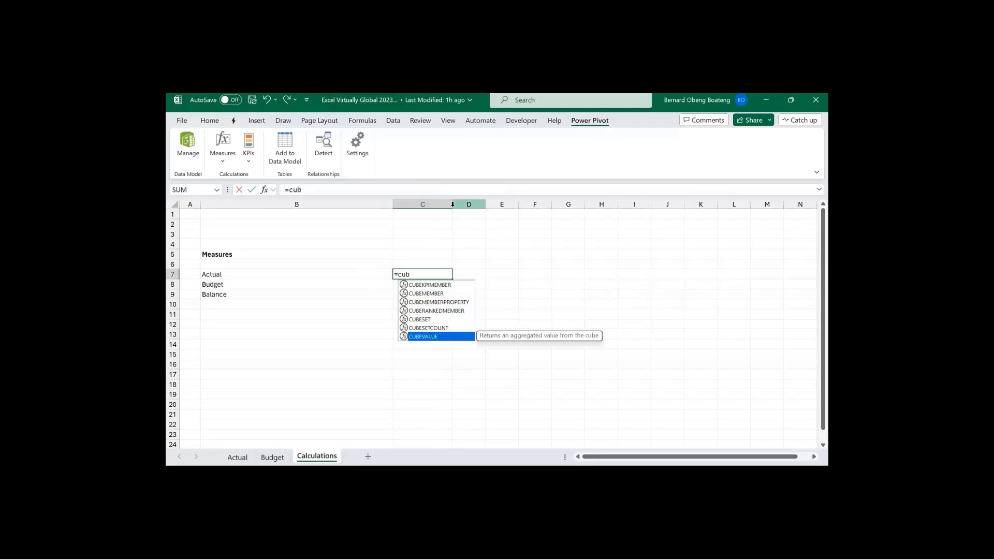
pyautogui.press('Tab')
pyautogui.write('"')
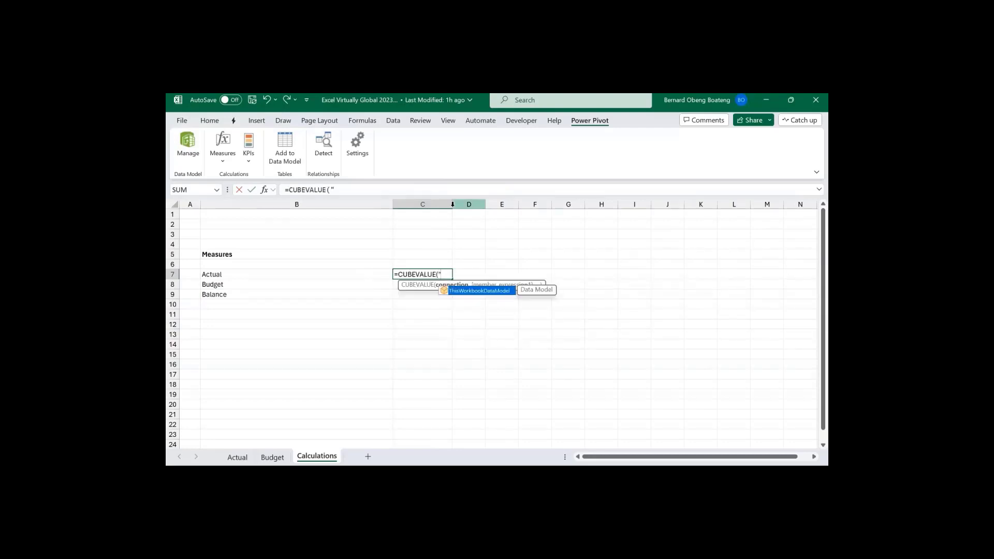
pyautogui.press('Tab')
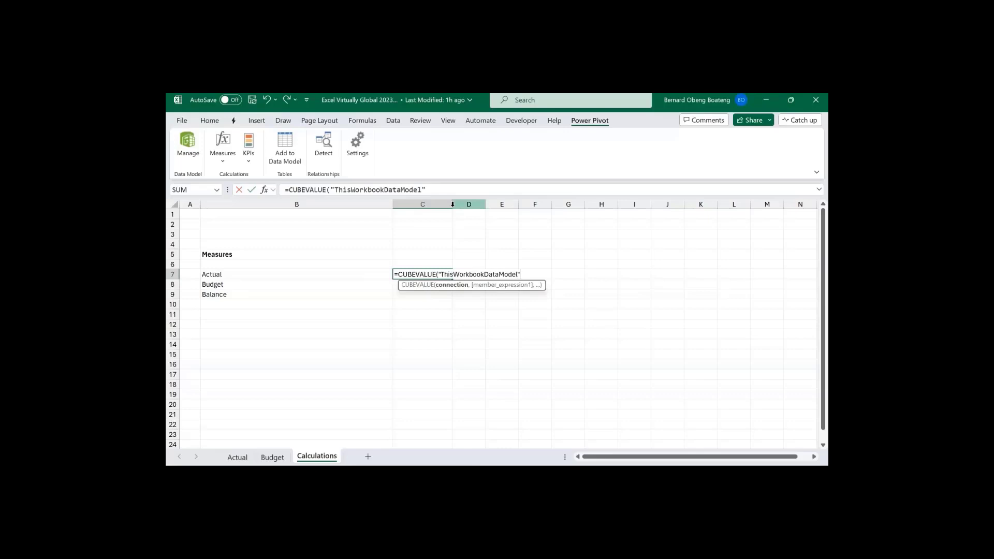
pyautogui.write(',')
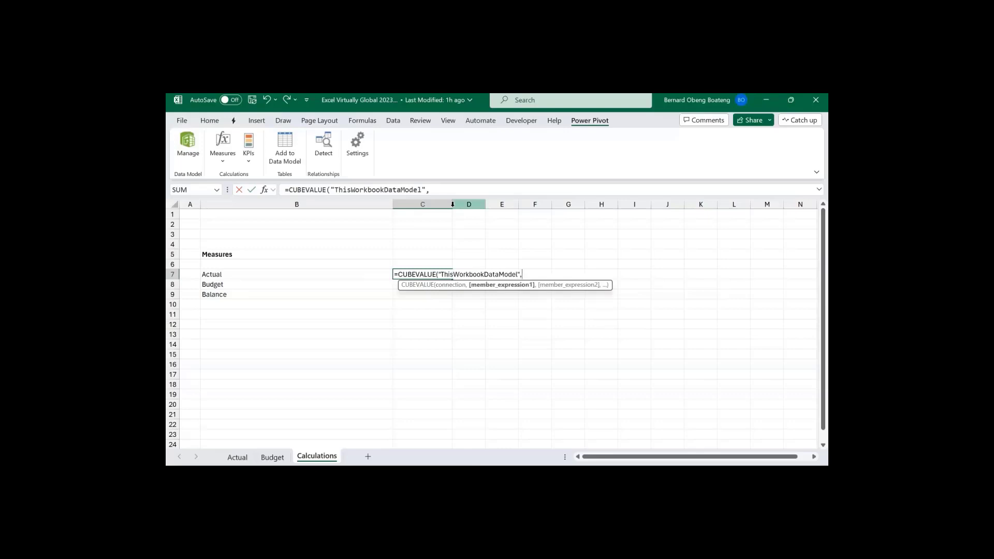
# - Complete the CUBEVALUE formula in C7 with the member expression "[Measures].[Actual]"
pyautogui.write('"')
pyautogui.press('Down')
pyautogui.press('Down')
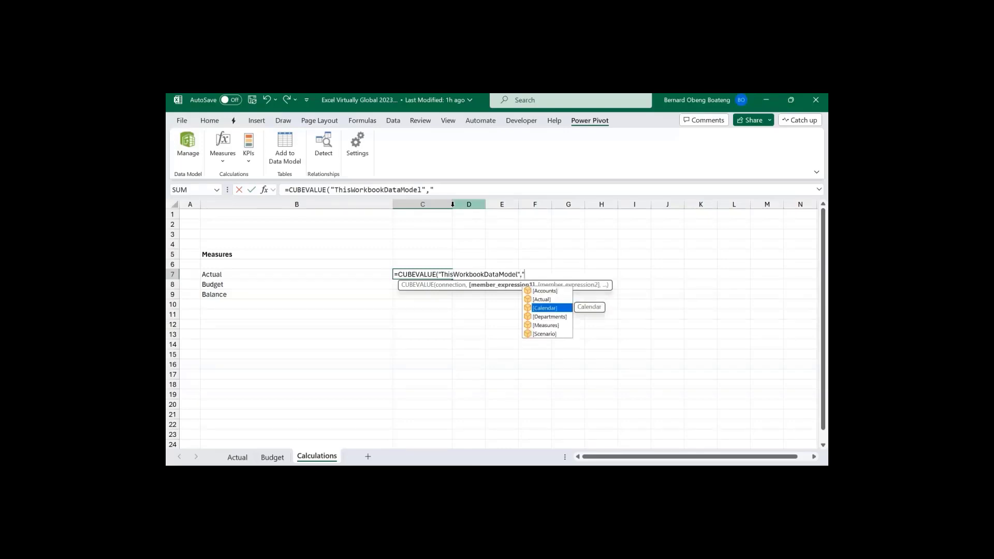
pyautogui.press('Up')
pyautogui.press('Up')
pyautogui.press('Down')
pyautogui.press('Down')
pyautogui.press('Down')
pyautogui.press('Down')
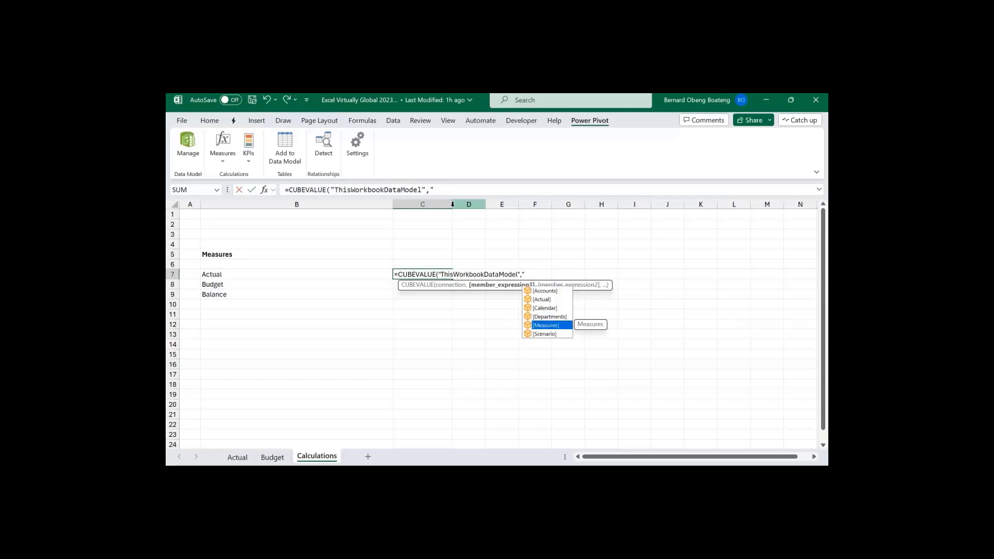
pyautogui.press('Tab')
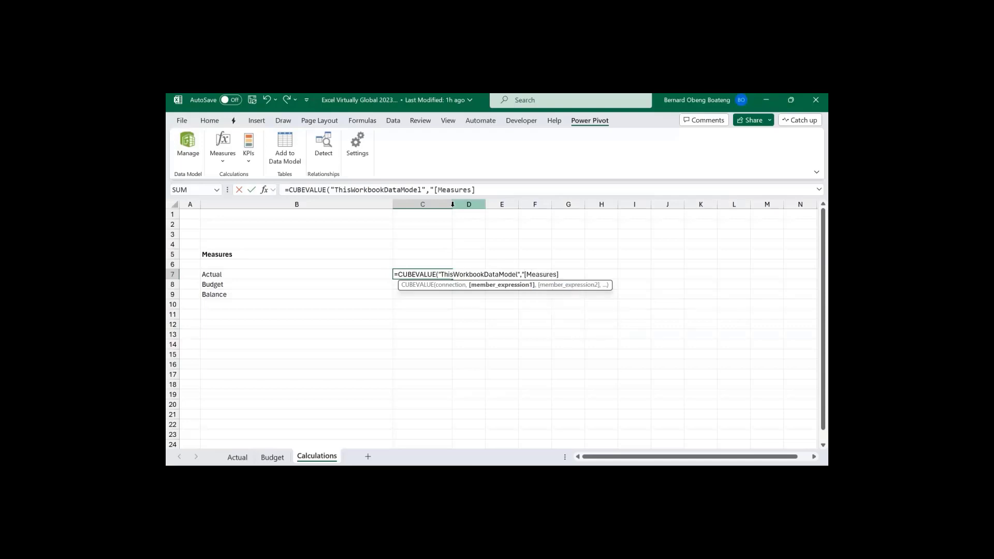
pyautogui.write('.')
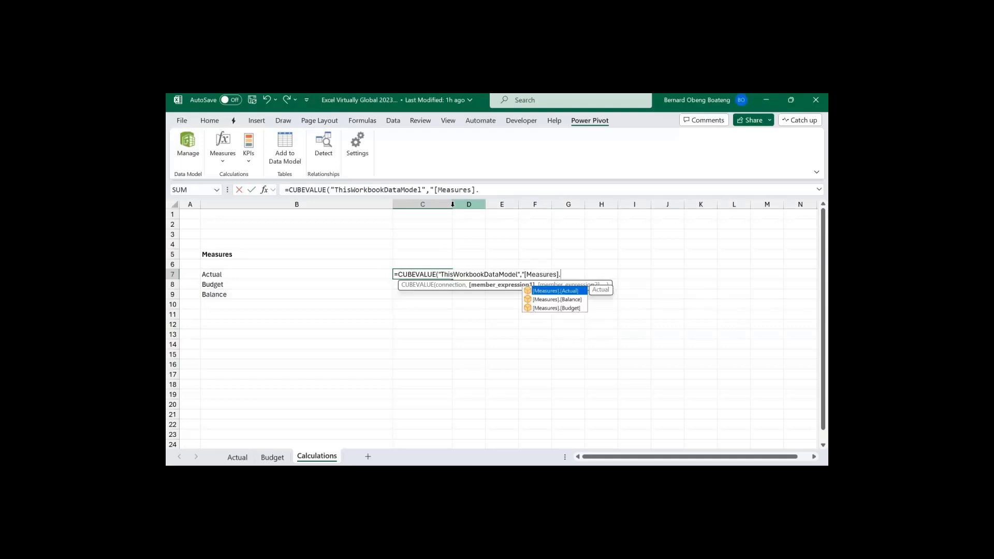
pyautogui.press('Tab')
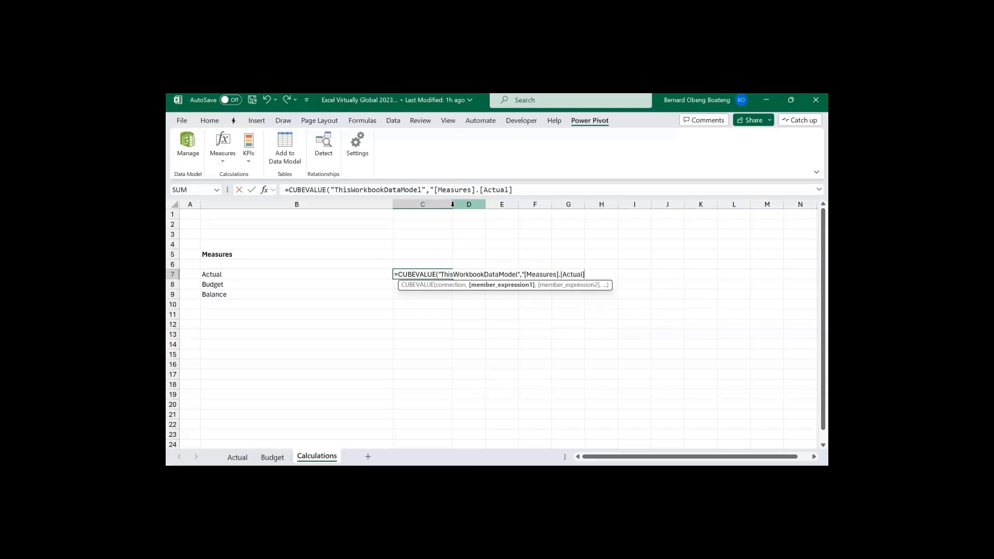
pyautogui.write('")')
pyautogui.press('Return')
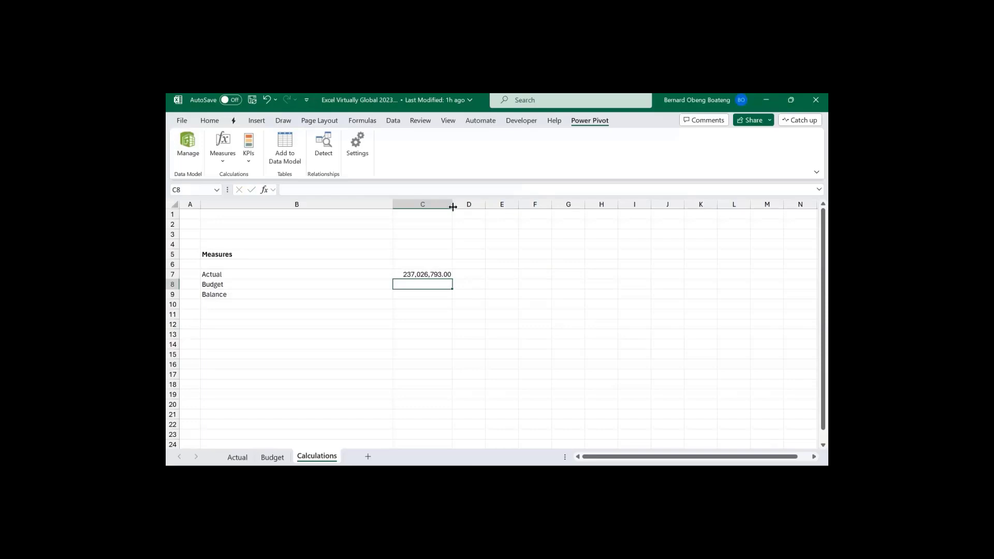
# - Copy the CUBEVALUE formula down into C8 and change its member expression to "[Measures].[Budget]"
pyautogui.hotkey('ctrl', 'd')
pyautogui.click(509, 190)
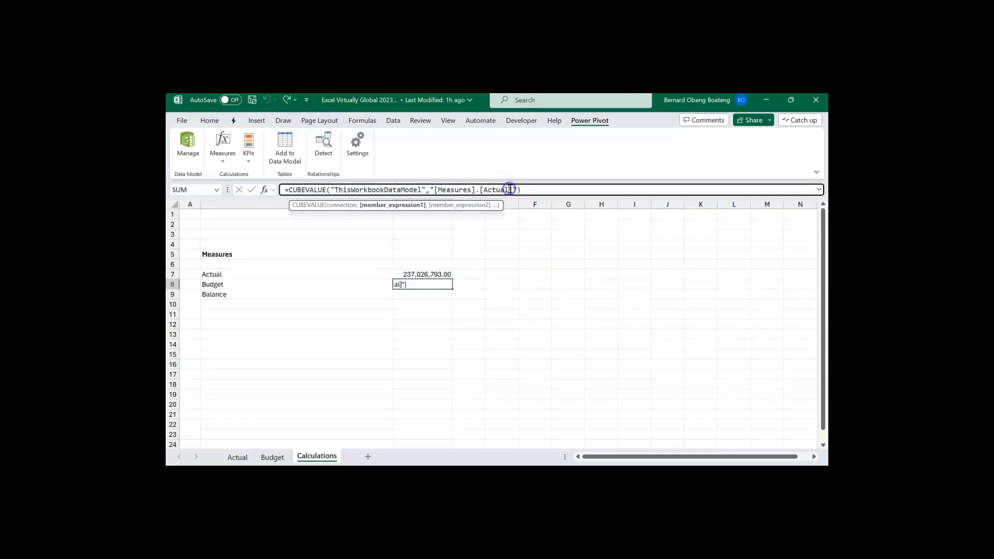
pyautogui.press('BackSpace')
pyautogui.press('BackSpace')
pyautogui.press('BackSpace')
pyautogui.press('BackSpace')
pyautogui.press('BackSpace')
pyautogui.press('BackSpace')
pyautogui.write('bu')
pyautogui.press('Tab')
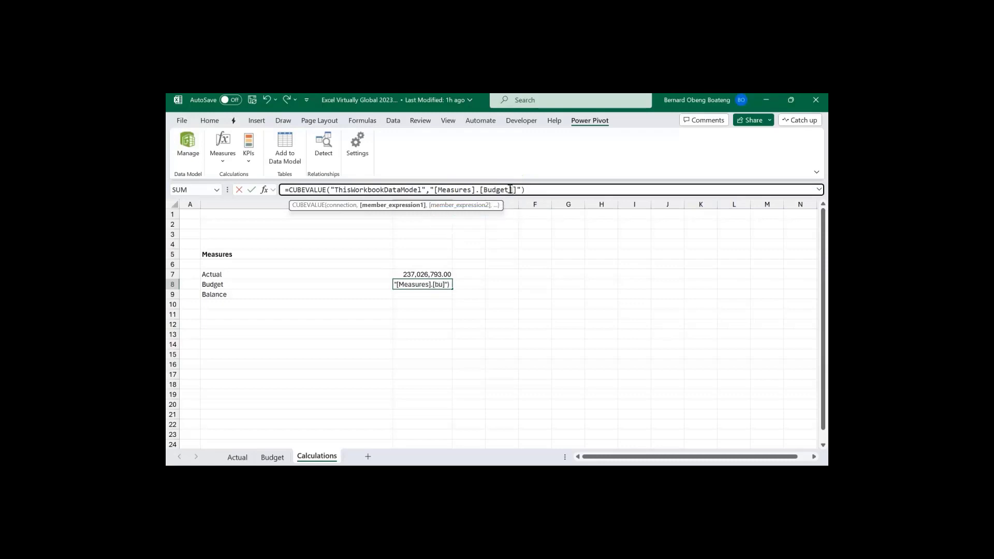
pyautogui.press('Return')
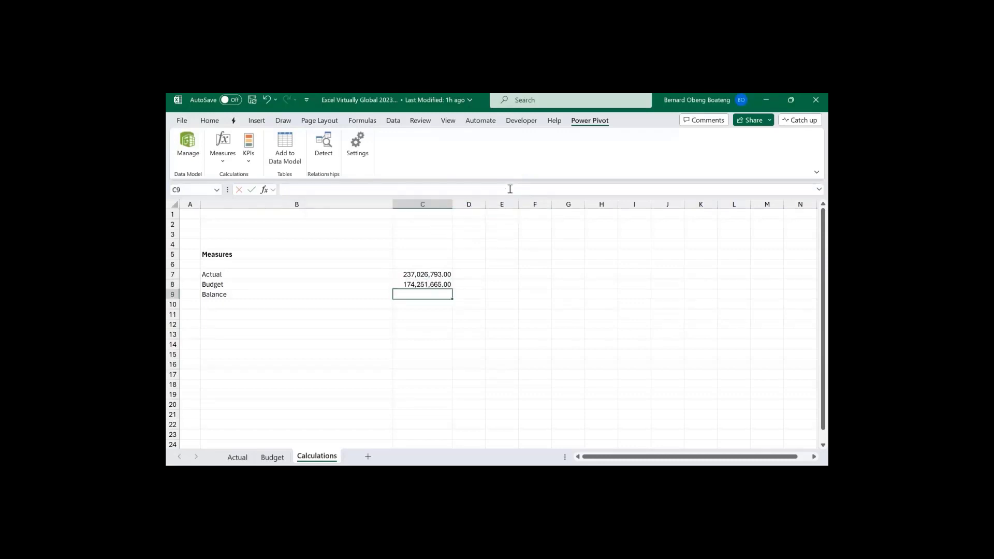
# - Fill the CUBEVALUE formula down into C9 and change its member expression to "[Measures].[Balance]"
pyautogui.hotkey('ctrl', 'd')
pyautogui.click(510, 190)
pyautogui.press('BackSpace')
pyautogui.press('BackSpace')
pyautogui.press('BackSpace')
pyautogui.press('BackSpace')
pyautogui.press('BackSpace')
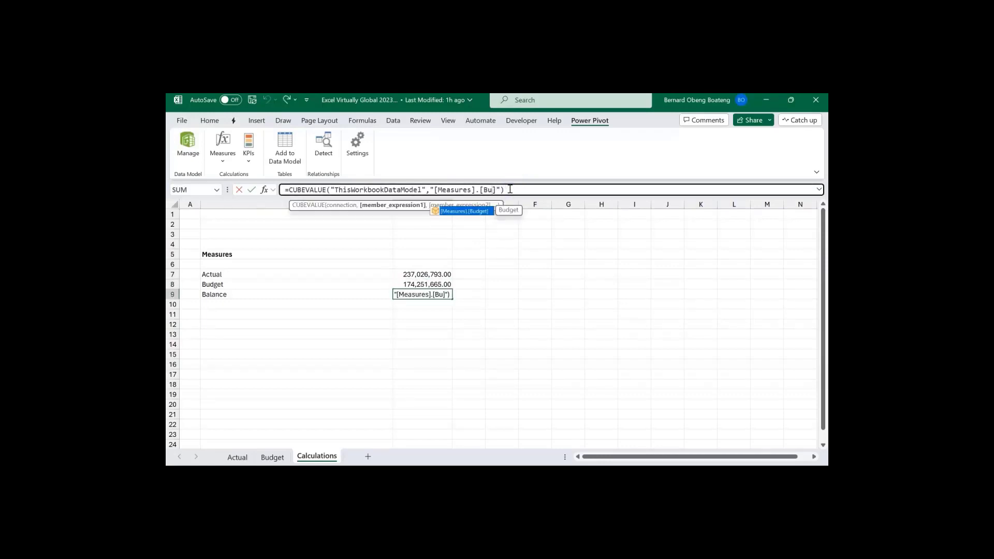
pyautogui.press('Tab')
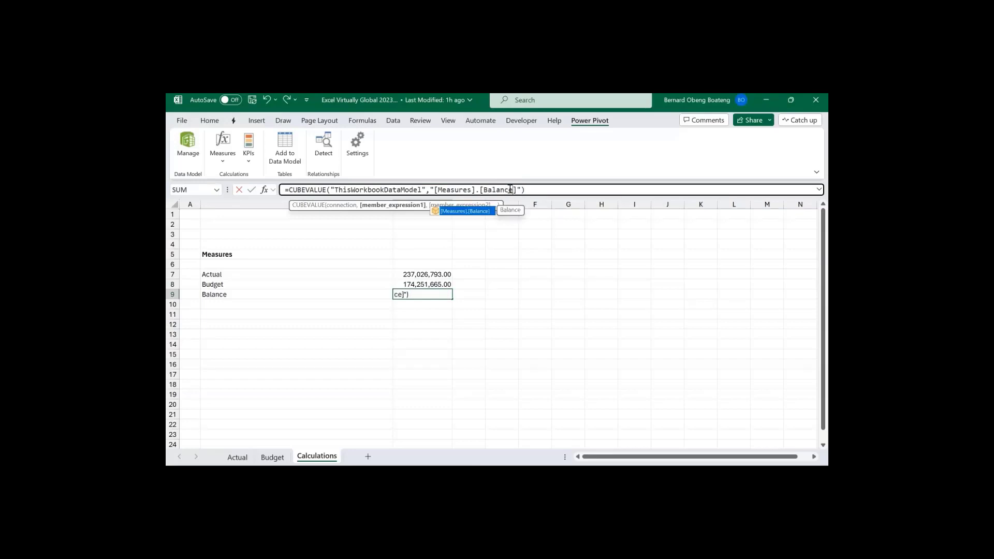
pyautogui.press('Return')
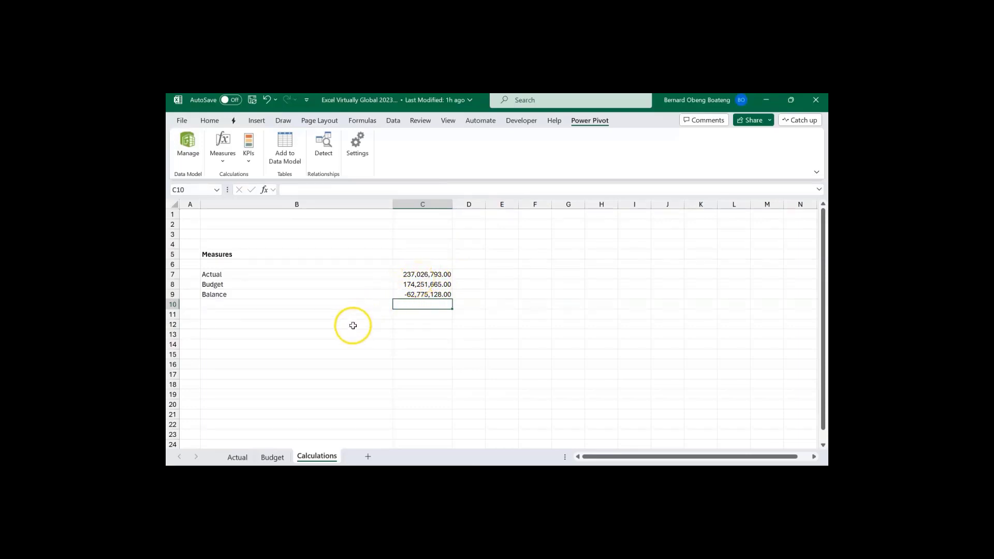
# - Enter the heading Slicers in cell B12, below the list of measures
pyautogui.click(347, 332)
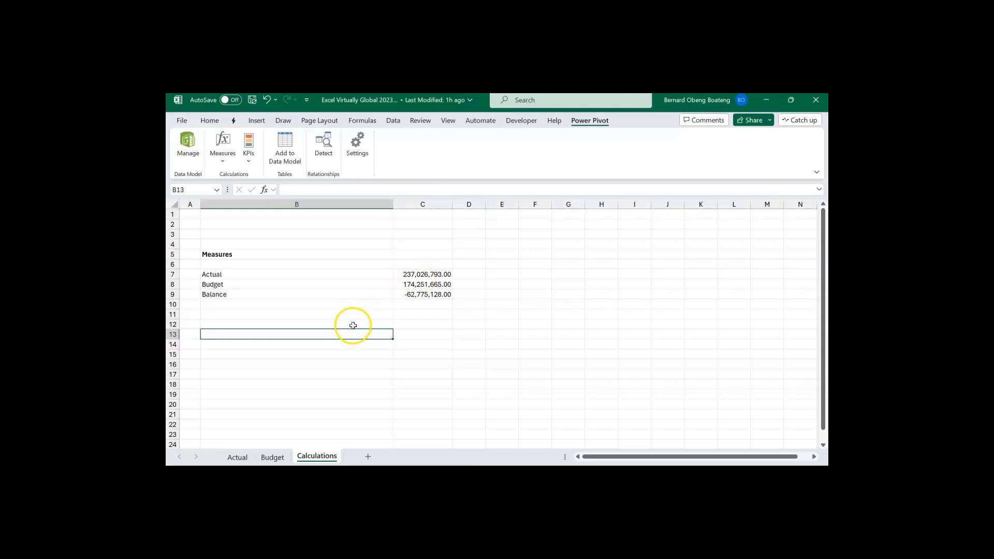
pyautogui.click(354, 325)
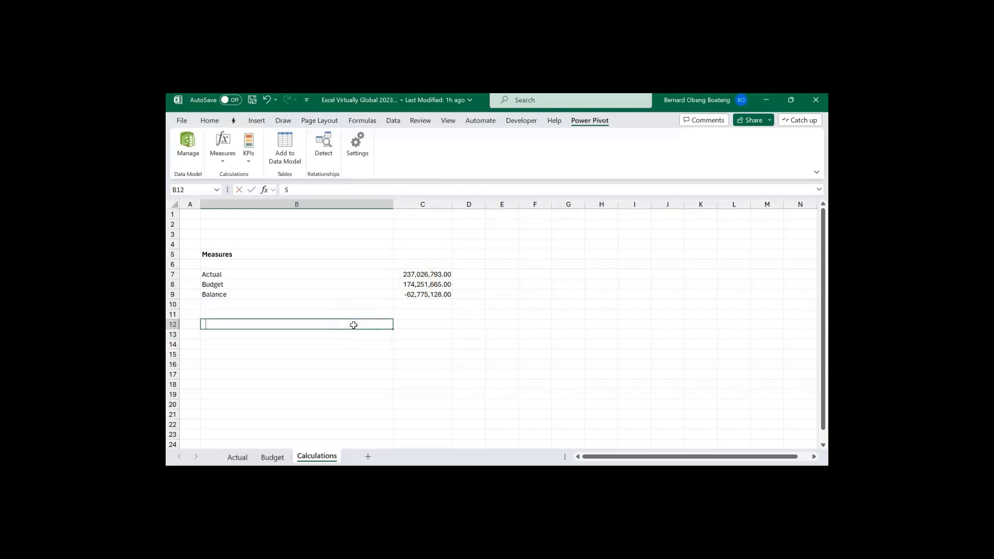
pyautogui.write('SLicer')
pyautogui.press('Return')
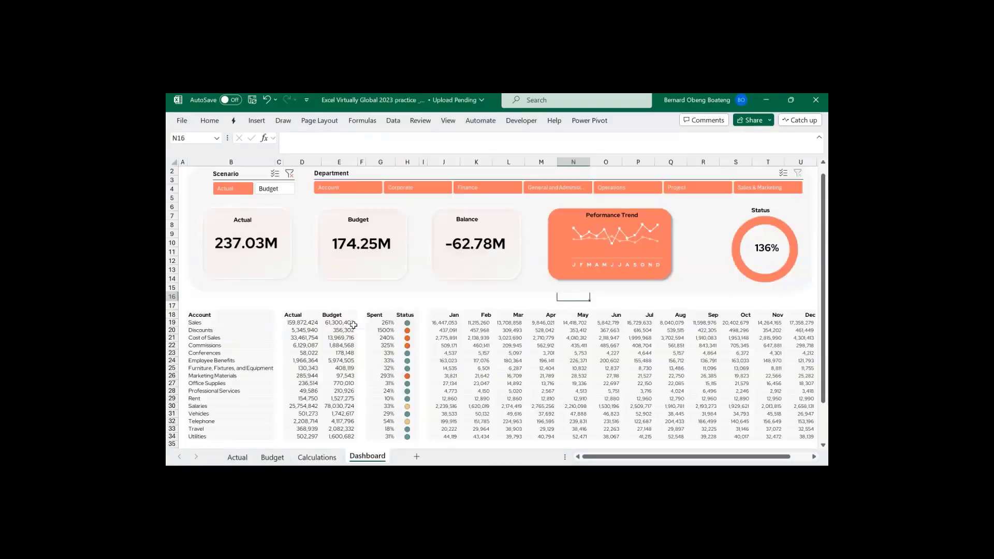
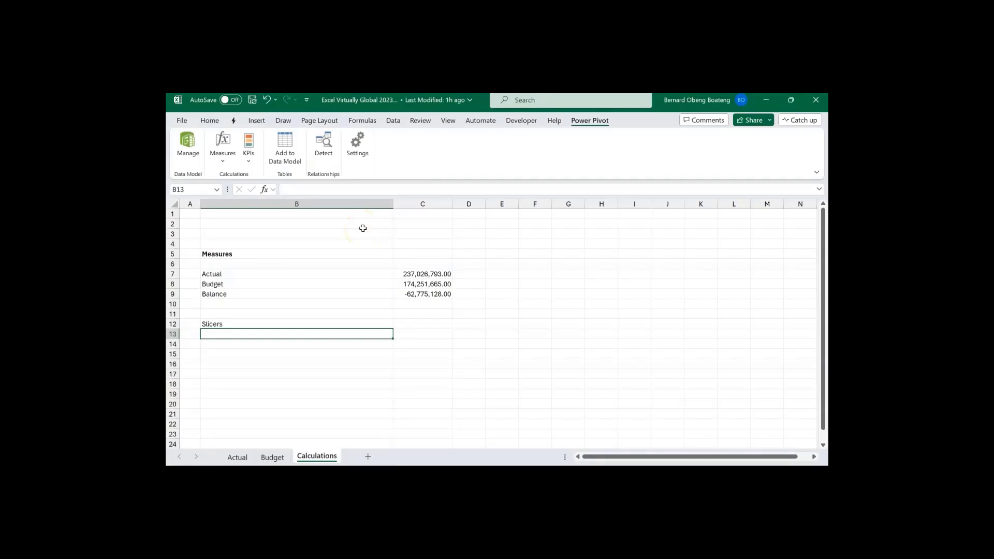
# - Insert slicers from the workbook Data Model for Department in the Departments table and Scenario in the Scenario table
pyautogui.click(320, 344)
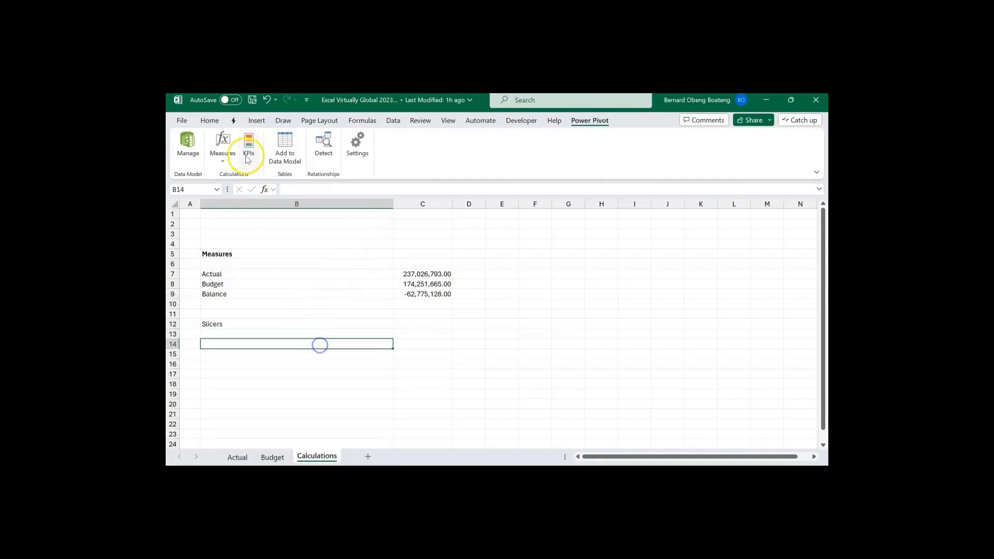
pyautogui.click(260, 121)
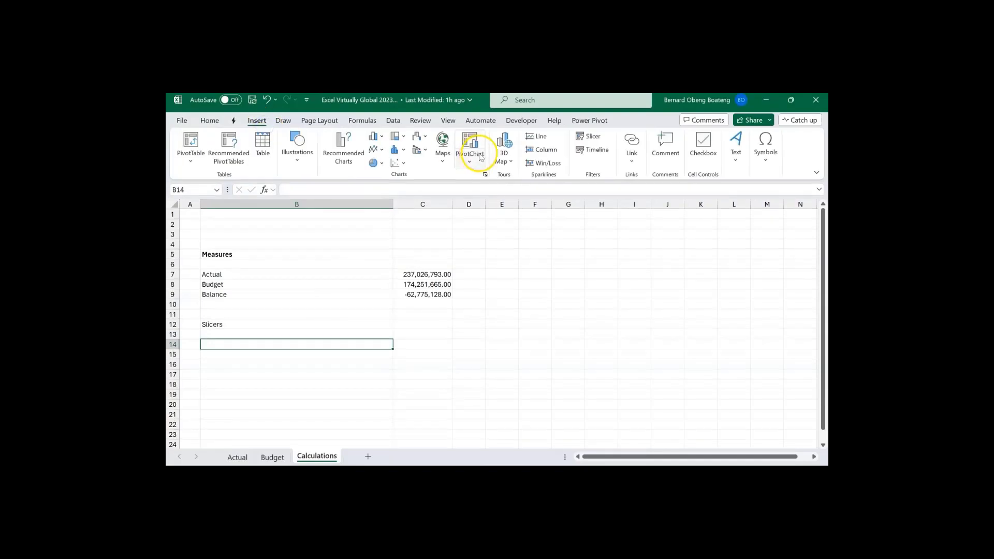
pyautogui.click(596, 137)
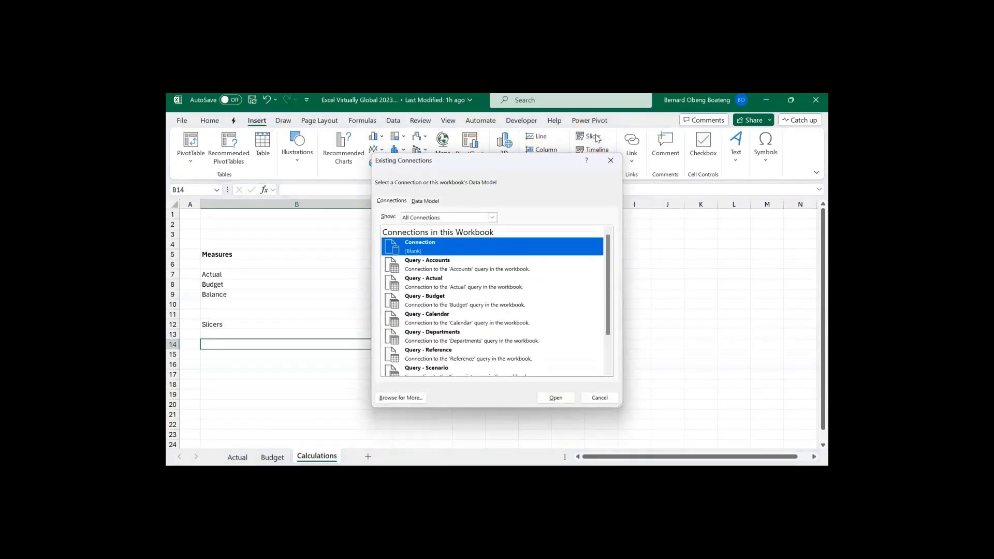
pyautogui.click(433, 201)
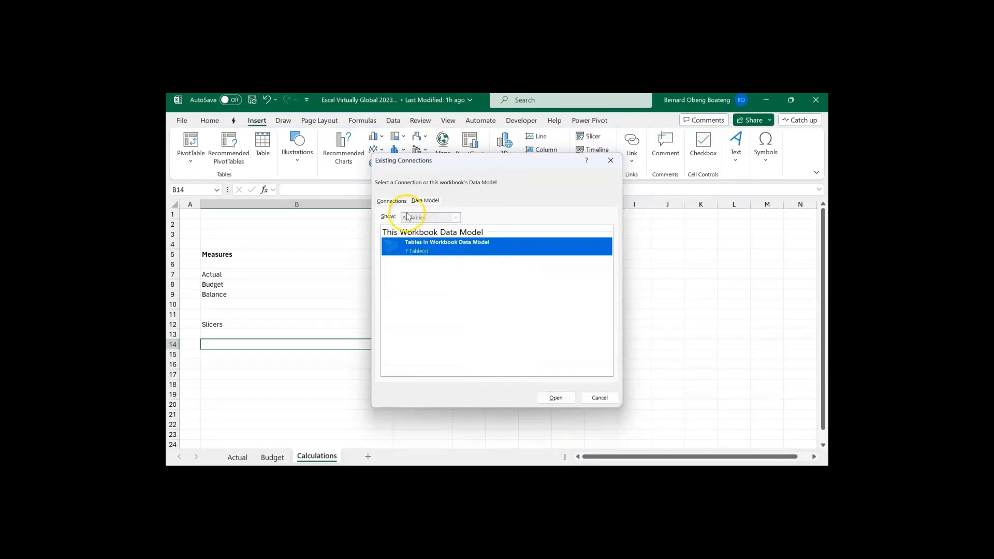
pyautogui.click(555, 397)
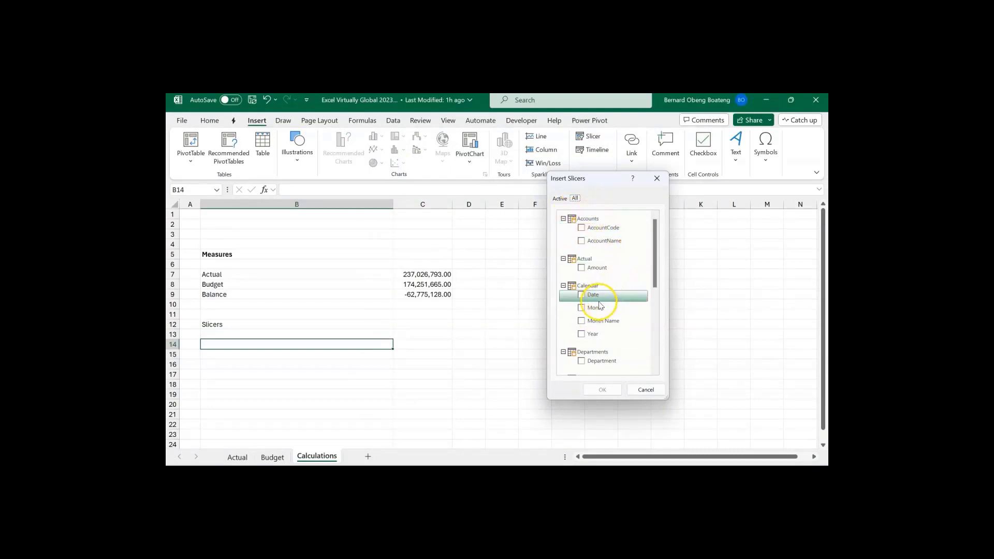
pyautogui.click(581, 361)
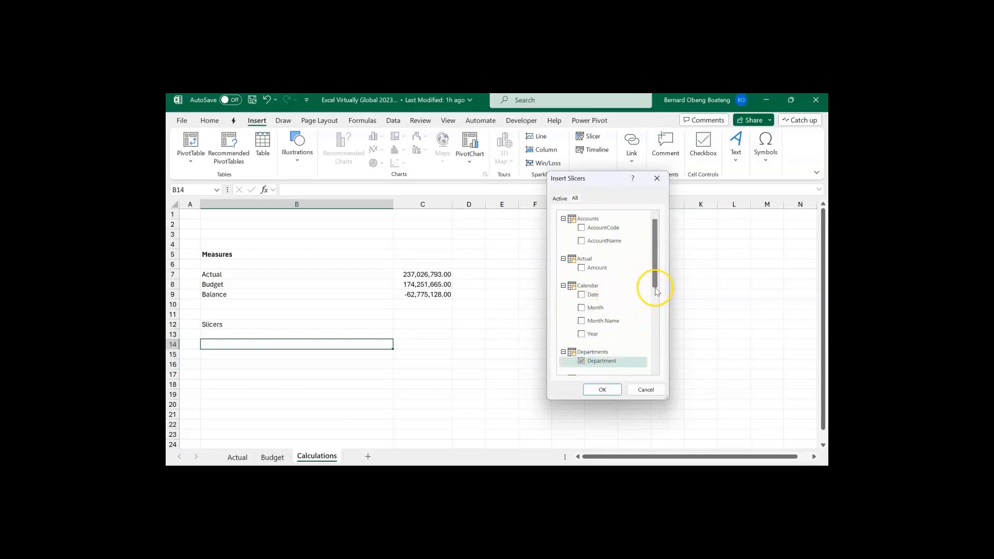
pyautogui.moveTo(653, 288); pyautogui.dragTo(655, 317)
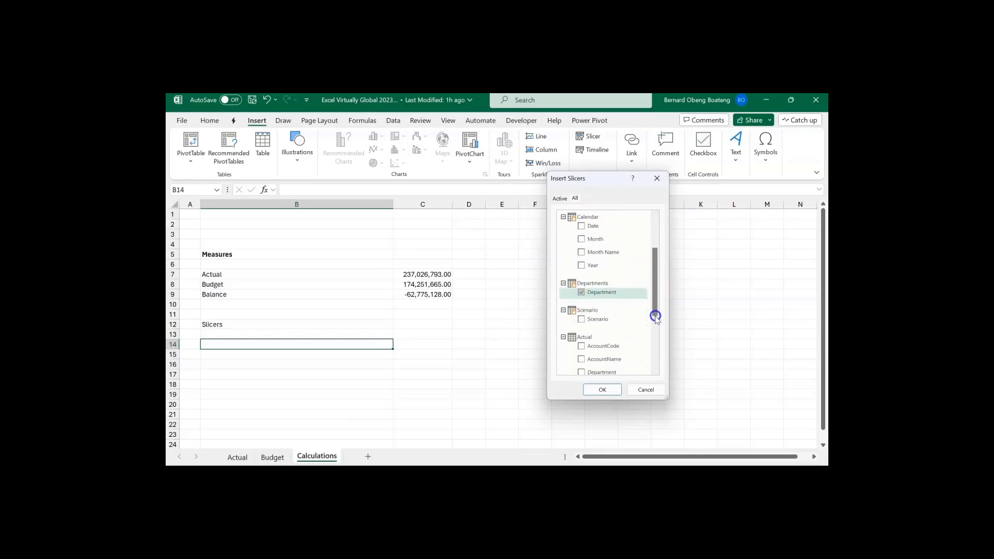
pyautogui.click(582, 319)
pyautogui.click(598, 388)
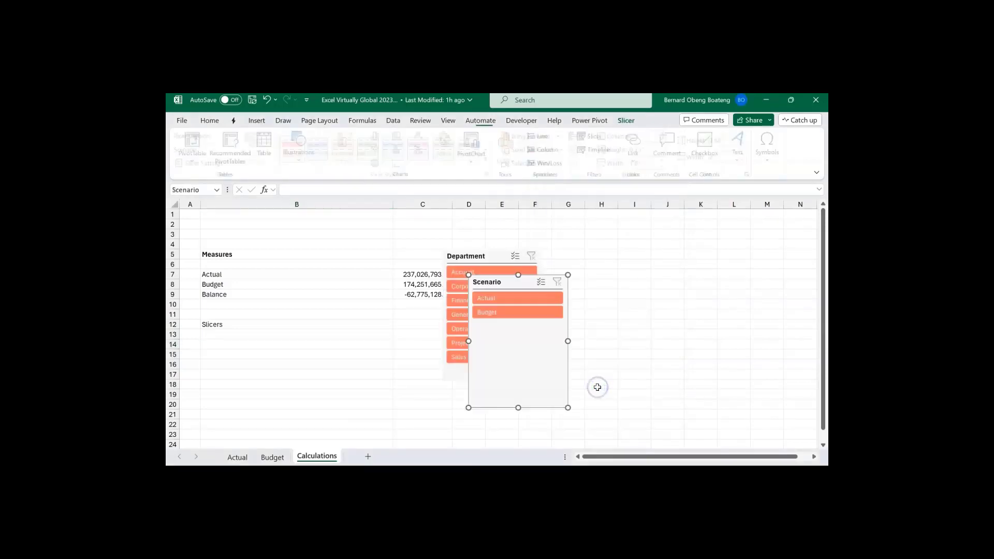
# - Move the Scenario slicer over columns H to K and the Department slicer beside it over columns L to N, and select cell C13
pyautogui.moveTo(518, 286); pyautogui.dragTo(655, 224)
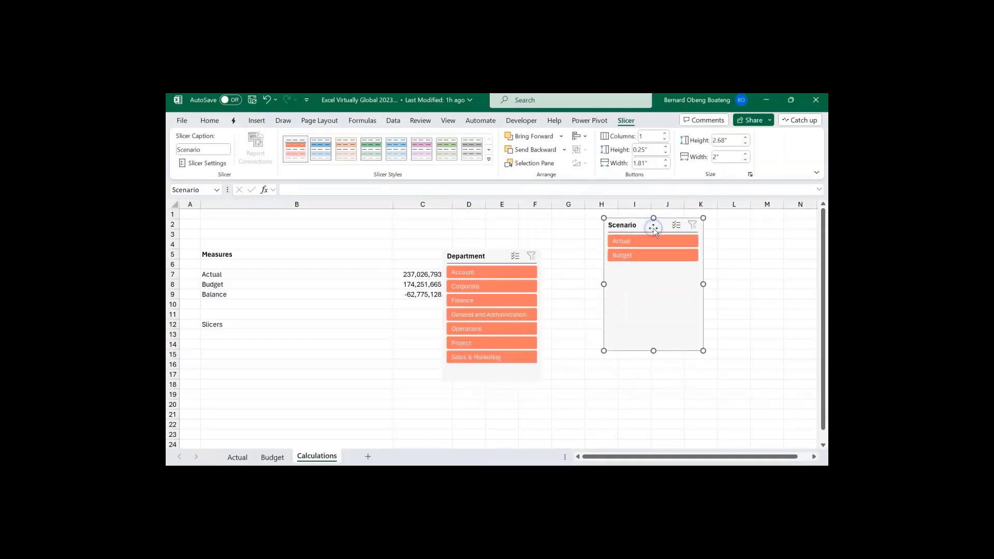
pyautogui.moveTo(492, 257); pyautogui.dragTo(762, 231)
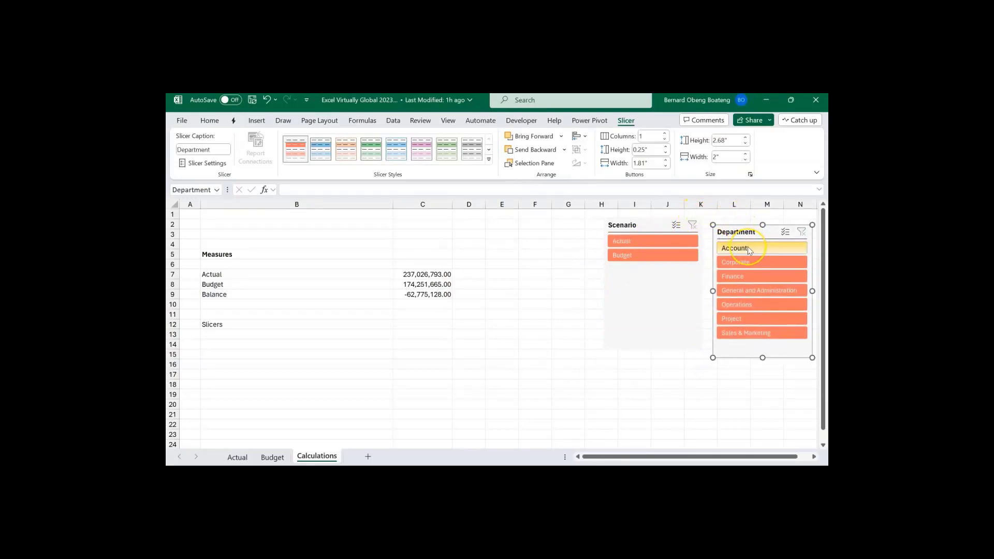
pyautogui.click(356, 335)
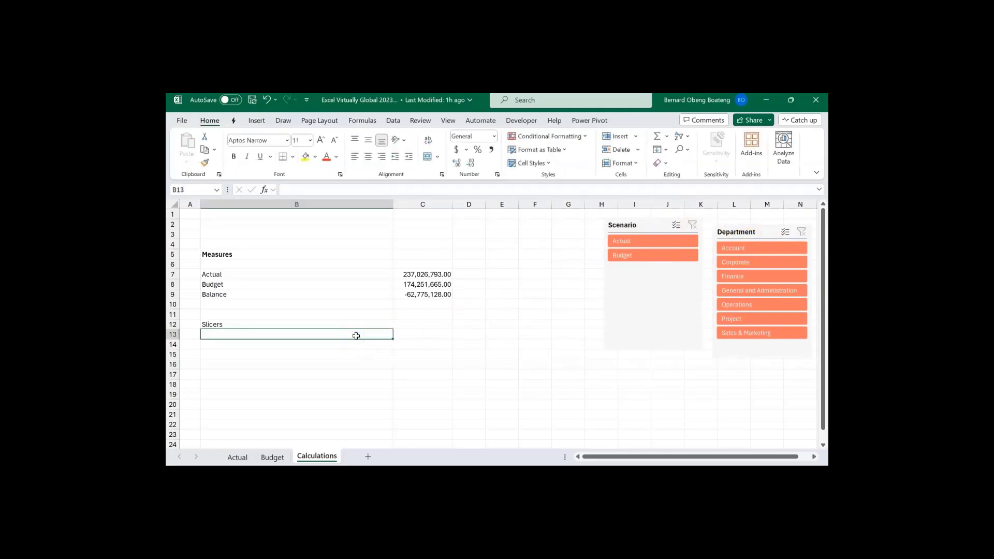
pyautogui.click(404, 338)
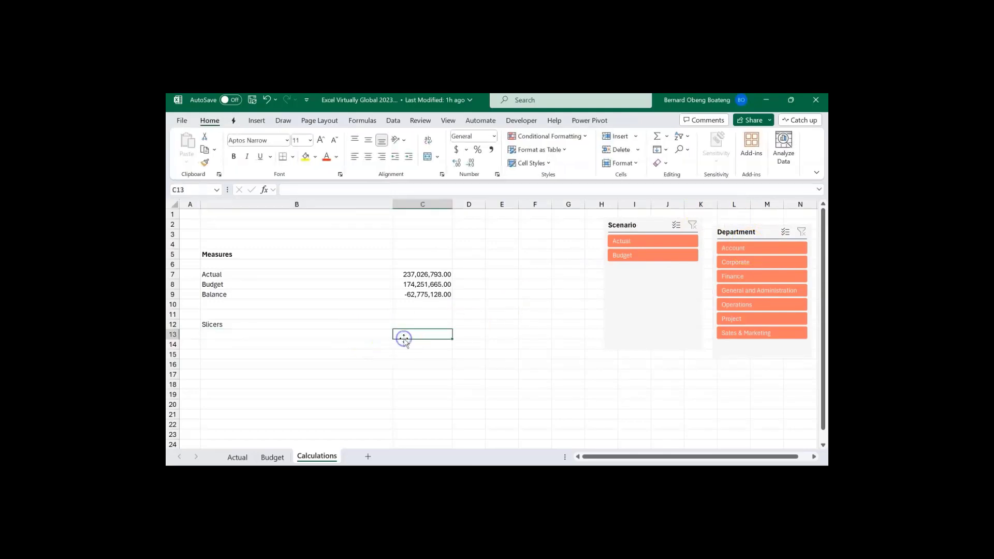
# - Enter the label Departments in cell B13, directly below the Slicers heading
pyautogui.click(347, 337)
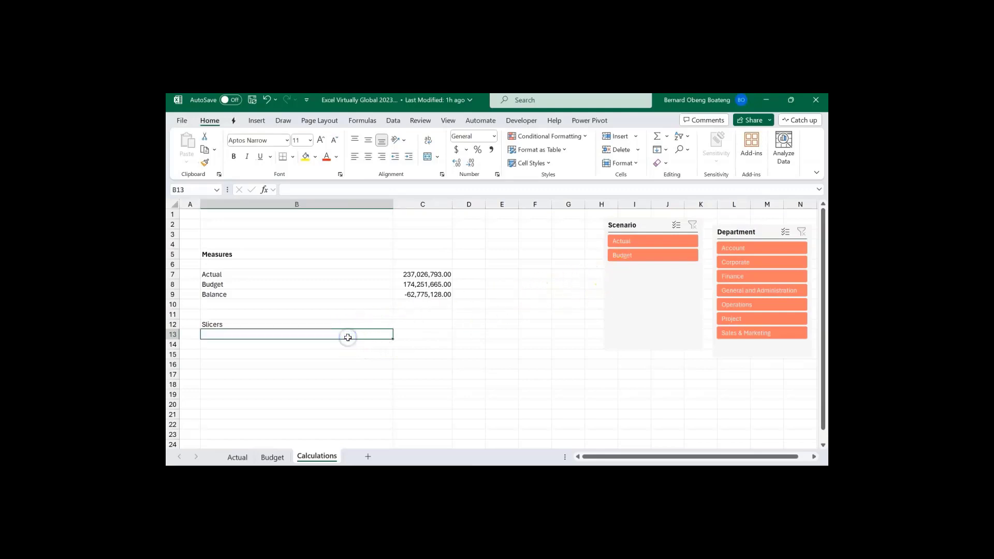
pyautogui.write('DEpartments')
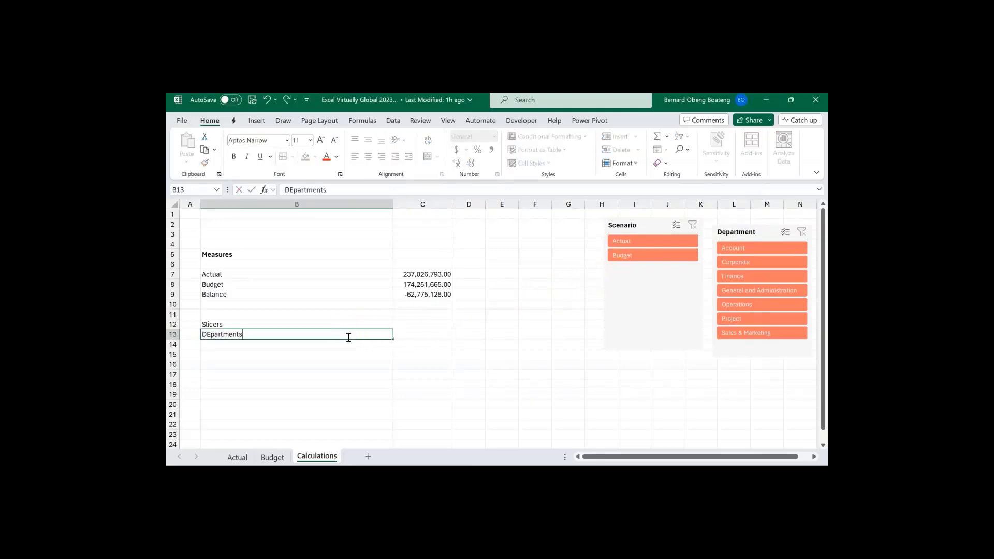
pyautogui.press('Tab')
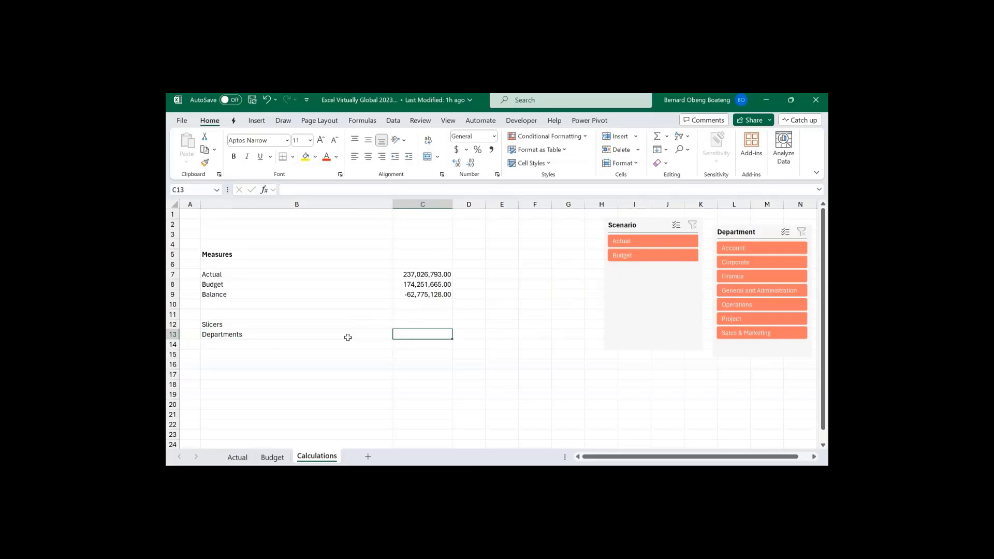
# - Start a CUBERANKEDMEMBER formula in C13 with the connection "ThisWorkbookDataModel" and begin its set expression with a slicer name
pyautogui.write('=')
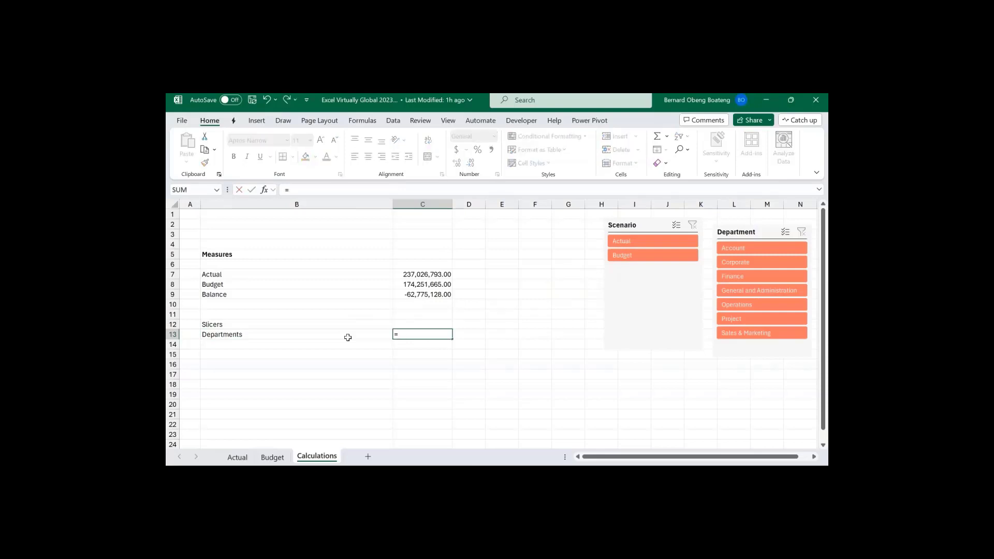
pyautogui.write('cub')
pyautogui.press('Down')
pyautogui.press('Down')
pyautogui.press('Down')
pyautogui.press('Tab')
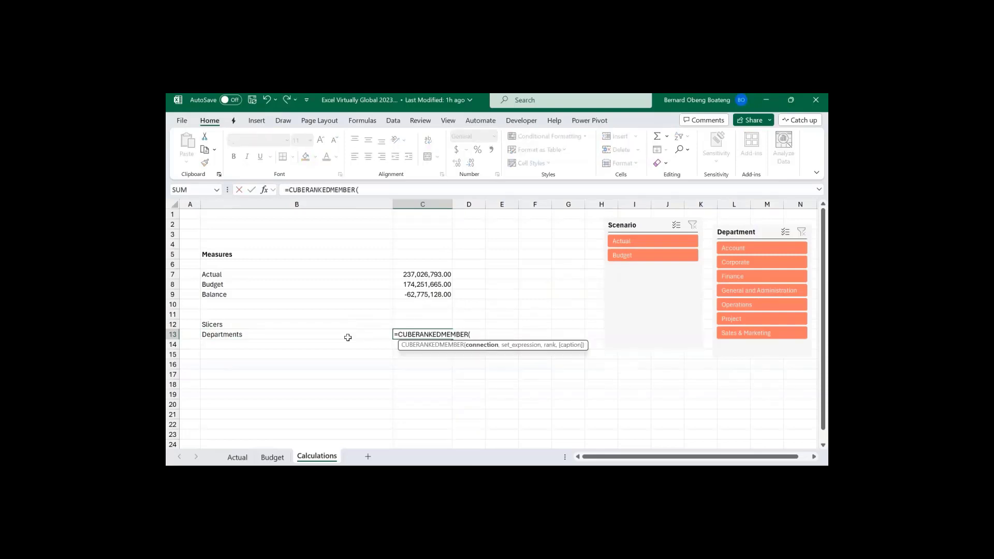
pyautogui.write('"')
pyautogui.press('Tab')
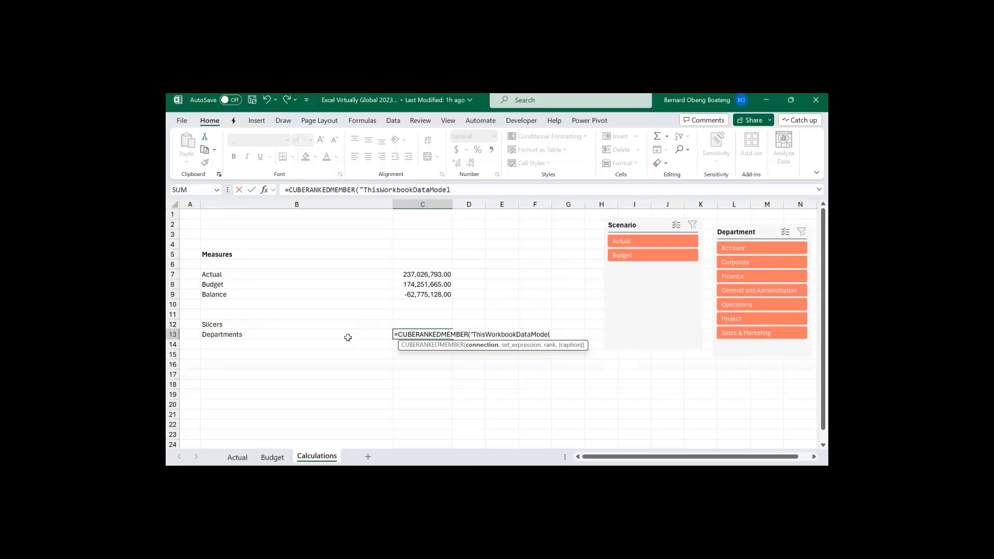
pyautogui.write(',sl')
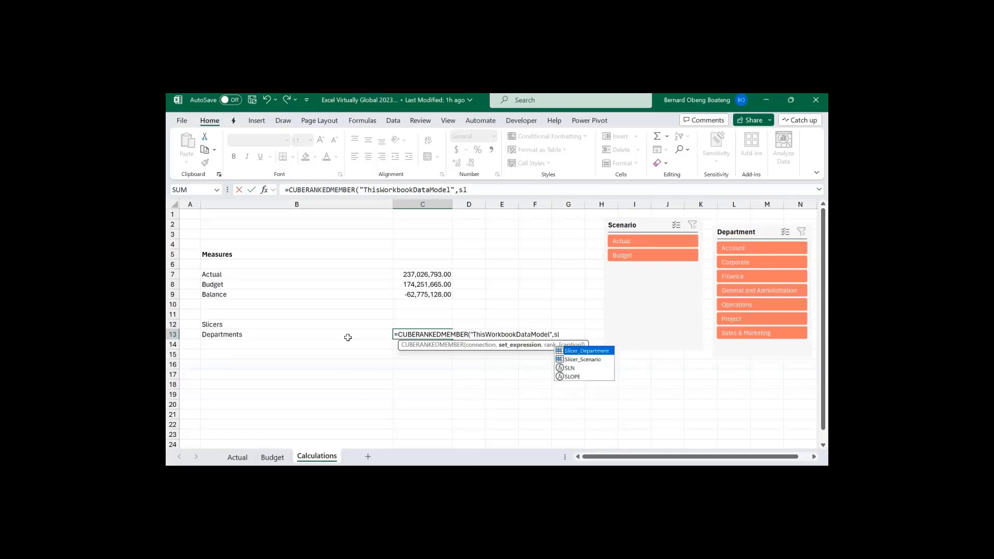
# - Complete the CUBERANKEDMEMBER formula in C13 with Slicer_Department as the set expression and rank 1
pyautogui.press('Tab')
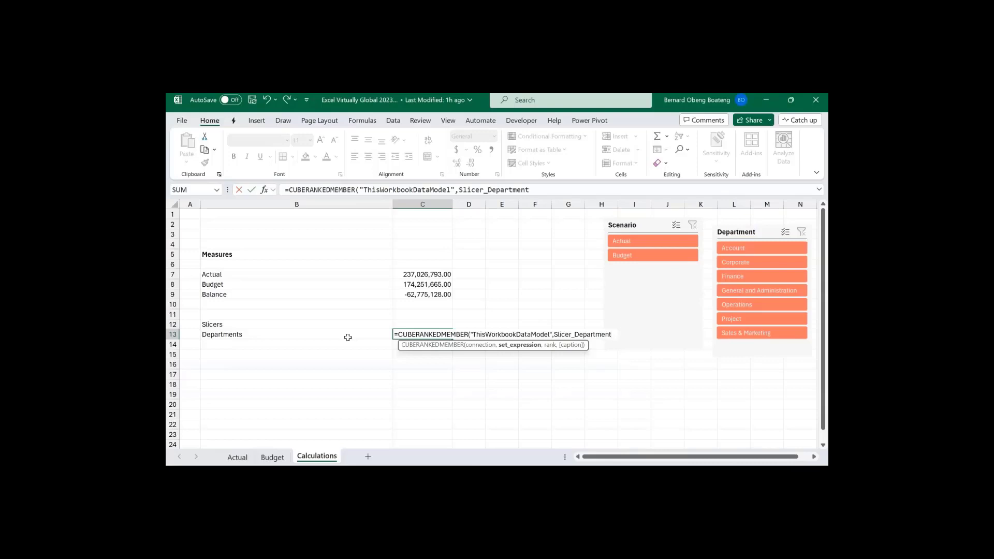
pyautogui.write(',1')
pyautogui.write(')')
pyautogui.press('Return')
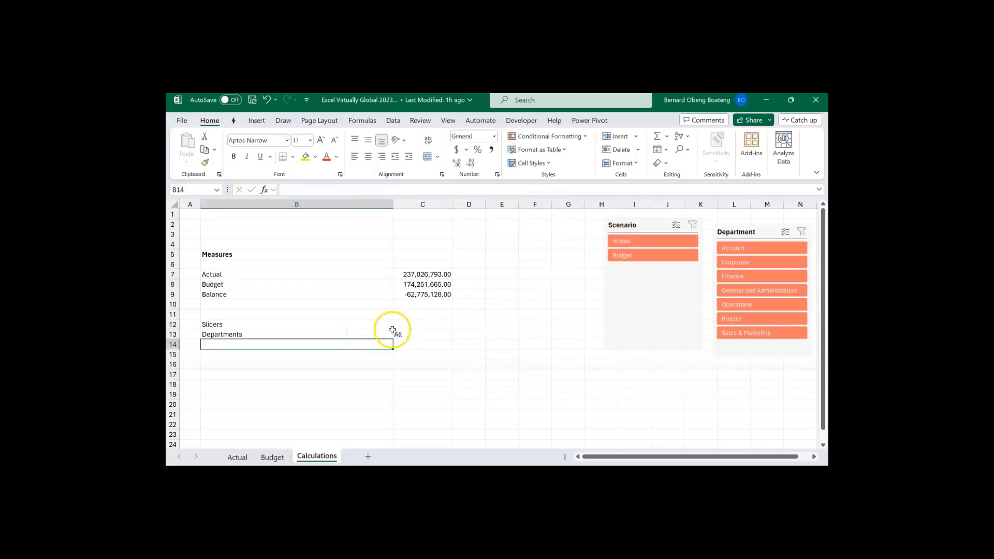
# - Test the C13 formula by filtering the Department slicer to Account and to Corporate, and clear the filter
pyautogui.click(738, 250)
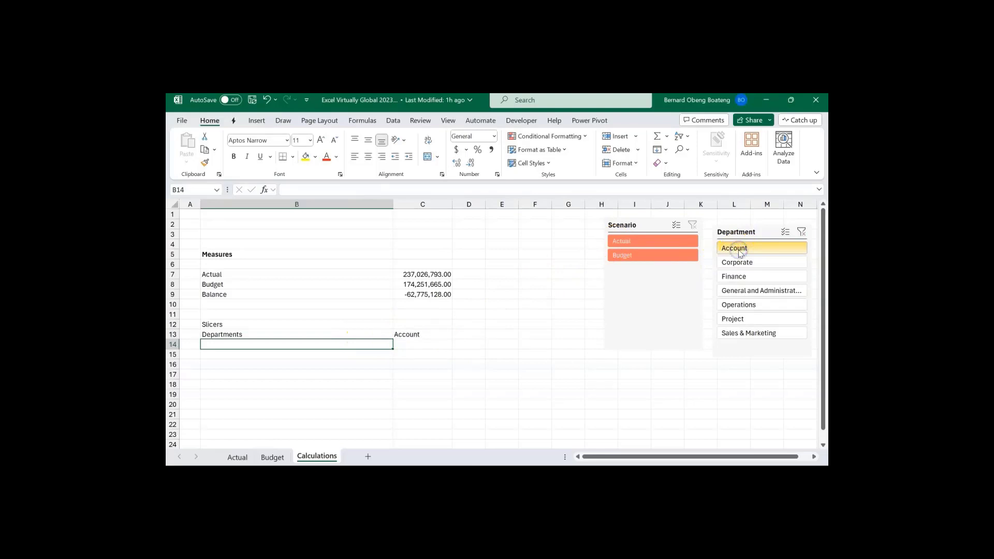
pyautogui.click(757, 264)
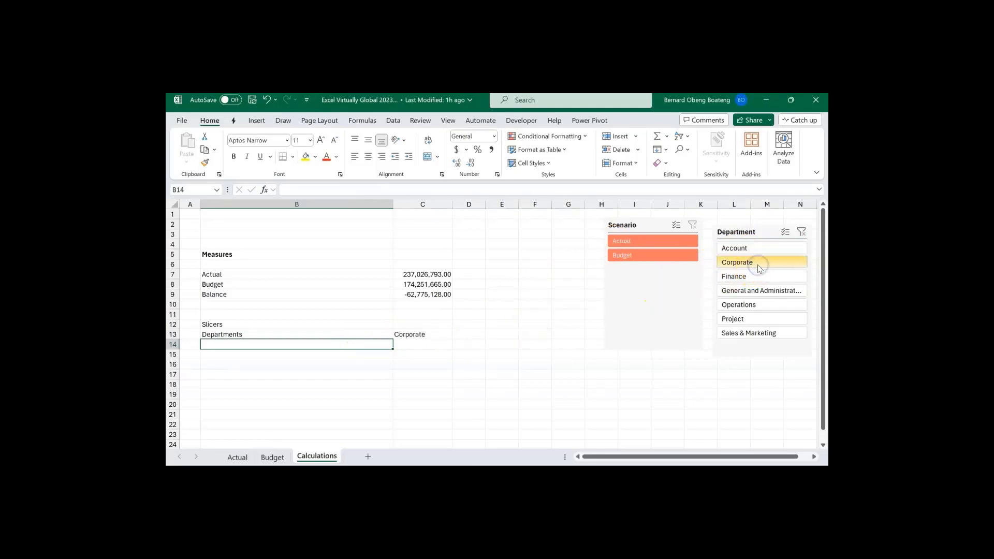
pyautogui.click(803, 233)
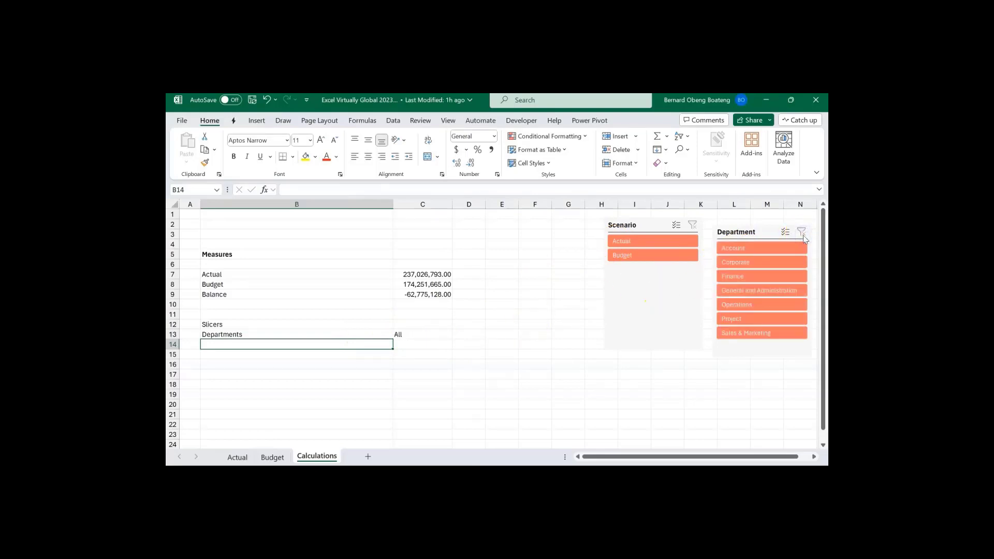
# - Add the label Scenario in B14 and enter =CUBERANKEDMEMBER("ThisWorkbookDataModel",Slicer_Department,1) in C14
pyautogui.write('Scenario')
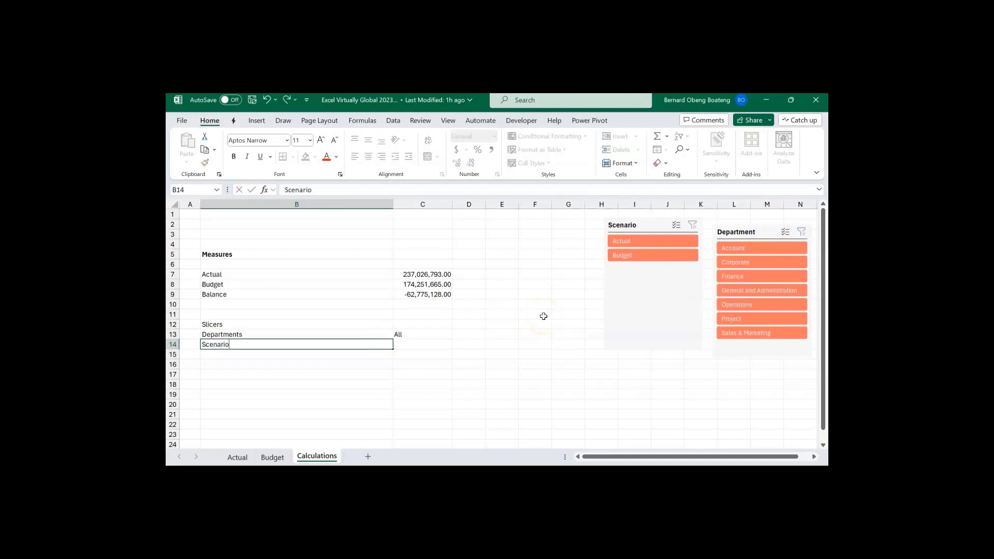
pyautogui.press('Tab')
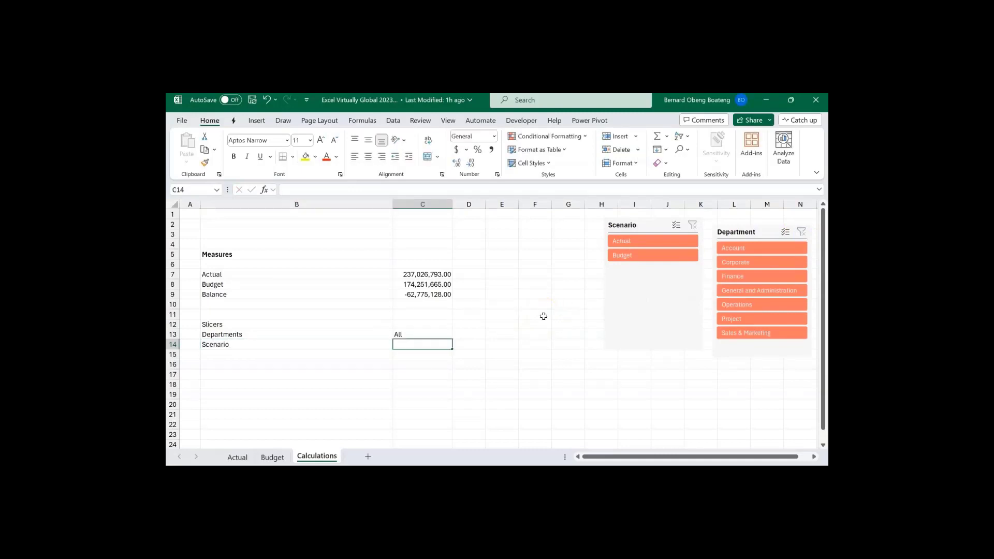
pyautogui.write('=CUBERANKEDMEMBER("ThisWorkbookDataModel",Slicer_Department,1)')
# - Replace Slicer_Department with Slicer_Scenario in the C14 formula
pyautogui.click(529, 190)
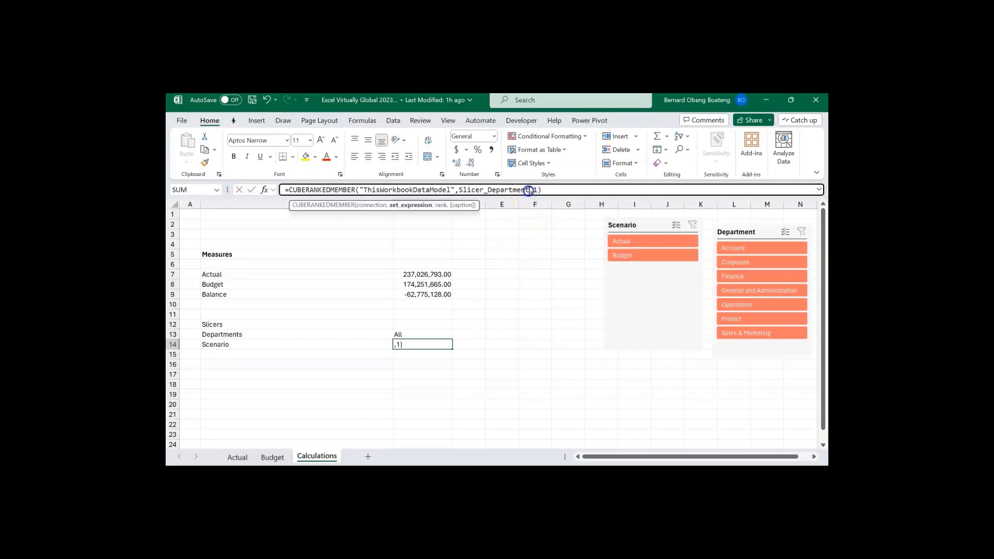
pyautogui.press('BackSpace')
pyautogui.press('BackSpace')
pyautogui.press('BackSpace')
pyautogui.press('BackSpace')
pyautogui.press('BackSpace')
pyautogui.press('BackSpace')
pyautogui.press('BackSpace')
pyautogui.press('BackSpace')
pyautogui.press('BackSpace')
pyautogui.press('BackSpace')
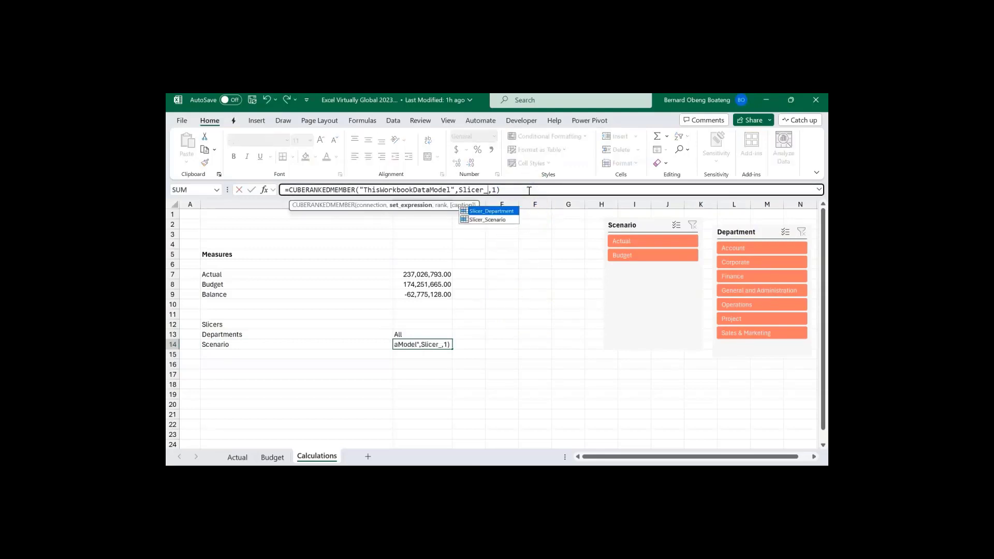
pyautogui.press('Down')
pyautogui.press('Tab')
pyautogui.press('Return')
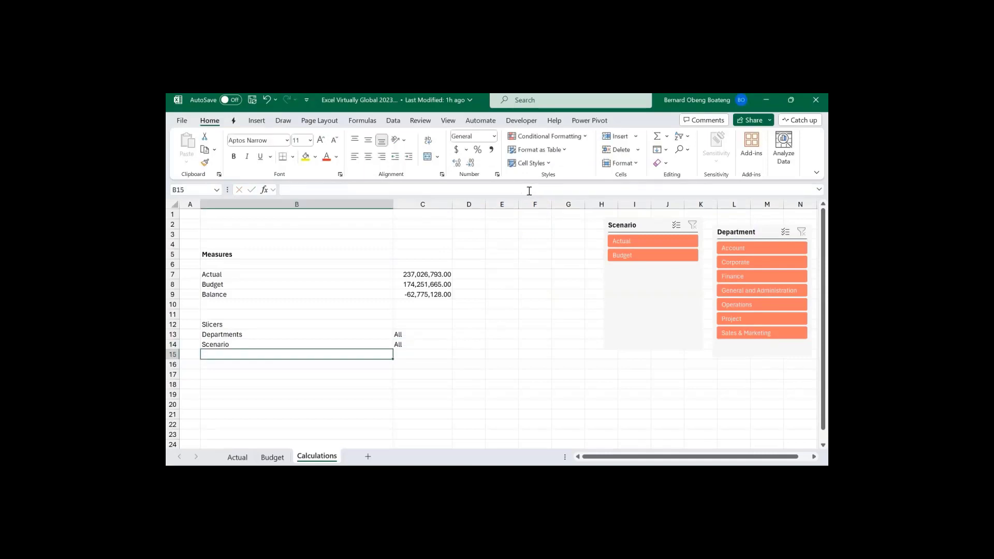
# - Filter the Scenario slicer to Actual and the Department slicer to Corporate
pyautogui.click(682, 240)
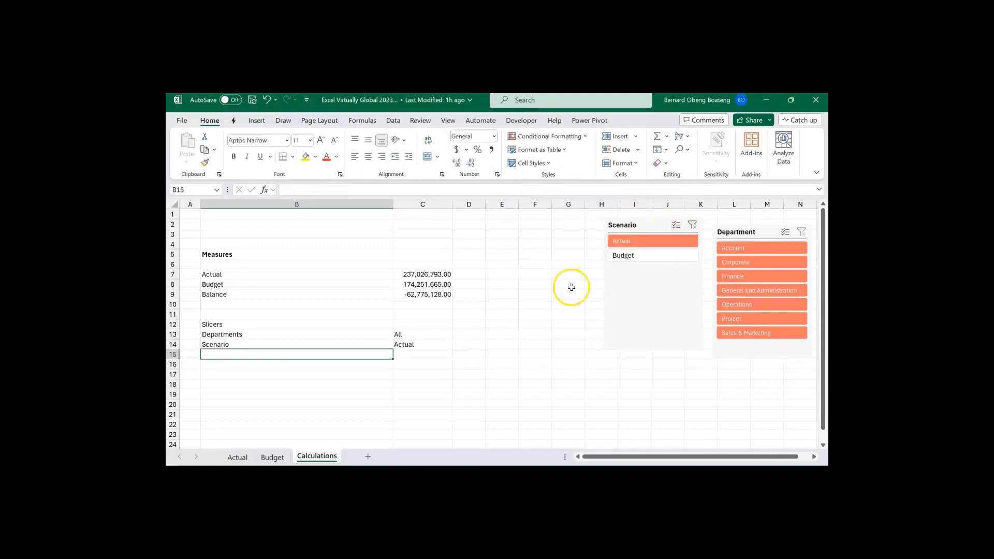
pyautogui.click(735, 262)
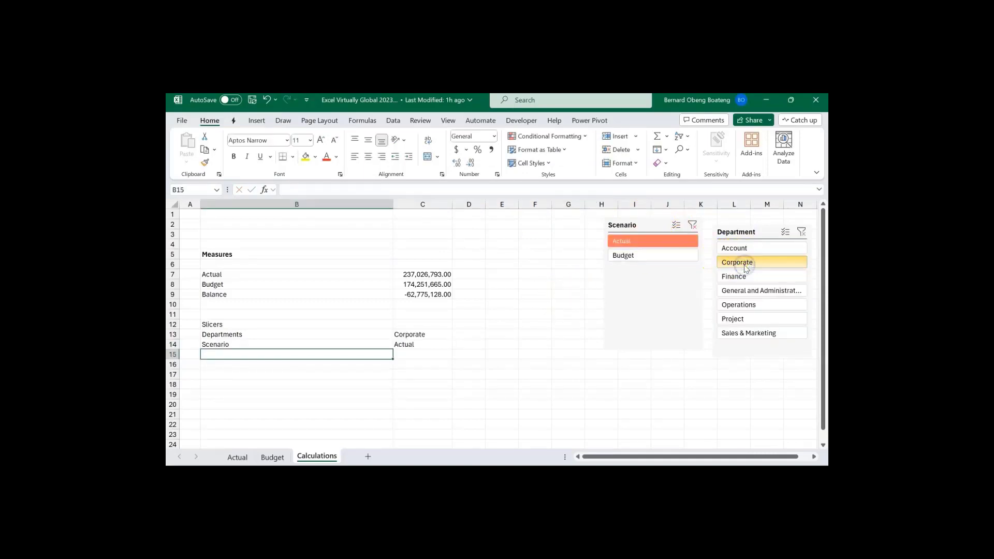
# - Change the label in B13 to Department Selected and the label in B14 to Scenario Selected
pyautogui.doubleClick(336, 336)
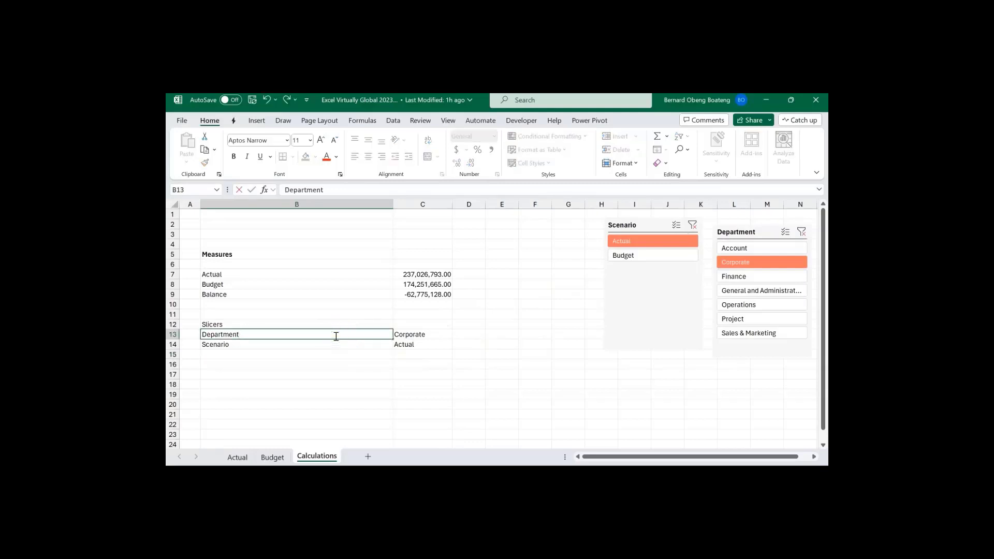
pyautogui.write('Selected')
pyautogui.press('Return')
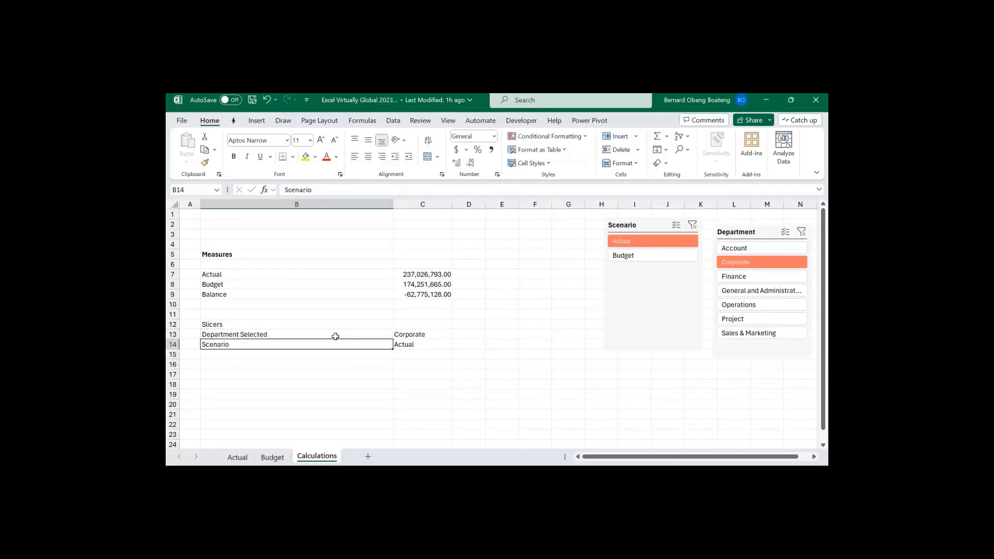
pyautogui.press('Up')
pyautogui.press('Up')
pyautogui.doubleClick(332, 343)
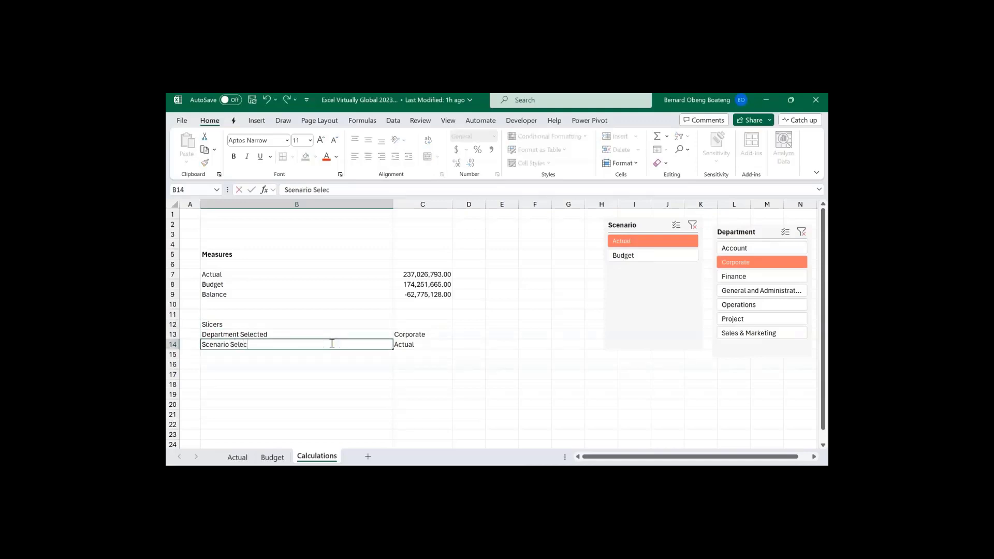
pyautogui.press('Return')
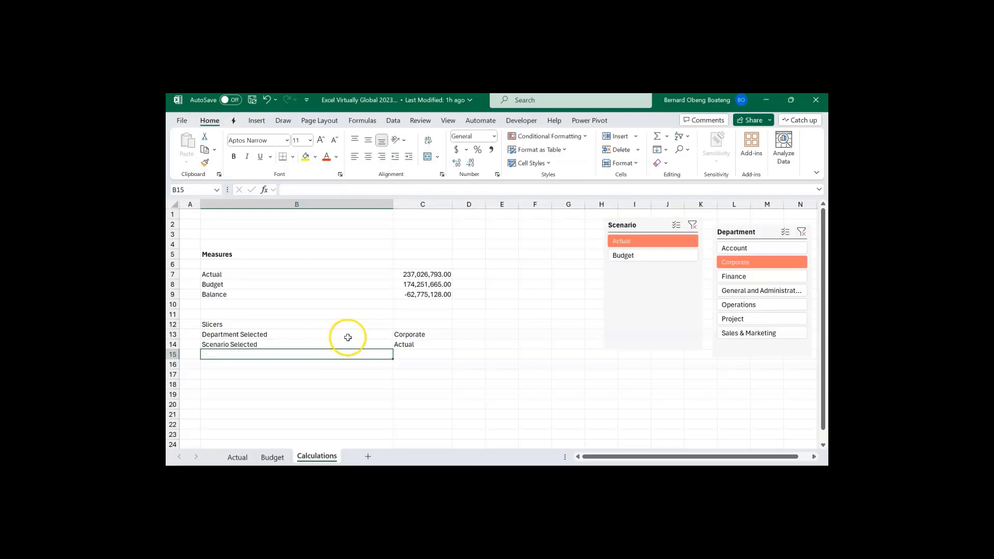
# - Create named ranges from the selection B13:C14, using the labels in the left column as names
pyautogui.click(349, 337)
pyautogui.moveTo(348, 338); pyautogui.dragTo(412, 343)
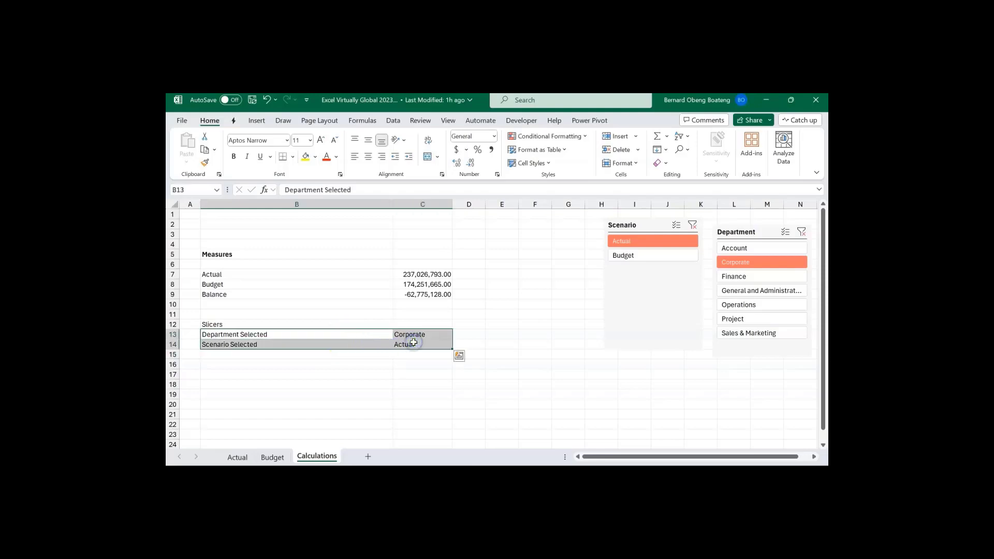
pyautogui.click(362, 121)
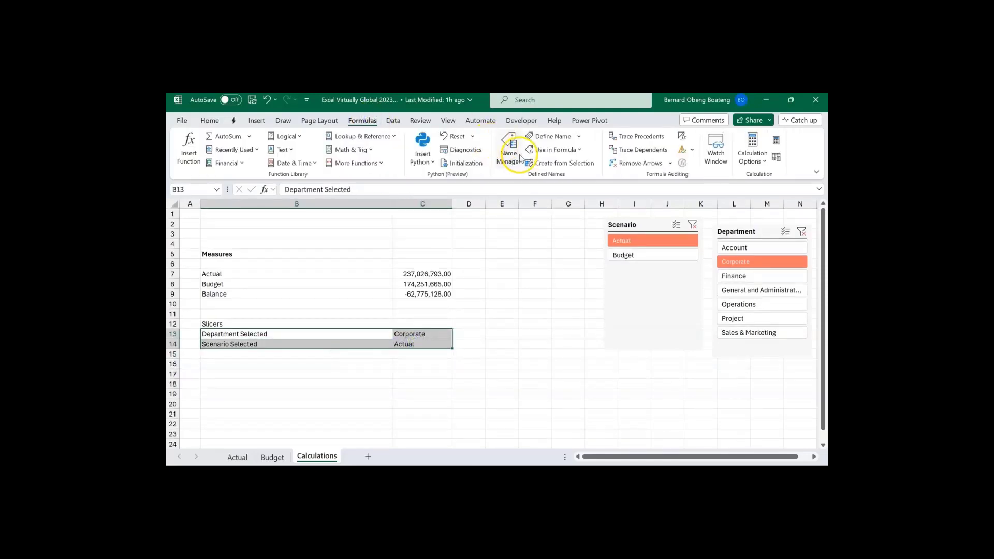
pyautogui.click(550, 164)
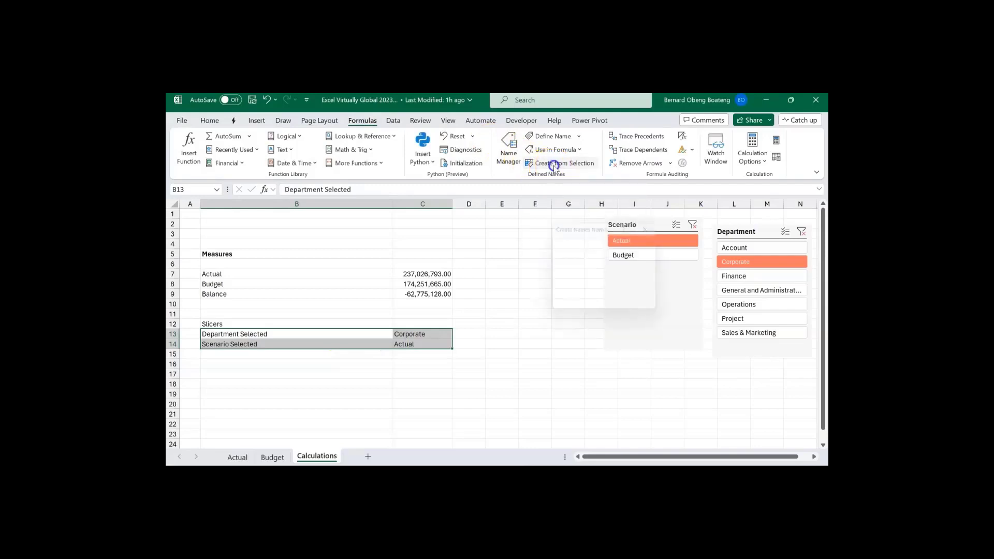
pyautogui.click(563, 254)
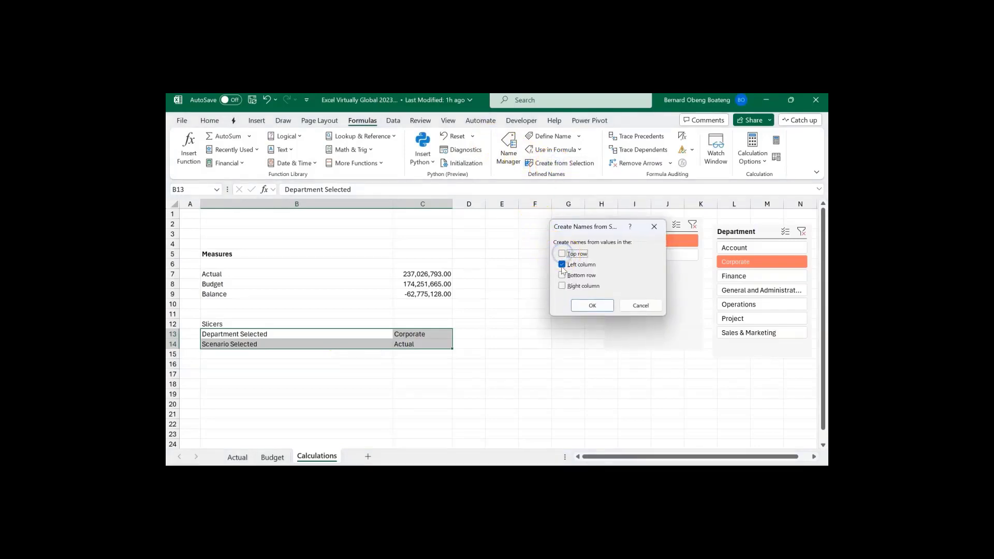
pyautogui.click(587, 311)
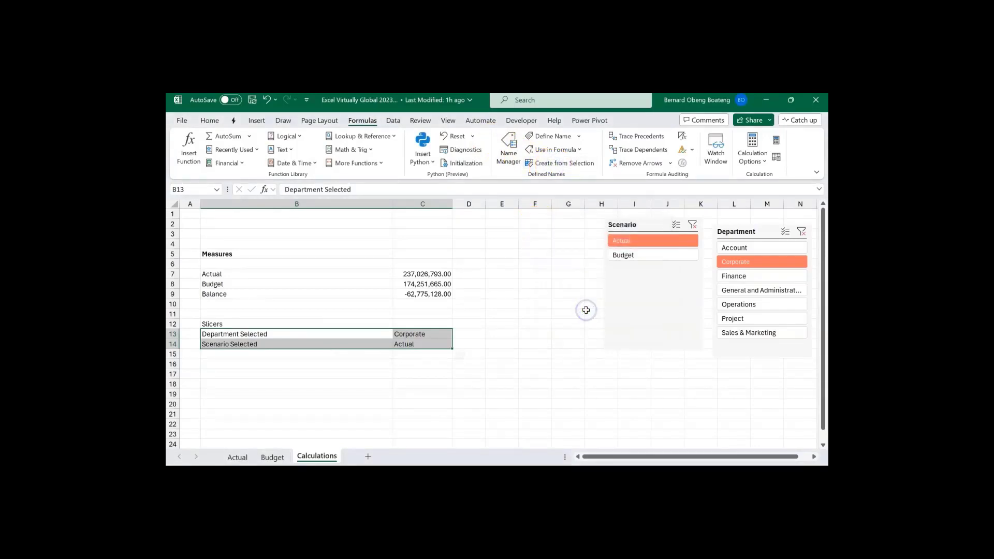
# - Try referencing the new name in C16 with the formula =Department_Selected
pyautogui.click(415, 366)
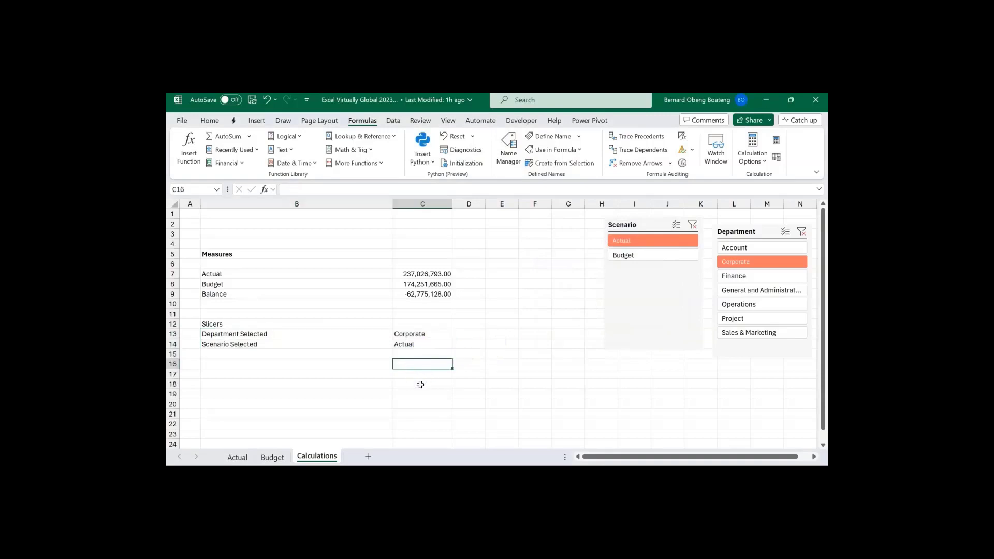
pyautogui.write('=Department_Selected')
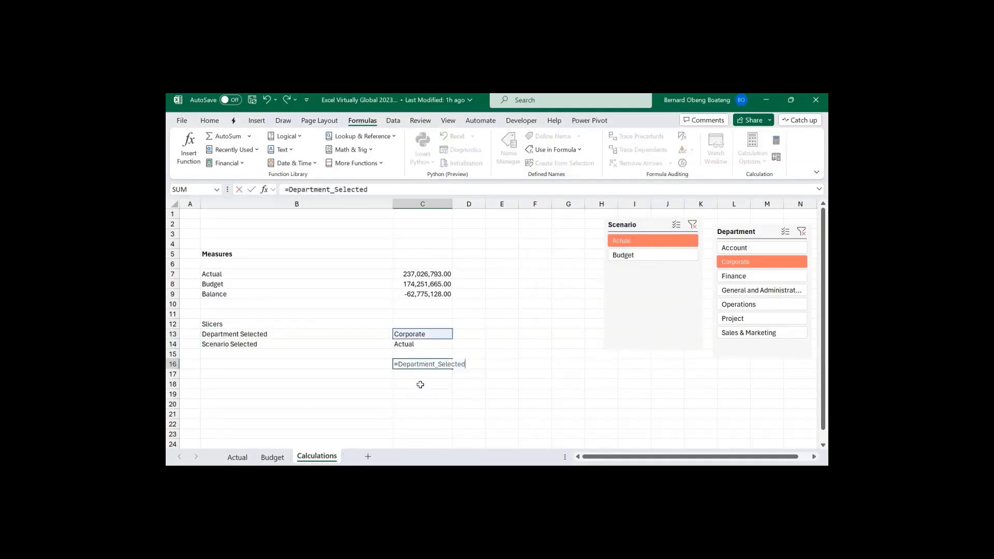
pyautogui.click(423, 334)
pyautogui.press('Escape')
# - Add Slicer_Department as the second member expression of the Actual CUBEVALUE formula in C7
pyautogui.doubleClick(423, 274)
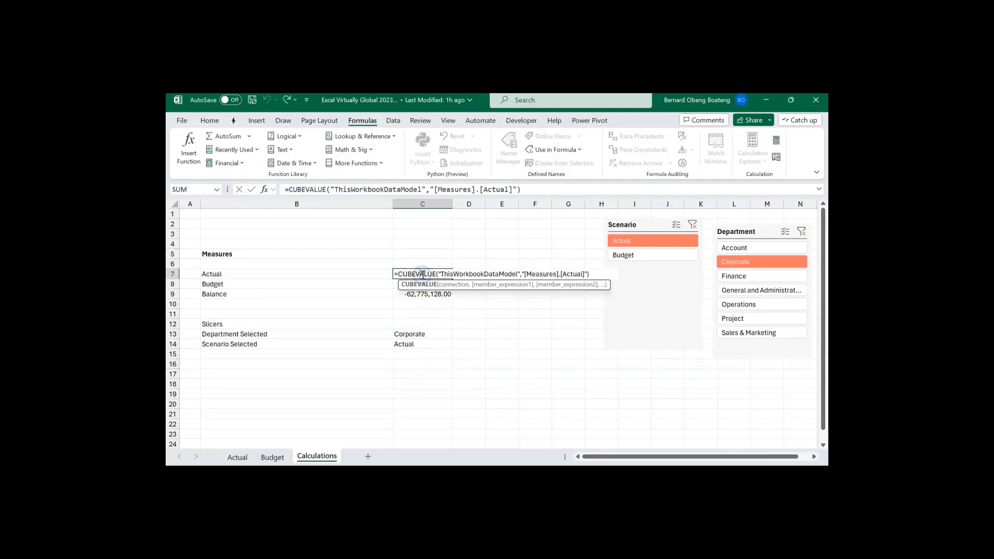
pyautogui.click(548, 189)
pyautogui.press('BackSpace')
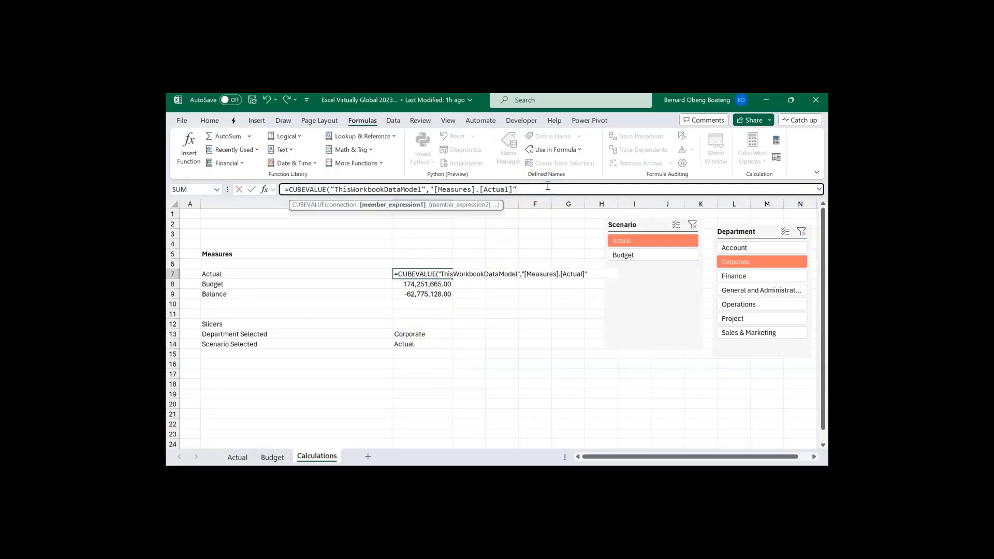
pyautogui.write(',sl')
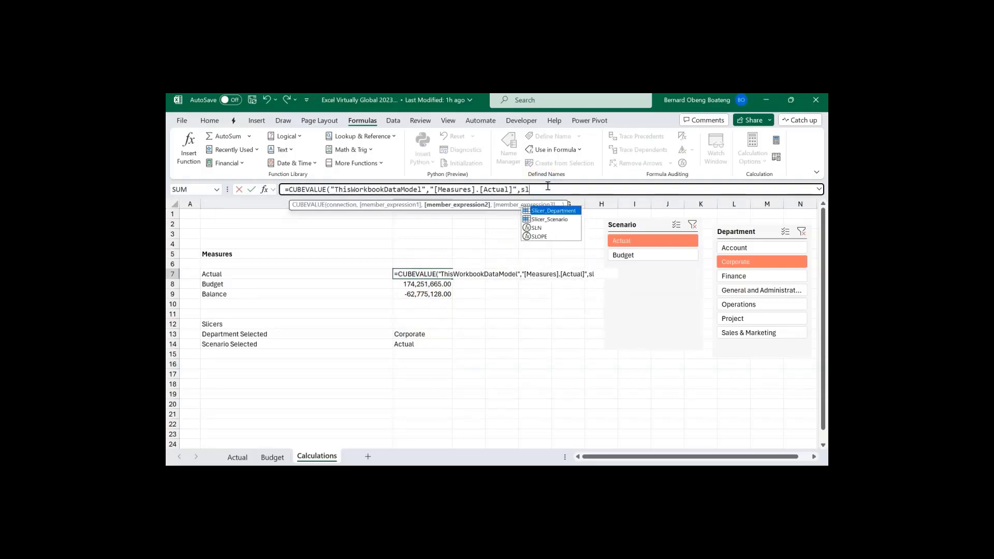
pyautogui.press('Tab')
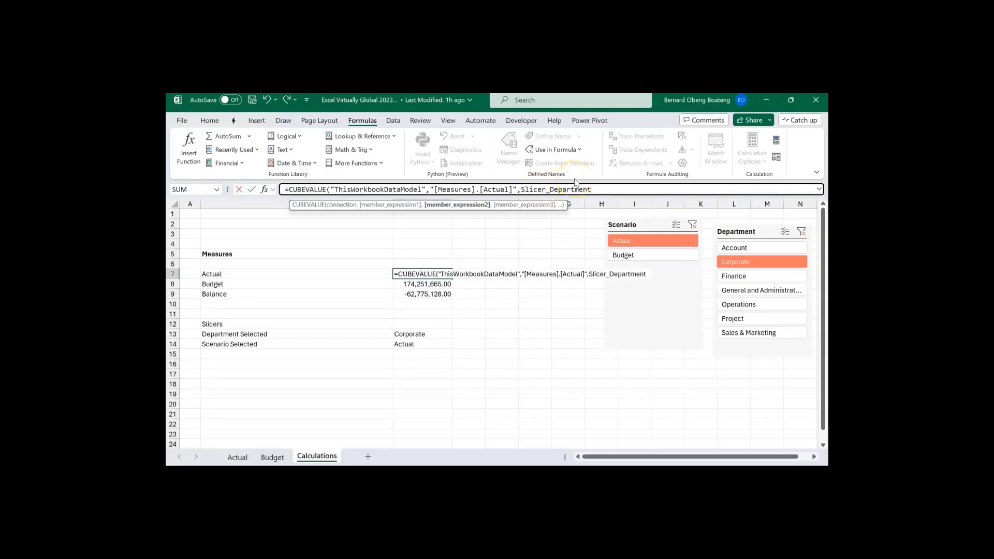
pyautogui.write(')')
pyautogui.press('Return')
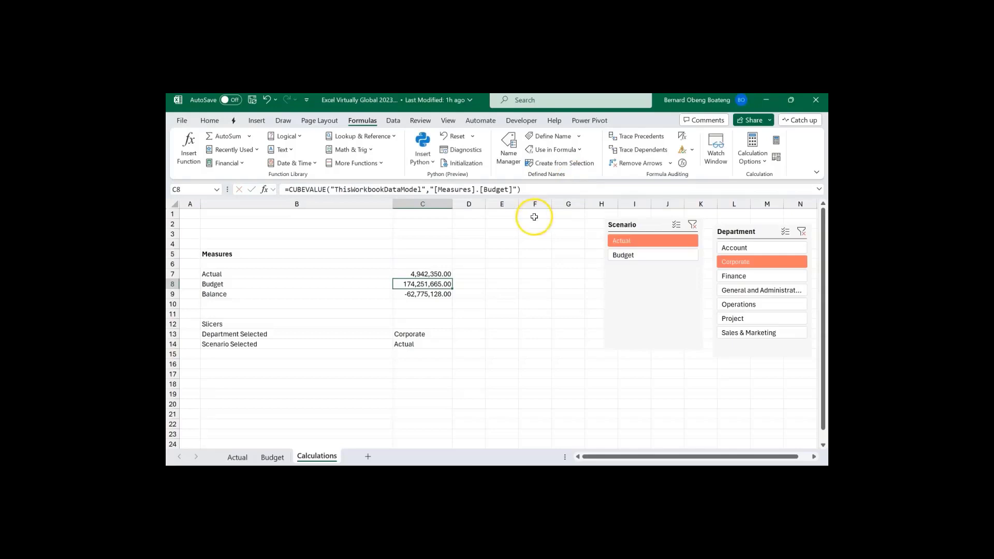
# - Add Slicer_Department as the second member expression of the Budget CUBEVALUE formula in C8
pyautogui.click(564, 189)
pyautogui.press('BackSpace')
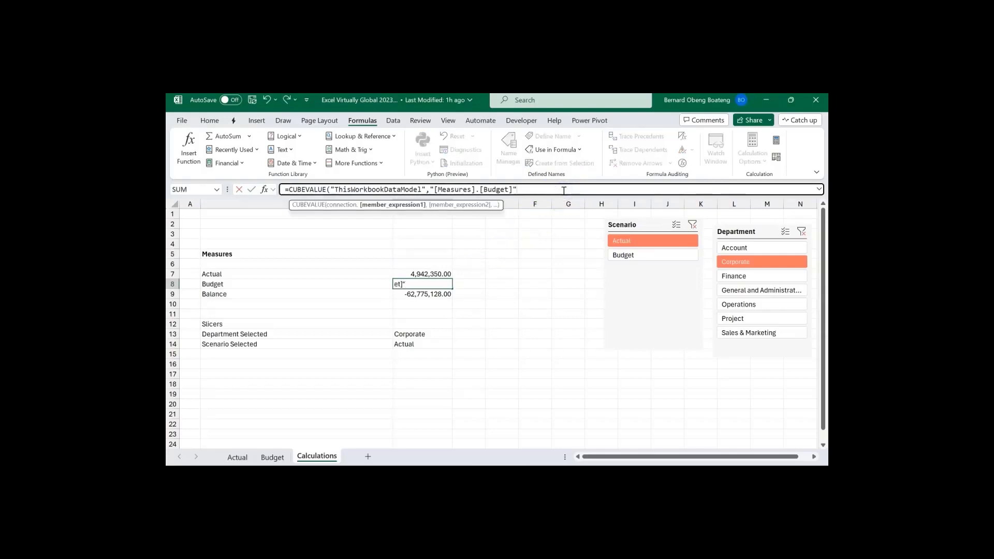
pyautogui.write(',sl')
pyautogui.press('Tab')
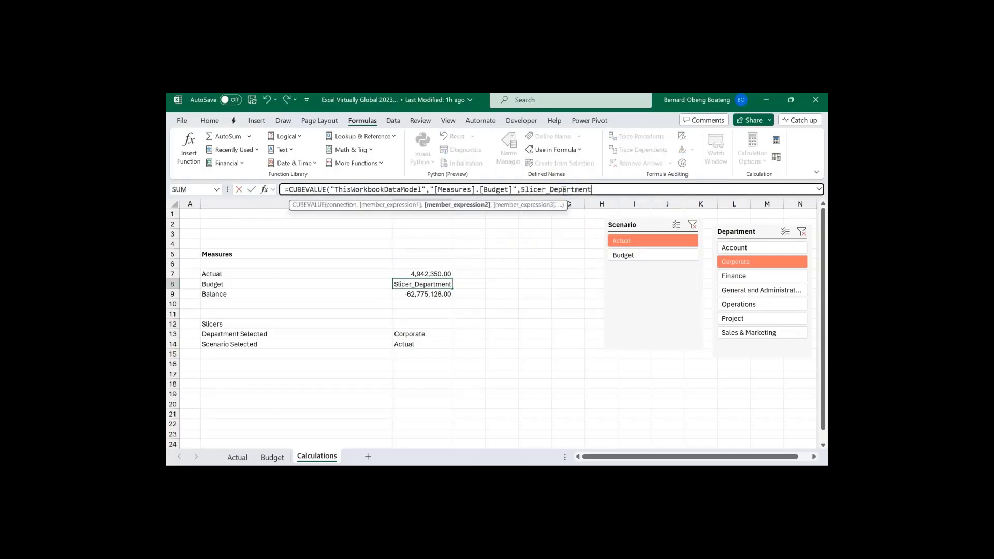
pyautogui.write(')')
pyautogui.press('Return')
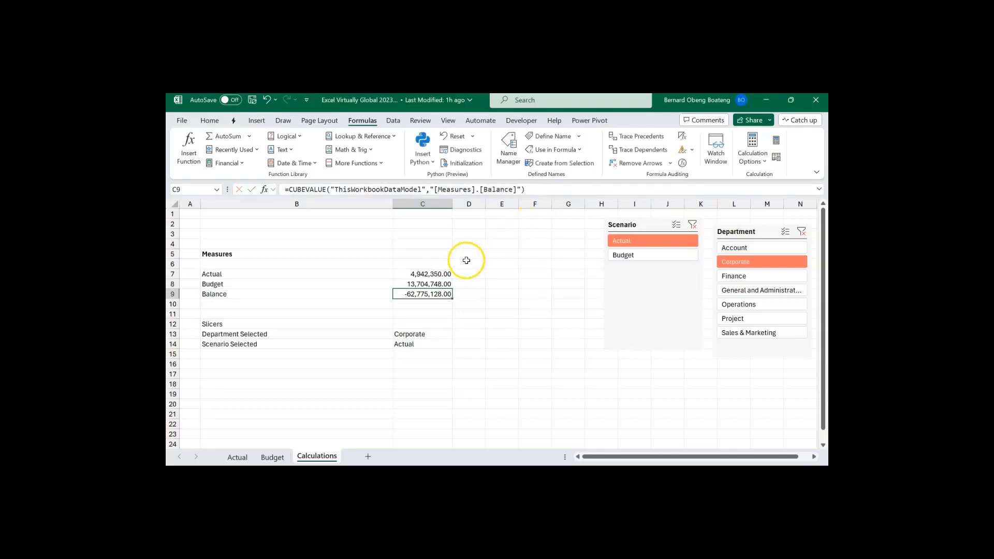
# - Add Slicer_Department as the second member expression of the Balance CUBEVALUE formula in C9
pyautogui.click(564, 190)
pyautogui.press('BackSpace')
pyautogui.write(',sl')
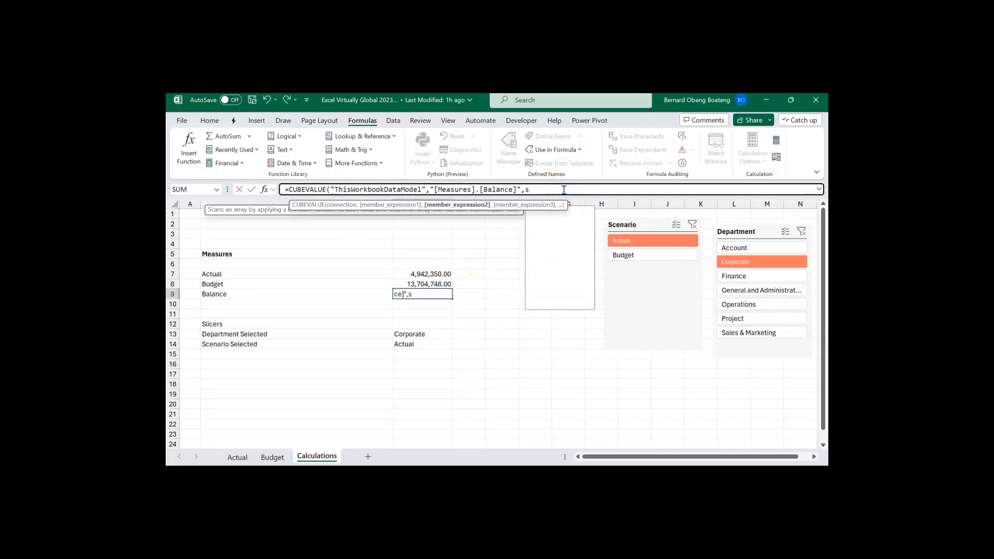
pyautogui.press('Tab')
pyautogui.write(')')
pyautogui.press('Return')
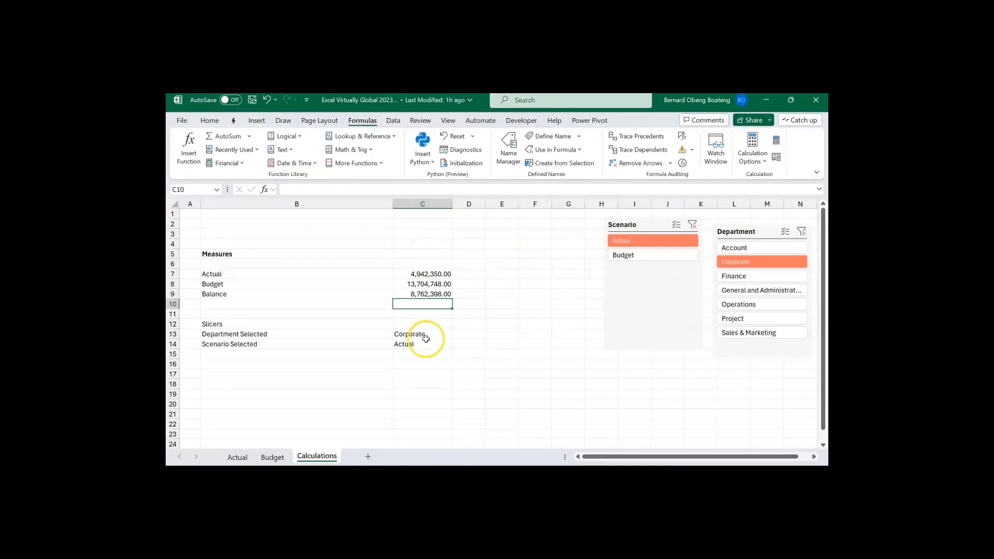
# - Make the Slicers heading in B12 bold
pyautogui.click(347, 335)
pyautogui.click(404, 335)
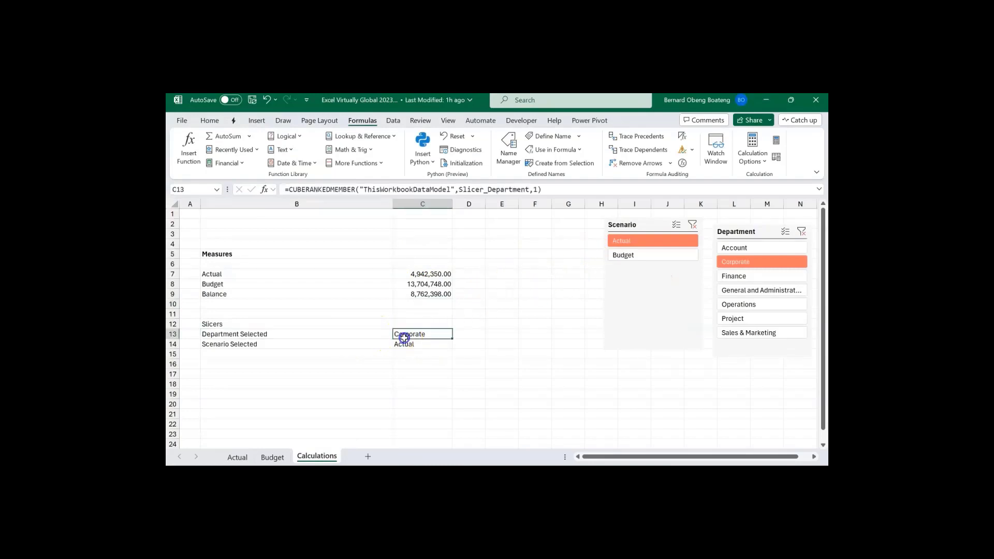
pyautogui.click(309, 326)
pyautogui.hotkey('ctrl', 'b')
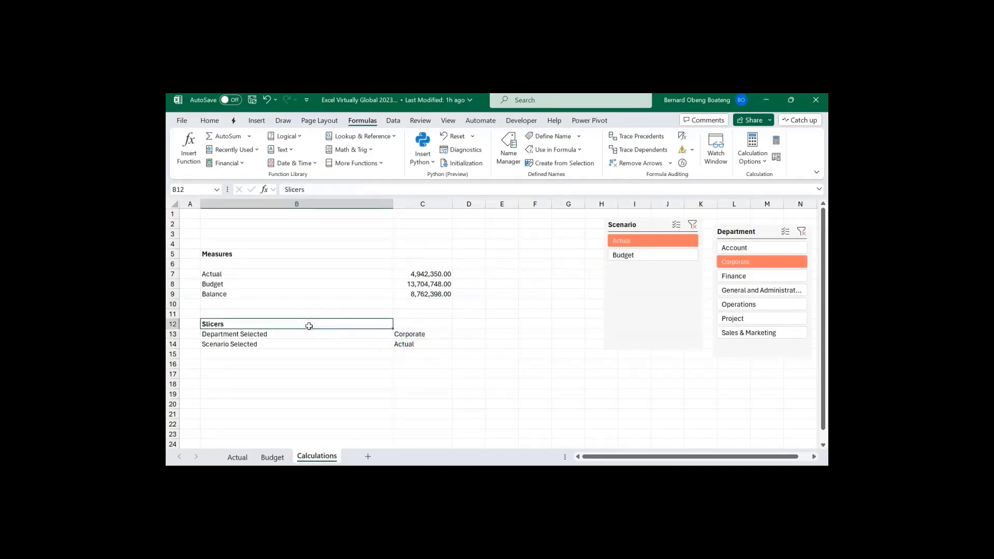
# - Add a bold Cubesets heading in B17 of the Calculations sheet
pyautogui.click(291, 376)
pyautogui.write('Cubesets')
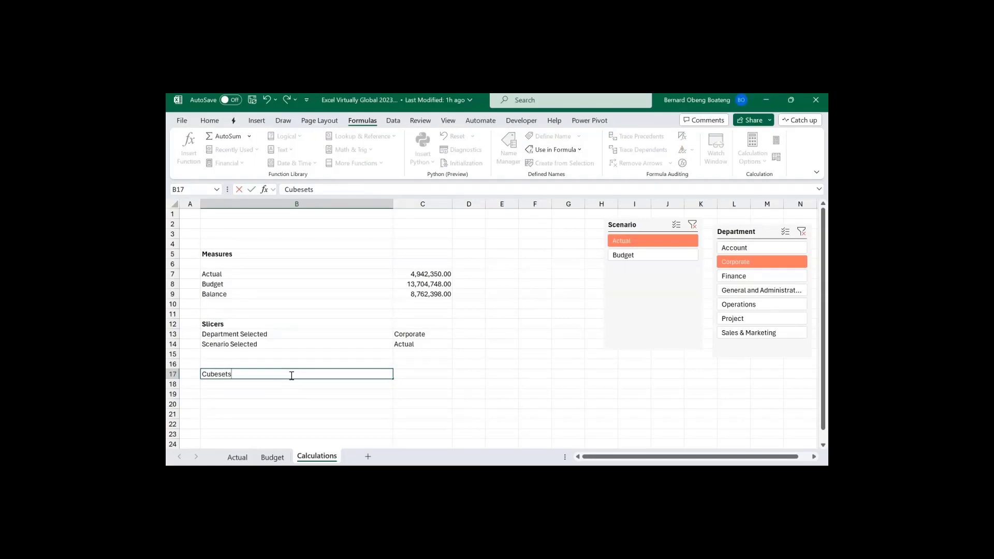
pyautogui.hotkey('ctrl', 'Return')
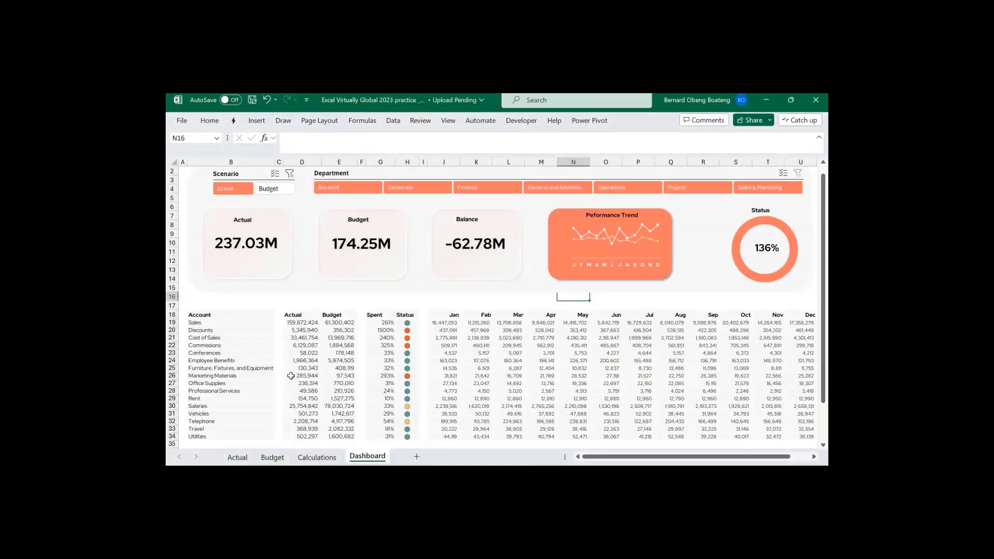
# - Examine the Account list and the monthly columns of the finished Dashboard sheet
pyautogui.click(247, 325)
pyautogui.moveTo(248, 324); pyautogui.dragTo(240, 433)
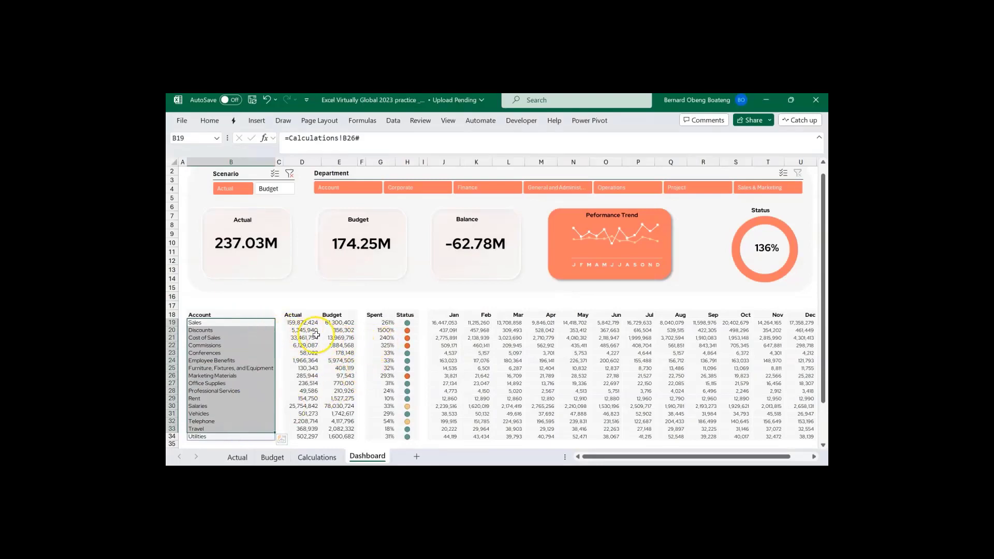
pyautogui.click(440, 317)
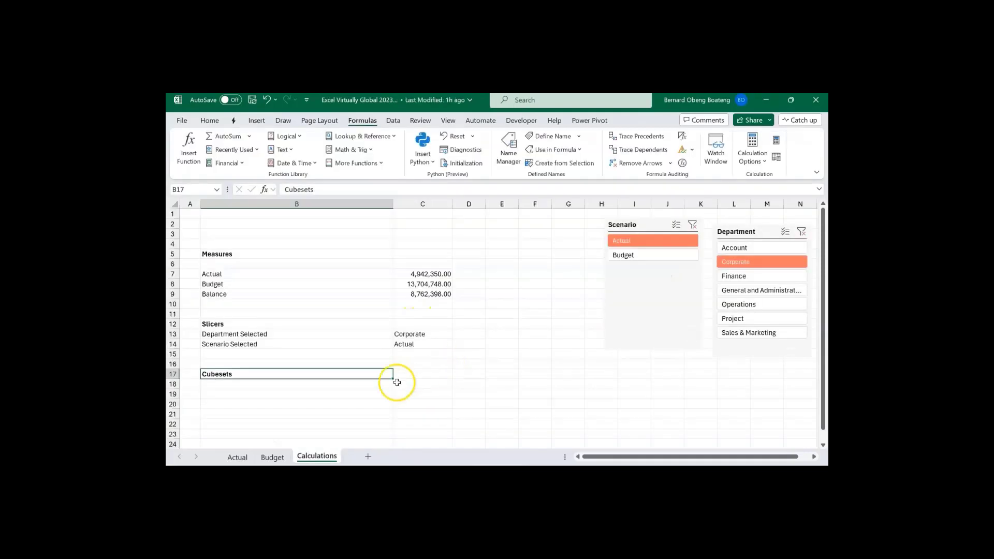
# - Label B19 under the Cubesets heading as Items in Accounts
pyautogui.click(366, 387)
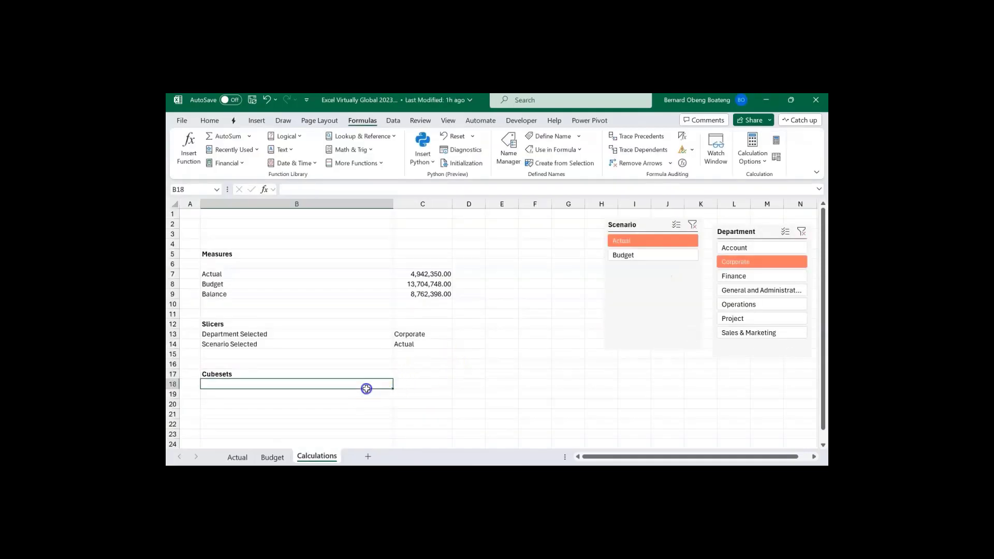
pyautogui.click(362, 395)
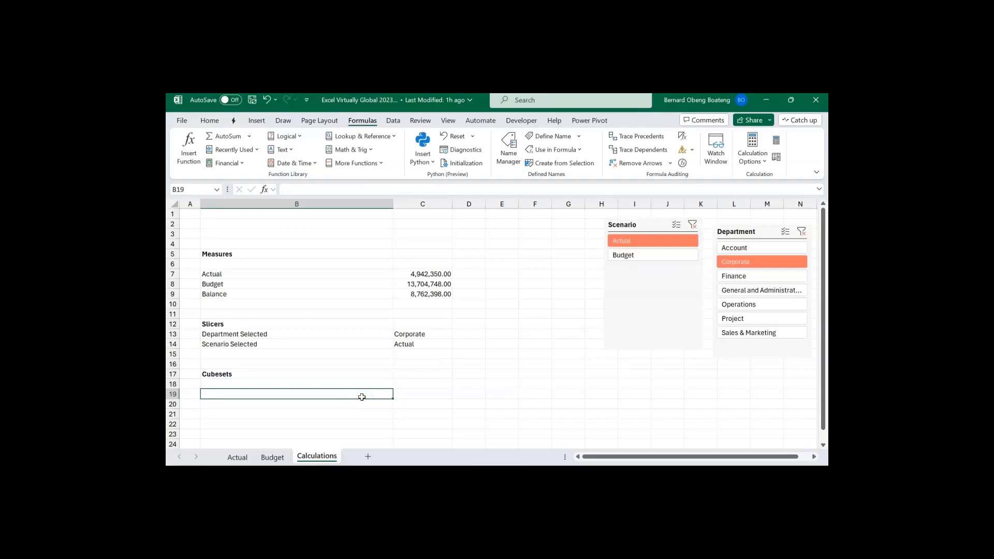
pyautogui.write('Items in')
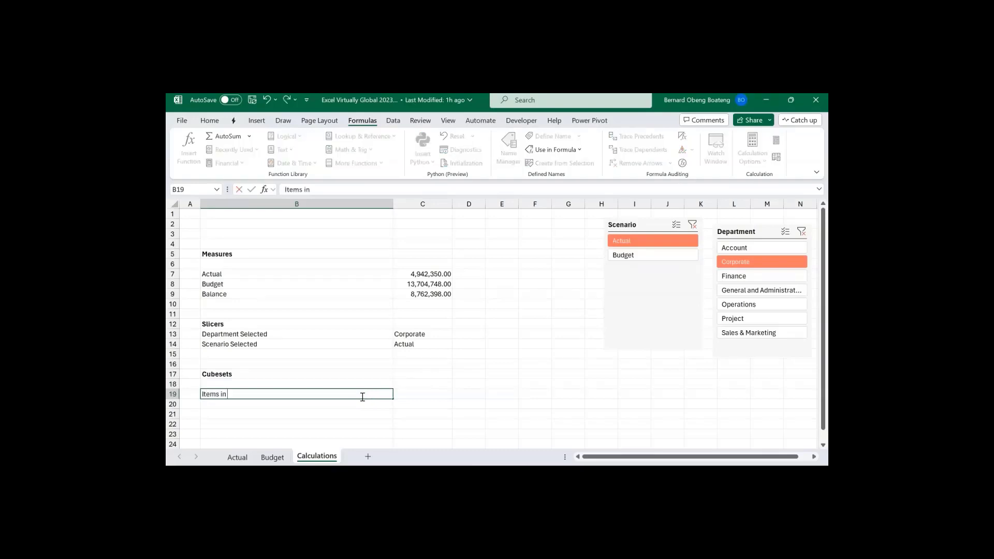
pyautogui.write(' Accounts')
pyautogui.press('Tab')
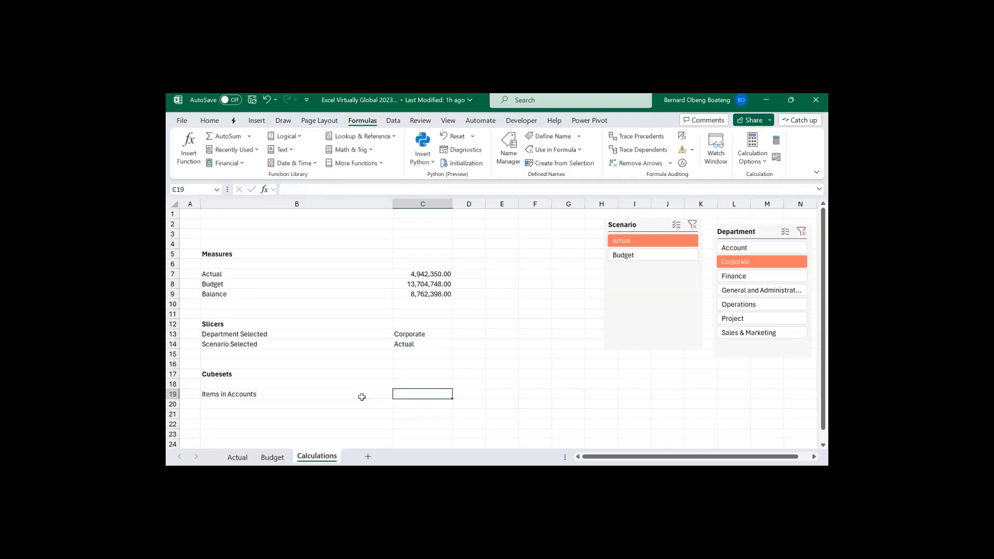
# - Start a CUBESET formula in C19 with "ThisWorkbookDataModel" as the connection
pyautogui.write('=cub')
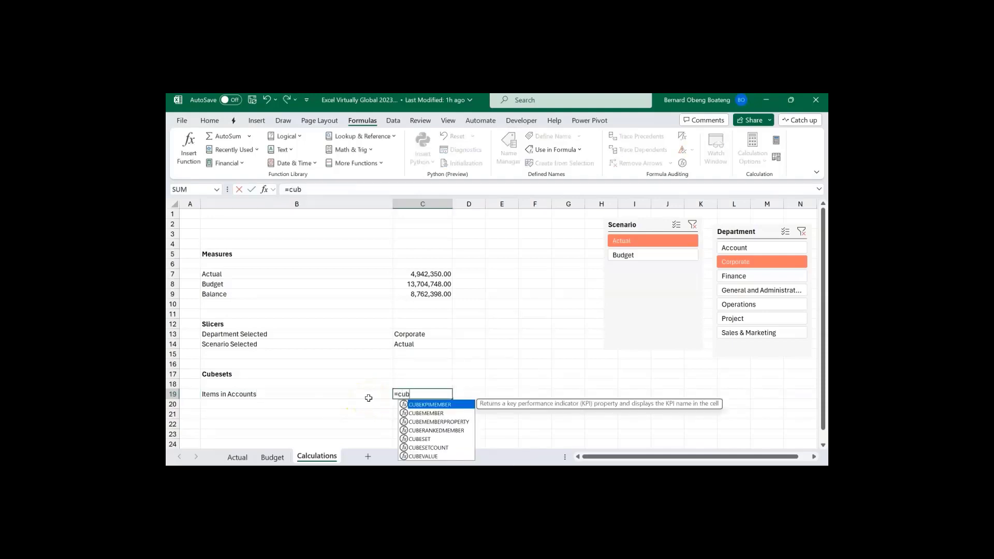
pyautogui.press('Down')
pyautogui.press('Down')
pyautogui.press('Down')
pyautogui.press('Down')
pyautogui.press('Tab')
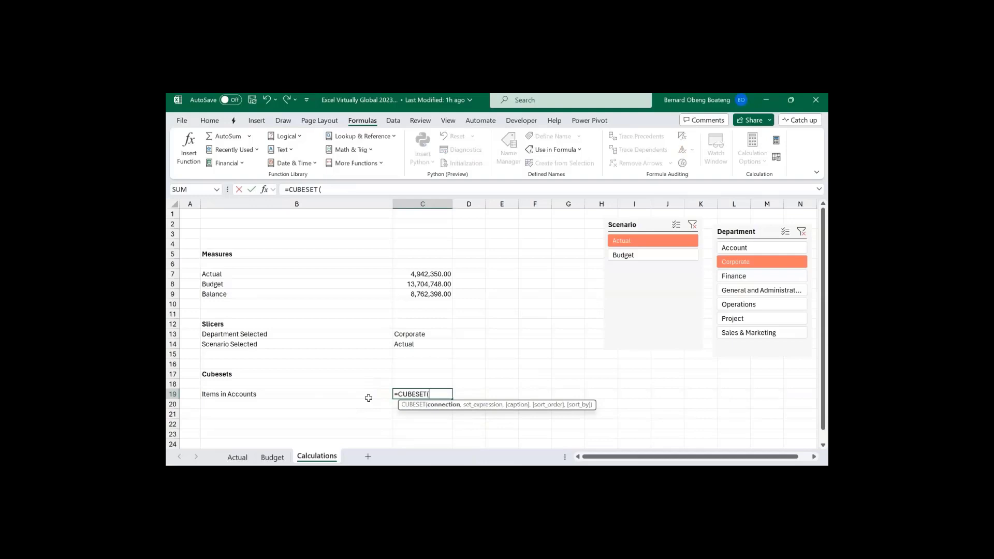
pyautogui.write('"')
pyautogui.press('Tab')
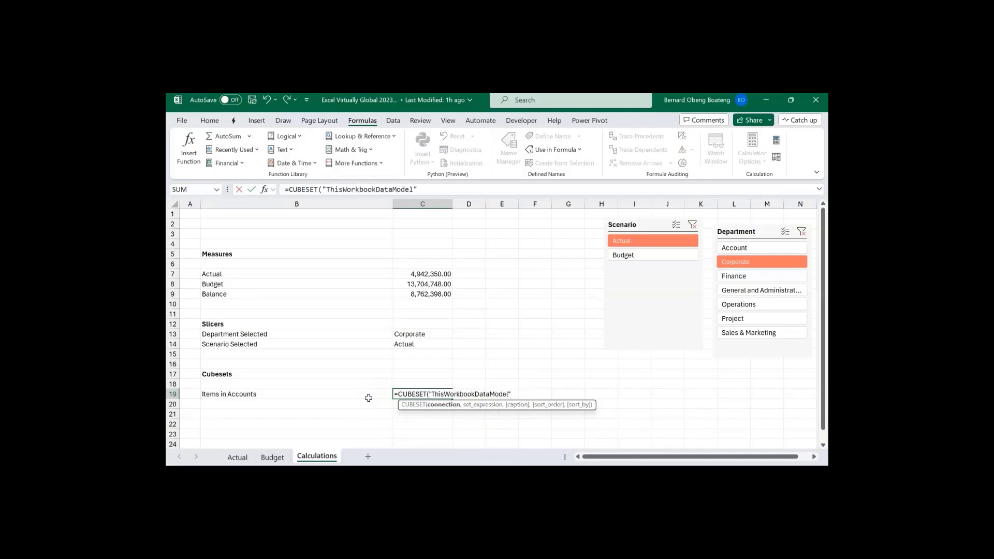
# - Give the CUBESET formula in C19 the set expression "[Accounts].[AccountName].children"
pyautogui.write(',"')
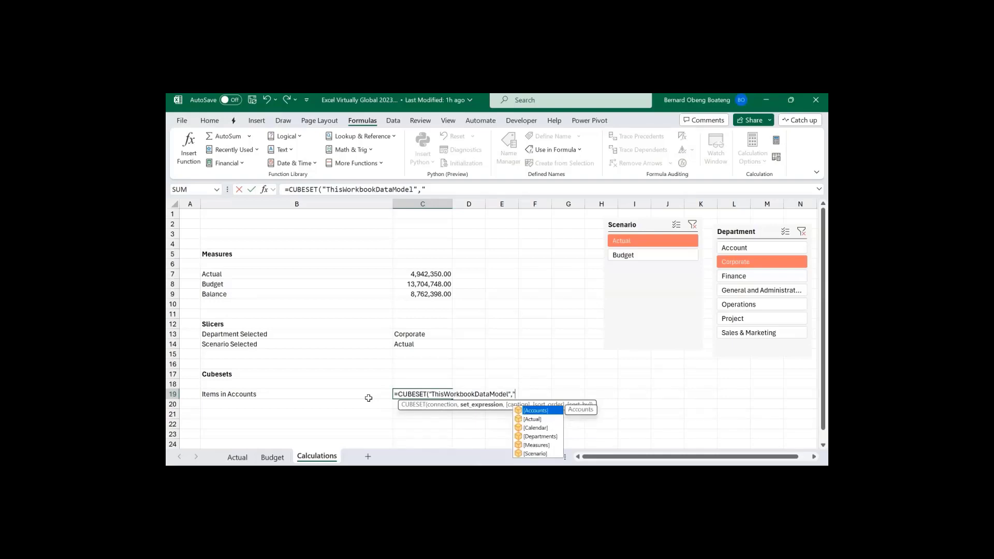
pyautogui.press('Tab')
pyautogui.write('.')
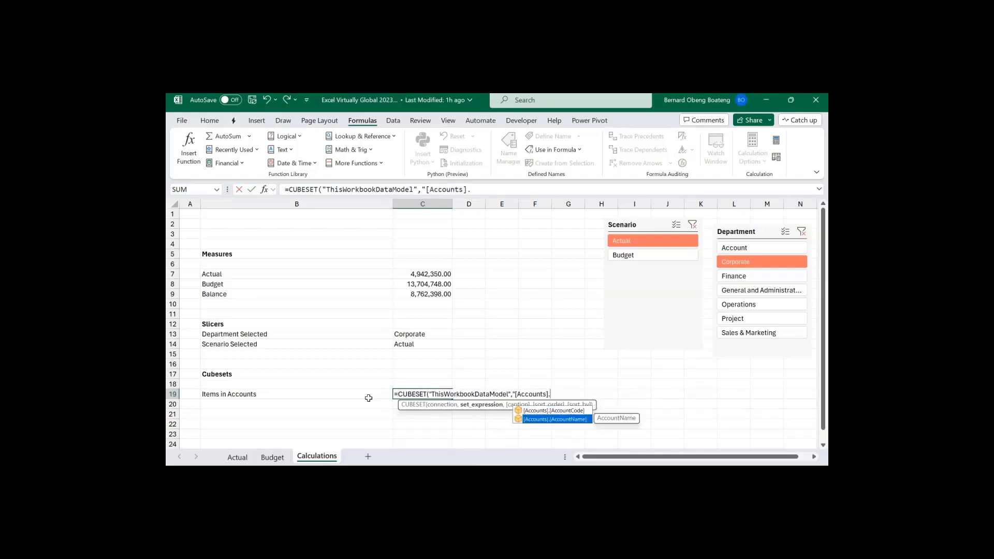
pyautogui.press('Tab')
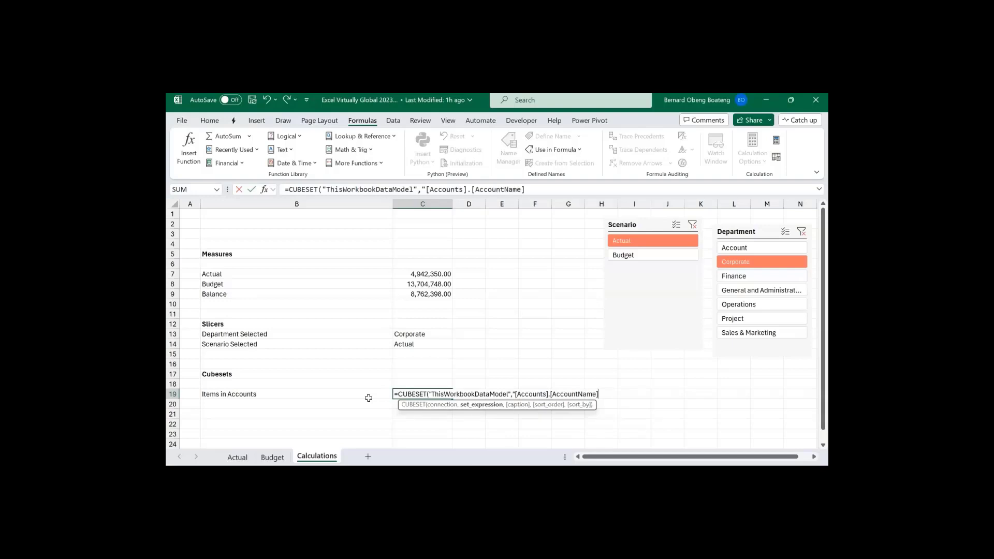
pyautogui.write('.children')
pyautogui.write('",')
# - Add the caption "Items in Account" to the CUBESET formula in C19 and complete the formula
pyautogui.click(646, 394)
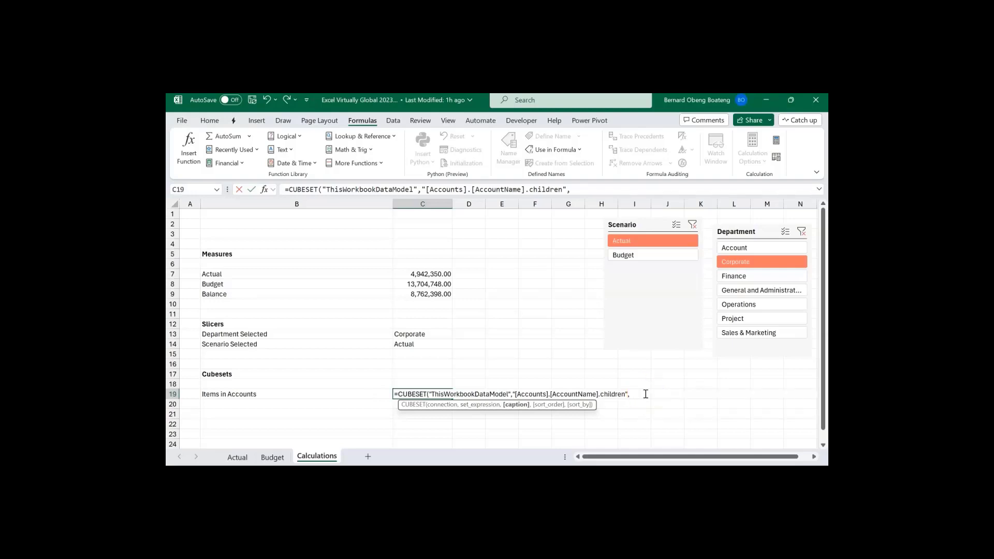
pyautogui.write('"Items in Account')
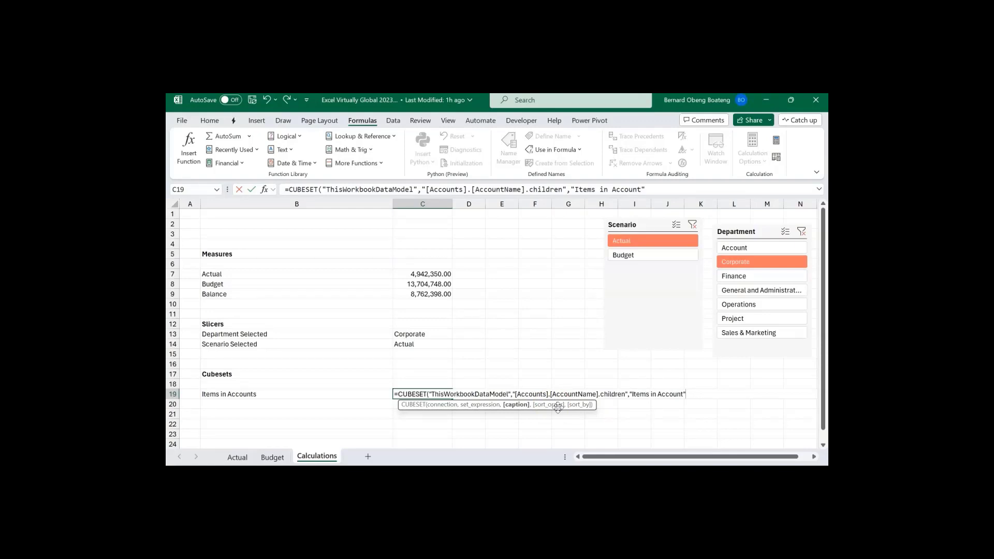
pyautogui.press('Return')
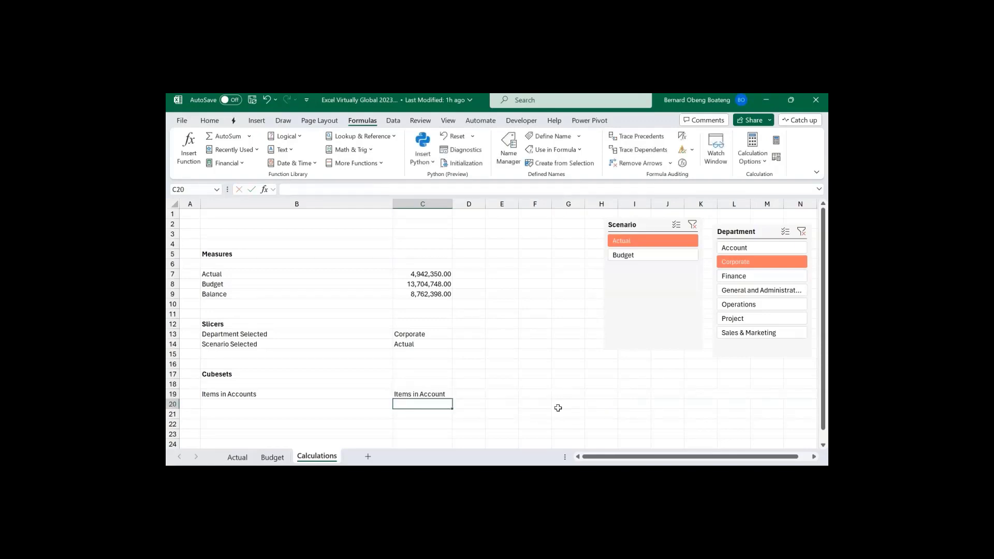
pyautogui.press('Up')
pyautogui.press('Left')
pyautogui.press('Right')
pyautogui.click(392, 403)
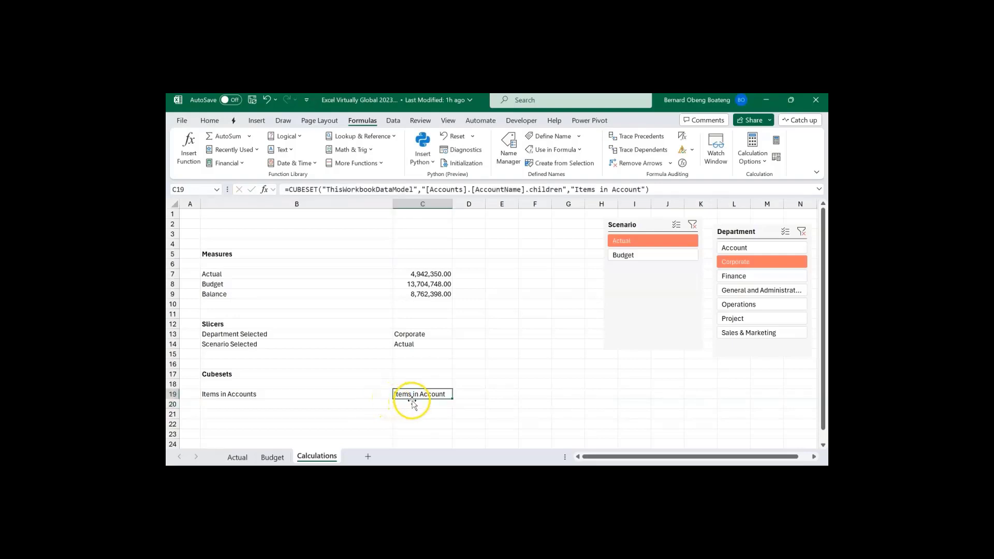
# - Label B20 below Items in Accounts as Count Accounts
pyautogui.click(372, 405)
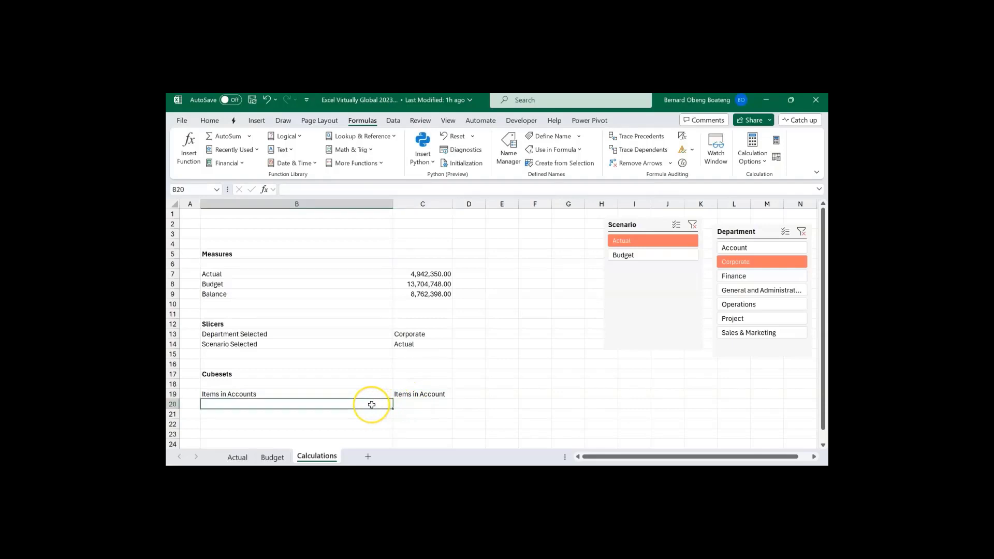
pyautogui.write('Count')
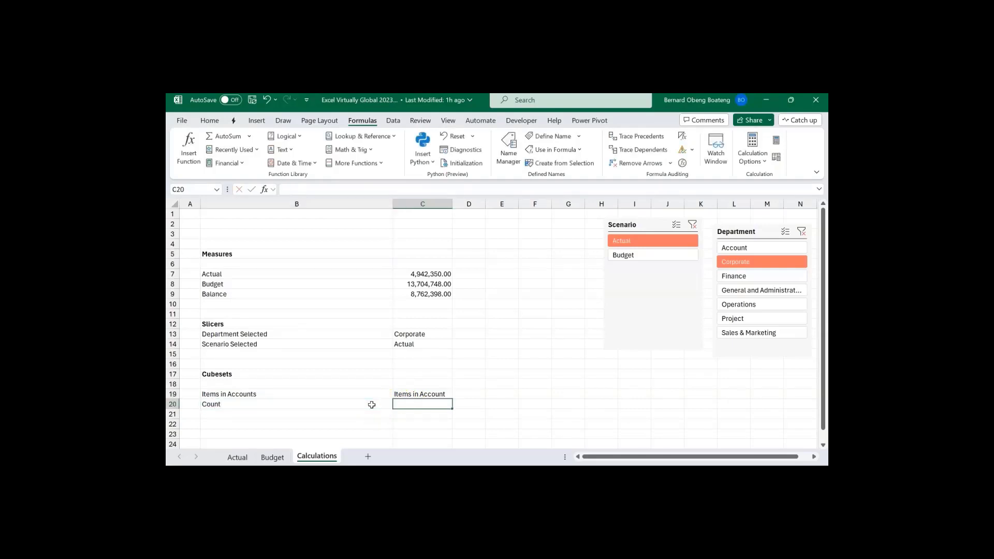
pyautogui.write(' Account')
pyautogui.press('Tab')
# - Count the items of the accounts set in C20 with the formula =CUBESETCOUNT(C19)
pyautogui.write('=cub')
pyautogui.press('Down')
pyautogui.press('Down')
pyautogui.press('Down')
pyautogui.press('Down')
pyautogui.press('Down')
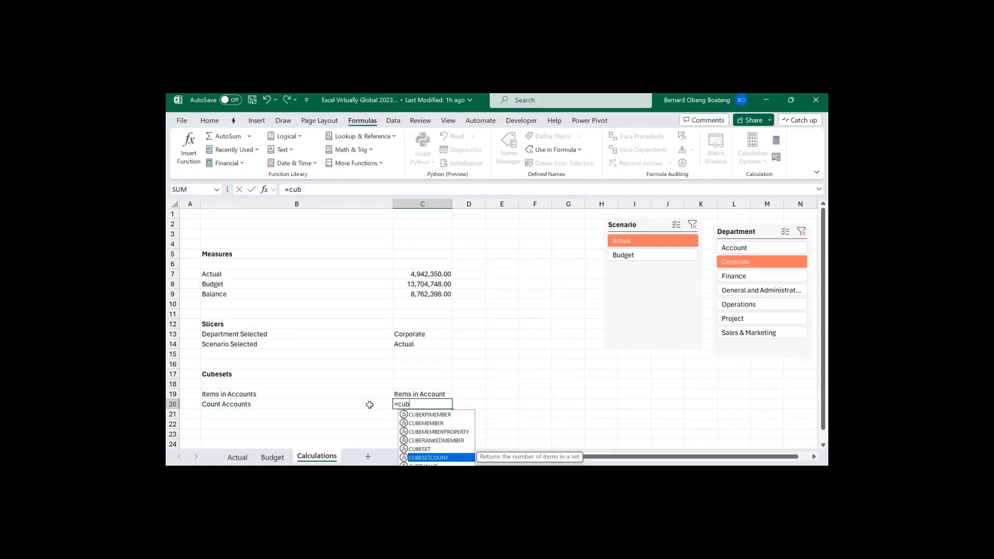
pyautogui.press('Tab')
pyautogui.press('Up')
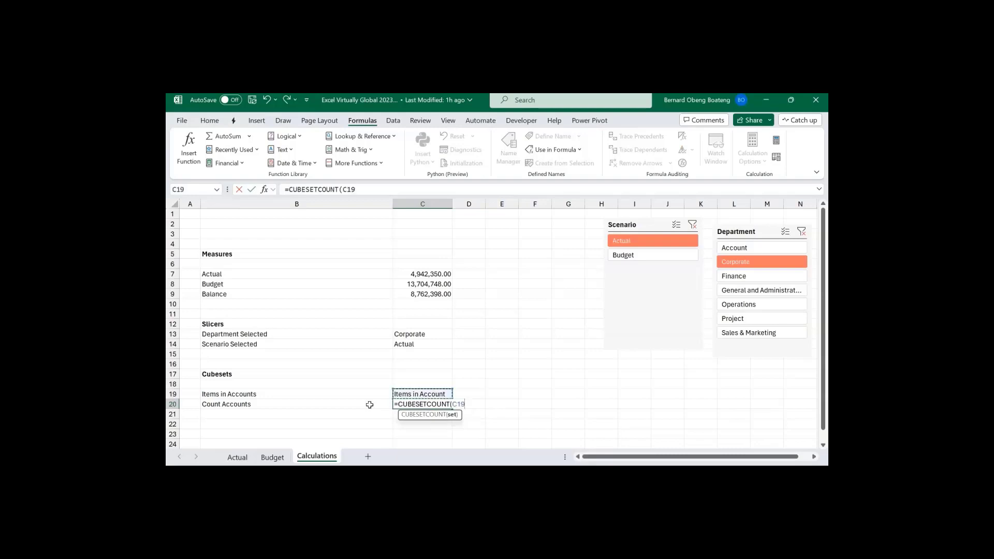
pyautogui.write(')')
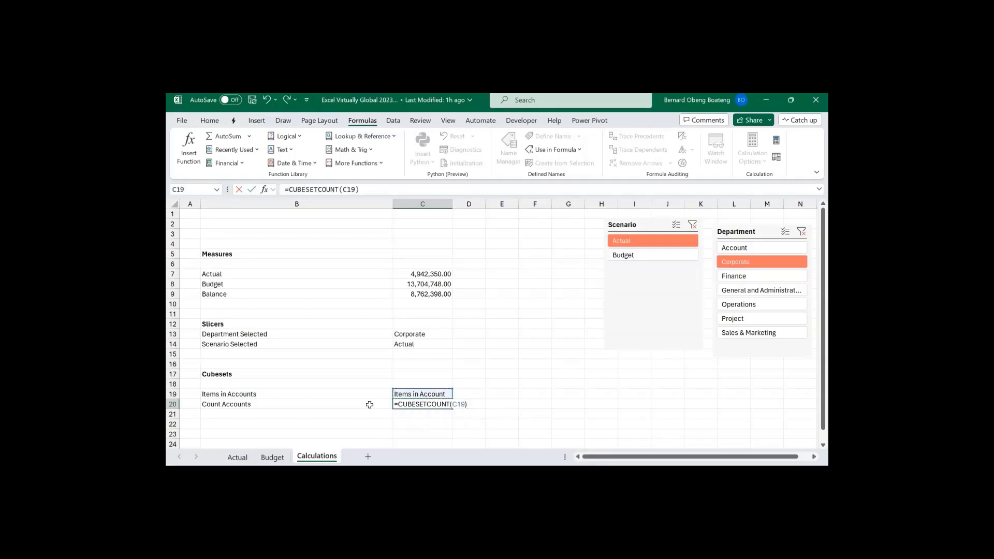
pyautogui.press('Return')
pyautogui.press('Up')
pyautogui.press('Right')
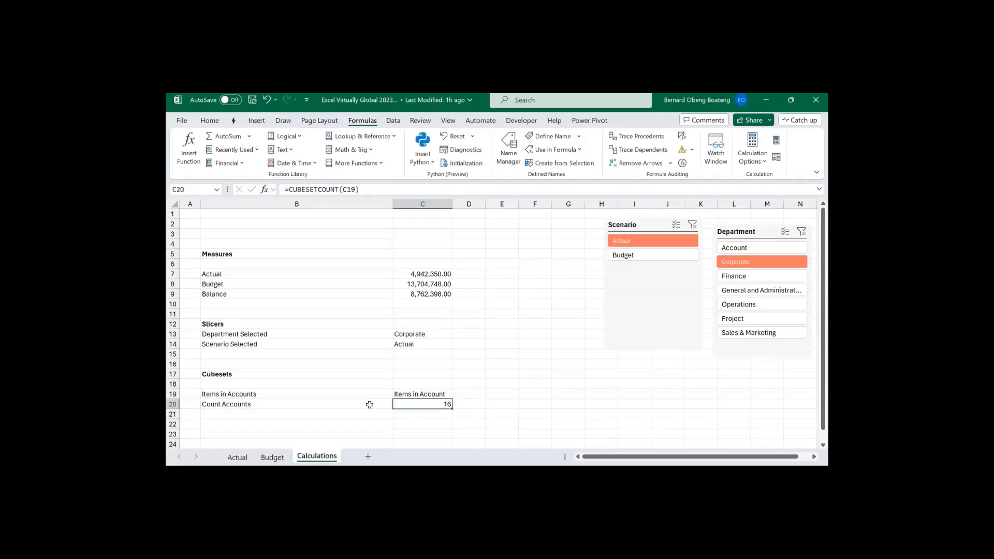
pyautogui.click(439, 394)
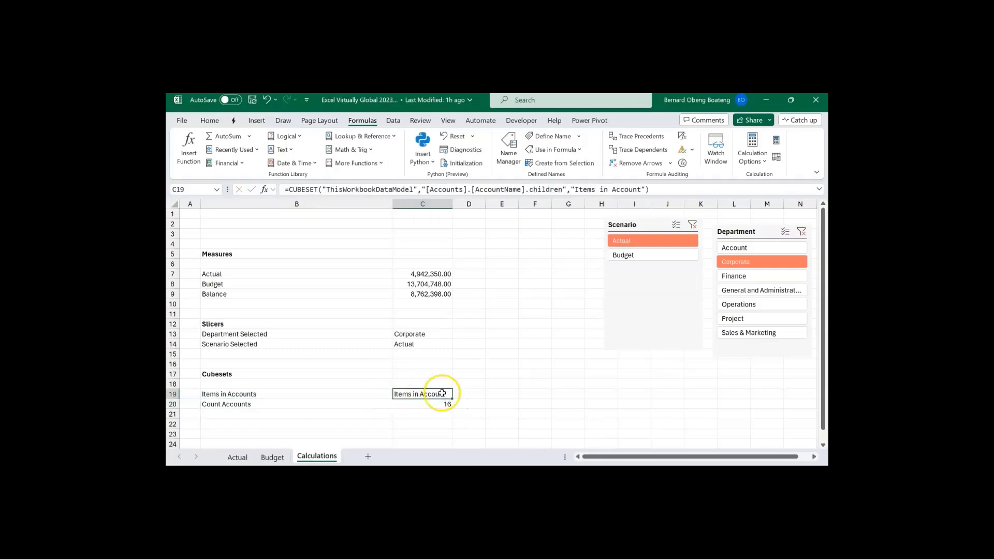
# - Label B23 below the account rows as Items in Months
pyautogui.scroll(-2, 349, 417)
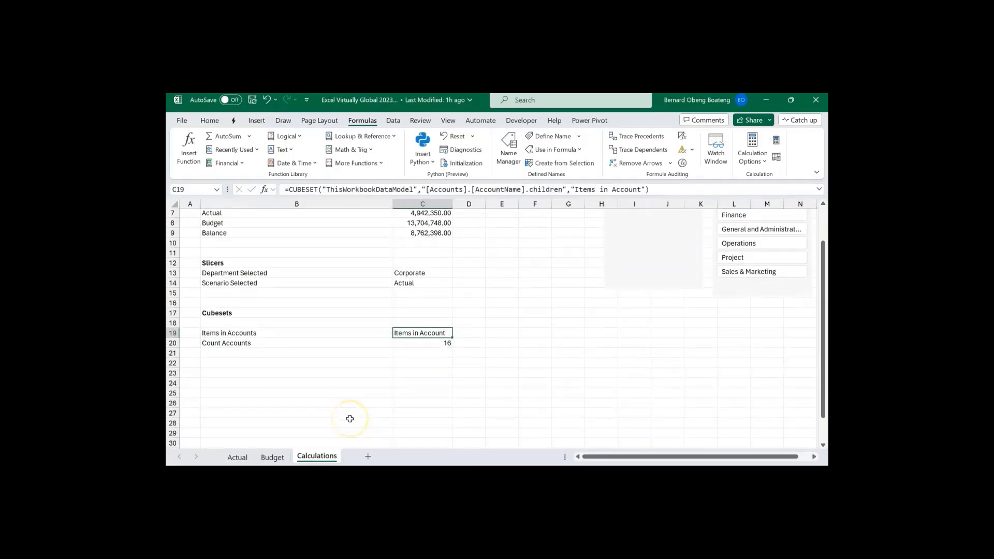
pyautogui.click(348, 373)
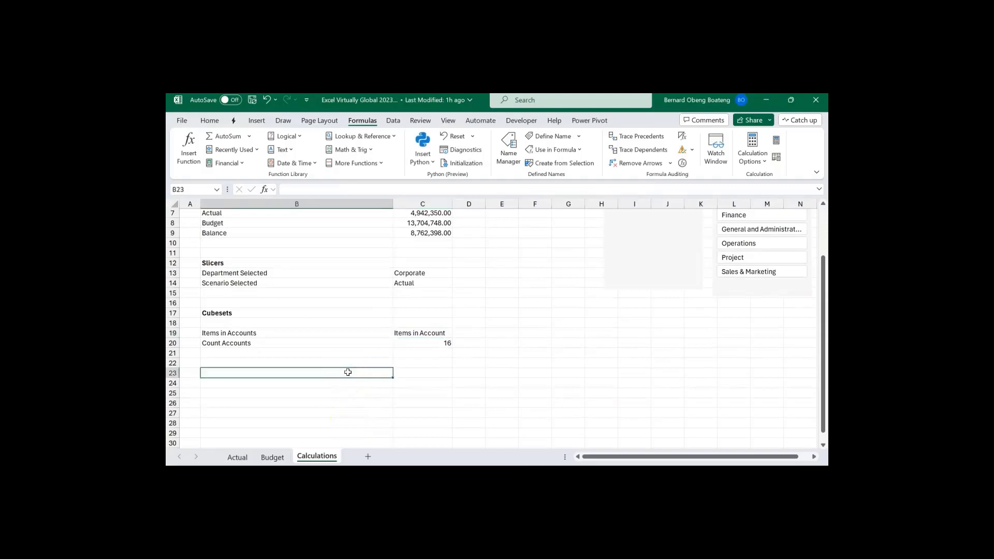
pyautogui.write('Items ')
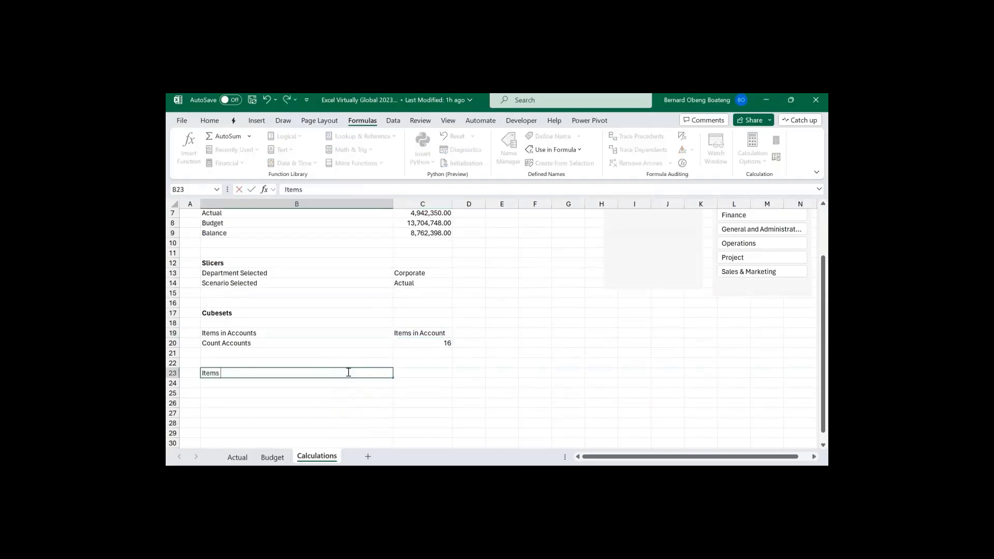
pyautogui.write('in Months')
pyautogui.press('Tab')
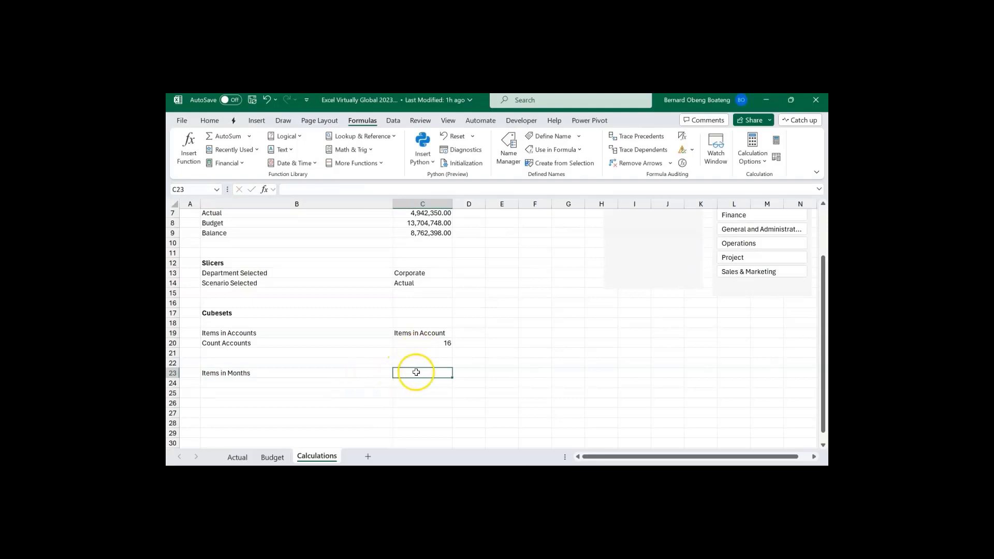
# - Start a CUBESET formula in C23 with "ThisWorkbookDataModel" as the connection
pyautogui.write('=cub')
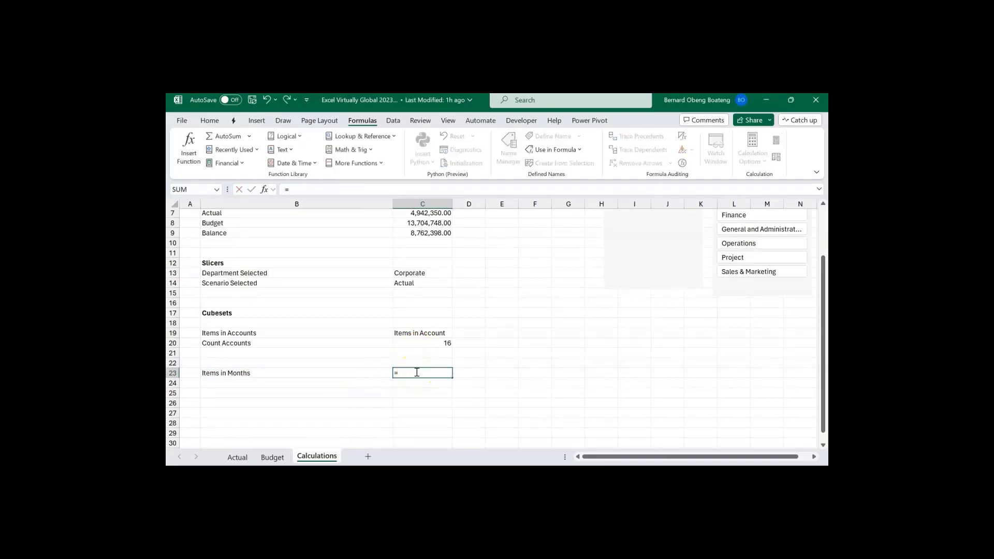
pyautogui.press('Down')
pyautogui.press('Down')
pyautogui.press('Down')
pyautogui.press('Down')
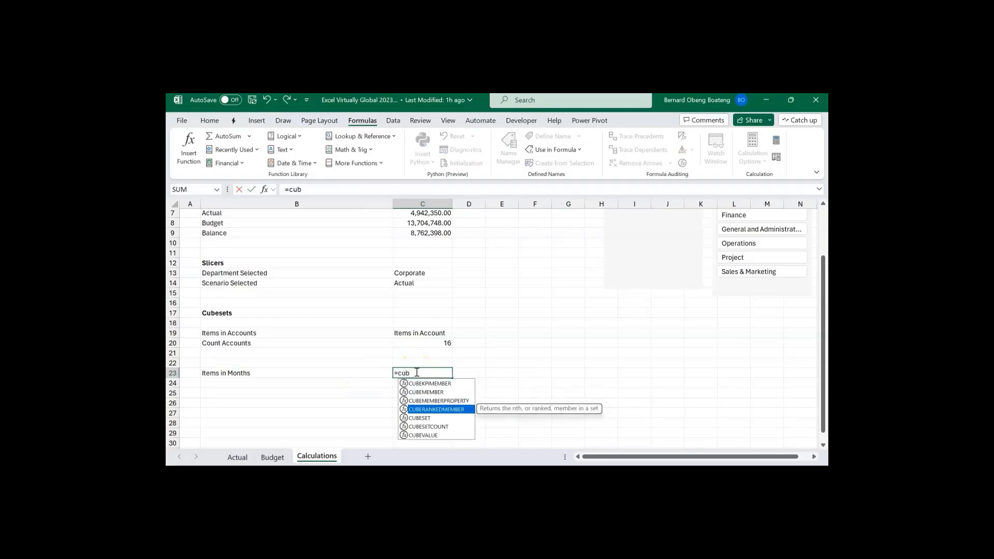
pyautogui.press('Tab')
pyautogui.write('"')
pyautogui.press('Tab')
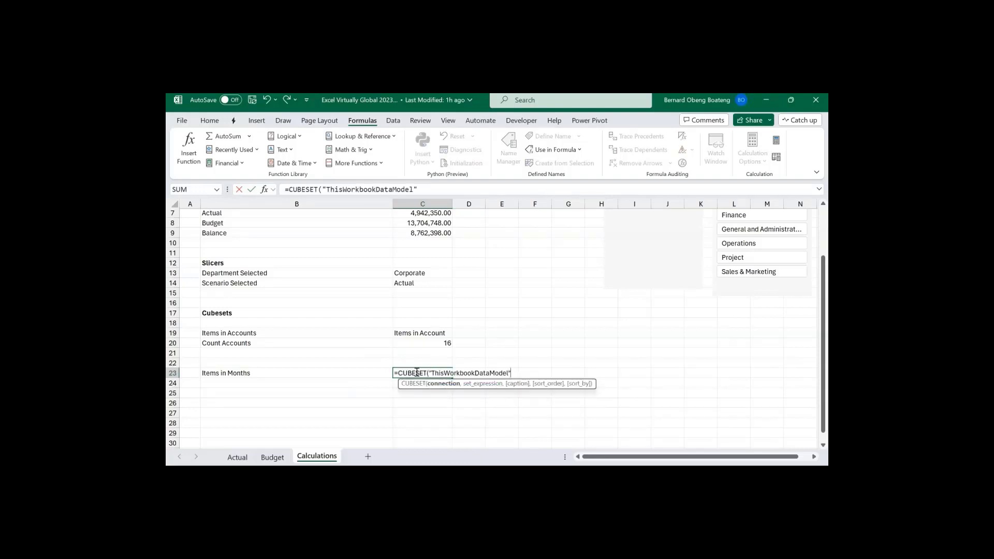
# - Enter [Calendar].[Month Name].children as the set expression of the CUBESET formula in C23
pyautogui.write(',"')
pyautogui.press('Down')
pyautogui.press('Down')
pyautogui.press('Down')
pyautogui.press('Down')
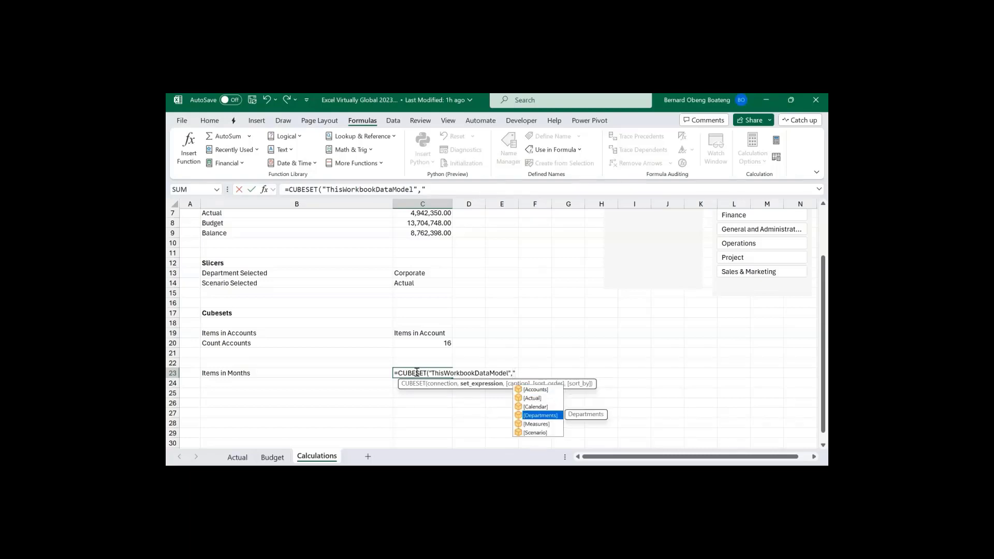
pyautogui.press('Up')
pyautogui.press('Tab')
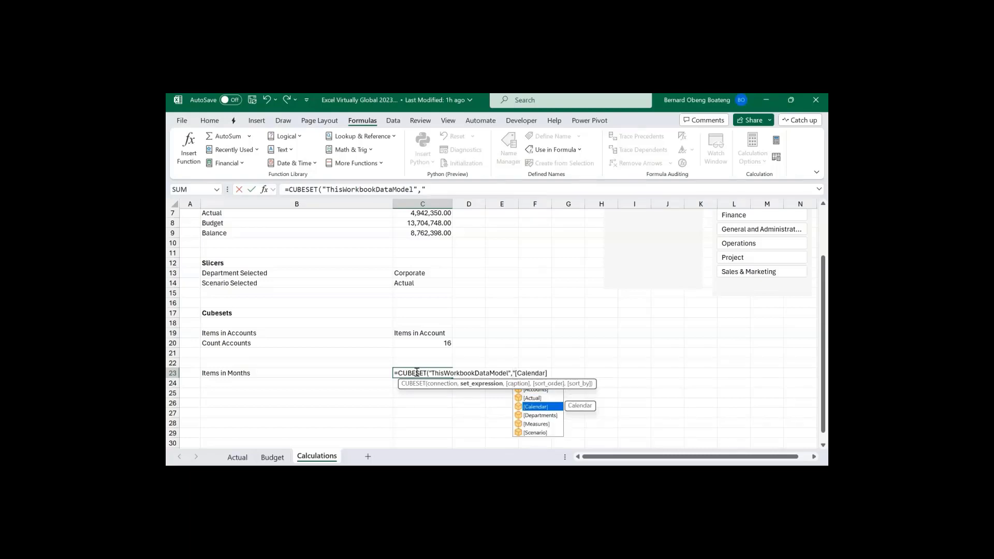
pyautogui.write('.')
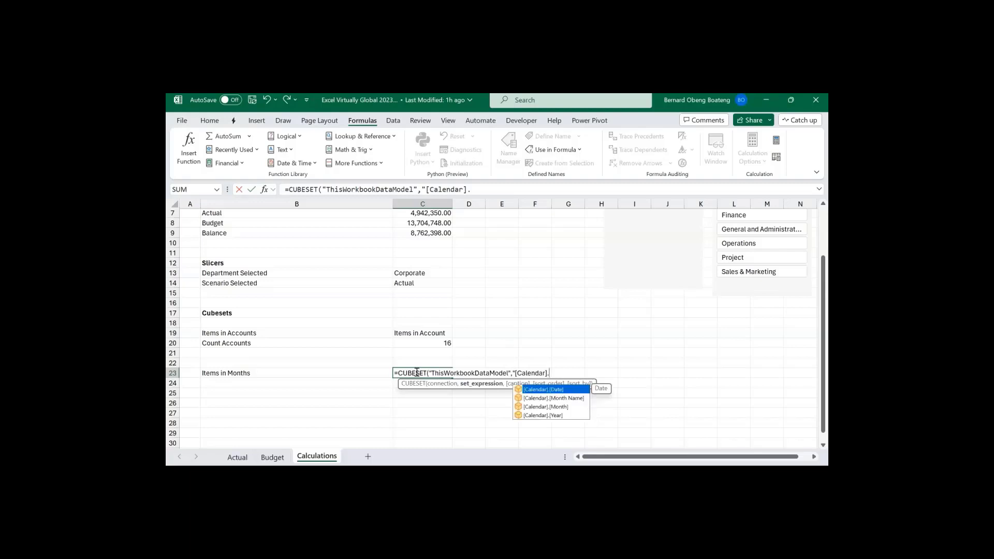
pyautogui.press('Down')
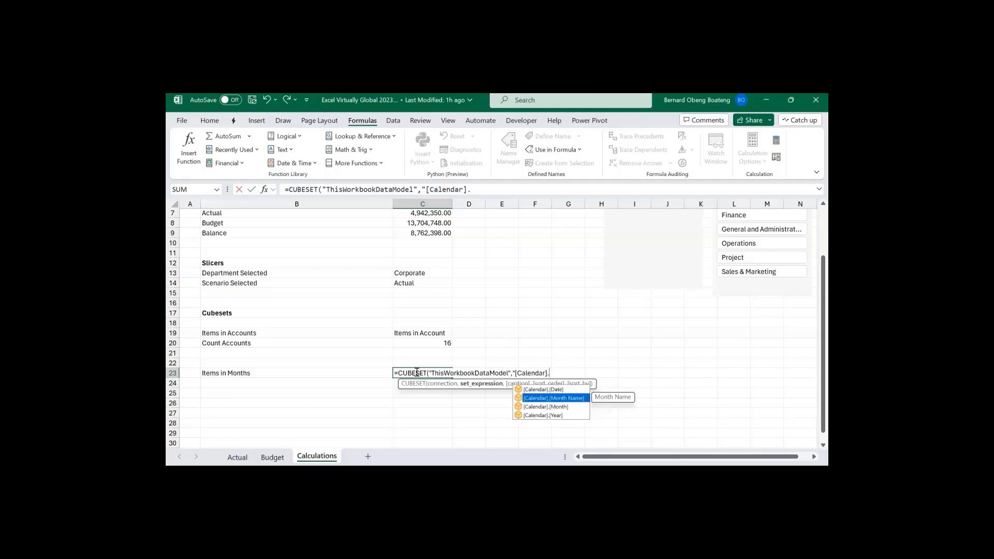
pyautogui.press('Tab')
pyautogui.write('.')
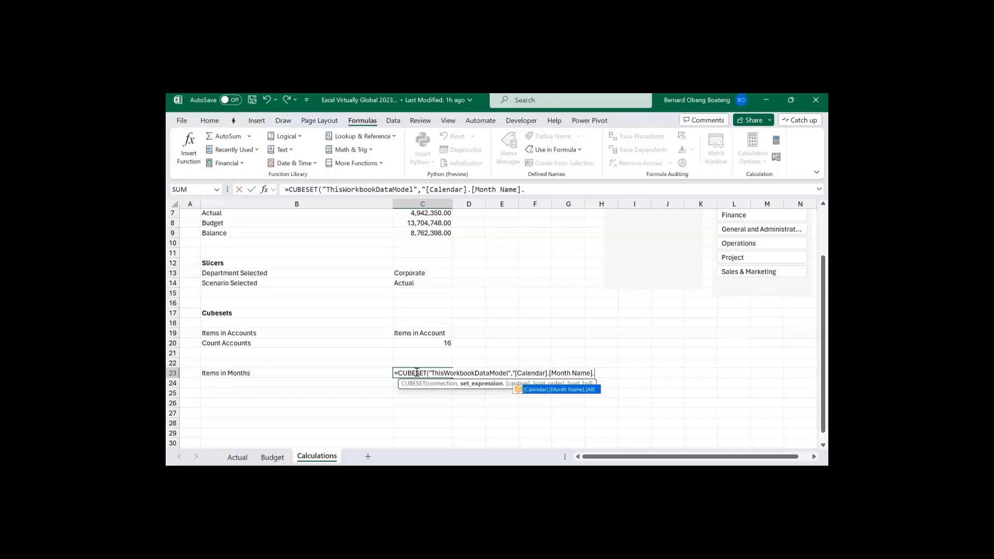
pyautogui.write('children')
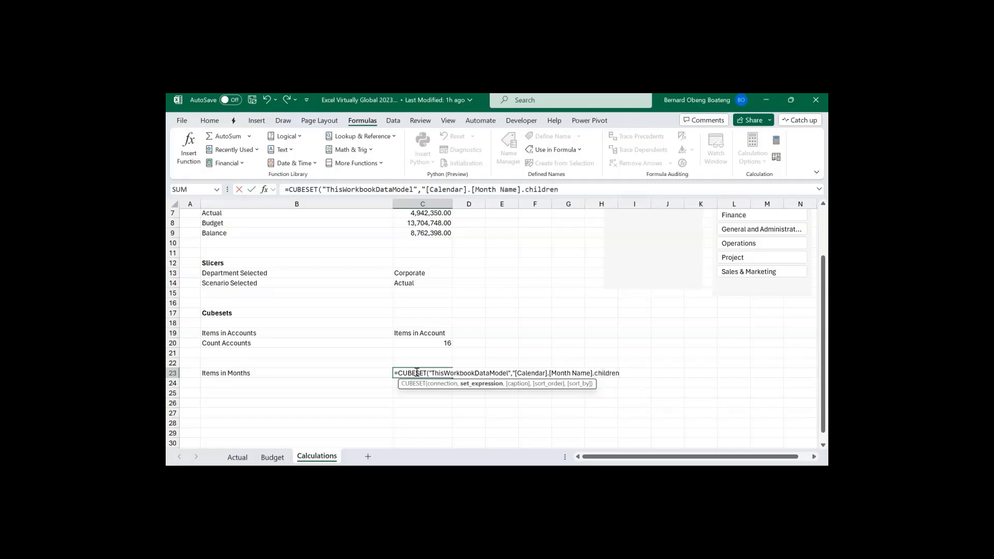
# - Add the caption "Months" to the CUBESET formula in C23 and complete it
pyautogui.write('","Months')
pyautogui.write('")')
pyautogui.press('Return')
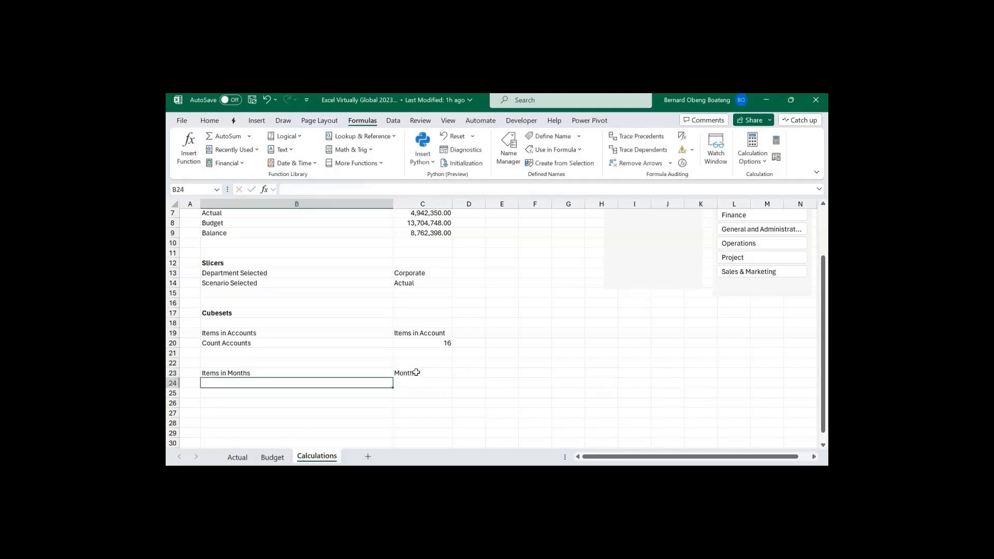
pyautogui.click(417, 372)
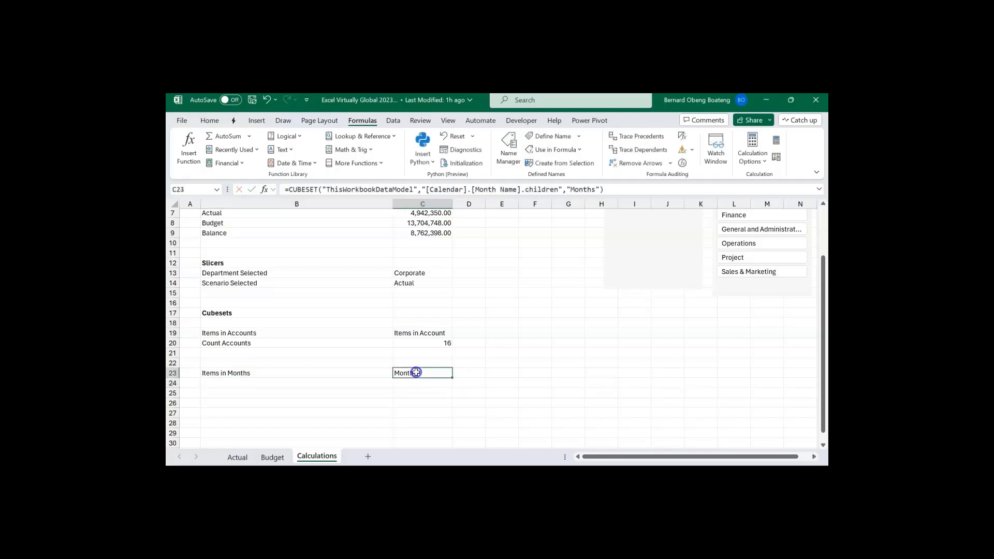
# - Label B24 below Items in Months as Count Months
pyautogui.click(362, 381)
pyautogui.write('Count')
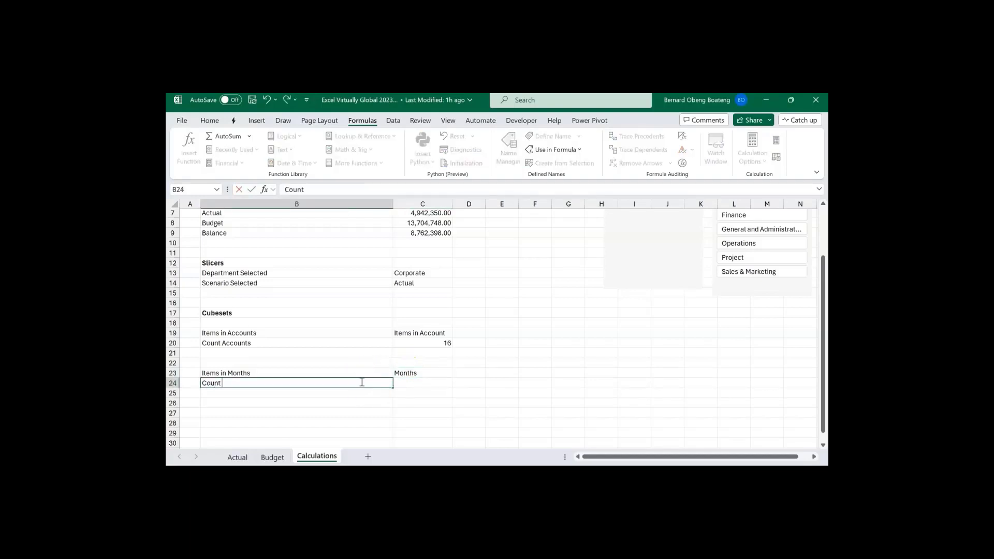
pyautogui.write(' Months')
pyautogui.press('Tab')
# - Count the items of the months set in C24 with the formula =CUBESETCOUNT(C23)
pyautogui.write('=c')
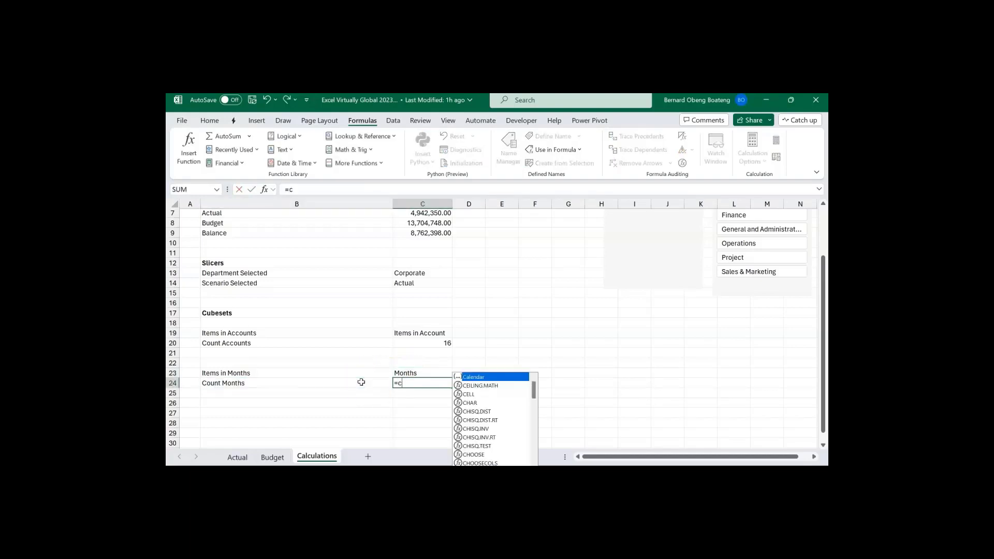
pyautogui.write('ube')
pyautogui.press('Down')
pyautogui.press('Down')
pyautogui.press('Down')
pyautogui.press('Down')
pyautogui.press('Down')
pyautogui.press('Tab')
pyautogui.press('Up')
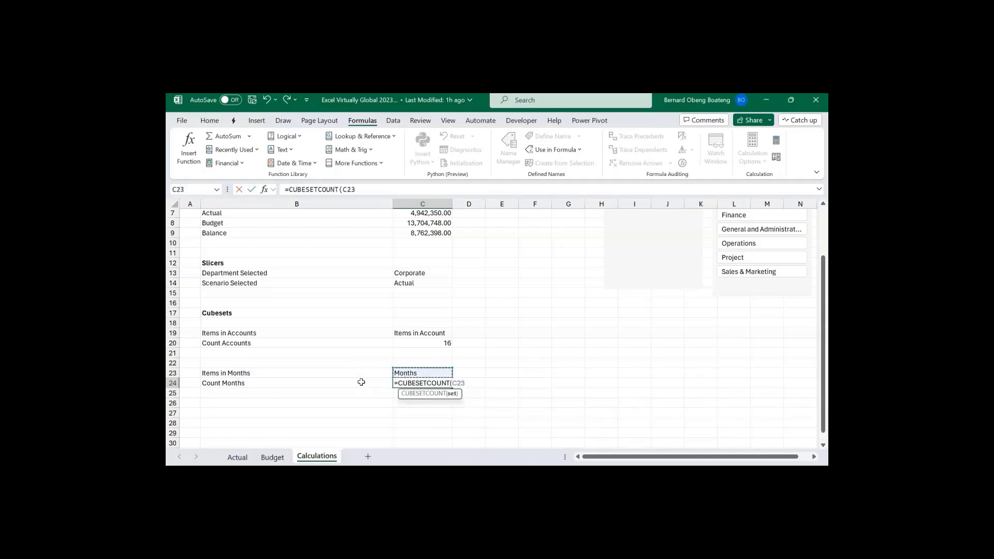
pyautogui.write(')')
pyautogui.click(362, 382)
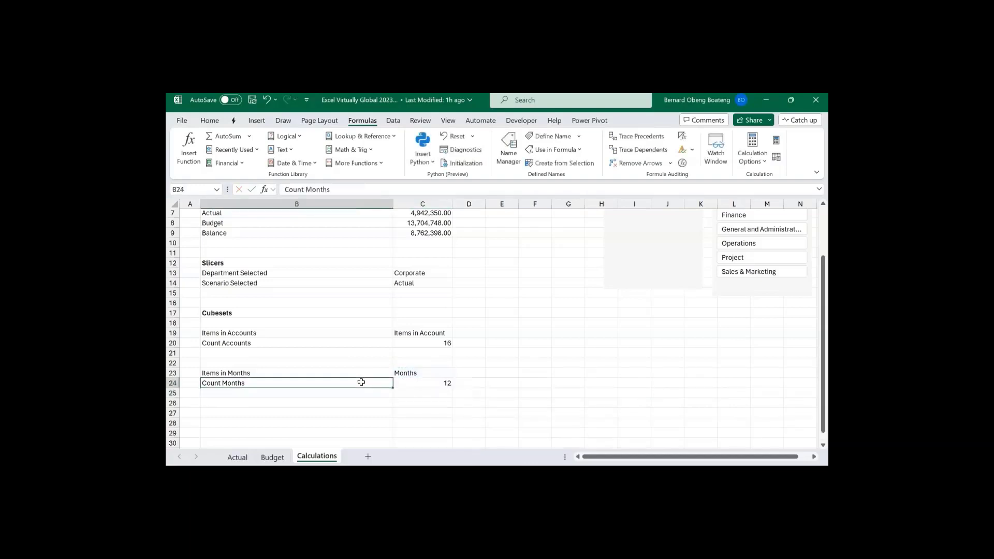
pyautogui.press('Right')
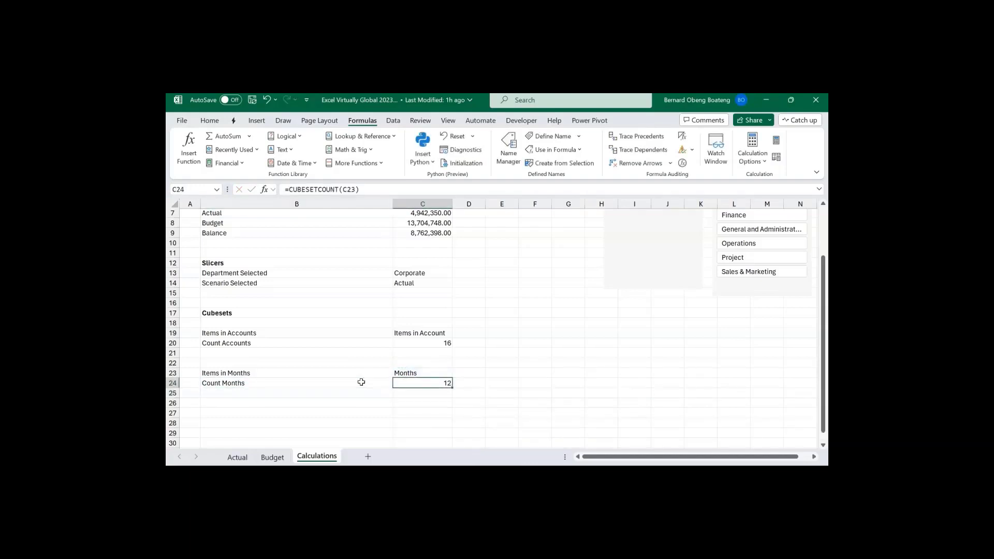
pyautogui.click(361, 381)
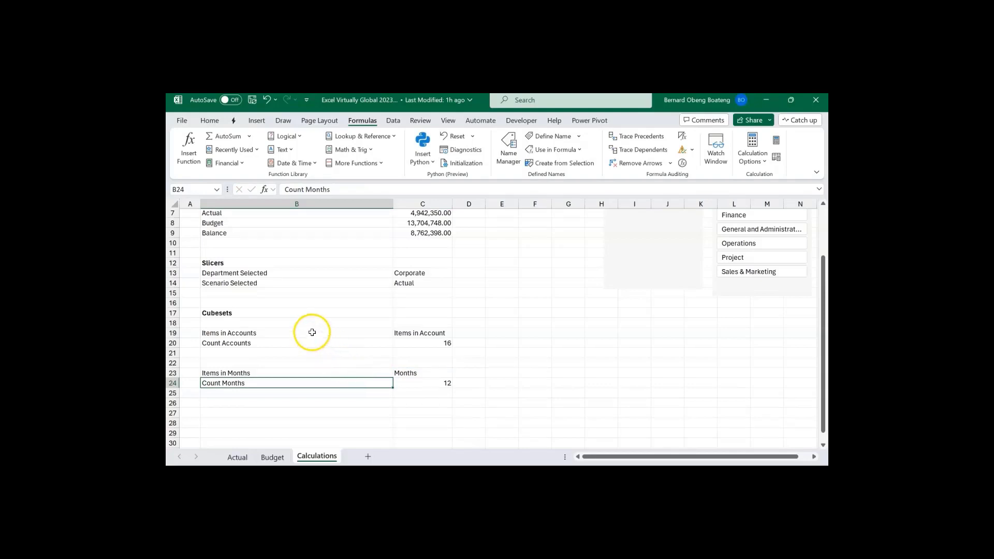
# - Create named ranges for the account and month set rows B19:C20 and B23:C24, using only the left column labels
pyautogui.moveTo(311, 332); pyautogui.dragTo(413, 340)
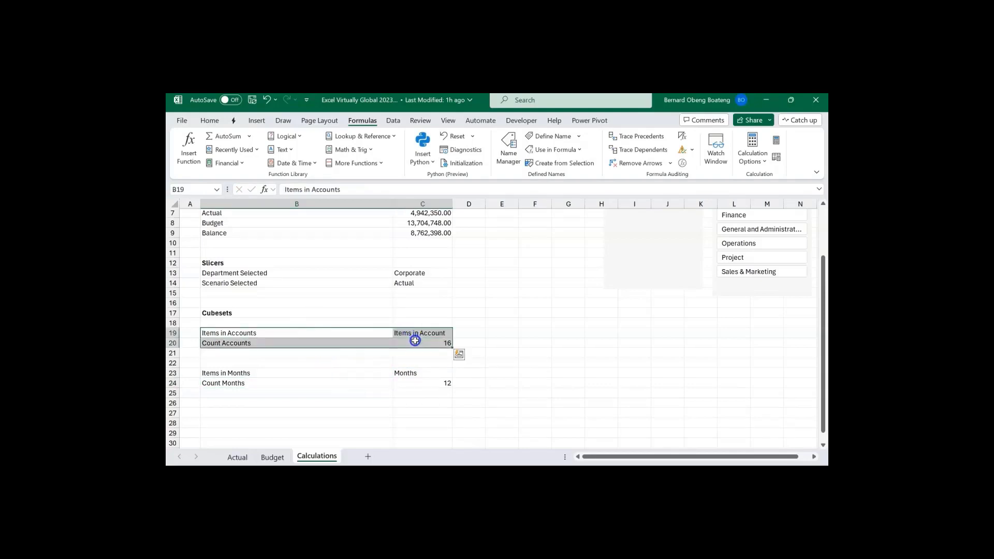
pyautogui.moveTo(344, 373); pyautogui.dragTo(414, 385)
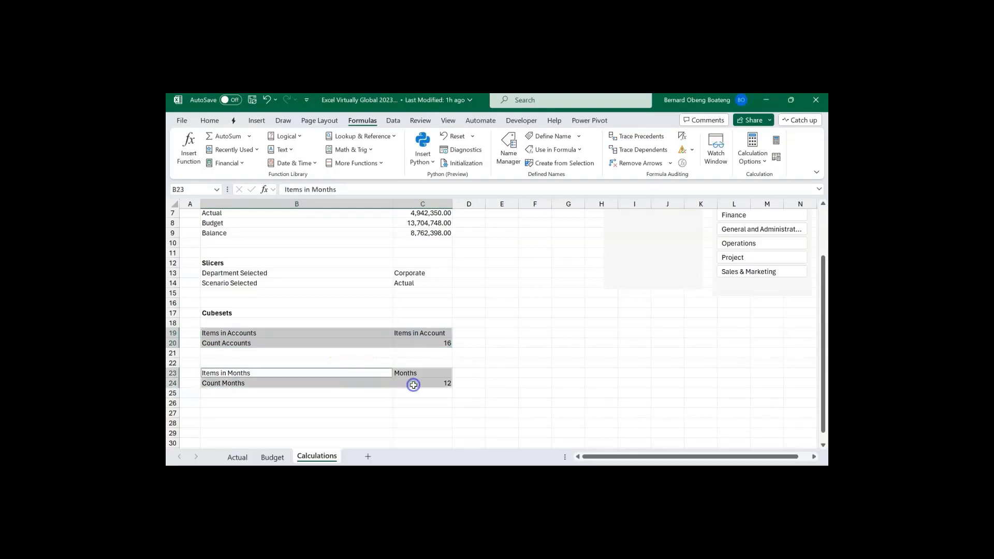
pyautogui.click(568, 163)
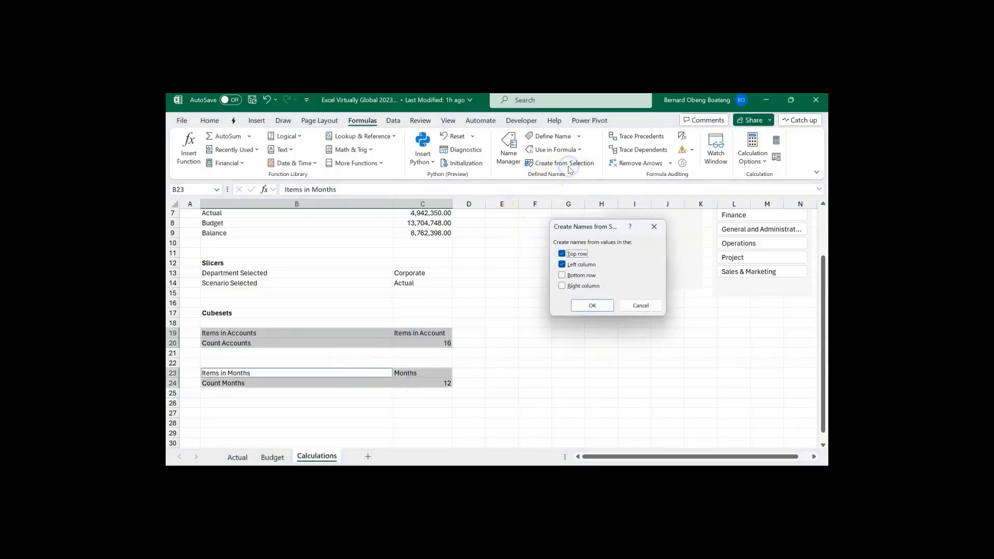
pyautogui.click(562, 254)
pyautogui.click(585, 305)
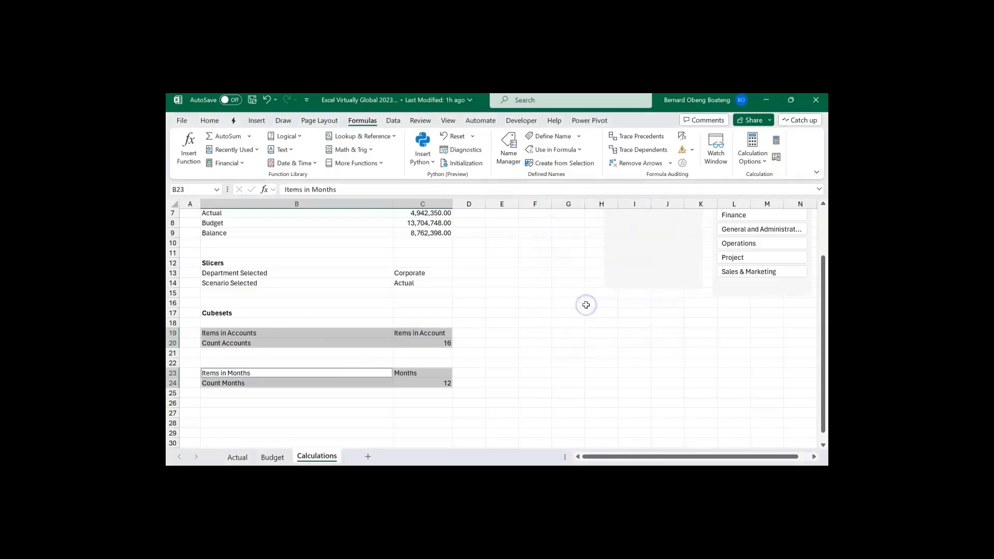
pyautogui.click(499, 394)
pyautogui.write('=Items_in_Accounts')
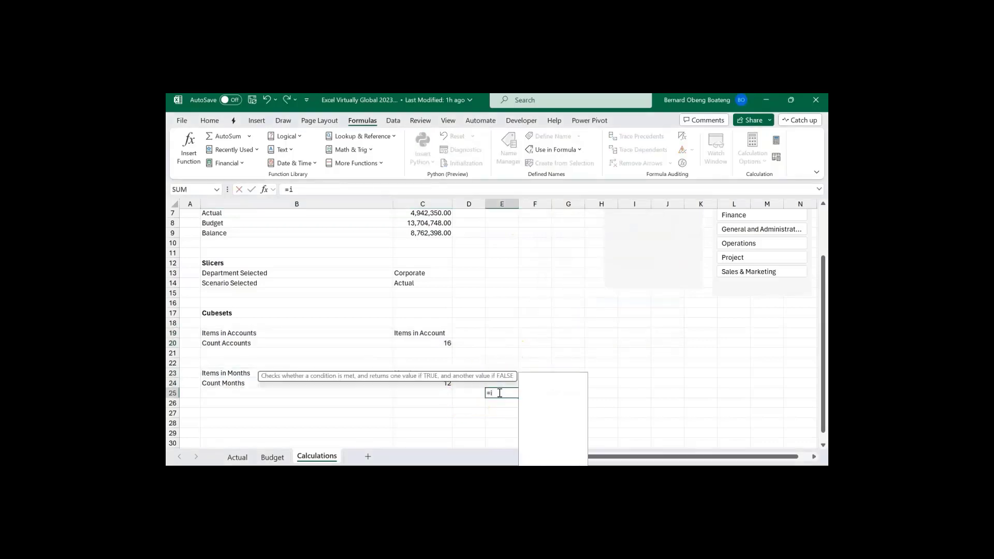
pyautogui.press('BackSpace')
pyautogui.press('BackSpace')
pyautogui.press('BackSpace')
pyautogui.press('BackSpace')
pyautogui.press('BackSpace')
pyautogui.press('BackSpace')
pyautogui.press('BackSpace')
pyautogui.press('BackSpace')
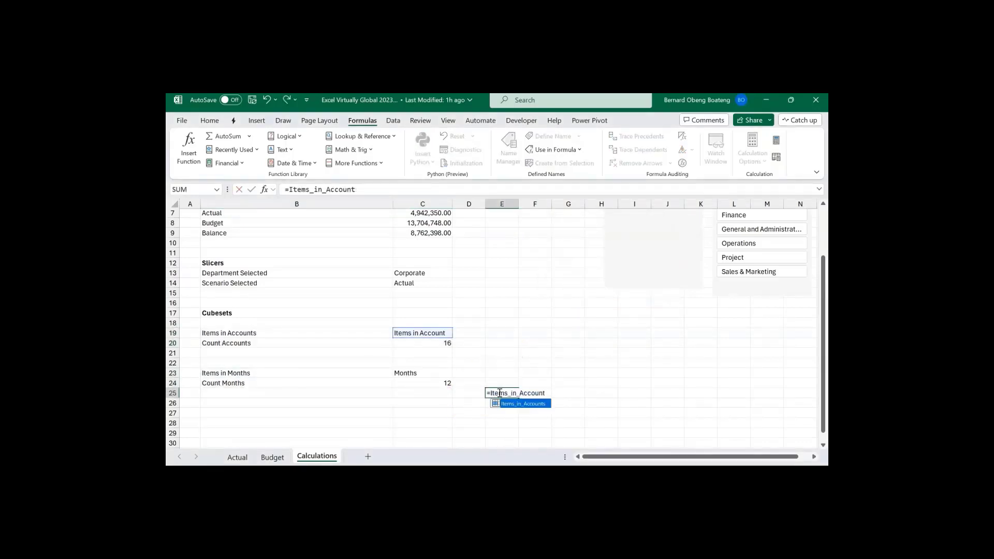
pyautogui.press('Escape')
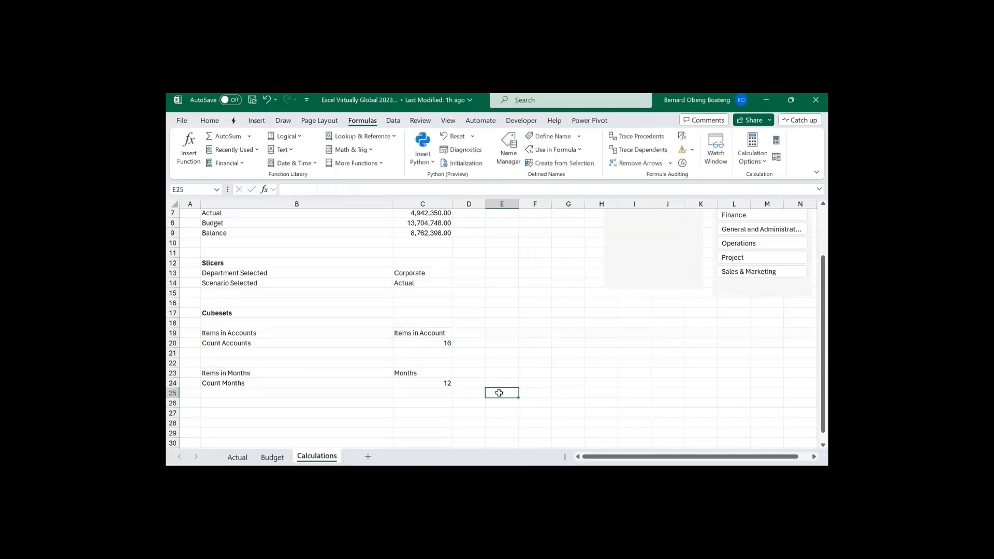
# - Enter the section heading Staging for Actual and Budget in B27 below the month rows
pyautogui.click(371, 411)
pyautogui.press('Down')
pyautogui.press('Down')
pyautogui.press('Down')
pyautogui.press('Down')
pyautogui.press('Down')
pyautogui.press('Down')
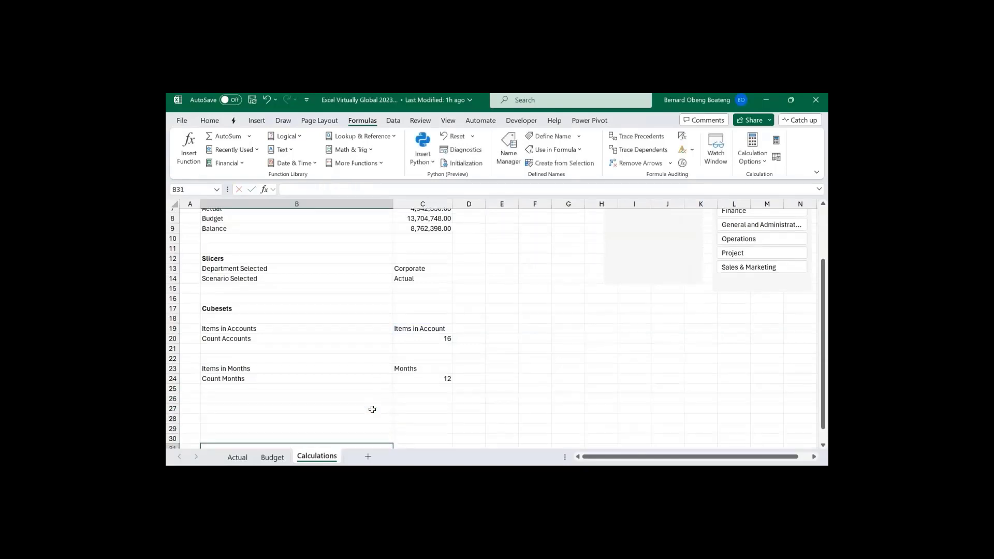
pyautogui.press('Down')
pyautogui.press('Down')
pyautogui.press('Down')
pyautogui.press('Down')
pyautogui.press('Up')
pyautogui.press('Up')
pyautogui.press('Up')
pyautogui.press('Up')
pyautogui.press('Up')
pyautogui.press('Up')
pyautogui.press('Up')
pyautogui.press('Up')
pyautogui.press('Up')
pyautogui.press('Up')
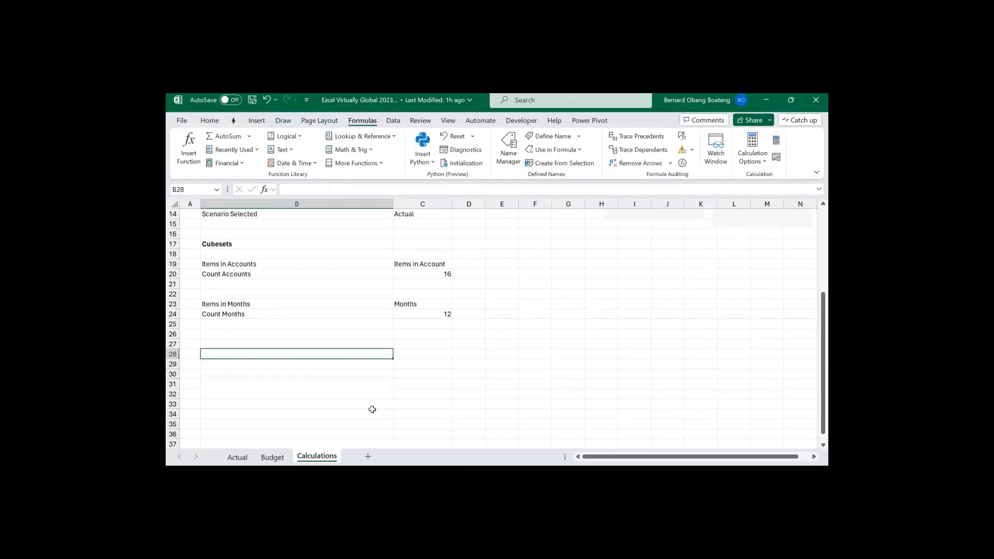
pyautogui.write('Staging')
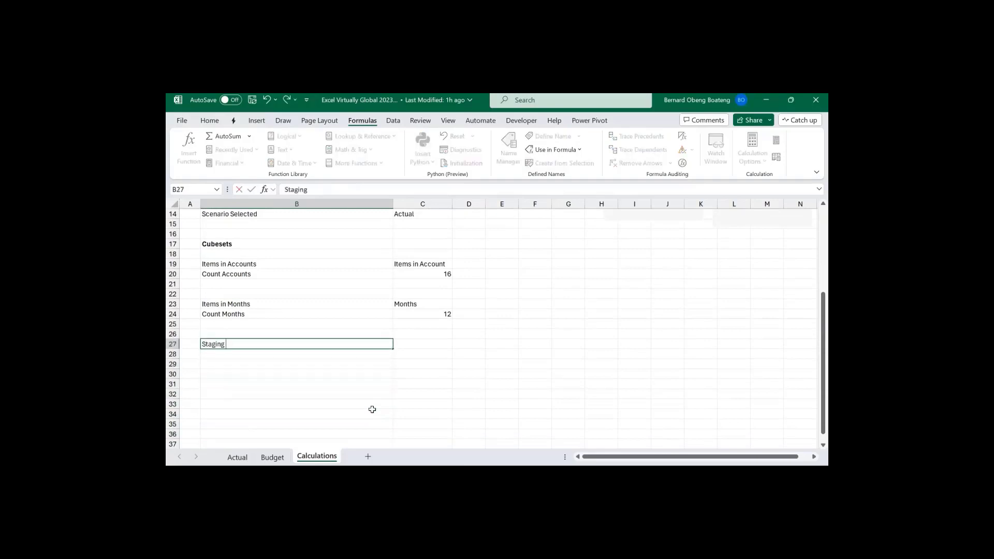
pyautogui.write(' for Actual and Budget')
pyautogui.press('Return')
pyautogui.press('Return')
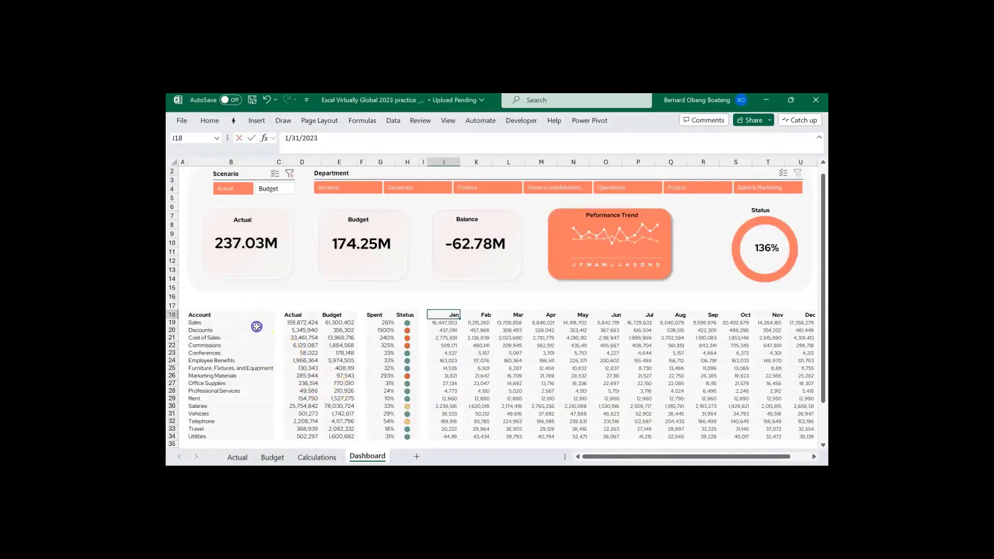
# - Start a CUBERANKEDMEMBER formula in B29 with "ThisWorkbookDataModel" as the connection and Items_in_Accounts as the set expression
pyautogui.click(257, 327)
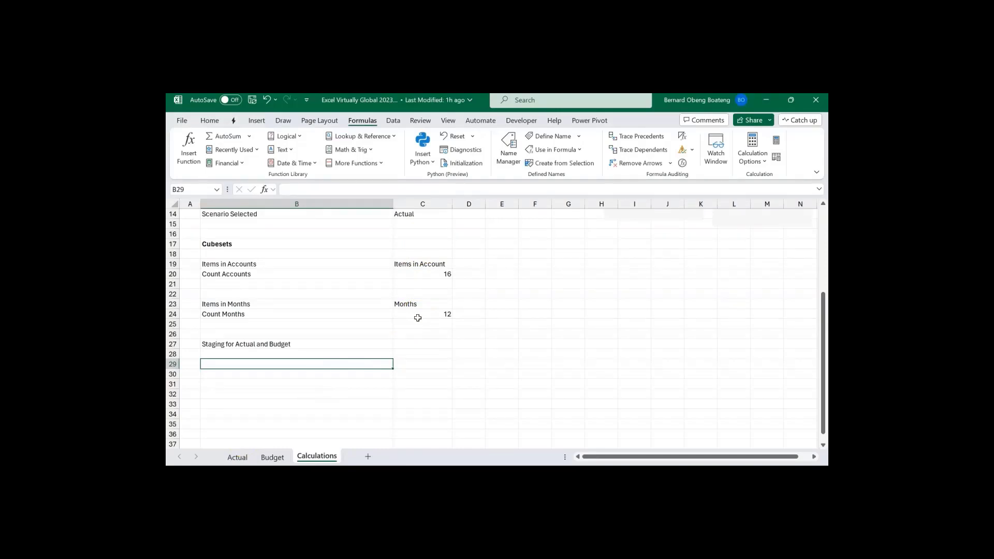
pyautogui.write('=cub')
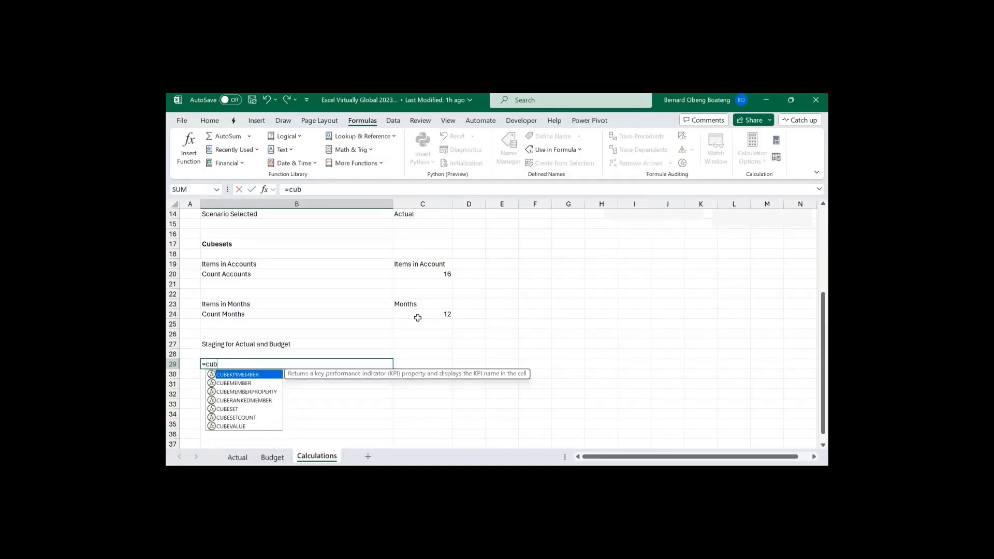
pyautogui.press('Down')
pyautogui.press('Down')
pyautogui.press('Down')
pyautogui.press('Tab')
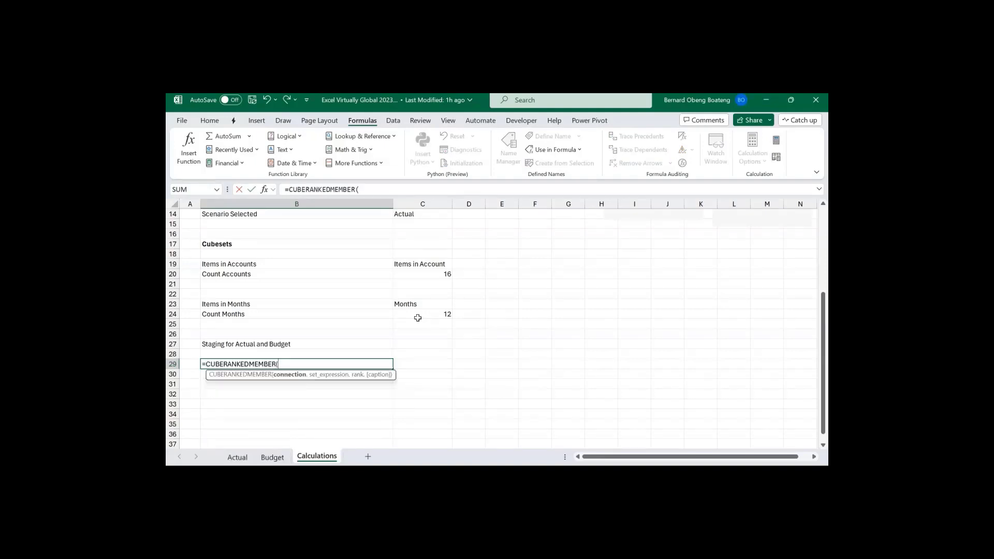
pyautogui.write('"')
pyautogui.press('Tab')
pyautogui.write(',')
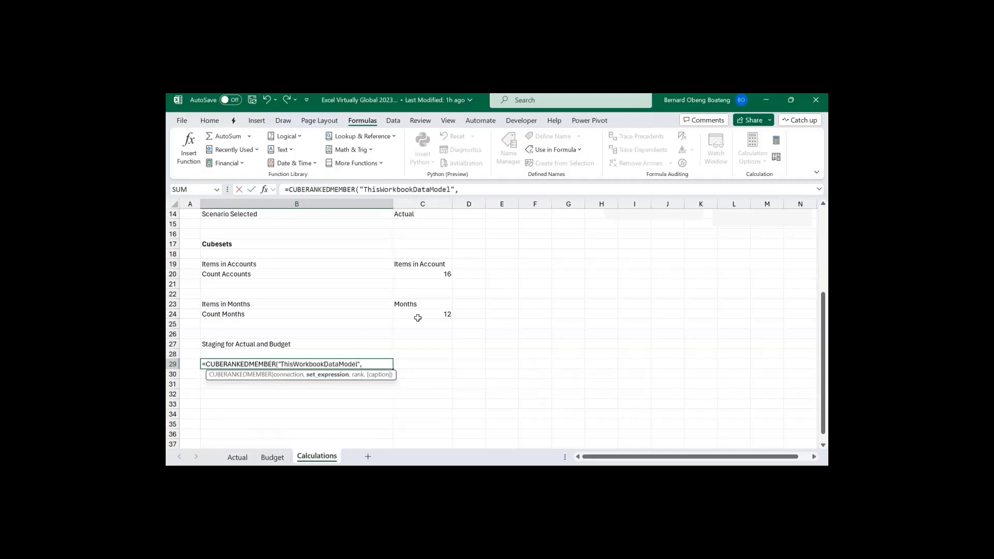
pyautogui.write('it')
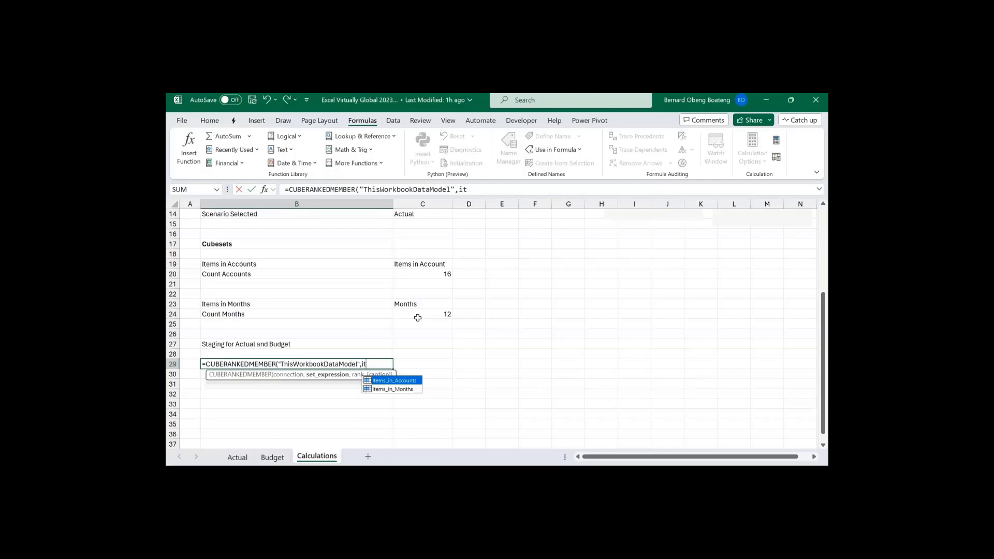
pyautogui.press('Tab')
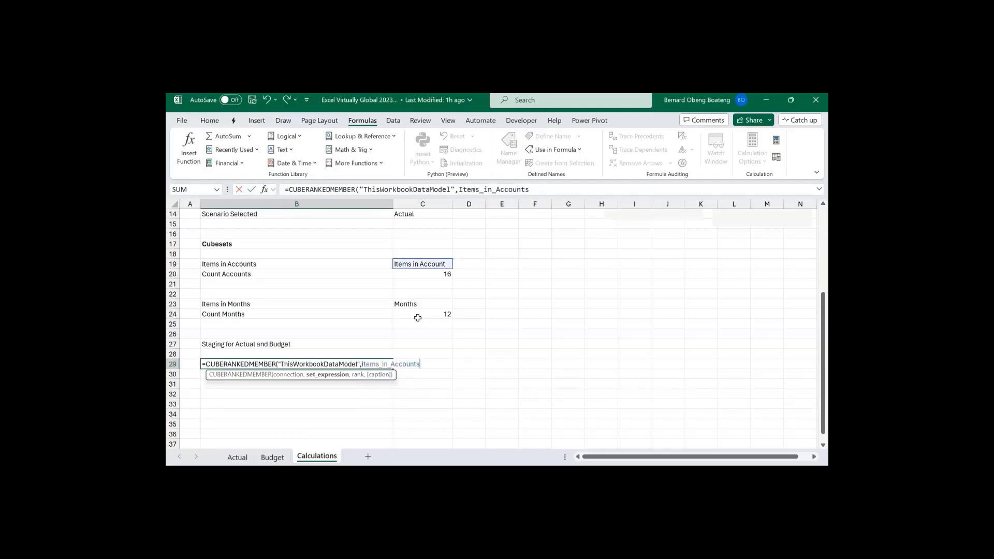
# - Complete the B29 formula with SEQUENCE(Count_Accounts) as the rank so it spills all the account names
pyautogui.write(',seq')
pyautogui.press('Tab')
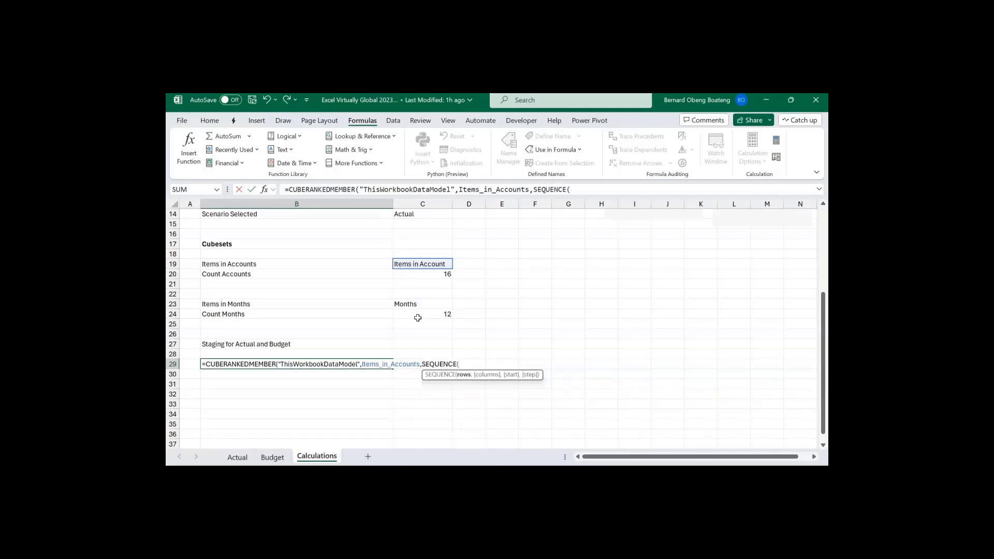
pyautogui.write('cou')
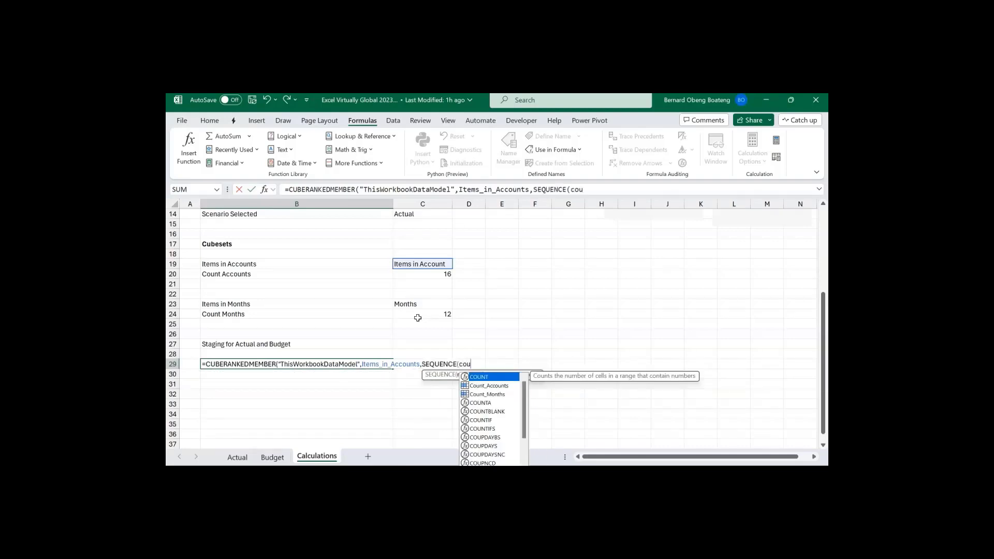
pyautogui.press('Down')
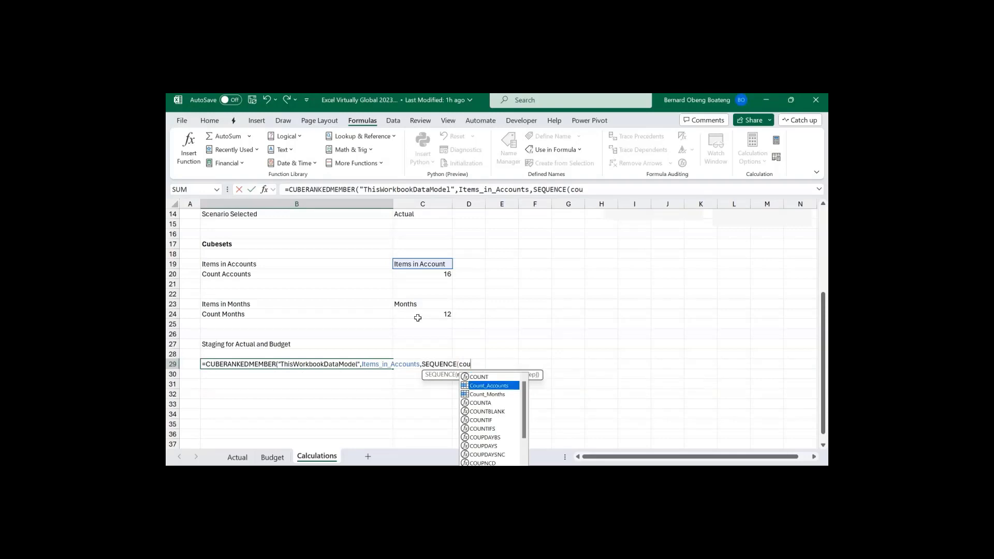
pyautogui.press('Tab')
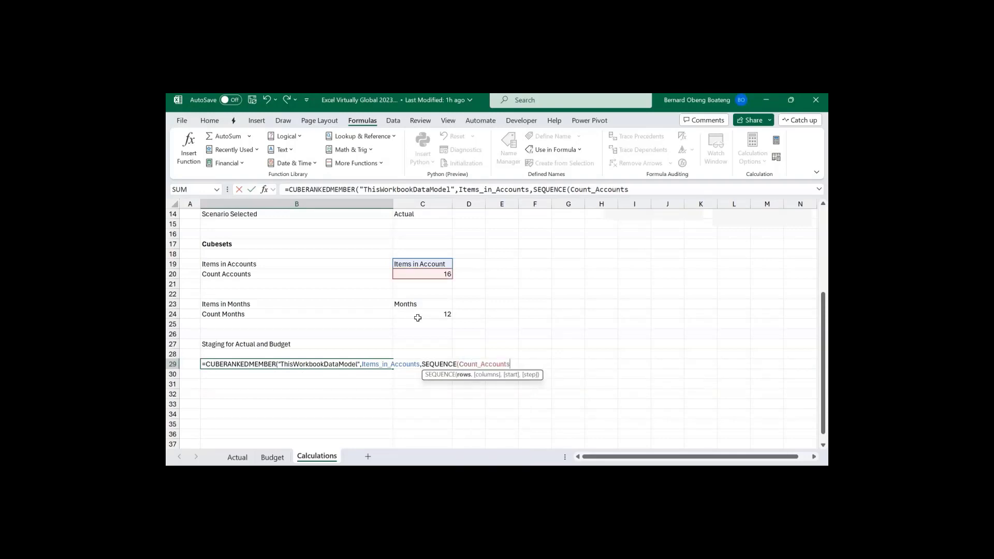
pyautogui.write('))')
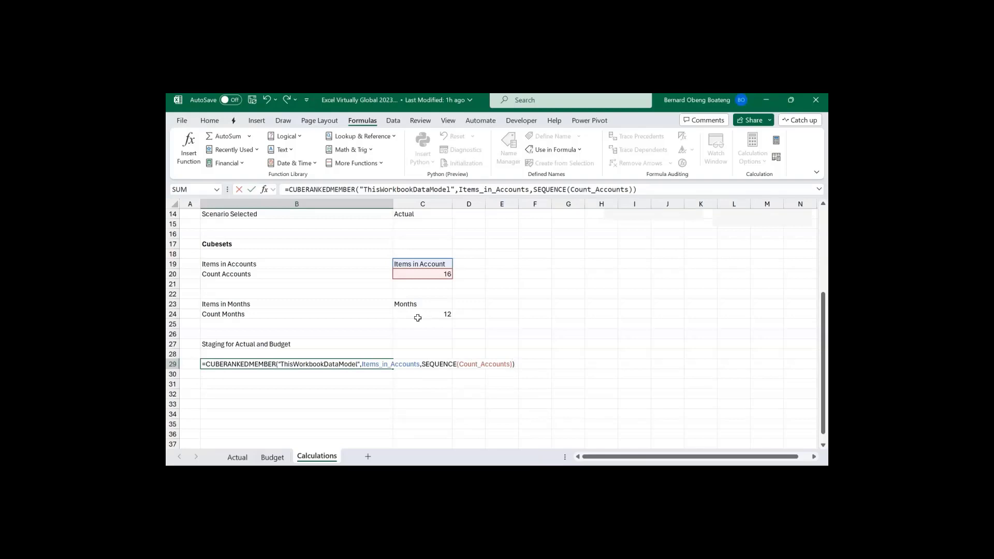
pyautogui.press('Return')
# - Look through the spilled account names from B29 down to the end of the list
pyautogui.press('Down')
pyautogui.press('Down')
pyautogui.press('Down')
pyautogui.press('Down')
pyautogui.press('Down')
pyautogui.press('Down')
pyautogui.press('Down')
pyautogui.press('Down')
pyautogui.press('Down')
pyautogui.press('Down')
pyautogui.press('Down')
pyautogui.press('Down')
pyautogui.press('Down')
pyautogui.press('Down')
pyautogui.press('Down')
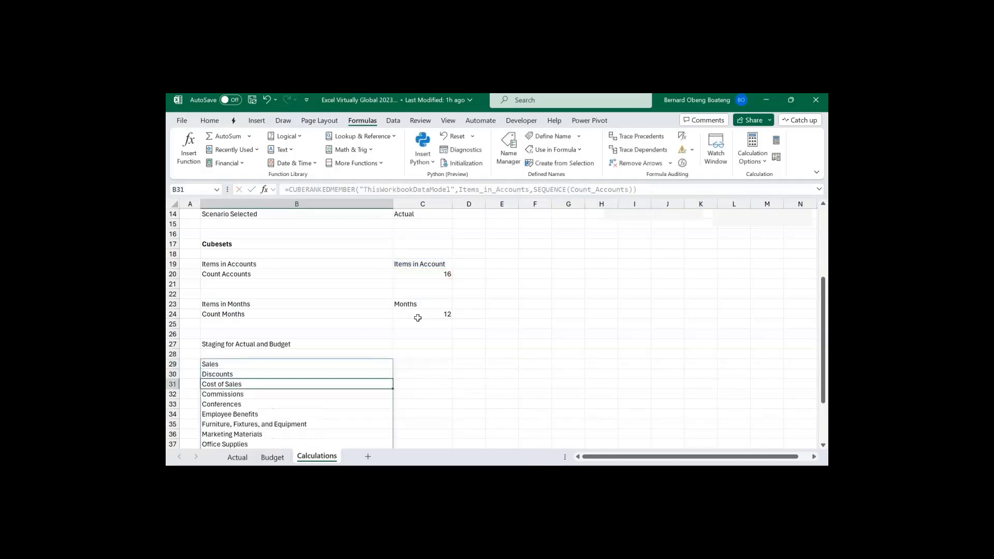
pyautogui.press('Up')
pyautogui.press('Up')
pyautogui.press('Up')
pyautogui.press('Up')
pyautogui.press('Up')
pyautogui.press('Up')
pyautogui.press('Up')
pyautogui.press('Up')
pyautogui.press('Up')
pyautogui.press('Up')
pyautogui.press('Up')
pyautogui.press('Up')
pyautogui.press('Up')
pyautogui.press('Up')
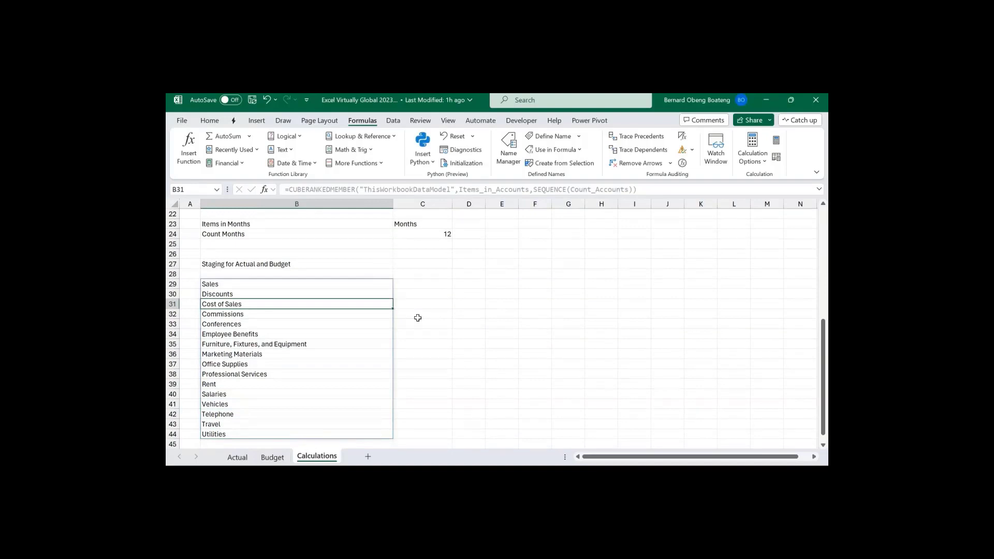
pyautogui.press('Down')
pyautogui.press('Down')
pyautogui.press('Down')
pyautogui.press('Down')
pyautogui.press('Up')
pyautogui.press('Up')
pyautogui.press('Up')
pyautogui.press('Up')
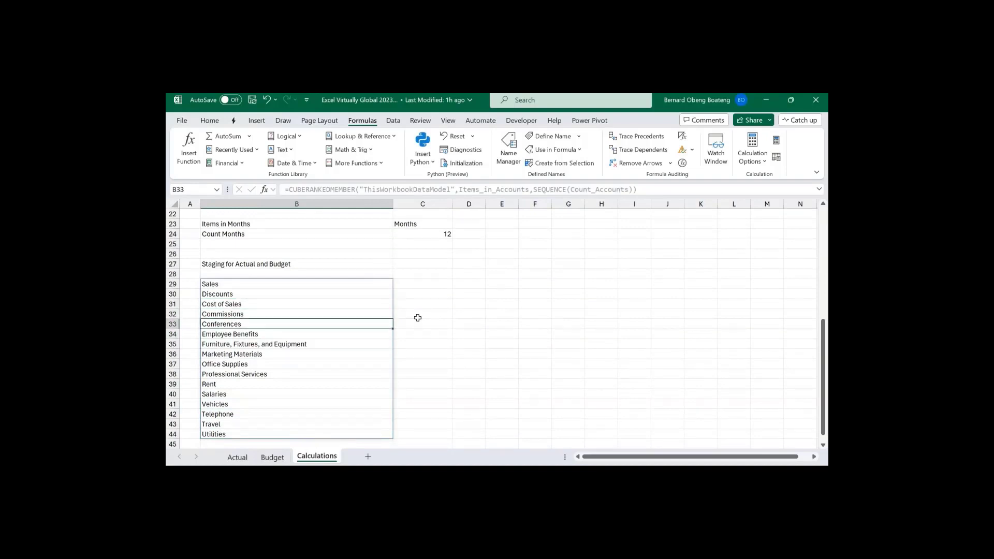
pyautogui.press('Up')
pyautogui.press('Up')
pyautogui.press('Down')
pyautogui.press('Down')
pyautogui.press('Down')
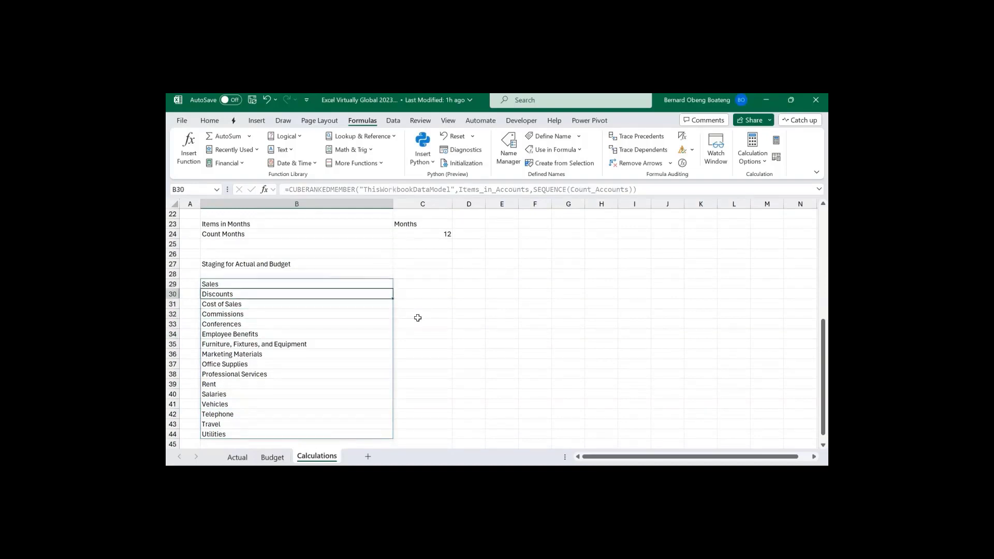
pyautogui.press('Up')
pyautogui.press('Up')
pyautogui.press('Up')
pyautogui.press('Up')
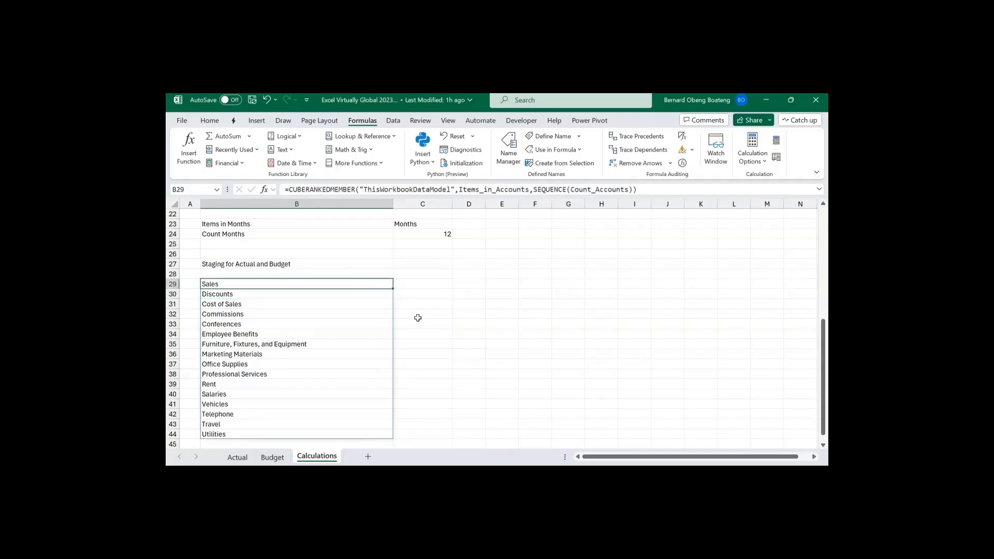
# - Enter the column headings Actual in C28 and Budget in D28 above the staging rows
pyautogui.press('Right')
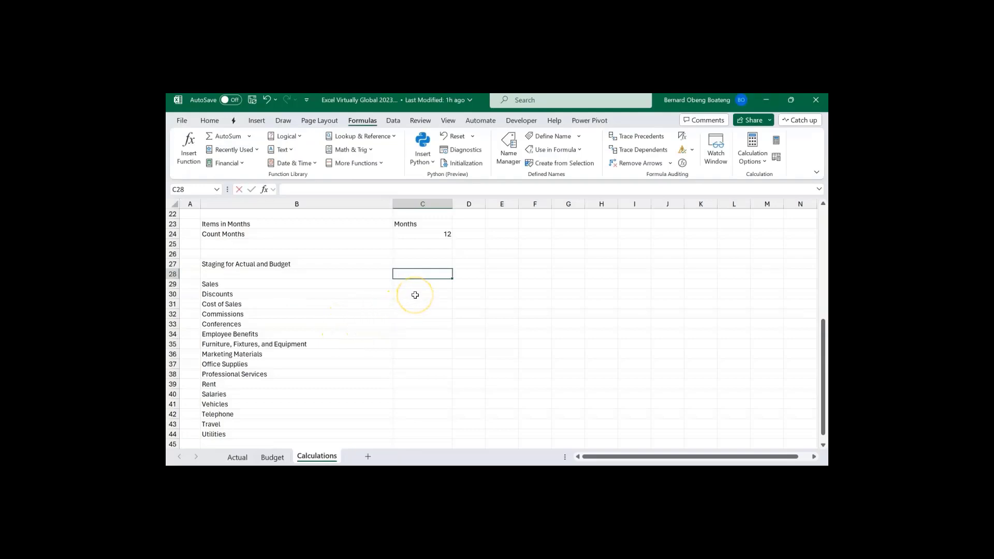
pyautogui.write('Actual')
pyautogui.press('Tab')
pyautogui.write('Budget')
pyautogui.press('Return')
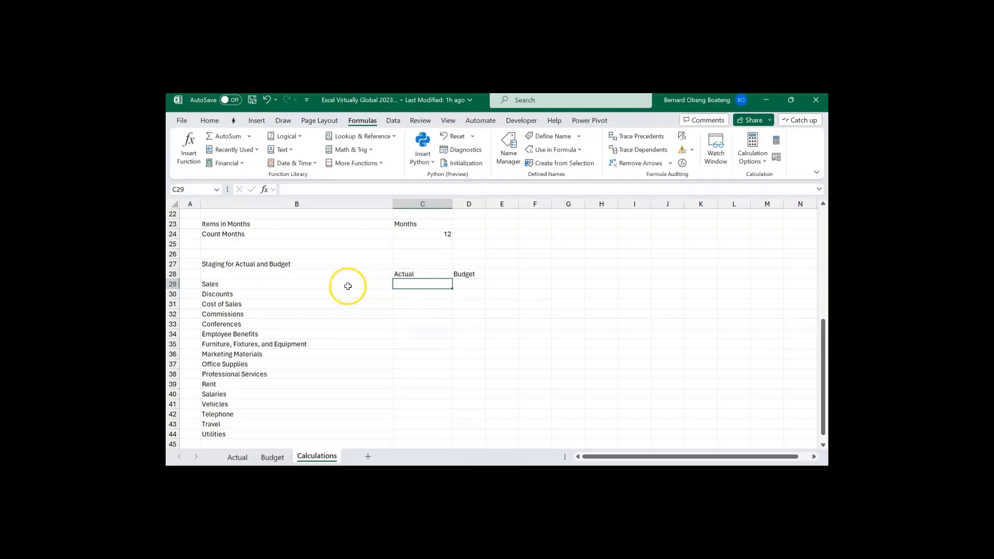
# - Start a BYROW formula in C29 with the spilled account list B29# as its array
pyautogui.click(367, 284)
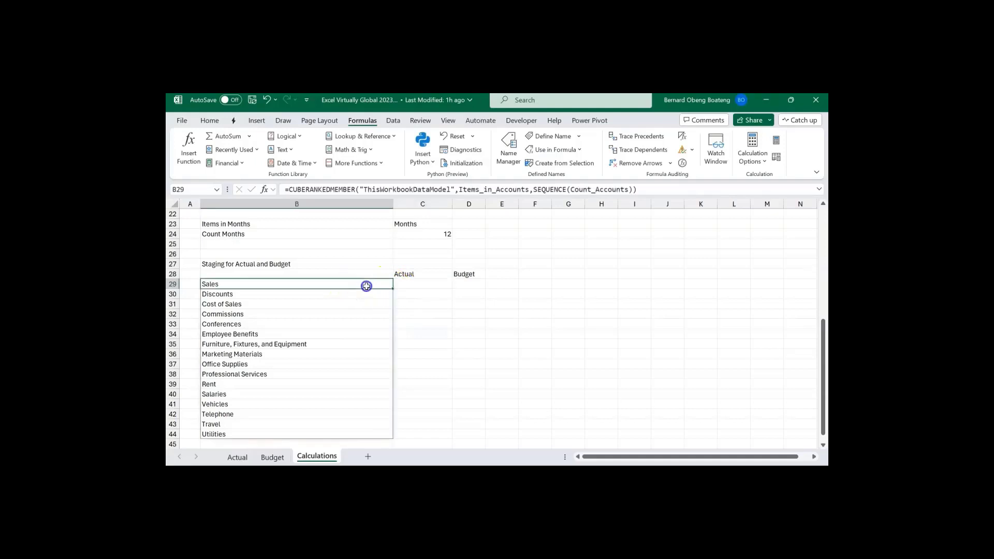
pyautogui.click(401, 283)
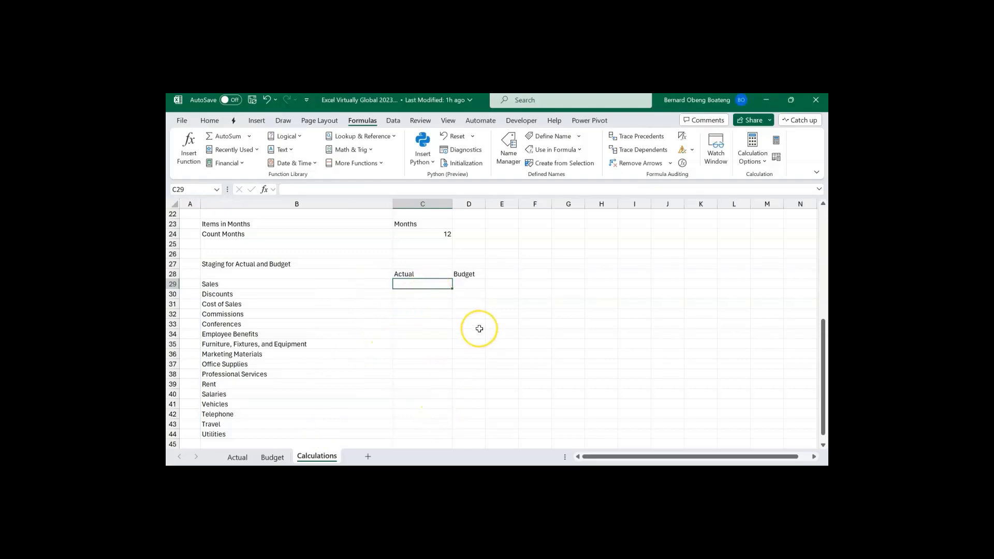
pyautogui.write('=by')
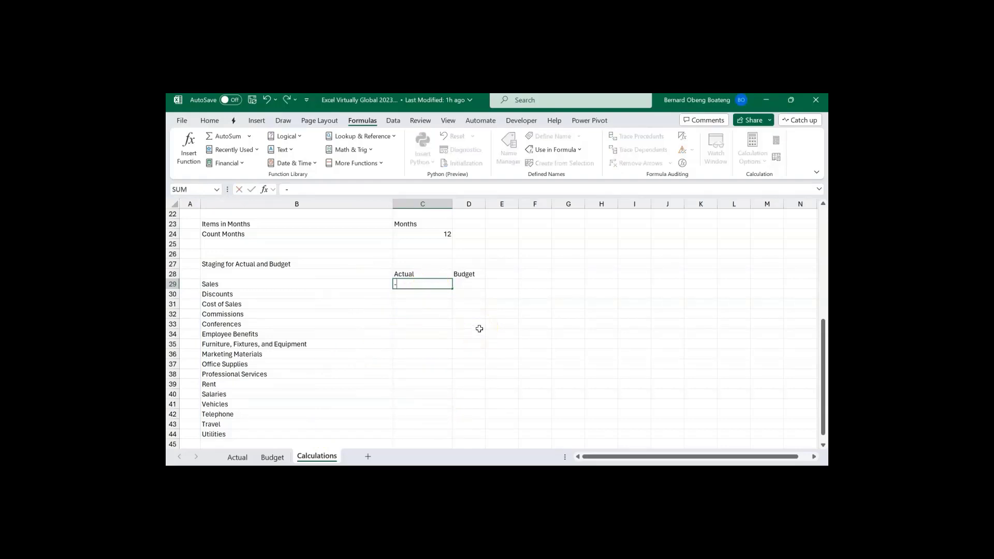
pyautogui.press('BackSpace')
pyautogui.press('BackSpace')
pyautogui.press('BackSpace')
pyautogui.write('=byr')
pyautogui.press('Tab')
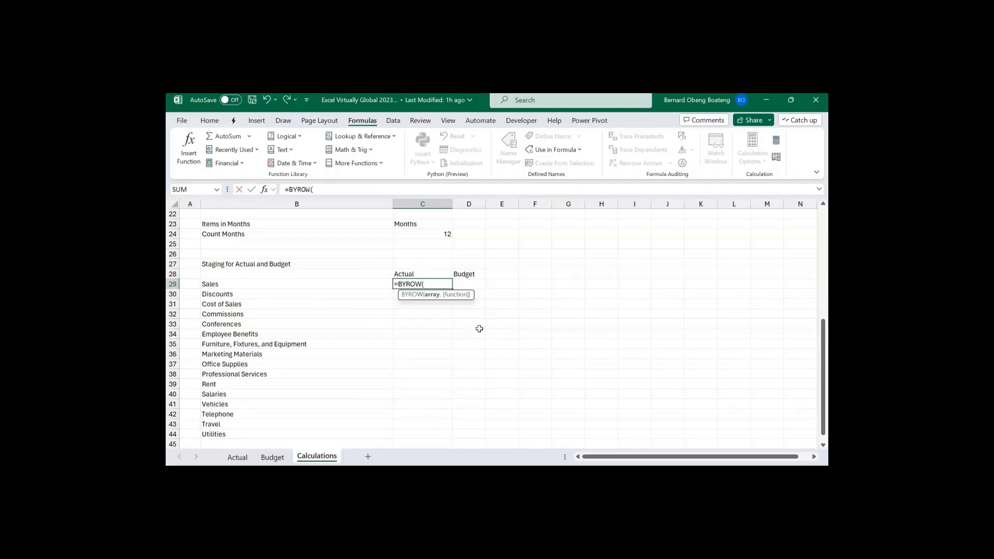
pyautogui.click(332, 283)
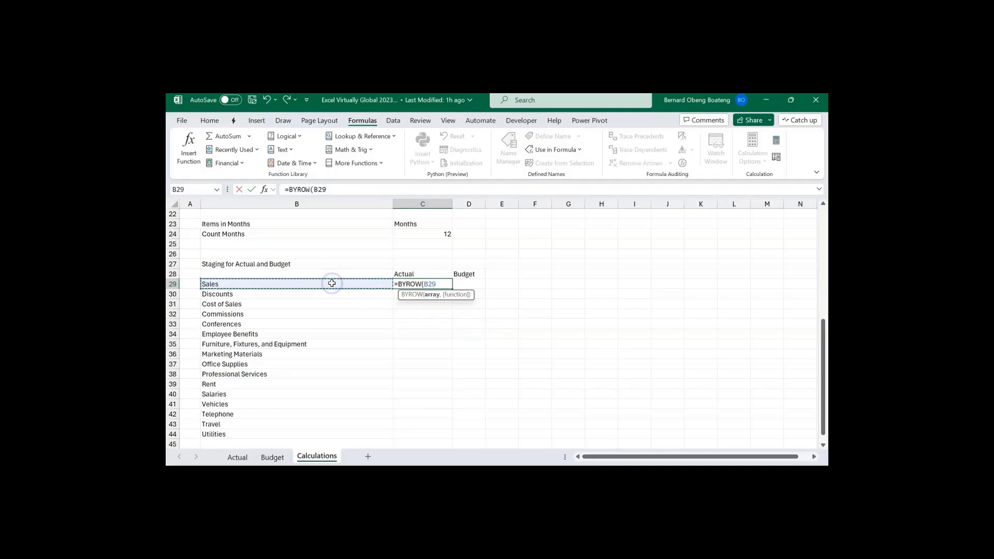
pyautogui.write('#')
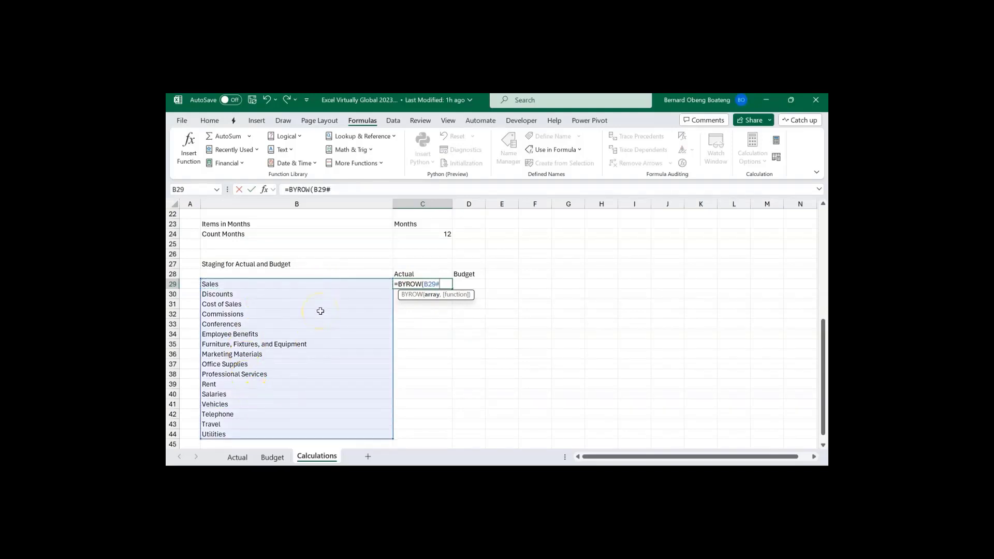
# - Add a LAMBDA with the parameter X to the BYROW formula and begin a CUBEVALUE function as its calculation
pyautogui.write(',LAMBDA(')
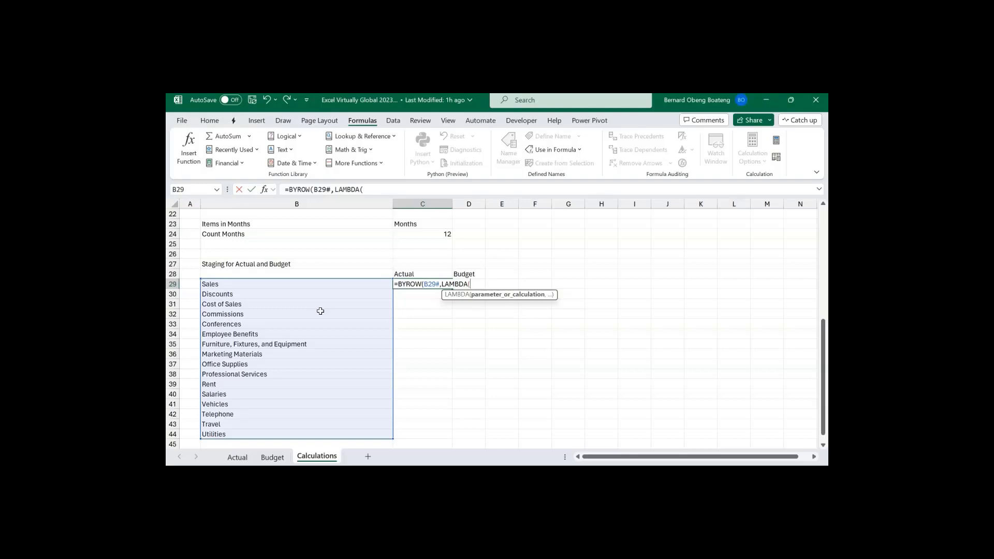
pyautogui.write('X,')
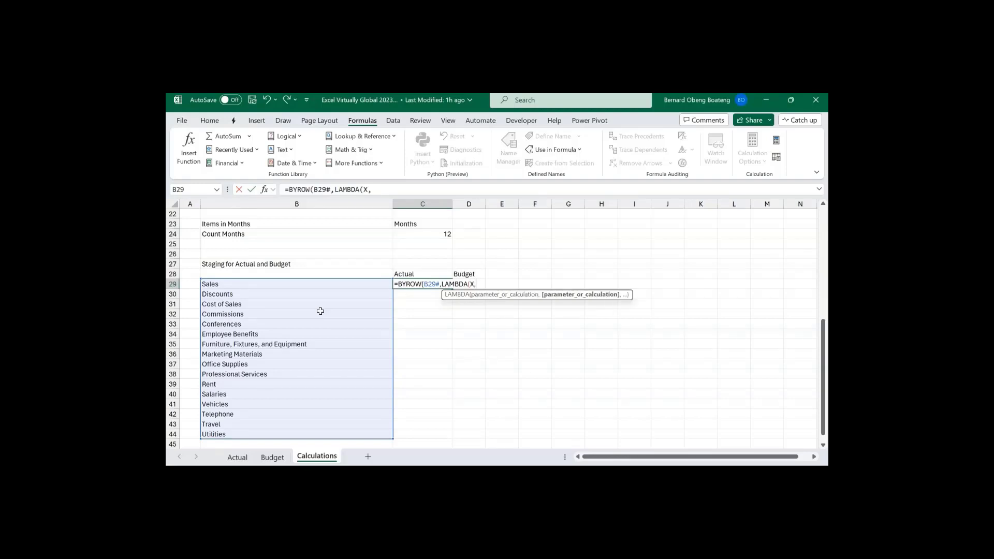
pyautogui.write('CUB')
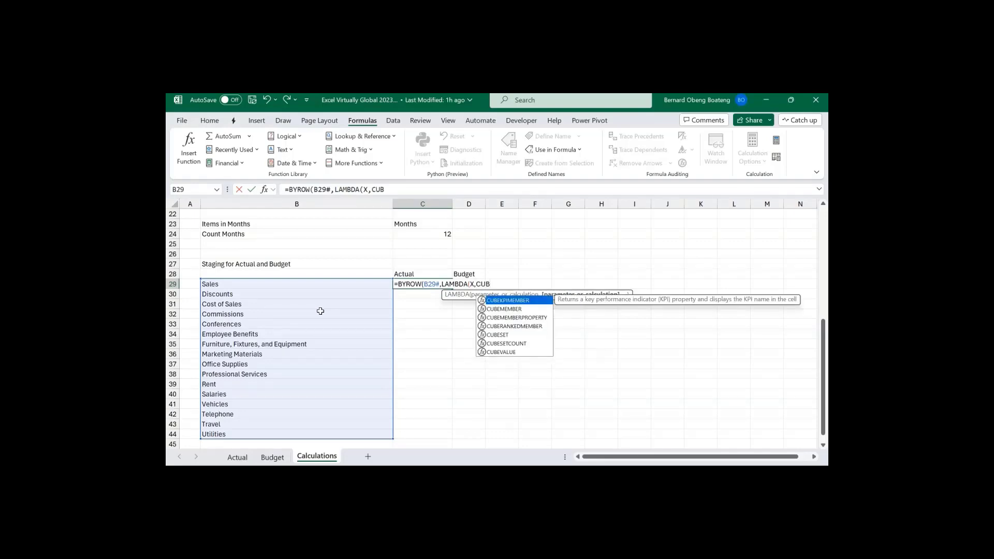
pyautogui.press('Down')
pyautogui.press('Down')
pyautogui.press('Down')
pyautogui.press('Down')
pyautogui.press('Down')
pyautogui.press('Down')
pyautogui.press('Tab')
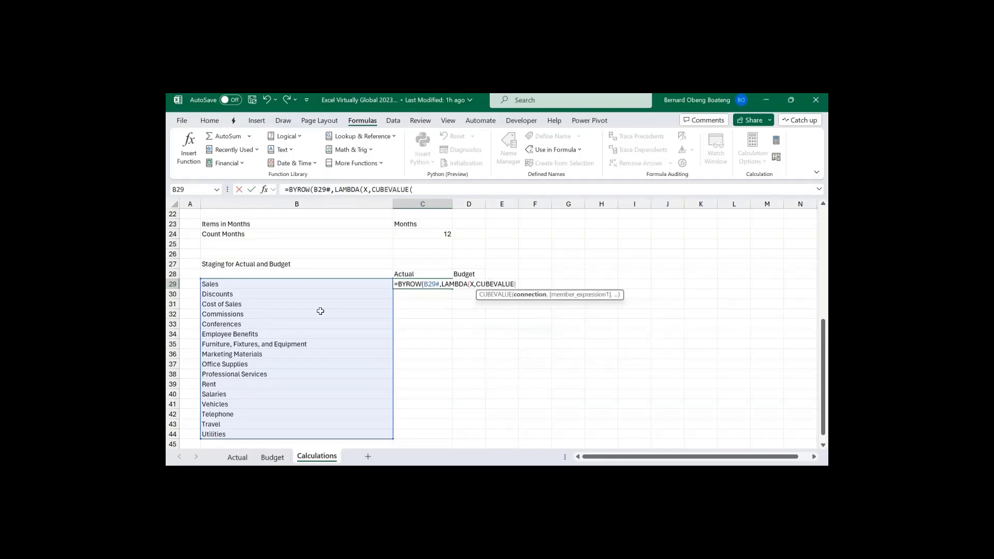
# - Give CUBEVALUE the connection "ThisWorkbookDataModel" and the member expression "[Measures].[Actual]"
pyautogui.write('"')
pyautogui.press('Tab')
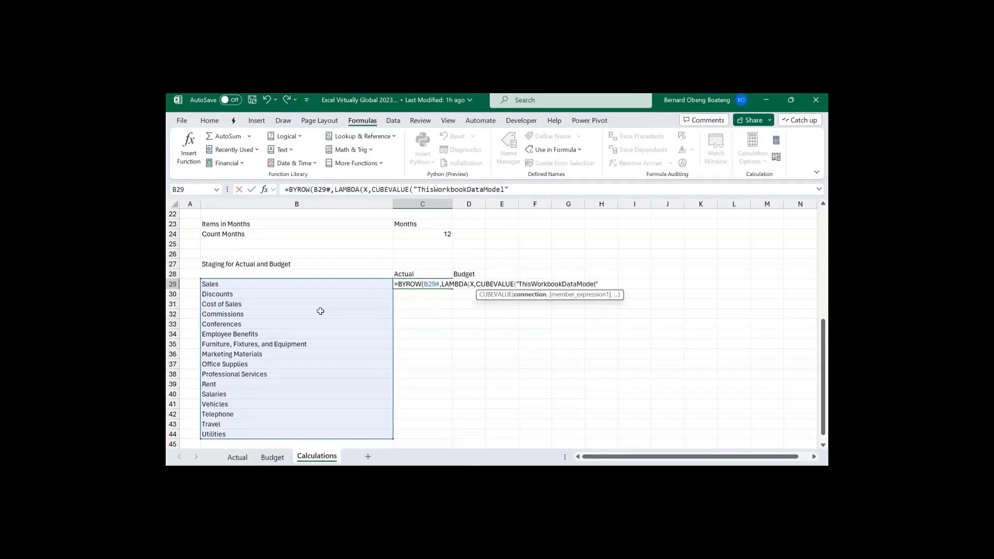
pyautogui.write(',"')
pyautogui.press('Down')
pyautogui.press('Down')
pyautogui.press('Down')
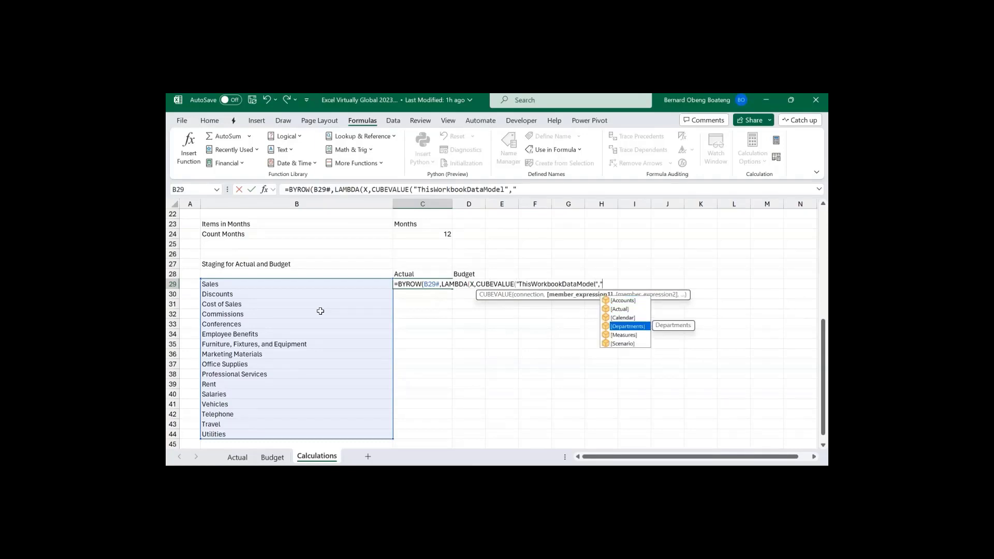
pyautogui.press('Down')
pyautogui.press('Tab')
pyautogui.write('.')
pyautogui.press('Tab')
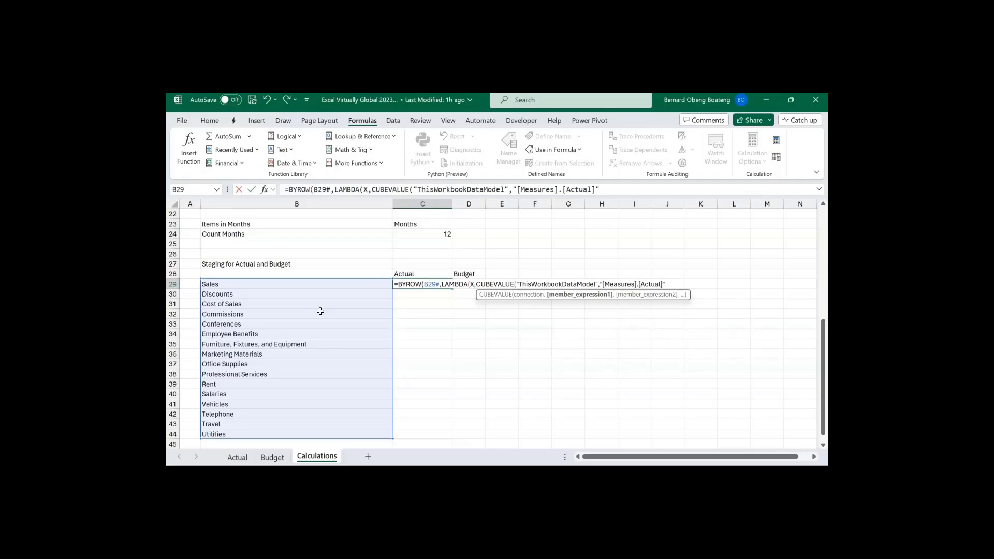
# - Add X as the second member expression and complete the Actual formula in C29
pyautogui.write(',')
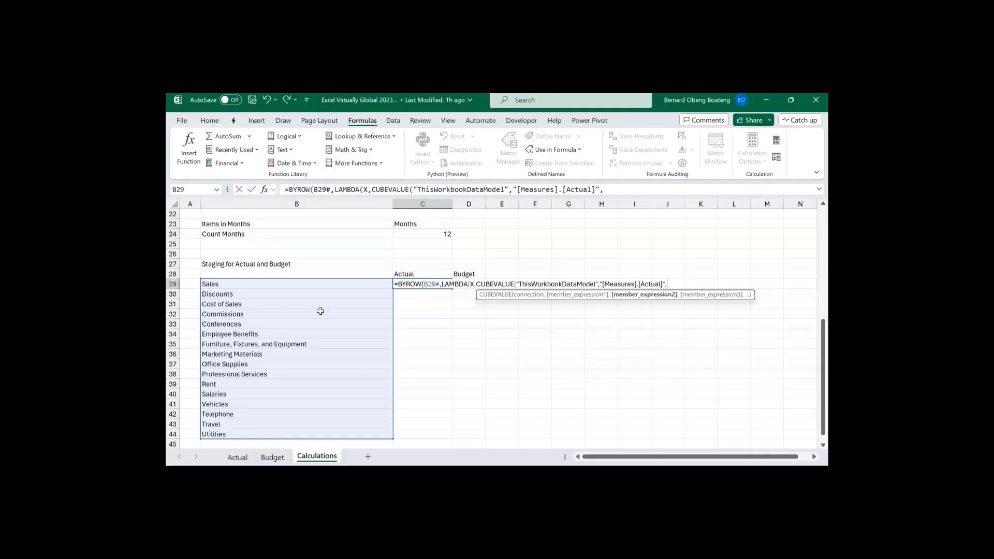
pyautogui.write('X')
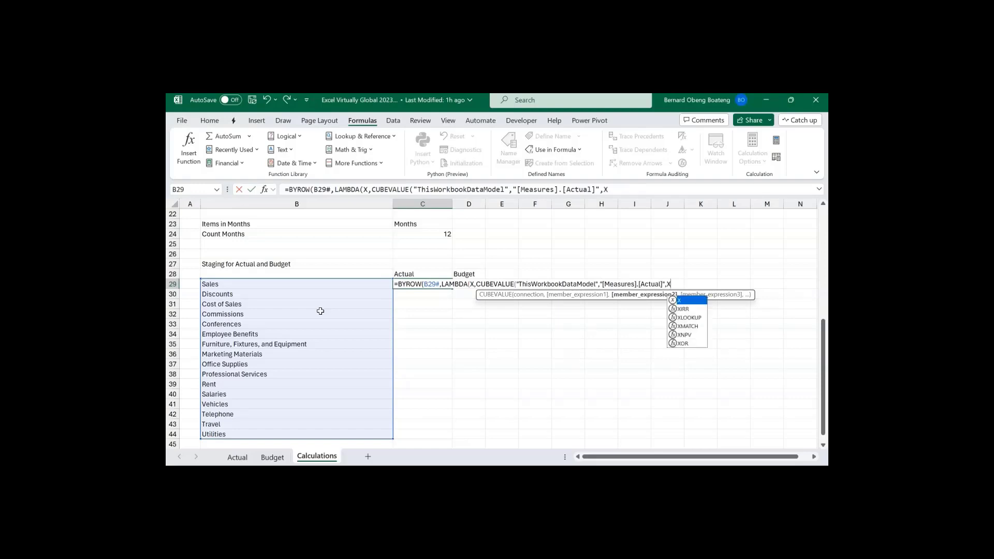
pyautogui.write(')')
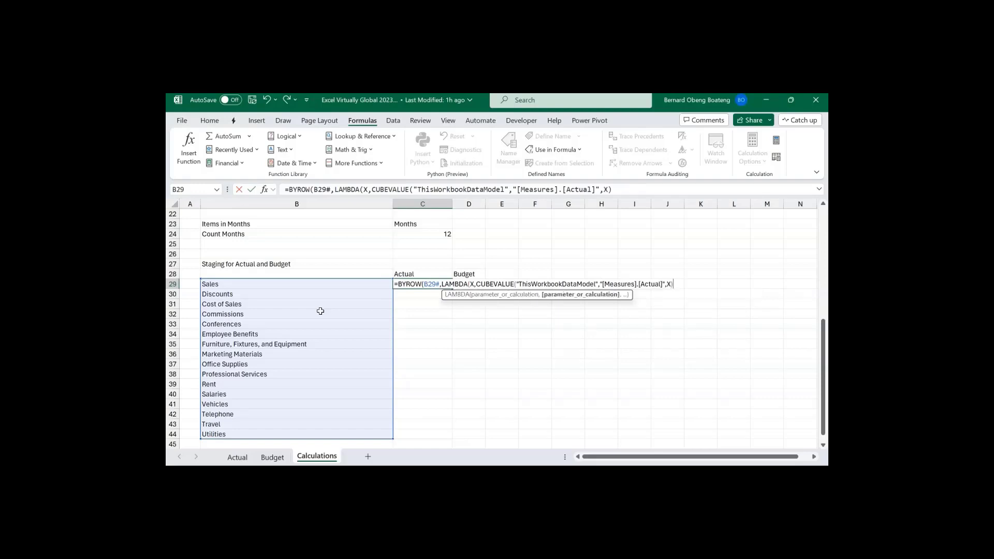
pyautogui.write('))')
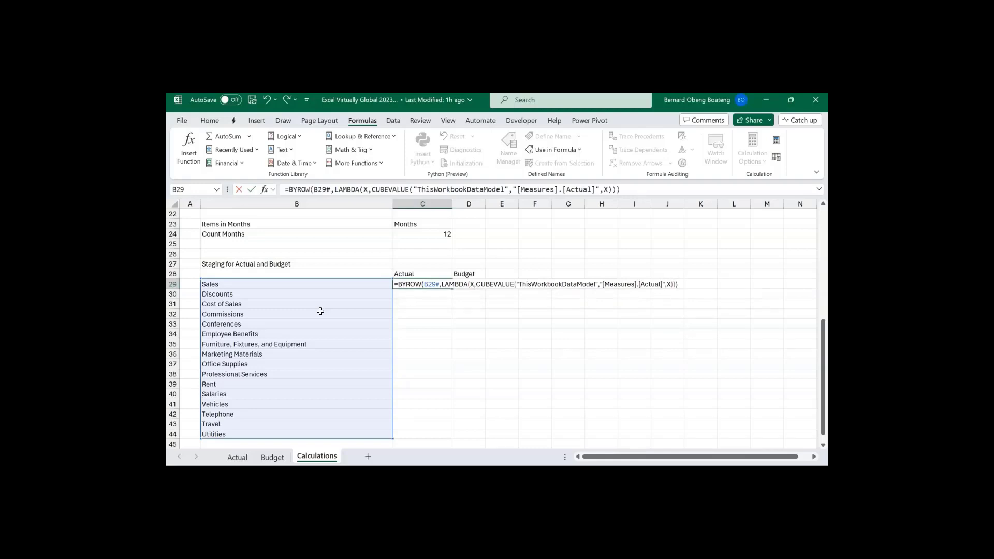
pyautogui.press('Return')
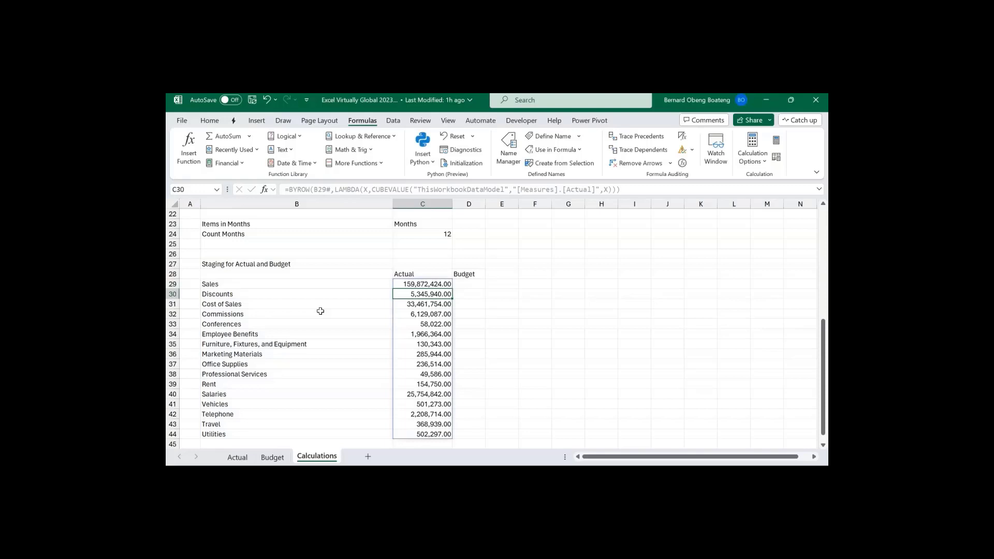
# - Widen column D to make room for the Budget values
pyautogui.click(429, 285)
pyautogui.click(468, 283)
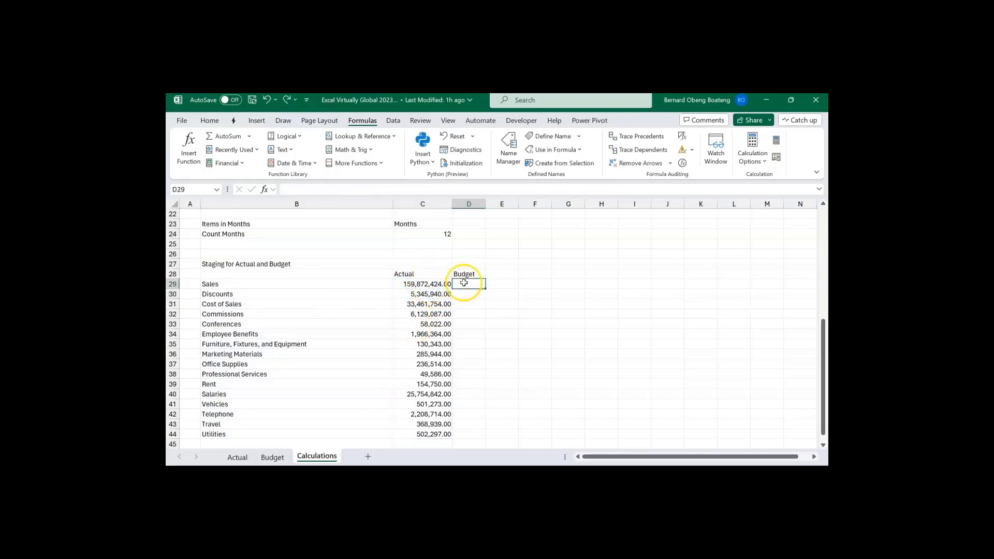
pyautogui.moveTo(486, 206); pyautogui.dragTo(508, 206)
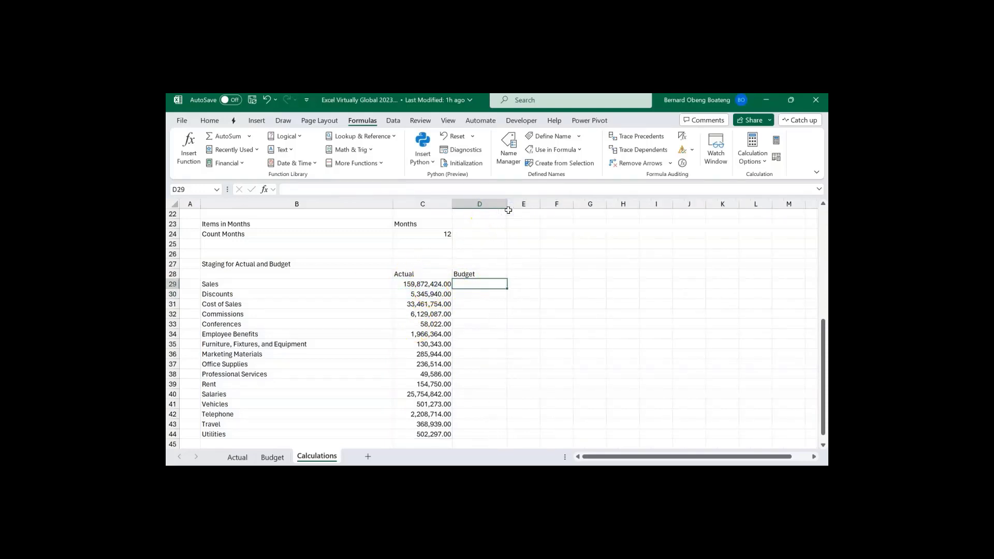
# - Start a BYROW formula in D29 over the spilled account list B29# with a LAMBDA that takes the parameter X
pyautogui.write('=BY')
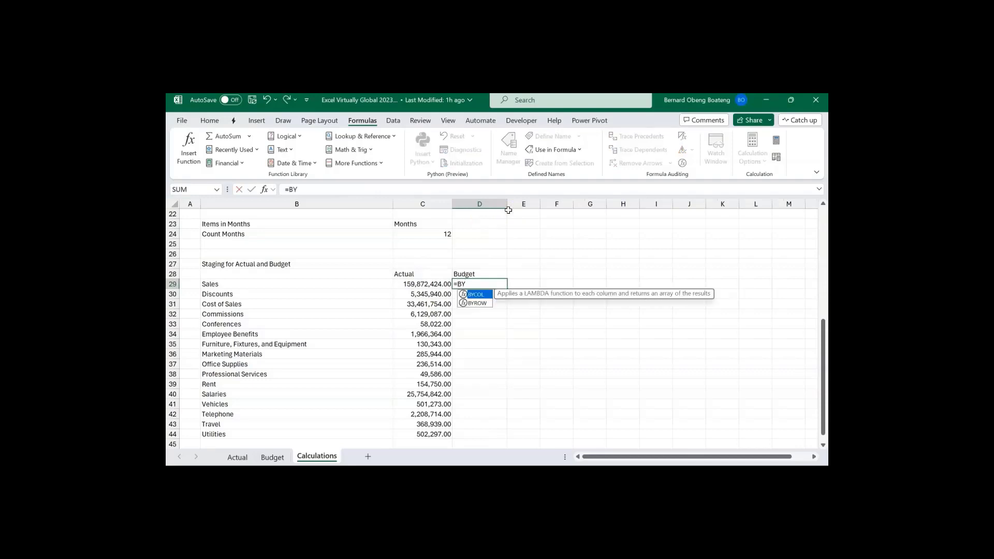
pyautogui.press('Down')
pyautogui.press('Tab')
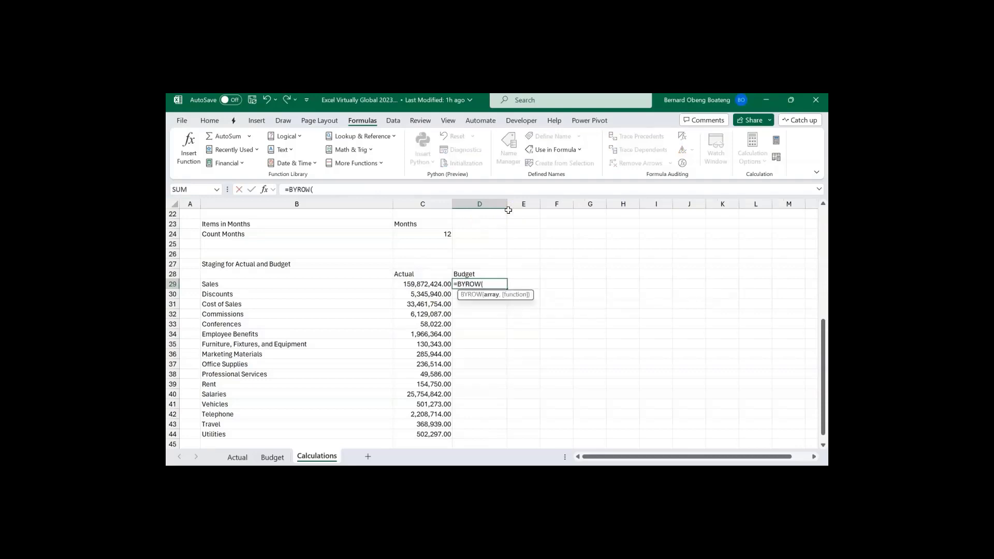
pyautogui.click(348, 286)
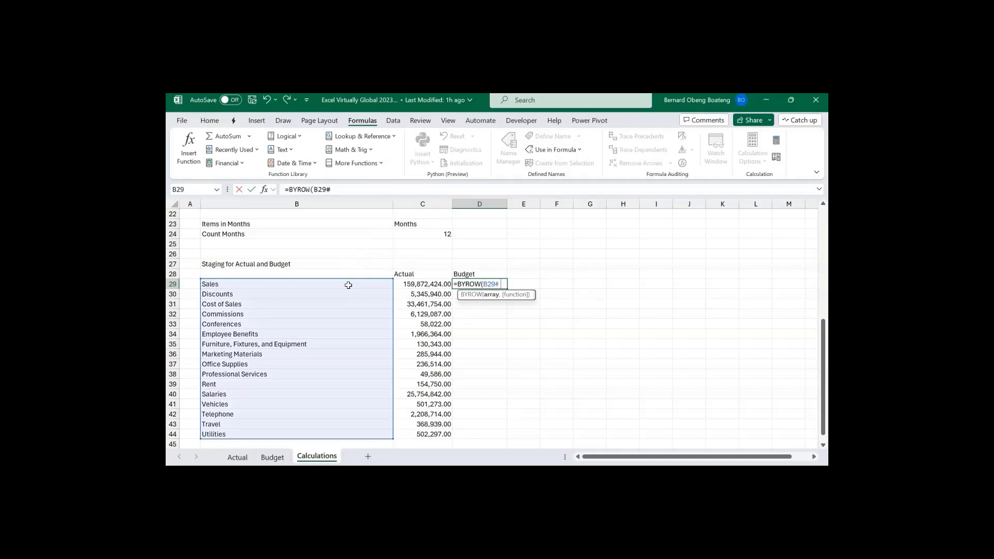
pyautogui.write(',LAMBDA(X')
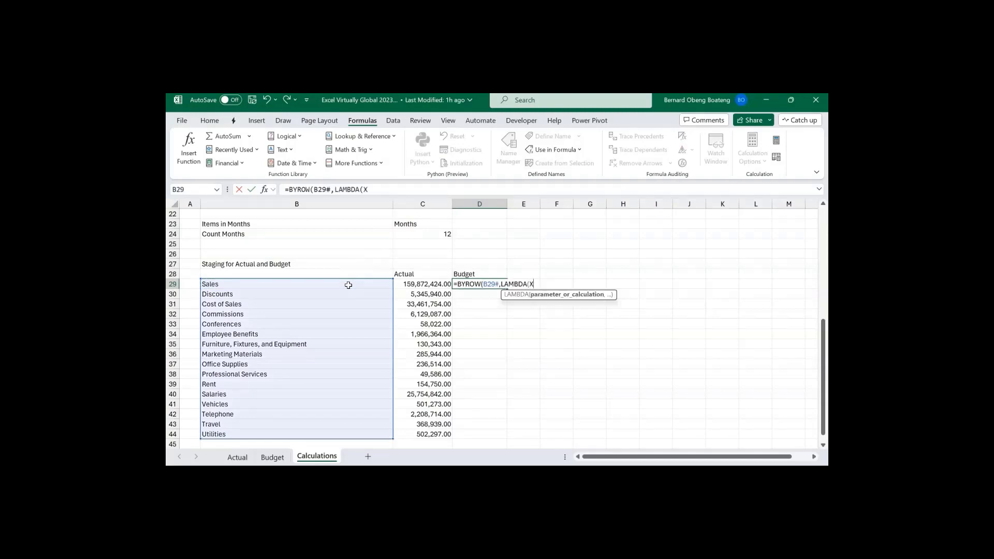
# - Use a CUBEVALUE function as the LAMBDA's calculation, with the connection "ThisWorkbookDataModel"
pyautogui.write(',CUB')
pyautogui.press('Down')
pyautogui.press('Down')
pyautogui.press('Down')
pyautogui.press('Down')
pyautogui.press('Down')
pyautogui.press('Down')
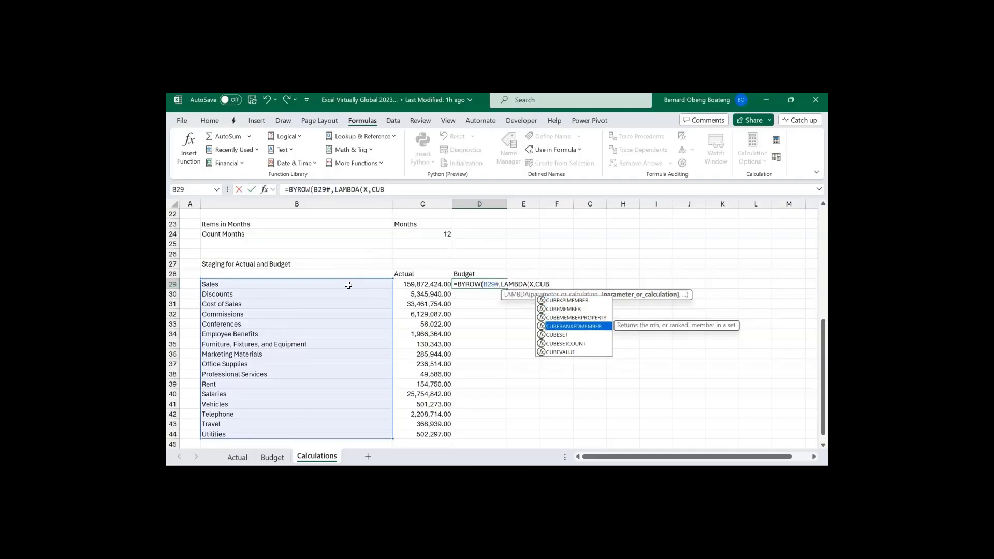
pyautogui.press('Tab')
pyautogui.write('"')
pyautogui.press('Tab')
pyautogui.write('",')
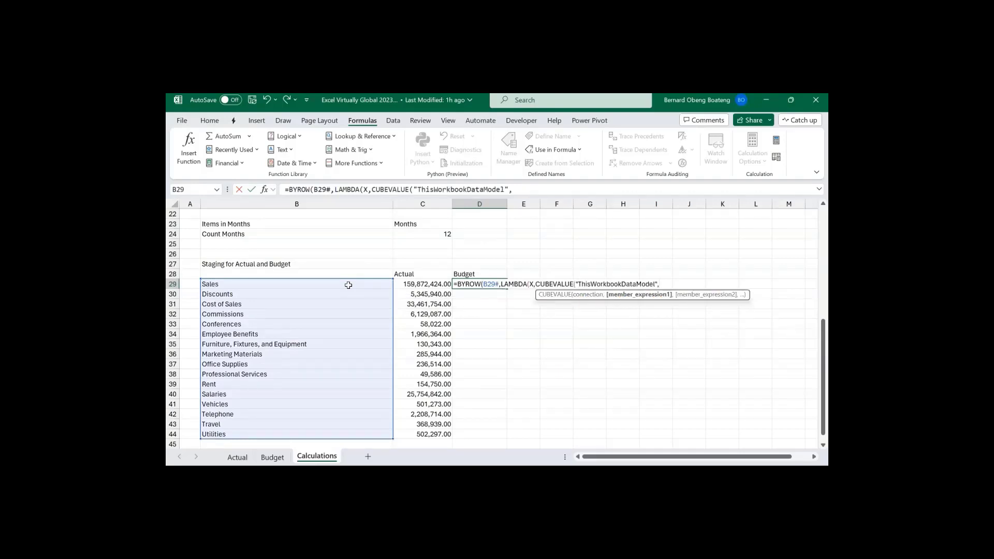
# - Set the first member expression of CUBEVALUE to "[Measures].[Budget]"
pyautogui.write('"')
pyautogui.press('Down')
pyautogui.press('Down')
pyautogui.press('Down')
pyautogui.press('Down')
pyautogui.press('Tab')
pyautogui.write('.')
pyautogui.press('Down')
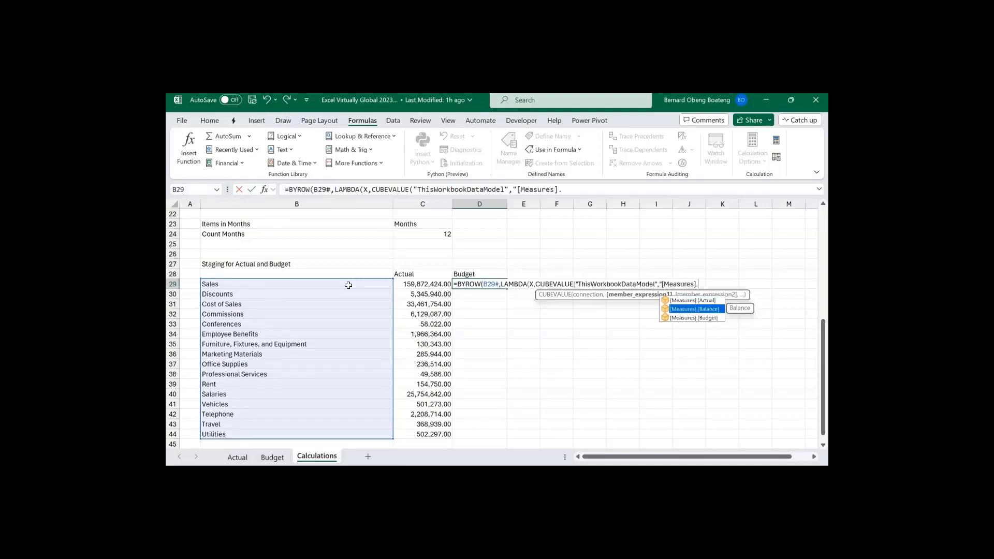
pyautogui.press('Down')
pyautogui.press('Tab')
pyautogui.write('",')
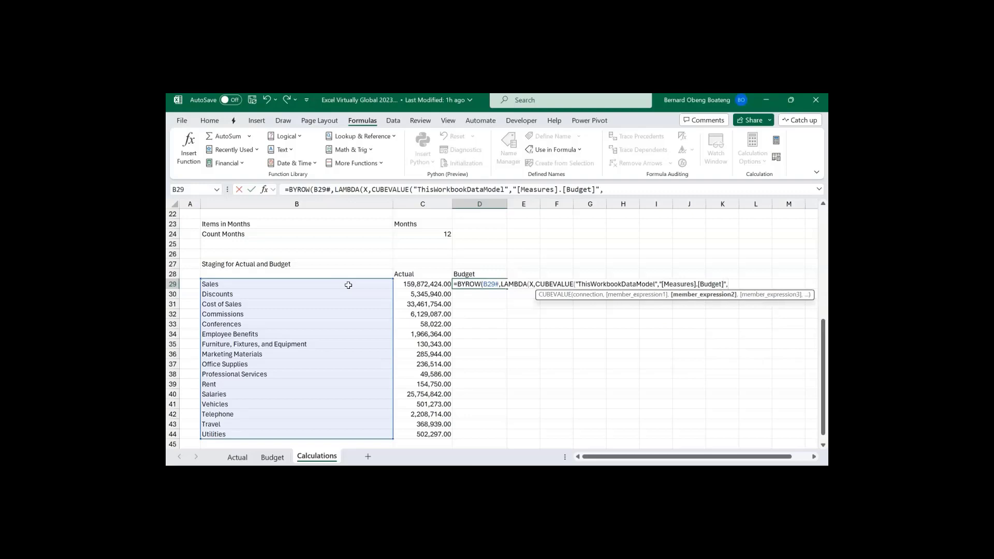
# - Add X as the second member expression and complete the Budget formula in D29
pyautogui.write('X')
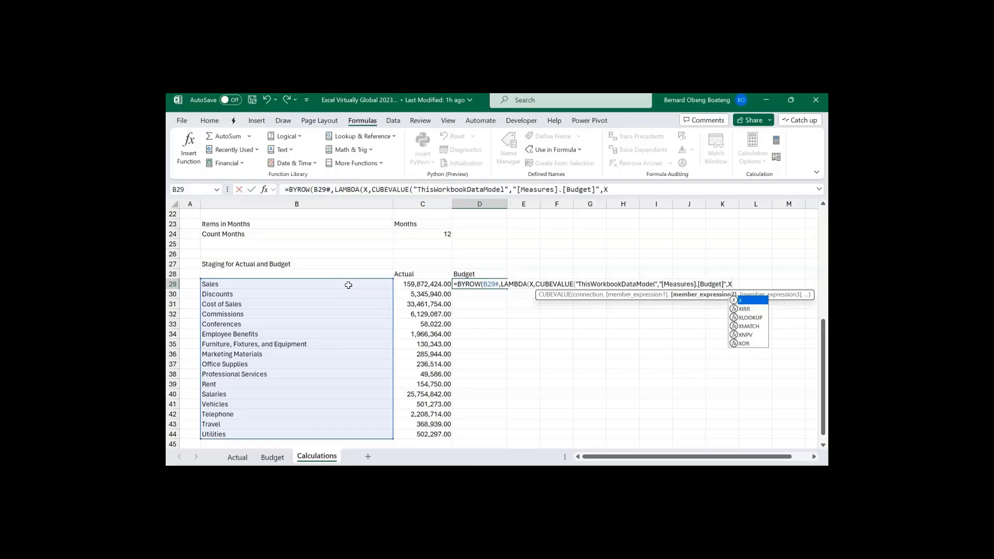
pyautogui.write(')))')
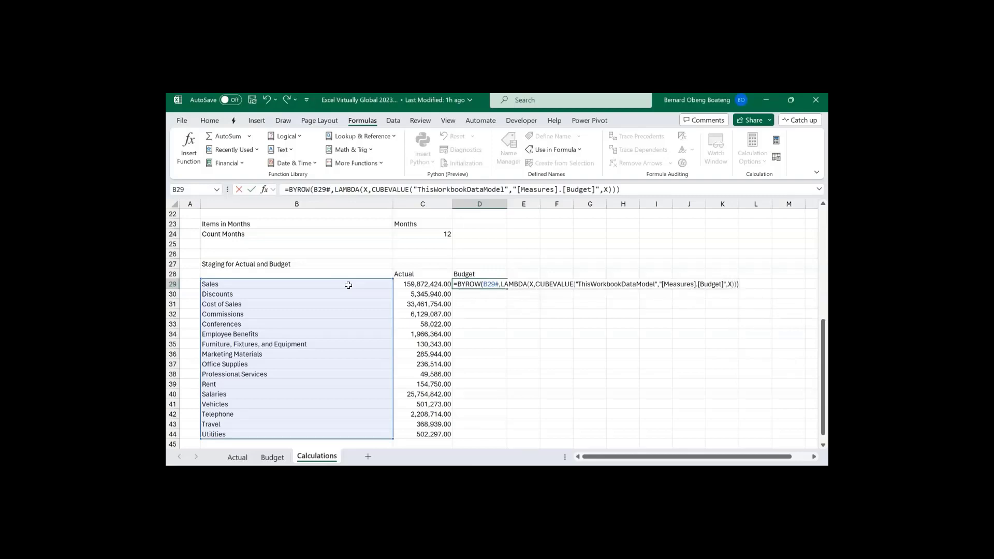
pyautogui.press('Return')
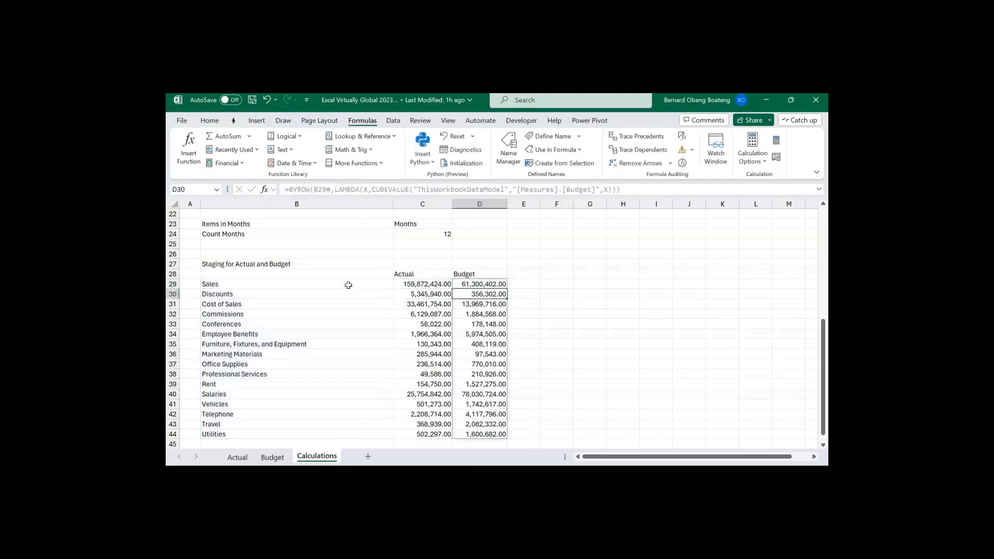
pyautogui.press('Right')
pyautogui.press('Up')
pyautogui.press('Up')
pyautogui.press('Up')
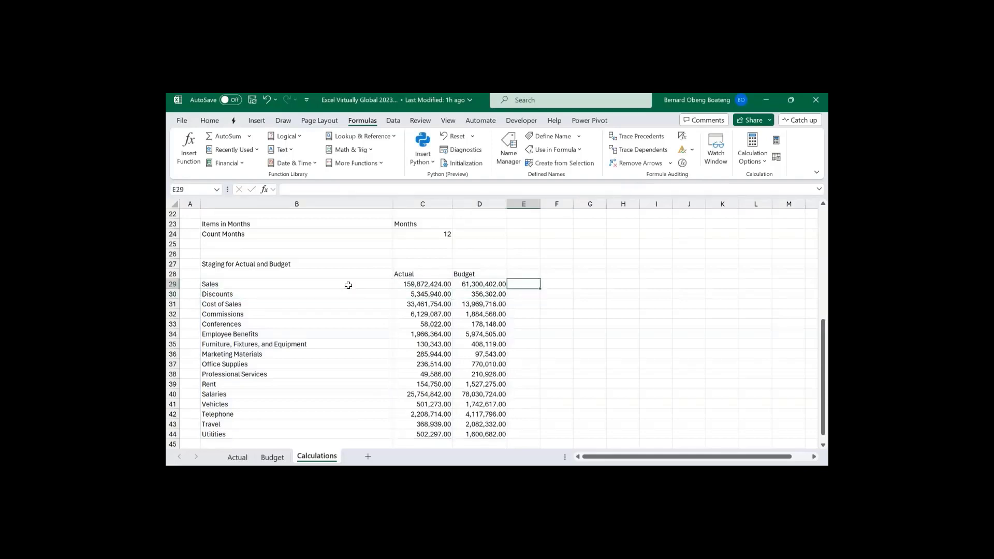
pyautogui.press('Right')
pyautogui.press('Right')
pyautogui.press('Right')
pyautogui.press('Right')
pyautogui.press('Right')
pyautogui.press('Right')
pyautogui.press('Right')
pyautogui.press('Right')
pyautogui.press('Right')
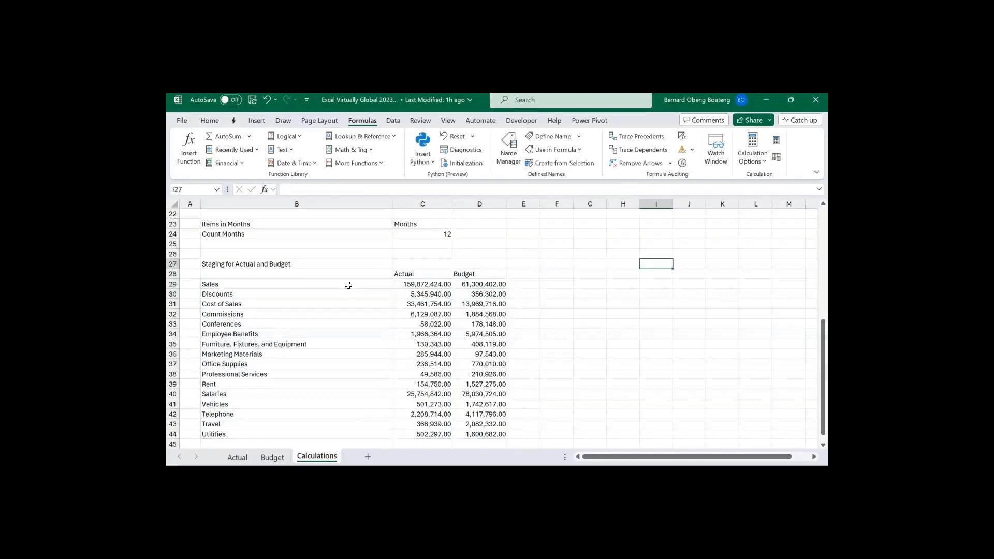
pyautogui.press('Left')
pyautogui.press('Left')
pyautogui.press('Left')
pyautogui.press('Left')
pyautogui.press('Left')
pyautogui.press('Left')
pyautogui.press('Left')
pyautogui.press('Left')
pyautogui.press('Left')
pyautogui.press('Left')
pyautogui.press('Left')
pyautogui.press('Left')
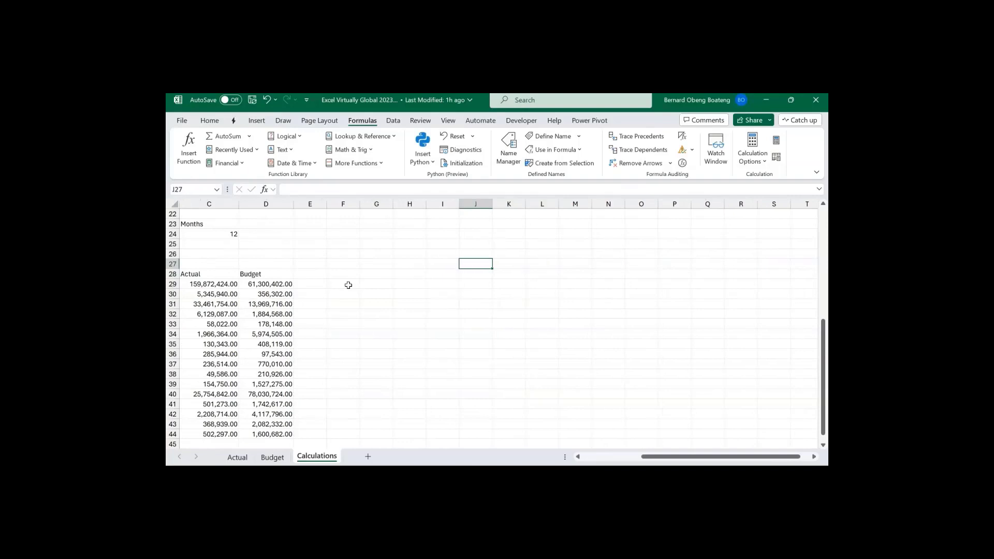
pyautogui.press('Up')
pyautogui.press('Up')
pyautogui.press('Up')
pyautogui.press('Right')
pyautogui.press('Right')
pyautogui.press('Right')
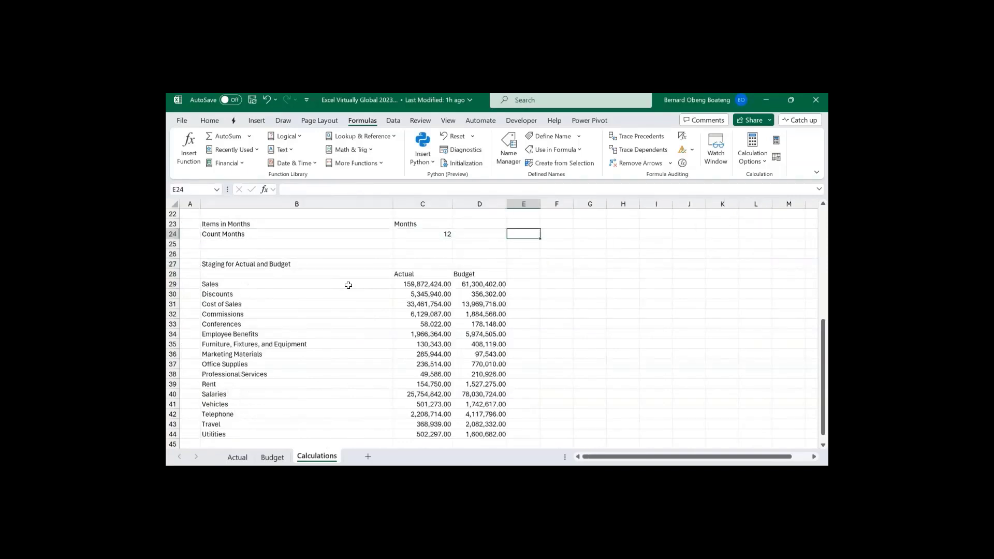
# - Start a CUBERANKEDMEMBER formula in F27 with the connection "ThisWorkbookDataModel"
pyautogui.press('Down')
pyautogui.press('Down')
pyautogui.press('Down')
pyautogui.press('Right')
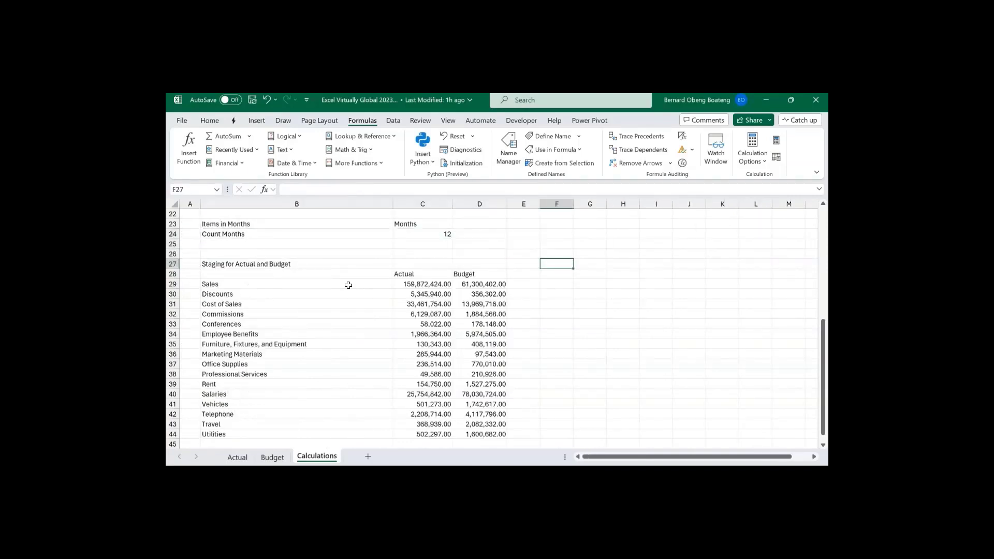
pyautogui.write('=CUB')
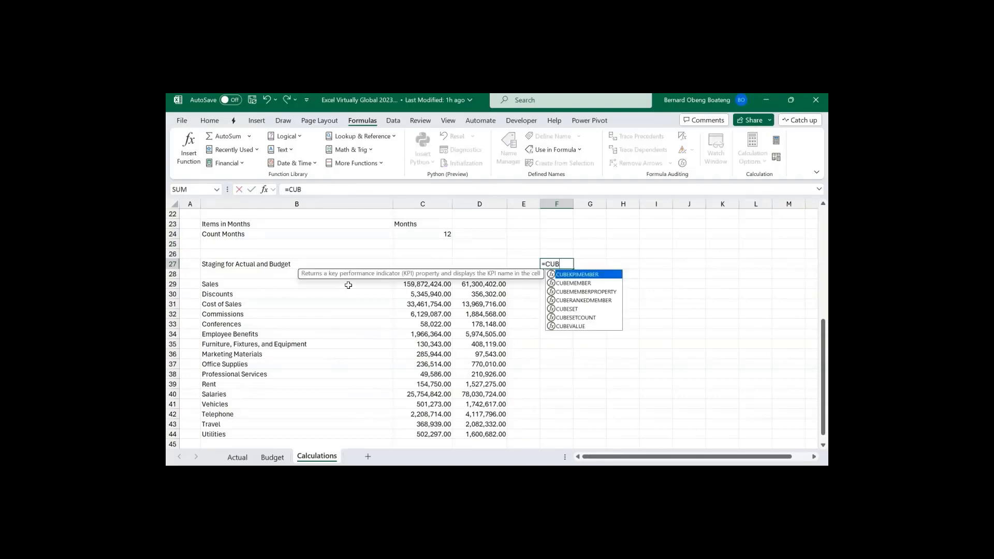
pyautogui.press('Down')
pyautogui.press('Down')
pyautogui.press('Down')
pyautogui.press('Tab')
pyautogui.write('"')
pyautogui.press('Tab')
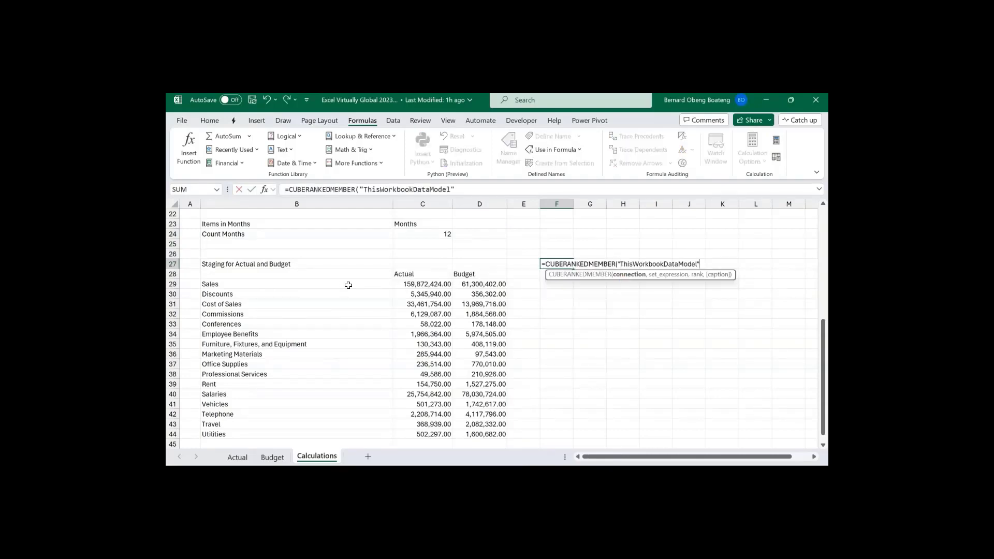
# - Use Items_in_Months as the set expression and SEQUENCE(Count_Months) as the rank, and complete the months formula in F27
pyautogui.write(',IT')
pyautogui.press('Down')
pyautogui.press('Tab')
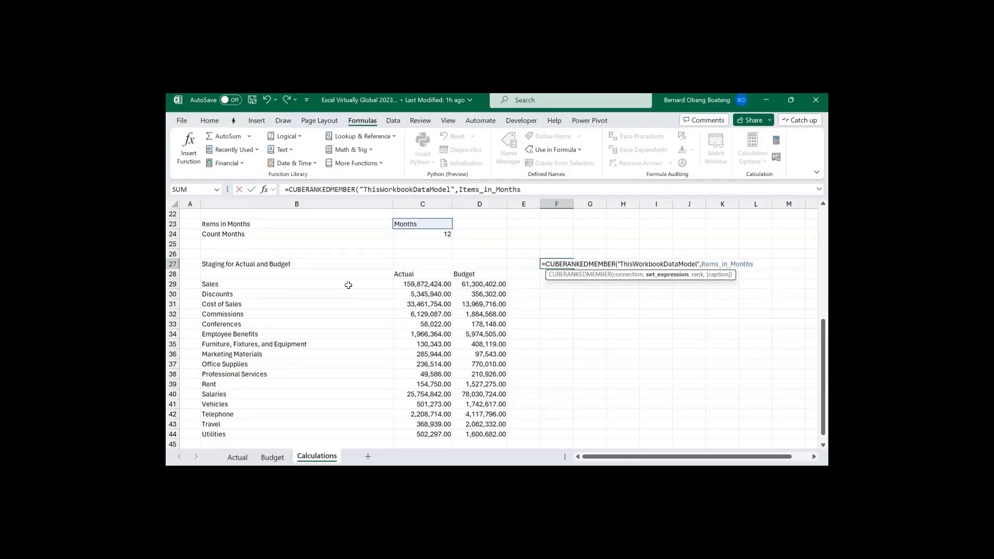
pyautogui.write(',SEQUENCE(')
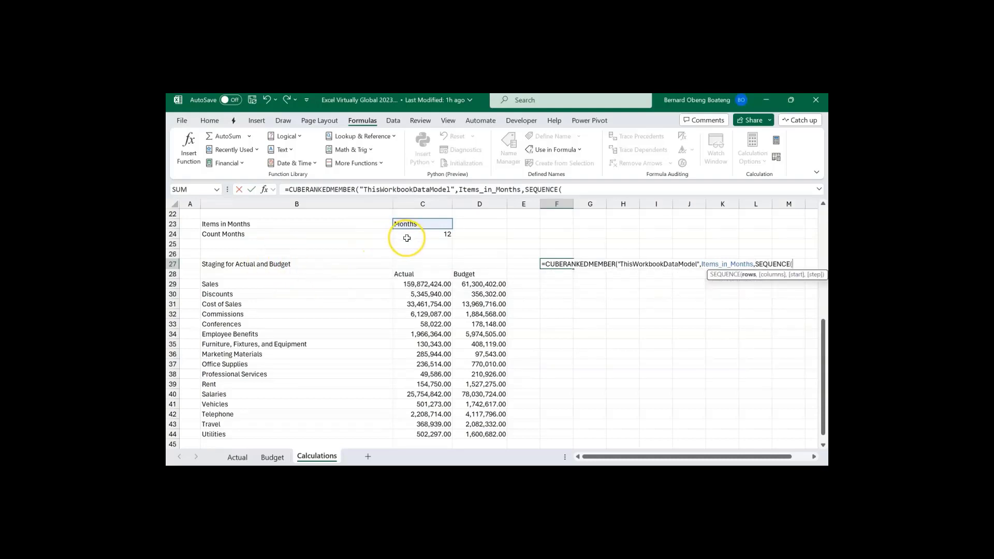
pyautogui.write('cou')
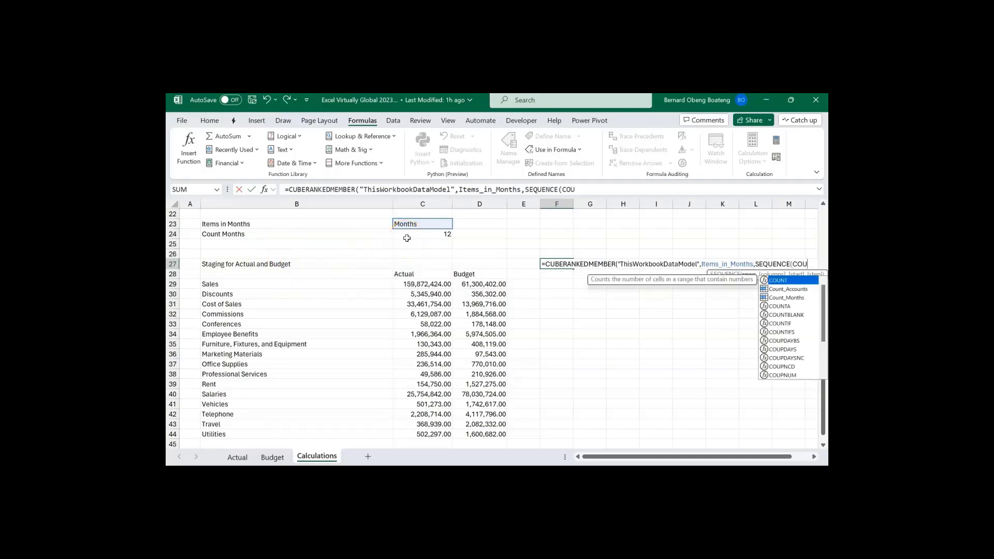
pyautogui.press('Down')
pyautogui.press('Down')
pyautogui.press('Tab')
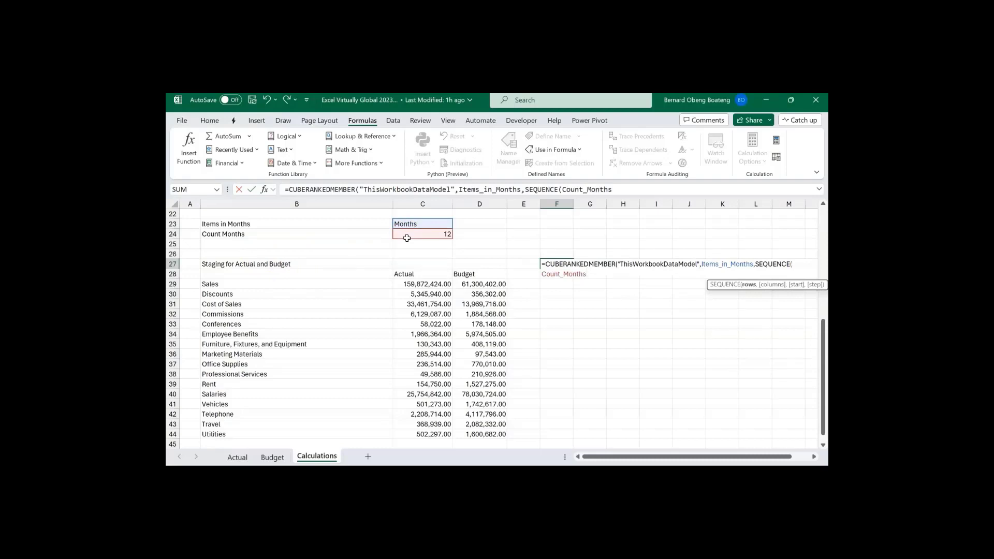
pyautogui.write(')')
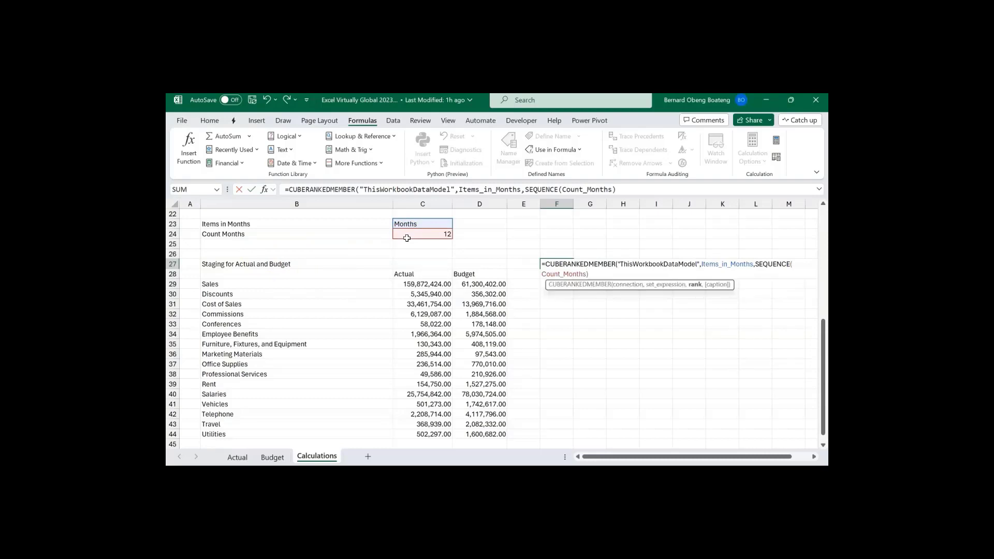
pyautogui.write(')')
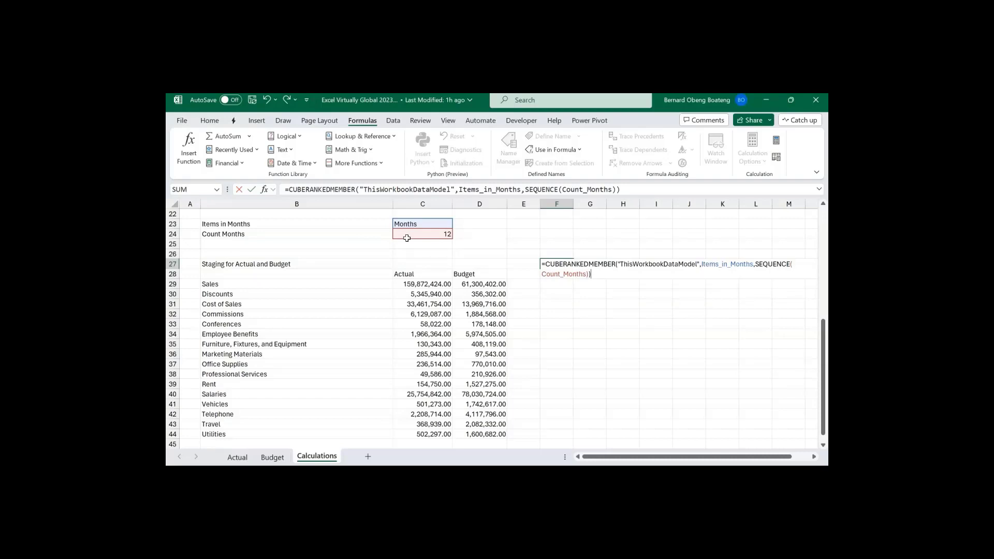
pyautogui.press('Return')
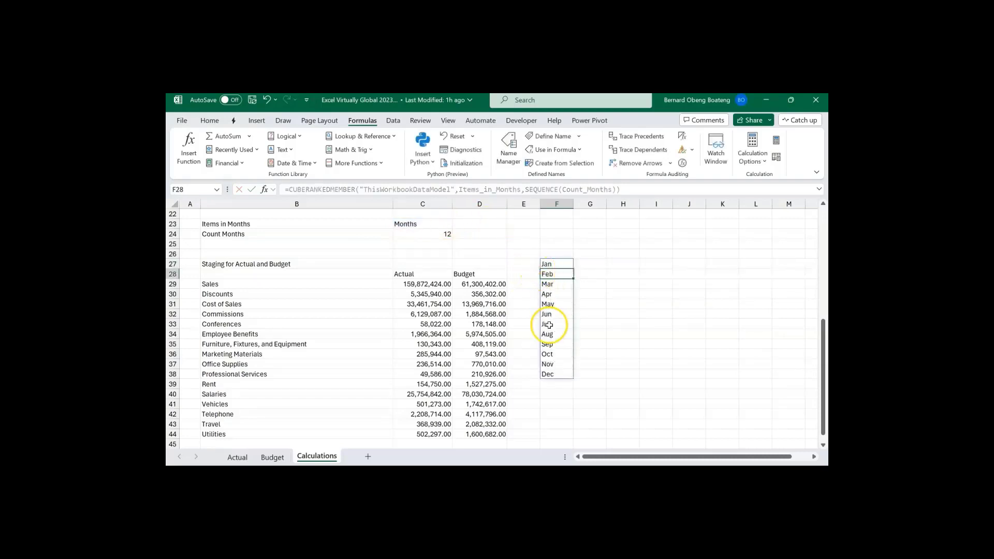
# - Wrap the months formula in F27 in TRANSPOSE so that the months spill across the row
pyautogui.click(557, 264)
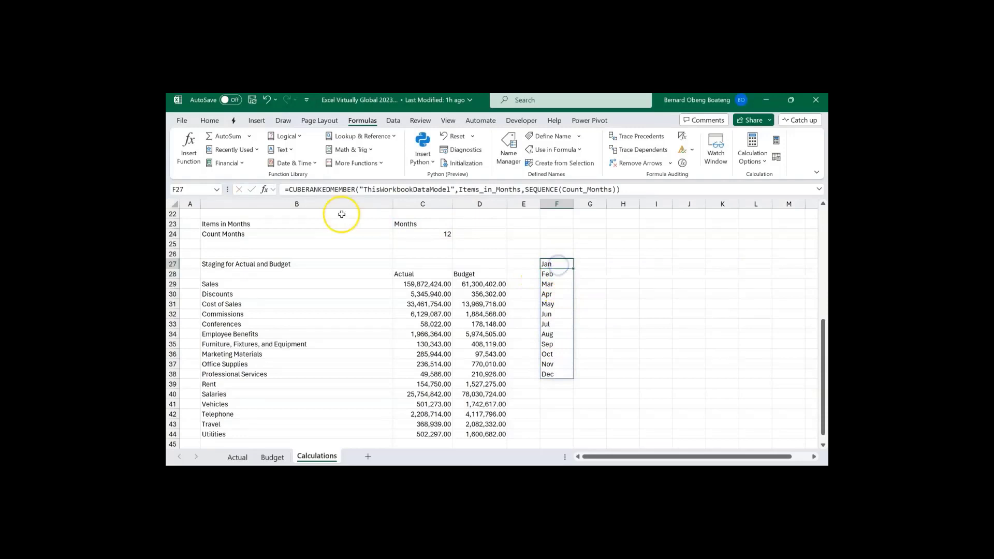
pyautogui.click(291, 190)
pyautogui.write('TR')
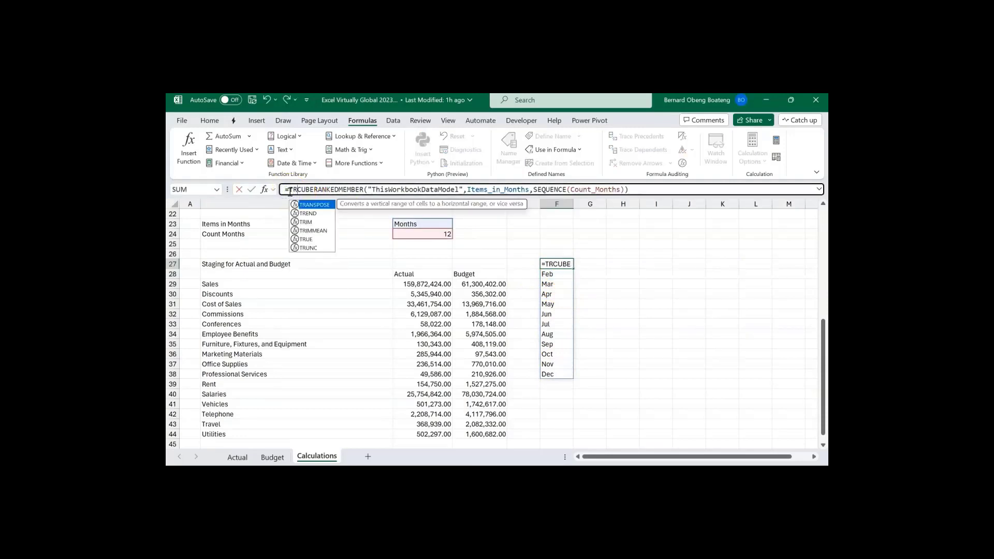
pyautogui.press('Tab')
pyautogui.click(668, 189)
pyautogui.write(')')
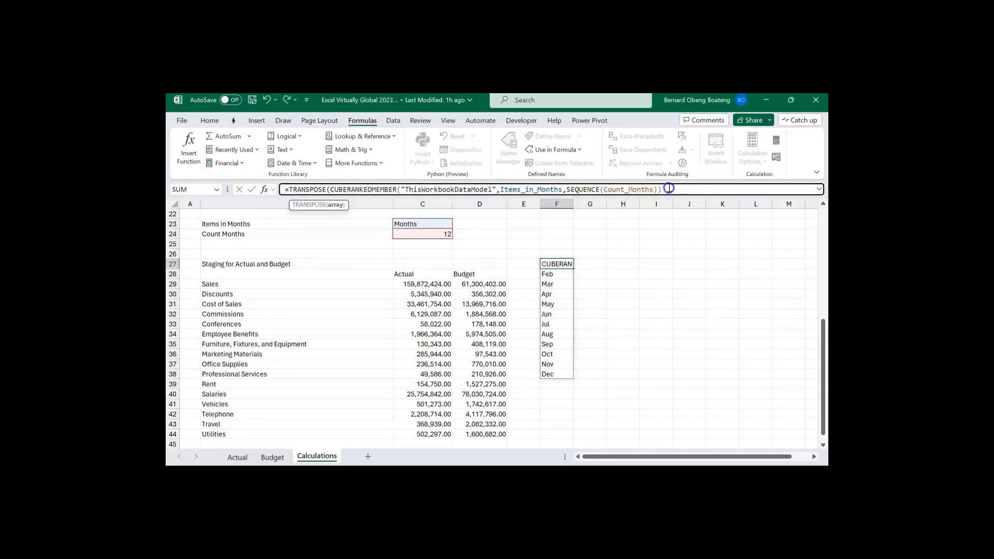
pyautogui.press('Return')
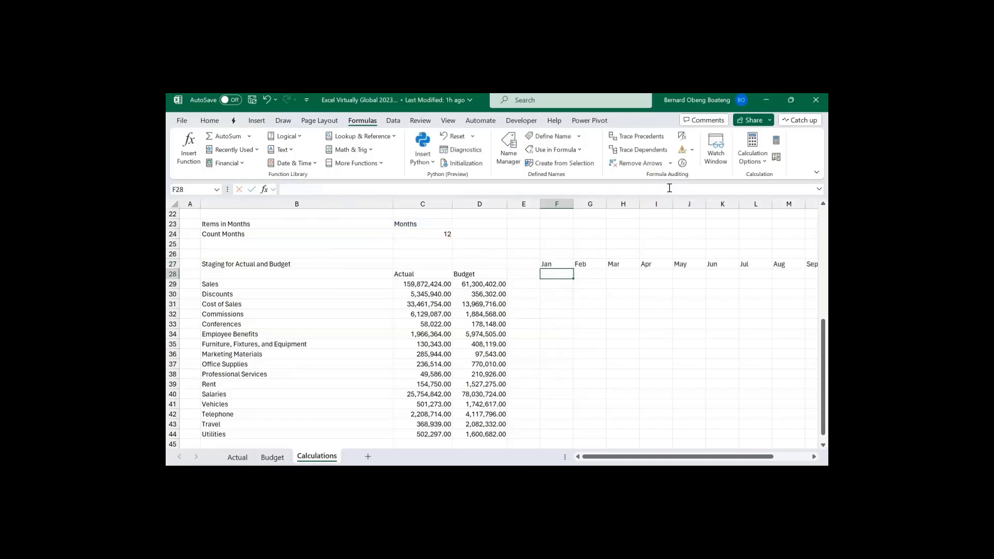
# - Examine the spilled month headings along row 27 through to the last month
pyautogui.press('Up')
pyautogui.press('Right')
pyautogui.press('Right')
pyautogui.press('Right')
pyautogui.press('Right')
pyautogui.press('Right')
pyautogui.press('Right')
pyautogui.press('Right')
pyautogui.press('Right')
pyautogui.press('Right')
pyautogui.press('Right')
pyautogui.press('Right')
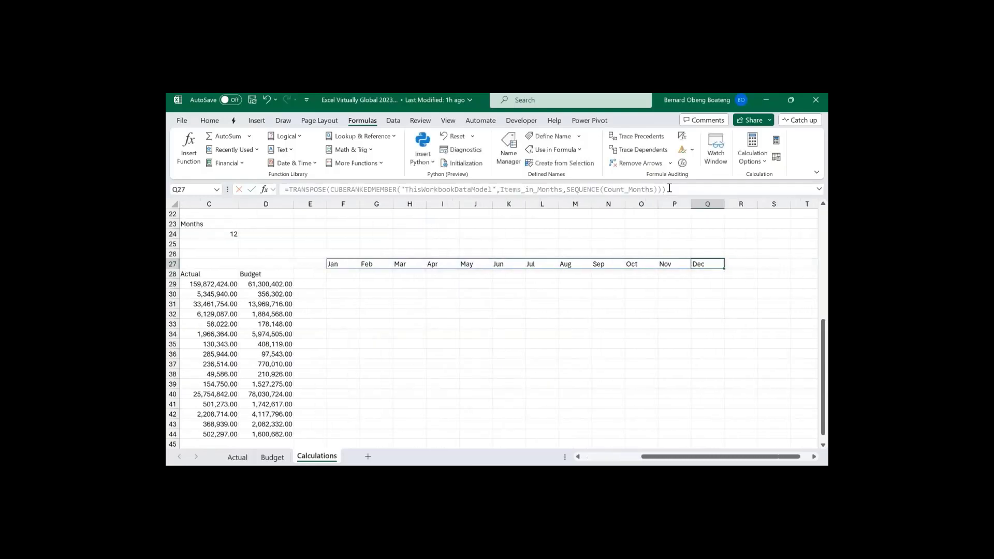
pyautogui.press('Down')
pyautogui.press('Down')
pyautogui.press('Down')
pyautogui.press('Left')
pyautogui.press('Left')
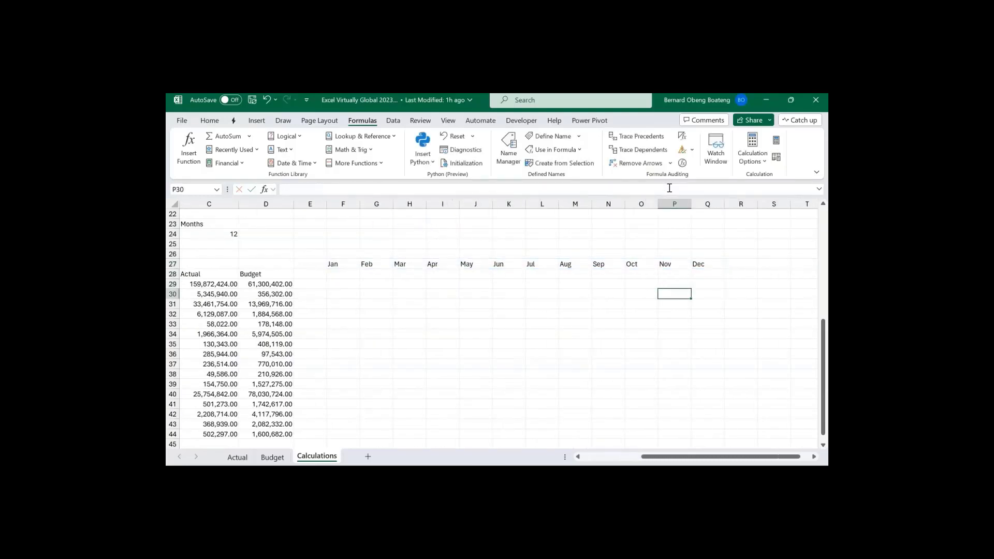
# - Move the transposed months formula from F27 to F28, in line with the Actual and Budget headings
pyautogui.press('Up')
pyautogui.press('Up')
pyautogui.press('Left')
pyautogui.press('Left')
pyautogui.press('Left')
pyautogui.press('Left')
pyautogui.press('Left')
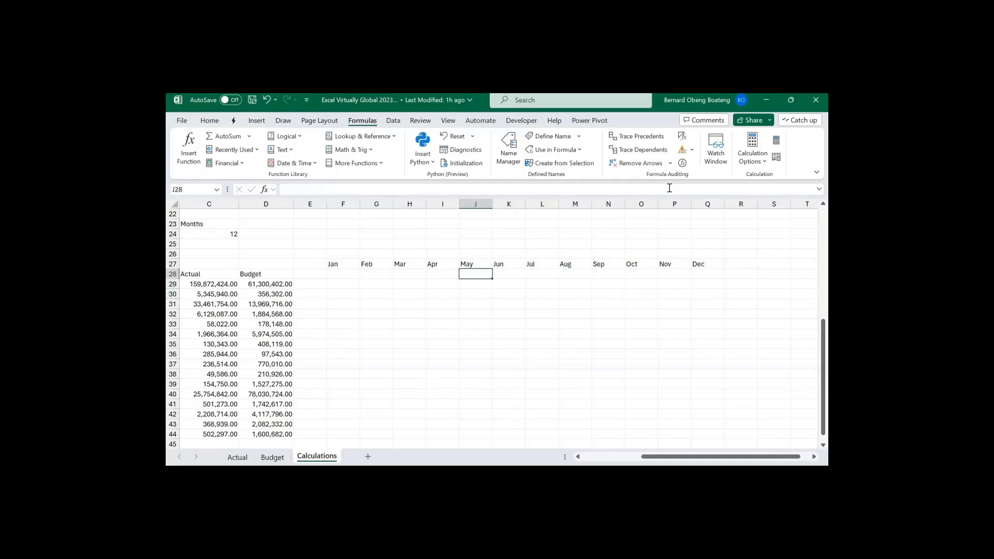
pyautogui.press('Up')
pyautogui.press('Up')
pyautogui.press('Left')
pyautogui.press('Left')
pyautogui.press('Left')
pyautogui.press('Left')
pyautogui.press('Down')
pyautogui.hotkey('ctrl', 'c')
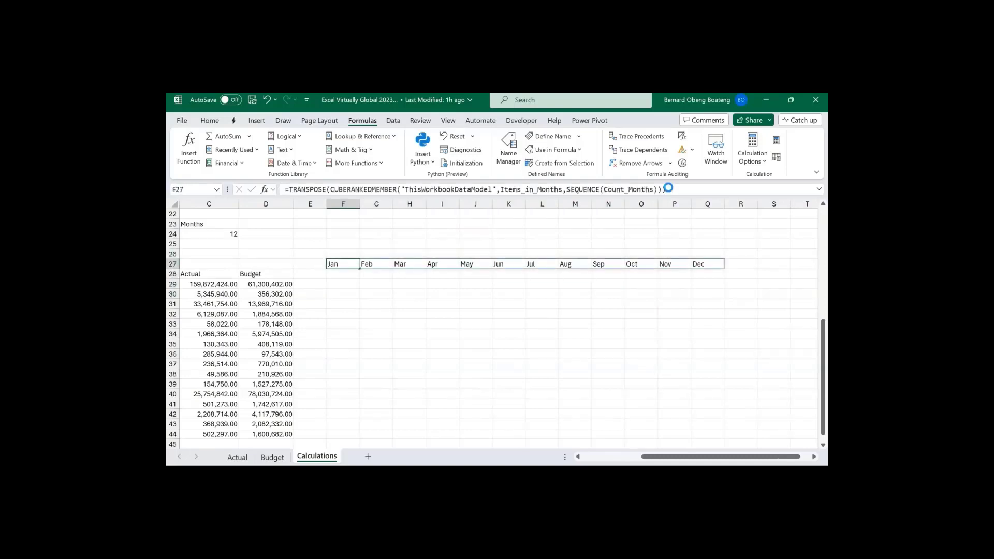
pyautogui.press('Down')
pyautogui.hotkey('ctrl', 'v')
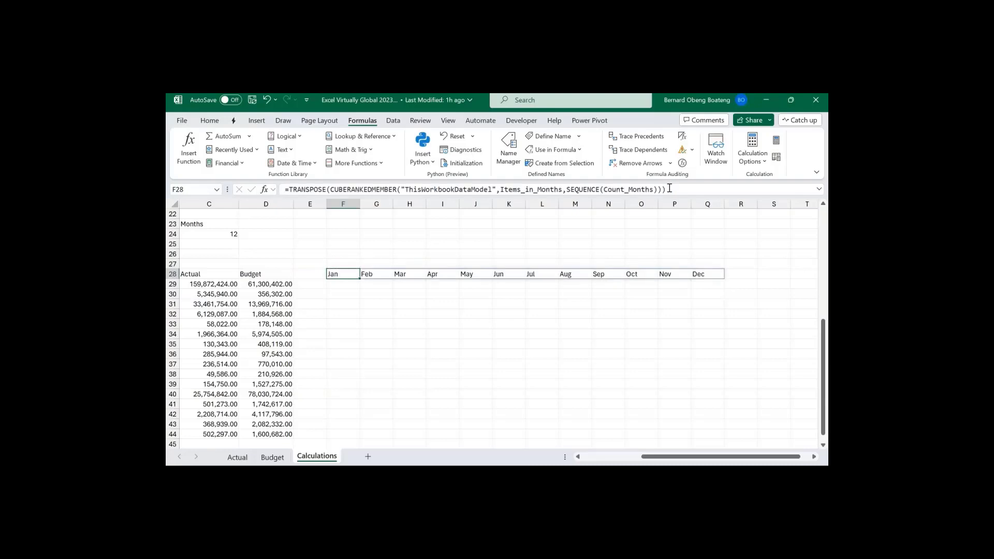
pyautogui.press('Down')
pyautogui.press('Left')
pyautogui.press('Left')
pyautogui.press('Left')
pyautogui.press('Left')
pyautogui.press('Right')
pyautogui.press('Right')
pyautogui.press('Right')
pyautogui.press('Right')
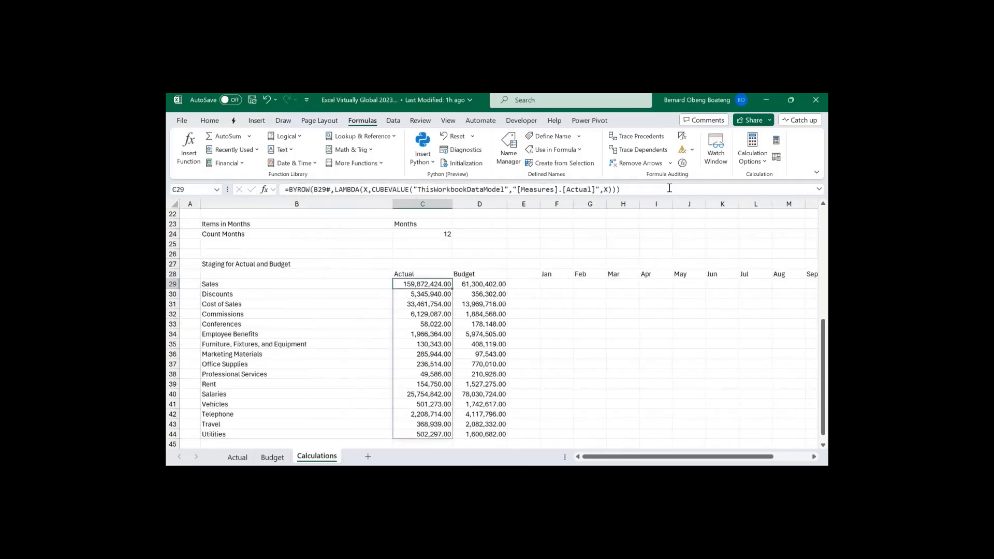
# - Examine the month headings in row 28 and compare them with the monthly account table in the finished dashboard workbook
pyautogui.press('Right')
pyautogui.press('Right')
pyautogui.press('Right')
pyautogui.press('Right')
pyautogui.press('Right')
pyautogui.press('Right')
pyautogui.press('Right')
pyautogui.press('Right')
pyautogui.press('Right')
pyautogui.press('Right')
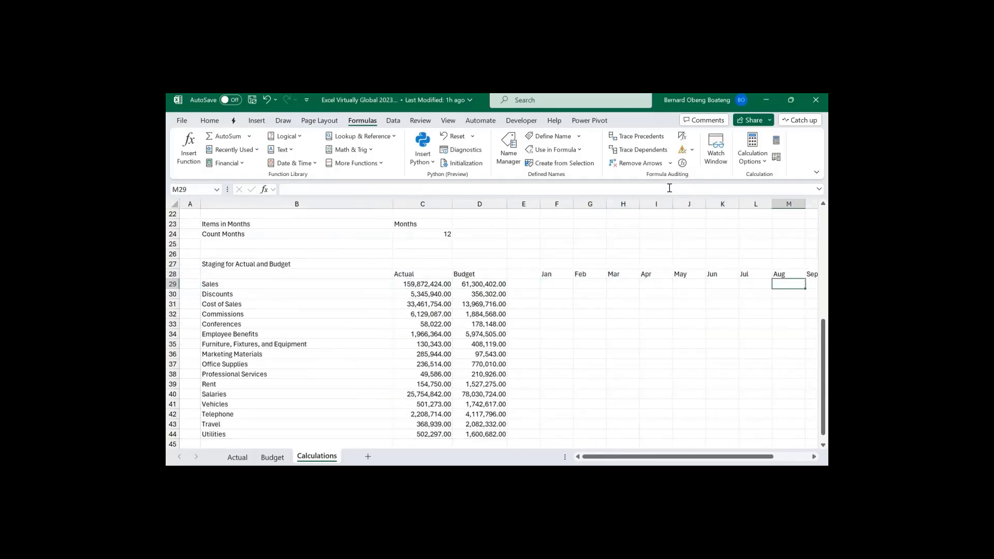
pyautogui.press('Left')
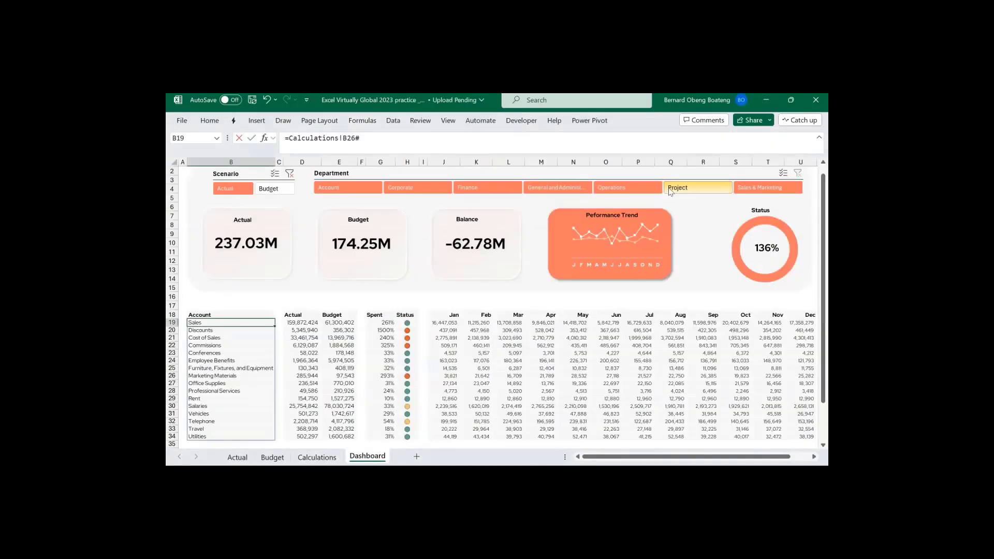
pyautogui.click(436, 322)
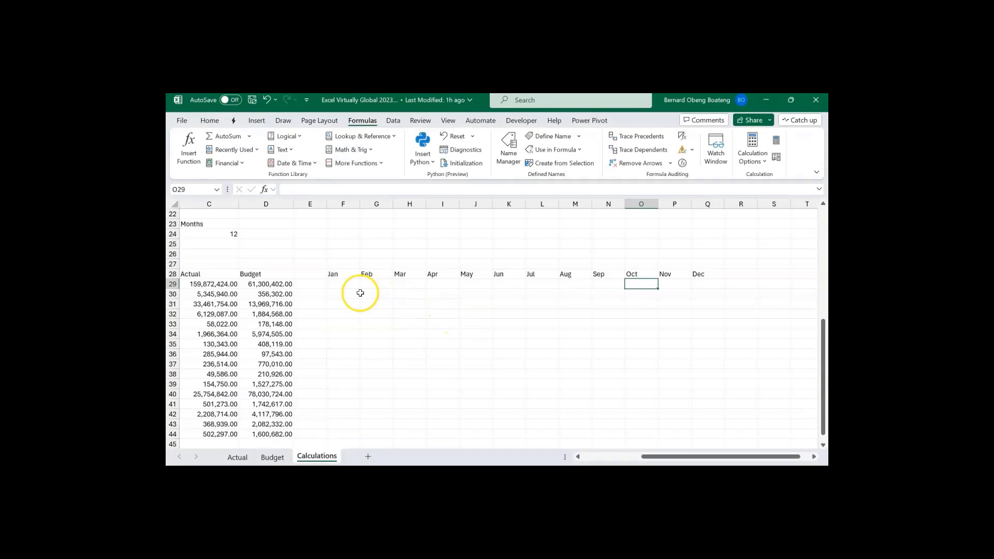
# - Start a MAKEARRAY formula in F29 with Count_Accounts as the rows and Count_Months as the columns
pyautogui.click(349, 285)
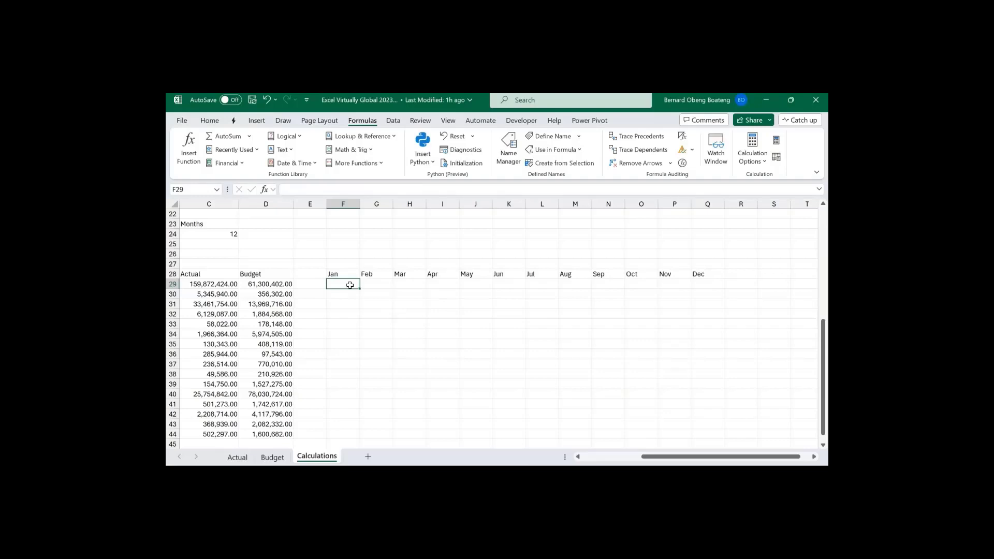
pyautogui.write('=MAKEARRAY(')
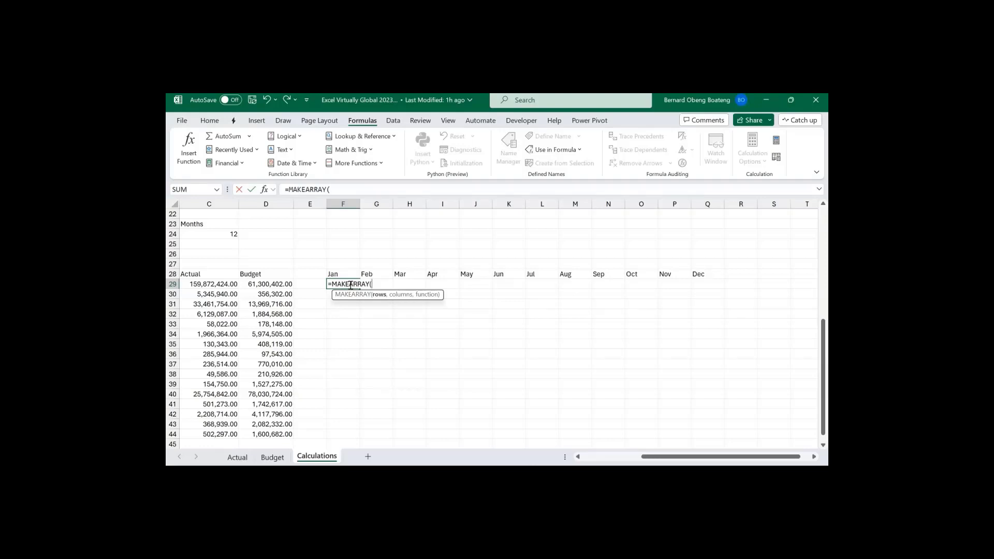
pyautogui.write('OU')
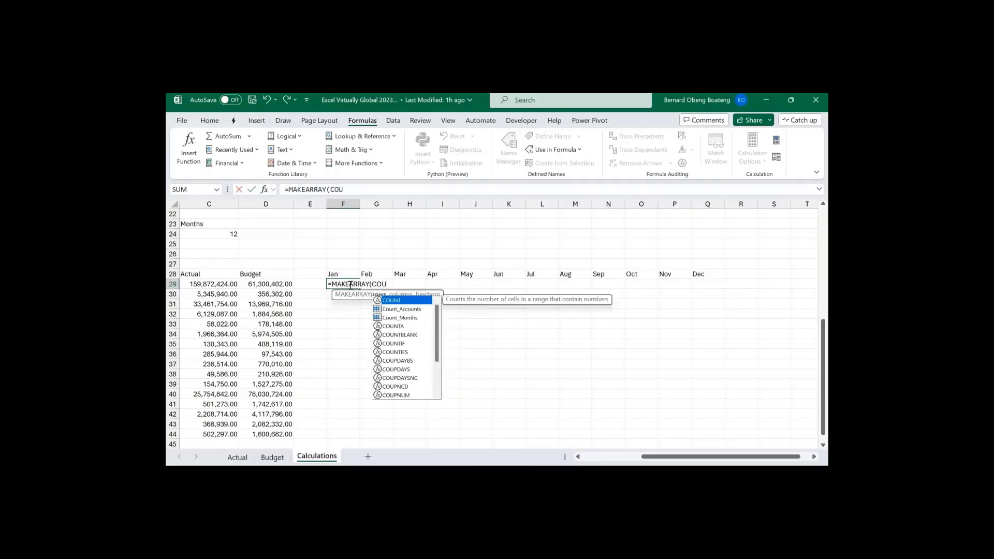
pyautogui.press('Down')
pyautogui.press('Tab')
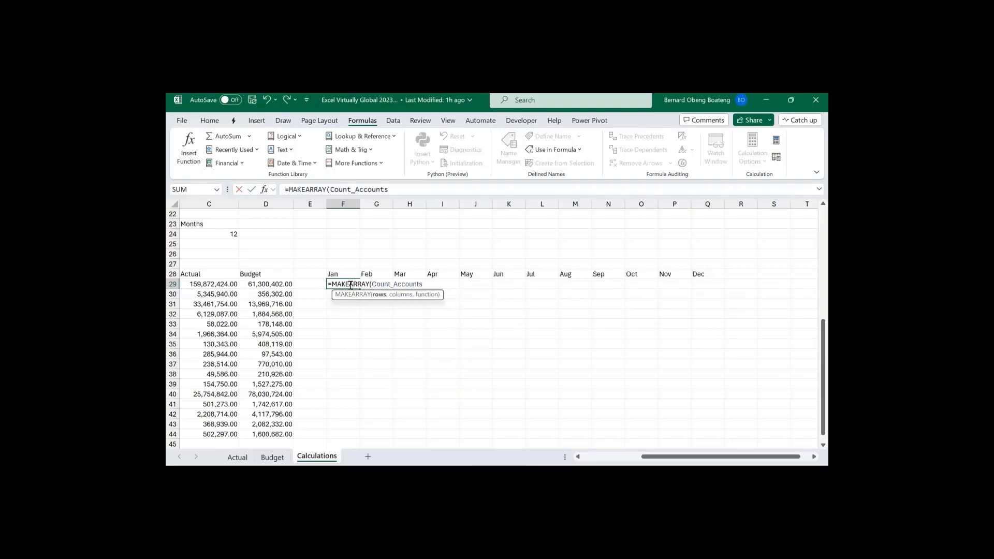
pyautogui.write(',COU')
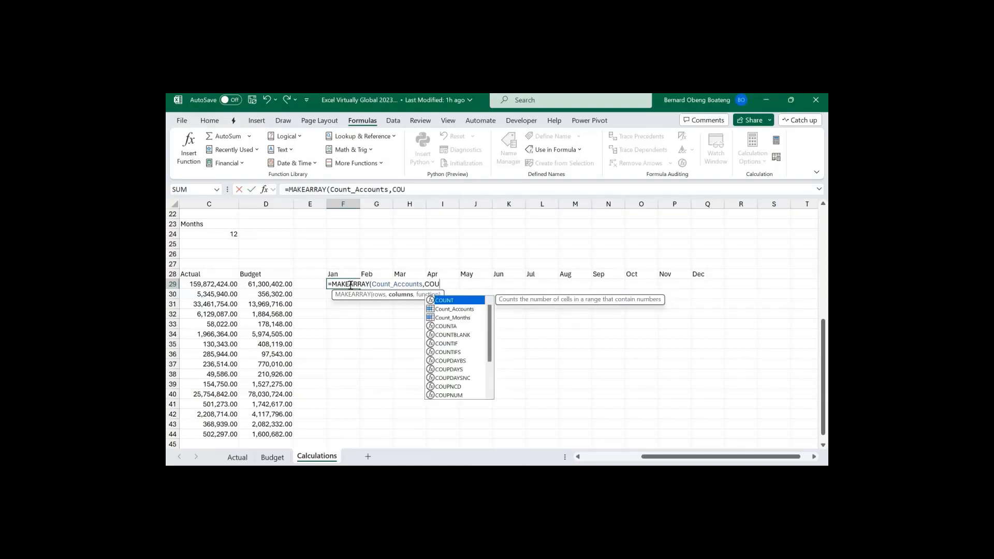
pyautogui.press('Down')
pyautogui.press('Down')
pyautogui.press('Tab')
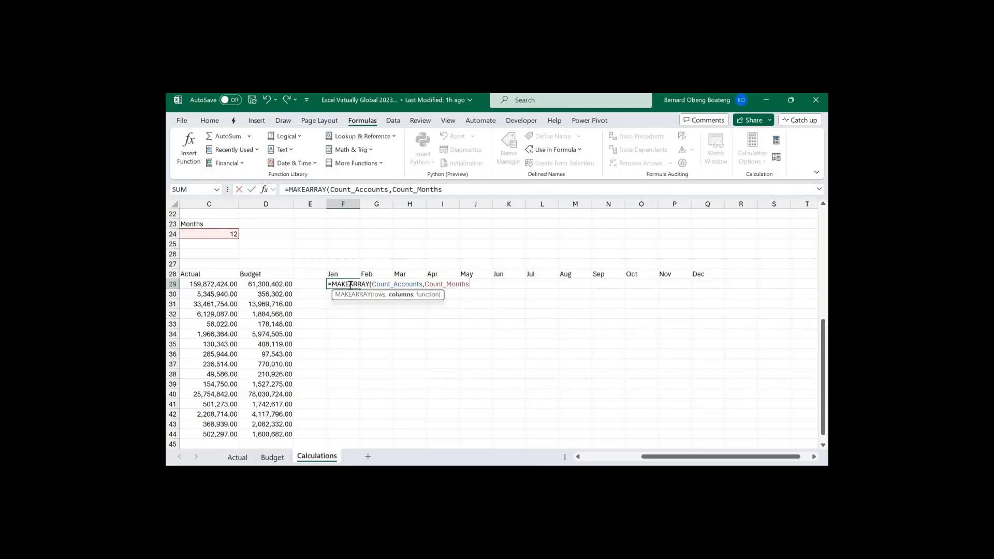
# - Add a LAMBDA with parameters R and C on a new line of the MAKEARRAY formula, followed by another line break
pyautogui.write(',')
pyautogui.hotkey('alt', 'Return')
pyautogui.write('LAMB')
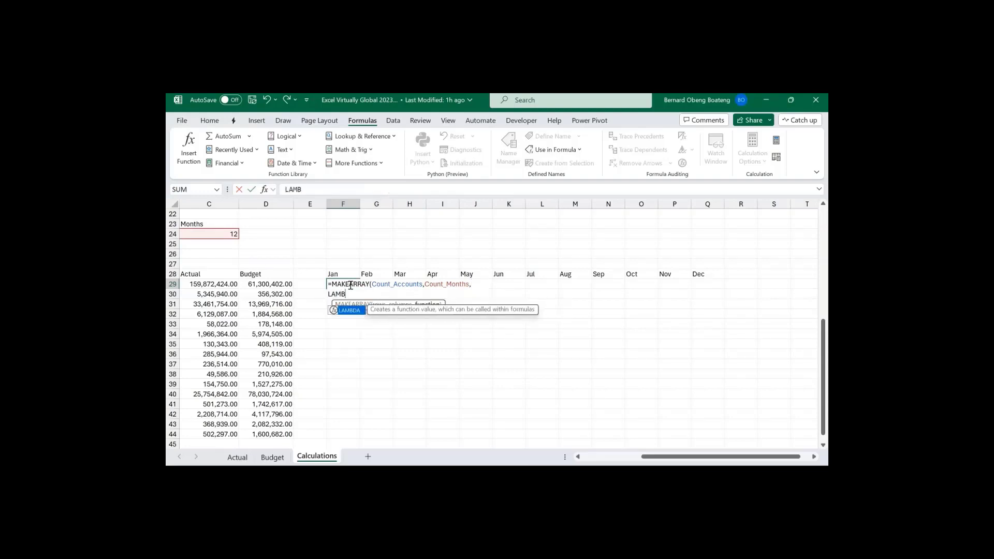
pyautogui.press('Tab')
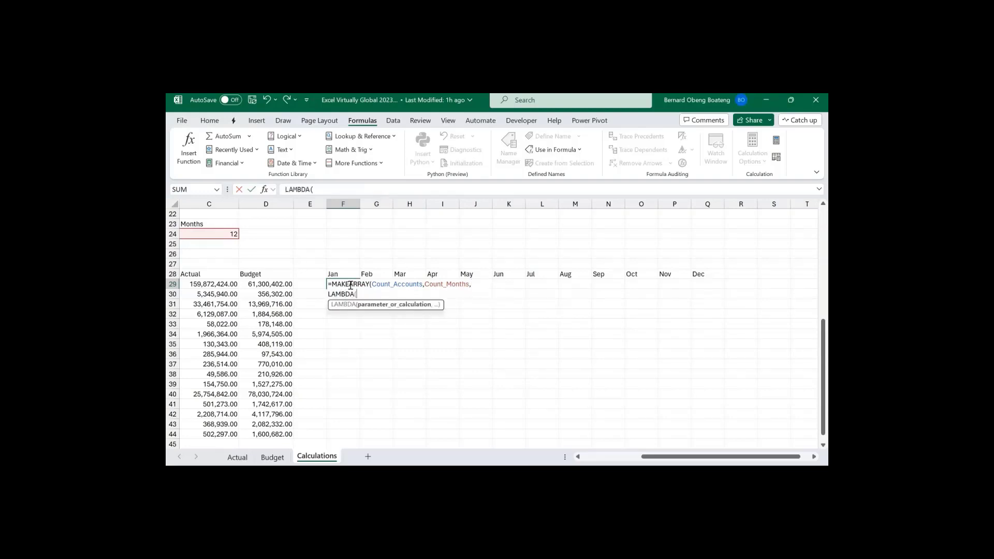
pyautogui.write('R,C')
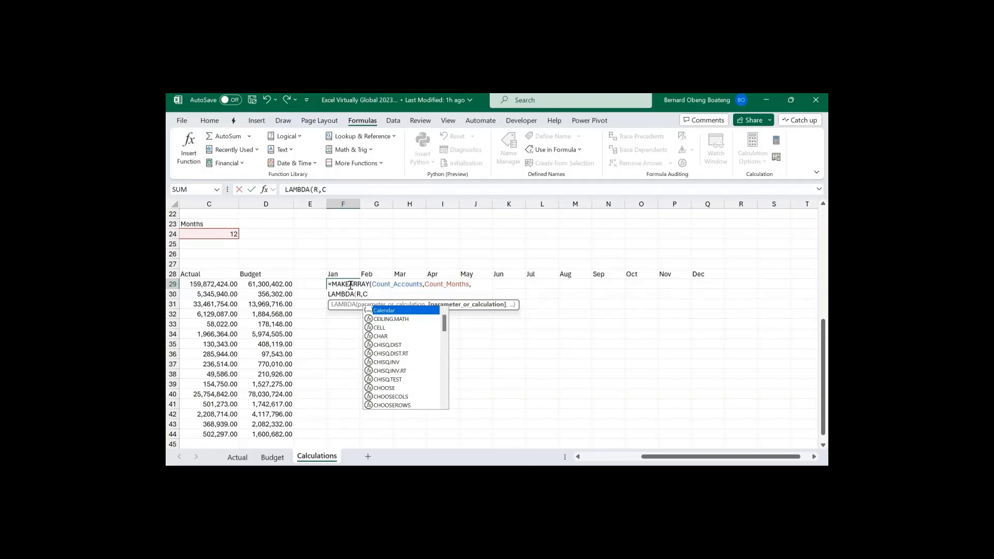
pyautogui.write(',')
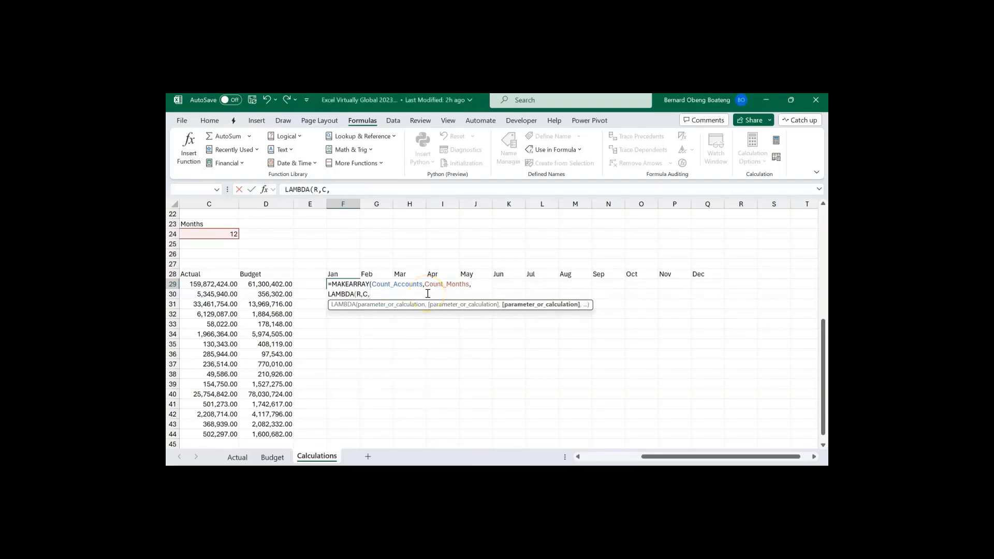
pyautogui.hotkey('alt', 'Return')
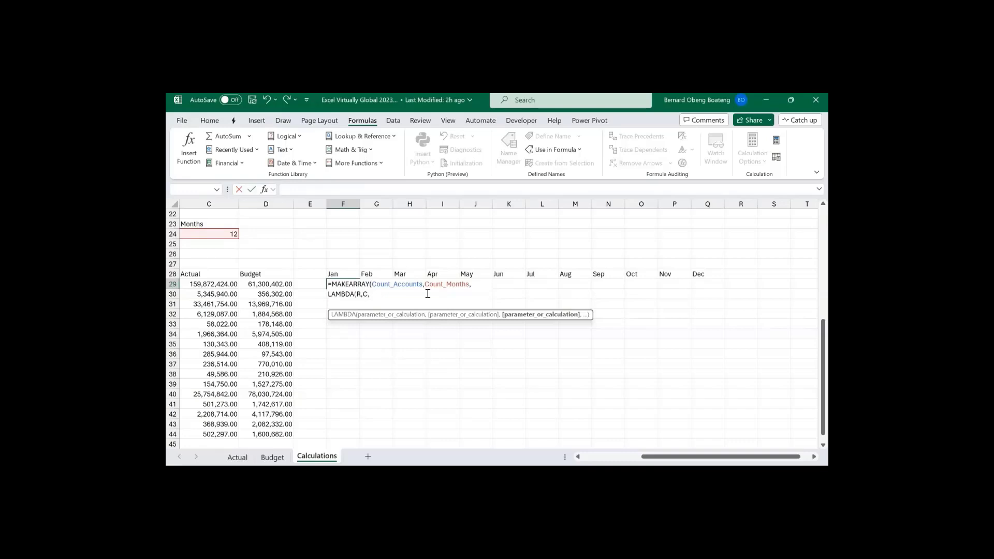
# - Begin the LAMBDA calculation with CUBEVALUE, using "ThisWorkbookDataModel" as the connection
pyautogui.write('CUB')
pyautogui.press('Down')
pyautogui.press('Down')
pyautogui.press('Down')
pyautogui.press('Down')
pyautogui.press('Down')
pyautogui.press('Down')
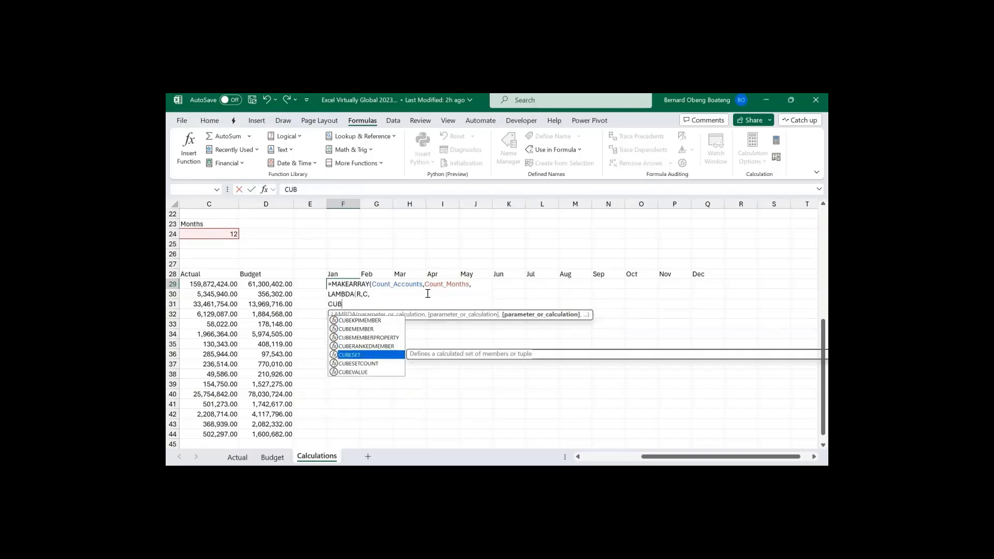
pyautogui.press('Tab')
pyautogui.write('"')
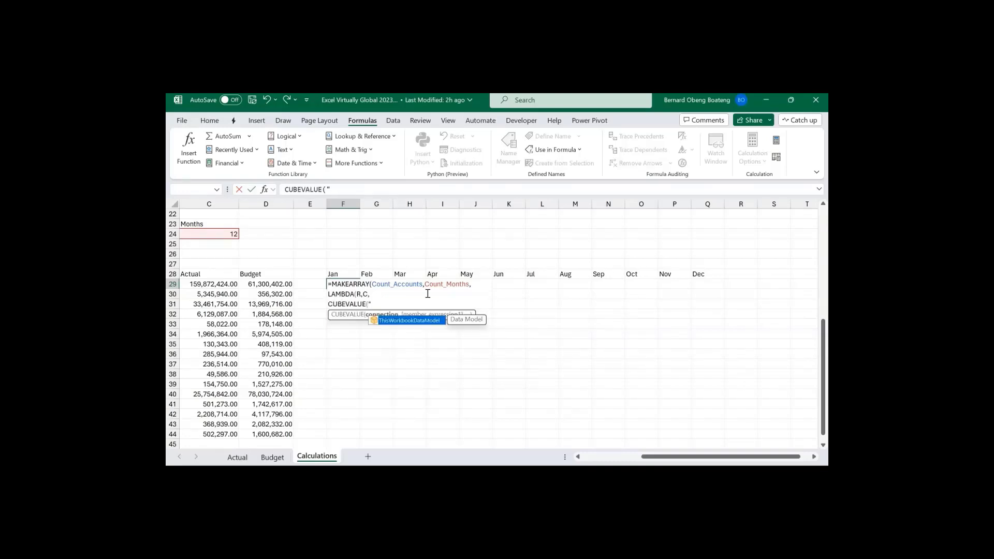
pyautogui.press('Tab')
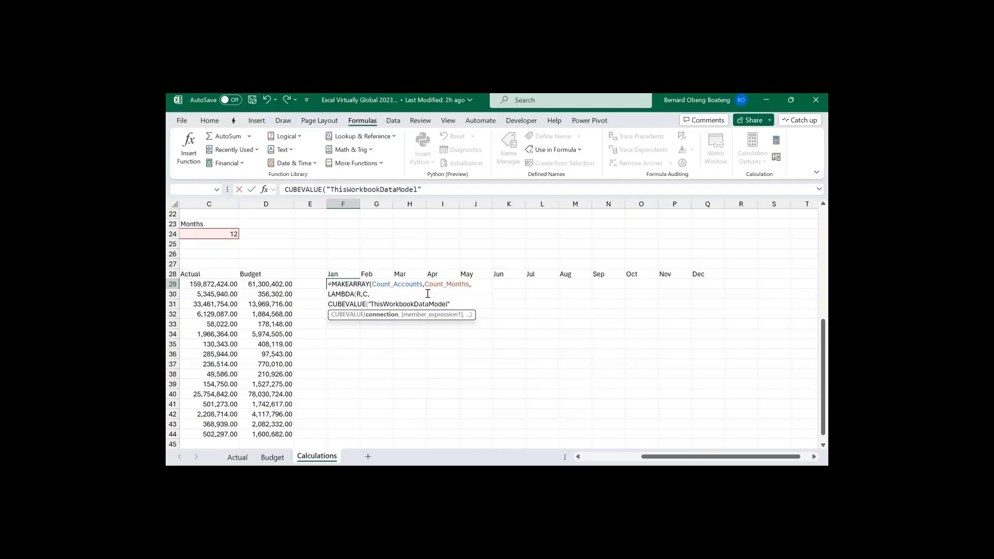
pyautogui.write(',')
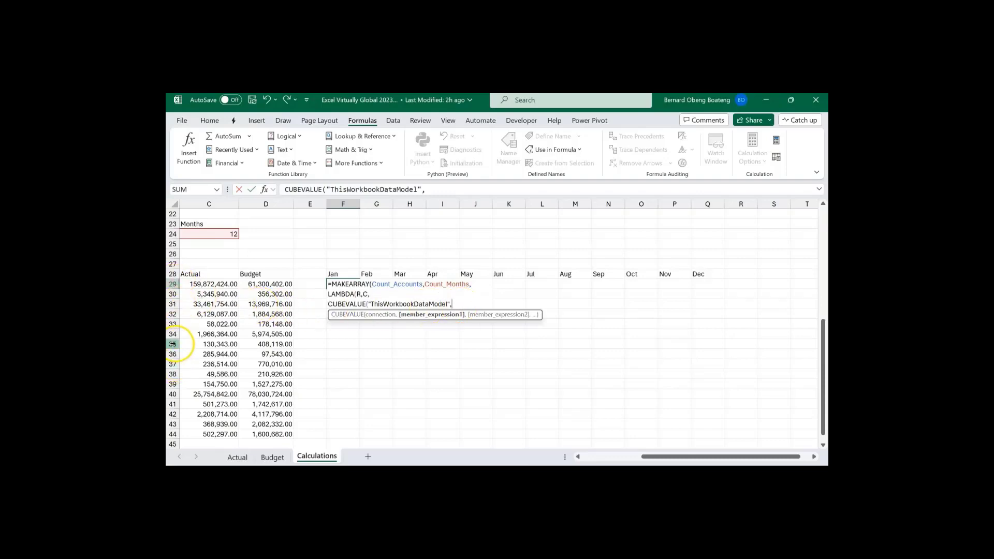
# - Add CUBERANKEDMEMBER("ThisWorkbookDataModel",Items_in_Accounts,R) as the first member expression of the CUBEVALUE
pyautogui.write('CUB')
pyautogui.press('Down')
pyautogui.press('Down')
pyautogui.press('Down')
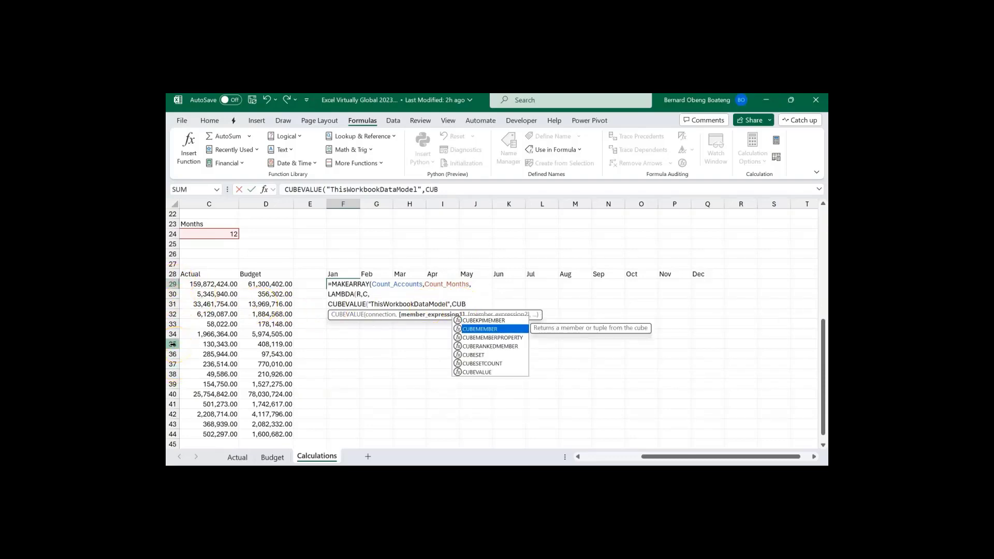
pyautogui.press('Tab')
pyautogui.write('"')
pyautogui.press('Tab')
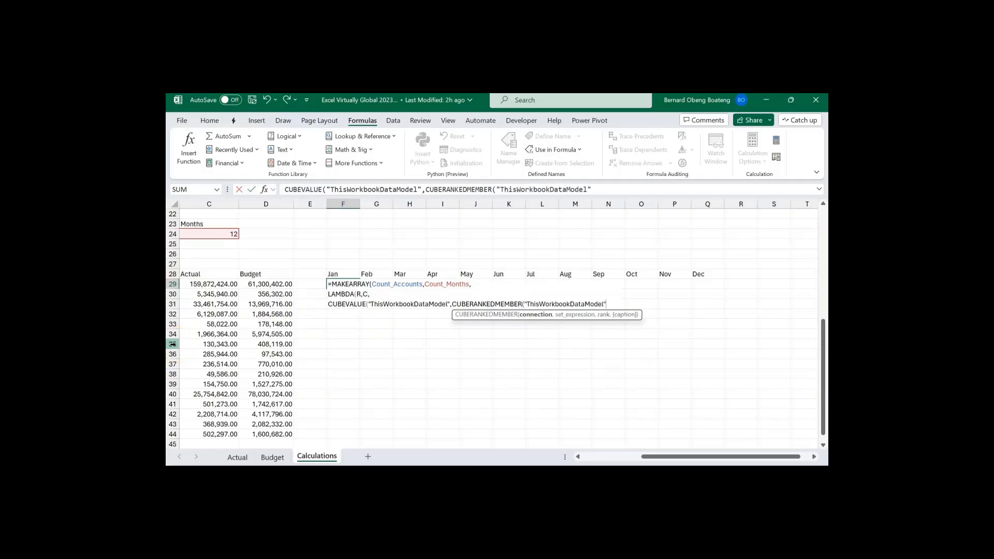
pyautogui.write(',IT')
pyautogui.press('Tab')
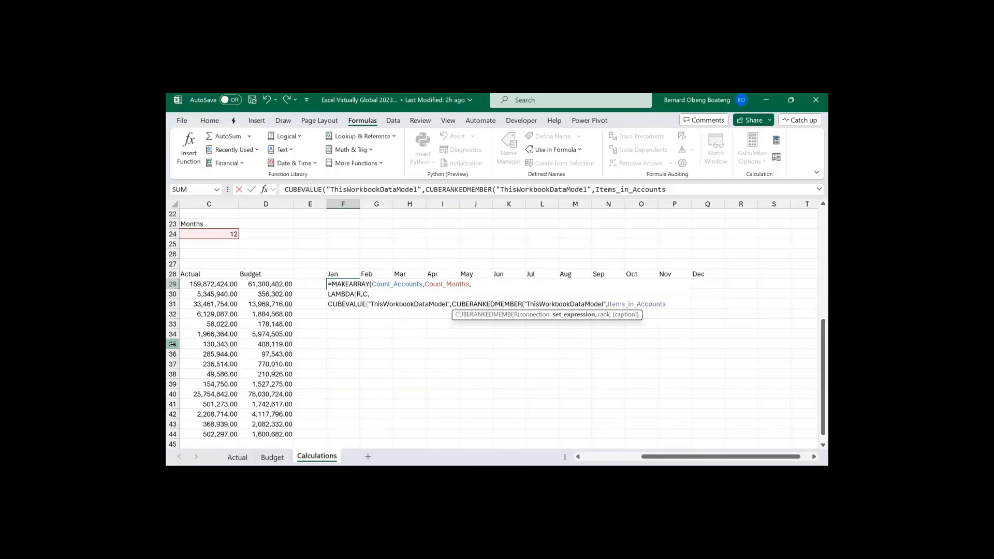
pyautogui.write(',R')
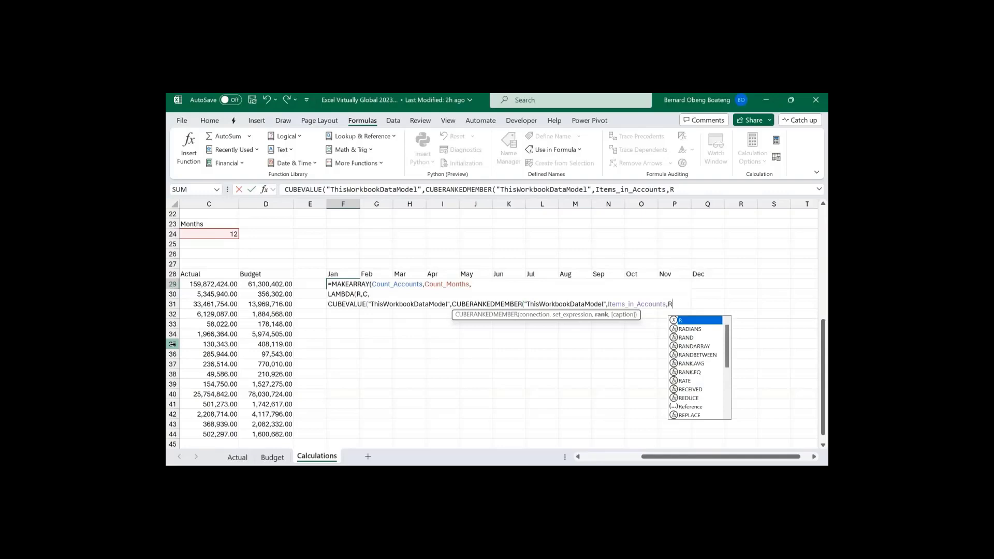
pyautogui.write(')')
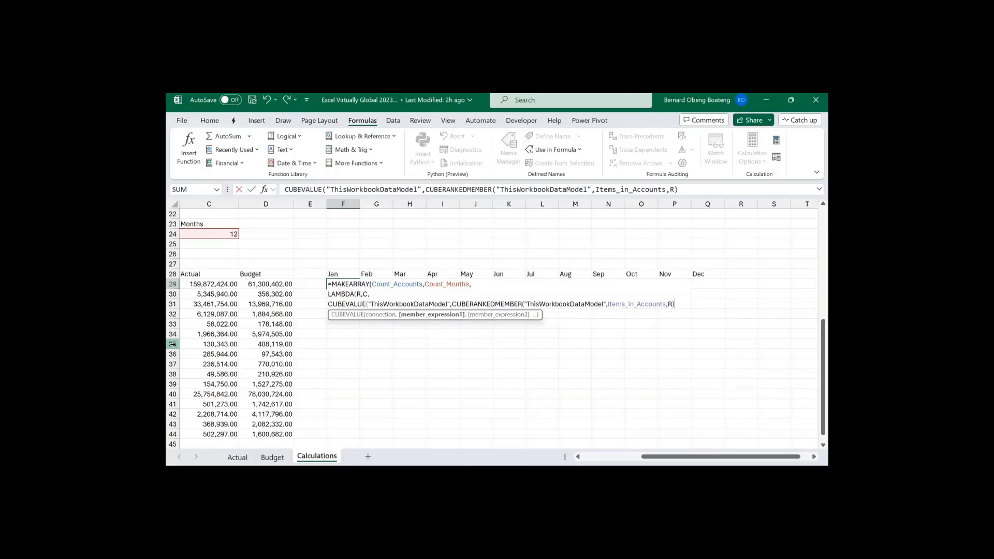
pyautogui.write(',')
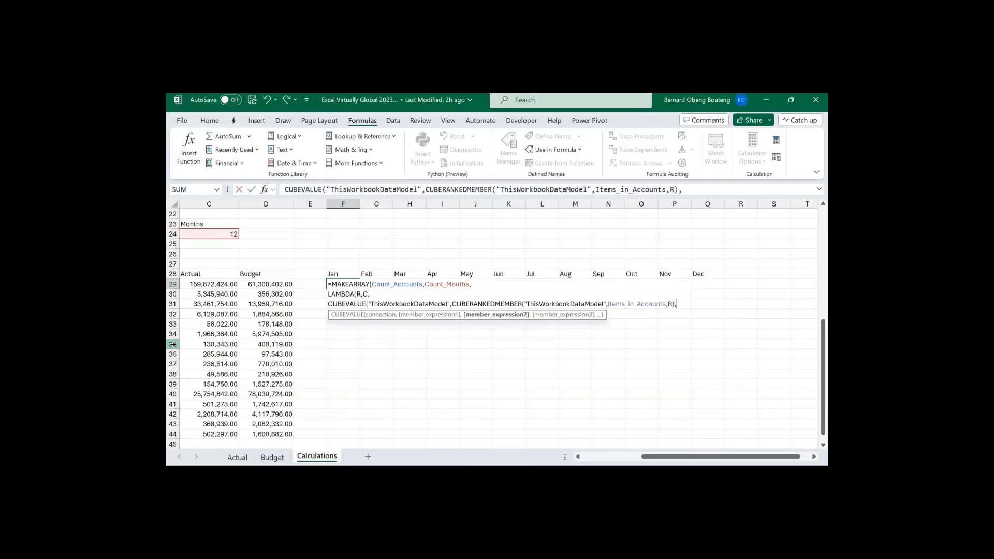
# - Add CUBERANKEDMEMBER("ThisWorkbookDataModel",Items_in_Months,C) on a new line as the second member expression
pyautogui.hotkey('alt', 'Return')
pyautogui.write('CUB')
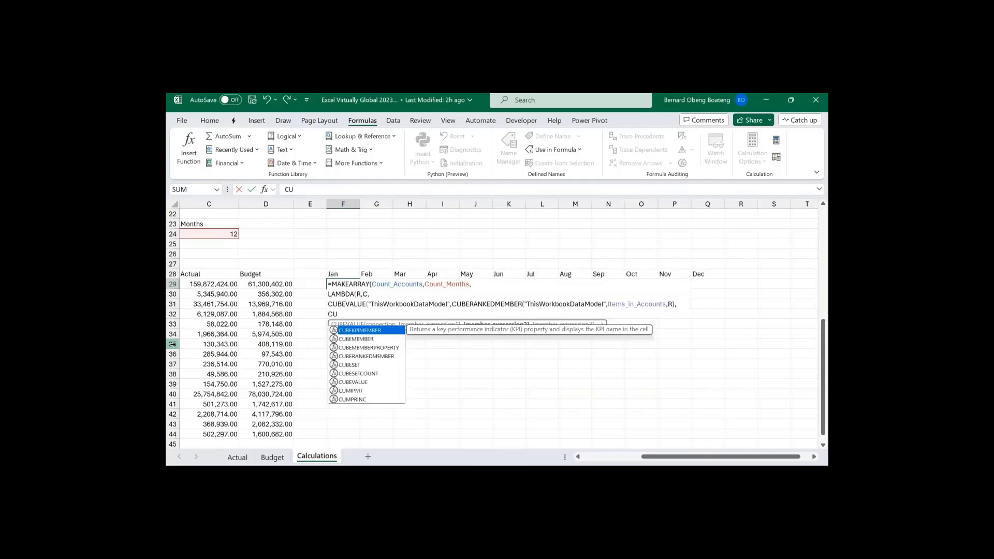
pyautogui.press('Down')
pyautogui.press('Down')
pyautogui.press('Down')
pyautogui.press('Tab')
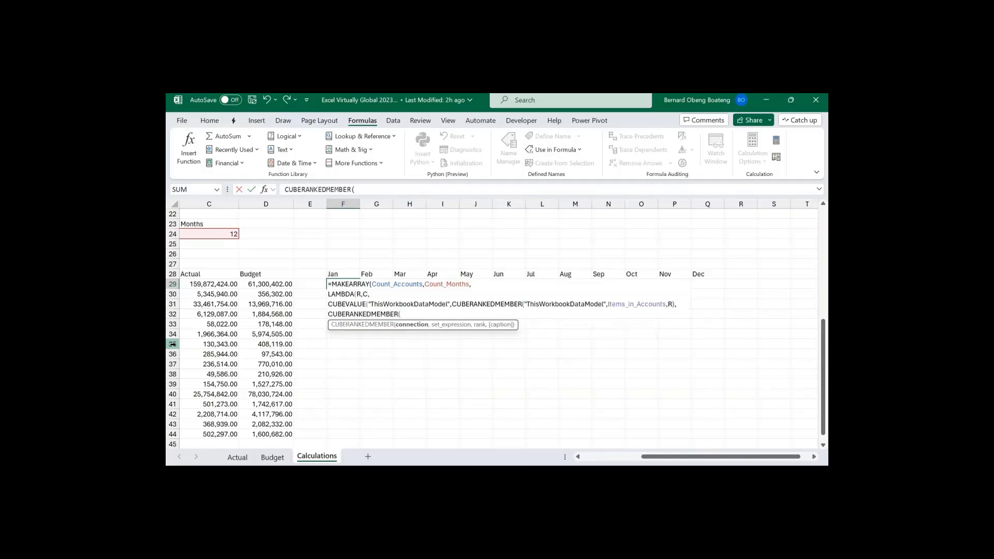
pyautogui.write('"ThisWorkbookDataModel')
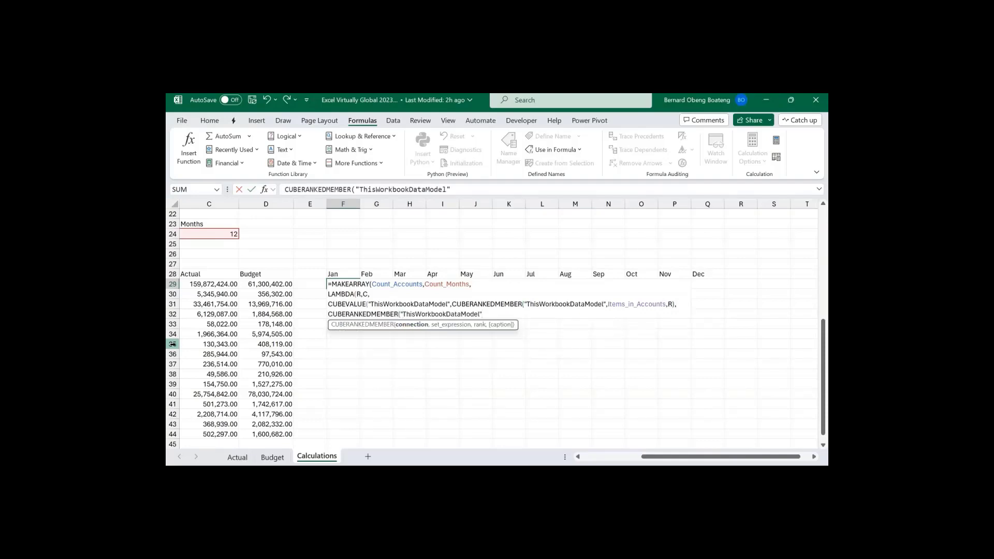
pyautogui.write('",ITE')
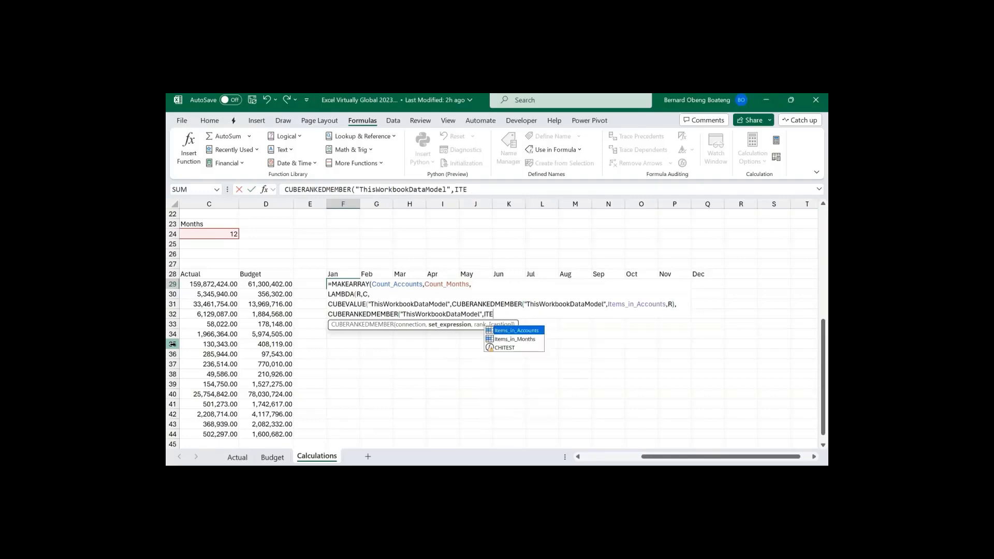
pyautogui.press('Down')
pyautogui.press('Tab')
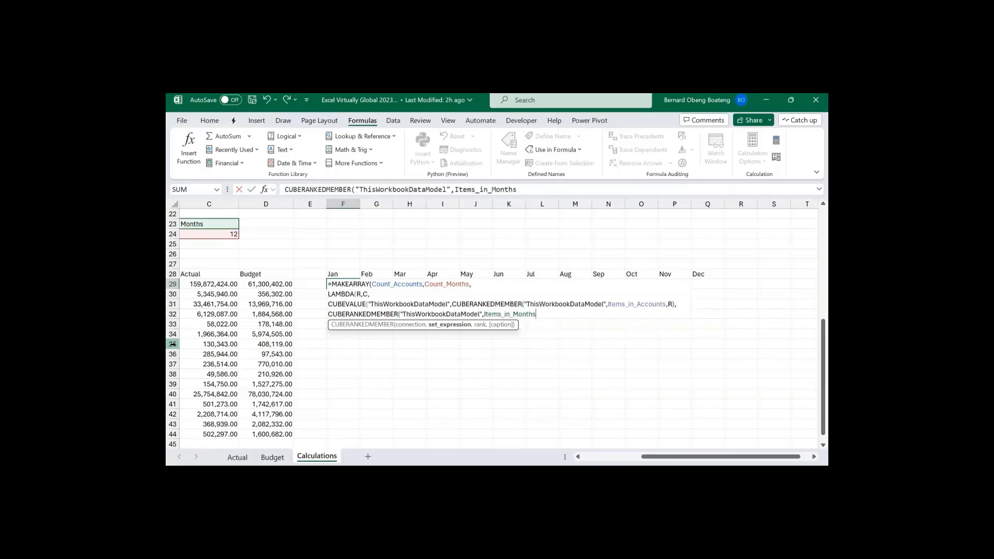
pyautogui.write(',C')
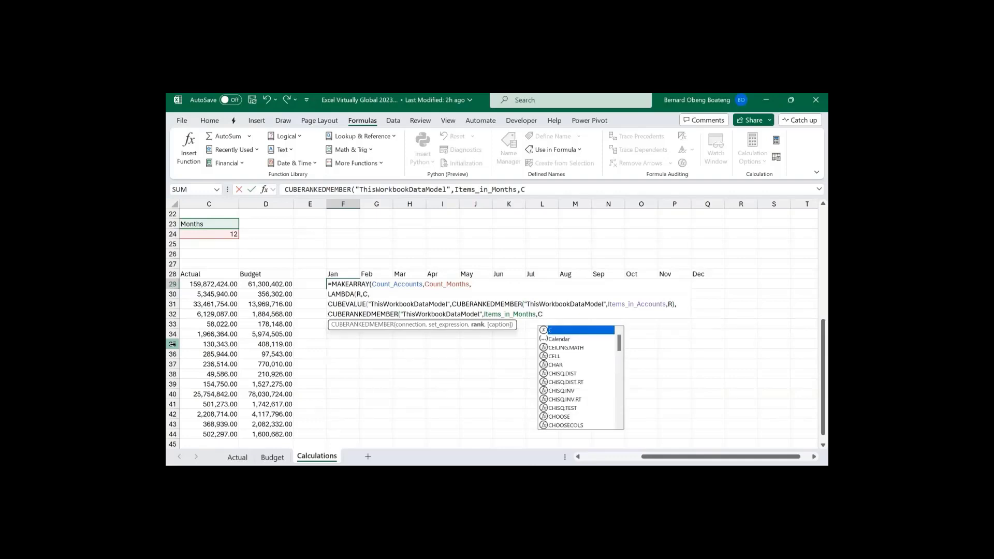
pyautogui.write(')')
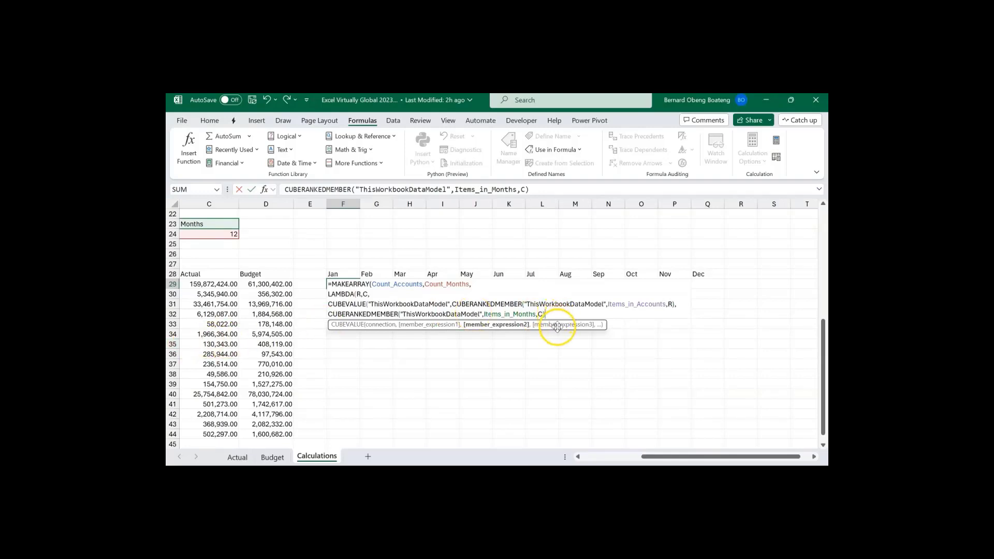
# - Add "[Measures].[Actual]" as the third member expression and close the CUBEVALUE function
pyautogui.write(',')
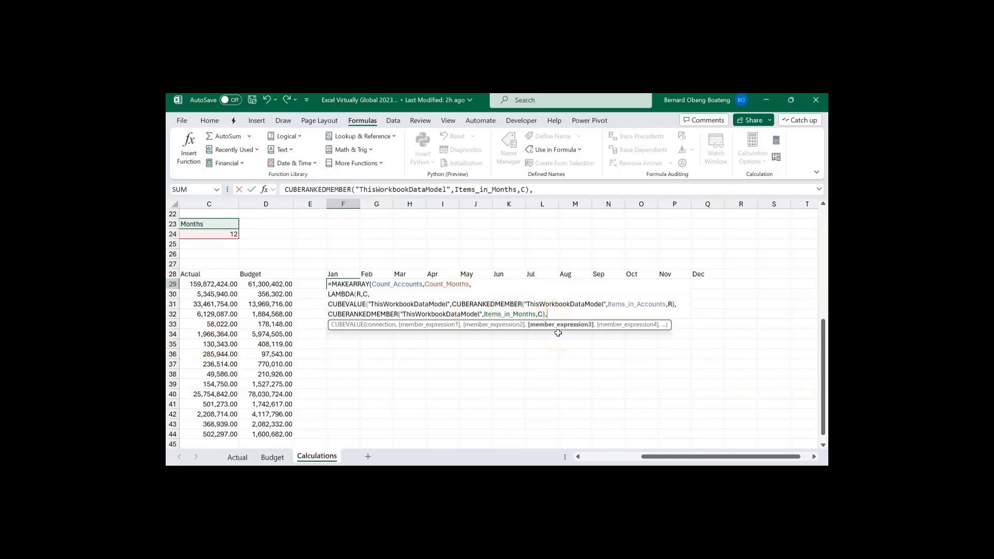
pyautogui.write('"[Measures].')
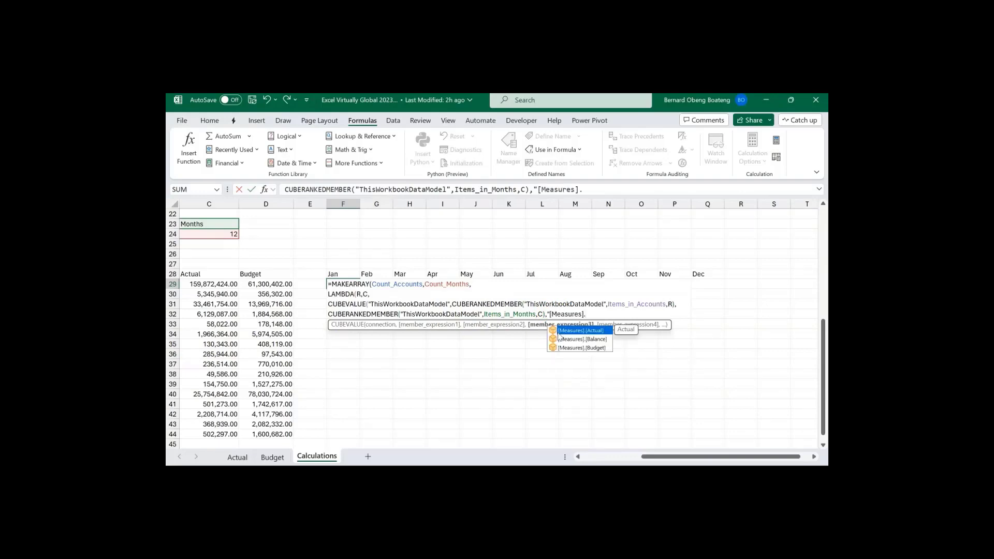
pyautogui.doubleClick(558, 332)
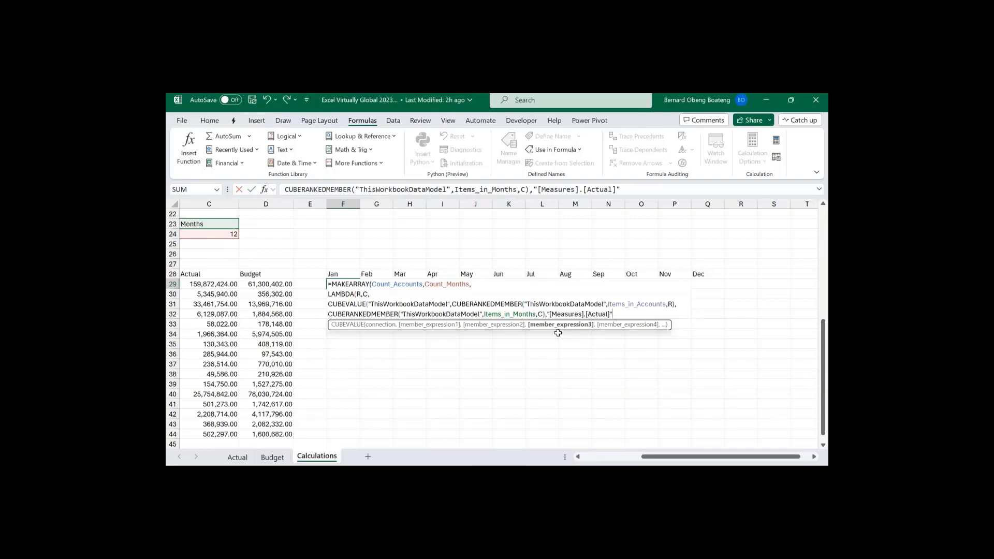
pyautogui.write(')')
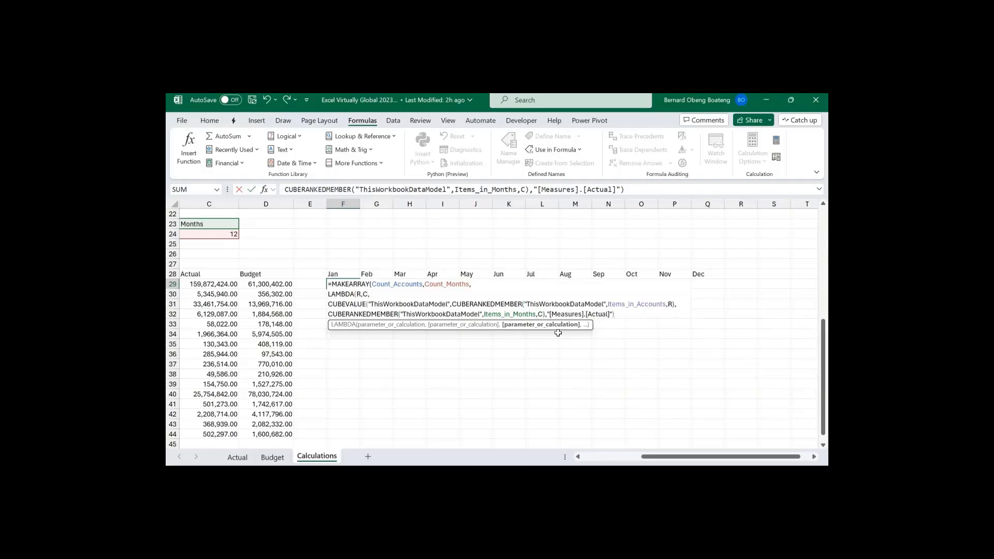
# - Close the LAMBDA and MAKEARRAY functions and enter the monthly Actual formula in F29
pyautogui.write(')')
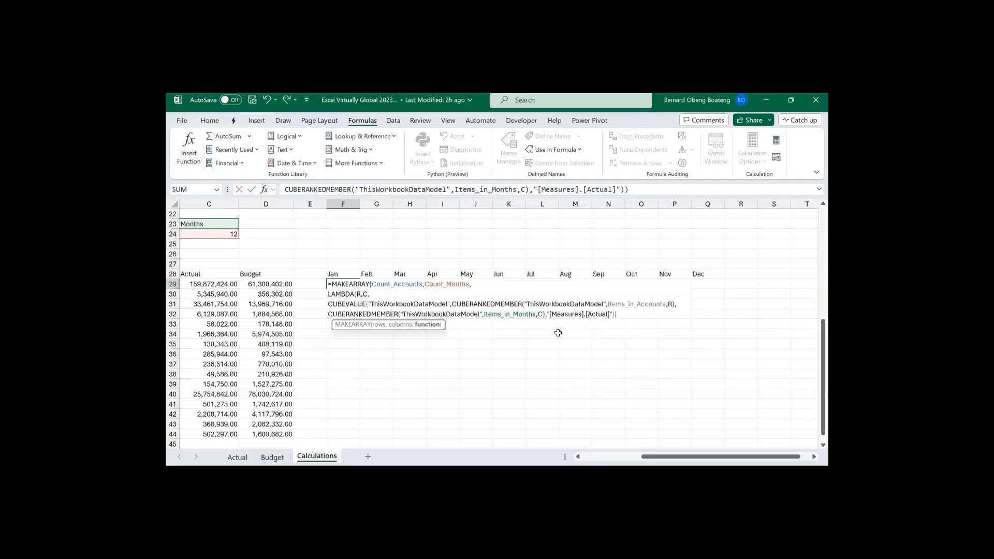
pyautogui.write(')')
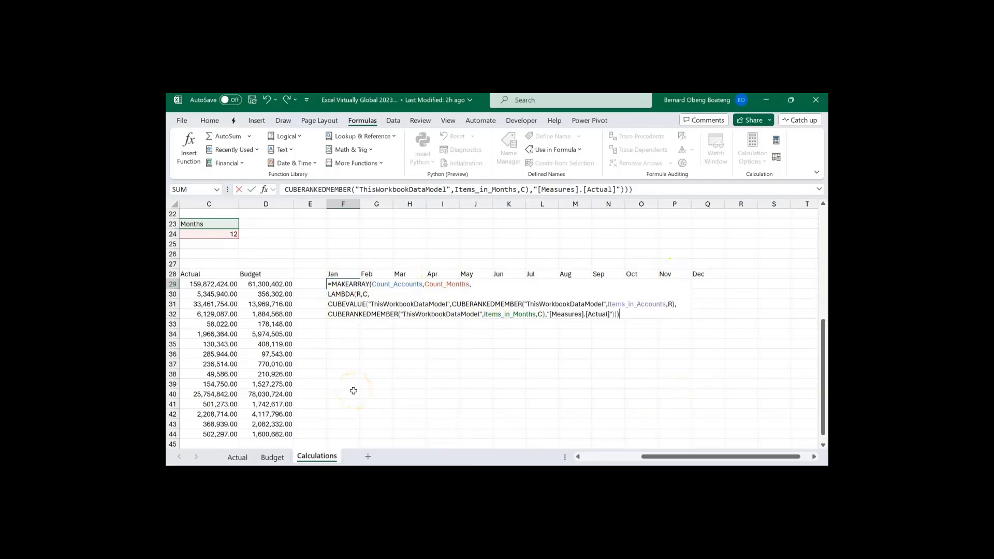
pyautogui.press('Return')
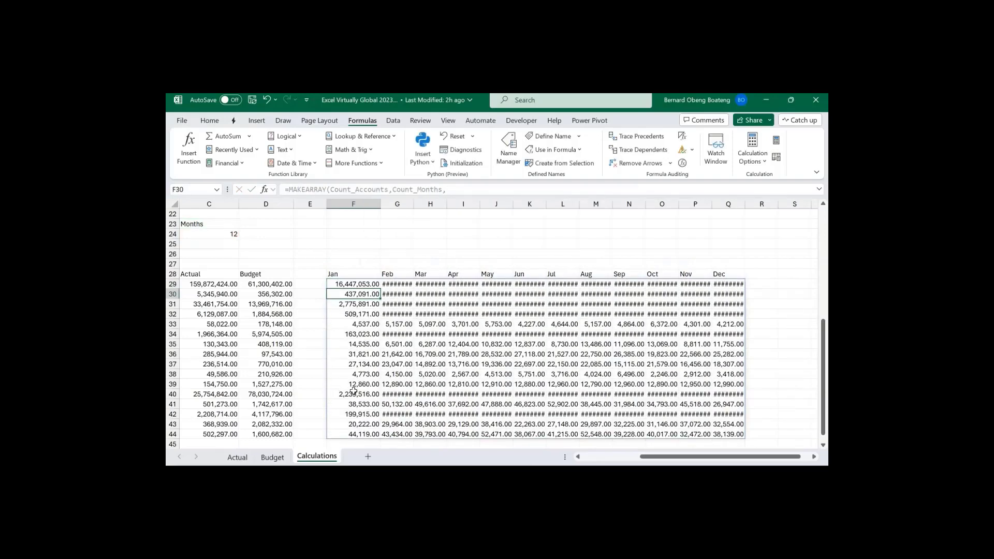
# - AutoFit the widths of columns F to Q to the monthly Actual values in row 29
pyautogui.press('Up')
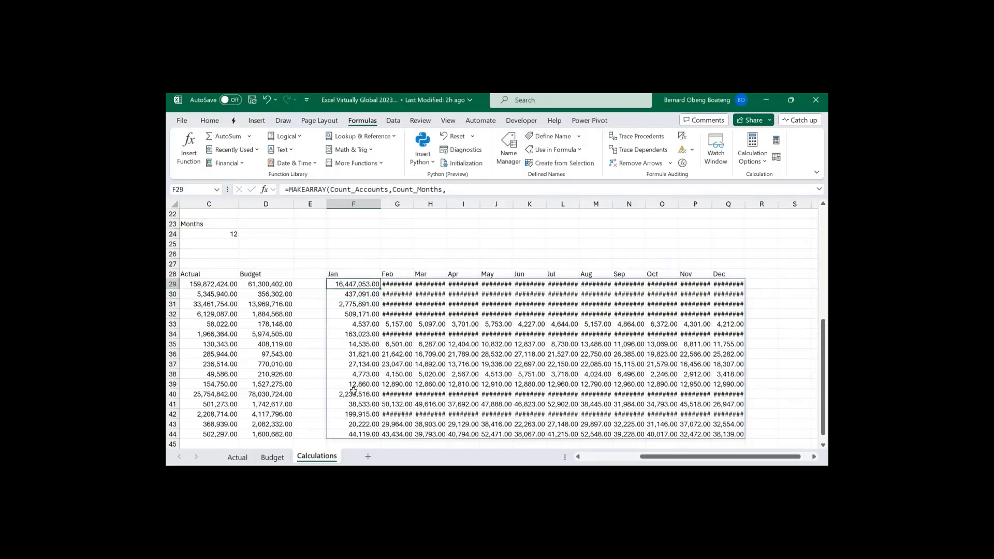
pyautogui.hotkey('ctrl', 'shift', 'Right')
pyautogui.hotkey('alt', 'h')
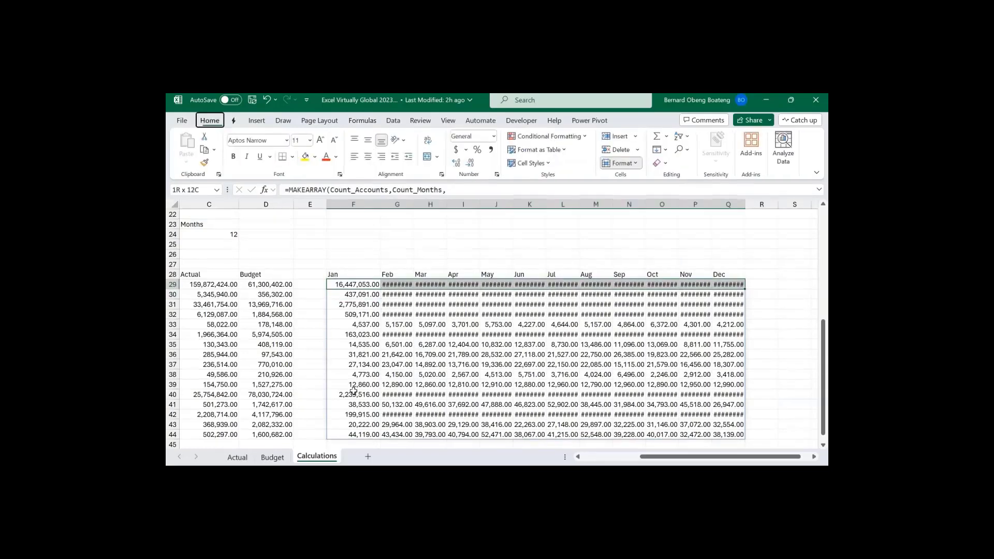
pyautogui.press('o')
pyautogui.press('i')
# - Examine the monthly Actual figures along row 29 against the Actual and Budget staging columns
pyautogui.press('Right')
pyautogui.press('Right')
pyautogui.press('Right')
pyautogui.press('Right')
pyautogui.press('Right')
pyautogui.press('Right')
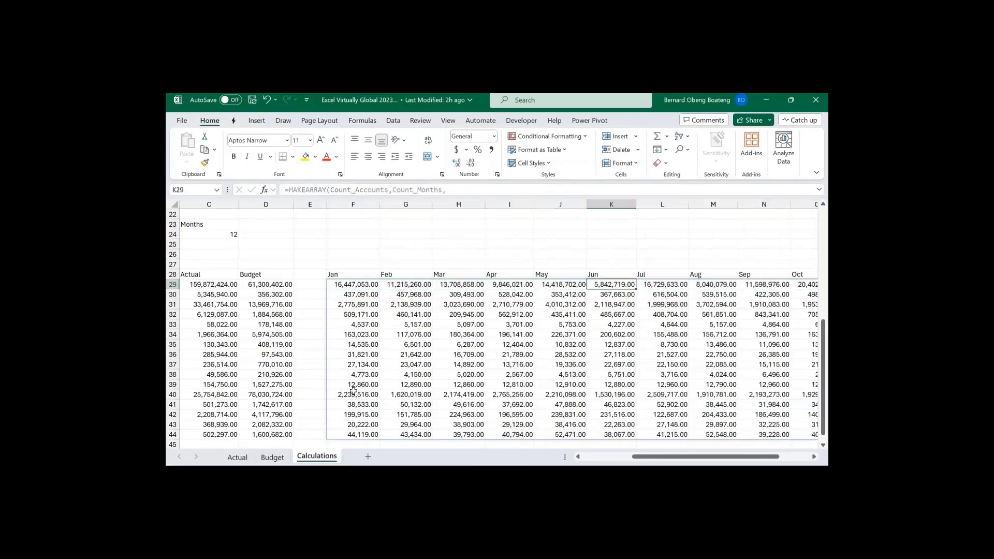
pyautogui.press('Left')
pyautogui.press('Left')
pyautogui.press('Left')
pyautogui.press('Left')
pyautogui.press('Left')
pyautogui.press('Left')
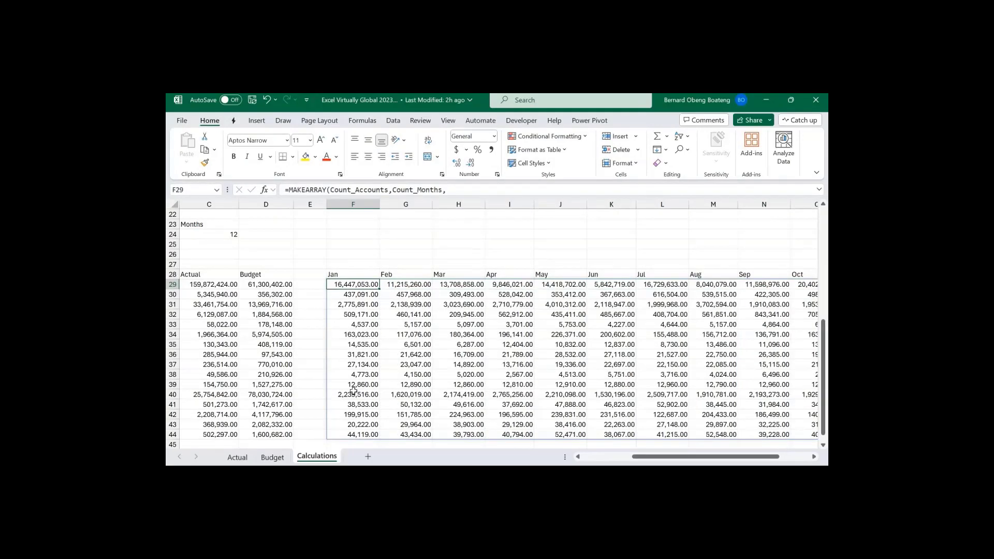
pyautogui.press('Right')
pyautogui.press('Right')
pyautogui.press('Right')
pyautogui.press('Right')
pyautogui.press('Left')
pyautogui.press('Left')
pyautogui.press('Left')
pyautogui.press('Left')
pyautogui.press('Left')
pyautogui.press('Left')
pyautogui.press('Left')
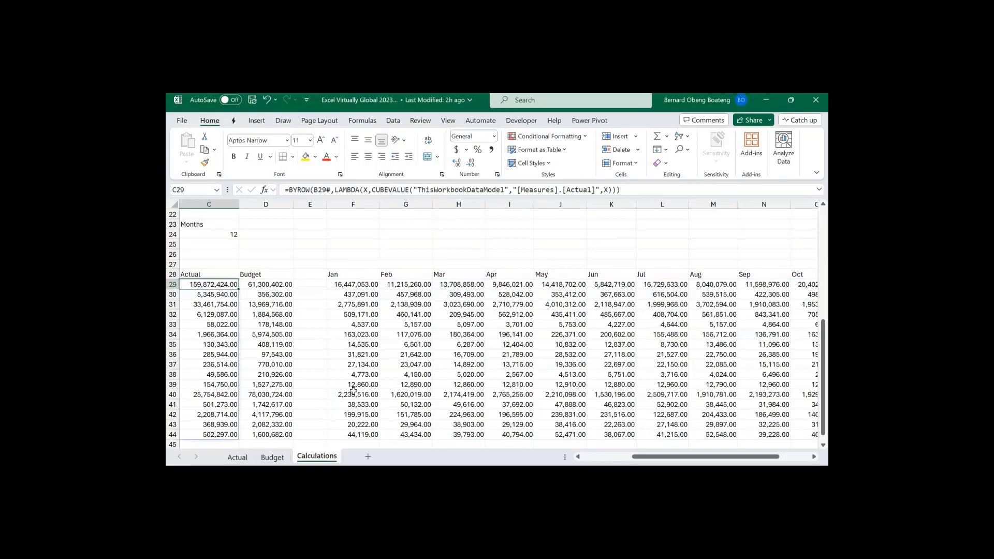
pyautogui.press('Right')
pyautogui.press('Right')
pyautogui.press('Right')
pyautogui.press('Right')
pyautogui.press('Right')
pyautogui.press('Right')
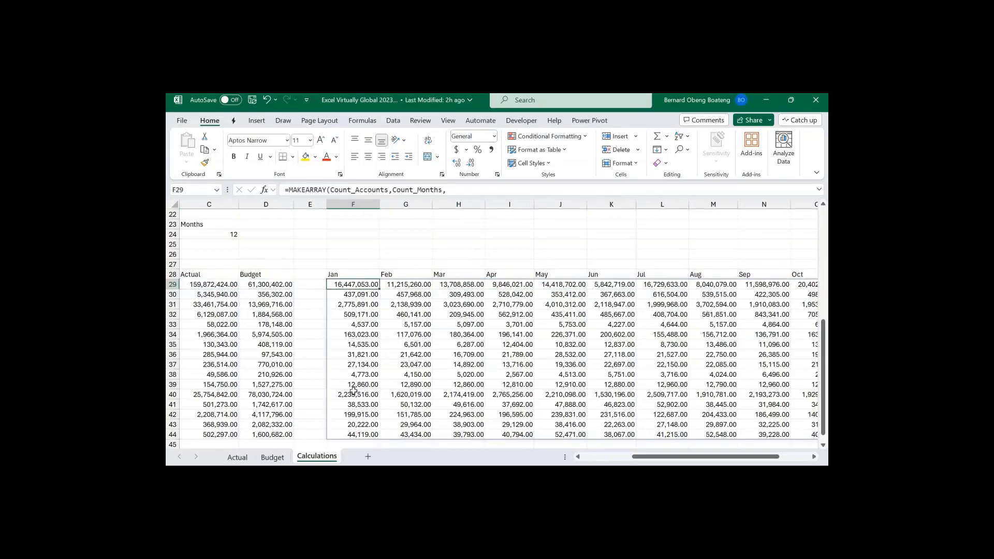
# - Copy the January header and monthly formula in F28:F29 to T28 to start a second monthly table
pyautogui.press('Left')
pyautogui.press('Left')
pyautogui.press('Left')
pyautogui.press('Up')
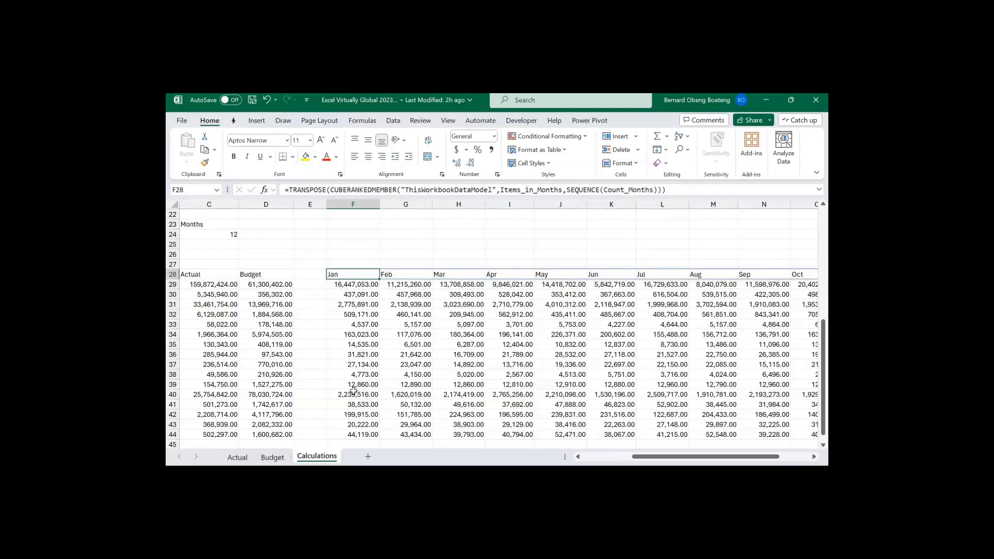
pyautogui.hotkey('shift', 'Down')
pyautogui.hotkey('ctrl', 'c')
pyautogui.press('Right')
pyautogui.press('Right')
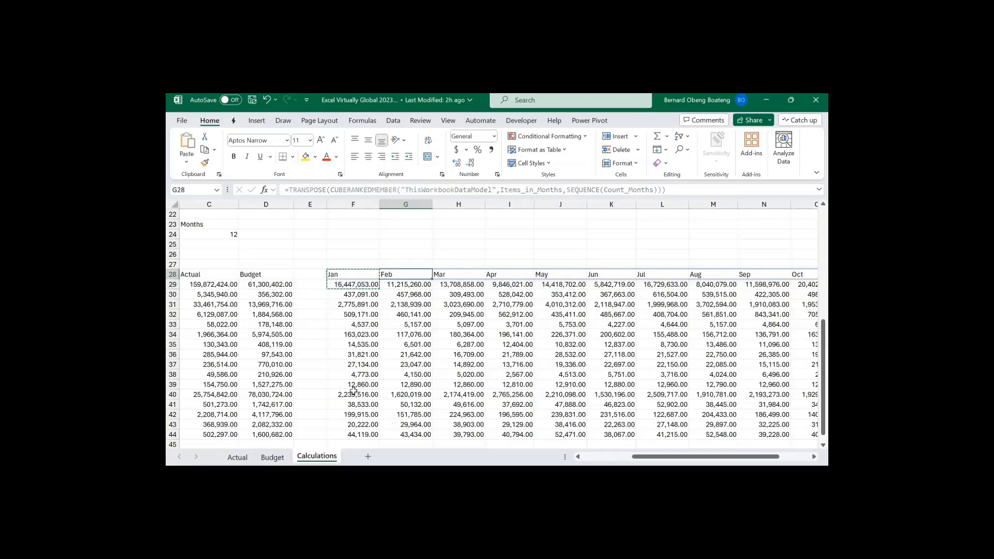
pyautogui.hotkey('ctrl', 'Right')
pyautogui.press('Right')
pyautogui.press('Right')
pyautogui.press('Right')
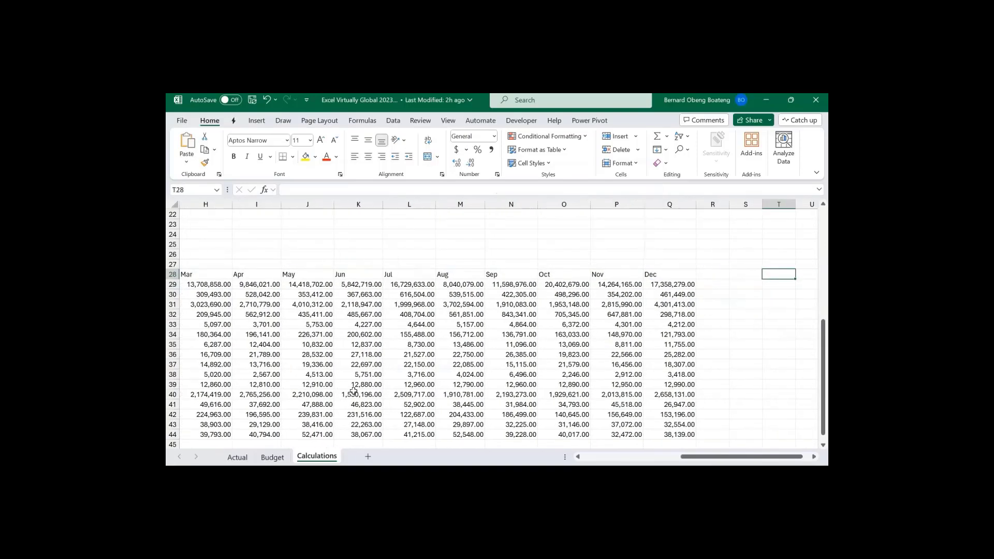
pyautogui.hotkey('ctrl', 'v')
# - Examine the month headers of the copied table from T28 onwards
pyautogui.press('Right')
pyautogui.press('Right')
pyautogui.press('Right')
pyautogui.press('Right')
pyautogui.press('Right')
pyautogui.press('Right')
pyautogui.press('Right')
pyautogui.press('Right')
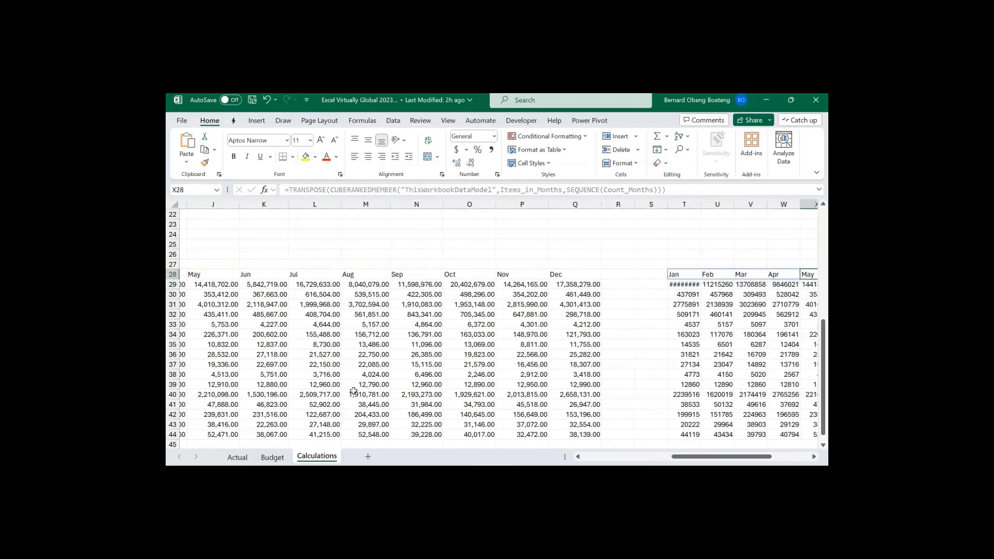
pyautogui.press('Left')
pyautogui.press('Left')
pyautogui.press('Left')
pyautogui.press('Left')
pyautogui.press('Left')
pyautogui.press('Left')
pyautogui.press('Left')
pyautogui.press('Left')
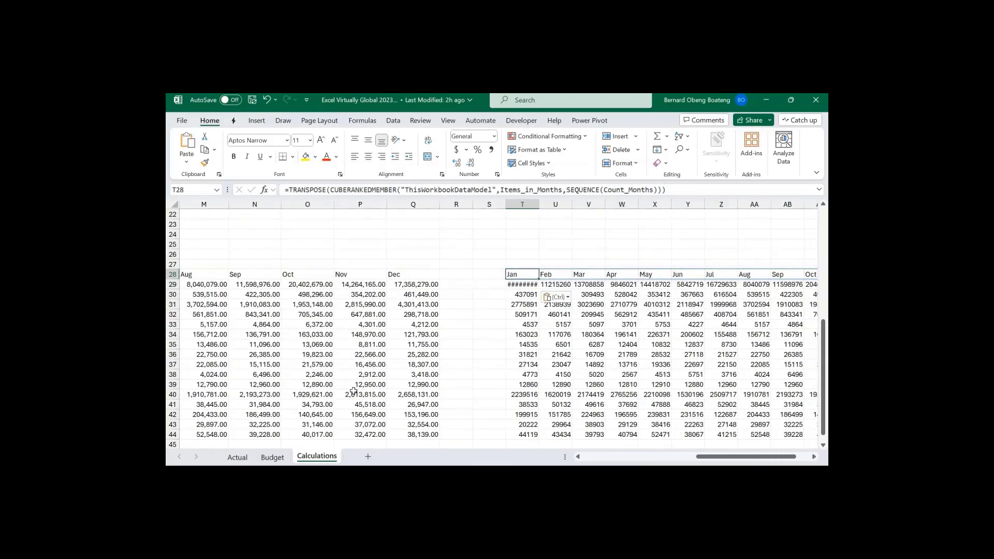
# - AutoFit column T and change the measure in the T29 MAKEARRAY formula to [Measures].[Budget]
pyautogui.doubleClick(540, 205)
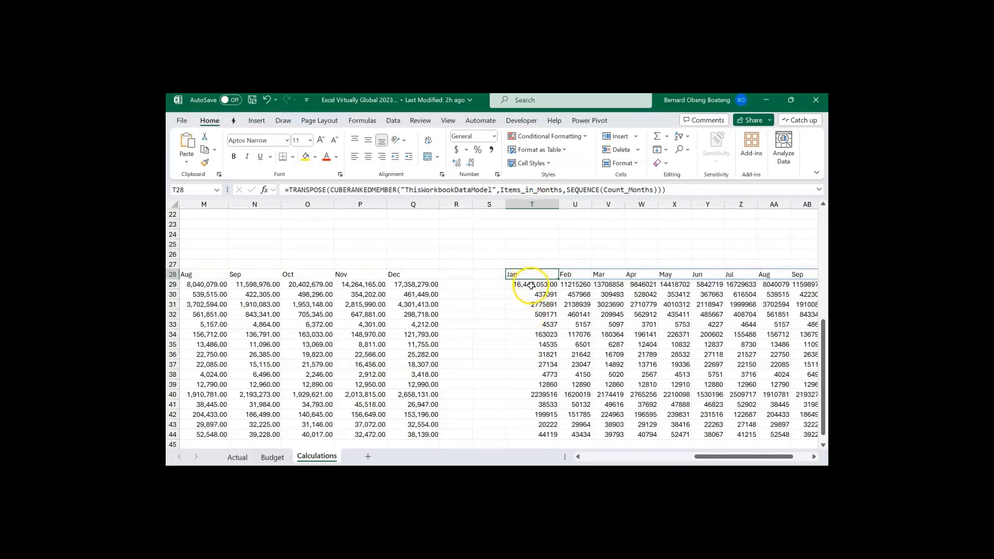
pyautogui.click(532, 286)
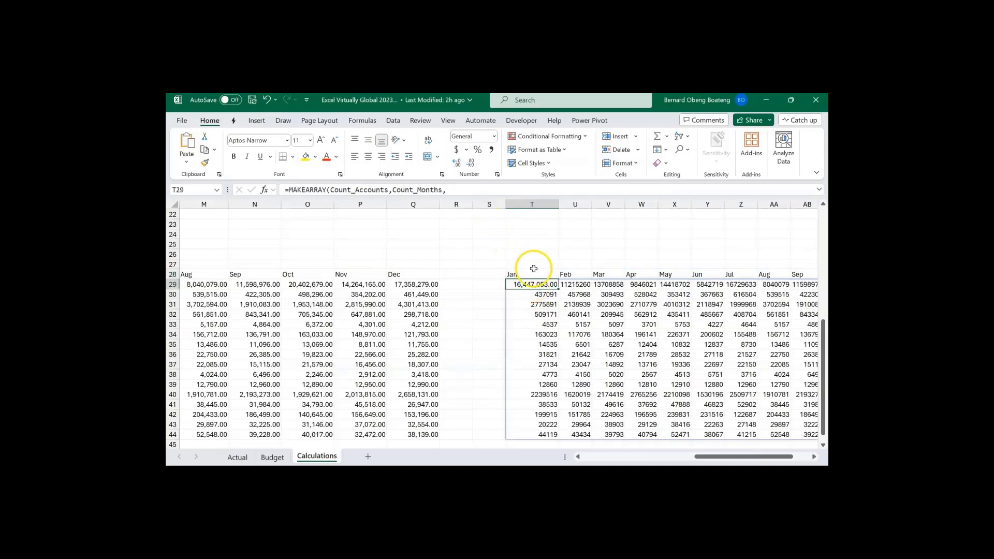
pyautogui.doubleClick(526, 284)
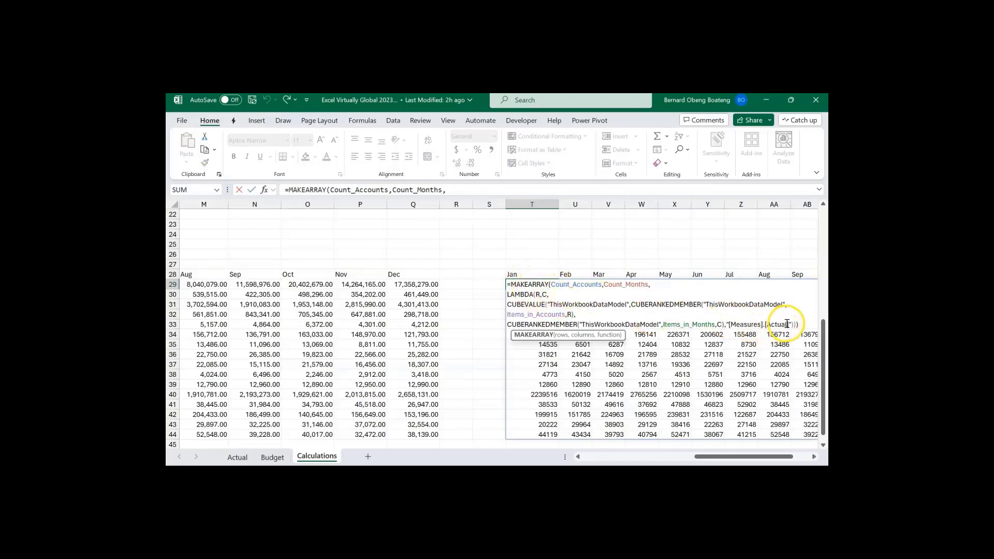
pyautogui.click(789, 324)
pyautogui.press('BackSpace')
pyautogui.press('BackSpace')
pyautogui.press('BackSpace')
pyautogui.press('BackSpace')
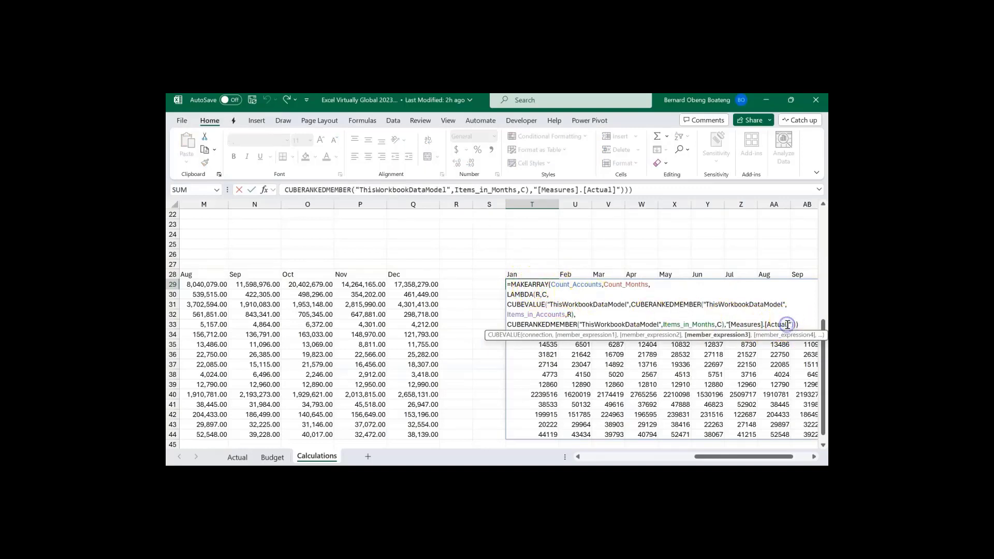
pyautogui.press('BackSpace')
pyautogui.press('BackSpace')
pyautogui.write('B')
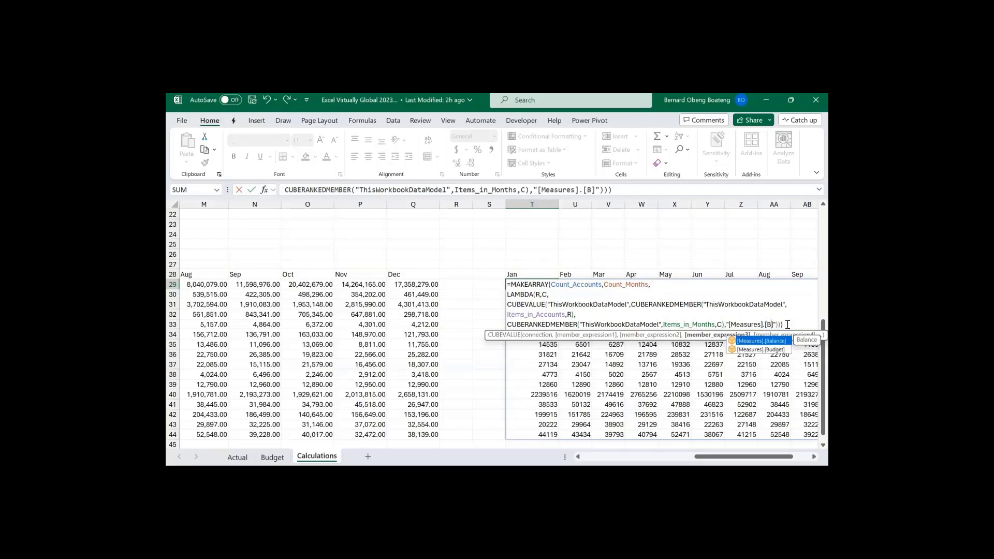
pyautogui.write('udget')
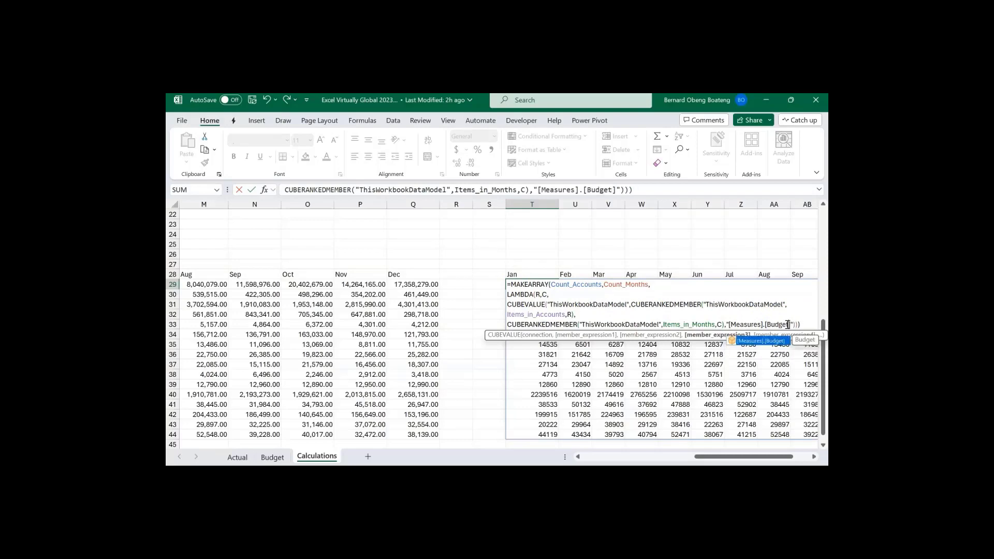
pyautogui.press('Return')
# - AutoFit the widths of columns T to AE to the monthly Budget values in row 29
pyautogui.press('Up')
pyautogui.hotkey('ctrl', 'shift', 'Right')
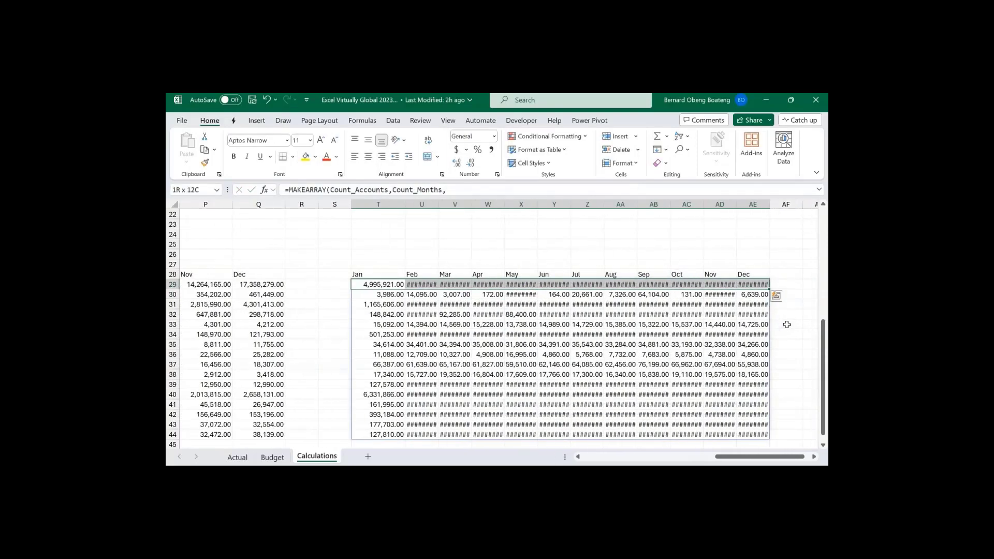
pyautogui.hotkey('alt', 'h')
pyautogui.press('o')
pyautogui.press('i')
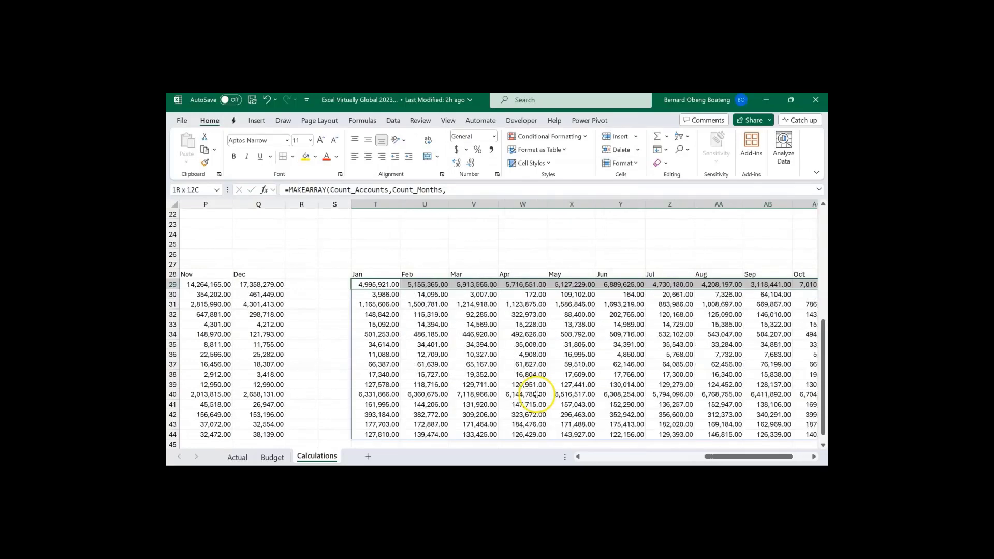
pyautogui.click(537, 395)
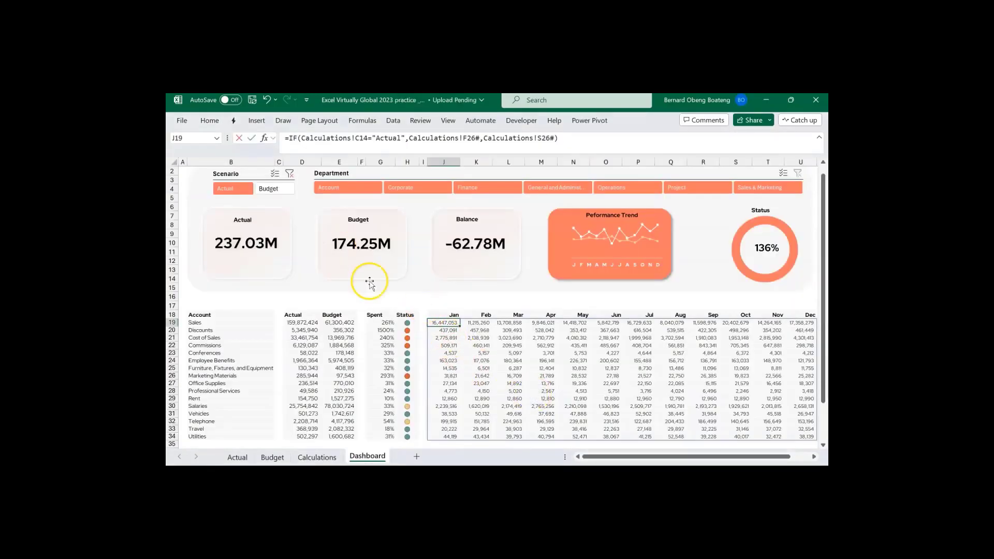
# - In the practice workbook's Dashboard, switch the Scenario slicer to Budget, back to Actual and to Budget again to compare the monthly table
pyautogui.click(279, 195)
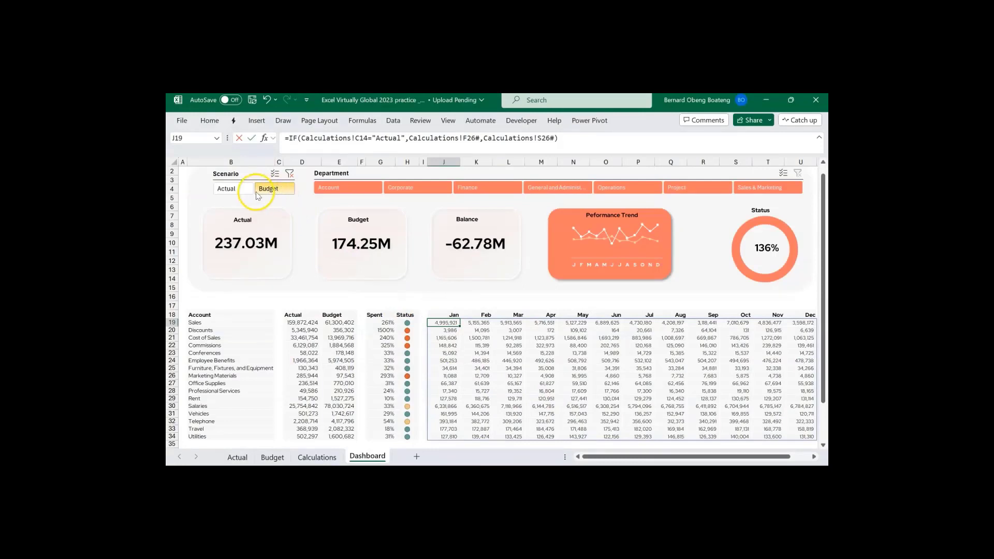
pyautogui.click(237, 190)
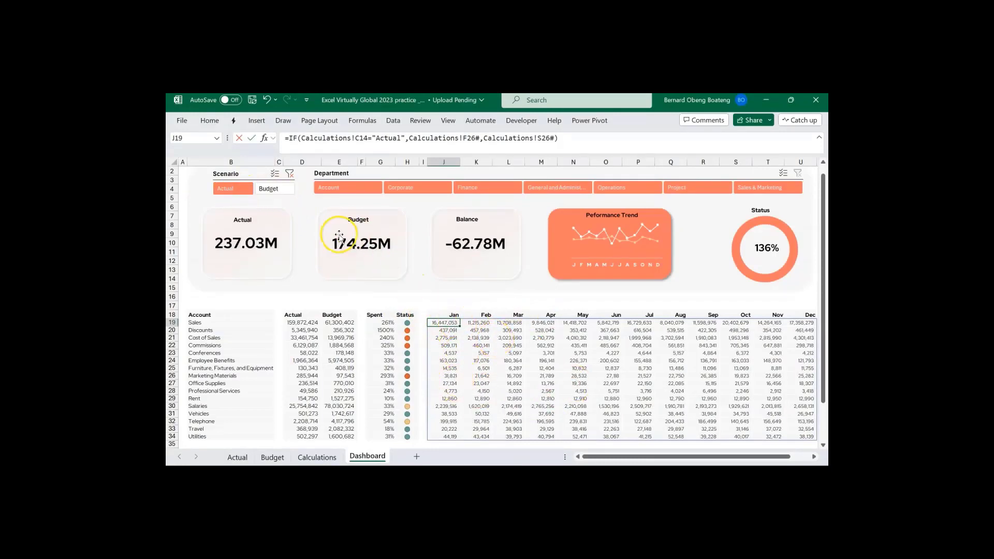
pyautogui.click(278, 189)
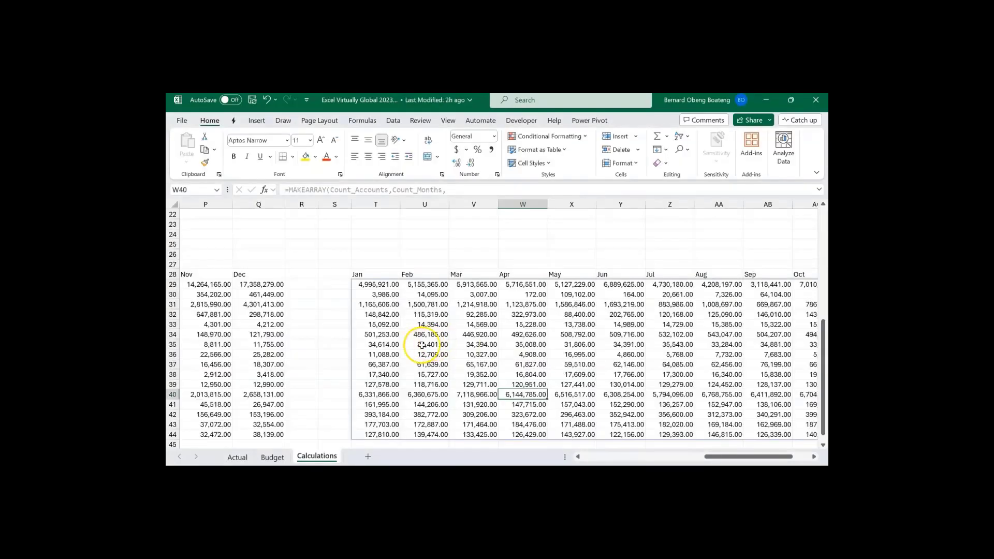
# - Review the Calculations sheet from the monthly Budget table back to the Actual and Budget staging, cubesets and slicer selections
pyautogui.click(392, 315)
pyautogui.press('Left')
pyautogui.press('Left')
pyautogui.press('Left')
pyautogui.press('Left')
pyautogui.press('Left')
pyautogui.press('Left')
pyautogui.press('Left')
pyautogui.press('Left')
pyautogui.press('Left')
pyautogui.press('Left')
pyautogui.press('Left')
pyautogui.press('Left')
pyautogui.press('Left')
pyautogui.press('Left')
pyautogui.press('Left')
pyautogui.press('Left')
pyautogui.press('Left')
pyautogui.press('Left')
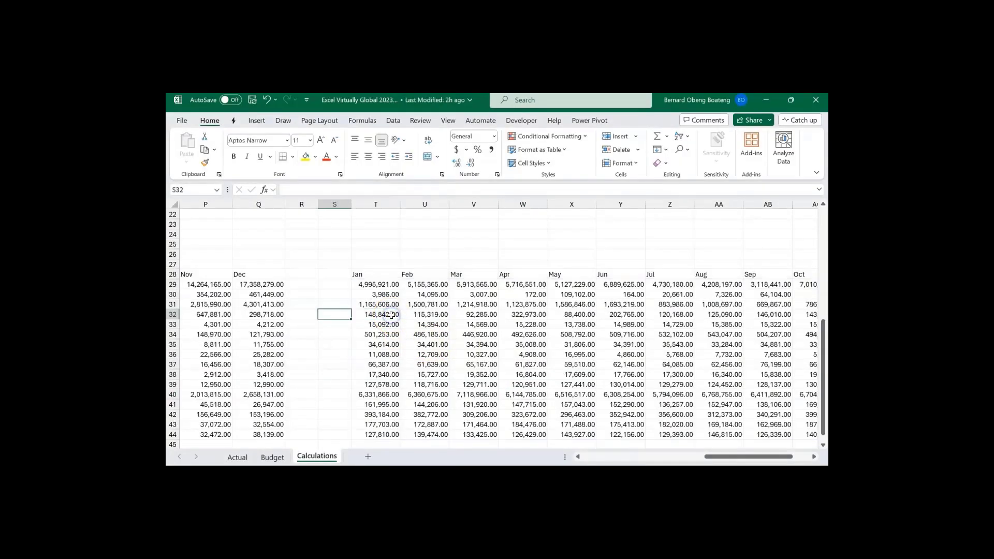
pyautogui.press('Right')
pyautogui.press('Right')
pyautogui.press('Right')
pyautogui.press('Up')
pyautogui.press('Up')
pyautogui.press('Up')
pyautogui.press('Up')
pyautogui.press('Up')
pyautogui.press('Up')
pyautogui.press('Up')
pyautogui.press('Up')
pyautogui.press('Up')
pyautogui.press('Up')
pyautogui.press('Up')
pyautogui.press('Up')
pyautogui.press('Up')
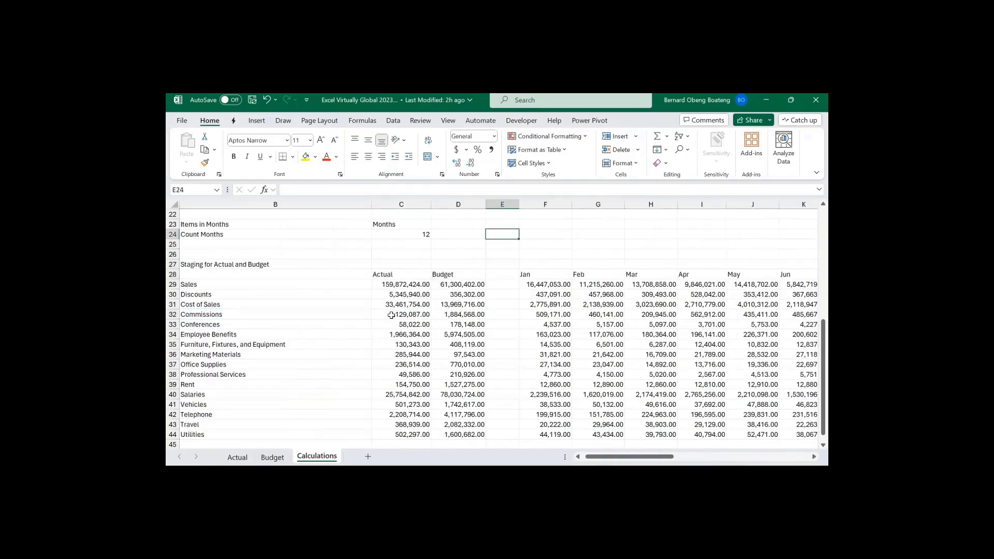
pyautogui.press('Down')
pyautogui.press('Down')
pyautogui.press('Down')
pyautogui.press('Down')
pyautogui.press('Down')
pyautogui.press('Down')
pyautogui.press('Down')
pyautogui.press('Down')
pyautogui.press('Down')
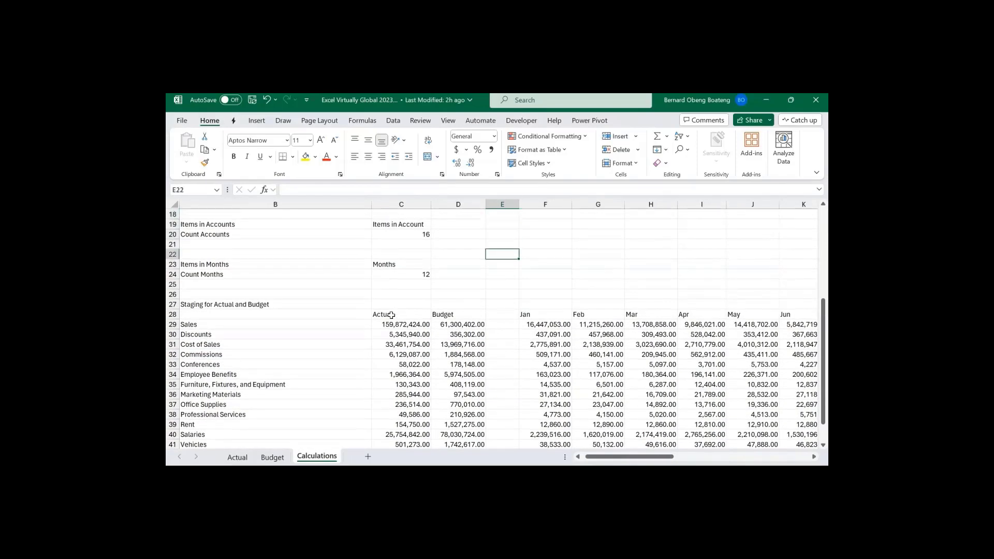
pyautogui.press('Up')
pyautogui.press('Up')
pyautogui.press('Up')
pyautogui.press('Up')
pyautogui.press('Up')
pyautogui.press('Up')
pyautogui.press('Up')
pyautogui.press('Up')
pyautogui.press('Up')
pyautogui.press('Up')
pyautogui.press('Up')
pyautogui.press('Up')
pyautogui.press('Up')
pyautogui.press('Up')
pyautogui.press('Up')
pyautogui.press('Up')
pyautogui.press('Up')
pyautogui.press('Up')
pyautogui.press('Up')
pyautogui.press('Up')
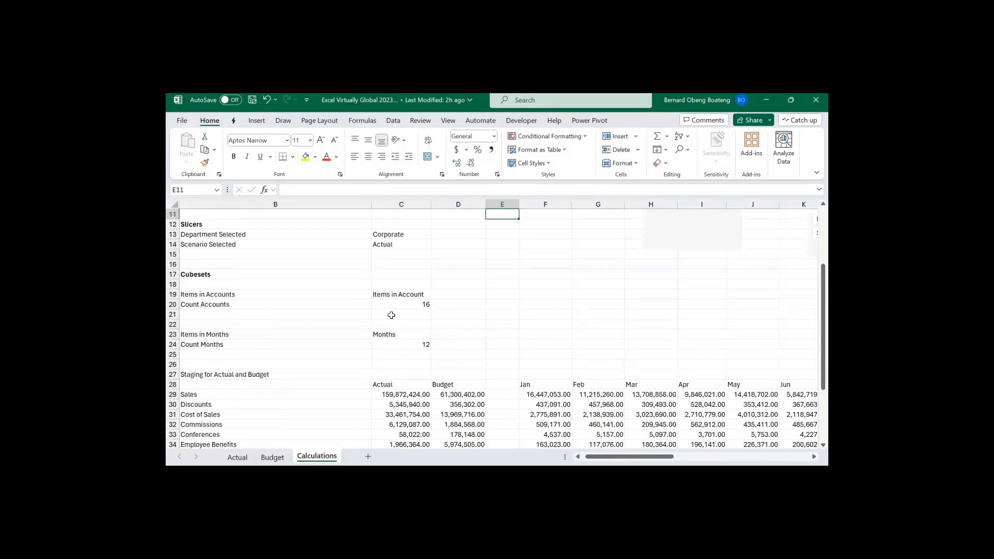
# - Examine the Scenario and Department slicers placed above the monthly staging table in the Calculations sheet
pyautogui.press('Right')
pyautogui.press('Right')
pyautogui.press('Right')
pyautogui.press('Right')
pyautogui.press('Right')
pyautogui.press('Right')
pyautogui.press('Right')
pyautogui.press('Right')
pyautogui.press('Right')
pyautogui.press('Right')
pyautogui.press('Right')
pyautogui.press('Right')
pyautogui.press('Left')
pyautogui.press('Left')
pyautogui.press('Left')
pyautogui.press('Left')
pyautogui.press('Left')
pyautogui.press('Left')
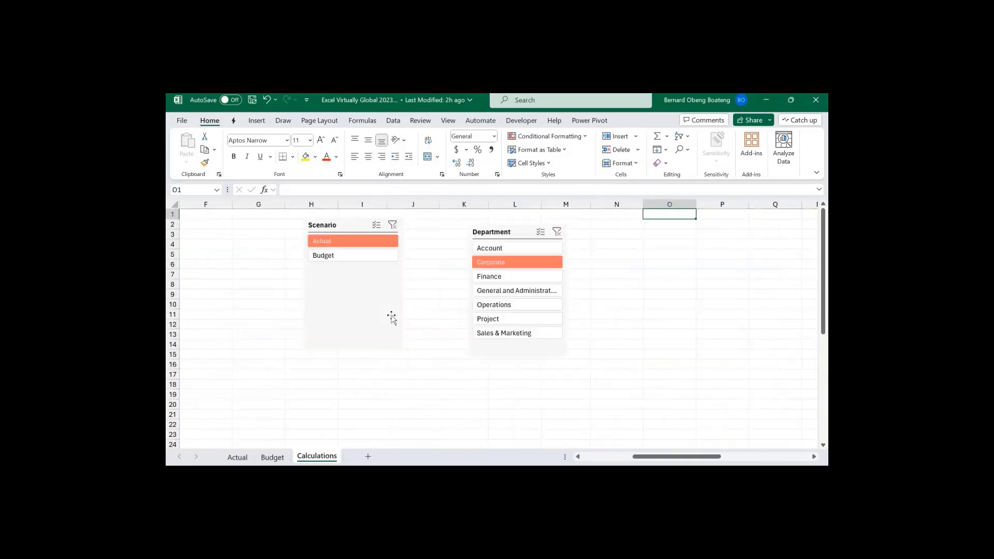
pyautogui.press('Down')
pyautogui.press('Down')
pyautogui.press('Down')
pyautogui.press('Down')
pyautogui.press('Down')
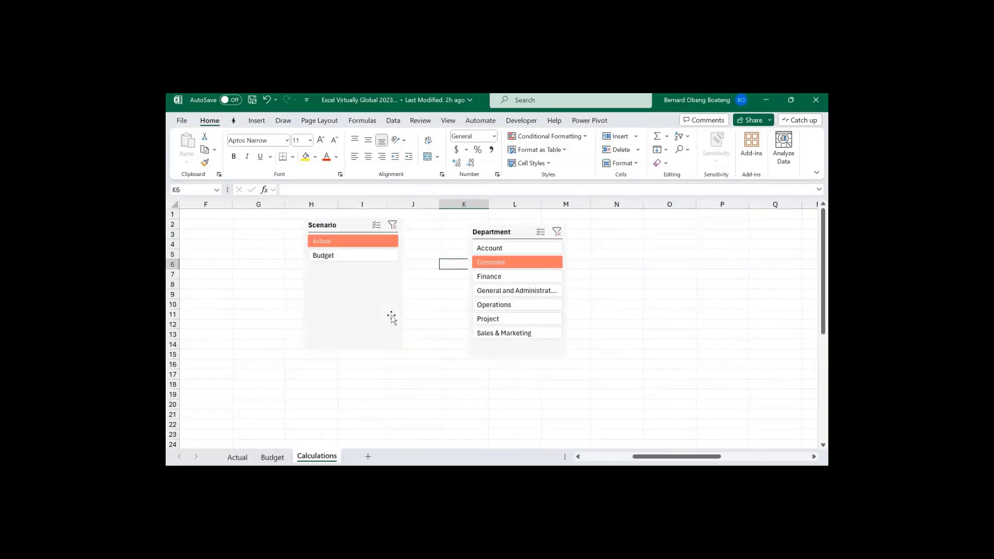
# - Review the Calculations sheet from the measures and slicer selections through the cubesets to the end of the account staging rows
pyautogui.moveTo(651, 454); pyautogui.dragTo(601, 455)
pyautogui.click(450, 433)
pyautogui.press('Down')
pyautogui.press('Down')
pyautogui.press('Down')
pyautogui.press('Down')
pyautogui.press('Down')
pyautogui.press('Down')
pyautogui.press('Down')
pyautogui.press('Down')
pyautogui.press('Down')
pyautogui.press('Down')
pyautogui.press('Down')
pyautogui.press('Down')
pyautogui.press('Down')
pyautogui.press('Down')
pyautogui.press('Down')
pyautogui.press('Down')
pyautogui.press('Down')
pyautogui.press('Down')
pyautogui.press('Down')
pyautogui.press('Down')
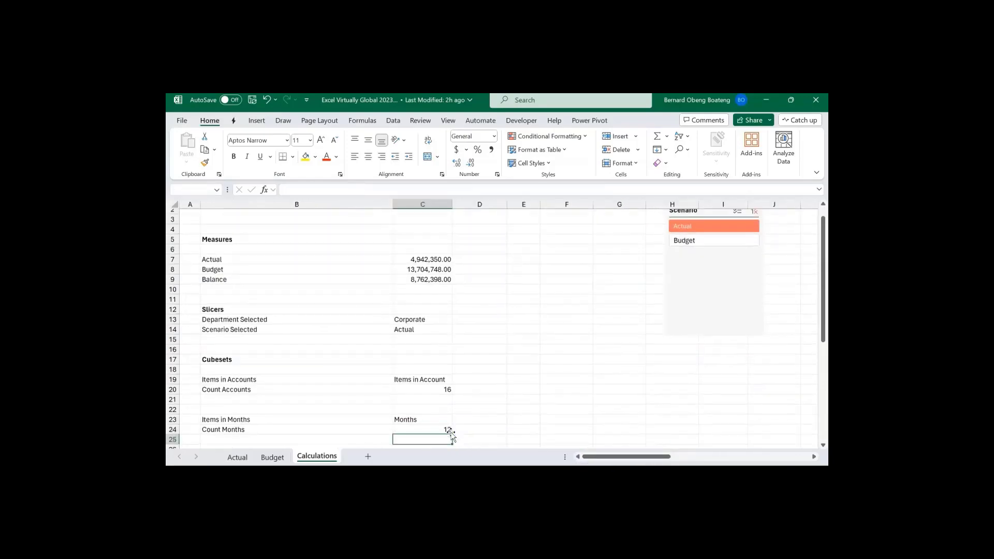
pyautogui.press('Down')
pyautogui.press('Down')
pyautogui.press('Down')
pyautogui.press('Down')
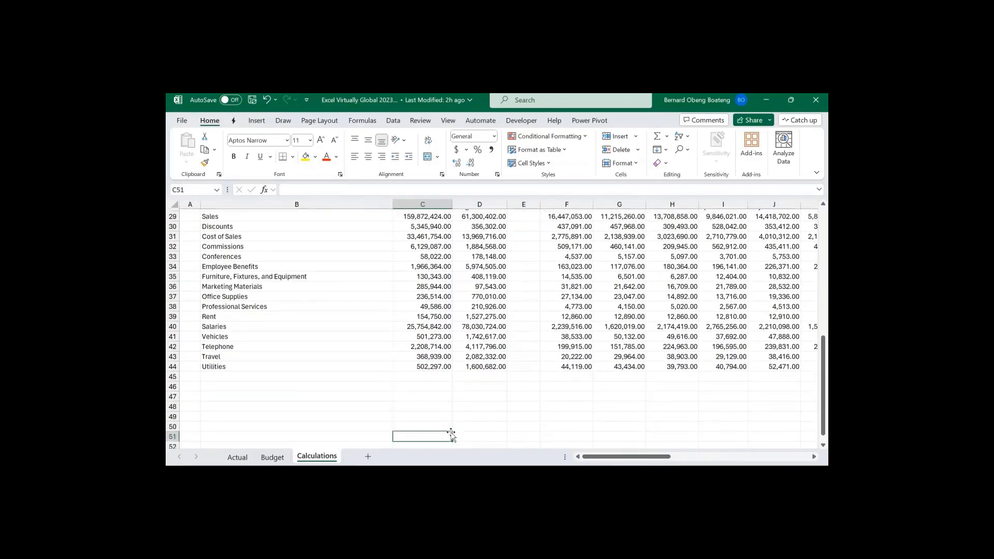
pyautogui.click(508, 386)
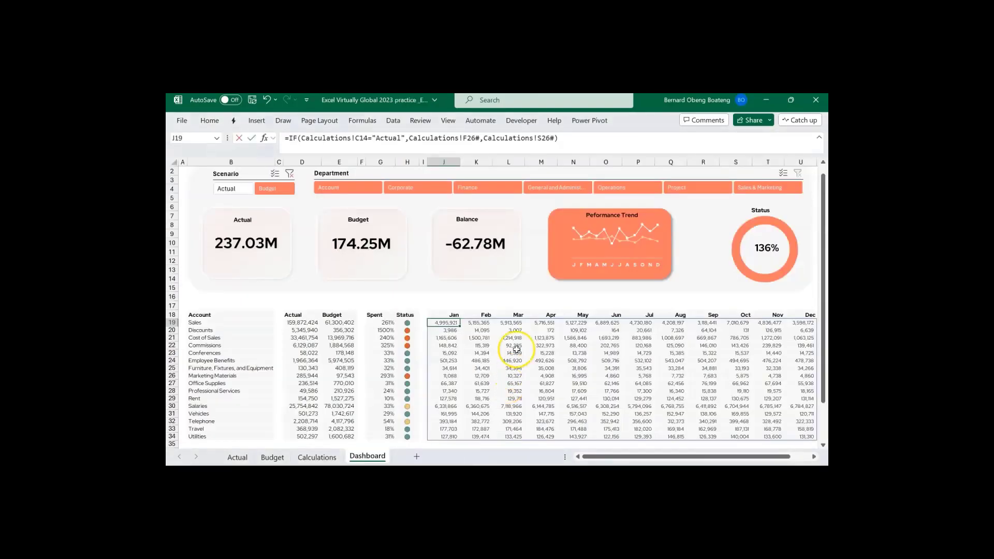
# - In the practice workbook's Dashboard, filter Department by Project and by Sales & Marketing, clearing the filter to compare the account lists
pyautogui.click(679, 190)
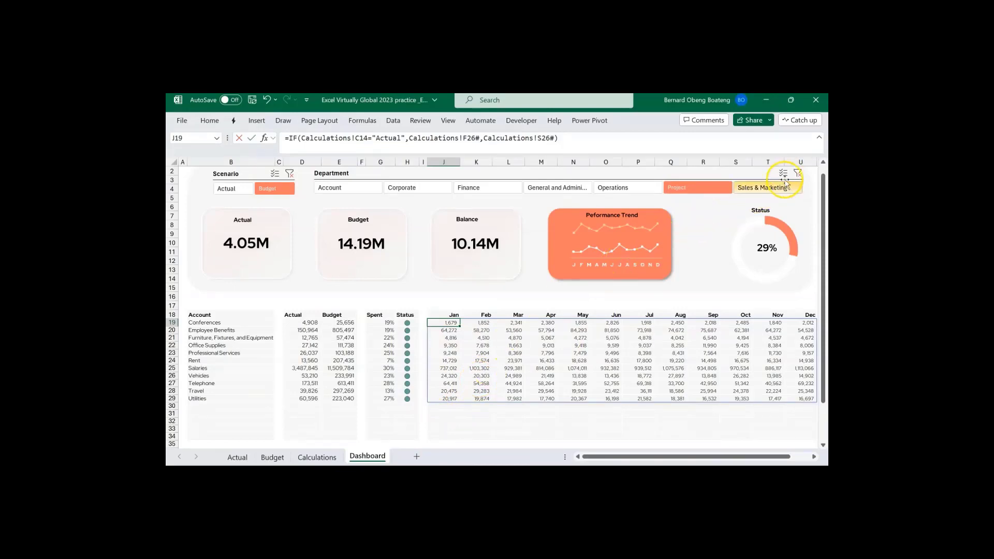
pyautogui.click(798, 174)
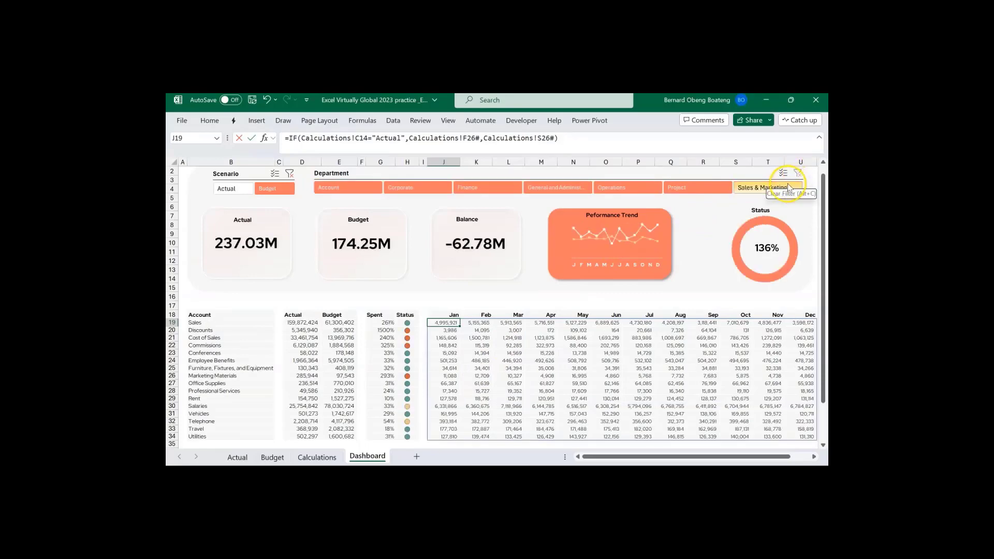
pyautogui.click(788, 186)
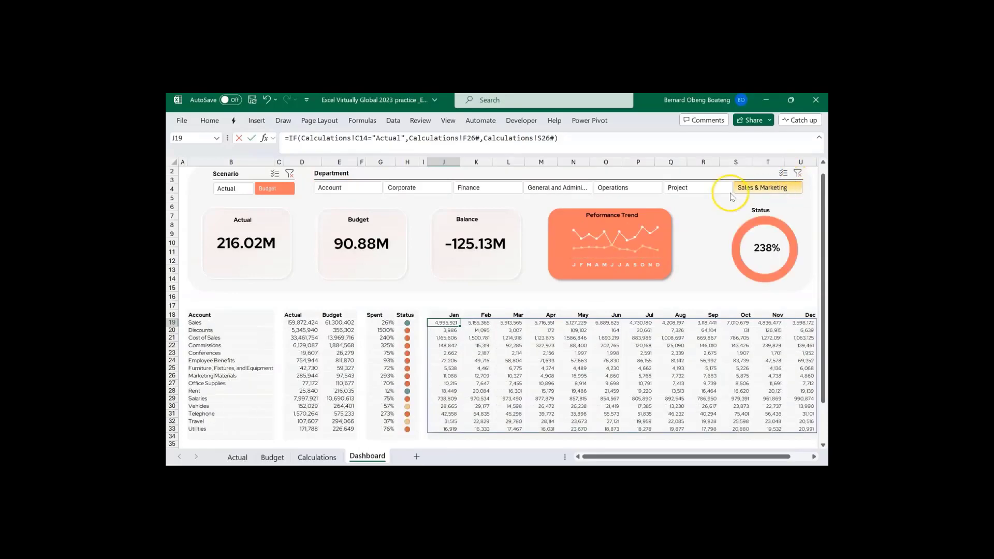
pyautogui.click(707, 193)
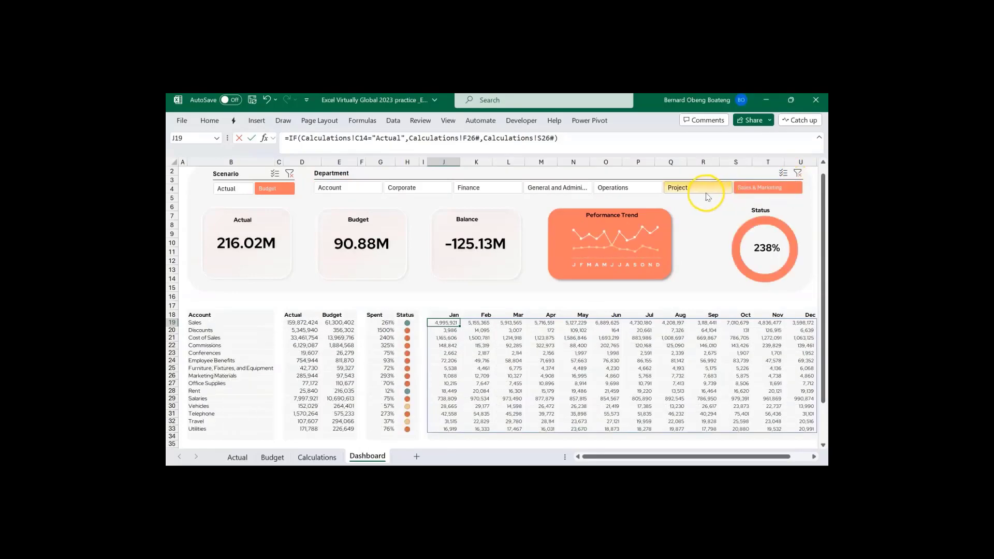
pyautogui.click(798, 173)
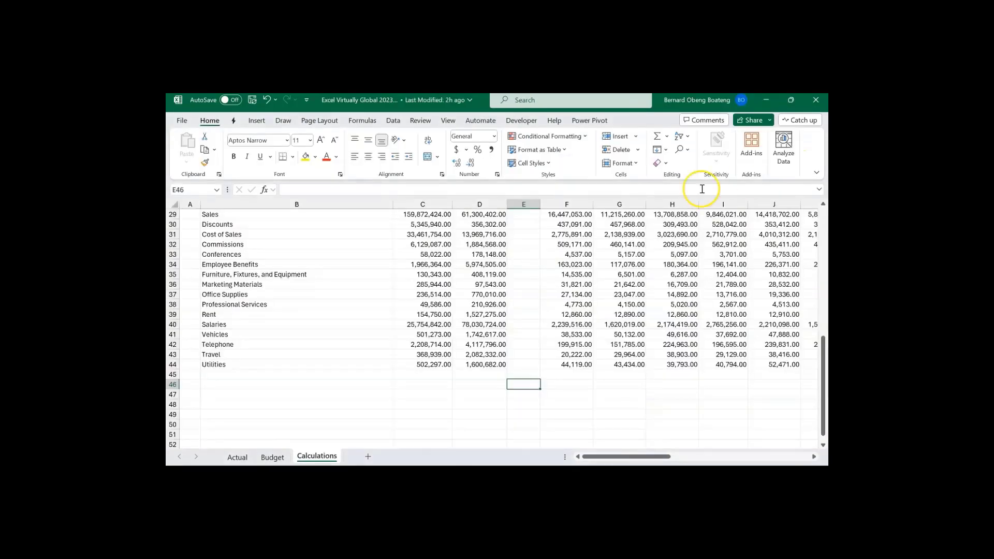
# - In the Calculations sheet, move the Department slicer down beside the cubesets, just above the May to Jul staging headers
pyautogui.click(512, 267)
pyautogui.press('Up')
pyautogui.press('Up')
pyautogui.press('Up')
pyautogui.press('Up')
pyautogui.press('Up')
pyautogui.press('Up')
pyautogui.press('Up')
pyautogui.press('Up')
pyautogui.press('Up')
pyautogui.press('Up')
pyautogui.press('Up')
pyautogui.press('Up')
pyautogui.press('Up')
pyautogui.press('Up')
pyautogui.press('Up')
pyautogui.press('Up')
pyautogui.press('Up')
pyautogui.press('Up')
pyautogui.press('Up')
pyautogui.press('Up')
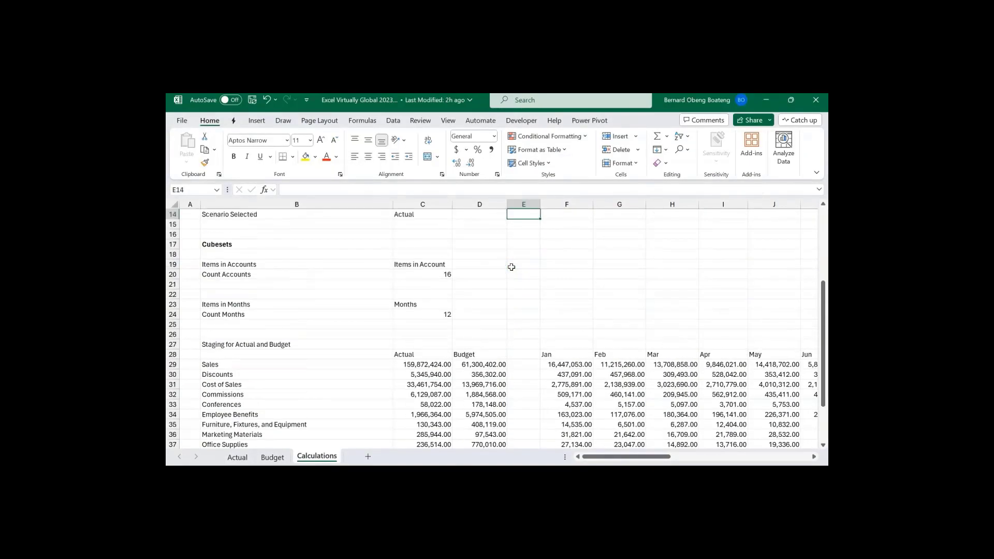
pyautogui.press('Right')
pyautogui.press('Right')
pyautogui.press('Right')
pyautogui.press('Right')
pyautogui.press('Right')
pyautogui.press('Right')
pyautogui.press('Right')
pyautogui.press('Right')
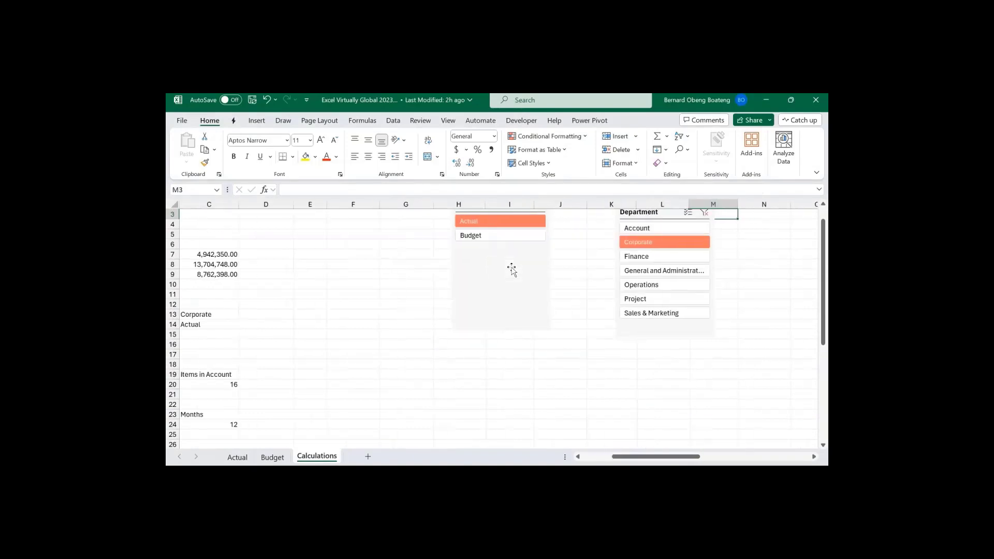
pyautogui.moveTo(643, 211); pyautogui.dragTo(455, 419)
pyautogui.scroll(-9, 657, 362)
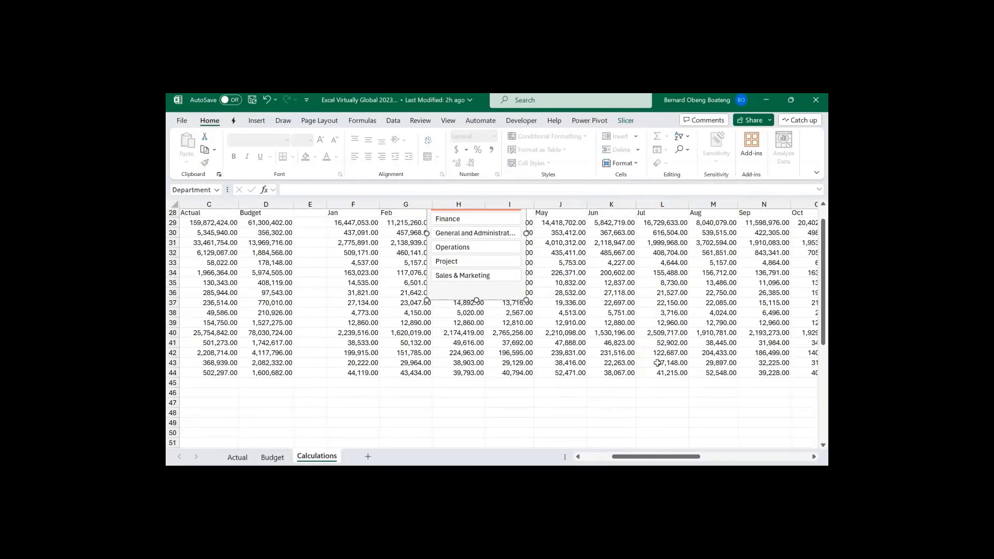
pyautogui.scroll(5, 601, 320)
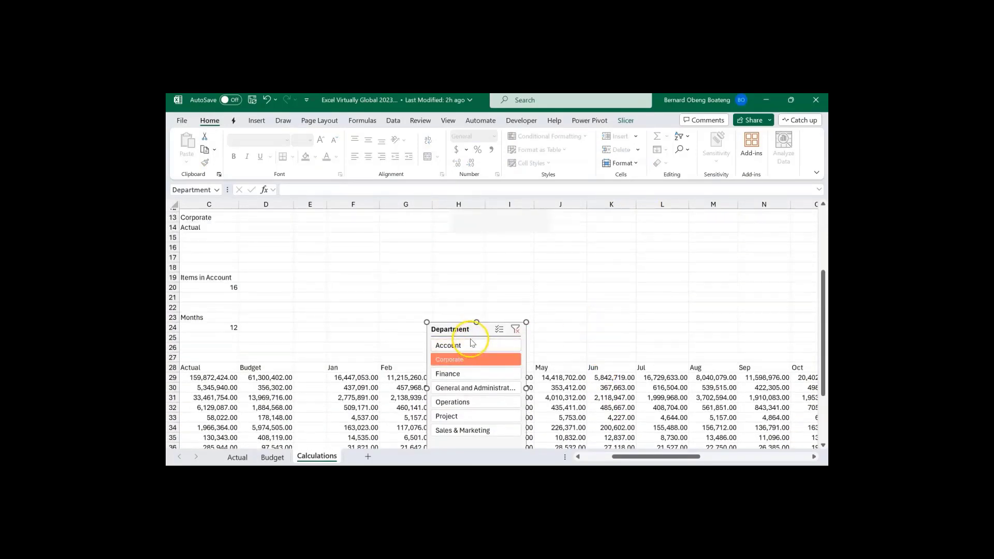
pyautogui.moveTo(471, 337); pyautogui.dragTo(590, 244)
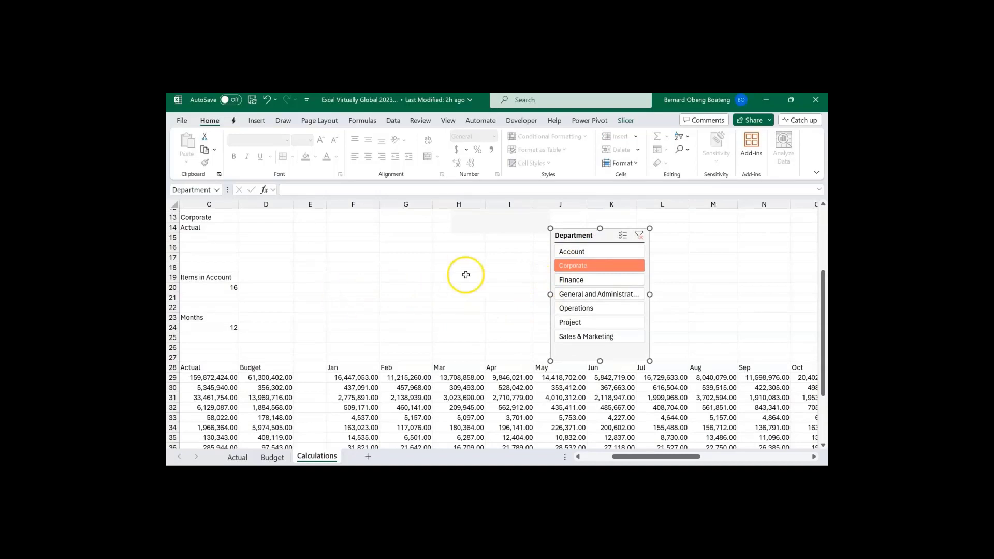
# - Check the cube formulas in C20 and C19 and move the Department slicer closer, into columns G and H beside the cubesets
pyautogui.click(236, 289)
pyautogui.press('Home')
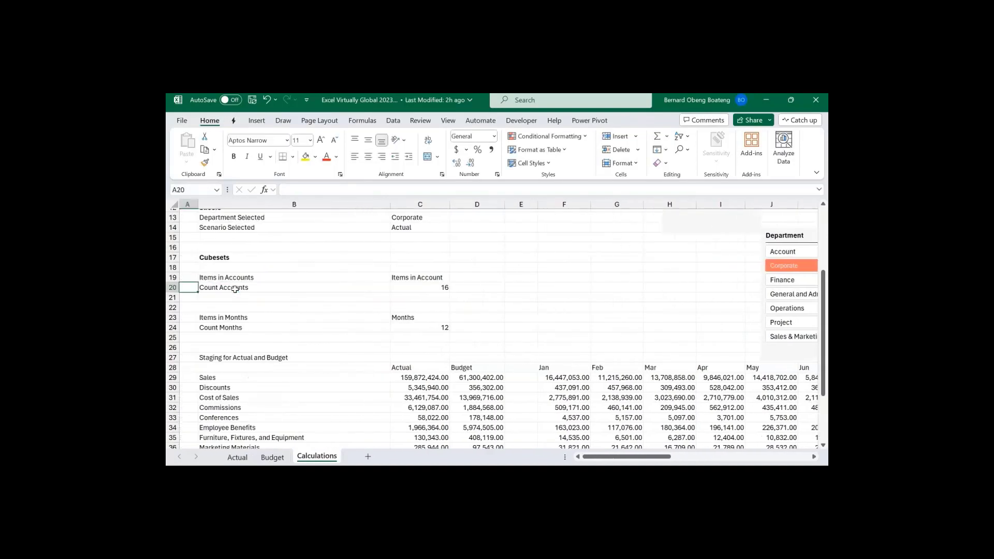
pyautogui.click(235, 289)
pyautogui.press('Right')
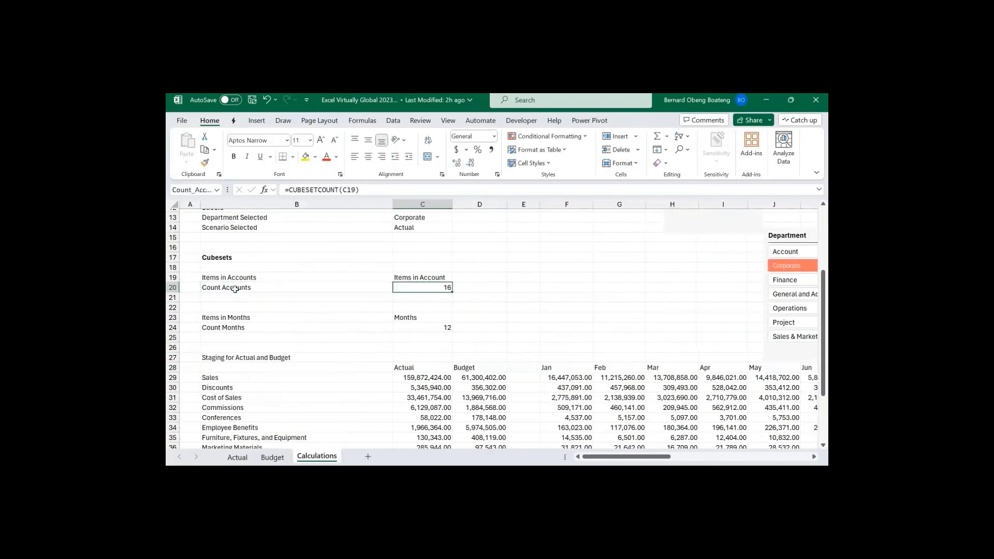
pyautogui.click(409, 278)
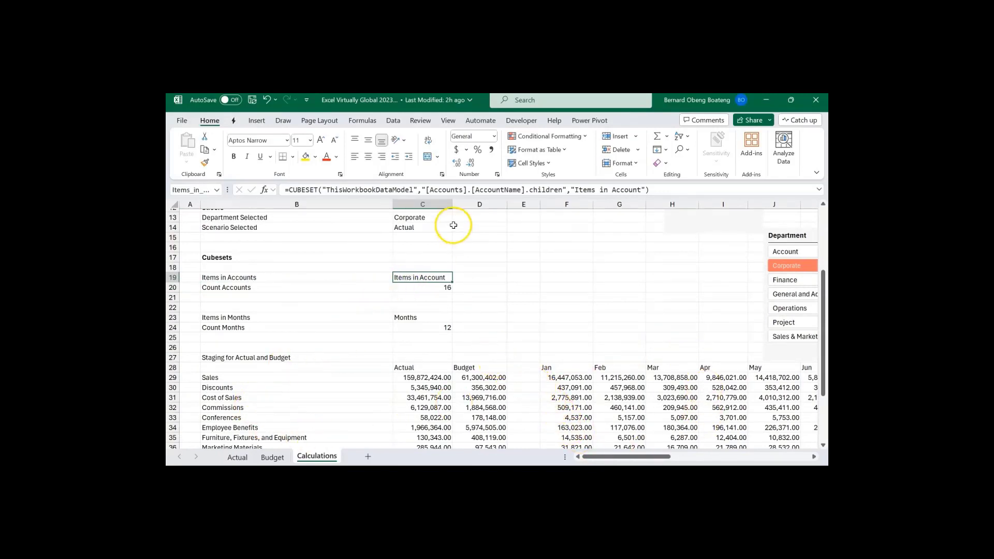
pyautogui.moveTo(772, 235); pyautogui.dragTo(613, 236)
pyautogui.click(444, 279)
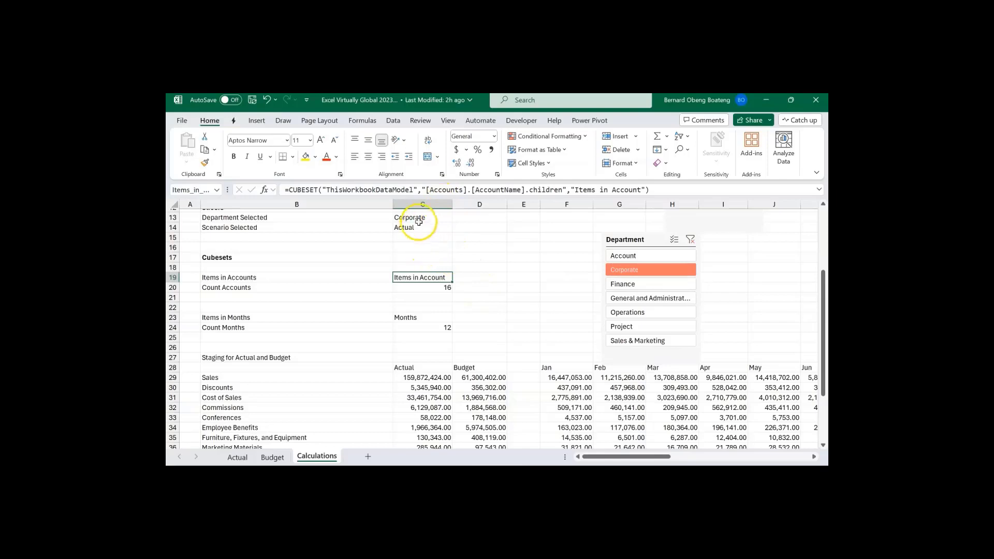
# - In the C19 CUBESET formula, insert ([Departments].[Department]. at the start of the set expression, before [Accounts]
pyautogui.click(427, 191)
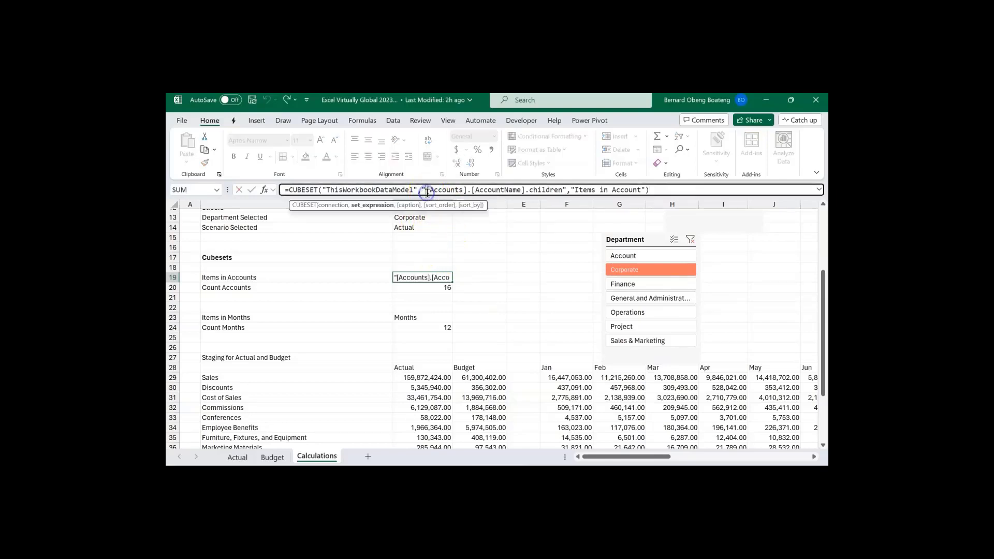
pyautogui.write('(')
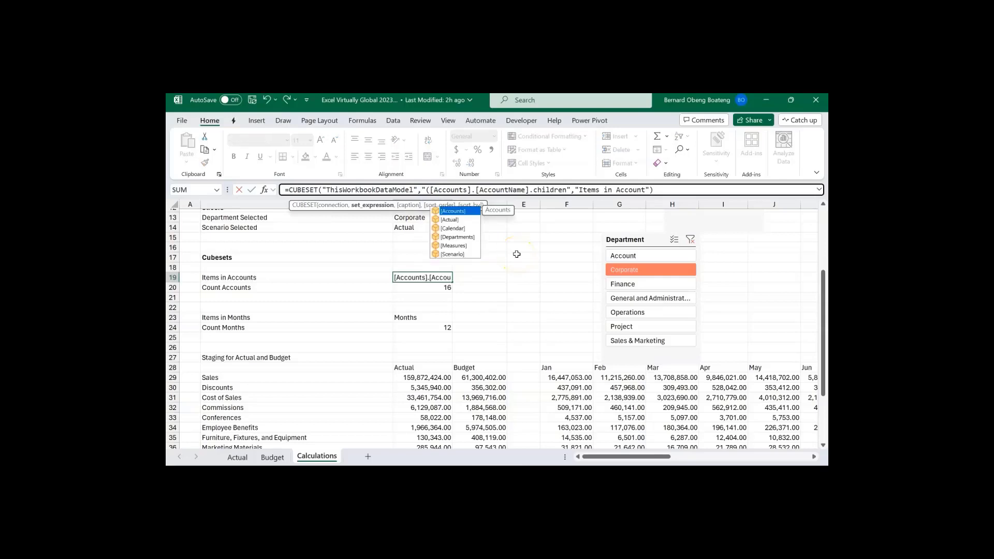
pyautogui.press('Down')
pyautogui.press('Down')
pyautogui.press('Down')
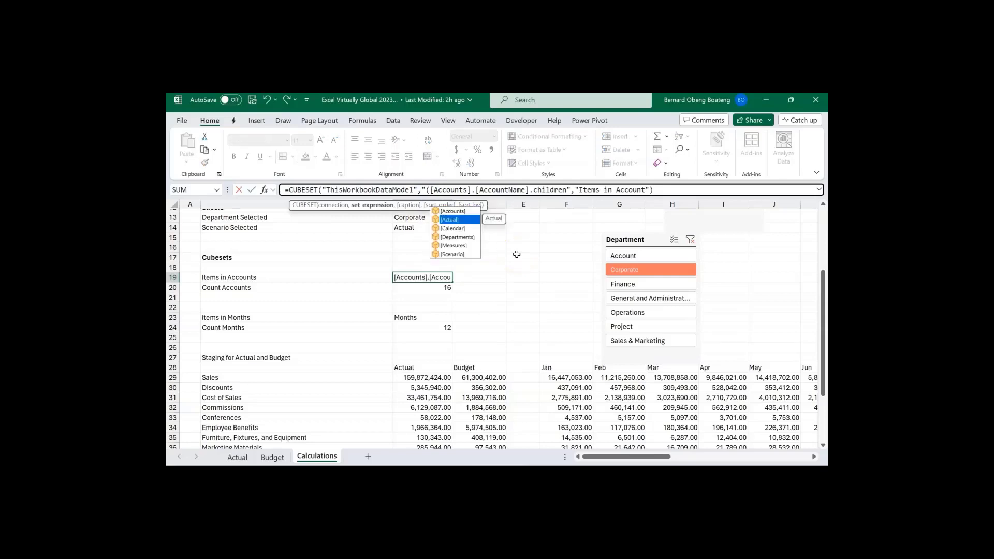
pyautogui.press('Tab')
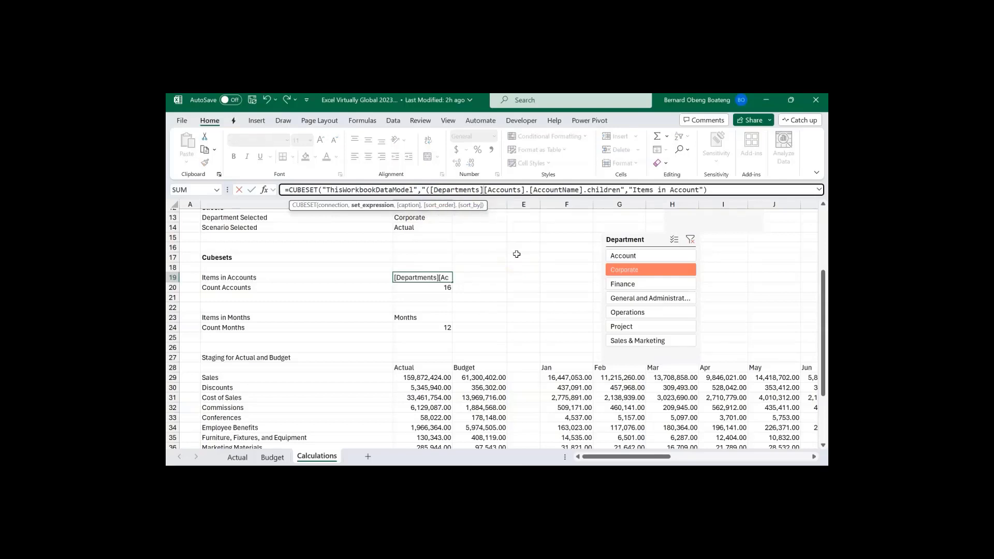
pyautogui.write('.')
pyautogui.press('Tab')
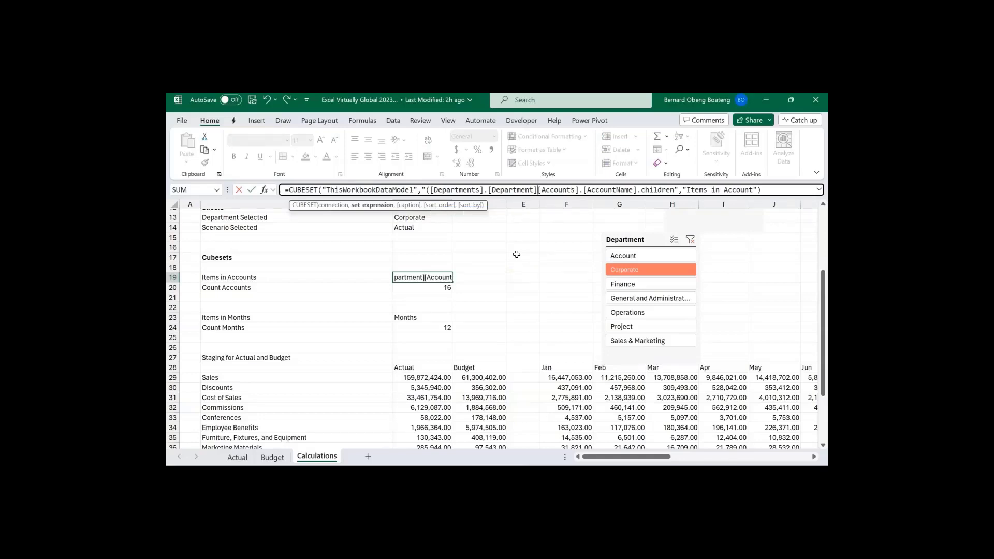
pyautogui.write('.')
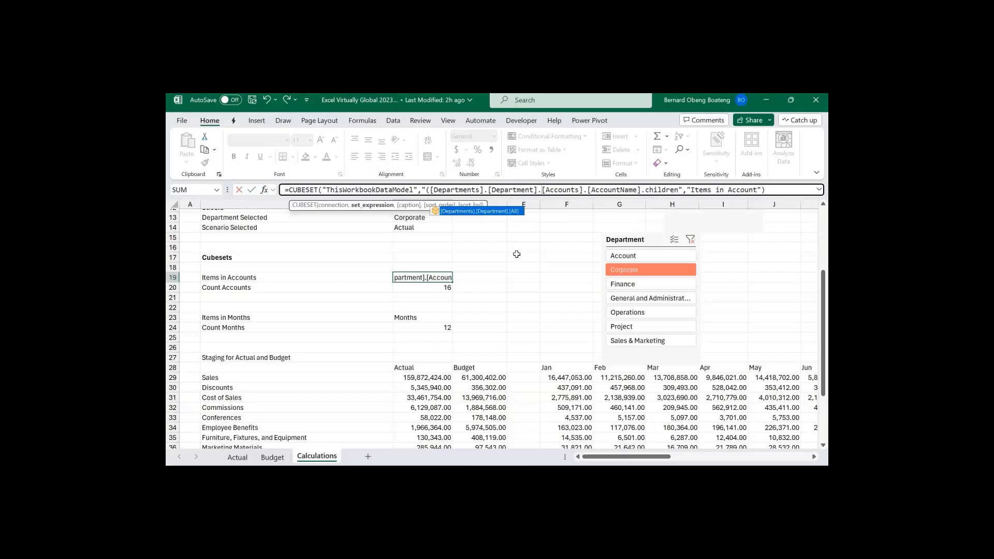
# - In the C19 CUBESET formula, extend the department member with ["&Department_Selected, directly before [Accounts]
pyautogui.write('["')
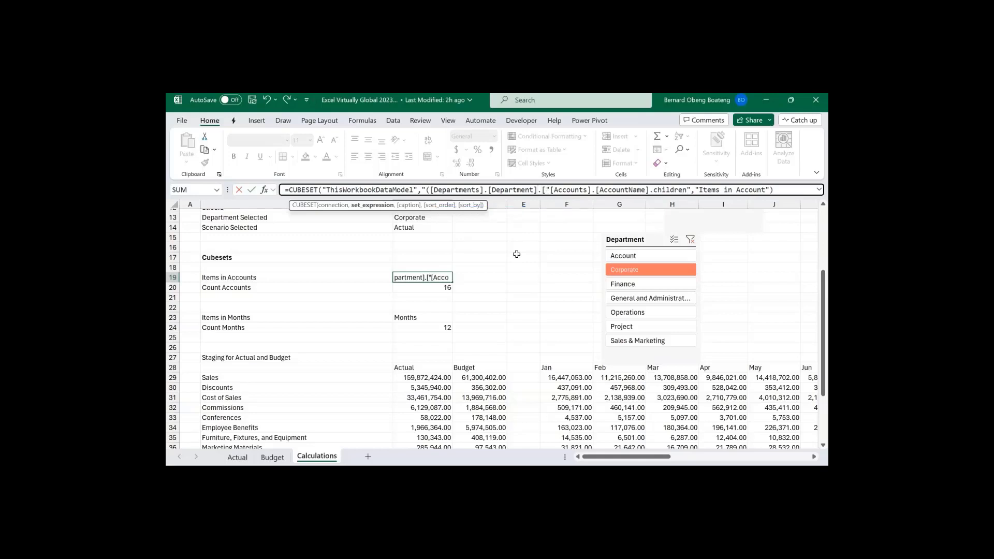
pyautogui.write('&')
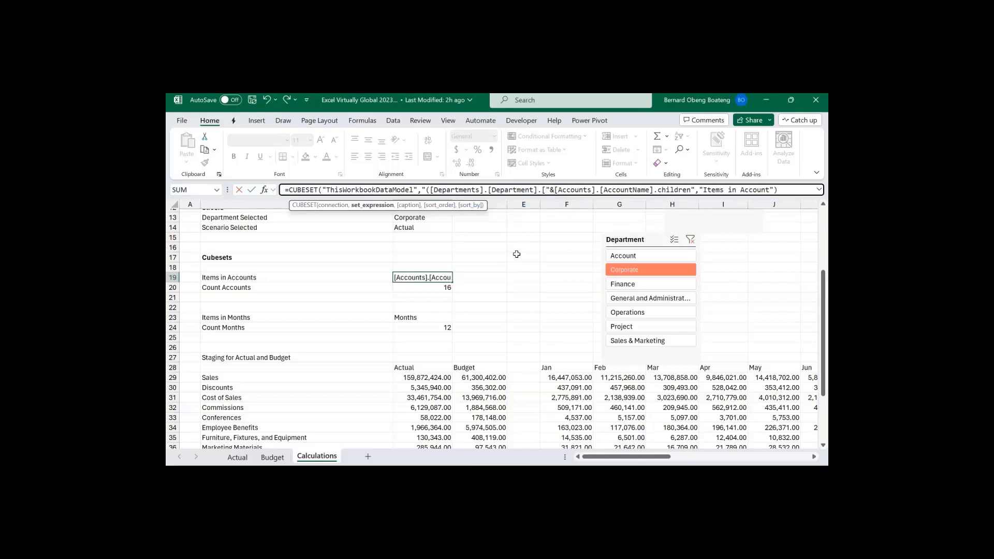
pyautogui.write('s')
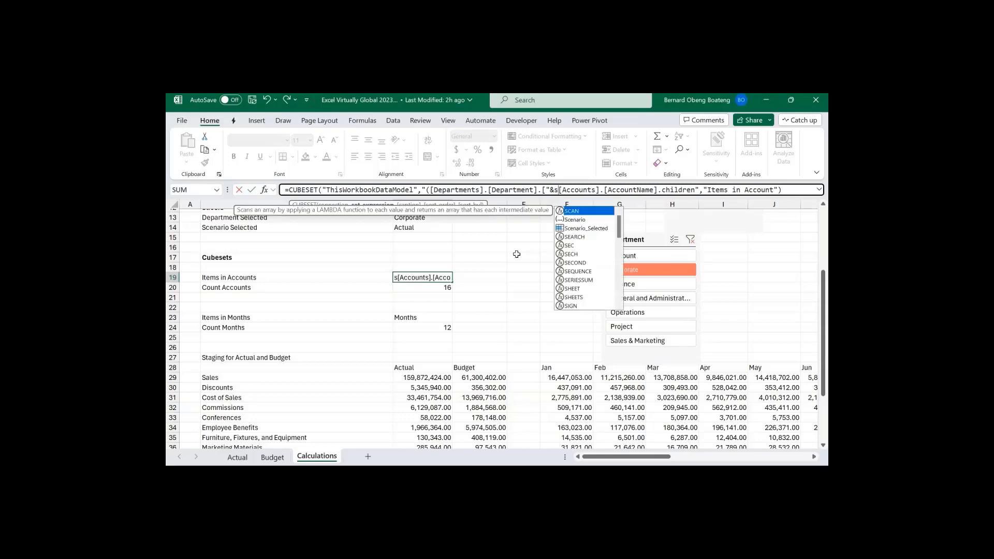
pyautogui.press('BackSpace')
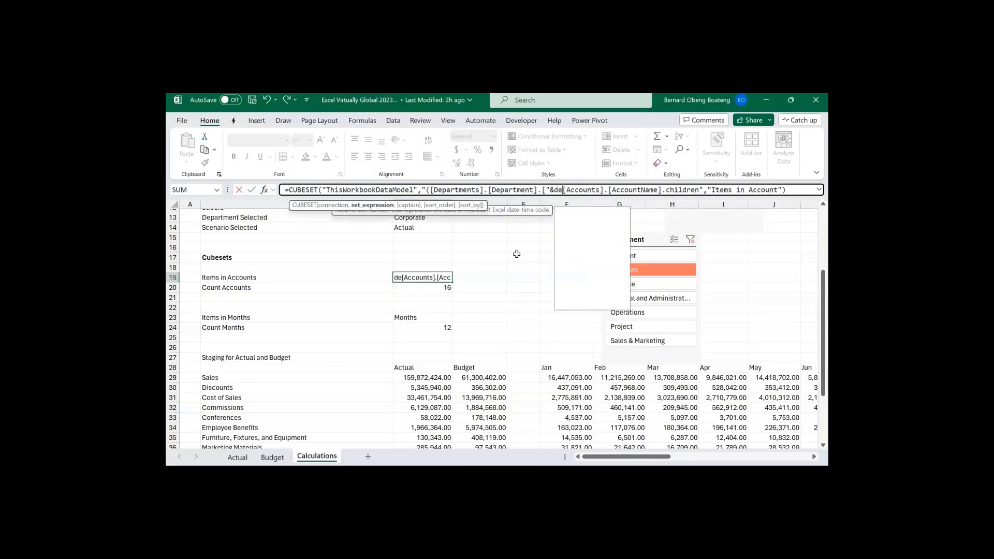
pyautogui.write('de')
pyautogui.press('Down')
pyautogui.press('Down')
pyautogui.press('Down')
pyautogui.press('Down')
pyautogui.press('Down')
pyautogui.press('Down')
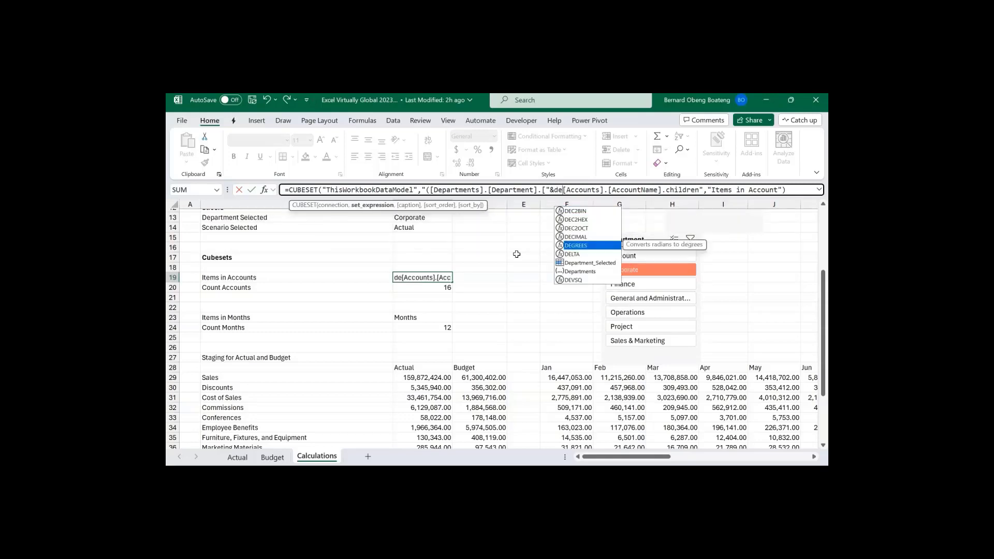
pyautogui.press('Tab')
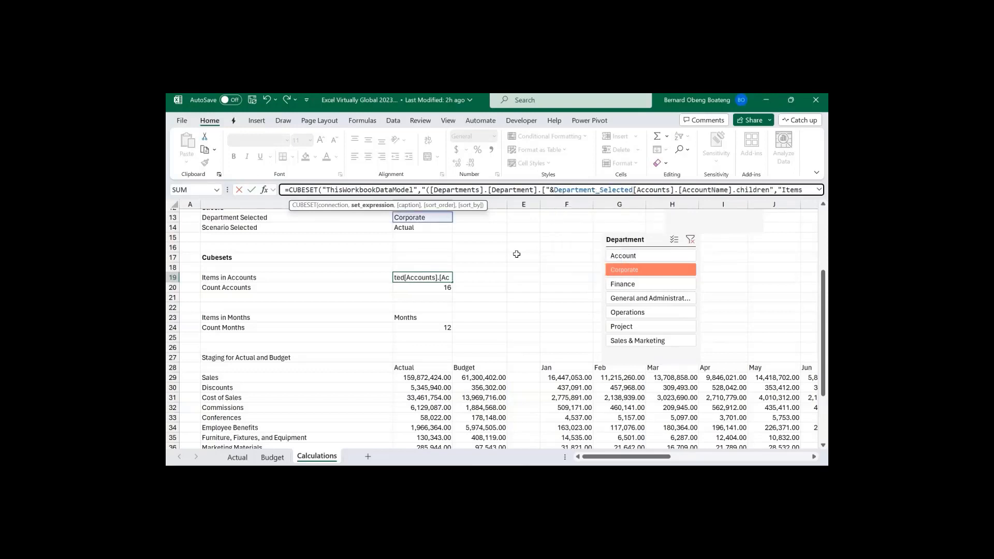
# - Finish the department reference with &"], before [Accounts], add a closing parenthesis after children and commit the C19 formula
pyautogui.write('&')
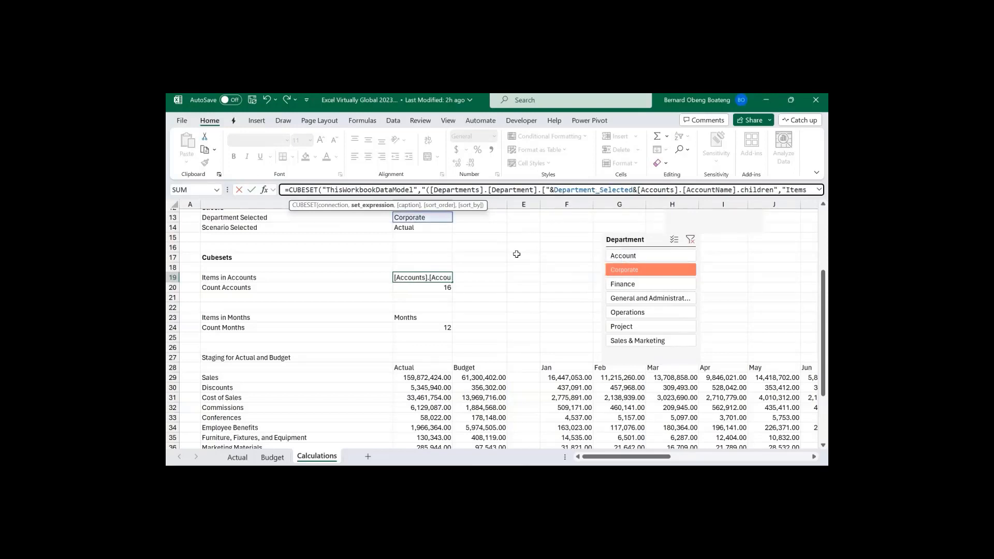
pyautogui.write('"')
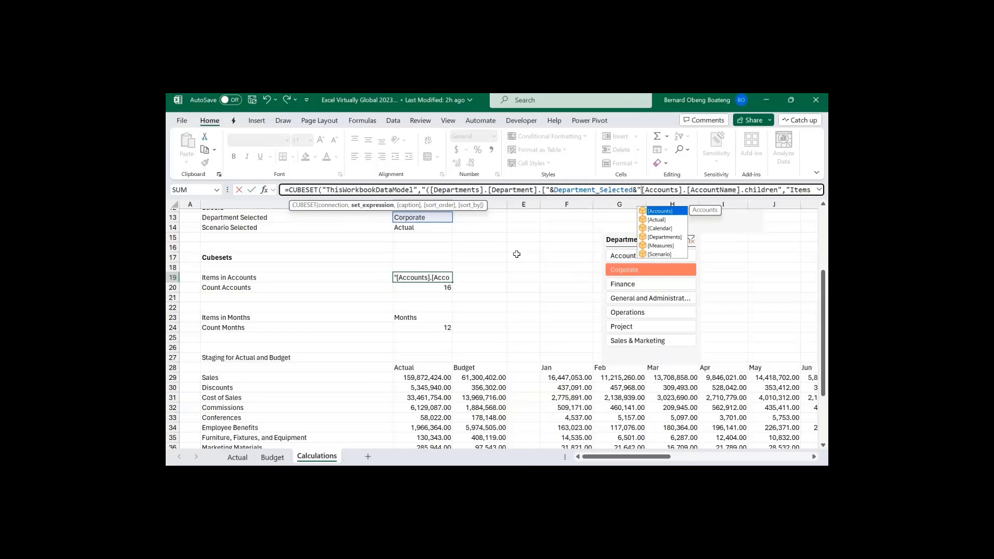
pyautogui.write(']')
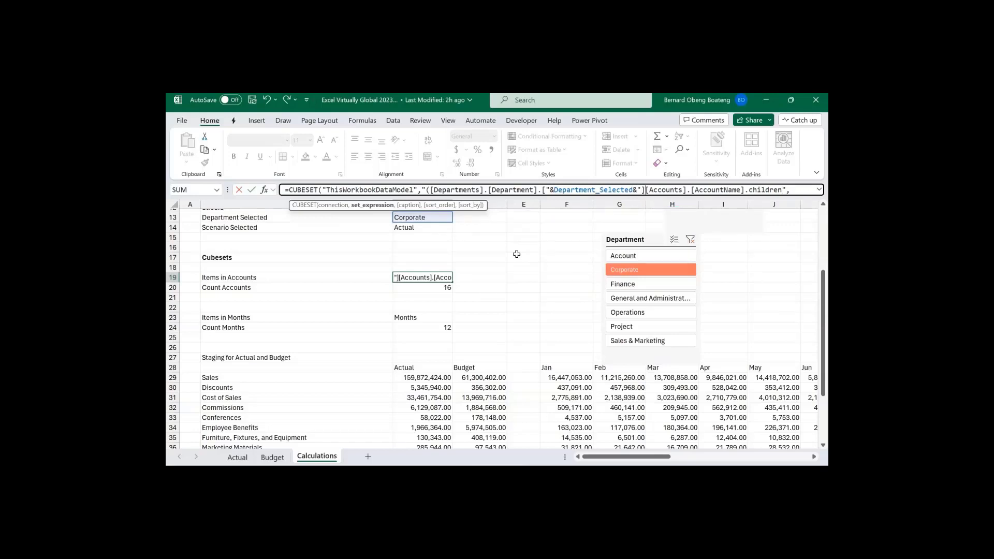
pyautogui.write(',')
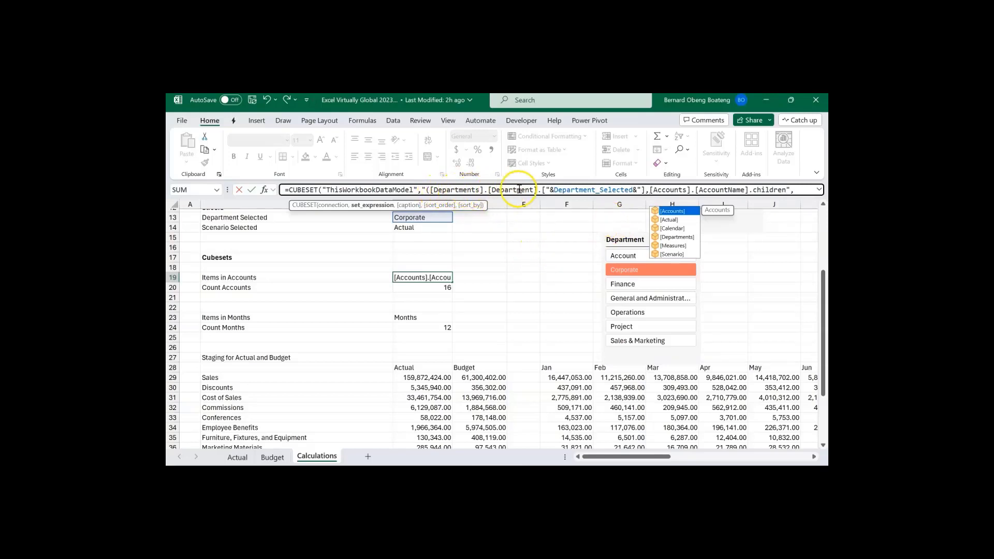
pyautogui.click(819, 190)
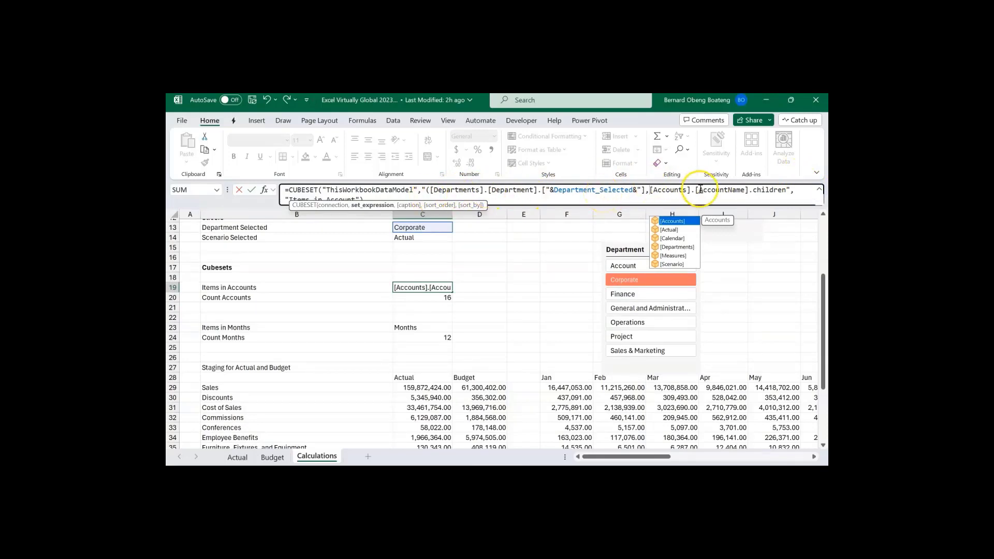
pyautogui.click(786, 190)
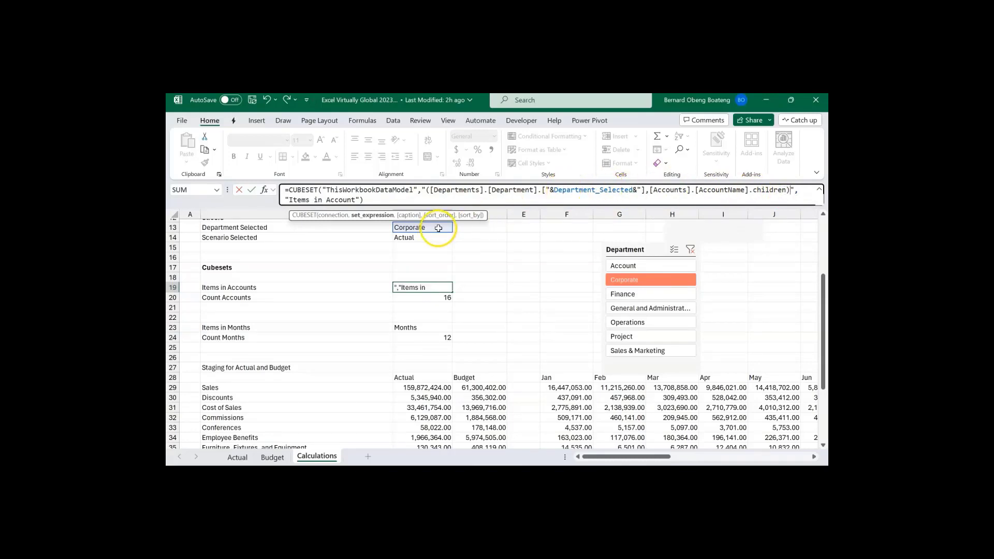
pyautogui.press('Return')
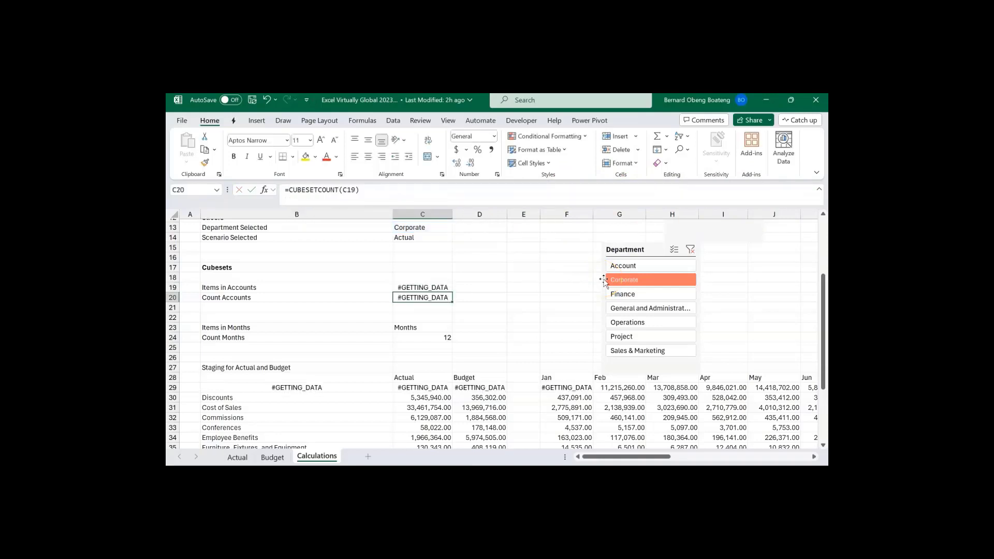
# - Examine the Actual, Budget and monthly staging rows for accounts without values under the Corporate department
pyautogui.click(521, 409)
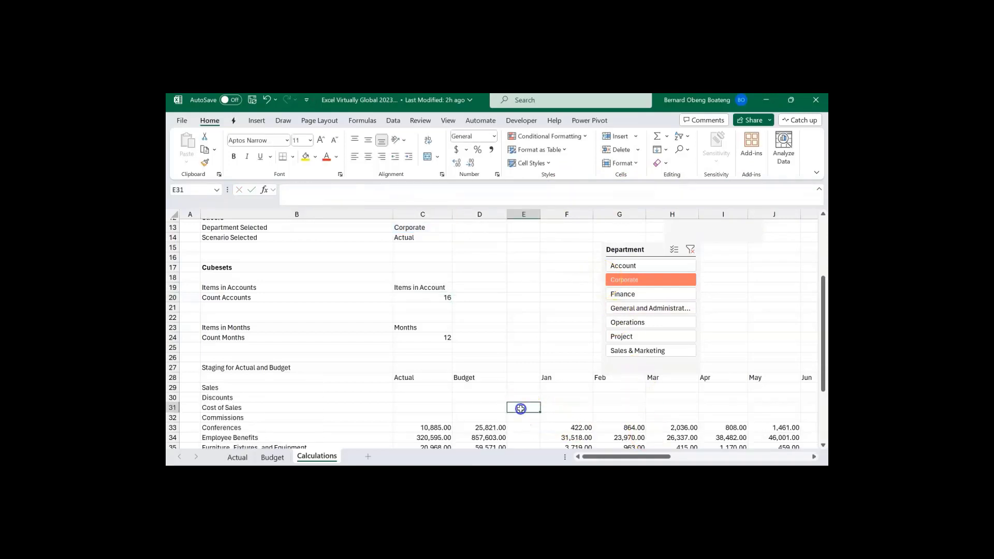
pyautogui.scroll(-2, 521, 409)
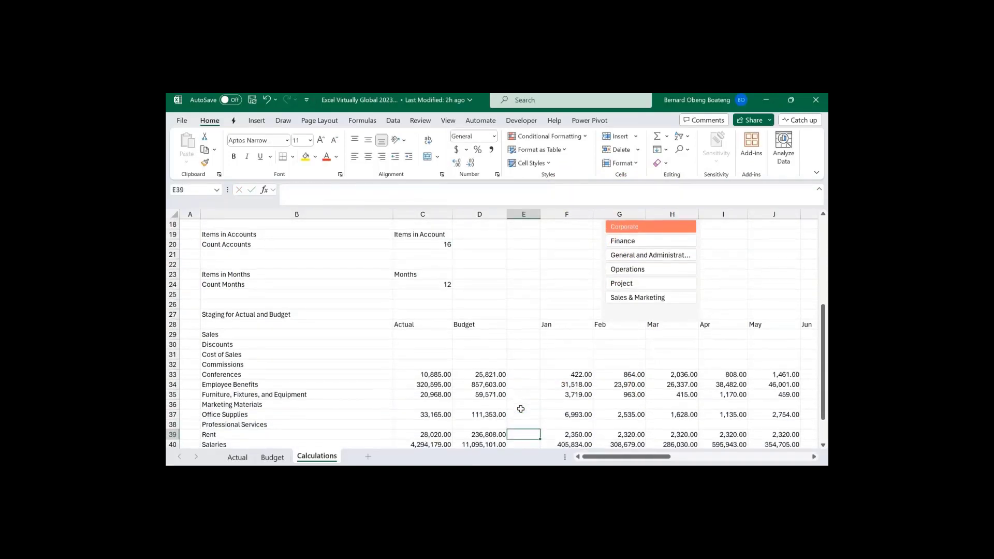
pyautogui.click(521, 409)
pyautogui.press('Up')
pyautogui.press('Up')
pyautogui.press('Up')
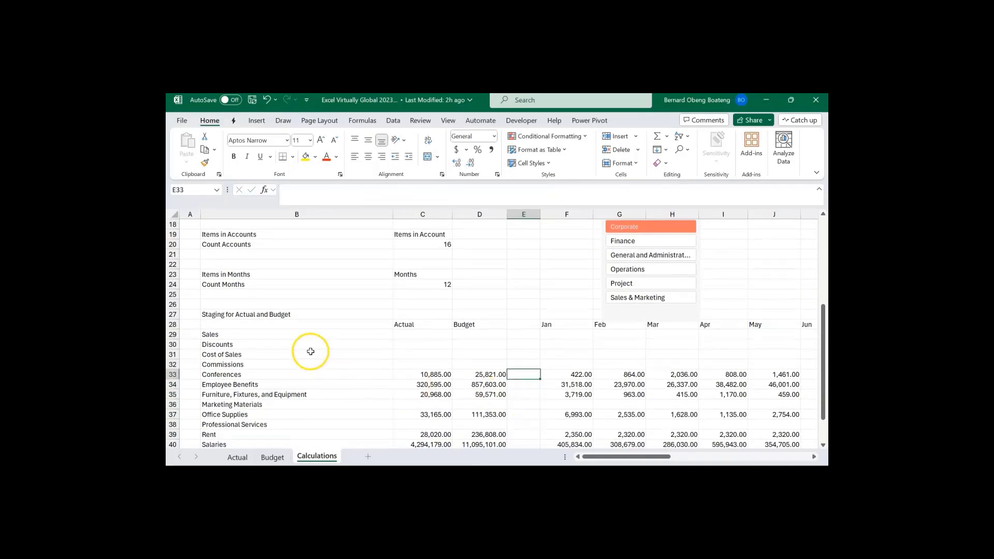
# - Check the Actual and Budget staging table with the Department slicer set to Sales & Marketing, cleared, and set to Account, and select F29
pyautogui.scroll(1, 466, 278)
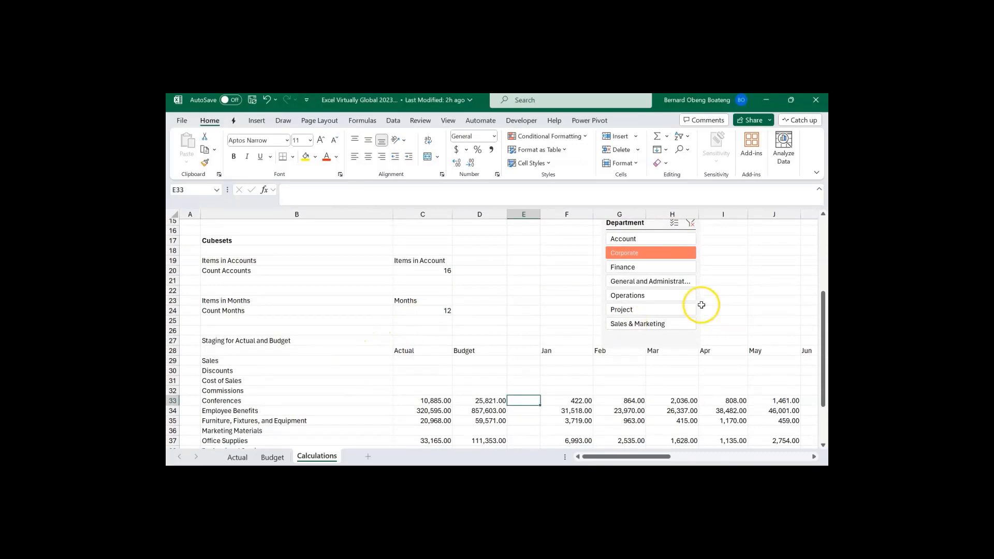
pyautogui.click(674, 325)
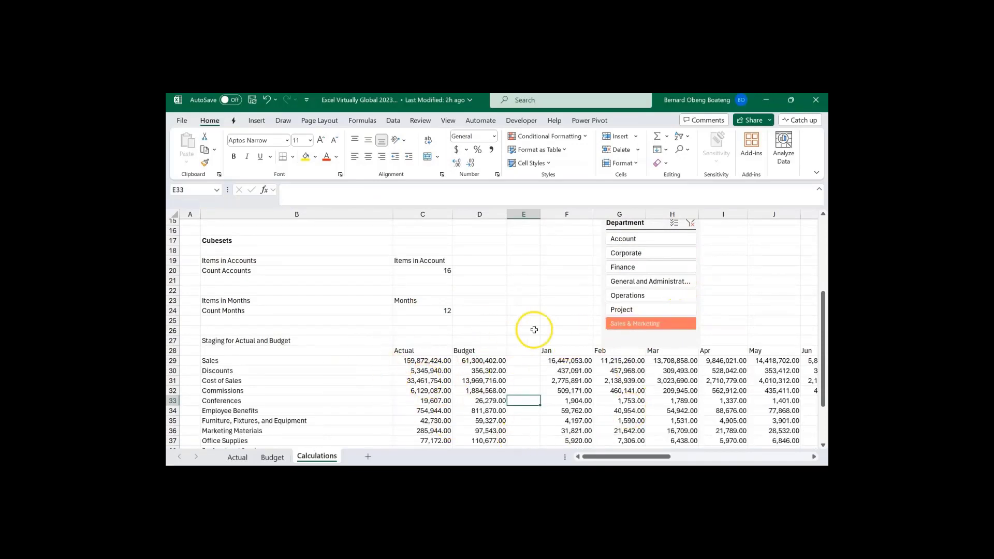
pyautogui.click(691, 224)
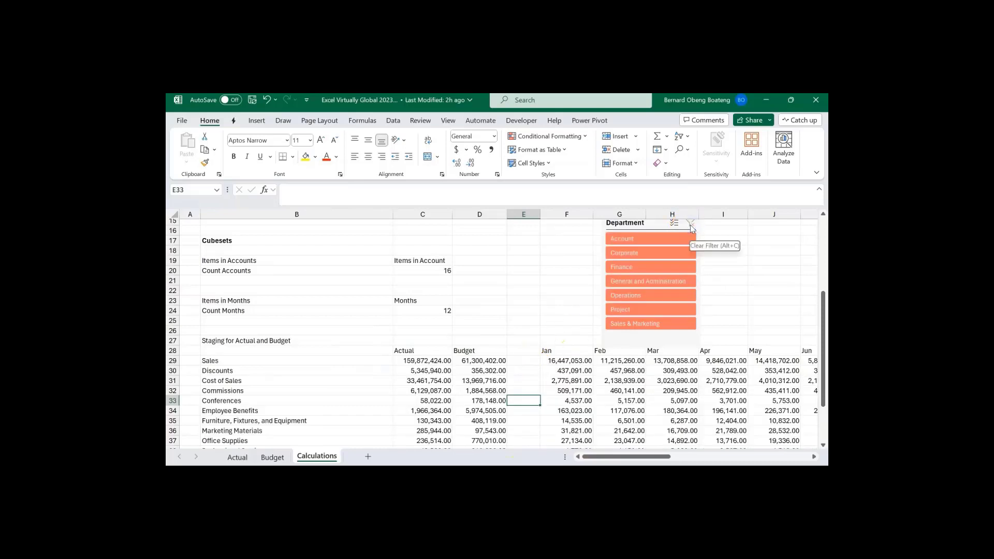
pyautogui.click(674, 246)
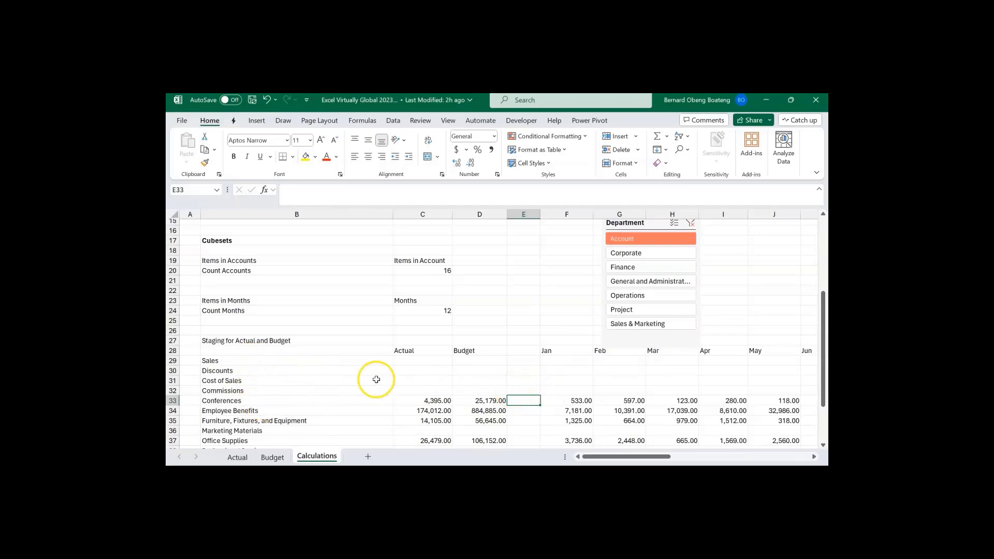
pyautogui.click(584, 365)
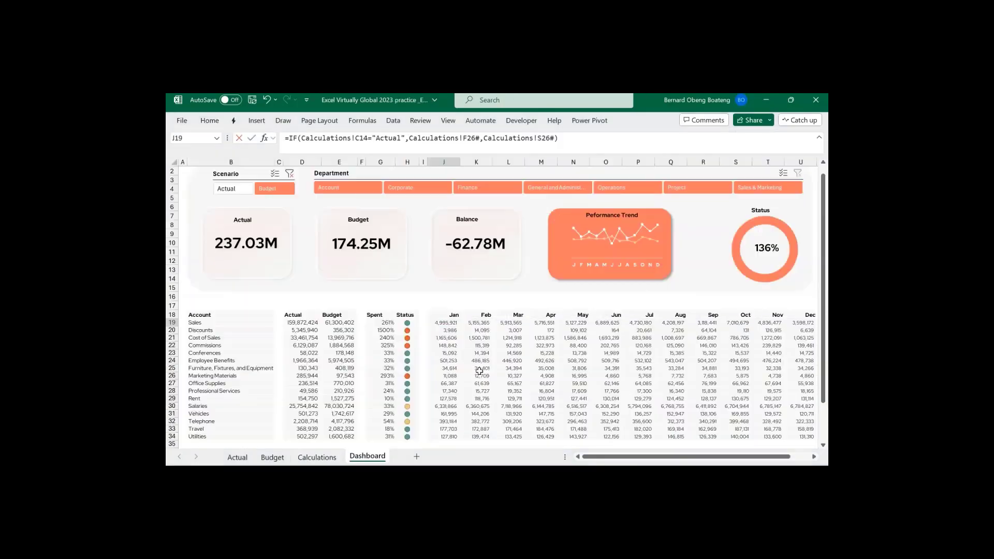
# - On the practice workbook's Dashboard, filter Department by Project and by Operations to compare the account lists, and clear the filter
pyautogui.click(674, 186)
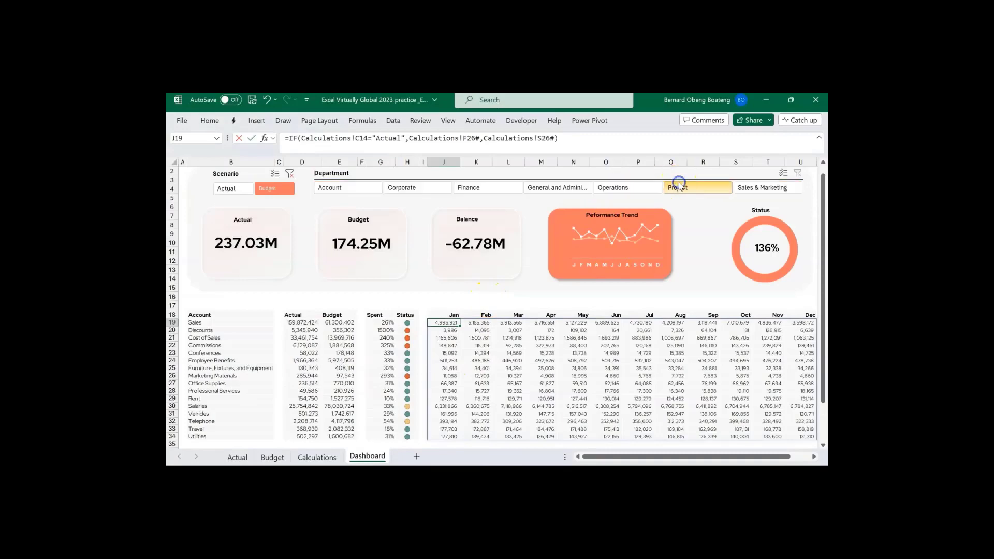
pyautogui.click(626, 188)
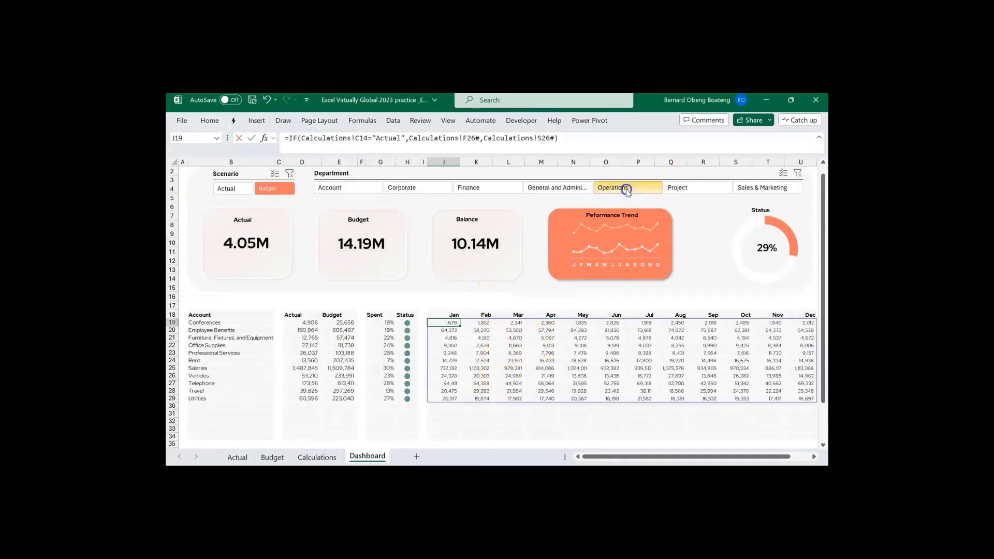
pyautogui.click(798, 173)
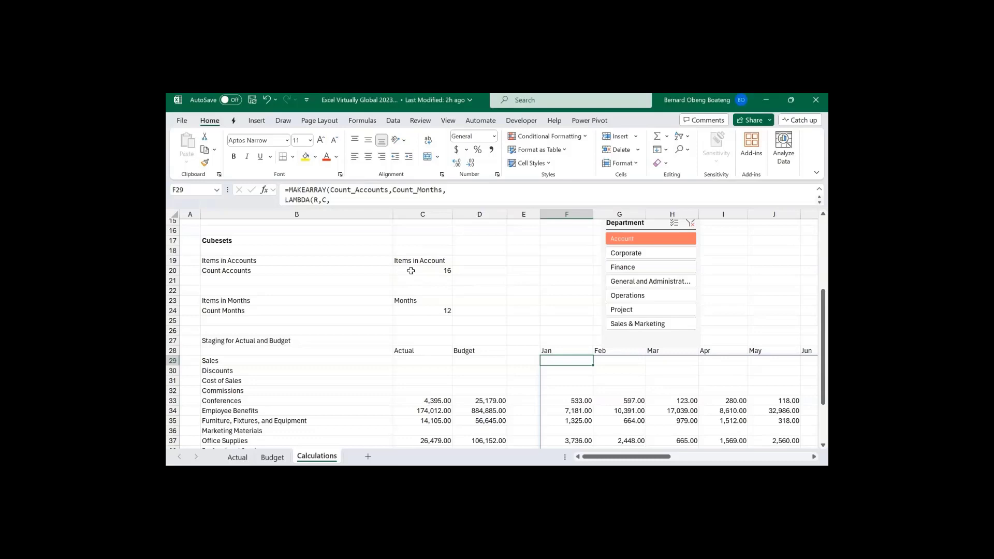
# - On the Calculations sheet, insert FILTER( before the set expression of the Items in Accounts CUBESET formula in C19, moving the Department slicer out of the way
pyautogui.moveTo(636, 222); pyautogui.dragTo(635, 330)
pyautogui.click(437, 264)
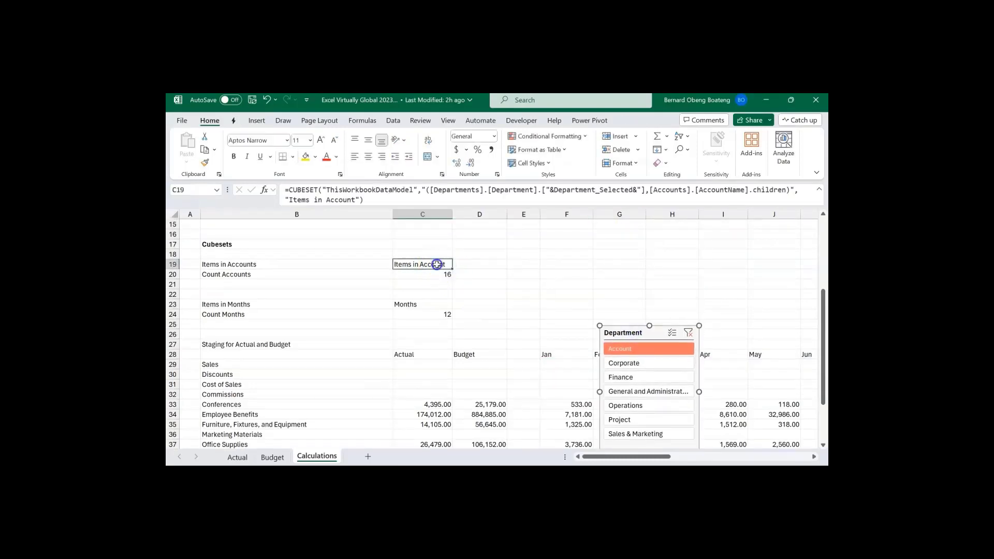
pyautogui.doubleClick(437, 265)
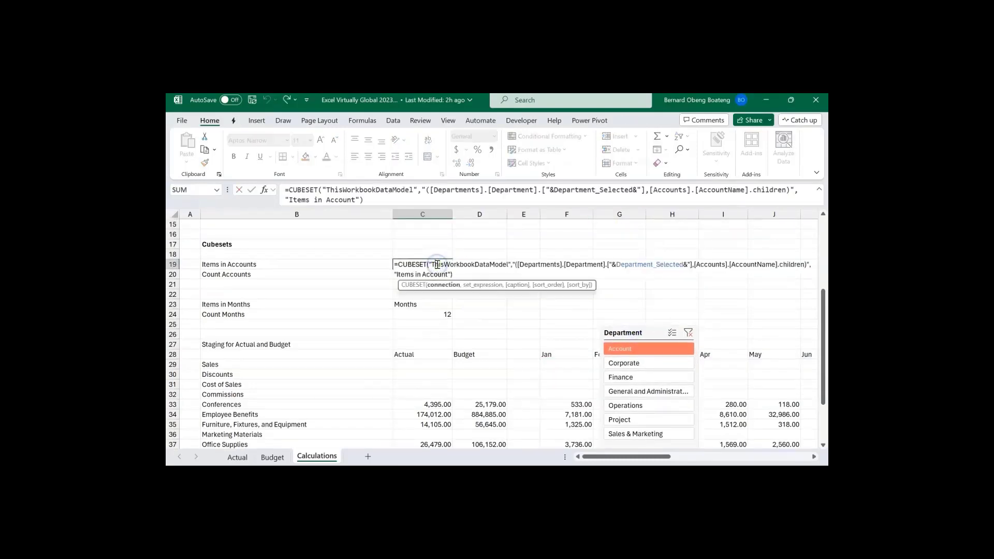
pyautogui.click(515, 265)
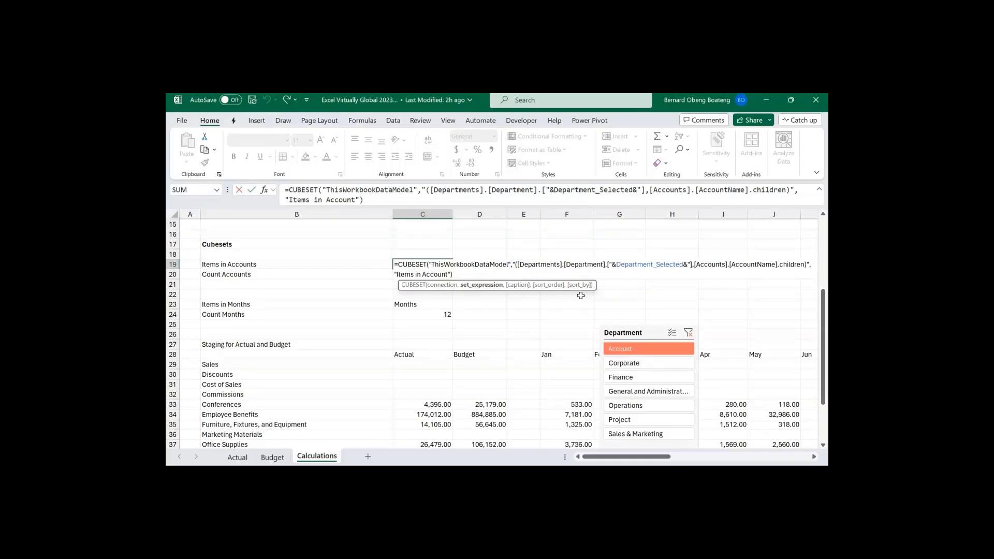
pyautogui.write('FILTER')
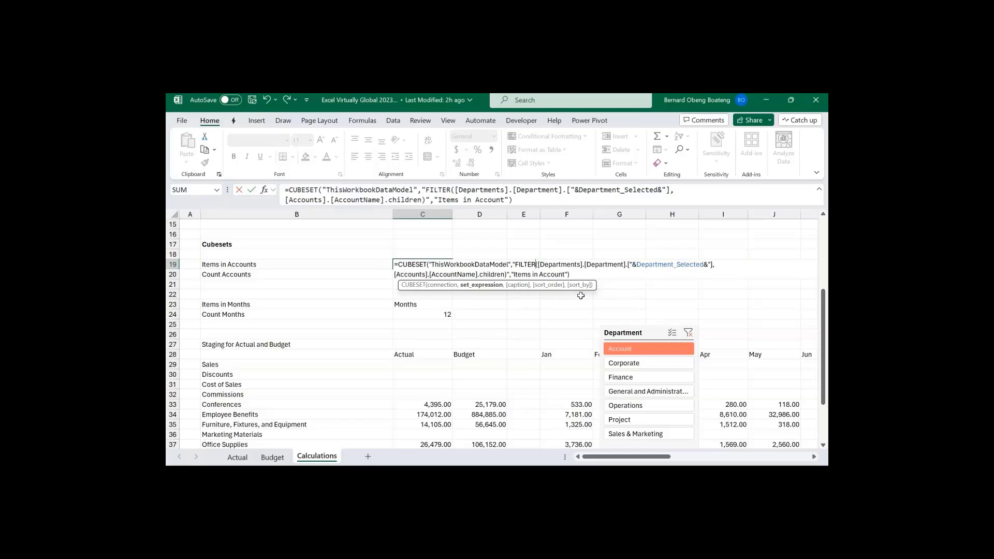
pyautogui.write('(')
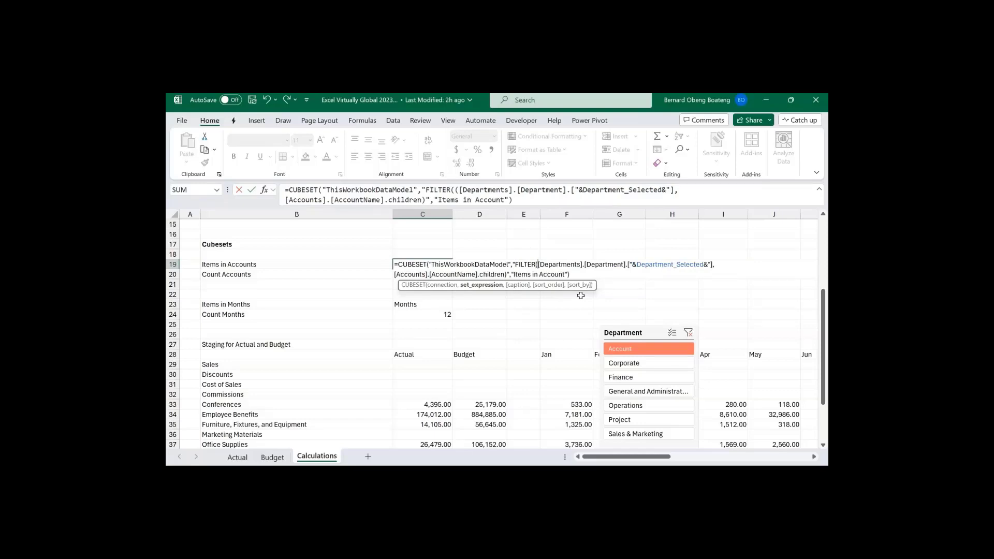
pyautogui.click(544, 269)
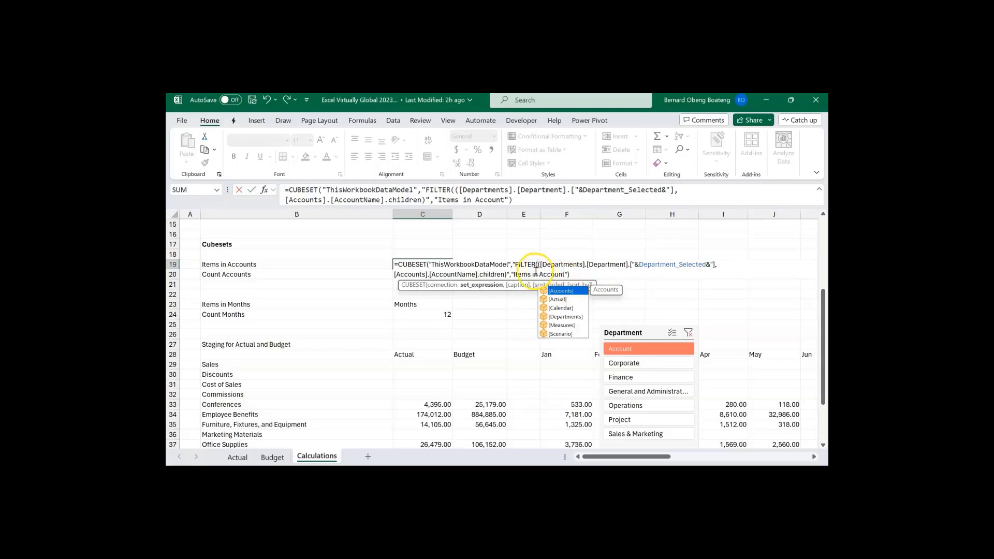
pyautogui.click(495, 286)
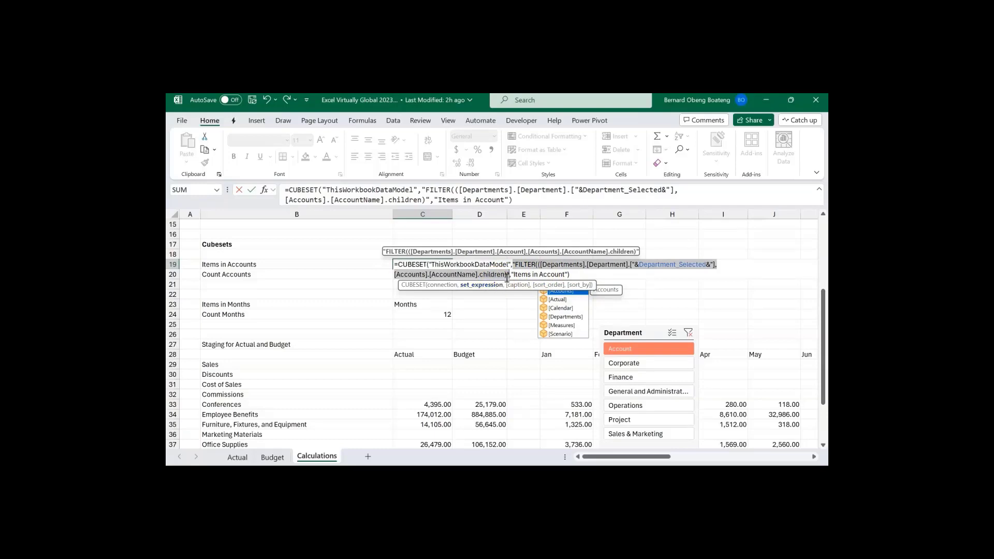
# - Complete the FILTER in C19's set expression with the condition [Measures].[Actual]>0 and its closing parenthesis
pyautogui.click(508, 275)
pyautogui.write(',')
pyautogui.press('Down')
pyautogui.press('Down')
pyautogui.press('Down')
pyautogui.press('Down')
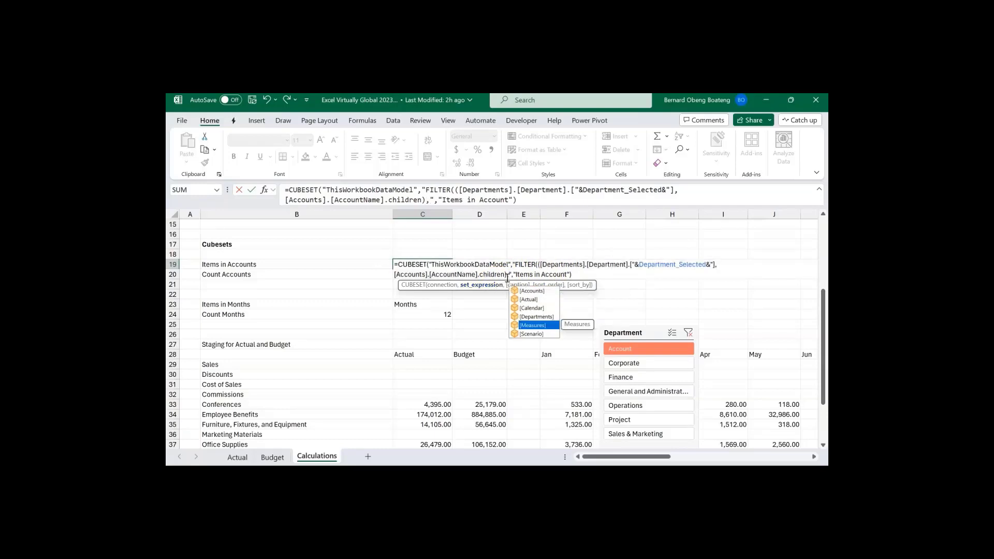
pyautogui.press('Tab')
pyautogui.write('.')
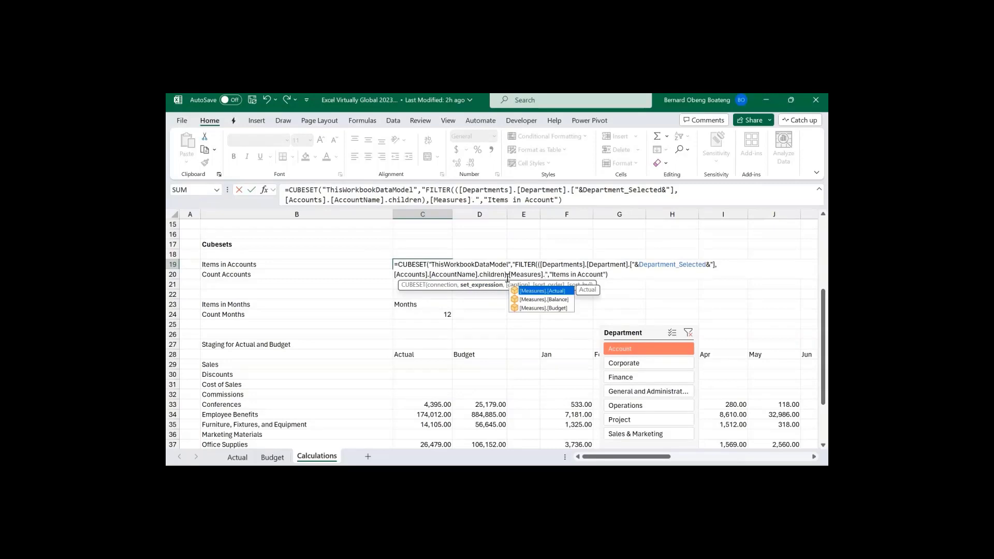
pyautogui.press('Tab')
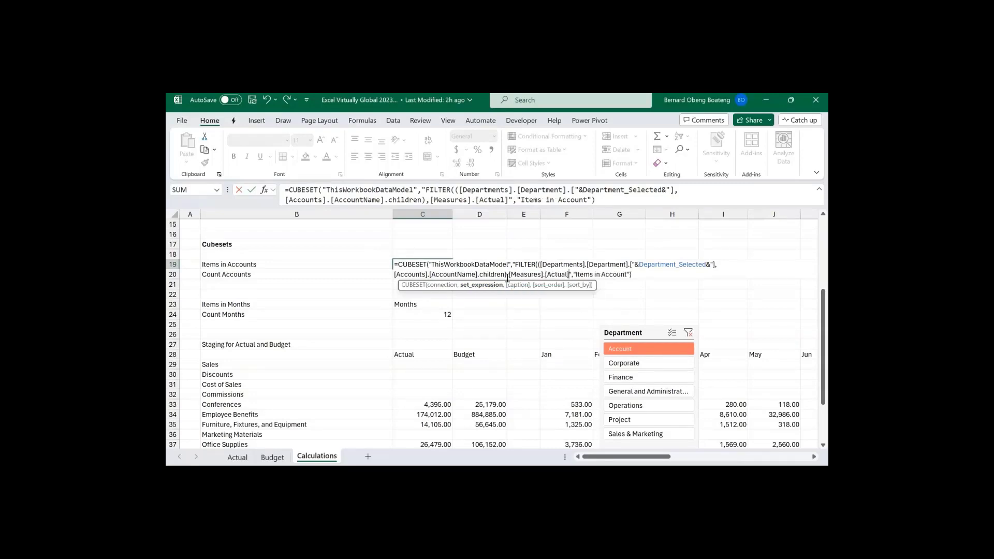
pyautogui.write('>0')
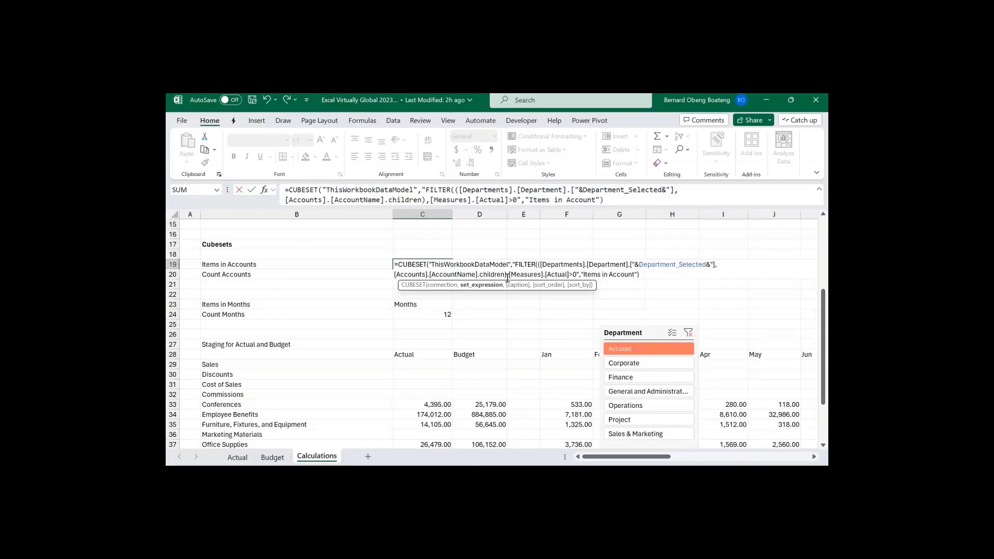
pyautogui.write(')')
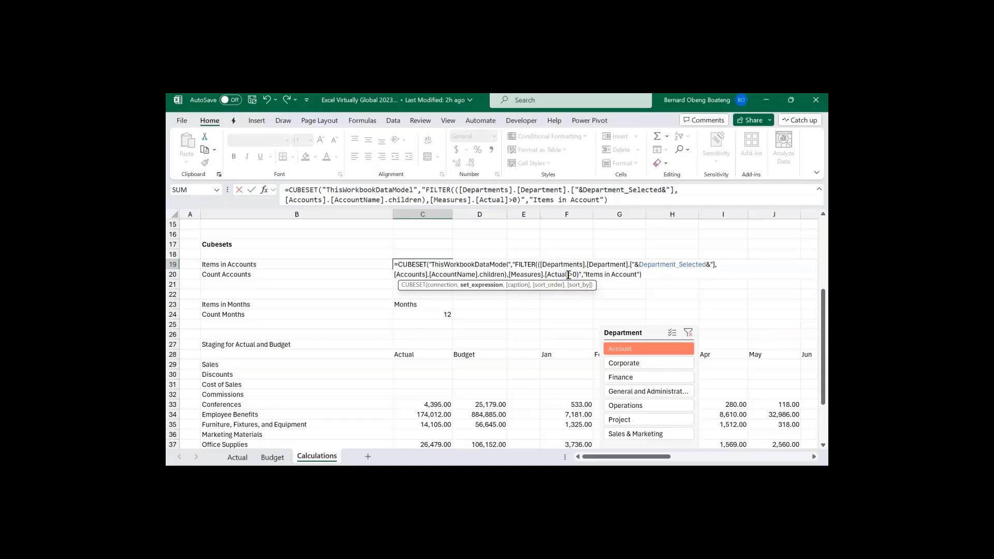
# - Replace Actual in the filter condition with "&Scenario_Selected&" and commit the Items in Accounts formula
pyautogui.press('BackSpace')
pyautogui.press('BackSpace')
pyautogui.press('BackSpace')
pyautogui.press('BackSpace')
pyautogui.press('BackSpace')
pyautogui.press('BackSpace')
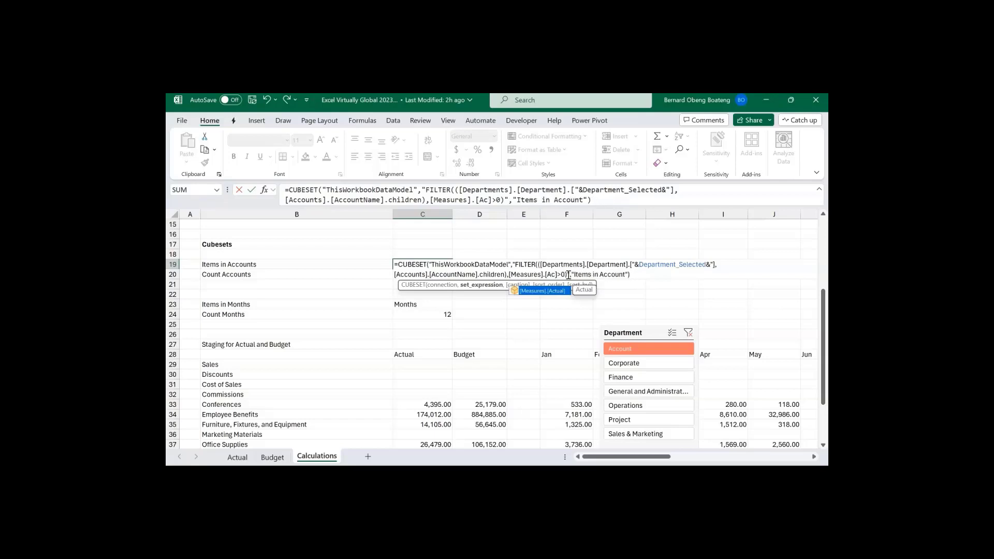
pyautogui.write('"&')
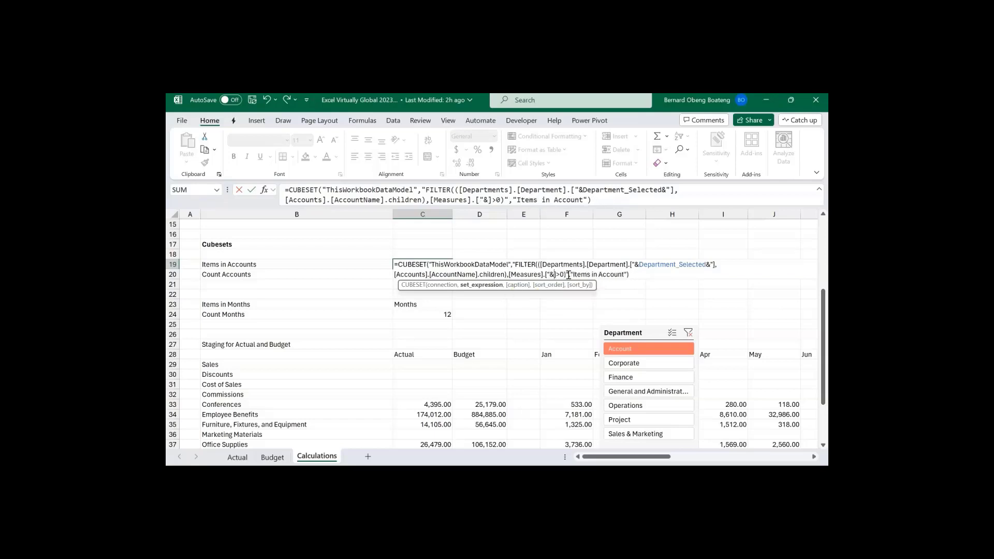
pyautogui.write('SC')
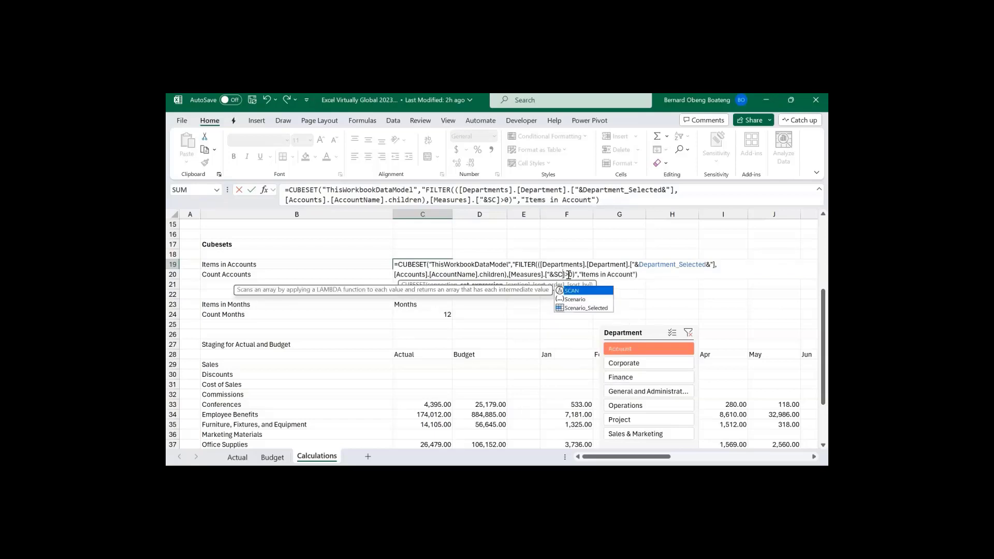
pyautogui.press('Down')
pyautogui.press('Down')
pyautogui.press('Tab')
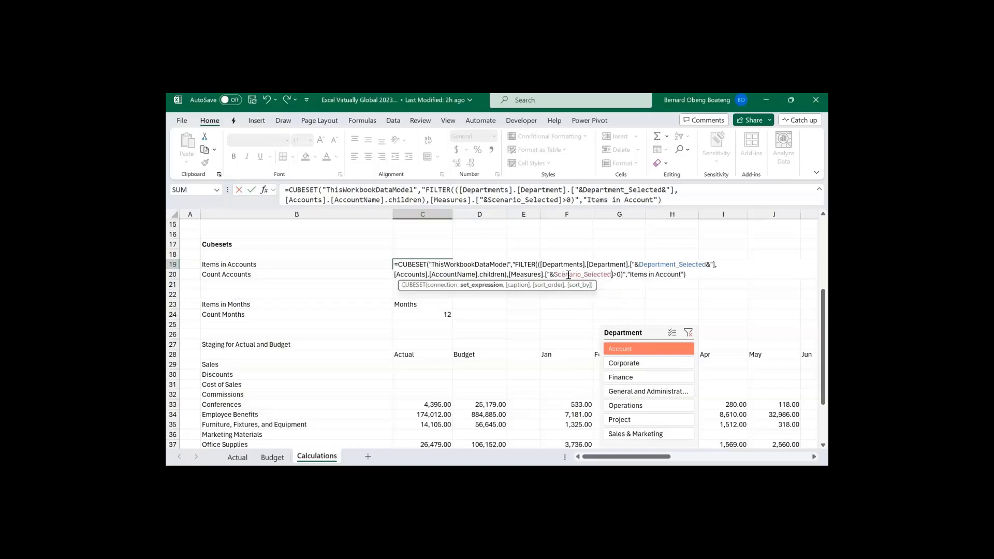
pyautogui.write('&')
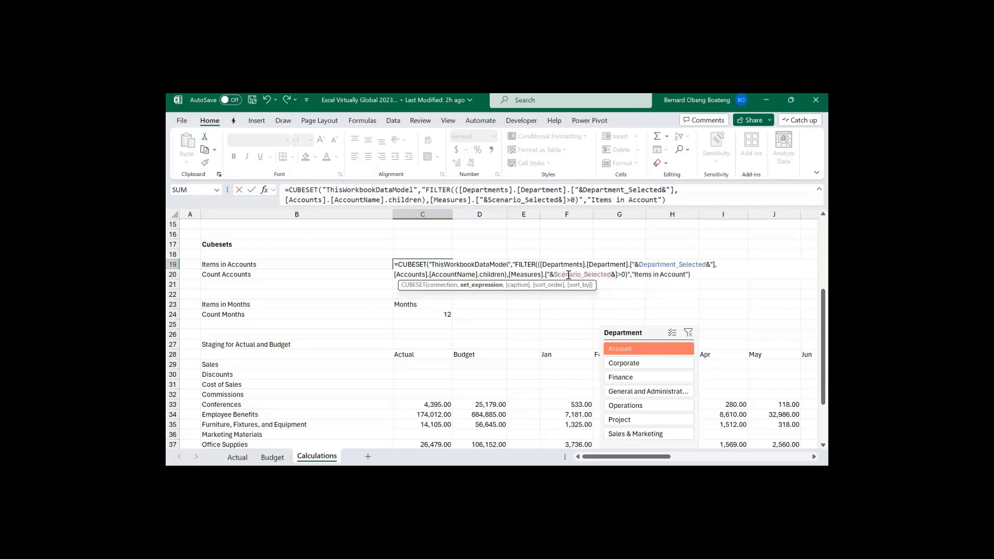
pyautogui.write('"')
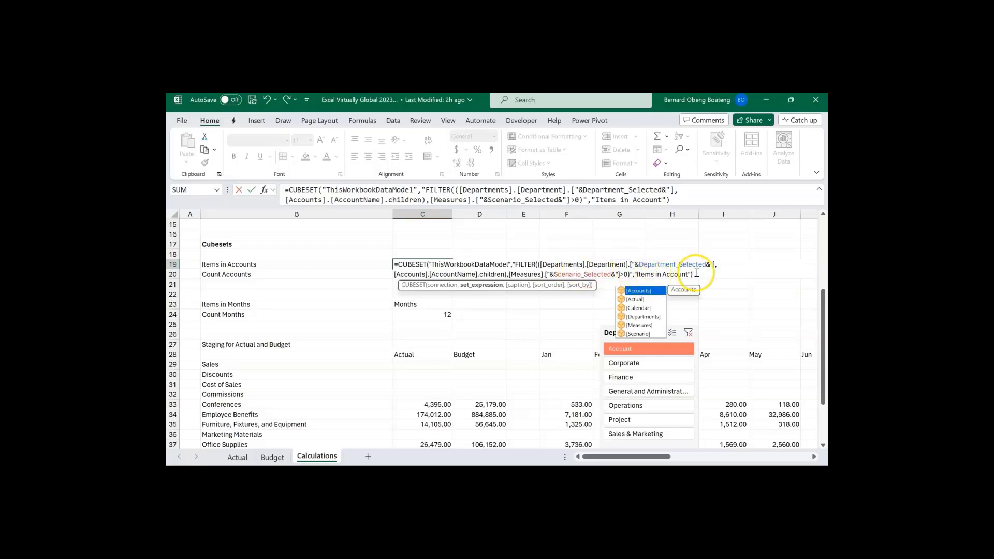
pyautogui.press('Return')
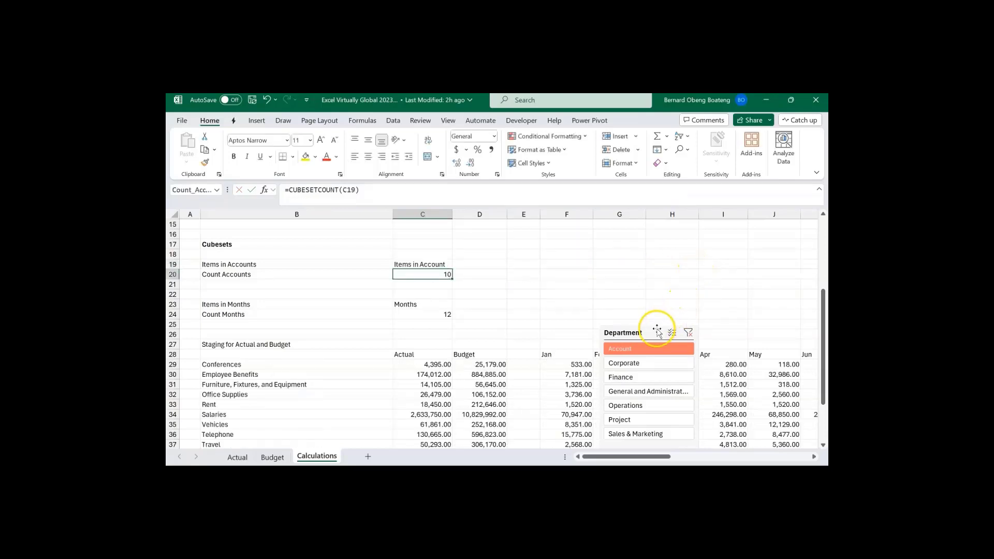
# - Move the Department slicer up and check the staging accounts with the filter cleared, set to Finance, and cleared again
pyautogui.moveTo(658, 331); pyautogui.dragTo(642, 231)
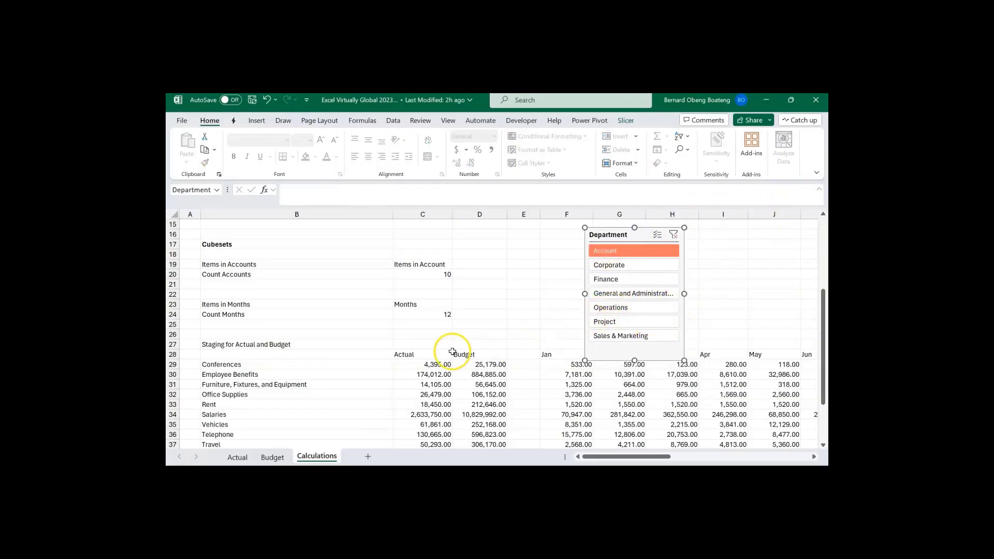
pyautogui.click(673, 235)
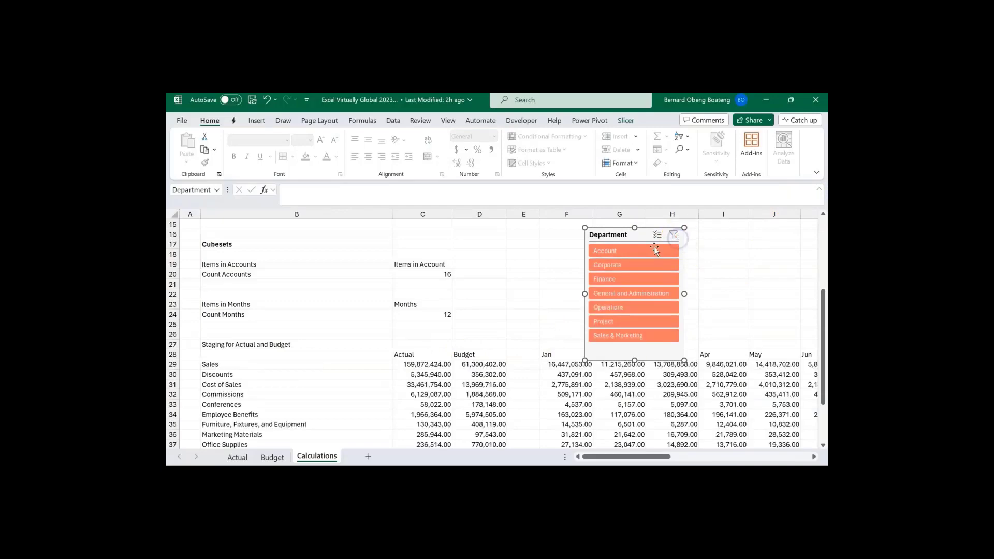
pyautogui.click(630, 277)
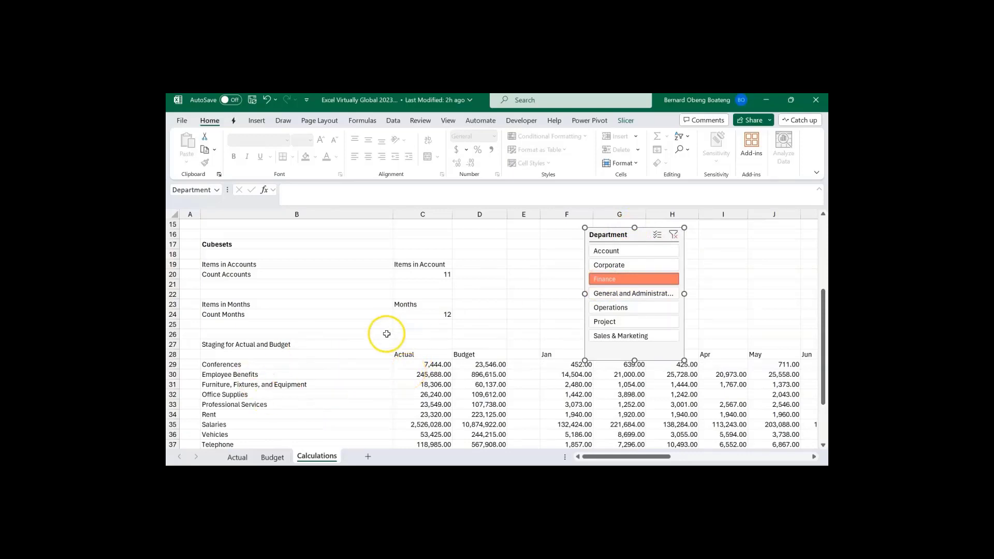
pyautogui.click(673, 235)
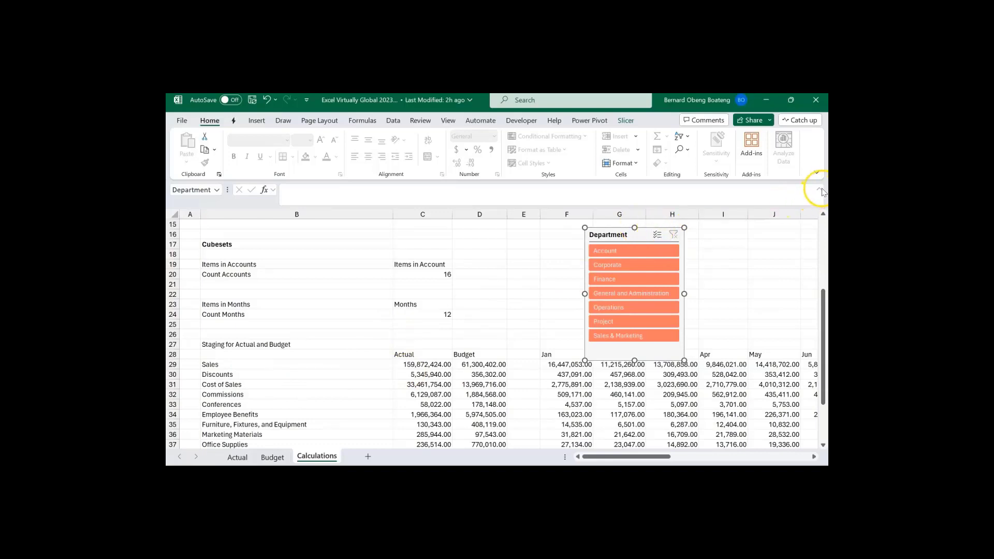
pyautogui.click(756, 263)
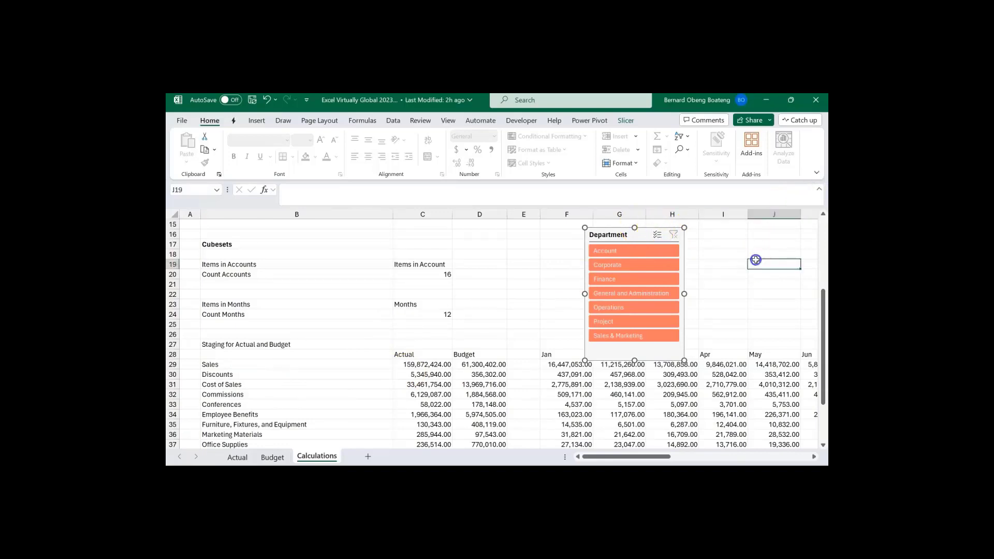
# - Place the Department slicer beside the Measures section, next to the Scenario slicer
pyautogui.moveTo(824, 313); pyautogui.dragTo(823, 249)
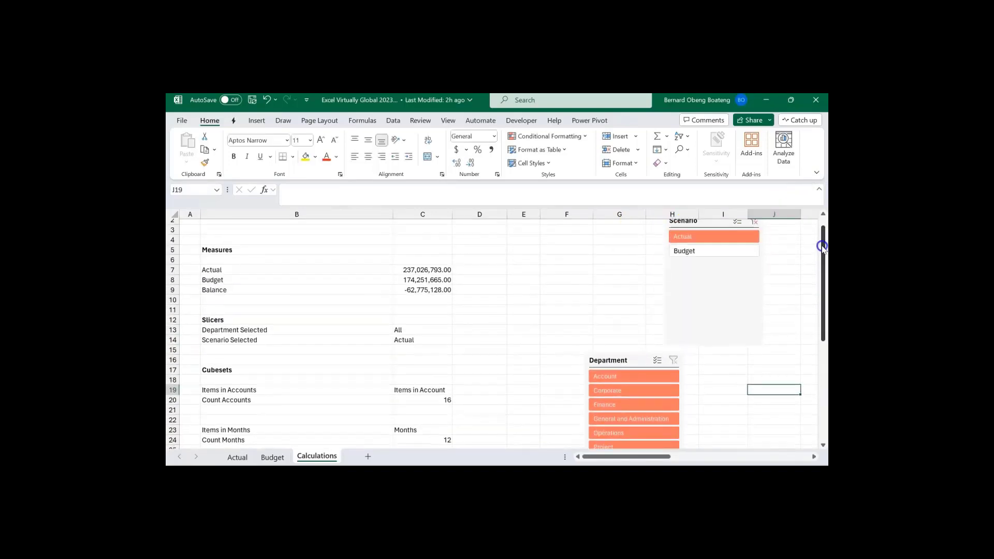
pyautogui.click(633, 362)
pyautogui.moveTo(633, 363); pyautogui.dragTo(594, 242)
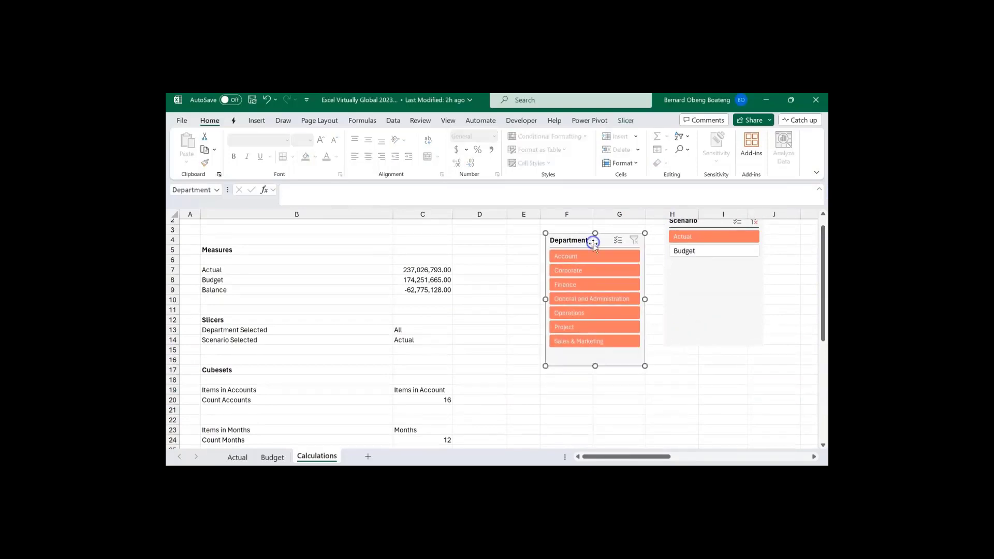
# - Examine the column C formulas from the Cubesets section downward, including the Items in Months set
pyautogui.click(430, 361)
pyautogui.press('Down')
pyautogui.press('Down')
pyautogui.press('Down')
pyautogui.press('Down')
pyautogui.press('Down')
pyautogui.press('Down')
pyautogui.press('Down')
pyautogui.press('Down')
pyautogui.press('Down')
pyautogui.press('Down')
pyautogui.press('Down')
pyautogui.press('Down')
pyautogui.press('Down')
pyautogui.press('Down')
pyautogui.press('Down')
pyautogui.press('Down')
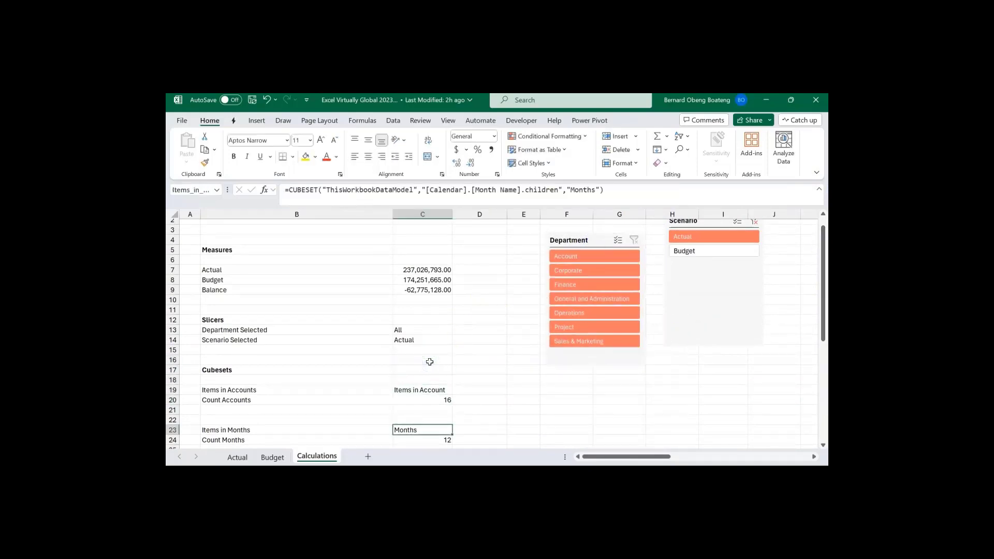
# - Enter the heading "Staging for our Line Chart" in cell B49, below the Staging for Actual and Budget table
pyautogui.press('Down')
pyautogui.press('Down')
pyautogui.press('Down')
pyautogui.press('Down')
pyautogui.press('Down')
pyautogui.press('Down')
pyautogui.press('Down')
pyautogui.press('Down')
pyautogui.press('Down')
pyautogui.press('Down')
pyautogui.press('Down')
pyautogui.press('Down')
pyautogui.press('Down')
pyautogui.press('Down')
pyautogui.press('Down')
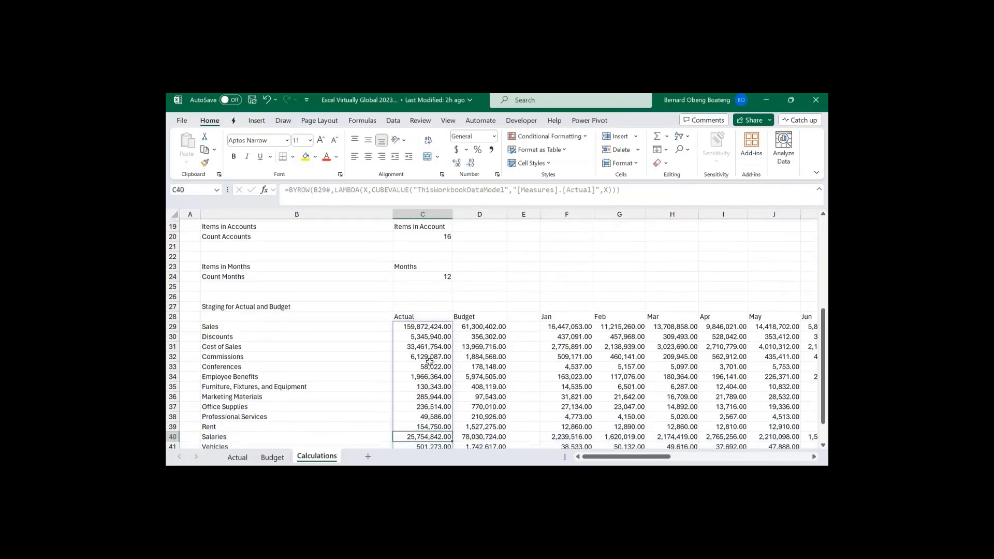
pyautogui.press('Up')
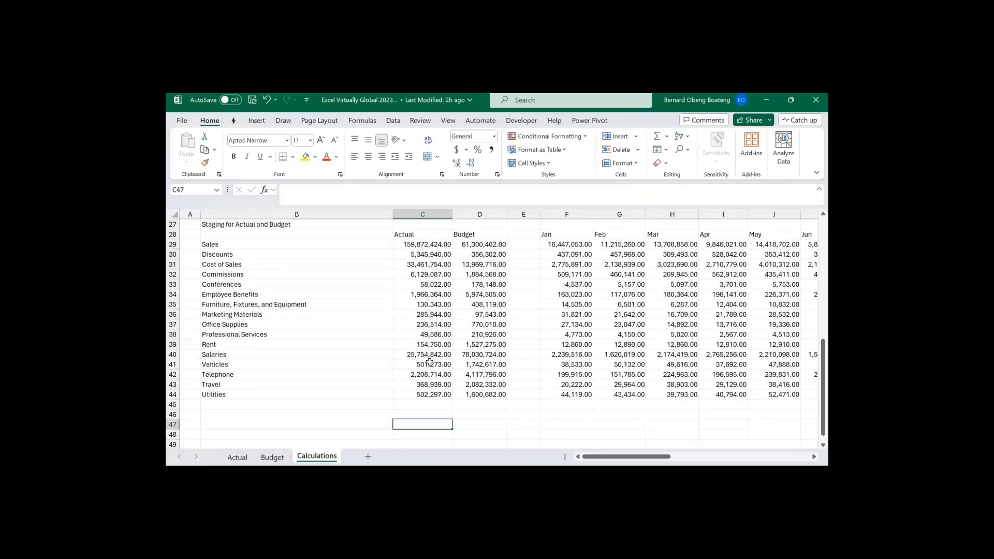
pyautogui.press('Left')
pyautogui.press('Left')
pyautogui.press('Right')
pyautogui.press('Down')
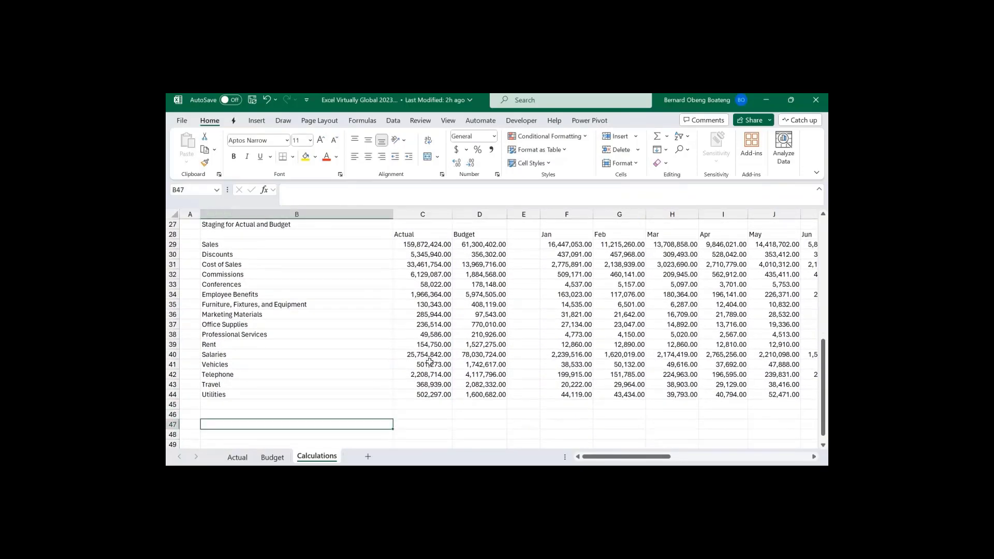
pyautogui.scroll(-1, 429, 362)
pyautogui.press('Up')
pyautogui.press('Up')
pyautogui.press('Up')
pyautogui.press('Up')
pyautogui.press('Up')
pyautogui.press('Down')
pyautogui.press('Down')
pyautogui.press('Down')
pyautogui.press('Down')
pyautogui.press('Down')
pyautogui.press('Down')
pyautogui.press('Down')
pyautogui.press('Down')
pyautogui.press('Down')
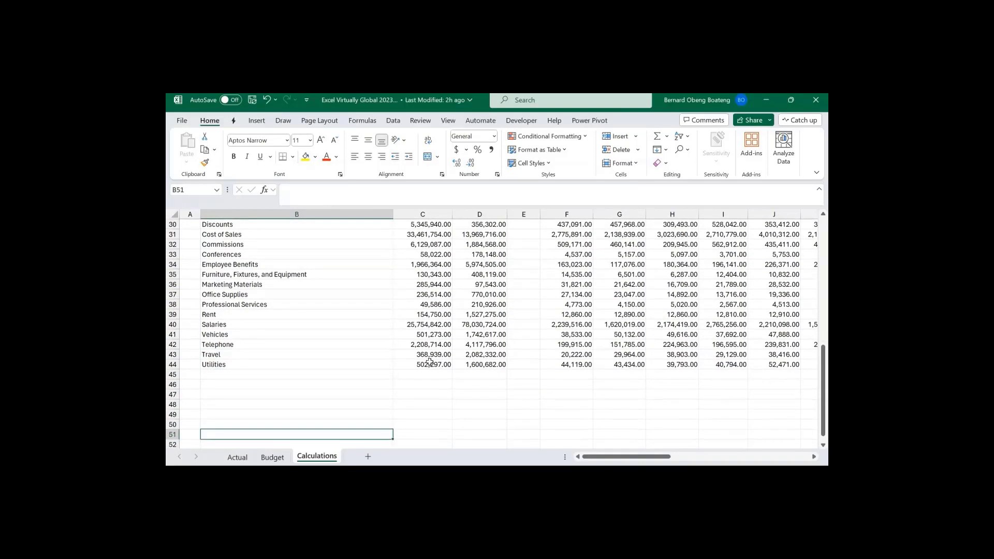
pyautogui.press('Up')
pyautogui.press('Up')
pyautogui.write('Staging f')
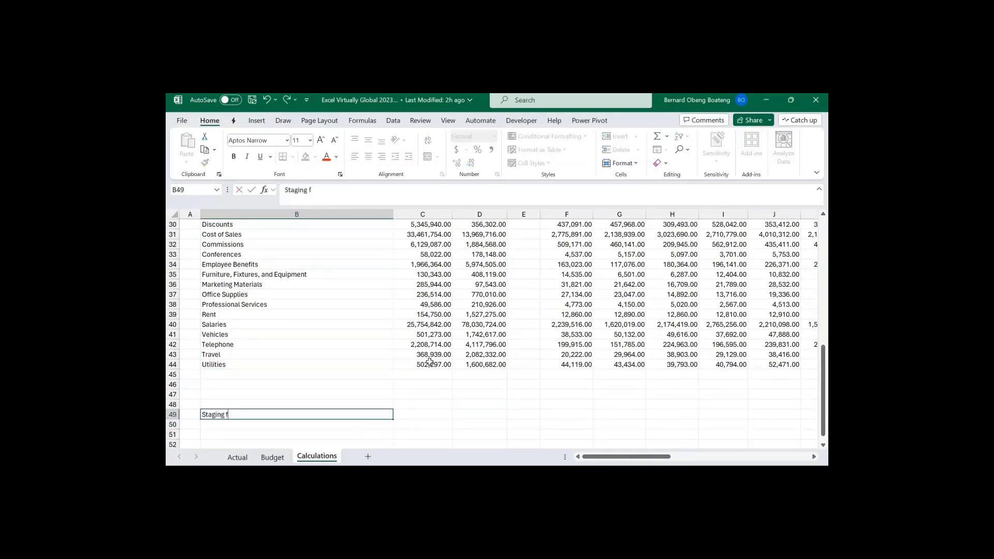
pyautogui.write('or our Line Chart')
pyautogui.press('Return')
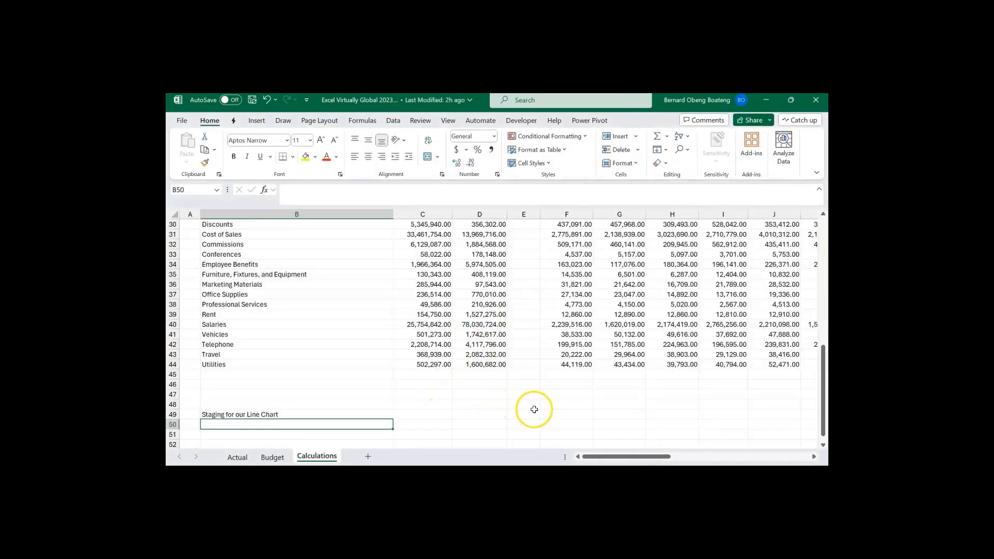
# - Examine the monthly staging columns and the Performance Trend chart on the practice workbook's Dashboard sheet
pyautogui.click(550, 405)
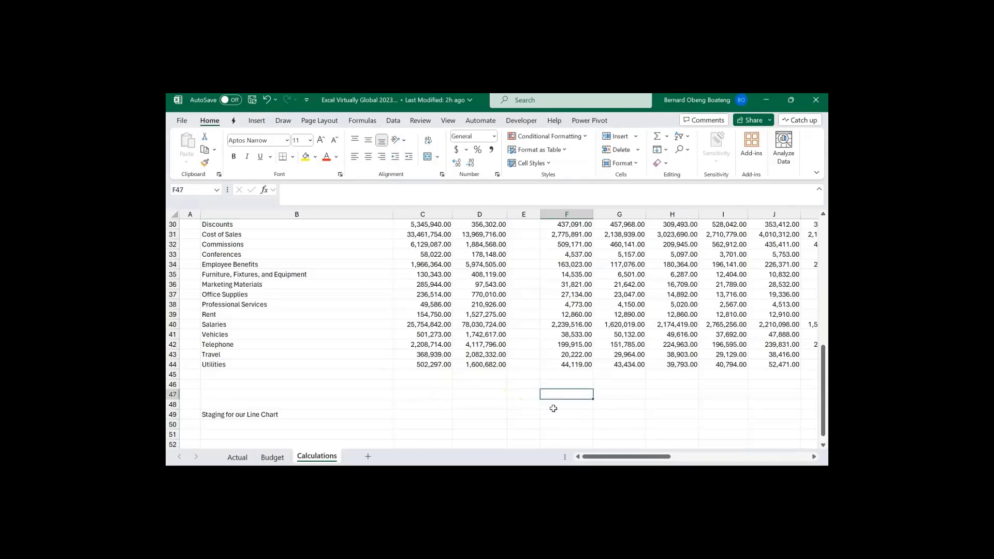
pyautogui.press('Up')
pyautogui.press('Up')
pyautogui.scroll(2, 553, 408)
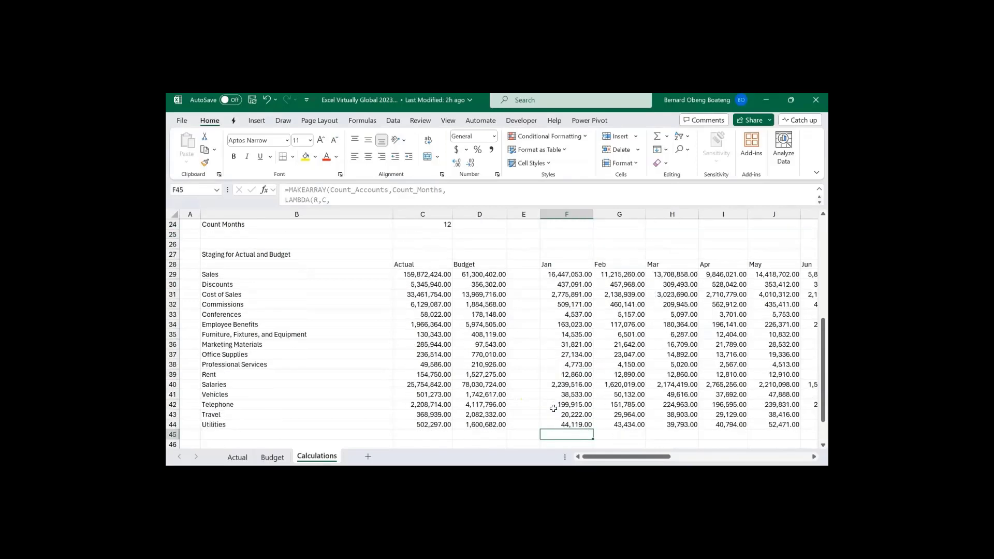
pyautogui.scroll(-2, 553, 408)
pyautogui.hotkey('ctrl', 'Up')
pyautogui.hotkey('ctrl', 'Up')
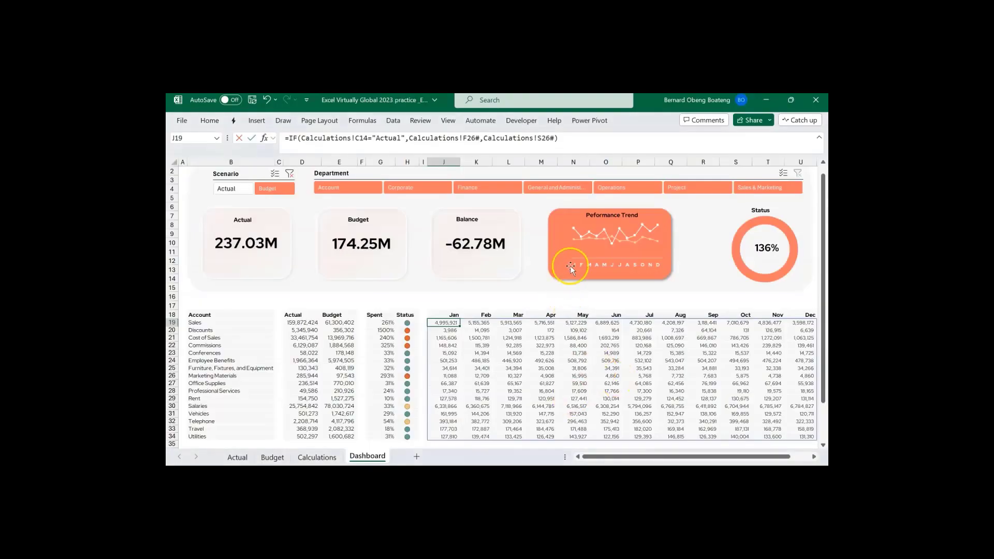
pyautogui.click(668, 280)
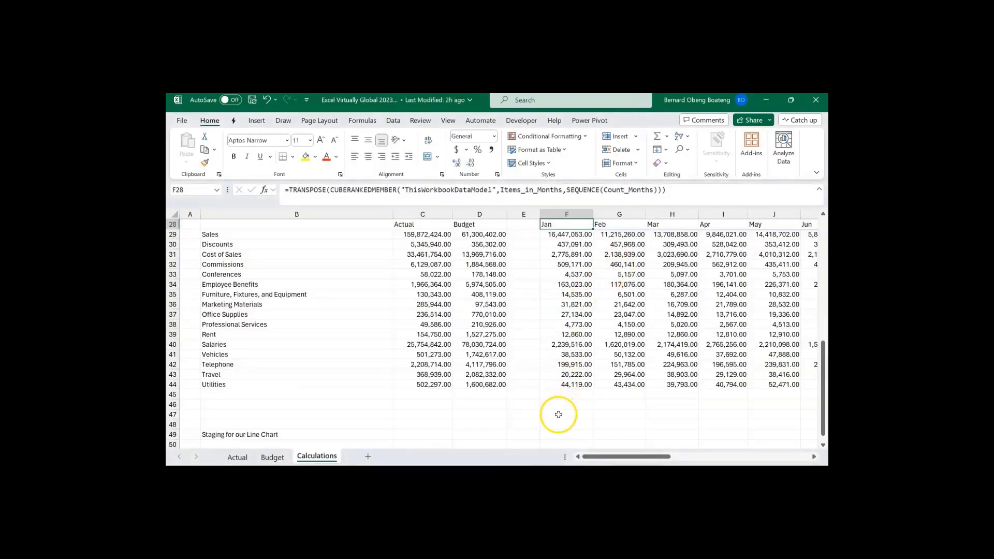
# - Enter =LEFT(F28#) in cell F49 to spill the month initials for the line chart
pyautogui.click(559, 420)
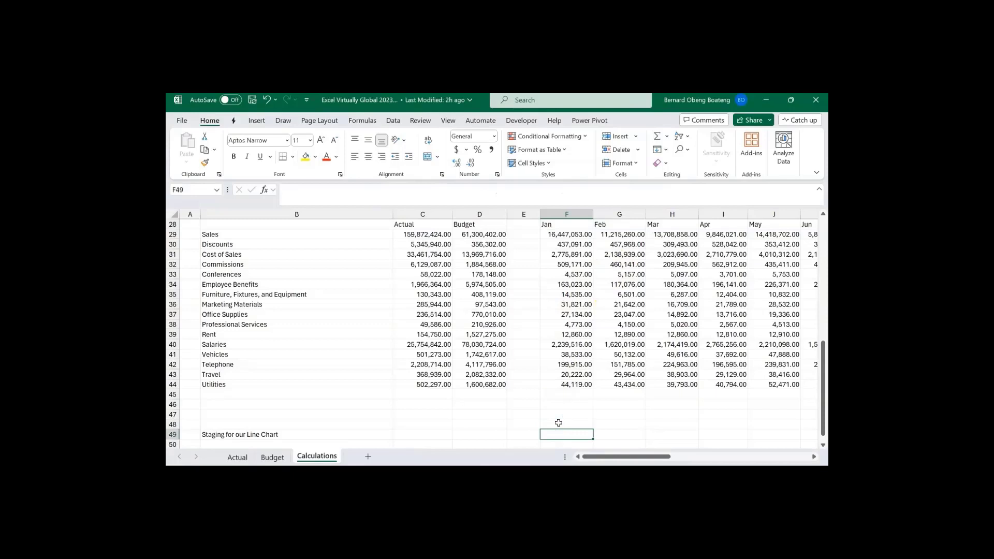
pyautogui.write('=LEFT(')
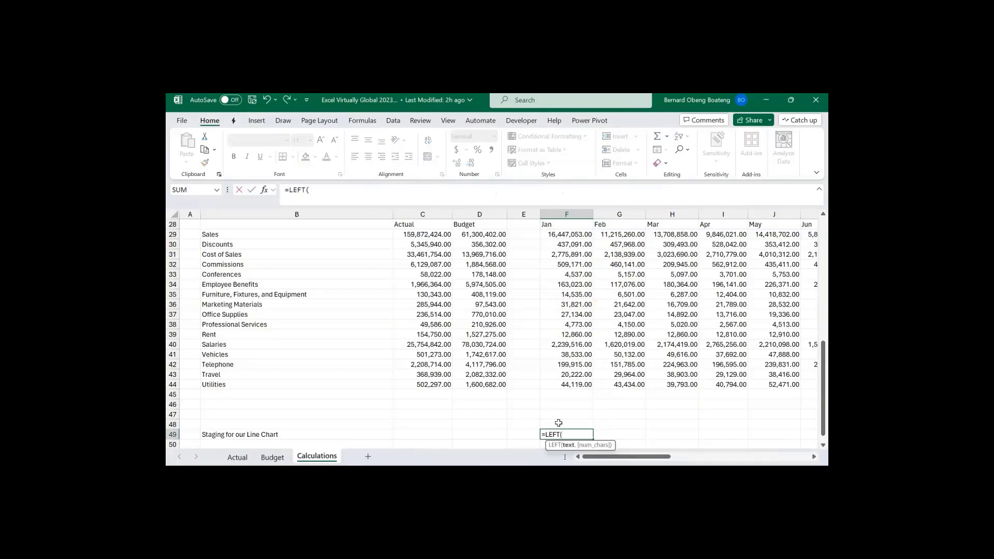
pyautogui.click(554, 226)
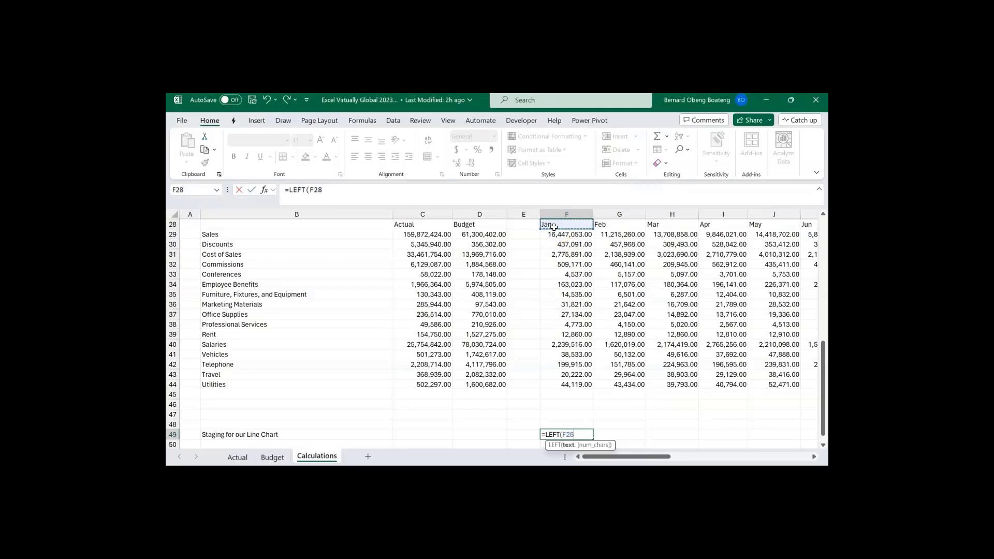
pyautogui.write('#')
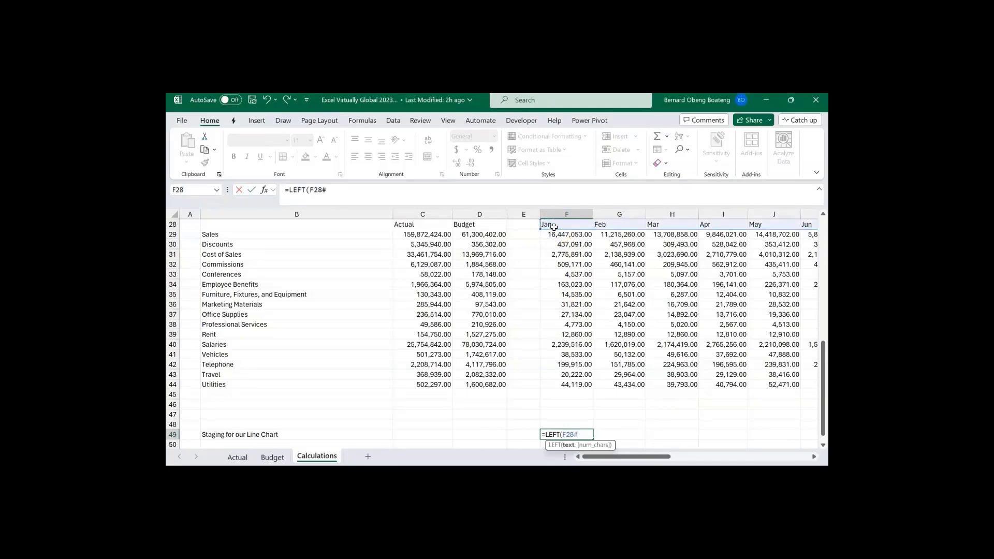
pyautogui.write(')')
pyautogui.press('Return')
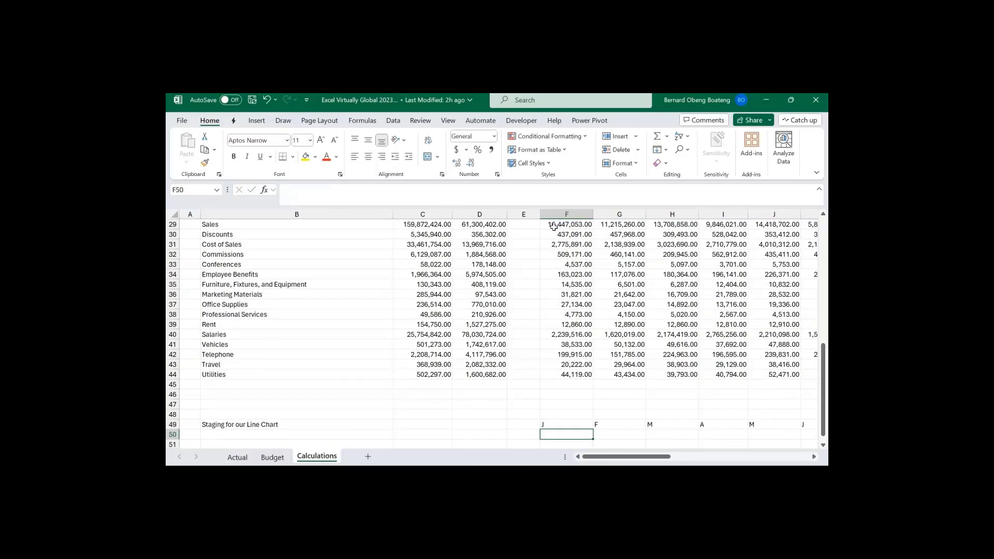
# - Check the month initials across row 49 from January to December
pyautogui.press('Up')
pyautogui.press('Right')
pyautogui.press('Right')
pyautogui.press('Right')
pyautogui.press('Right')
pyautogui.press('Right')
pyautogui.press('Right')
pyautogui.press('Right')
pyautogui.press('Right')
pyautogui.press('Right')
pyautogui.press('Right')
pyautogui.press('Right')
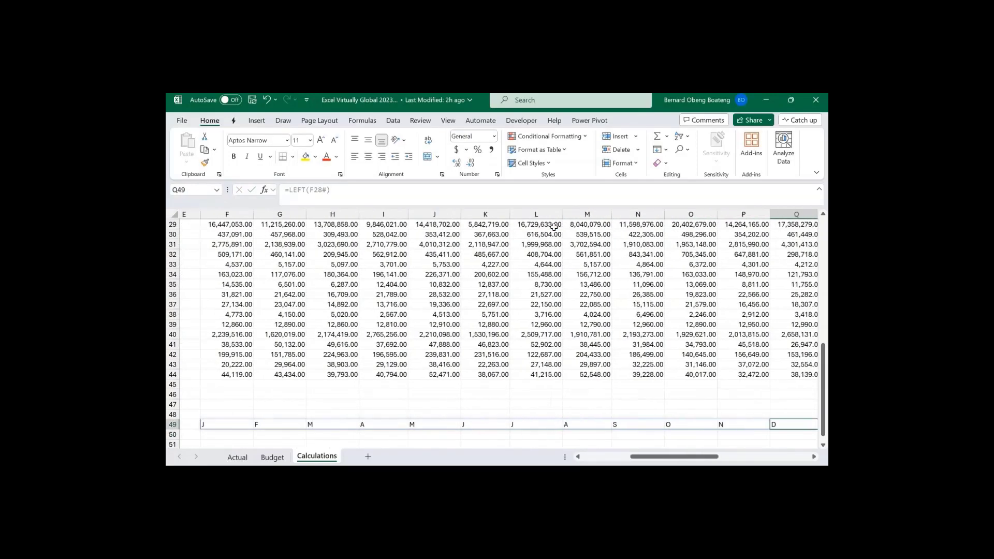
pyautogui.press('Left')
pyautogui.press('Left')
pyautogui.hotkey('ctrl', 'Left')
# - Label the line chart's two series rows Actual in cell E50 and Budget in cell E51
pyautogui.press('Left')
pyautogui.press('Left')
pyautogui.press('Left')
pyautogui.press('Left')
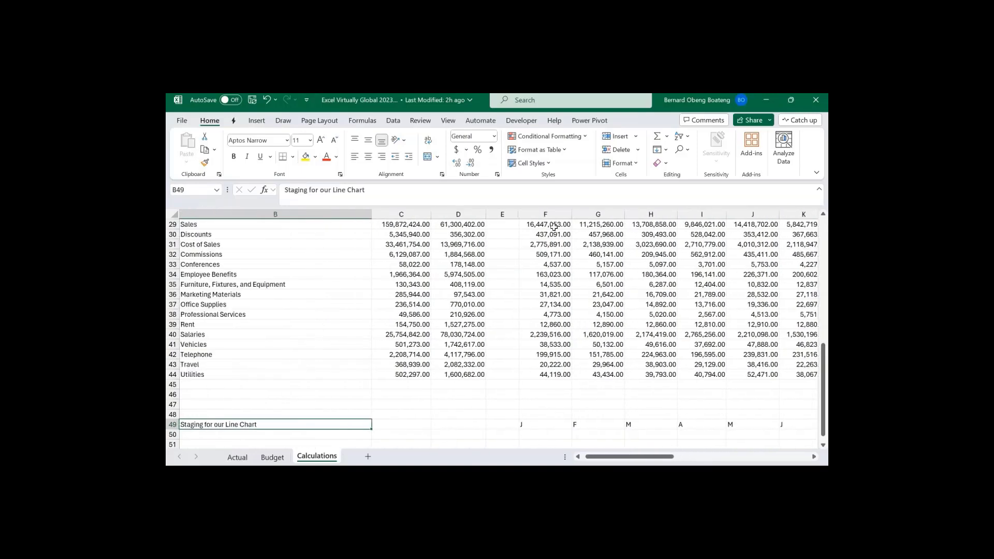
pyautogui.press('Right')
pyautogui.press('Down')
pyautogui.press('Right')
pyautogui.press('Right')
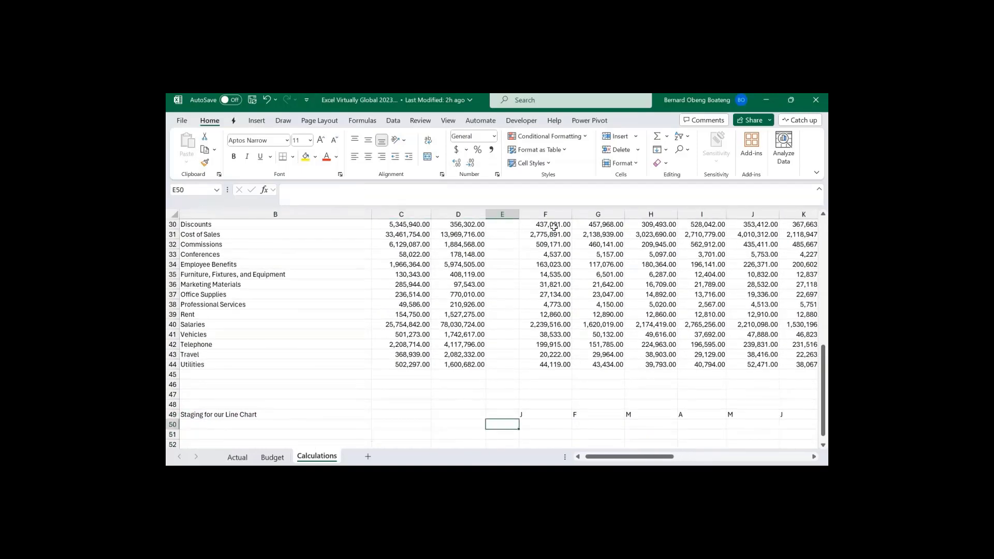
pyautogui.write('Actual')
pyautogui.press('Return')
pyautogui.write('Budget')
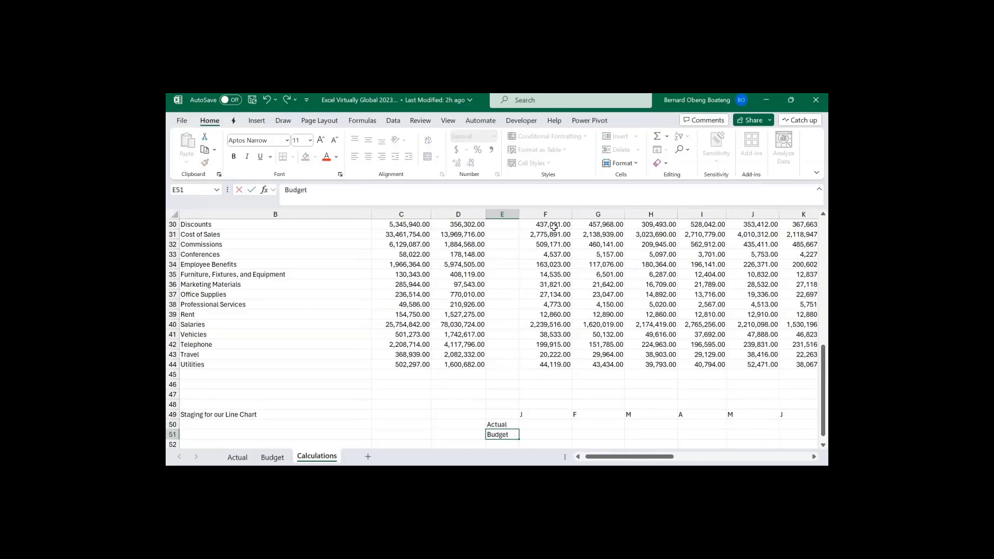
pyautogui.press('Up')
pyautogui.press('Up')
pyautogui.press('Up')
pyautogui.press('Up')
pyautogui.press('Up')
pyautogui.press('Up')
pyautogui.press('Up')
pyautogui.press('Up')
pyautogui.press('Up')
pyautogui.press('Up')
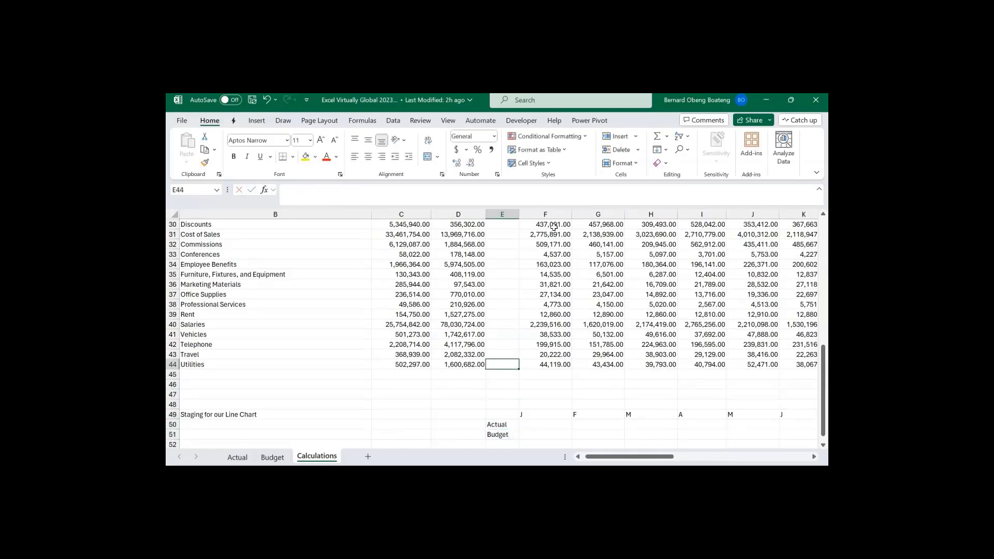
pyautogui.press('Down')
pyautogui.press('Down')
pyautogui.press('Down')
pyautogui.press('Down')
pyautogui.press('Down')
pyautogui.press('Down')
pyautogui.press('Down')
pyautogui.press('Down')
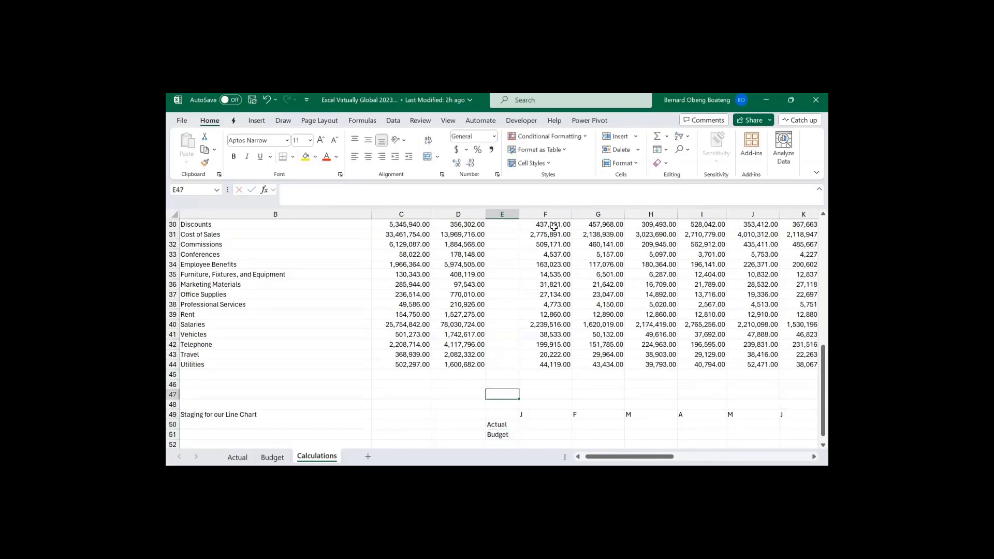
# - Start a BYCOL formula in cell F50 with the spilled monthly staging values F29# as its array
pyautogui.press('Right')
pyautogui.press('Down')
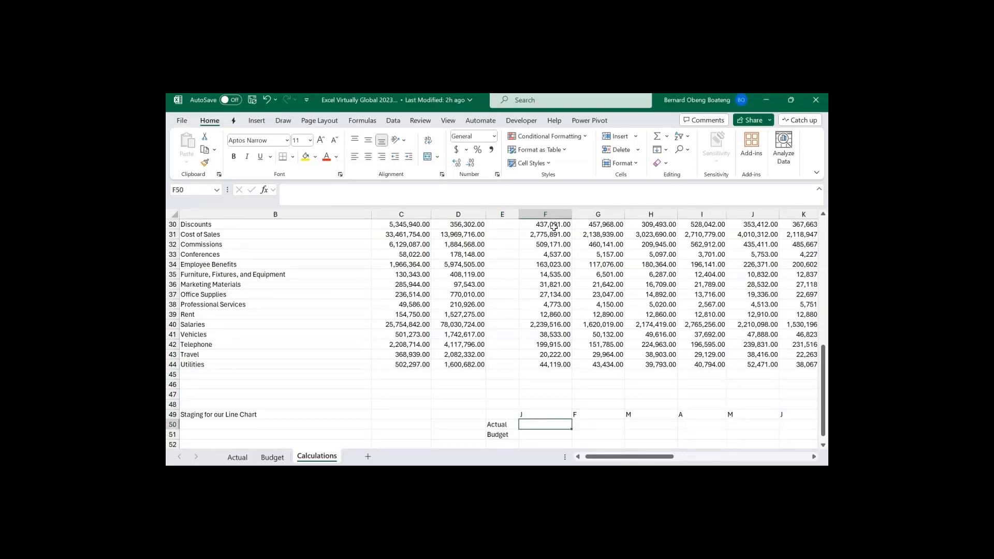
pyautogui.write('=BYCOL(')
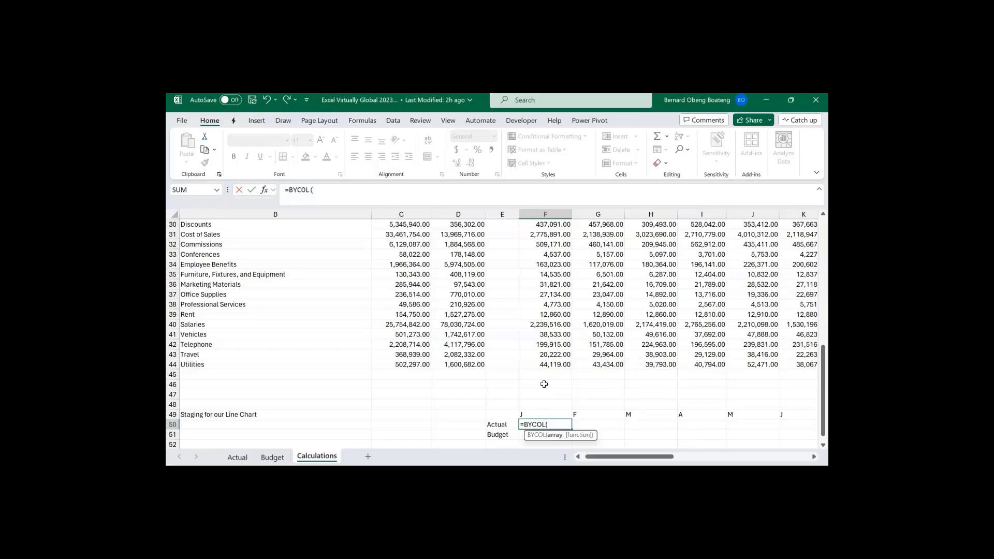
pyautogui.click(544, 253)
pyautogui.press('Up')
pyautogui.press('Up')
pyautogui.press('Up')
pyautogui.press('Up')
pyautogui.press('Up')
pyautogui.press('Up')
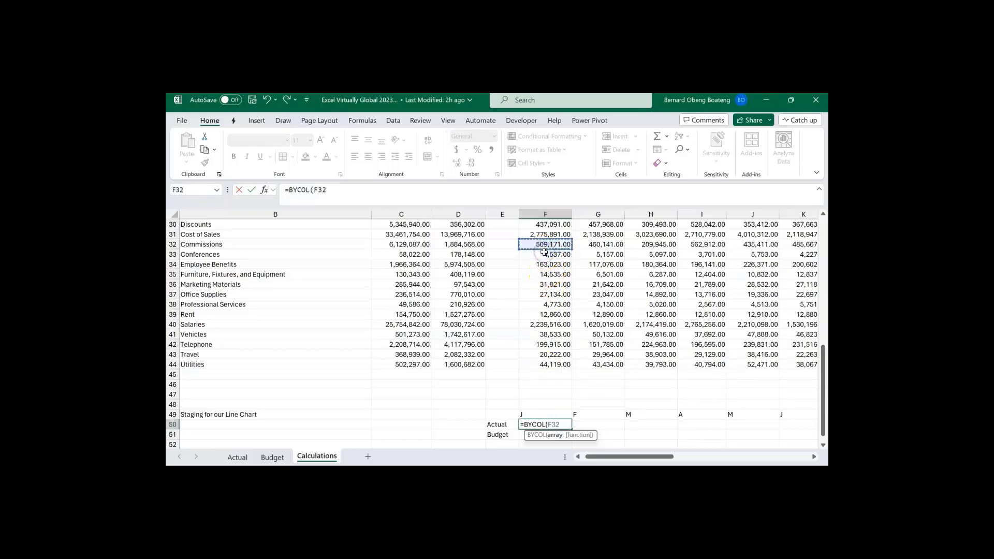
pyautogui.press('Down')
pyautogui.press('Down')
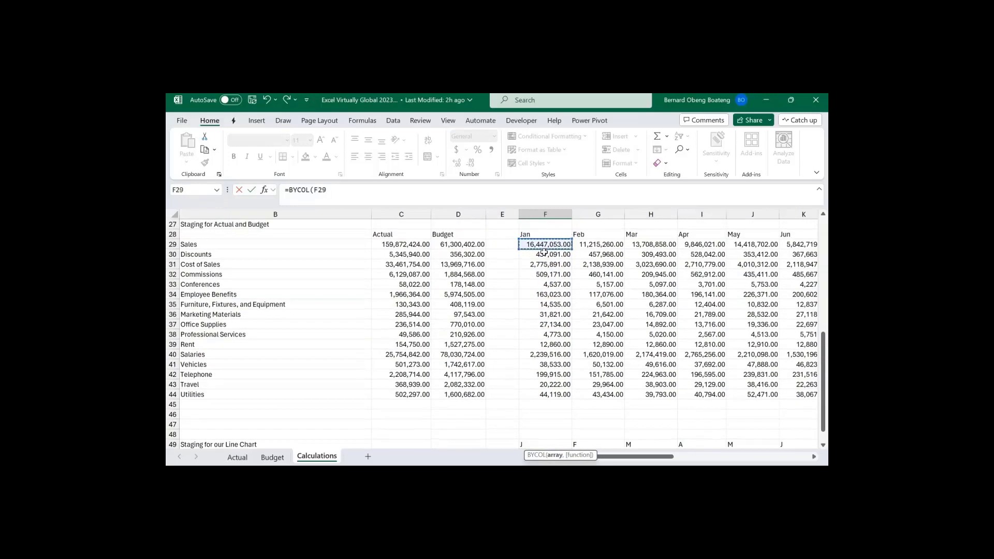
pyautogui.scroll(-4, 545, 252)
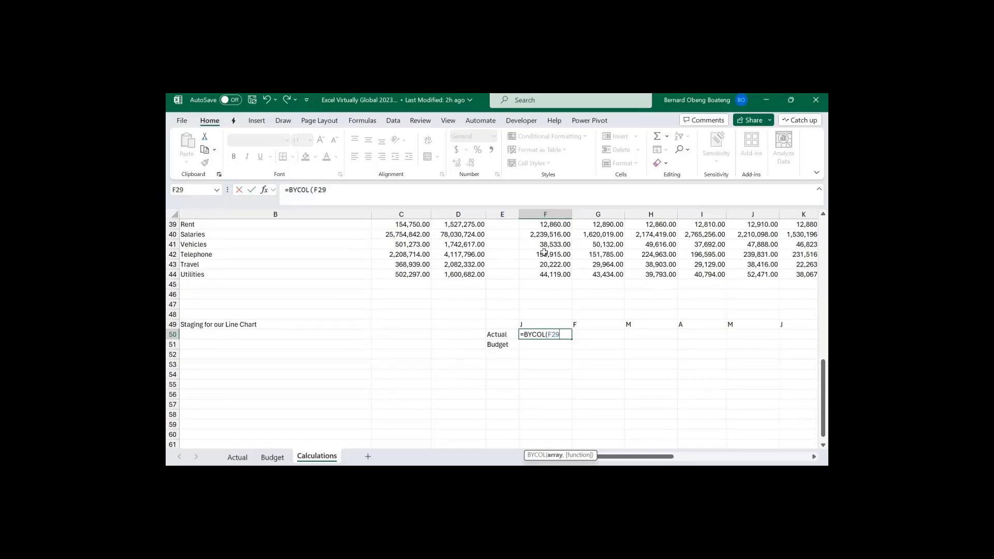
pyautogui.write('#')
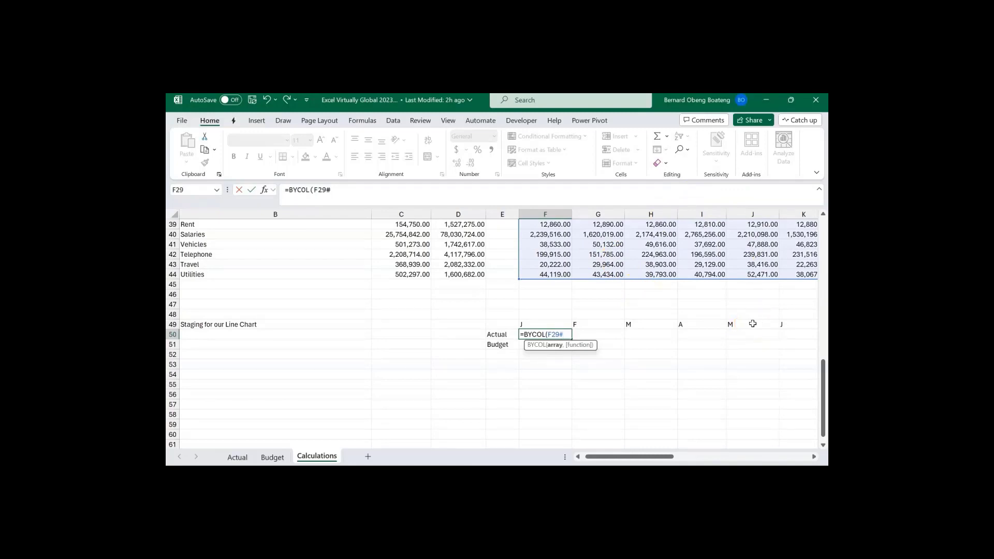
# - Complete the BYCOL formula with LAMBDA(X,SUM(X)) to total each month's Actual values, and commit it
pyautogui.write(',')
pyautogui.write('LMA')
pyautogui.write('MB')
pyautogui.write('DA(')
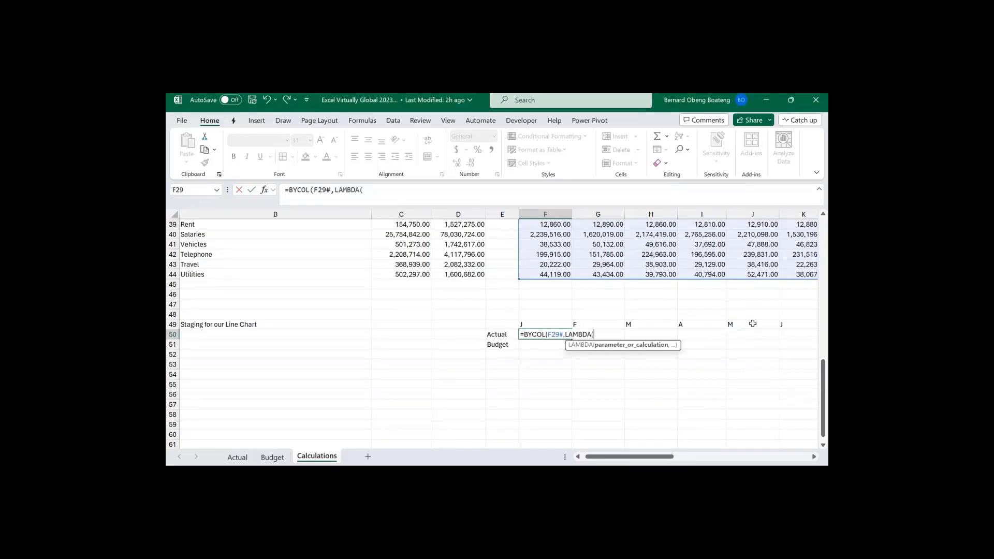
pyautogui.write('X,')
pyautogui.write('SU')
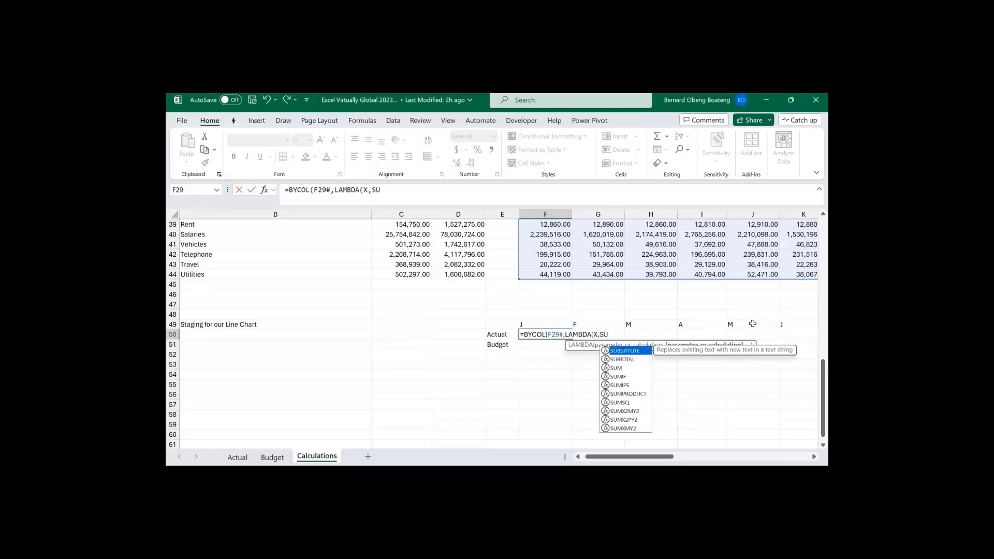
pyautogui.write('M(X')
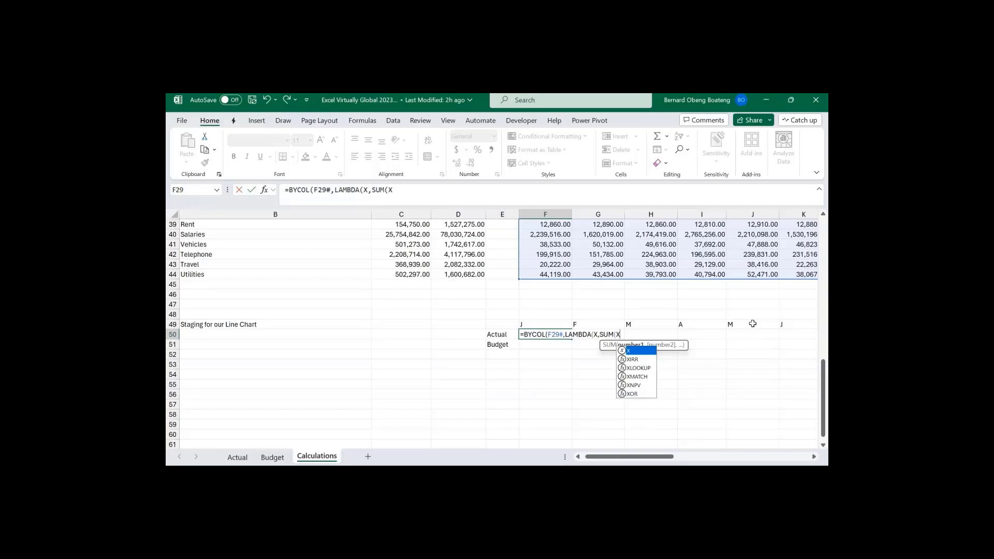
pyautogui.write(')')
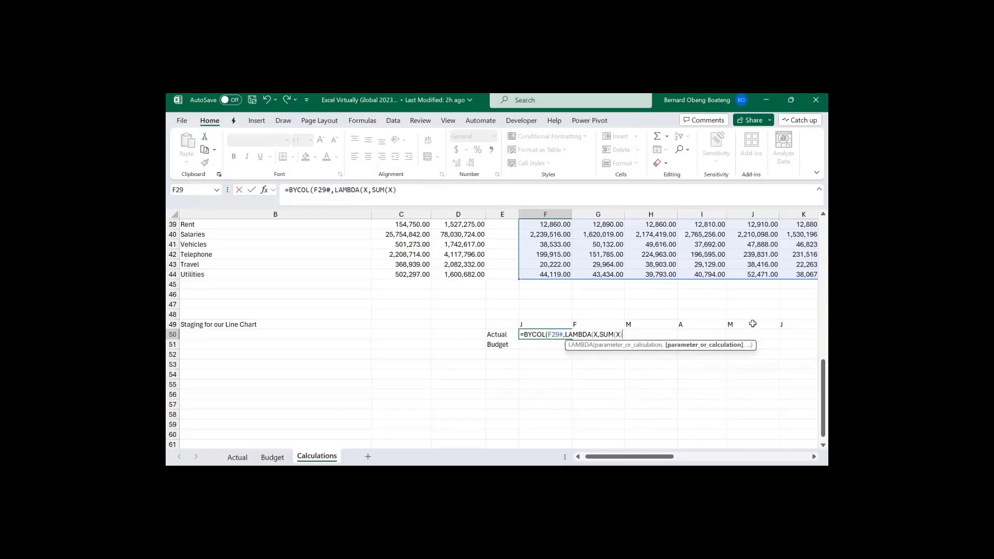
pyautogui.write('))')
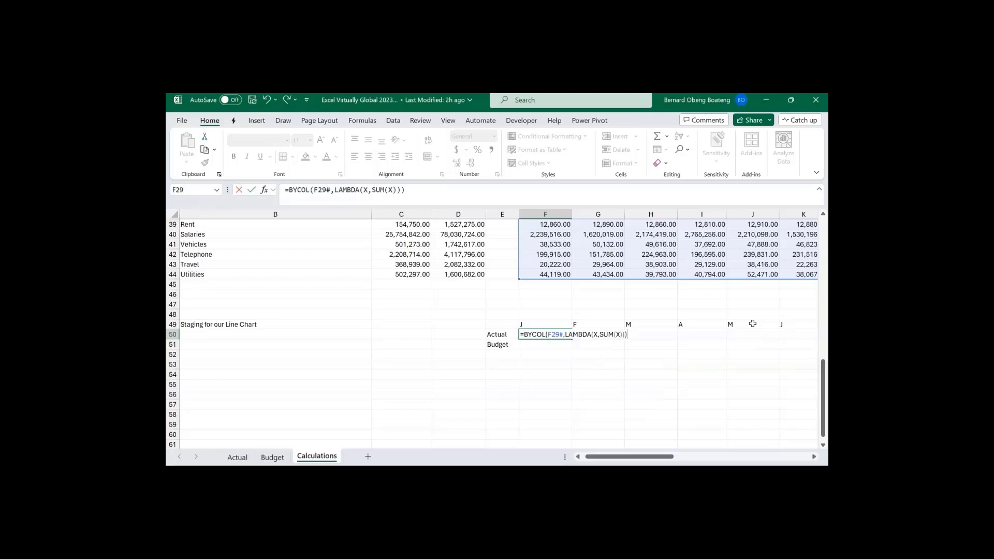
pyautogui.press('Return')
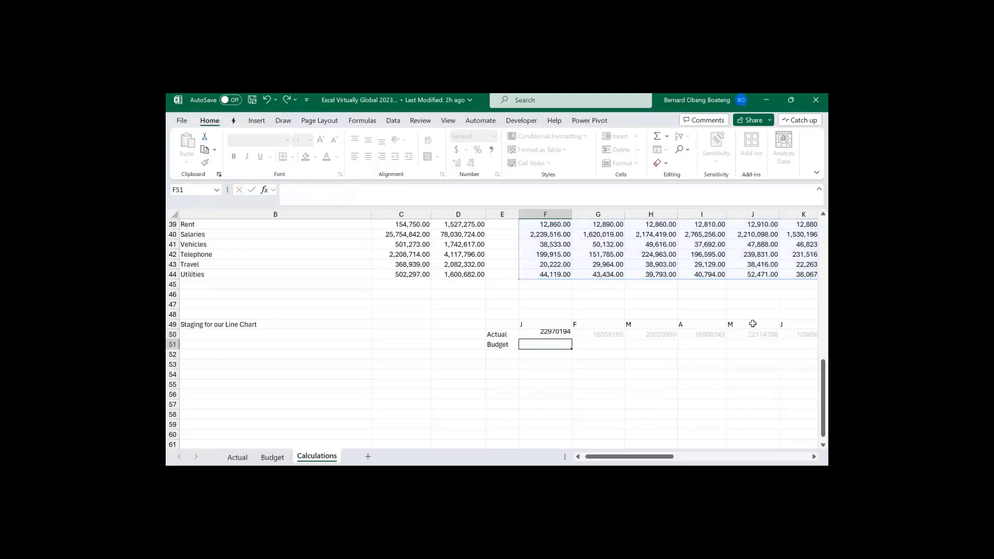
# - Check the monthly Actual totals spilled across row 50
pyautogui.press('Up')
pyautogui.press('Right')
pyautogui.press('Right')
pyautogui.press('Right')
pyautogui.press('Right')
pyautogui.press('Right')
pyautogui.press('Right')
pyautogui.press('Right')
pyautogui.press('Right')
pyautogui.press('Right')
pyautogui.press('Right')
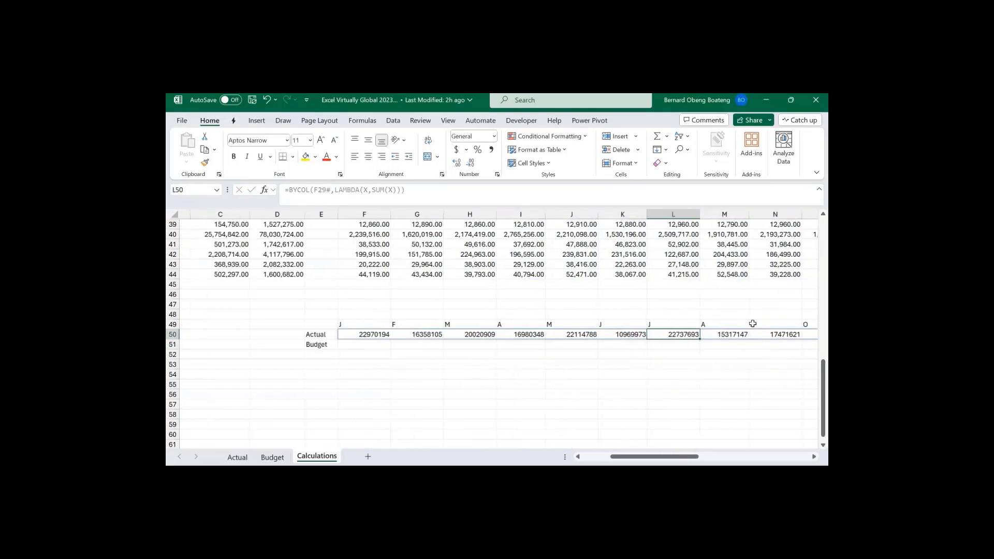
pyautogui.press('Left')
pyautogui.press('Left')
pyautogui.press('Left')
pyautogui.press('Left')
pyautogui.press('Left')
pyautogui.press('Left')
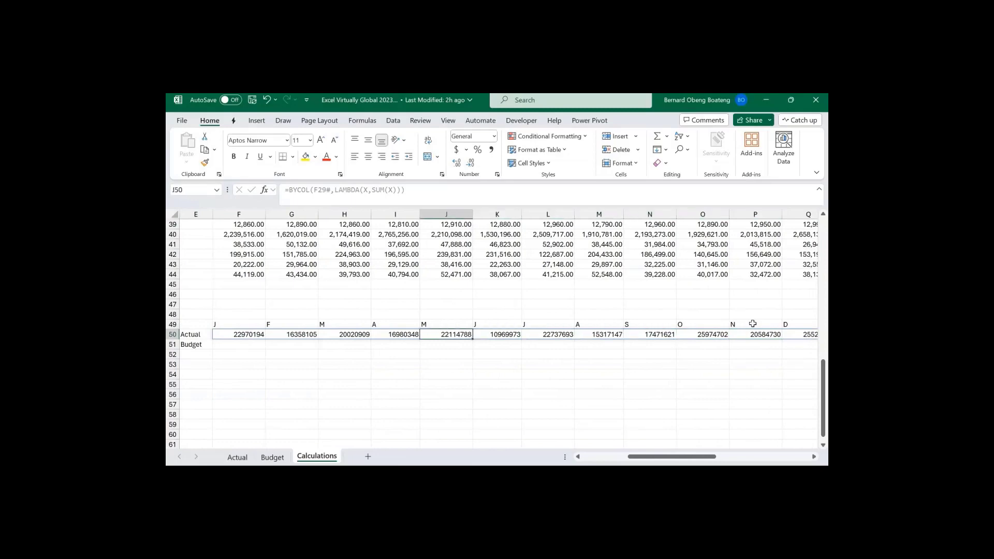
# - Locate the first cell of the spilled monthly Budget staging values beside the Actual block, starting from the Budget row
pyautogui.scroll(-1, 497, 331)
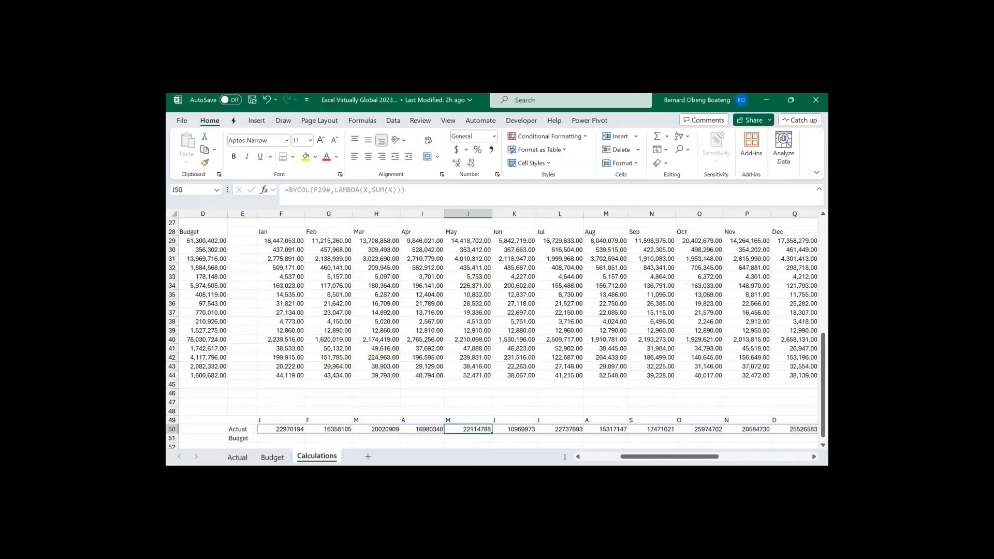
pyautogui.click(619, 396)
pyautogui.press('Left')
pyautogui.press('Left')
pyautogui.press('Left')
pyautogui.press('Down')
pyautogui.press('Down')
pyautogui.press('Down')
pyautogui.press('Down')
pyautogui.press('Left')
pyautogui.press('Left')
pyautogui.press('Left')
pyautogui.press('Left')
pyautogui.press('Down')
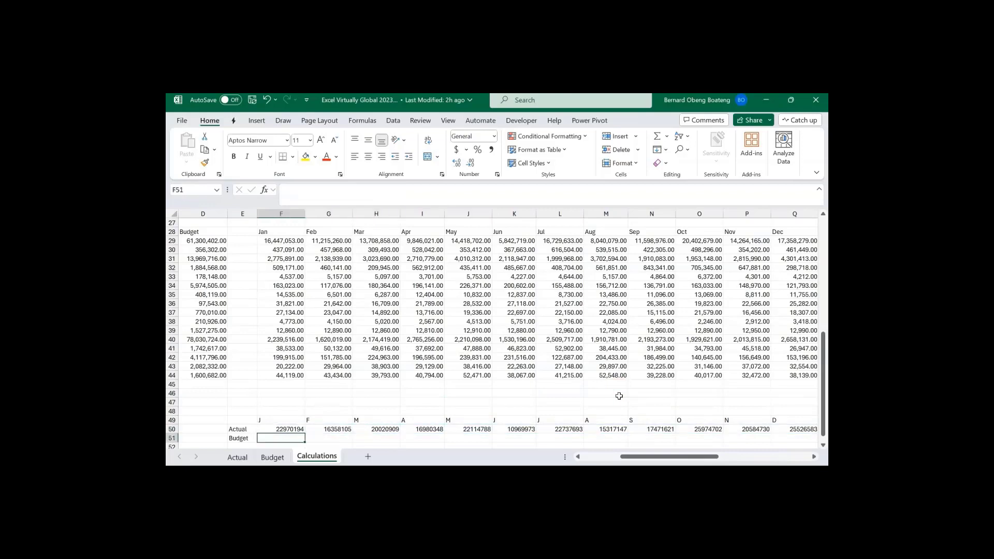
pyautogui.press('Up')
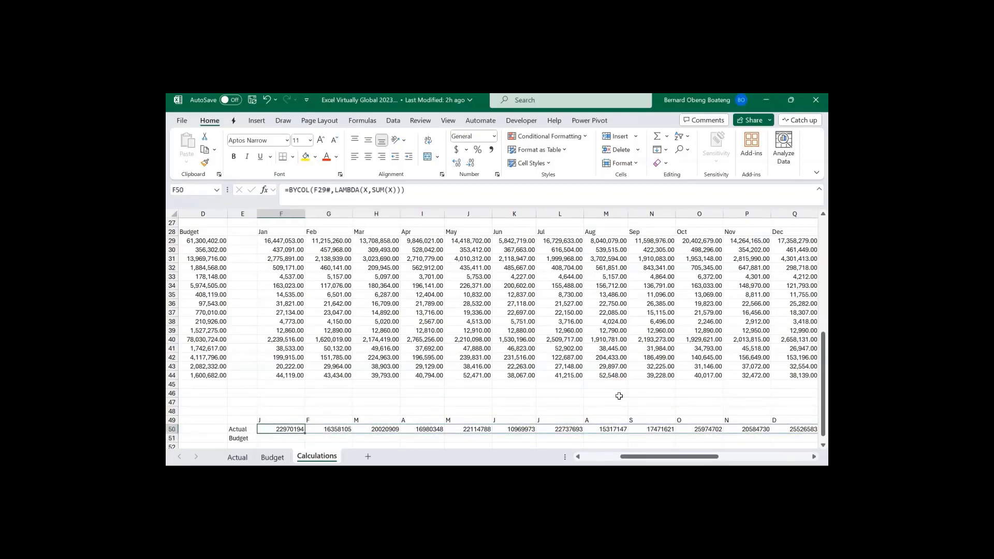
pyautogui.press('Up')
pyautogui.press('Up')
pyautogui.press('Up')
pyautogui.press('Up')
pyautogui.press('Up')
pyautogui.press('Up')
pyautogui.press('Up')
pyautogui.press('Up')
pyautogui.press('Up')
pyautogui.press('Up')
pyautogui.press('Up')
pyautogui.press('Up')
pyautogui.press('Up')
pyautogui.press('Up')
pyautogui.press('Up')
pyautogui.press('Up')
pyautogui.press('Up')
pyautogui.press('Up')
pyautogui.press('Up')
pyautogui.press('Up')
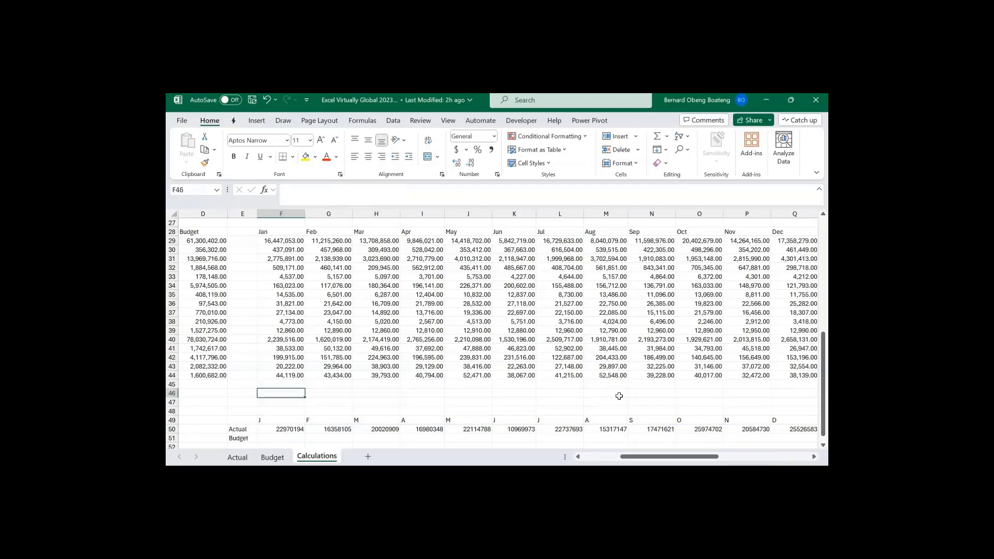
pyautogui.press('Up')
pyautogui.press('Right')
pyautogui.press('Right')
pyautogui.press('Right')
pyautogui.press('Right')
pyautogui.press('Right')
pyautogui.press('Right')
pyautogui.press('Right')
pyautogui.press('Right')
pyautogui.press('Right')
pyautogui.press('Right')
pyautogui.press('Right')
pyautogui.press('Right')
pyautogui.press('Right')
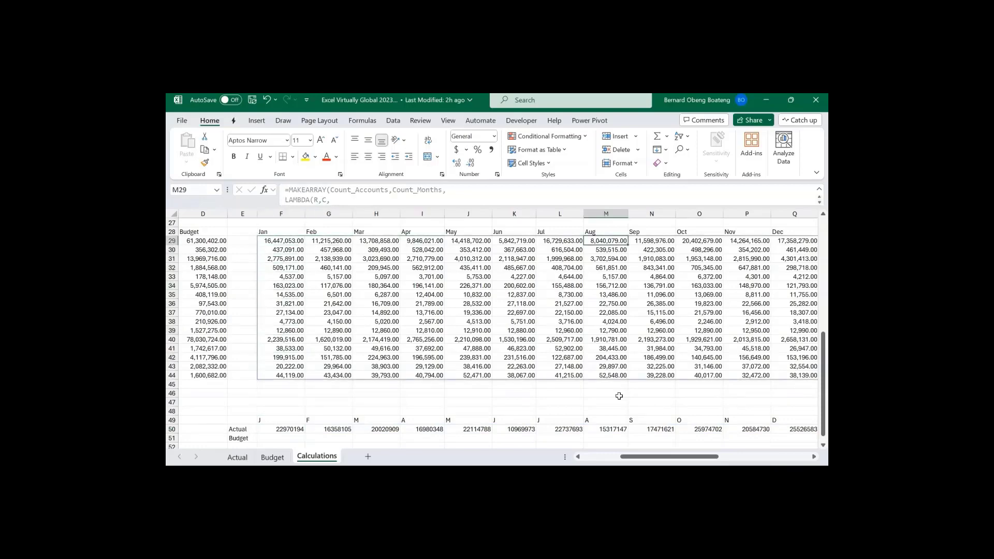
pyautogui.press('Right')
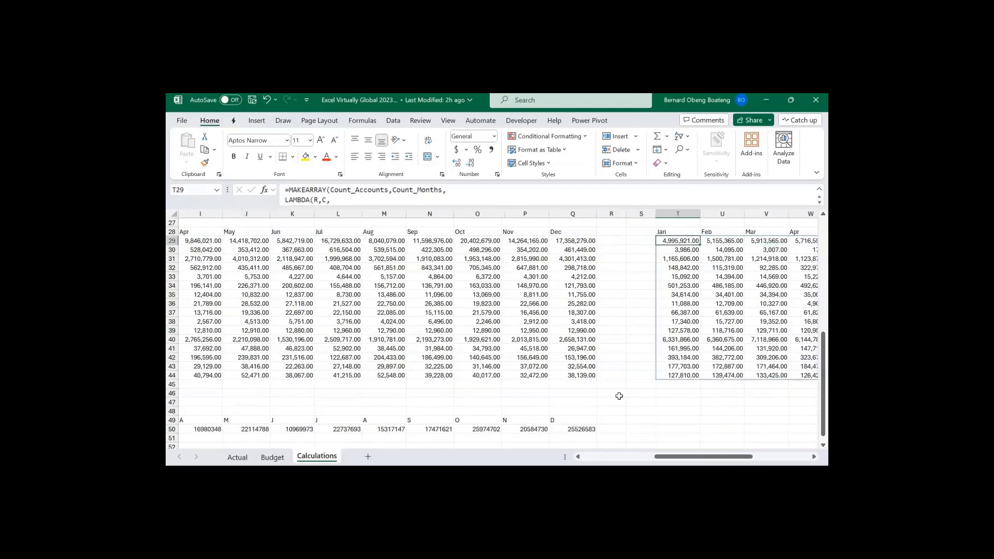
# - Enter =BYCOL(F30#,LAMBDA(X,SUM(X))) in cell F51 for the line chart's Budget row
pyautogui.press('Left')
pyautogui.press('Left')
pyautogui.press('Left')
pyautogui.press('Left')
pyautogui.press('Left')
pyautogui.press('Left')
pyautogui.press('Left')
pyautogui.press('Left')
pyautogui.press('Left')
pyautogui.press('Left')
pyautogui.press('Left')
pyautogui.press('Left')
pyautogui.press('Left')
pyautogui.press('Left')
pyautogui.press('Left')
pyautogui.press('Left')
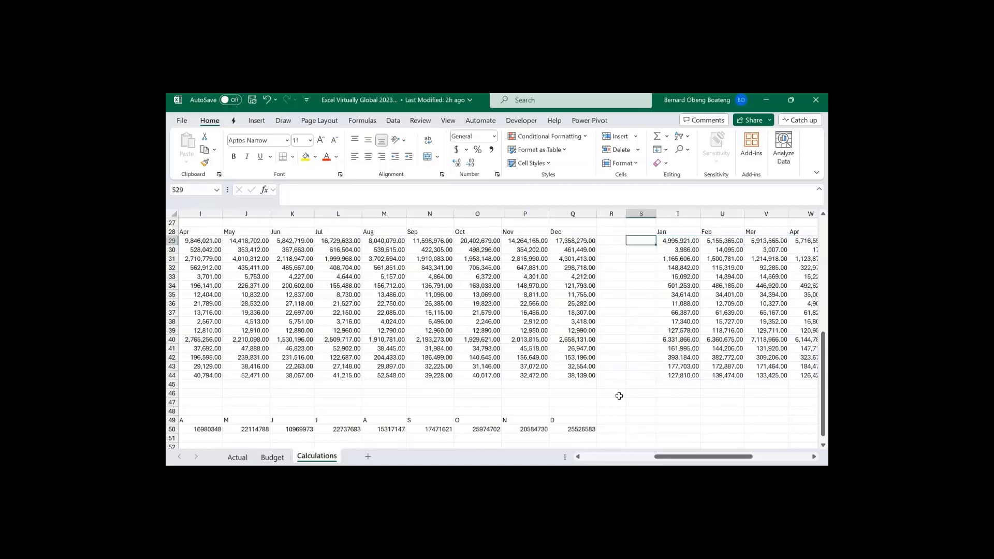
pyautogui.press('Down')
pyautogui.press('Down')
pyautogui.press('Down')
pyautogui.press('Down')
pyautogui.press('Down')
pyautogui.press('Down')
pyautogui.press('Down')
pyautogui.press('Down')
pyautogui.press('Down')
pyautogui.press('Down')
pyautogui.press('Down')
pyautogui.press('Down')
pyautogui.press('Down')
pyautogui.press('Down')
pyautogui.press('Down')
pyautogui.press('Down')
pyautogui.press('Down')
pyautogui.press('Down')
pyautogui.press('Down')
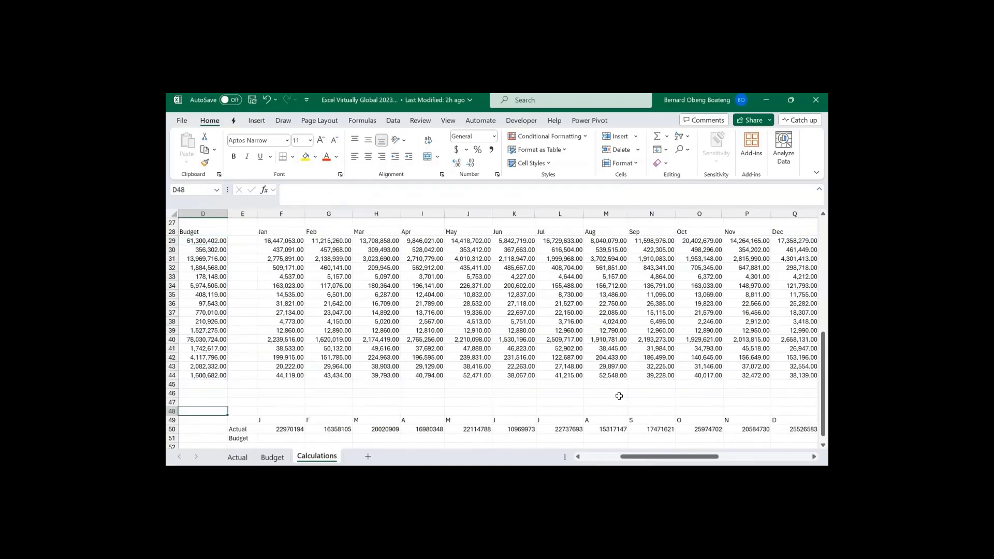
pyautogui.press('Right')
pyautogui.press('Right')
pyautogui.press('Down')
pyautogui.press('Down')
pyautogui.press('Down')
pyautogui.write('=BYCOL(F30#,LAMBDA(X,SUM(X)))')
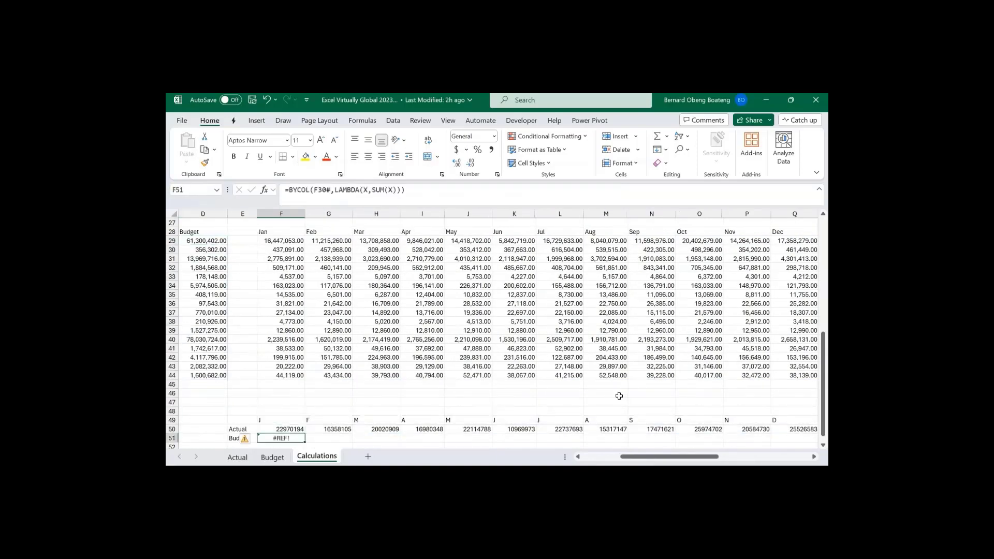
# - Change the array in F51's BYCOL formula to T29# so it totals the monthly Budget values
pyautogui.click(325, 190)
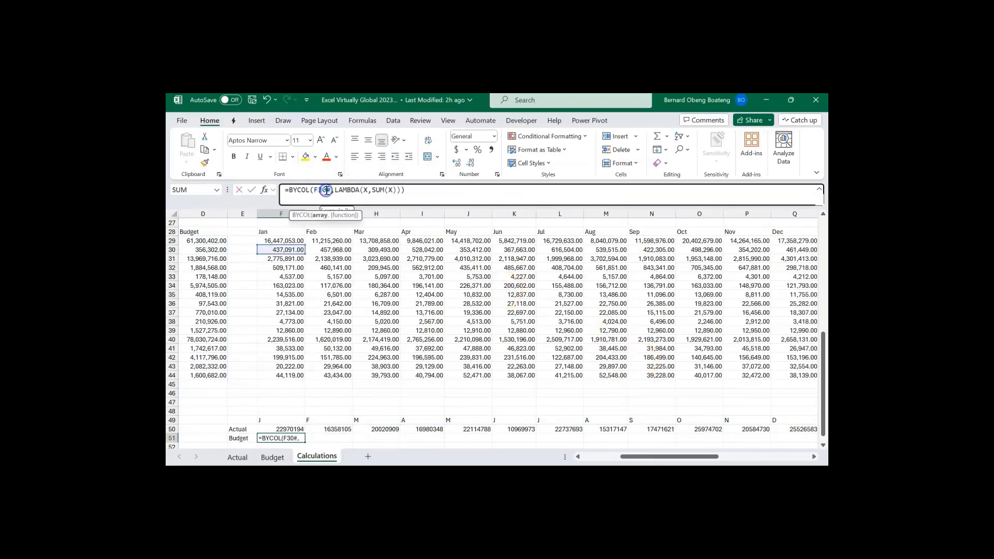
pyautogui.press('BackSpace')
pyautogui.press('BackSpace')
pyautogui.write('T2')
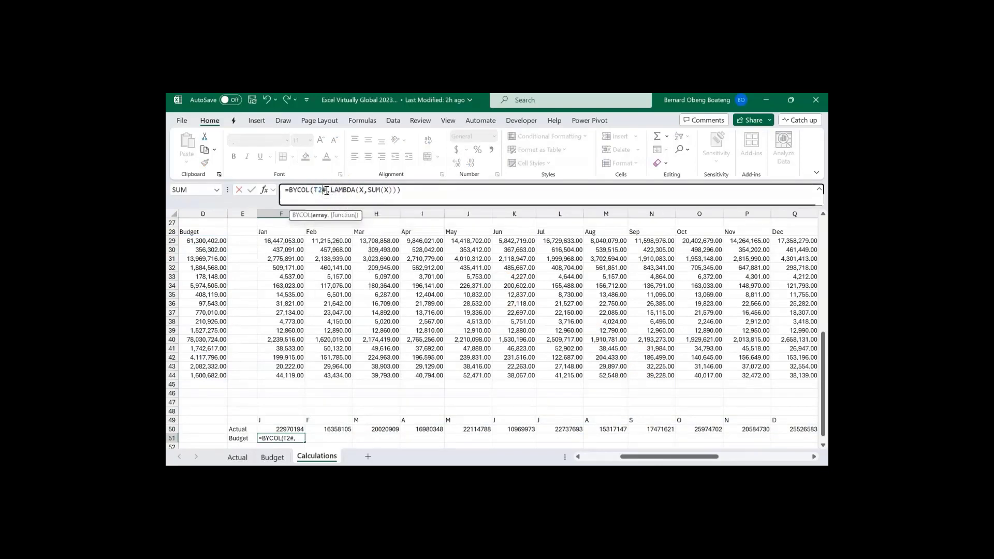
pyautogui.write('9')
pyautogui.press('Return')
# - Check the monthly Budget totals spilled across row 51 through December
pyautogui.press('Up')
pyautogui.press('Right')
pyautogui.press('Right')
pyautogui.press('Right')
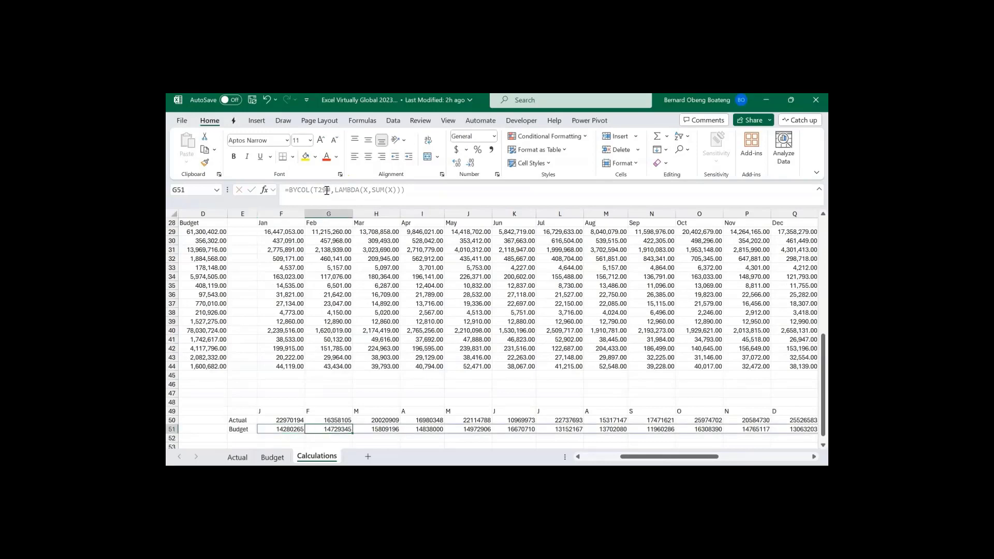
pyautogui.press('Right')
pyautogui.press('Right')
pyautogui.press('Right')
pyautogui.press('Right')
pyautogui.press('Right')
pyautogui.press('Right')
pyautogui.press('Right')
pyautogui.press('Right')
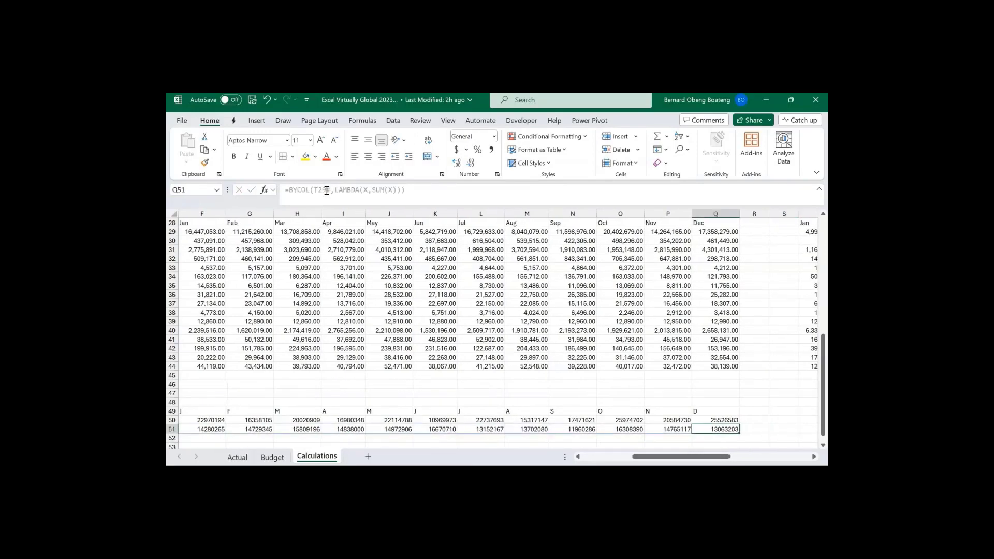
pyautogui.press('Right')
pyautogui.press('Right')
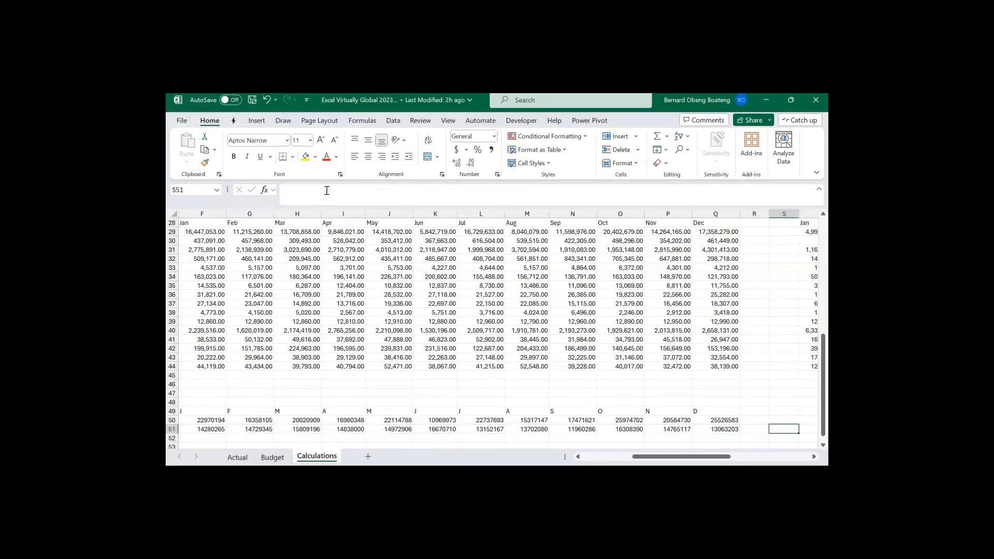
# - Label the column after the December totals Total in cell R49
pyautogui.press('Up')
pyautogui.press('Up')
pyautogui.press('Left')
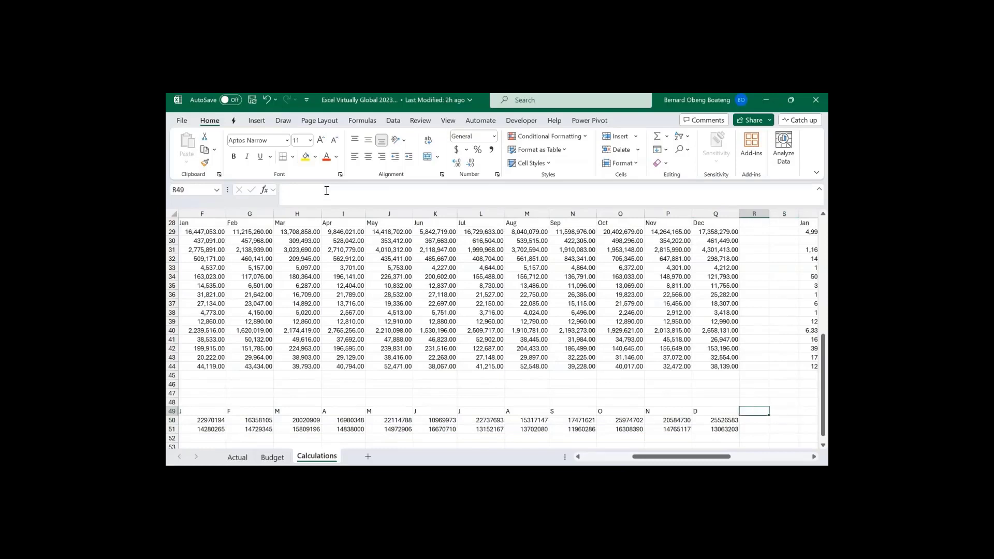
pyautogui.write('tOTAL')
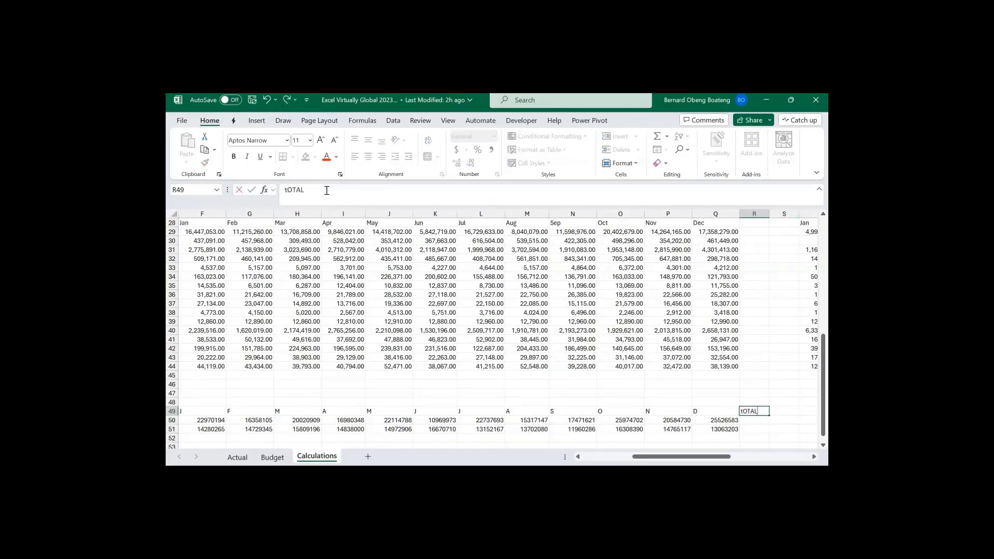
pyautogui.press('Return')
# - Sum the spilled Actual and Budget rows F50# and F51# in R50:R51 with comma-separated, two-decimal number formatting
pyautogui.hotkey('alt', '=')
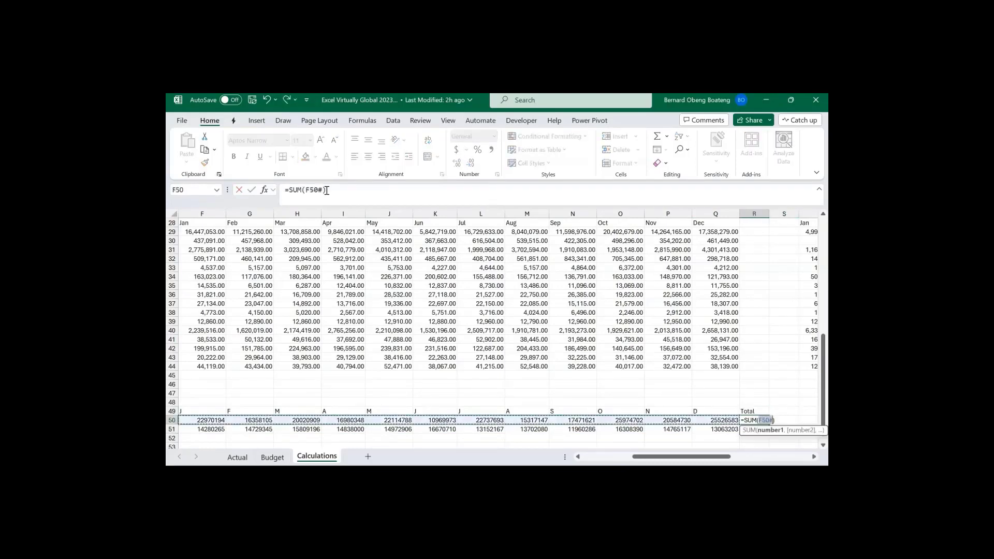
pyautogui.press('Return')
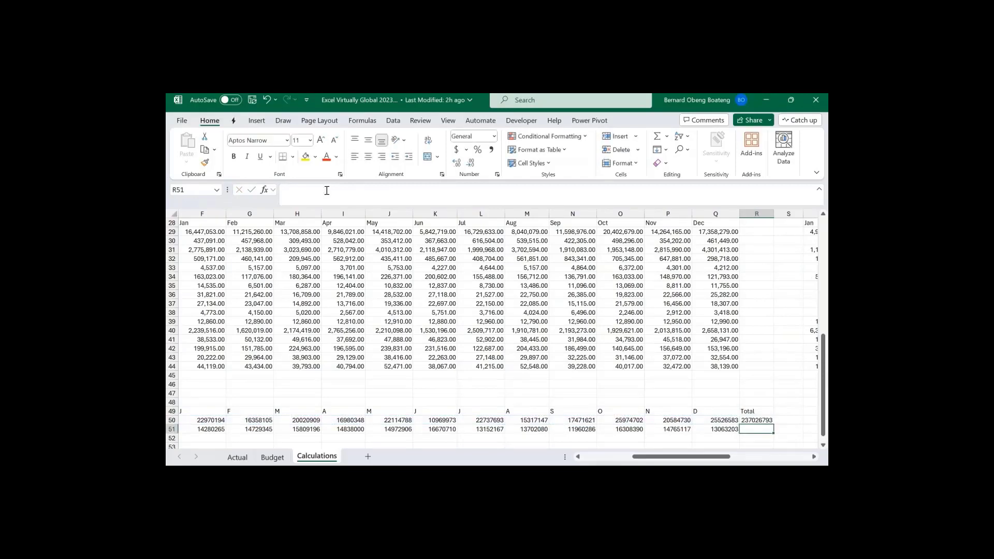
pyautogui.hotkey('shift', 'Up')
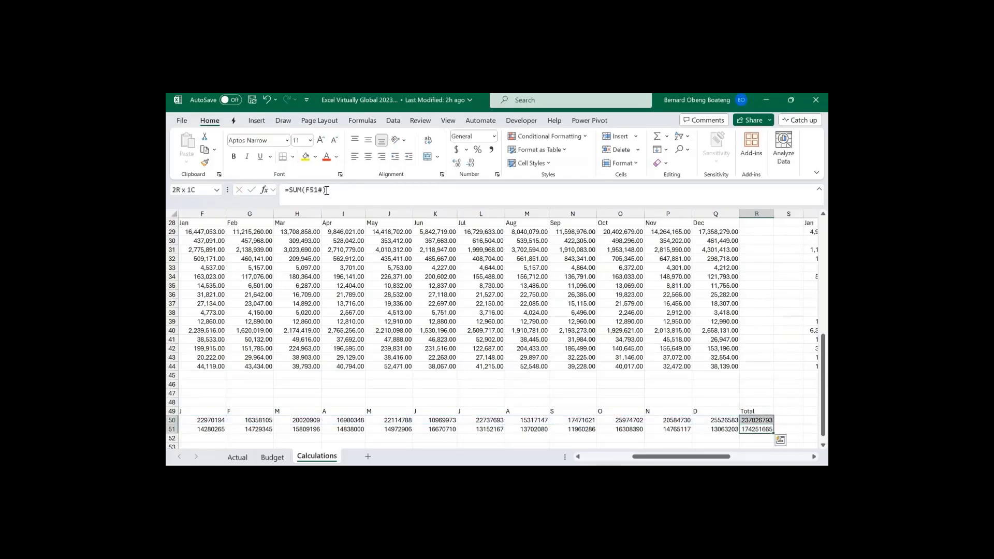
pyautogui.hotkey('ctrl', 'shift', '1')
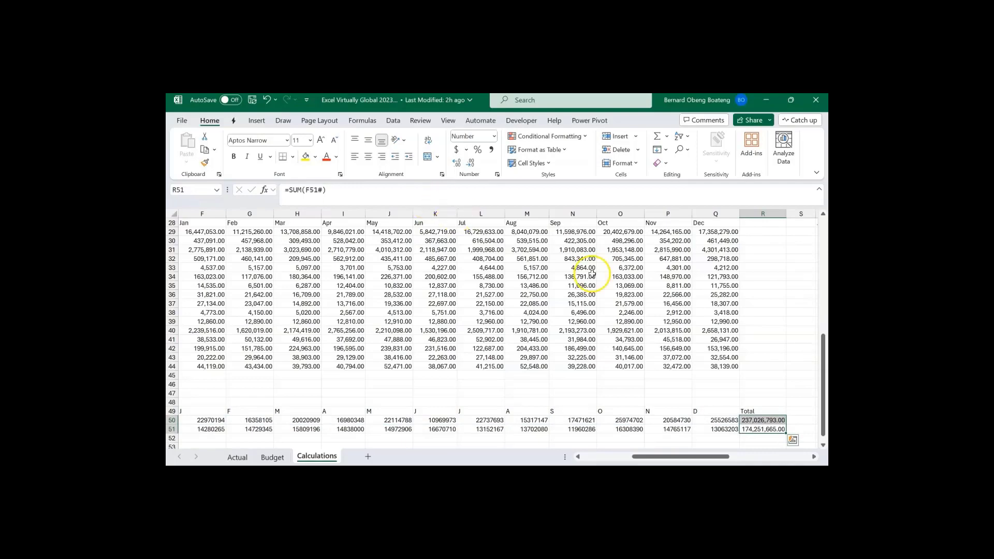
# - Switch to the finished practice workbook's Dashboard sheet and filter it to the Project department to examine the Status doughnut chart
pyautogui.click(814, 459)
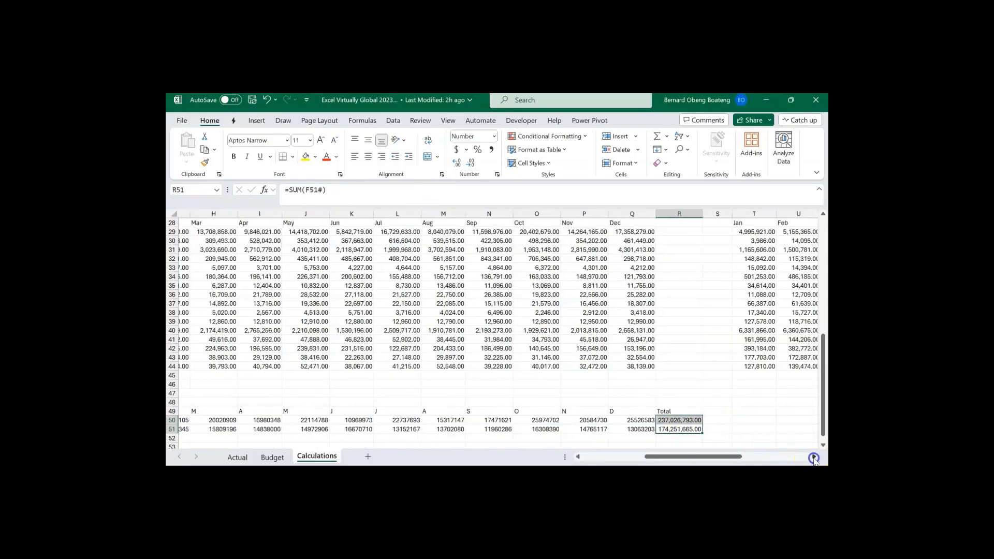
pyautogui.click(814, 458)
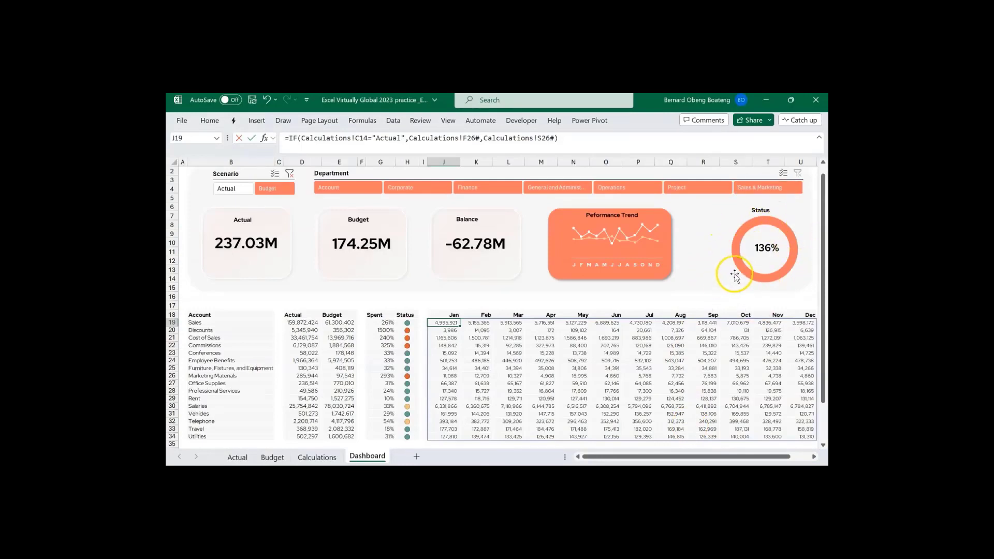
pyautogui.click(696, 187)
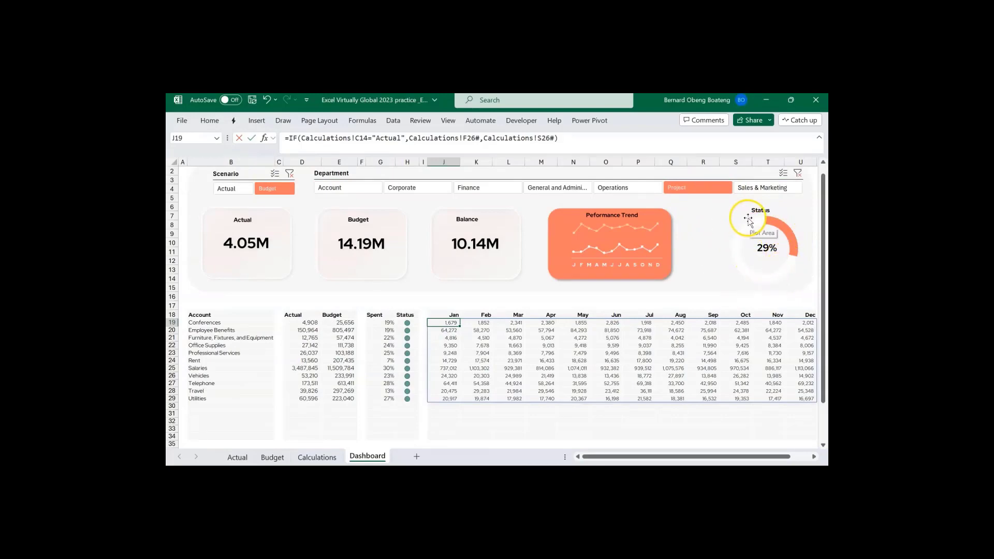
pyautogui.moveTo(797, 261)
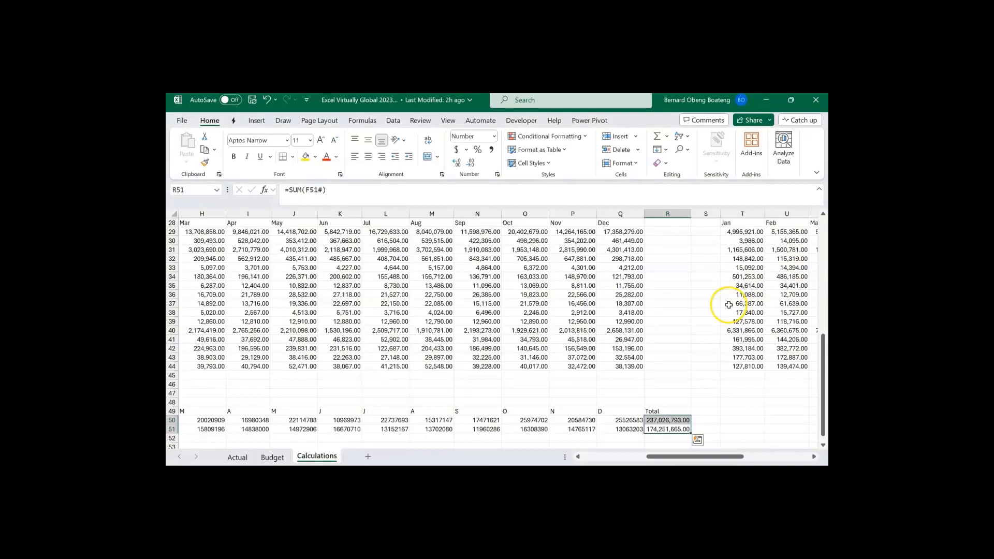
# - Label the column beside the totals Chart in cell S49 of the Calculations sheet
pyautogui.click(701, 414)
pyautogui.write('Chart')
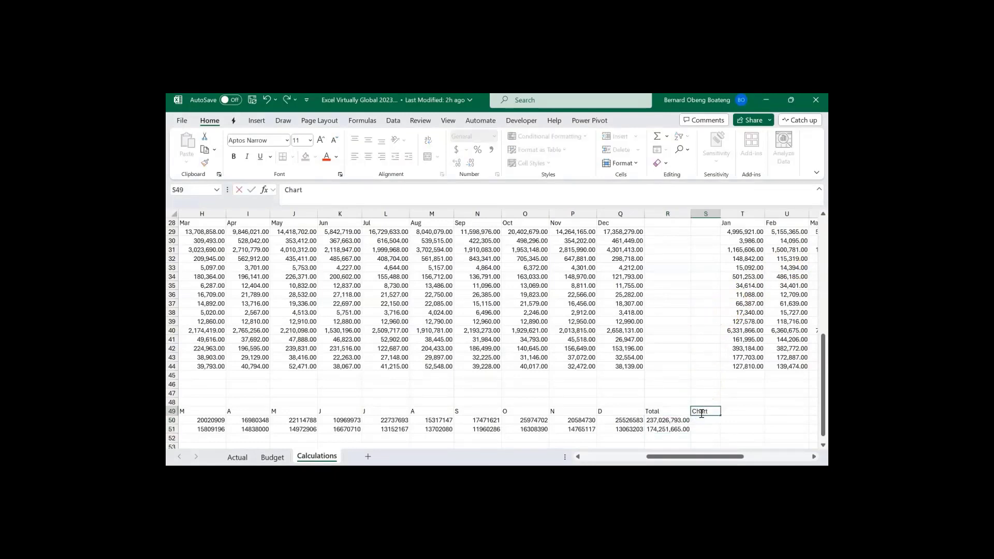
pyautogui.press('Return')
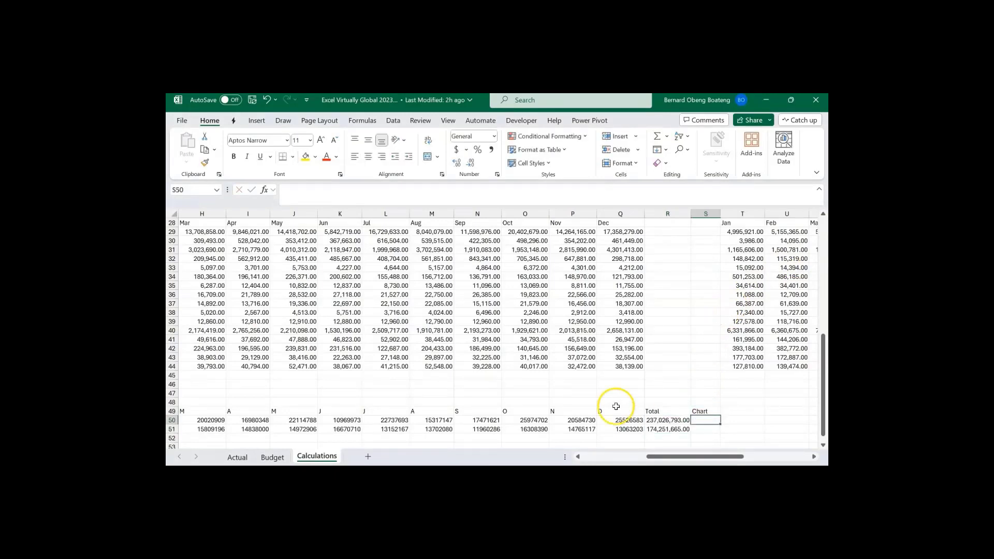
# - Filter the Calculations sheet's Department slicer to Project
pyautogui.moveTo(824, 339); pyautogui.dragTo(824, 220)
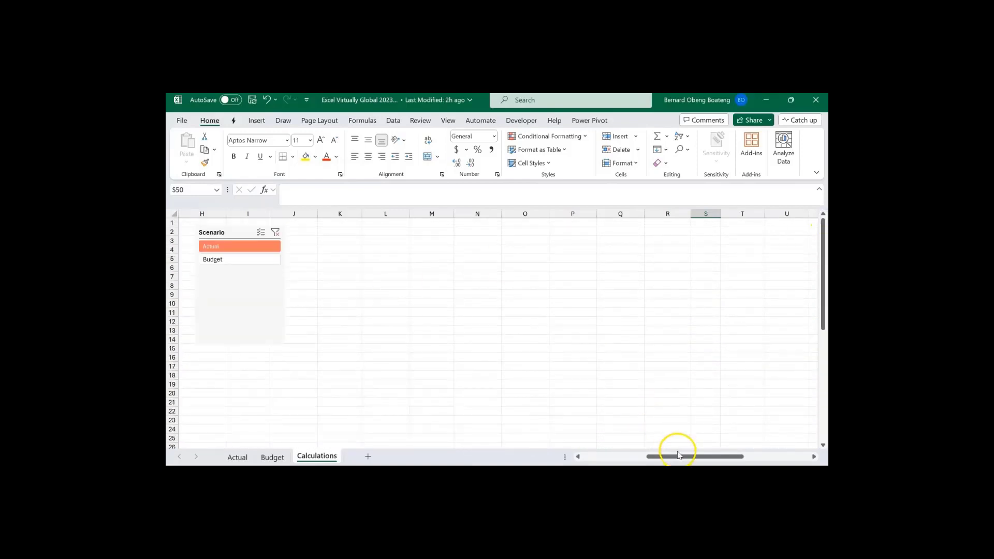
pyautogui.moveTo(678, 455); pyautogui.dragTo(599, 456)
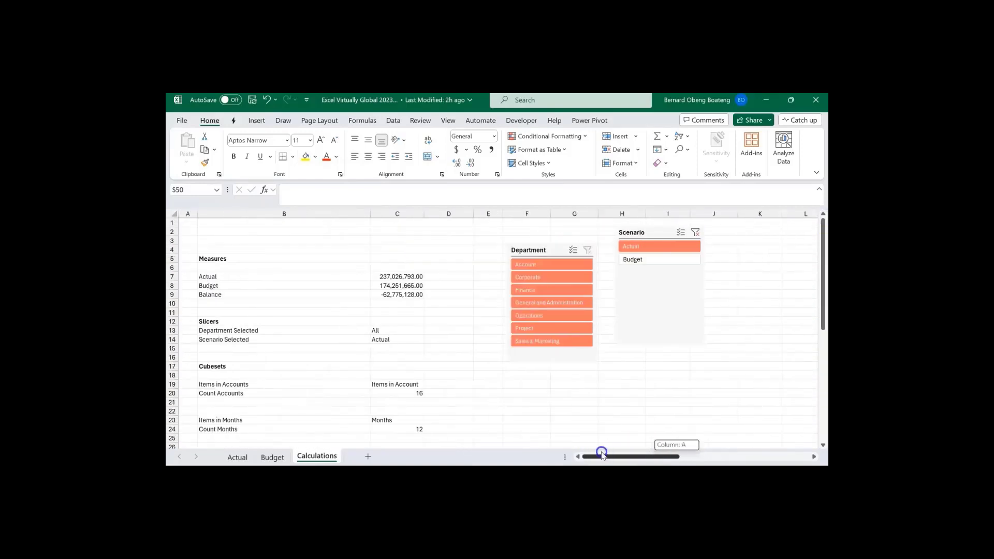
pyautogui.click(573, 329)
# - Divide total Actual by total Budget in cell S50 with the formula =R50/R51
pyautogui.moveTo(824, 288); pyautogui.dragTo(824, 419)
pyautogui.moveTo(678, 457); pyautogui.dragTo(783, 460)
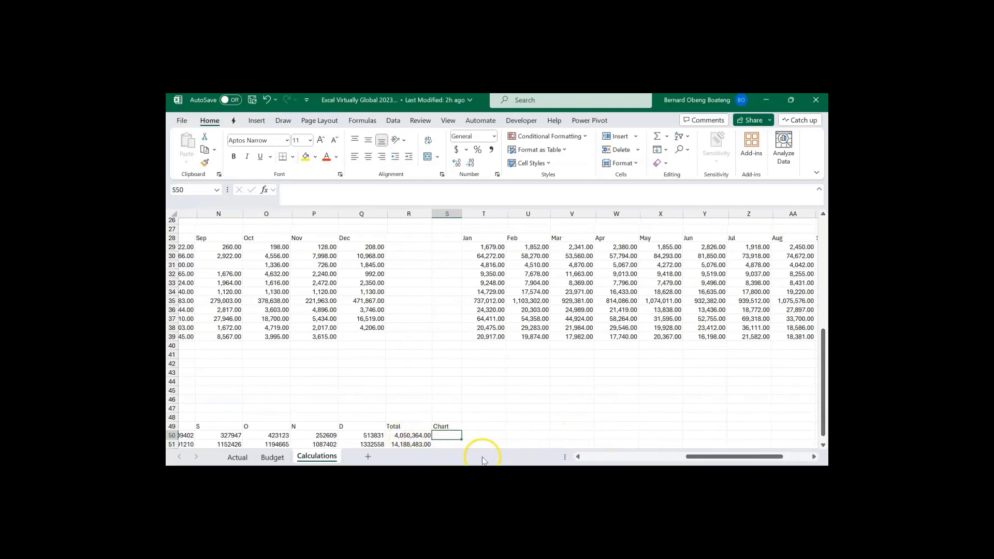
pyautogui.write('=')
pyautogui.press('Left')
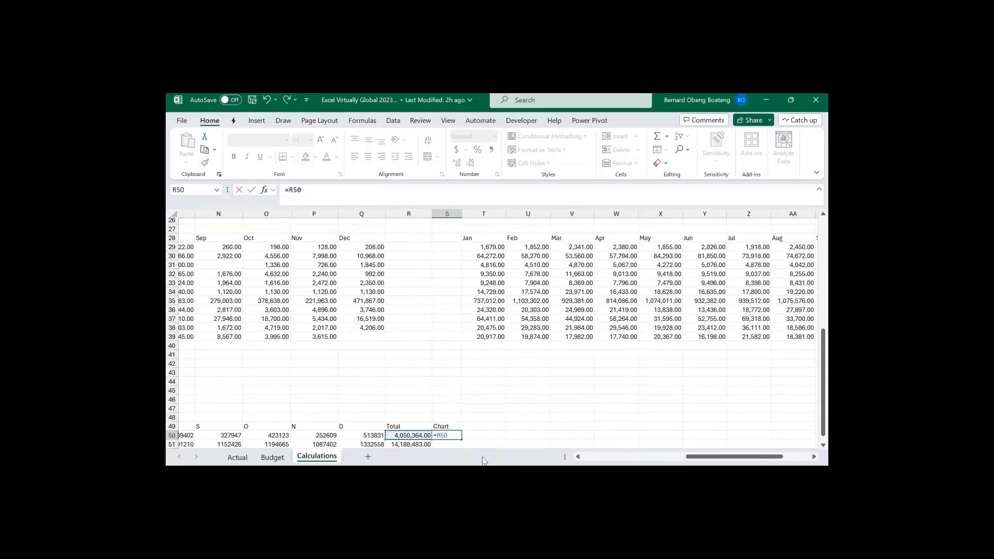
pyautogui.hotkey('ctrl', 'Return')
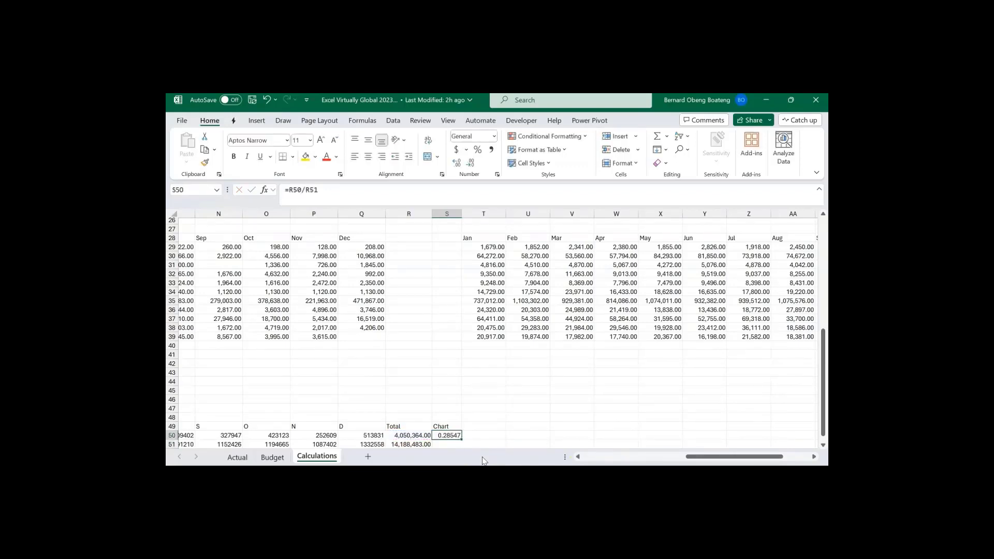
# - Format cell S50 as a percentage and enter =1-S50 in cell S51 for the doughnut chart's remainder
pyautogui.press('Down')
pyautogui.write('=')
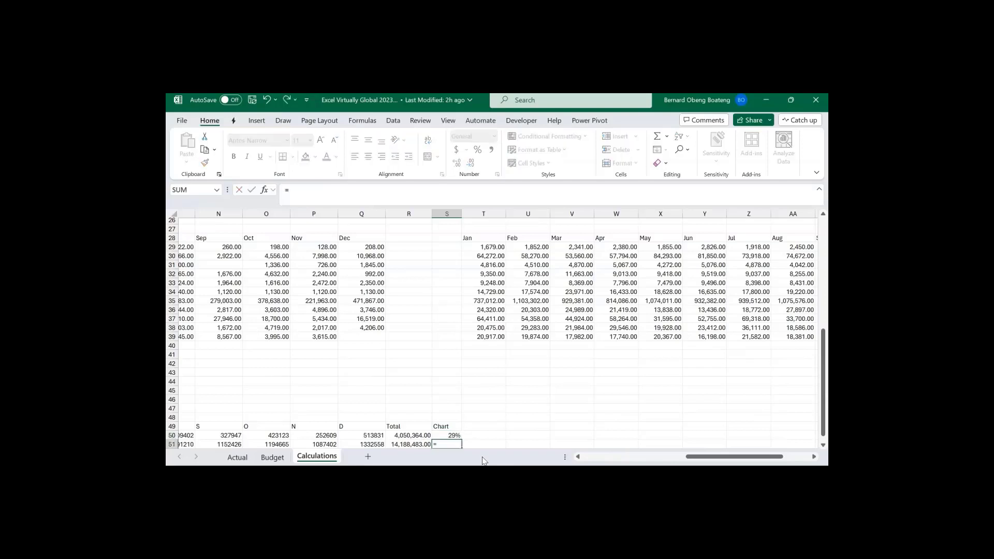
pyautogui.hotkey('ctrl', 'Return')
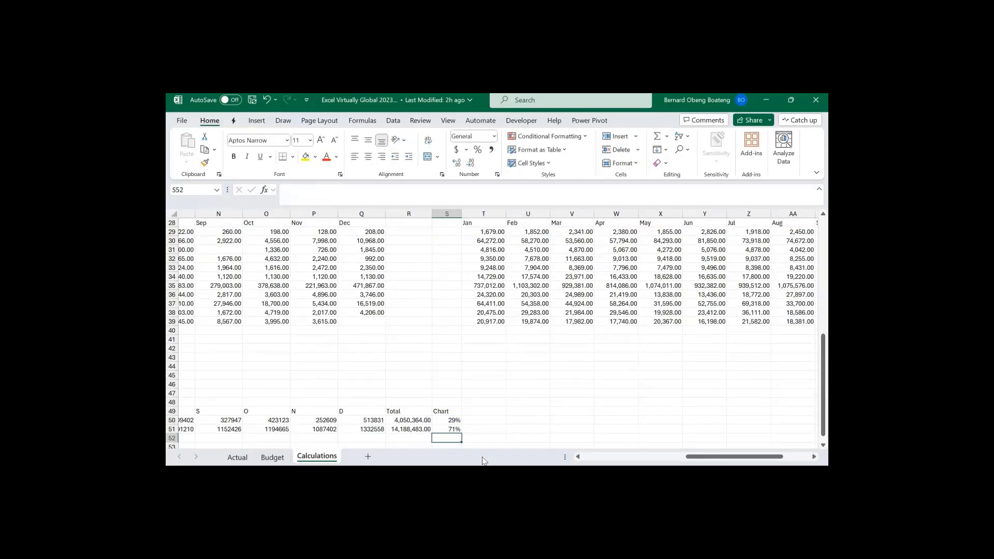
pyautogui.hotkey('shift', 'Up')
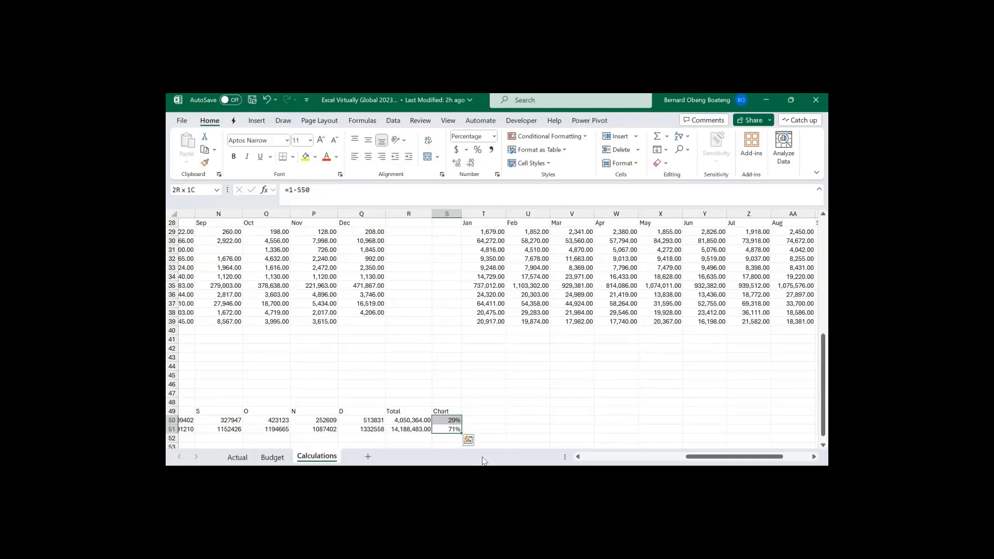
pyautogui.press('Up')
pyautogui.press('Up')
pyautogui.press('Up')
pyautogui.press('Up')
pyautogui.press('Up')
pyautogui.press('Up')
pyautogui.press('Up')
pyautogui.press('Up')
pyautogui.press('Up')
pyautogui.press('Up')
pyautogui.press('Up')
pyautogui.press('Up')
pyautogui.press('Up')
pyautogui.press('Up')
pyautogui.press('Up')
pyautogui.press('Up')
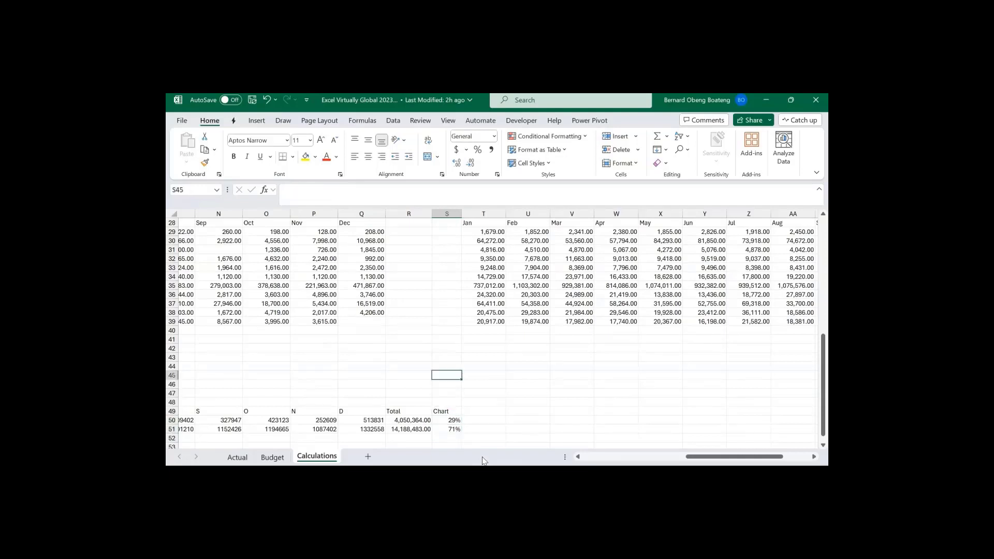
# - Insert a doughnut chart from the Chart column range S49:S51 on the Calculations sheet
pyautogui.press('Down')
pyautogui.press('Down')
pyautogui.press('Down')
pyautogui.press('Down')
pyautogui.press('Down')
pyautogui.press('Down')
pyautogui.press('Down')
pyautogui.press('Down')
pyautogui.press('Down')
pyautogui.press('Down')
pyautogui.press('Down')
pyautogui.press('Down')
pyautogui.press('Down')
pyautogui.press('Down')
pyautogui.press('Down')
pyautogui.press('Down')
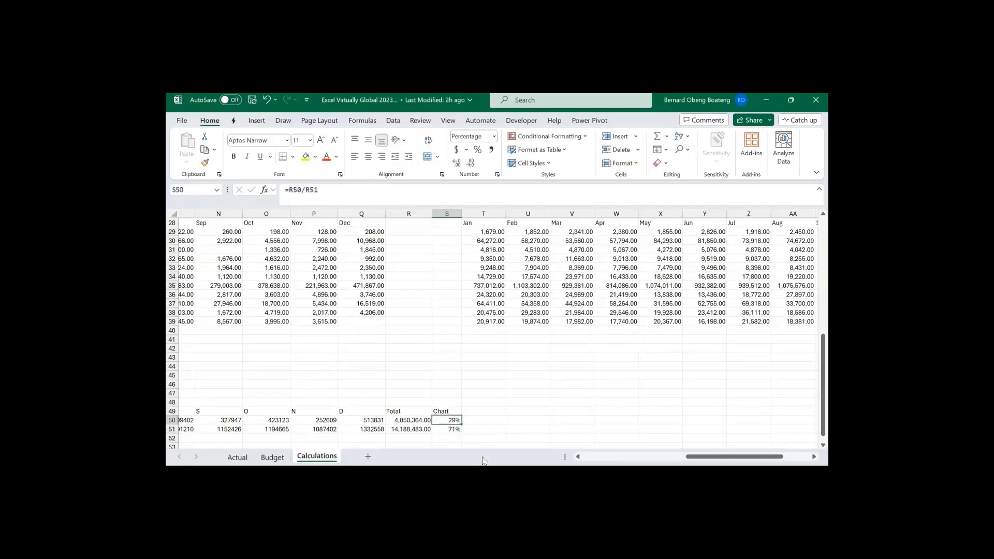
pyautogui.press('Up')
pyautogui.hotkey('shift', 'Down')
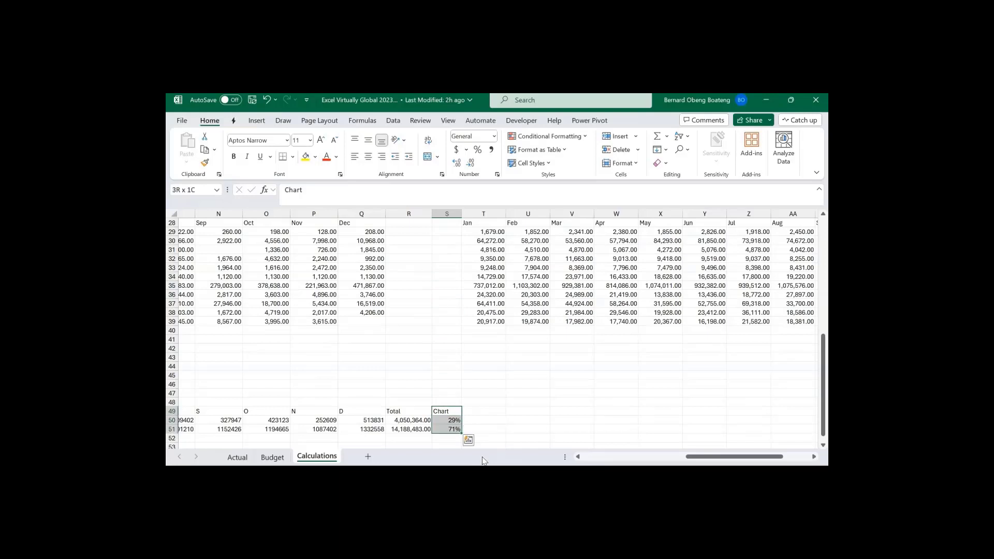
pyautogui.click(256, 120)
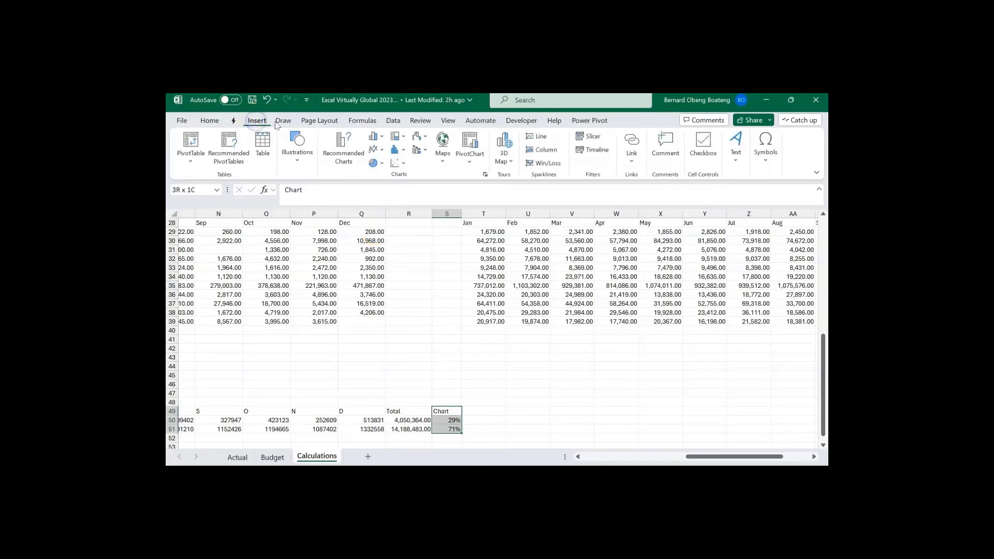
pyautogui.click(375, 163)
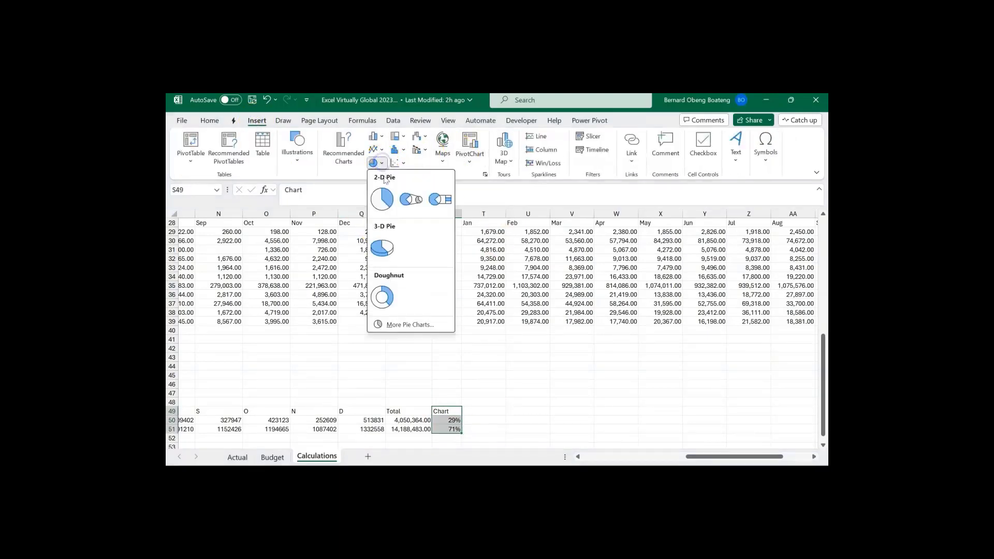
pyautogui.click(382, 296)
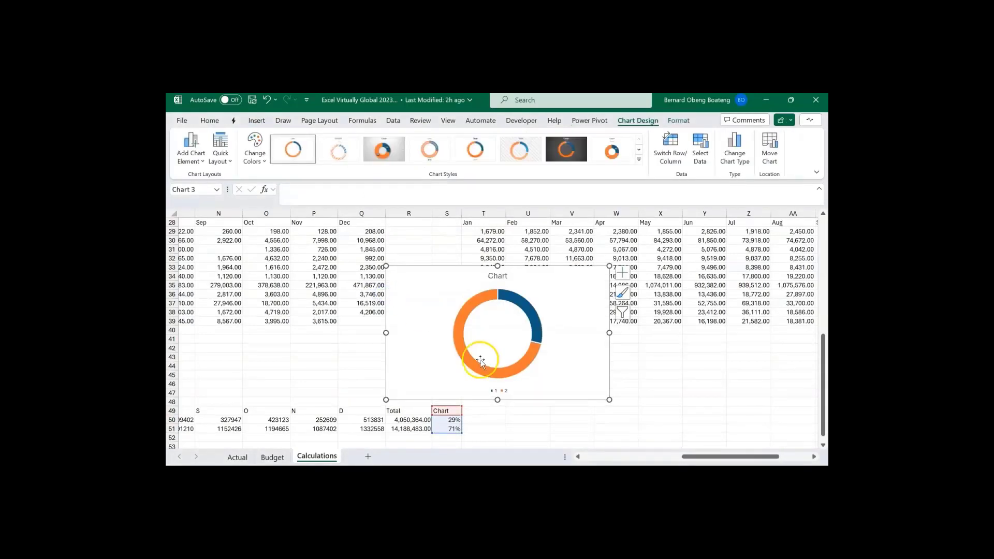
# - Delete the legend and the title from the doughnut chart
pyautogui.click(495, 392)
pyautogui.press('Delete')
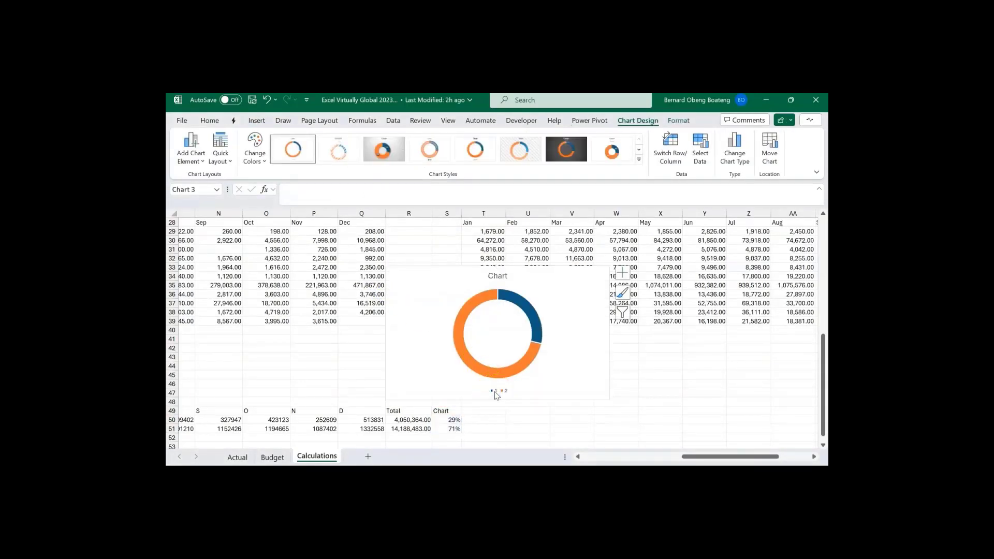
pyautogui.click(497, 277)
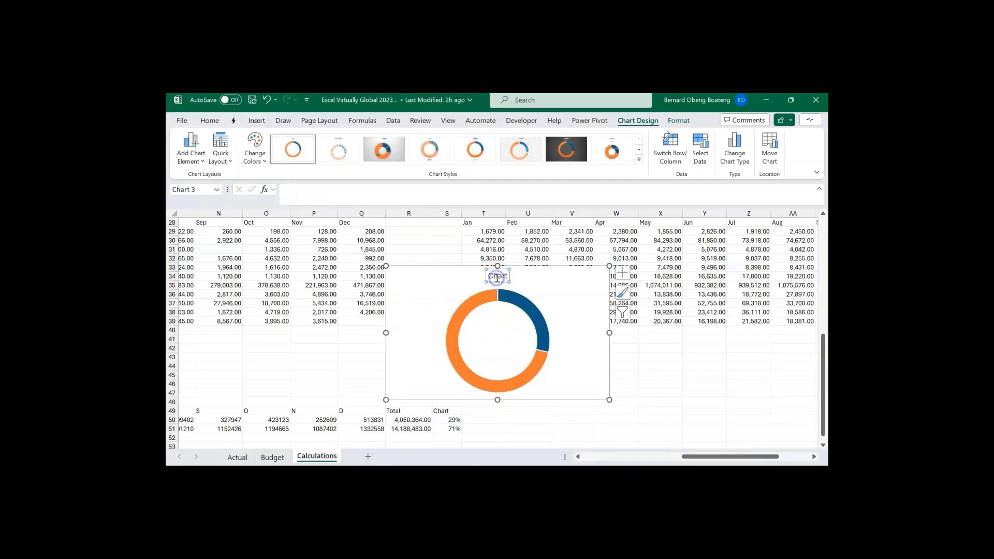
pyautogui.press('Delete')
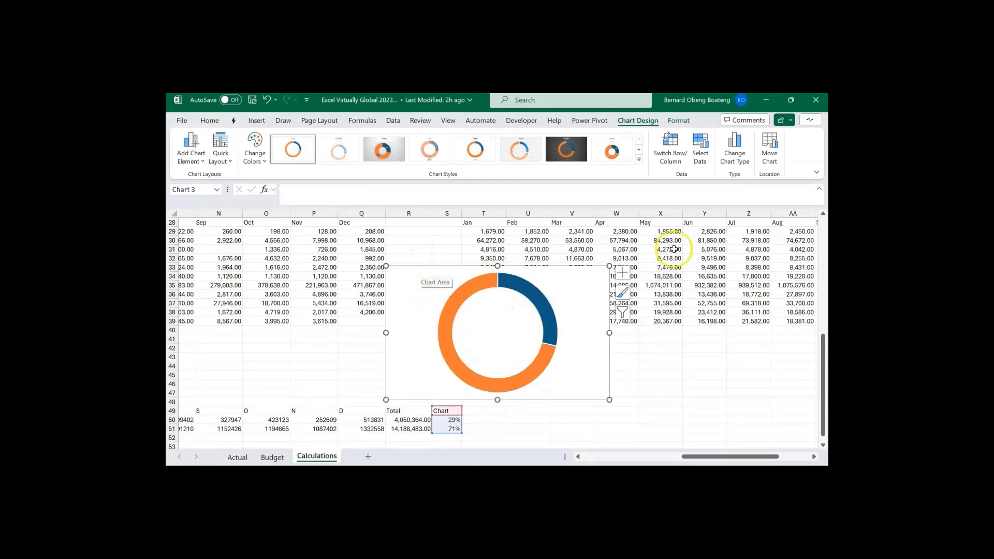
# - Filter the Calculations sheet's Department slicer to Sales & Marketing
pyautogui.click(805, 323)
pyautogui.moveTo(823, 358); pyautogui.dragTo(824, 220)
pyautogui.moveTo(705, 457); pyautogui.dragTo(583, 463)
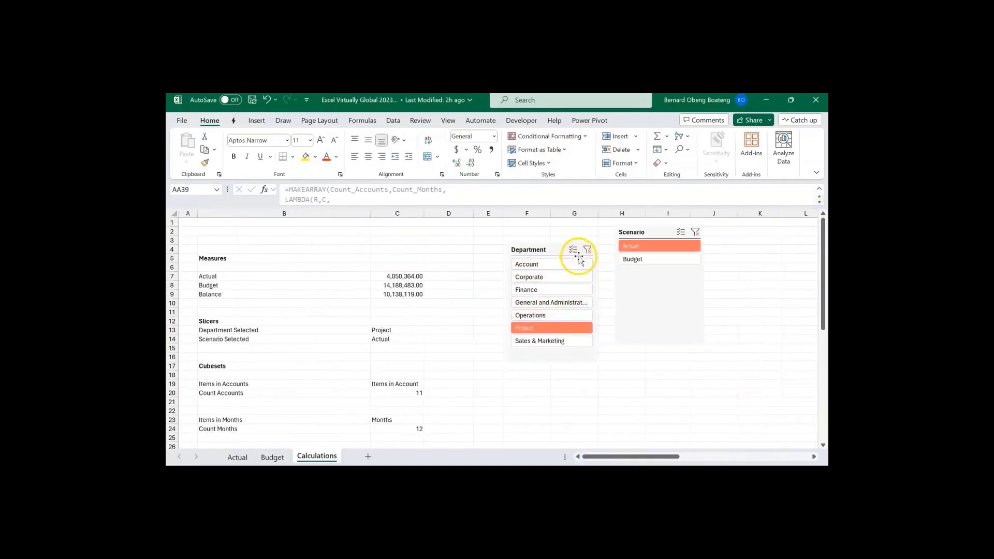
pyautogui.click(570, 341)
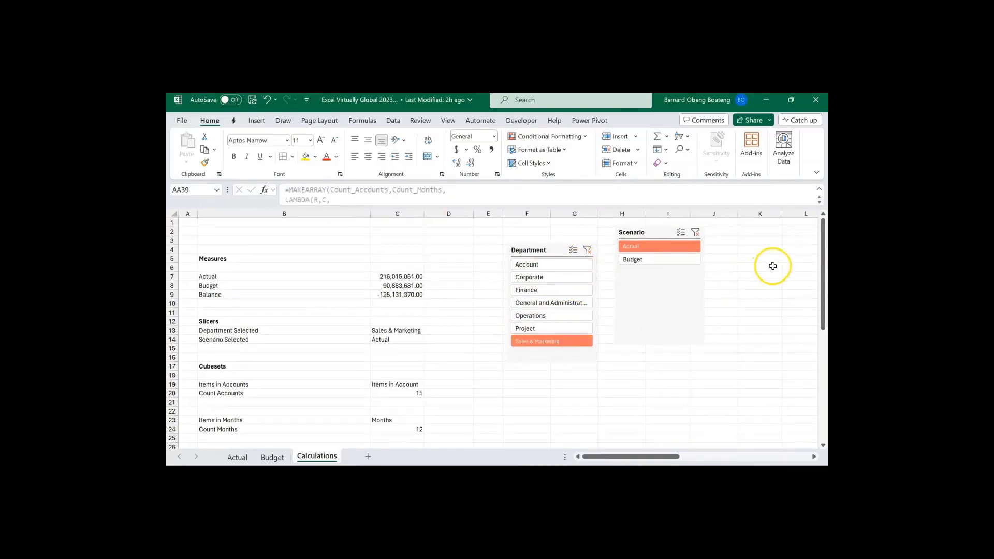
# - Cap the doughnut chart's ratio in cell S50 at 1 with the formula =MIN(1,R50/R51)
pyautogui.moveTo(823, 276); pyautogui.dragTo(824, 387)
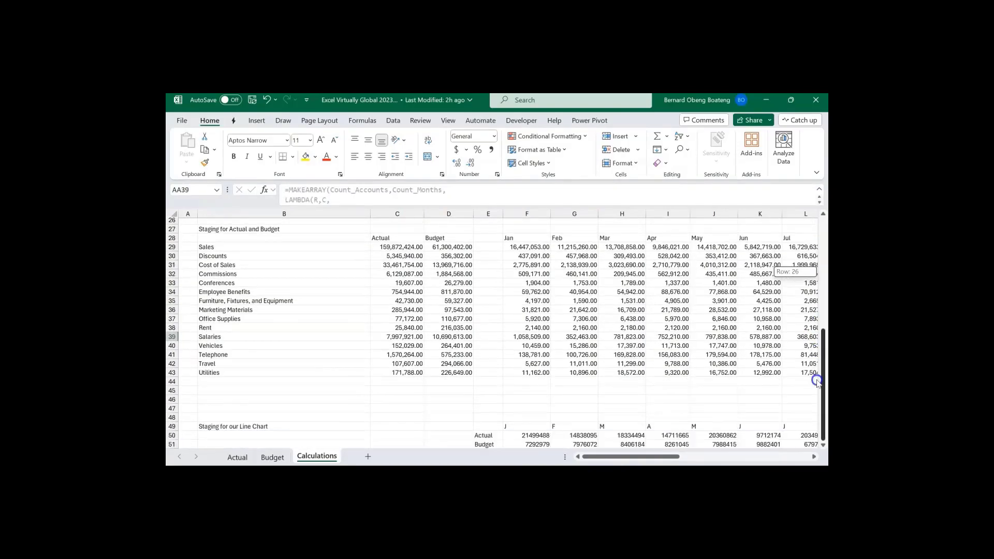
pyautogui.moveTo(680, 459); pyautogui.dragTo(770, 460)
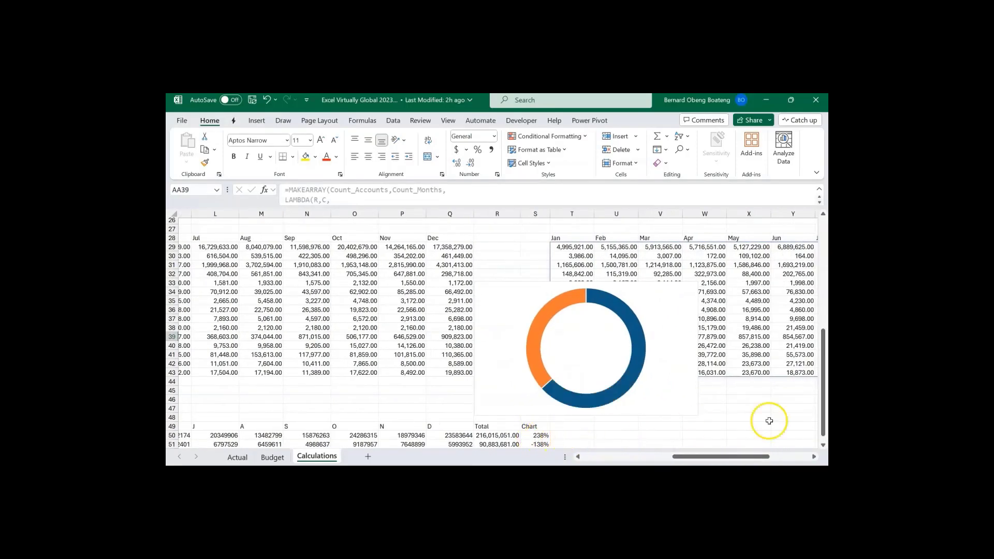
pyautogui.moveTo(823, 410); pyautogui.dragTo(823, 425)
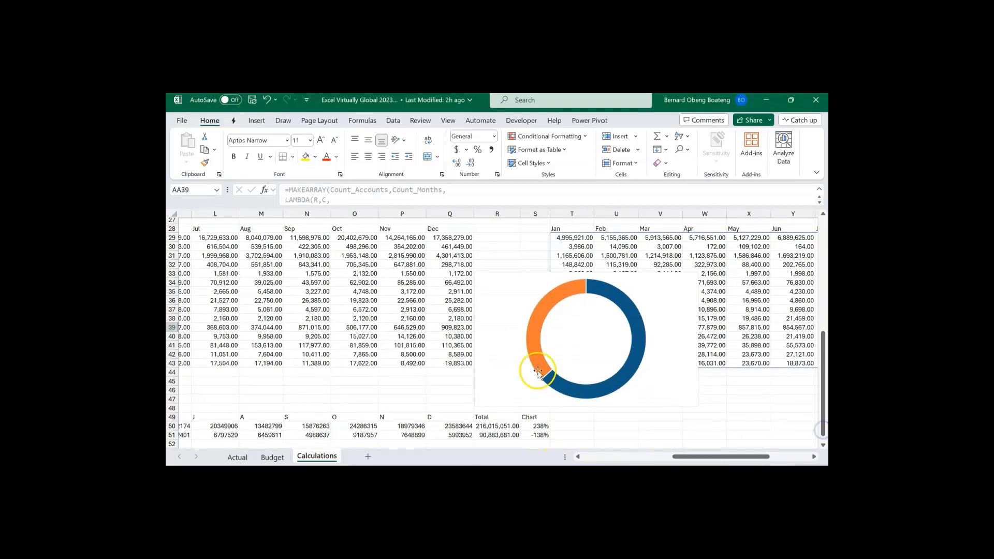
pyautogui.moveTo(553, 396)
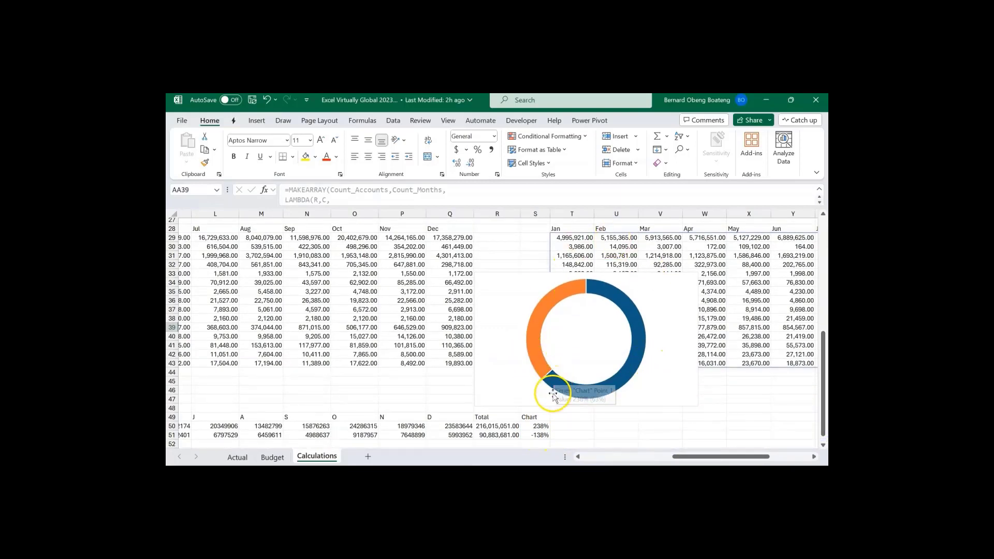
pyautogui.click(534, 426)
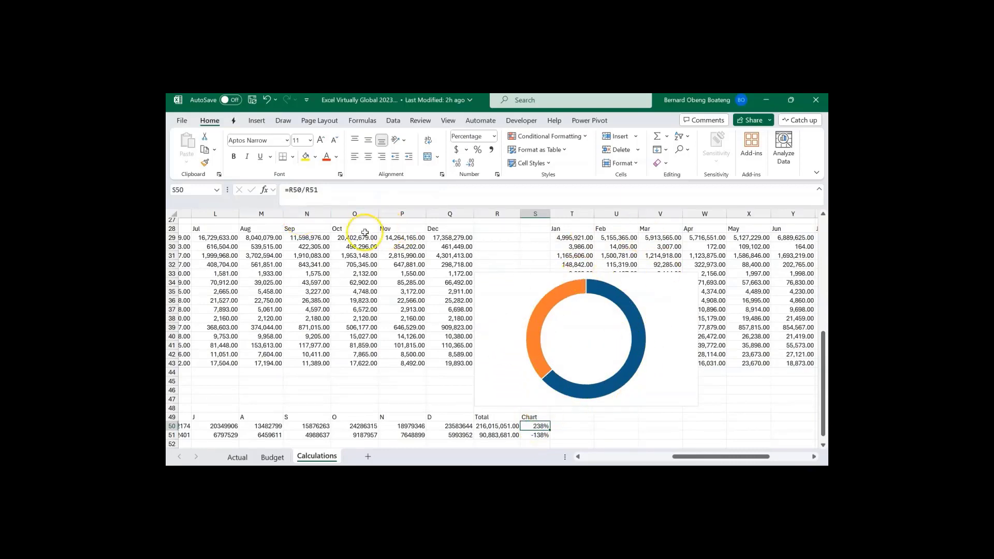
pyautogui.click(288, 191)
pyautogui.write('m')
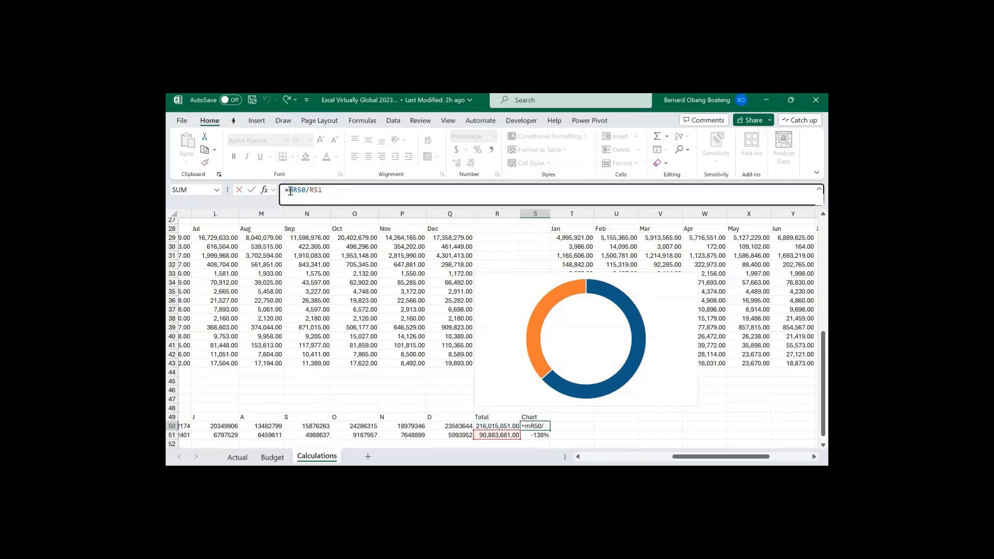
pyautogui.write('in')
pyautogui.press('Tab')
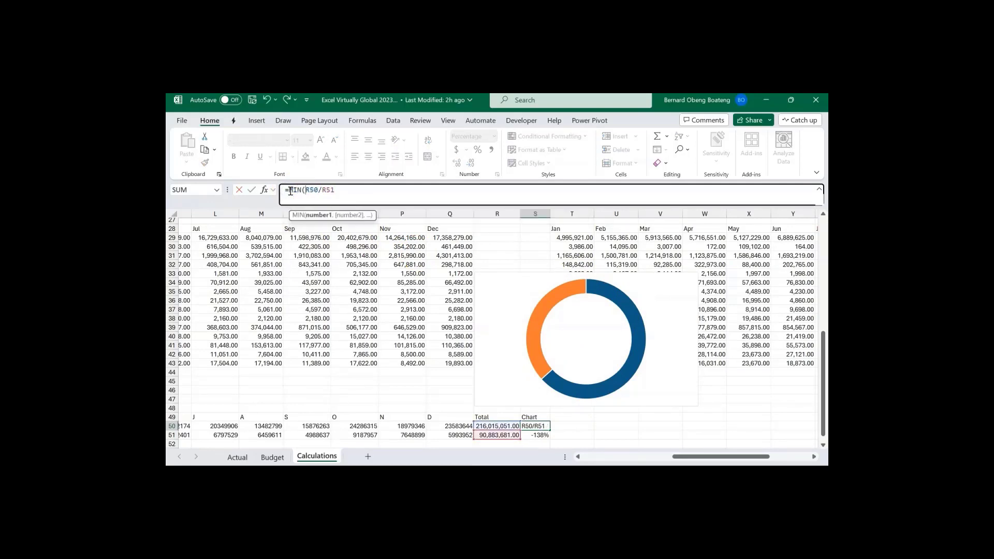
pyautogui.write('1,')
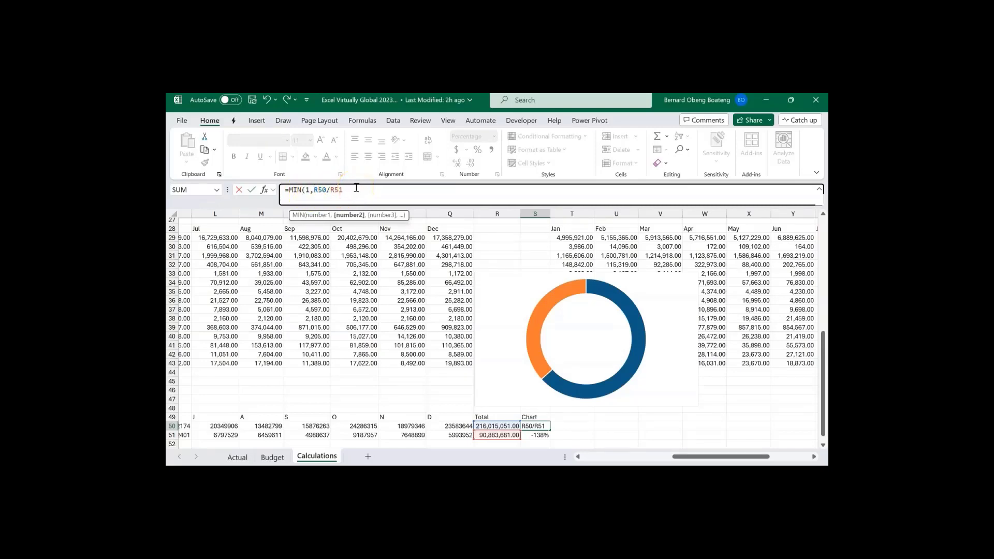
pyautogui.write(')')
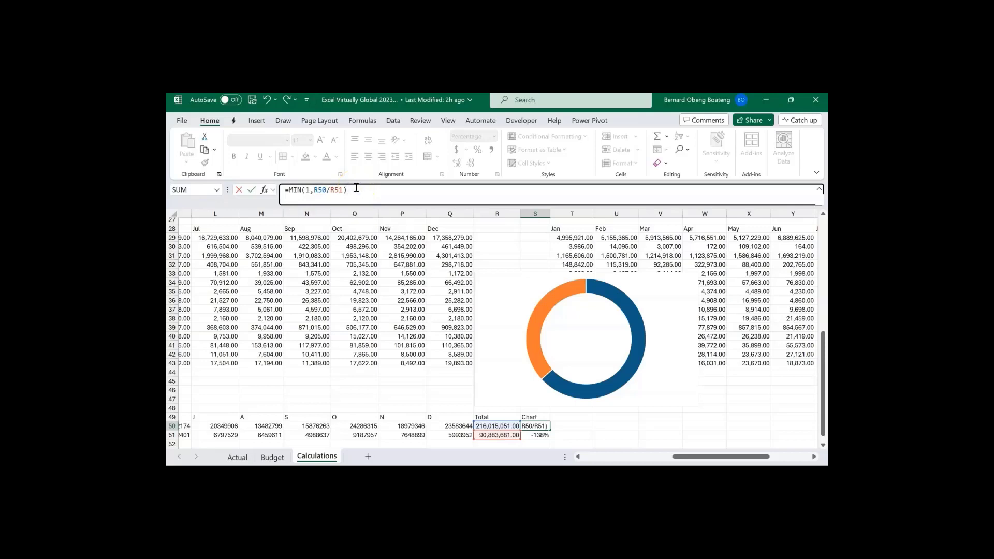
pyautogui.press('Return')
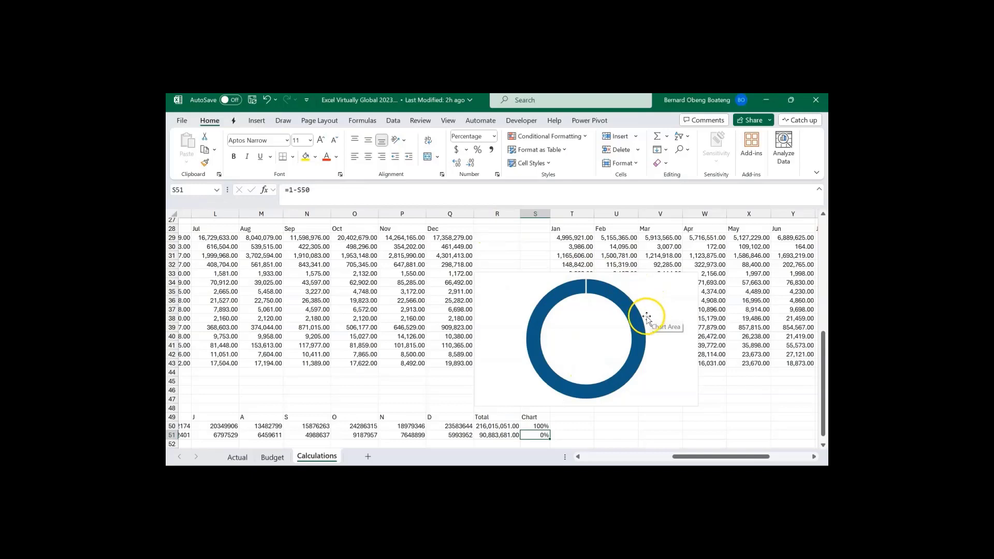
# - Enter the uncapped ratio =R50/R51 in cell T50 and format it as a percentage
pyautogui.click(580, 425)
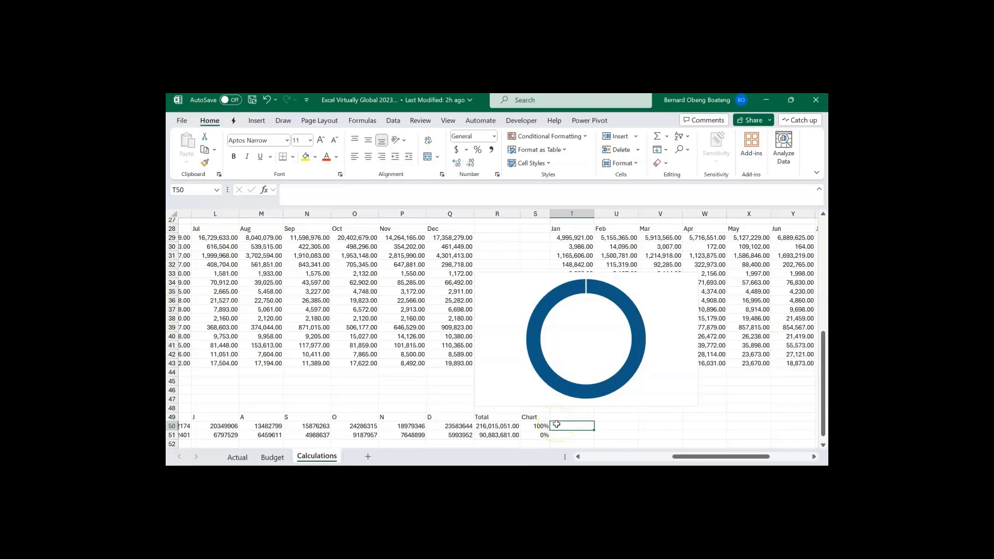
pyautogui.write('=')
pyautogui.press('Left')
pyautogui.press('Left')
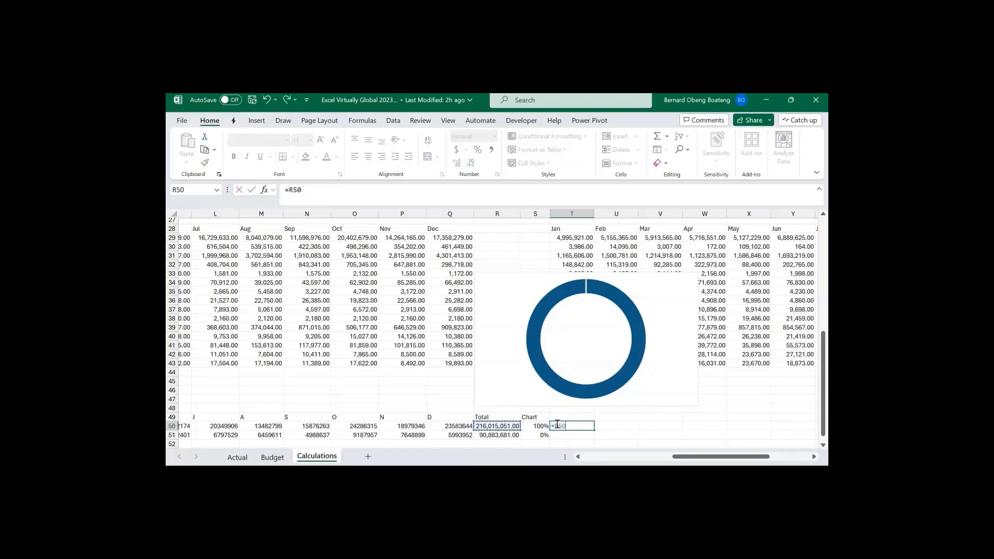
pyautogui.press('Down')
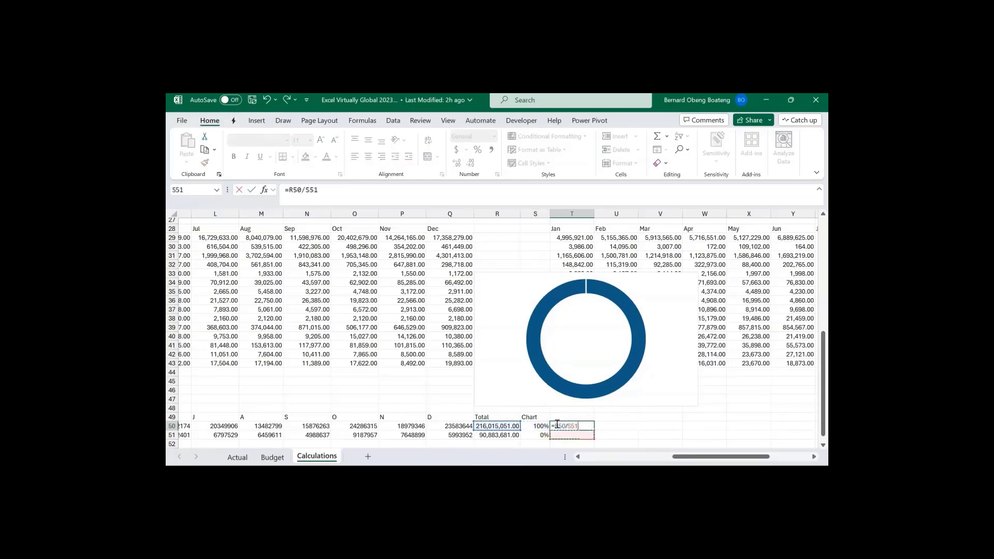
pyautogui.press('Left')
pyautogui.press('Return')
pyautogui.press('Up')
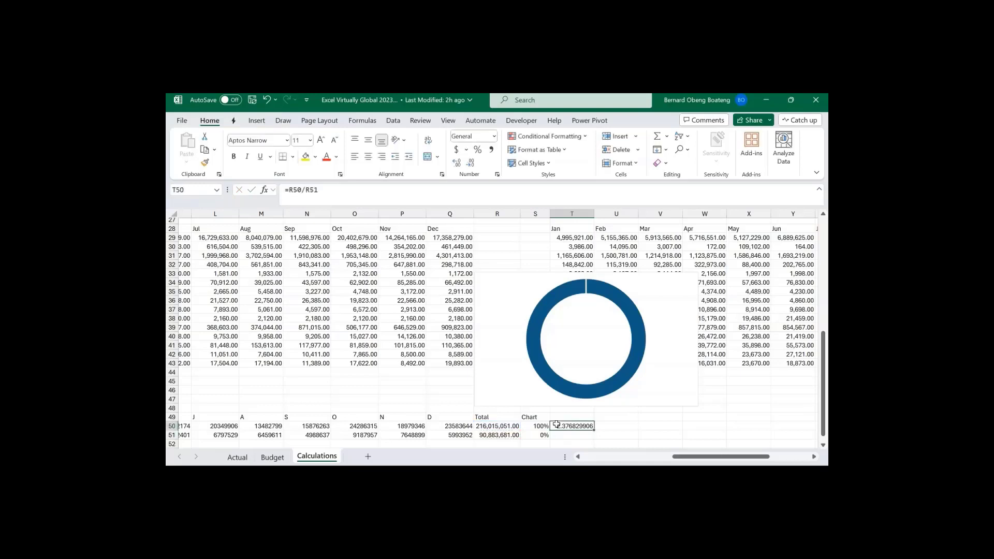
# - Enter the heading Label in cell T49 above the uncapped percentage
pyautogui.click(571, 418)
pyautogui.write('L')
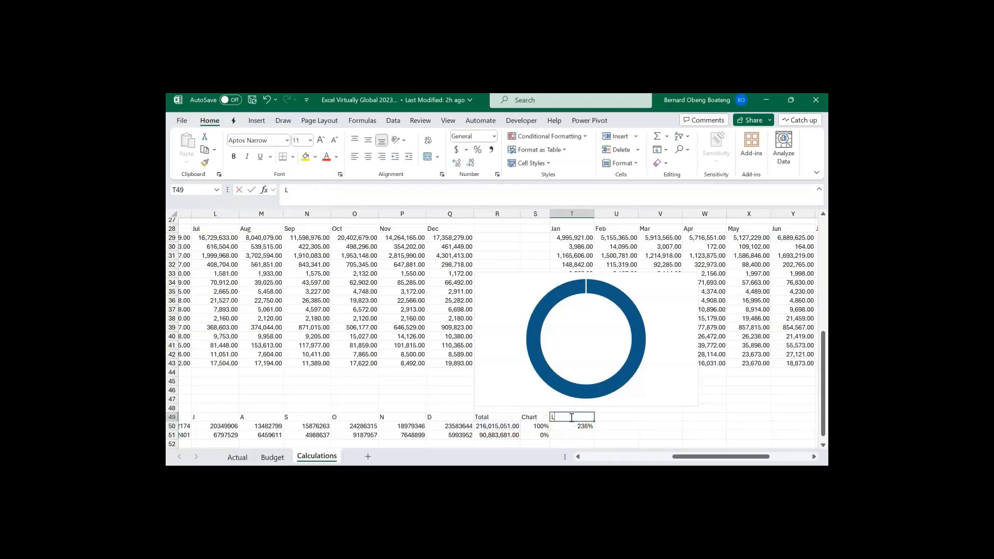
pyautogui.write('abel')
pyautogui.press('Return')
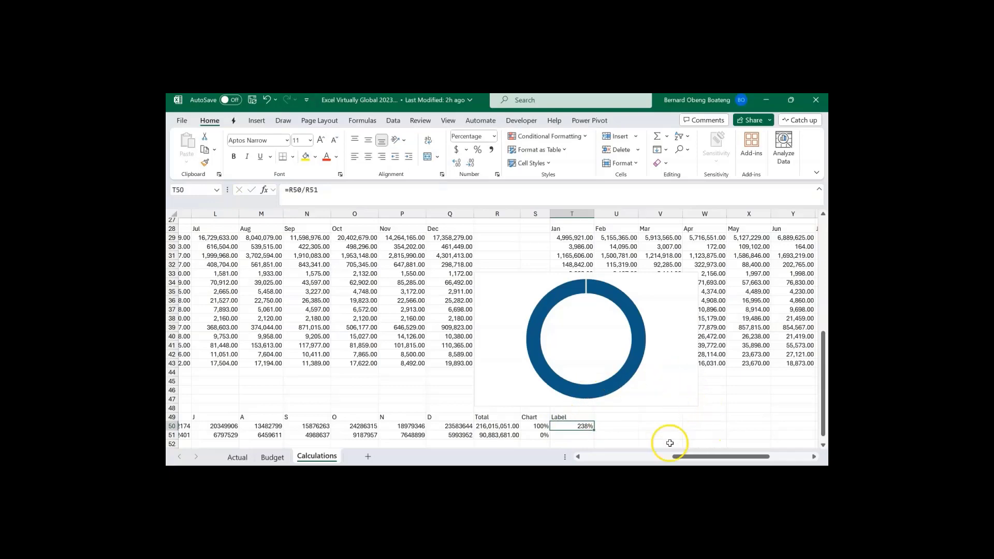
# - Move the doughnut chart over the Aug to Nov columns of the Actual staging table and make it slightly smaller
pyautogui.hscroll(-4, 670, 444)
pyautogui.click(647, 318)
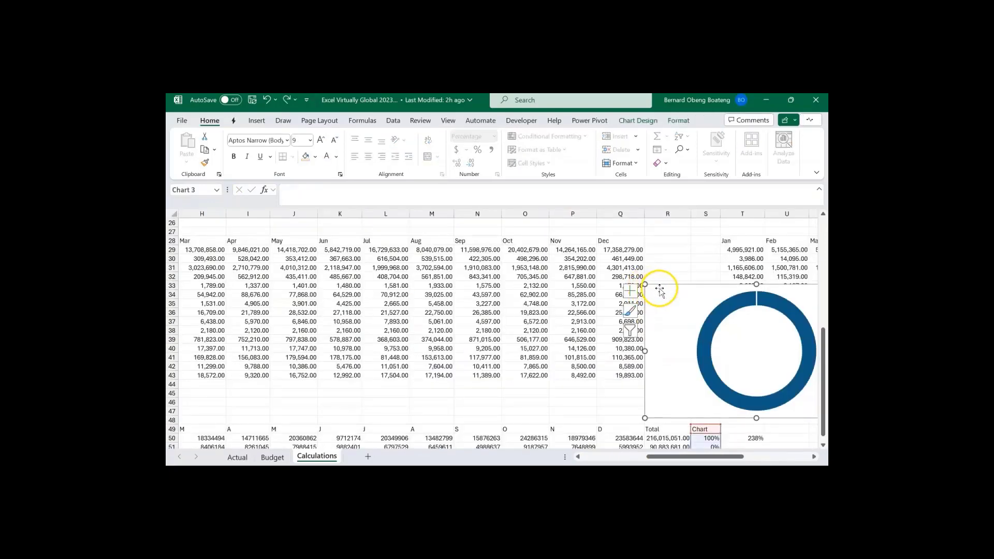
pyautogui.moveTo(660, 286); pyautogui.dragTo(393, 253)
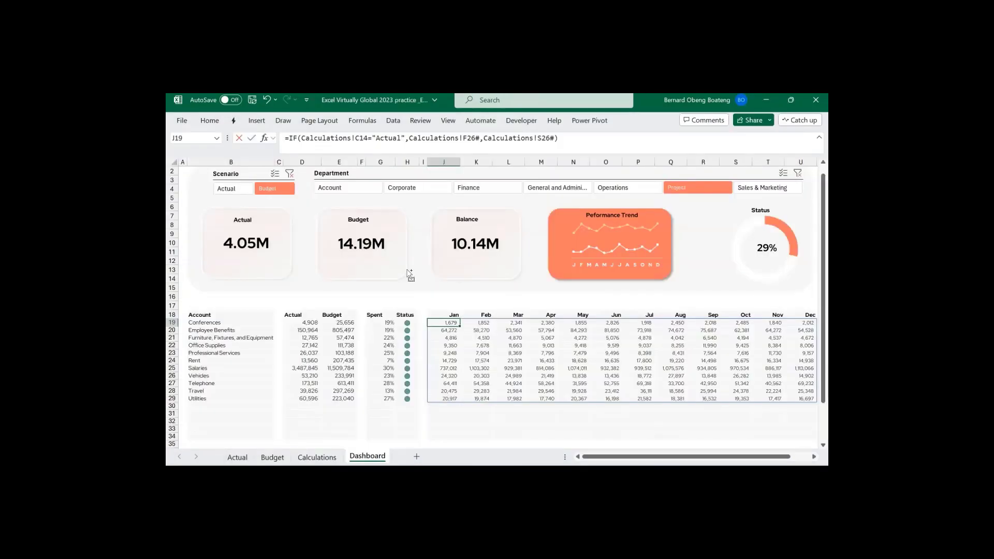
pyautogui.click(750, 215)
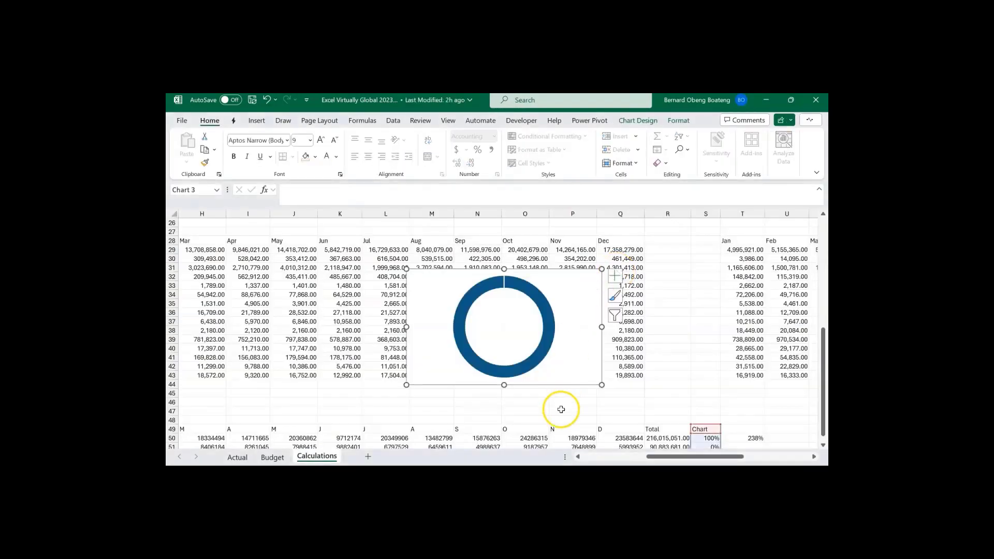
# - Insert a 2-D line chart with markers from the monthly Actual and Budget rows in E49:Q51
pyautogui.click(559, 428)
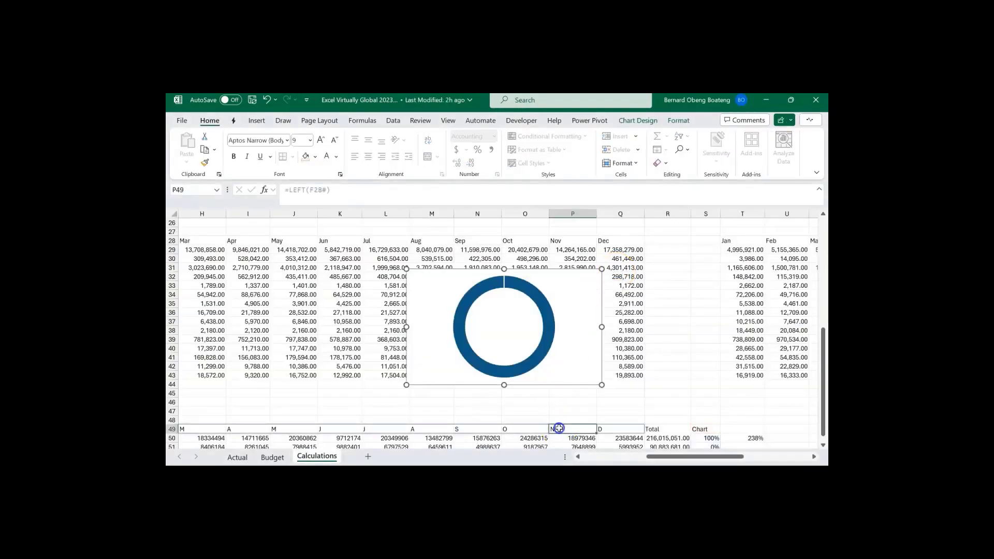
pyautogui.press('Left')
pyautogui.press('Left')
pyautogui.press('Left')
pyautogui.press('Left')
pyautogui.press('Left')
pyautogui.press('Left')
pyautogui.press('Left')
pyautogui.press('Left')
pyautogui.press('Left')
pyautogui.press('Left')
pyautogui.press('Left')
pyautogui.press('Left')
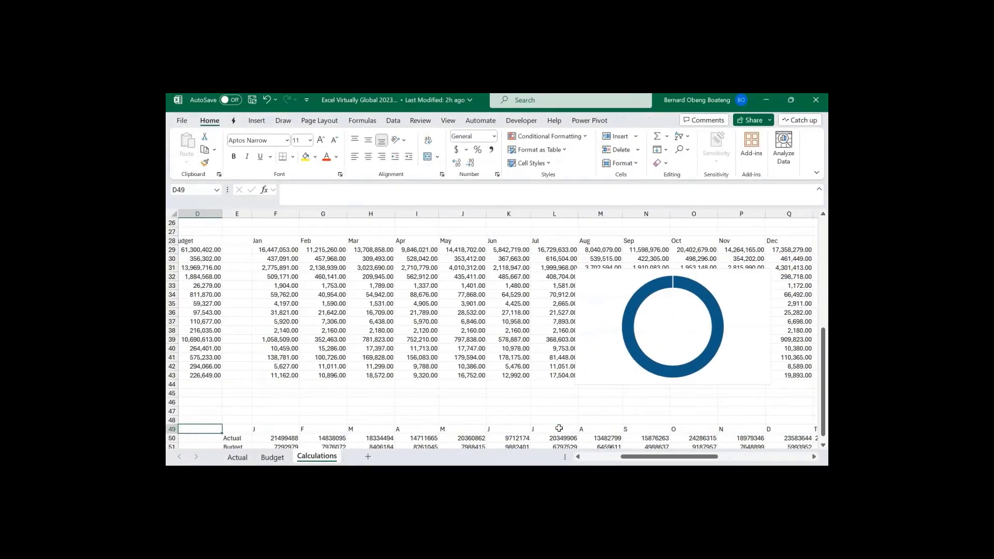
pyautogui.press('Down')
pyautogui.press('Down')
pyautogui.press('Down')
pyautogui.press('Down')
pyautogui.press('Down')
pyautogui.press('Up')
pyautogui.press('Up')
pyautogui.press('Up')
pyautogui.press('Up')
pyautogui.press('Up')
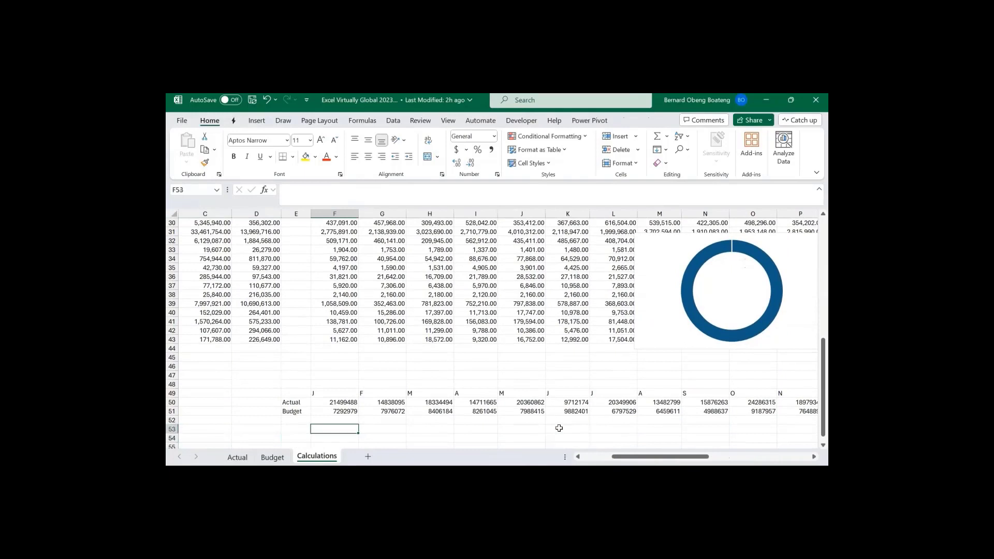
pyautogui.press('Left')
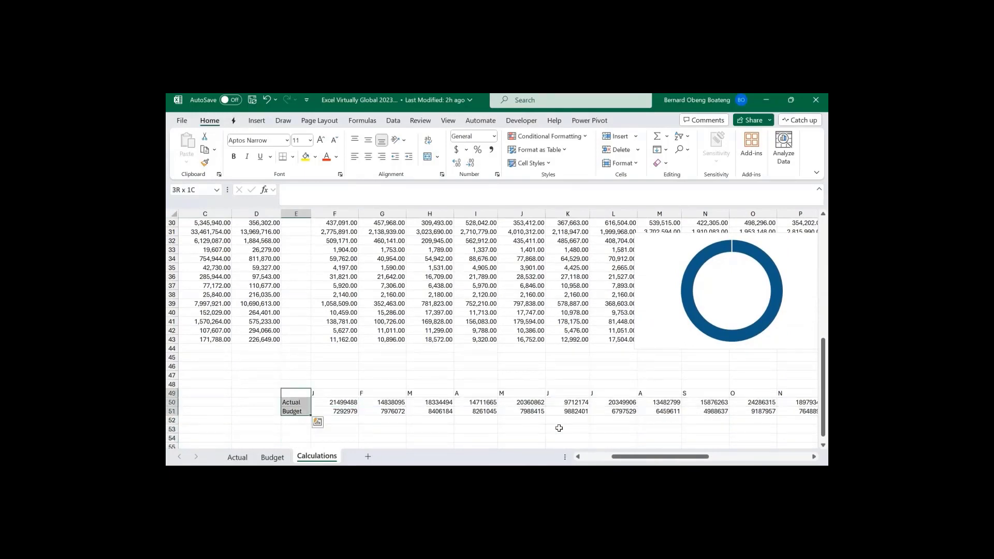
pyautogui.hotkey('shift', 'Right')
pyautogui.hotkey('ctrl', 'shift', 'Right')
pyautogui.click(267, 123)
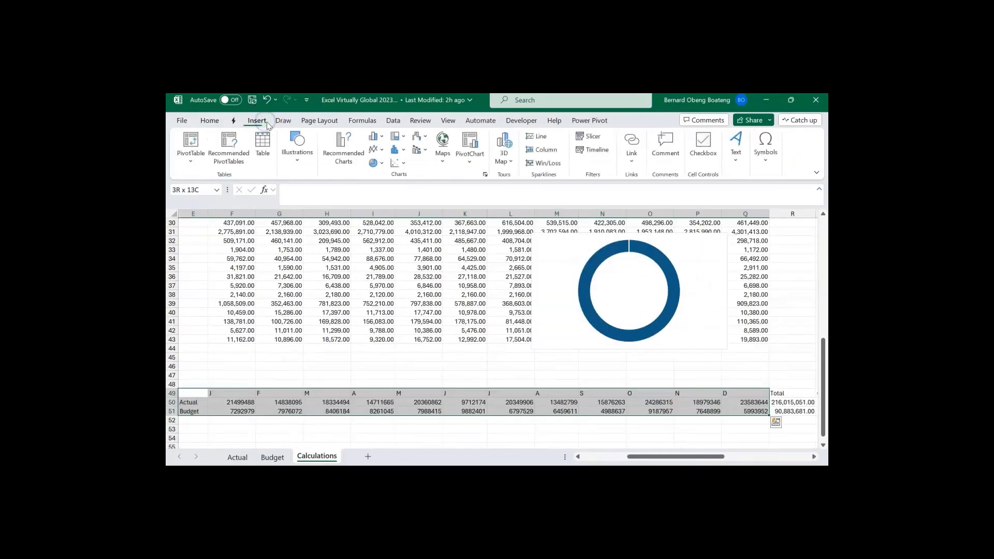
pyautogui.click(380, 152)
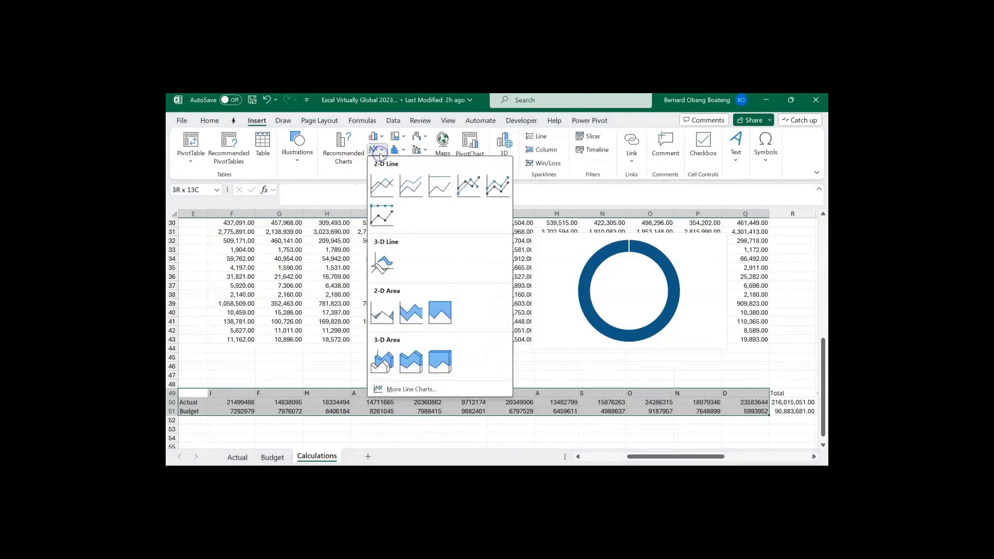
pyautogui.click(468, 187)
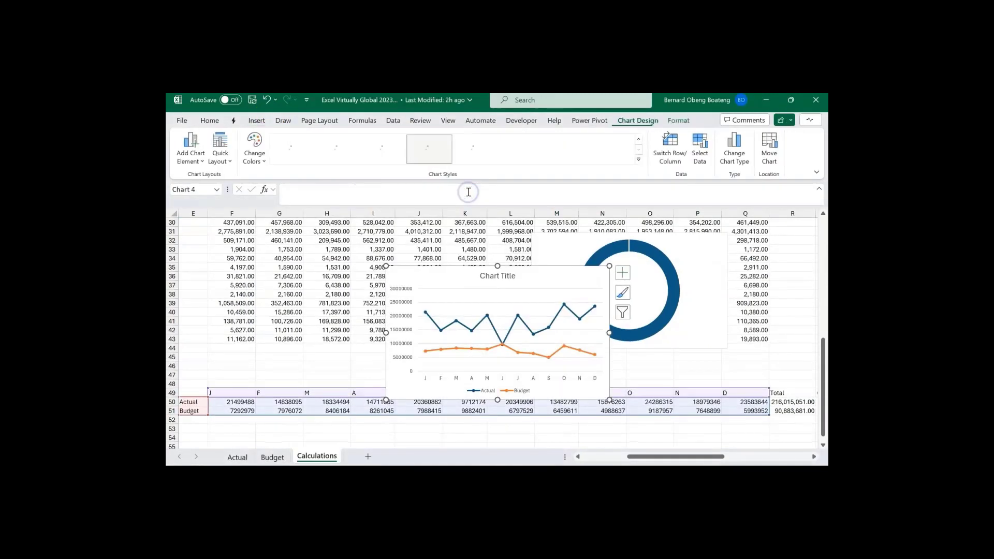
# - Remove the title, vertical axis, gridlines and legend from the new line chart
pyautogui.click(498, 279)
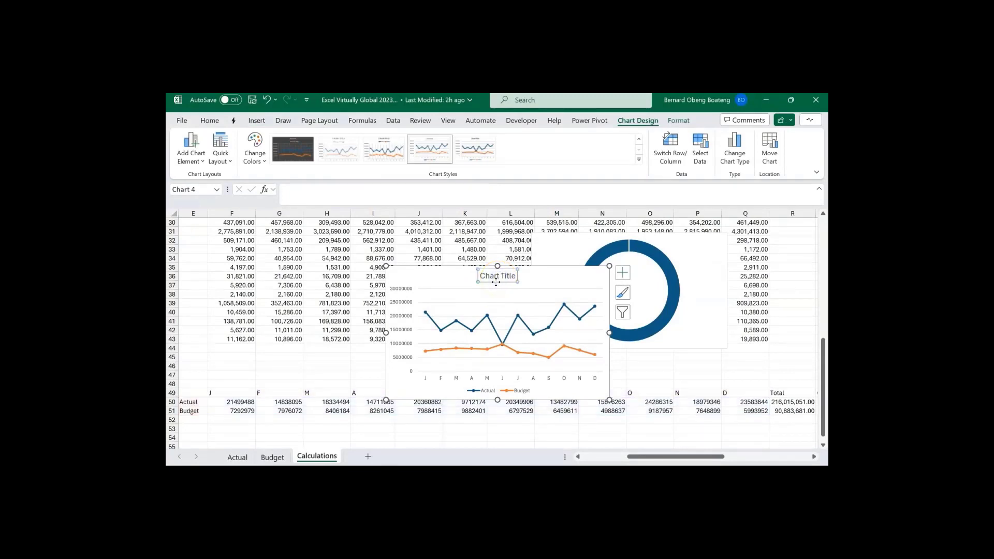
pyautogui.press('Delete')
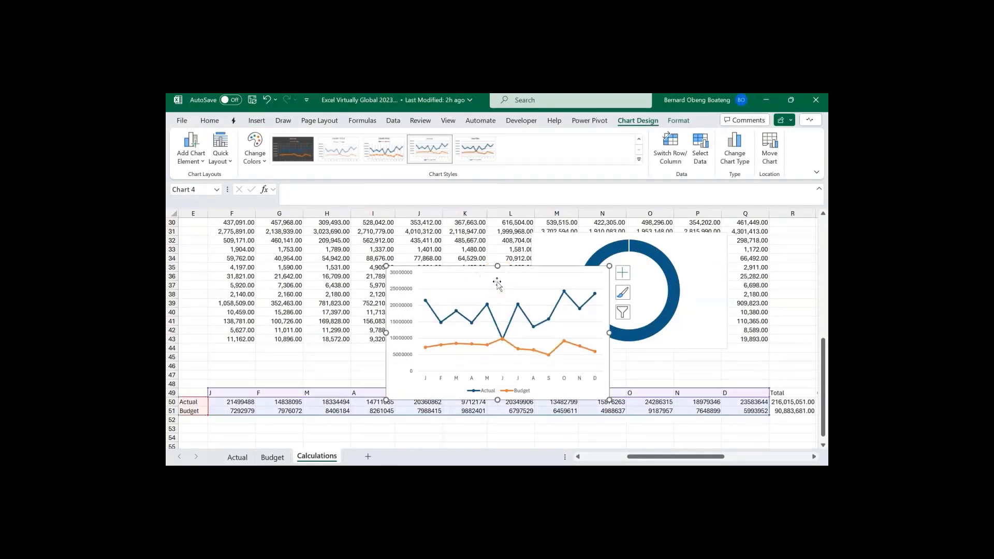
pyautogui.click(407, 306)
pyautogui.press('Delete')
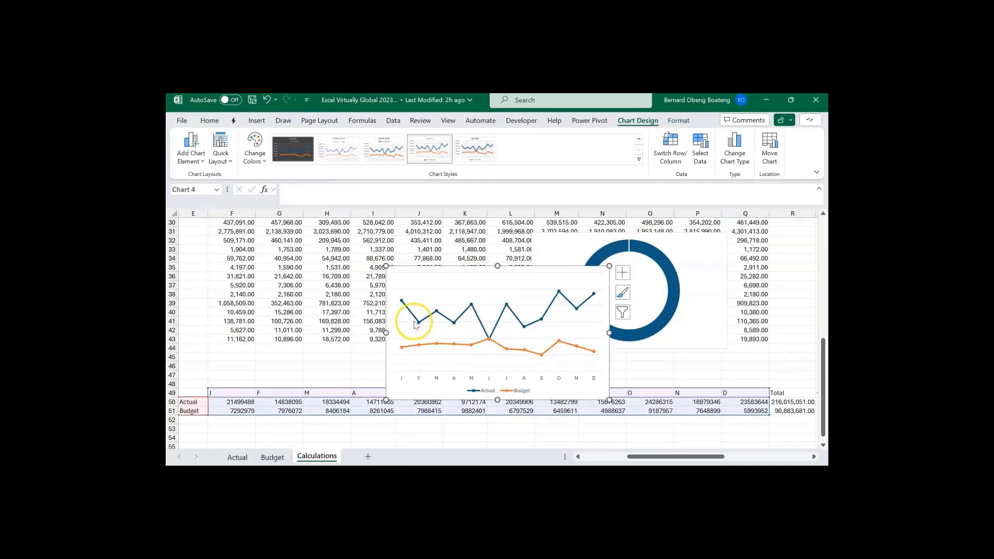
pyautogui.click(469, 357)
pyautogui.press('Delete')
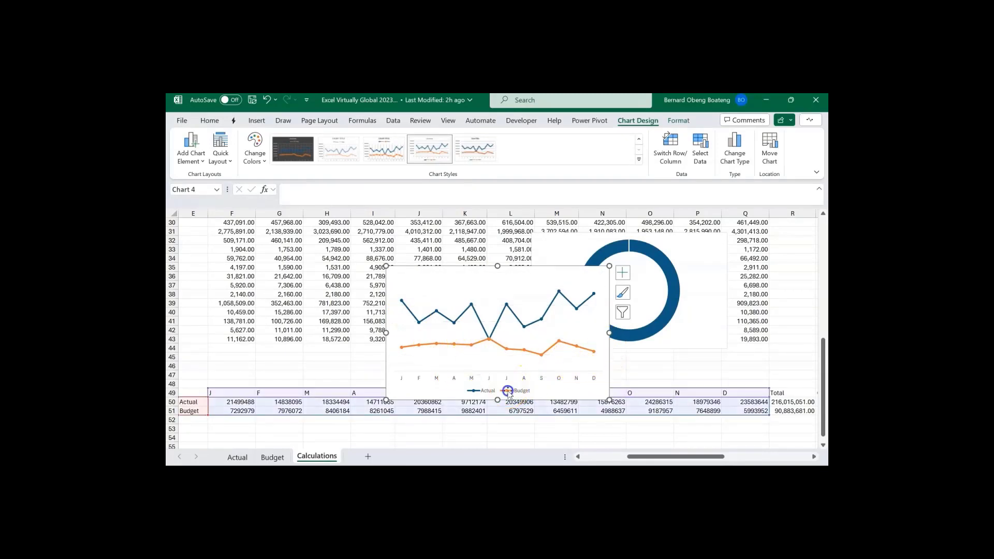
pyautogui.click(492, 388)
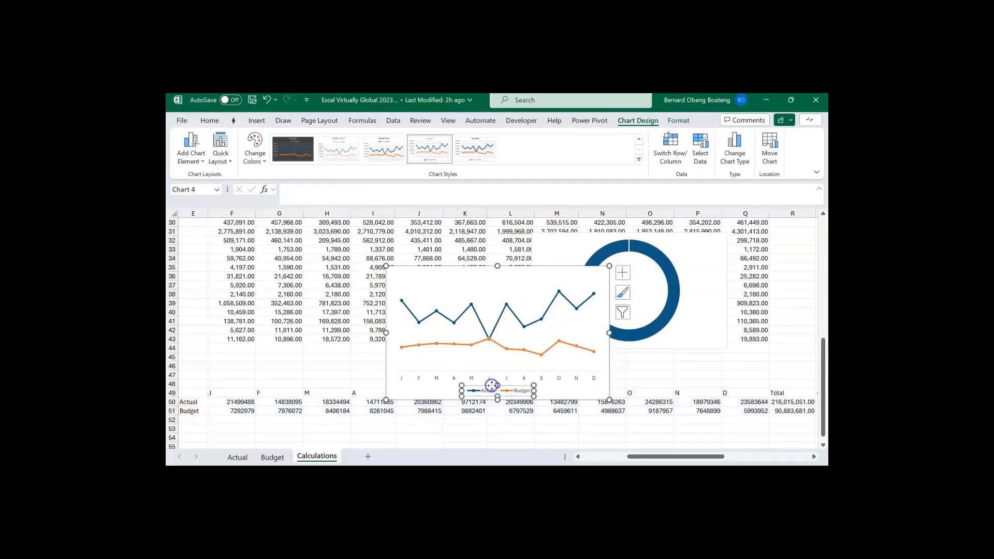
pyautogui.press('Delete')
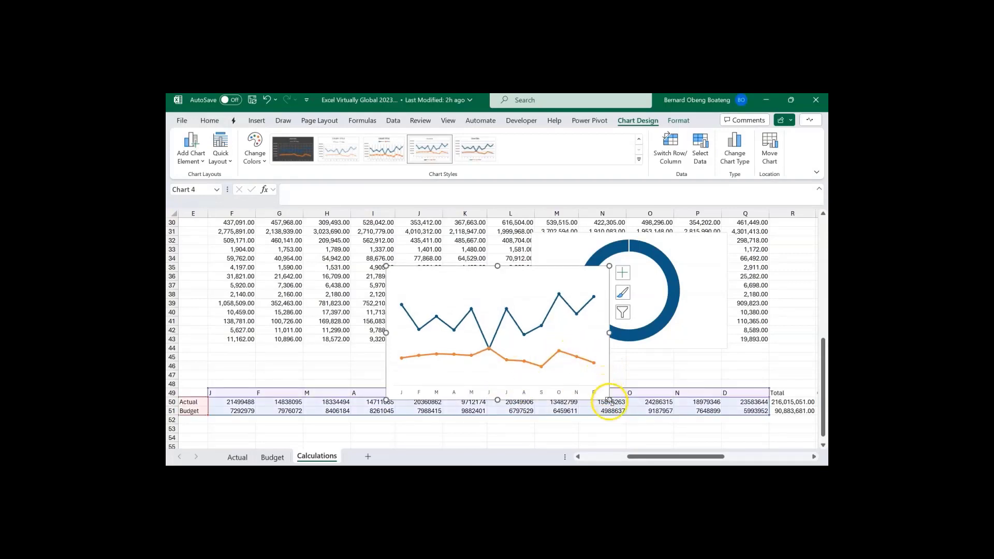
# - Shrink the line chart and move it over the Apr to Jul columns beside the doughnut chart
pyautogui.moveTo(611, 402); pyautogui.dragTo(541, 354)
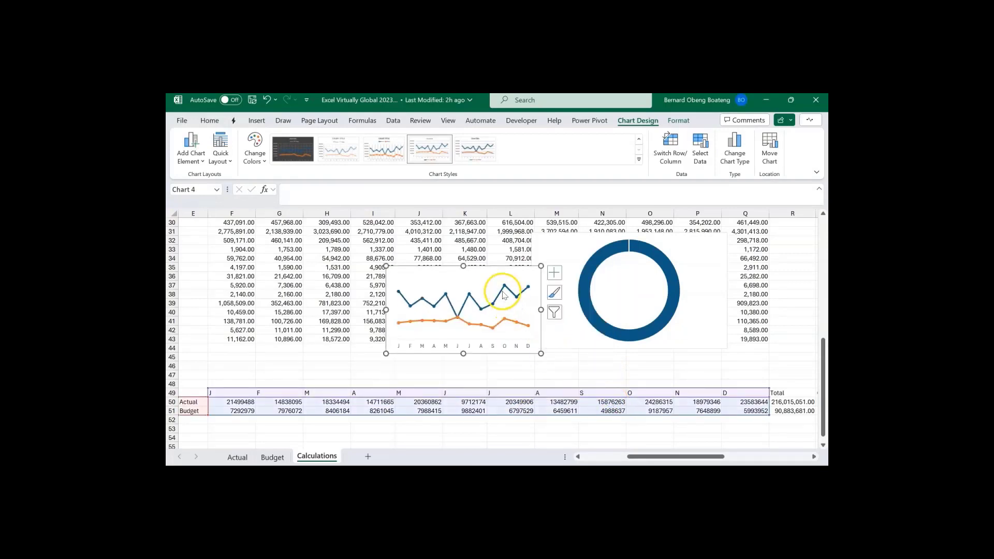
pyautogui.moveTo(497, 272); pyautogui.dragTo(471, 242)
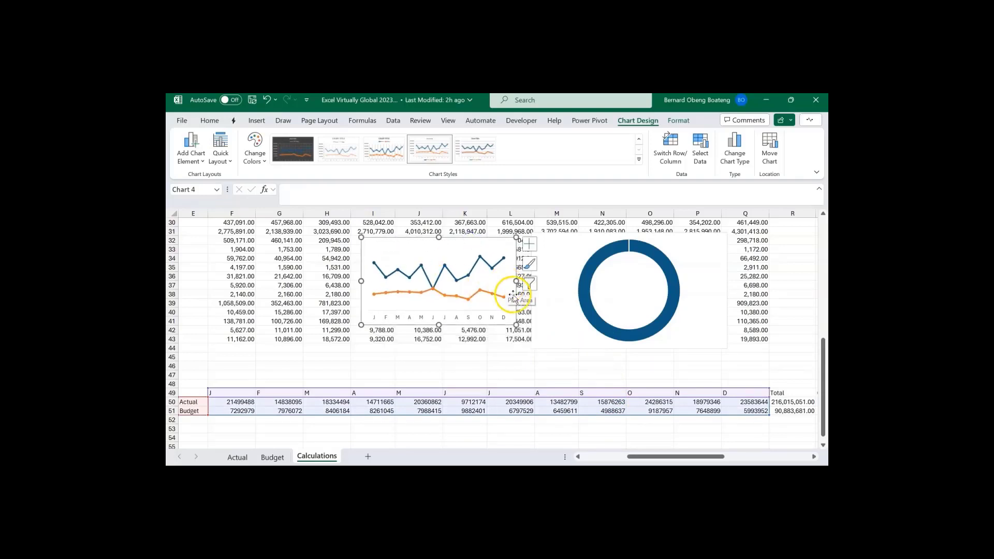
pyautogui.click(539, 342)
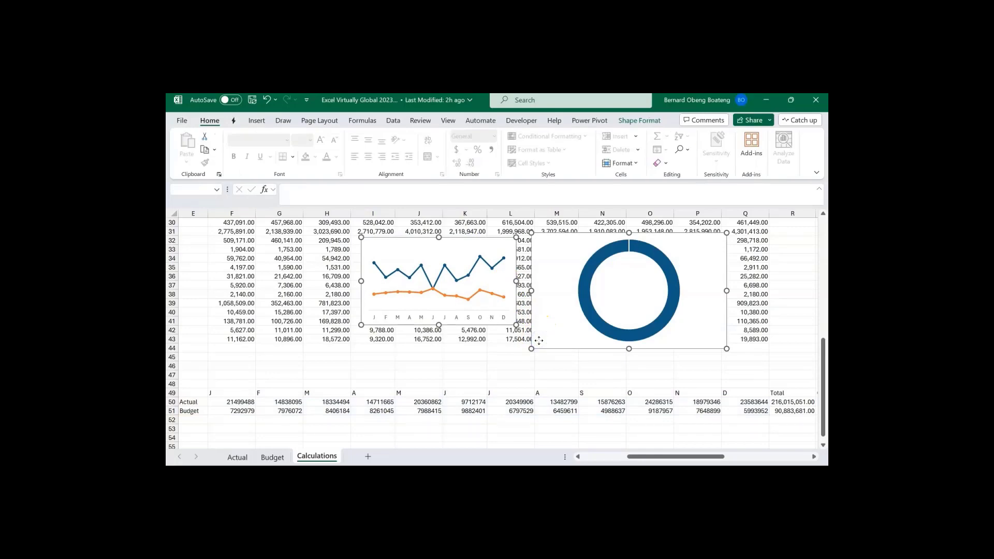
# - Unhide the Dashboard sheet
pyautogui.moveTo(823, 342)
pyautogui.mouseDown()
pyautogui.moveTo(821, 223)
pyautogui.moveTo(827, 325)
pyautogui.mouseUp()
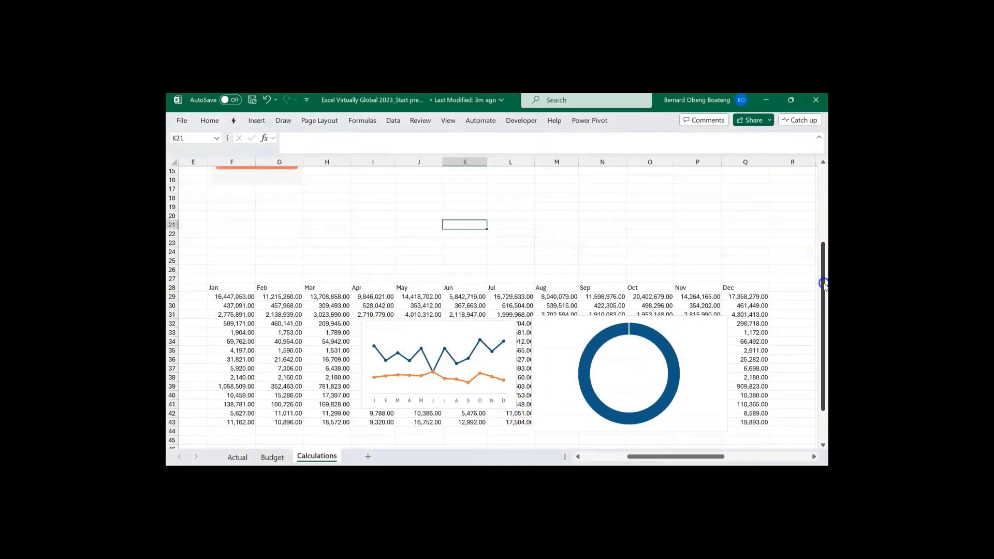
pyautogui.moveTo(824, 284)
pyautogui.mouseDown()
pyautogui.moveTo(823, 330)
pyautogui.moveTo(823, 303)
pyautogui.mouseUp()
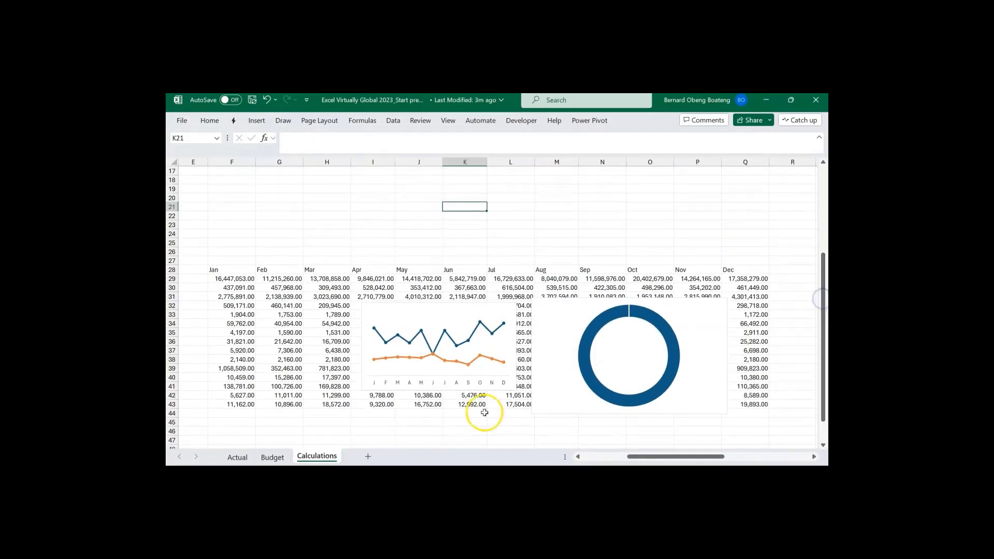
pyautogui.rightClick(333, 459)
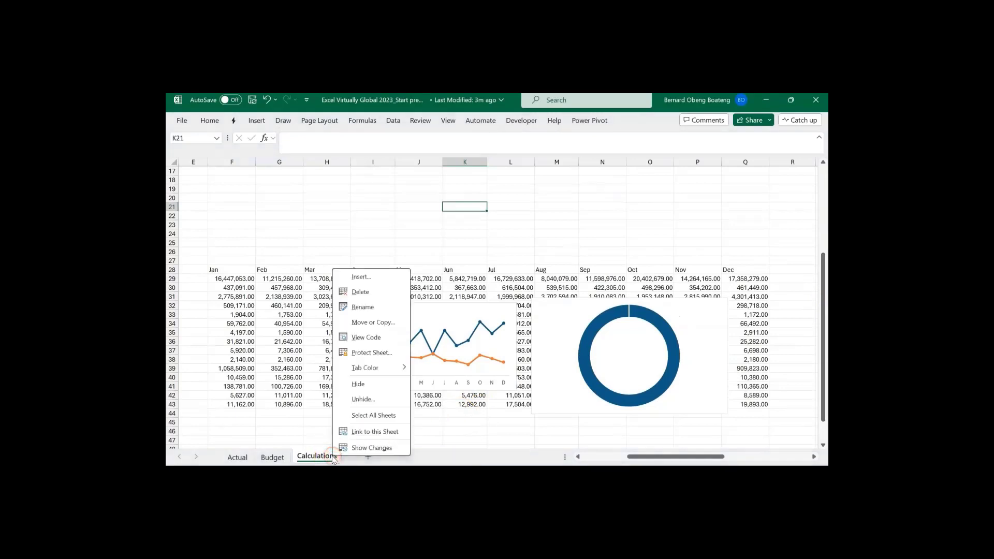
pyautogui.click(382, 401)
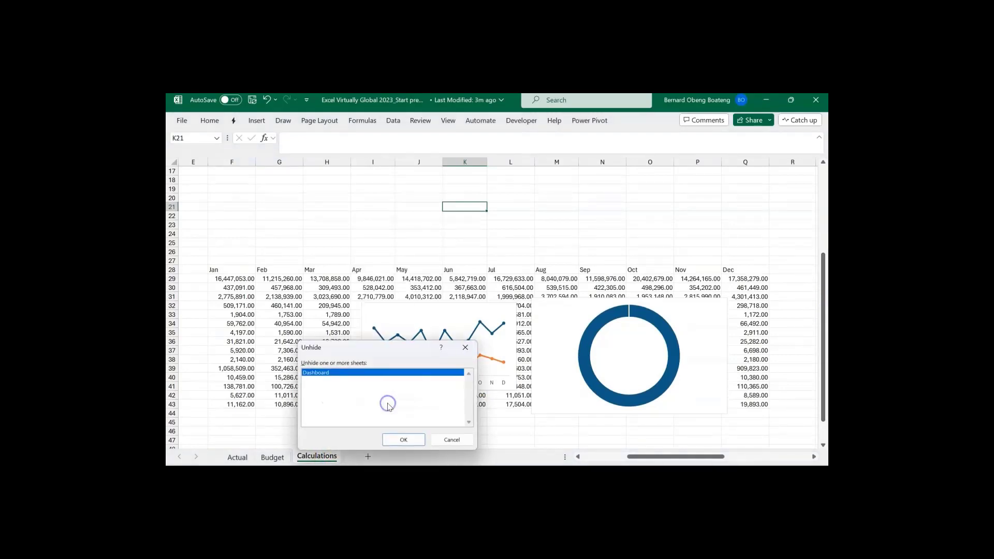
pyautogui.click(391, 438)
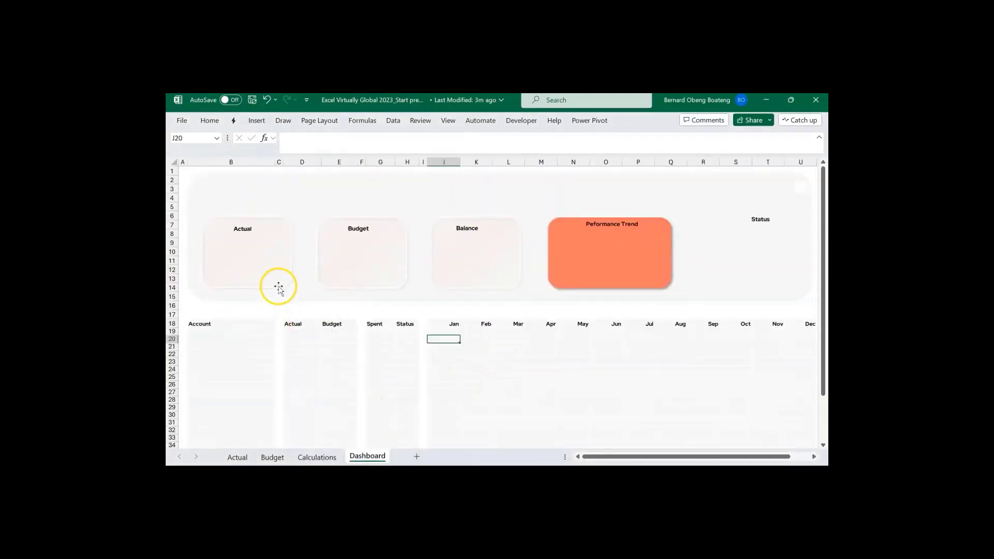
pyautogui.click(350, 278)
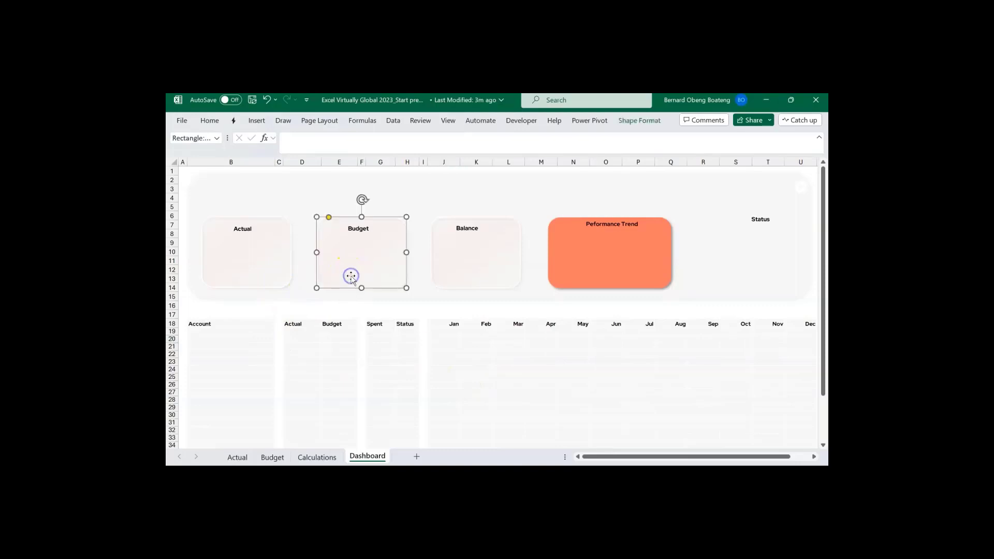
pyautogui.click(436, 267)
pyautogui.click(560, 256)
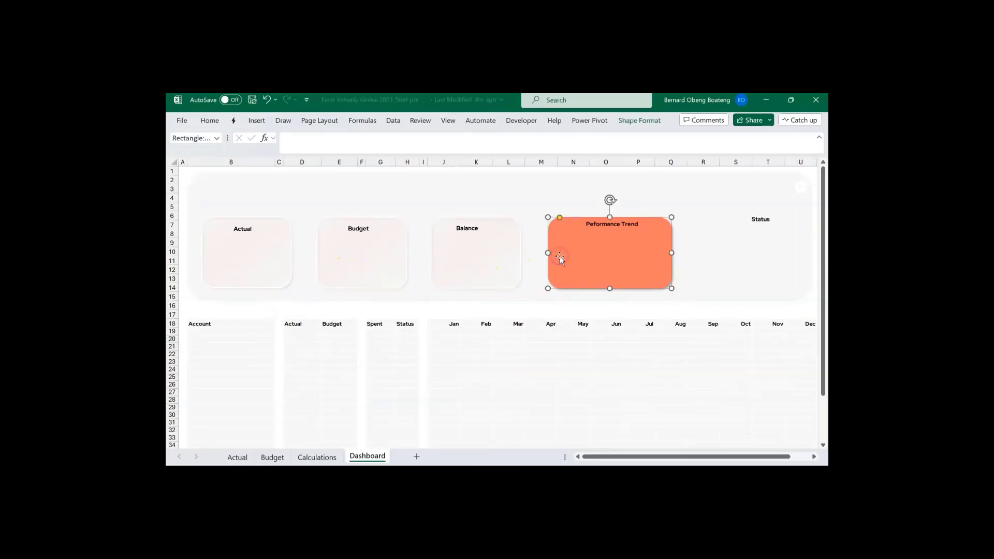
pyautogui.click(452, 338)
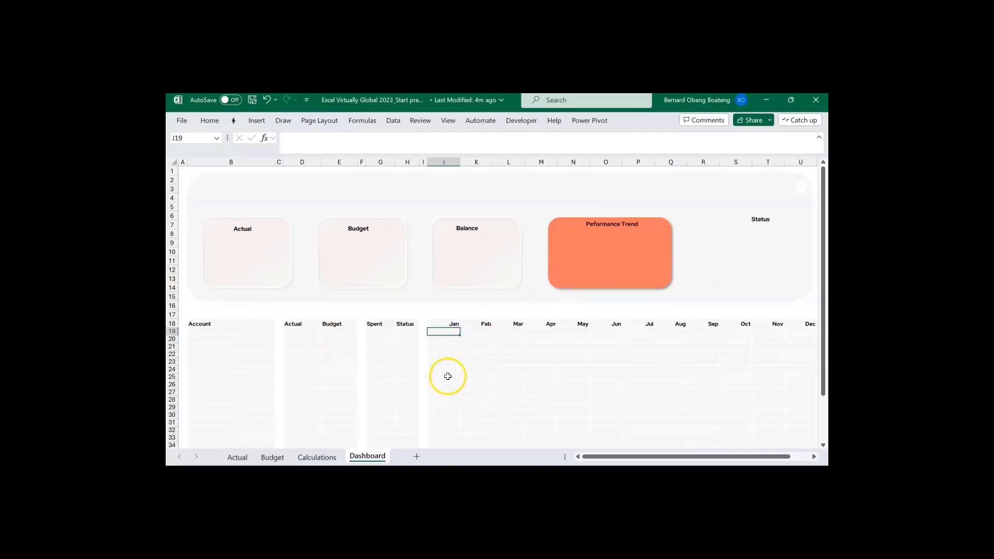
# - Cut the line and doughnut charts from the Calculations sheet and paste them onto the Dashboard sheet
pyautogui.click(333, 457)
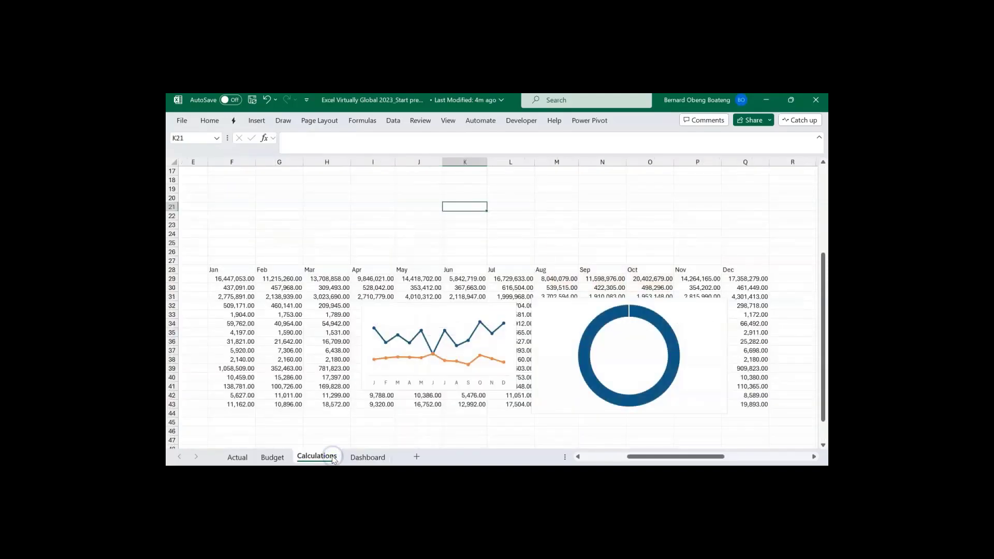
pyautogui.click(463, 304)
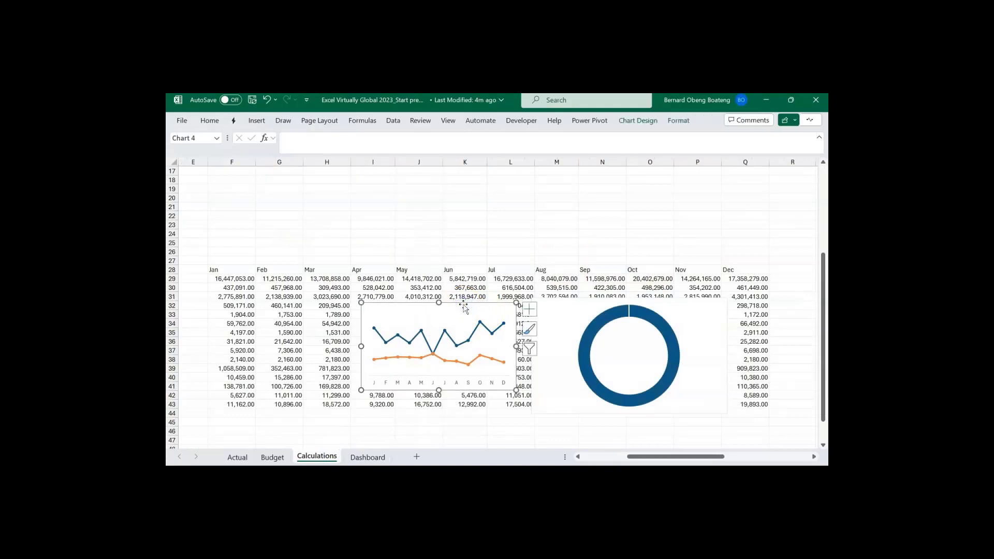
pyautogui.click(559, 302)
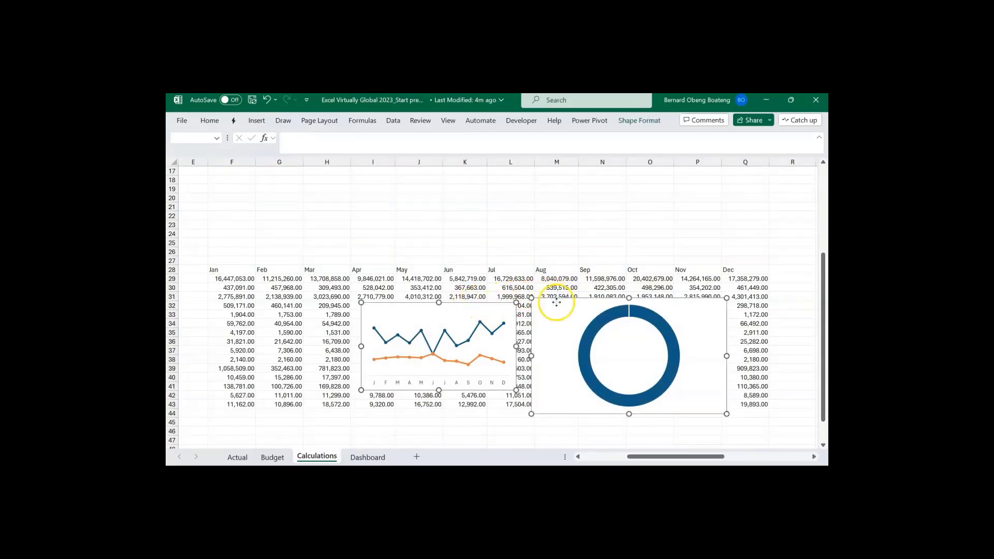
pyautogui.hotkey('ctrl', 'x')
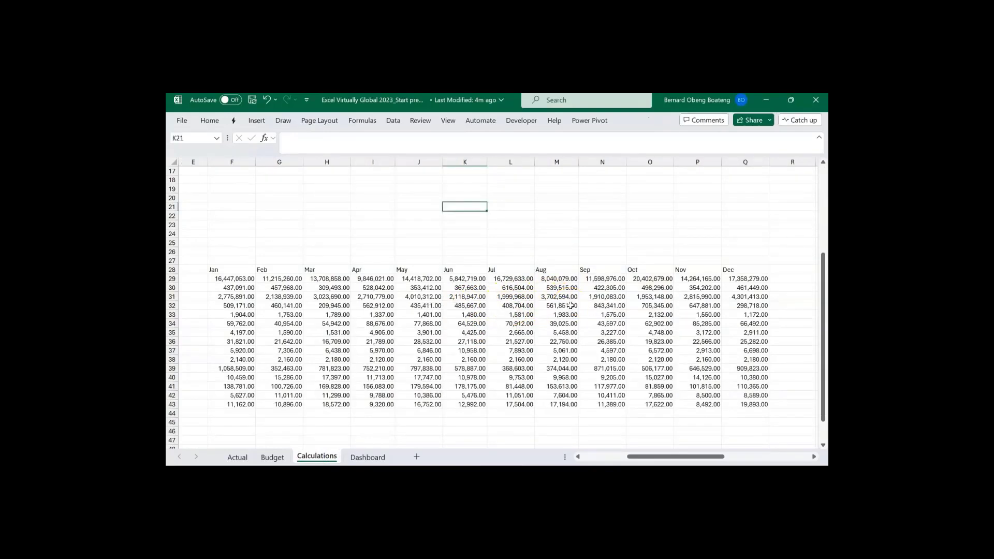
pyautogui.click(369, 457)
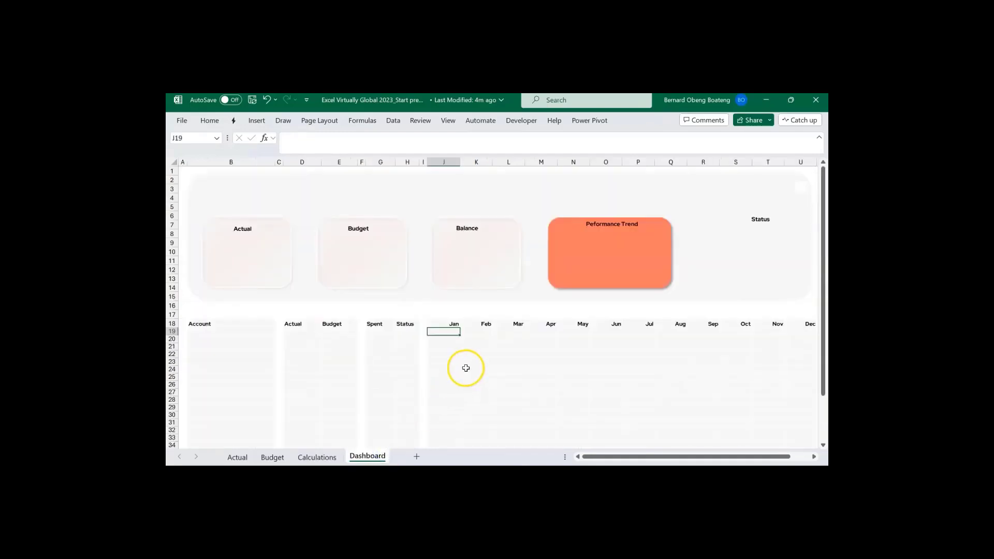
pyautogui.hotkey('ctrl', 'v')
# - Resize the line chart and fit it inside the orange Performance Trend card
pyautogui.click(512, 316)
pyautogui.click(526, 335)
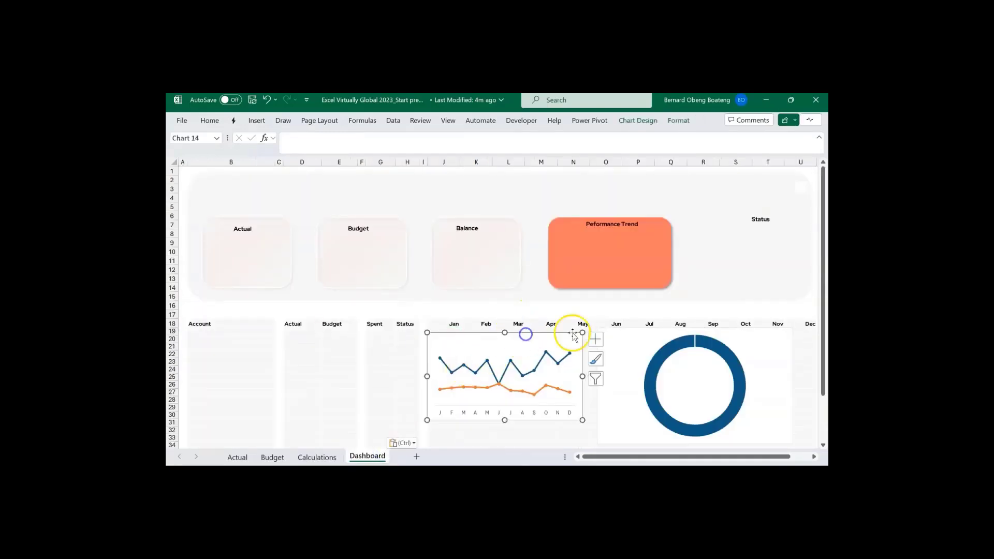
pyautogui.moveTo(582, 333); pyautogui.dragTo(646, 234)
pyautogui.moveTo(658, 303); pyautogui.dragTo(609, 285)
# - Shrink the doughnut chart and place it under the Status heading beside the Performance Trend card
pyautogui.click(617, 330)
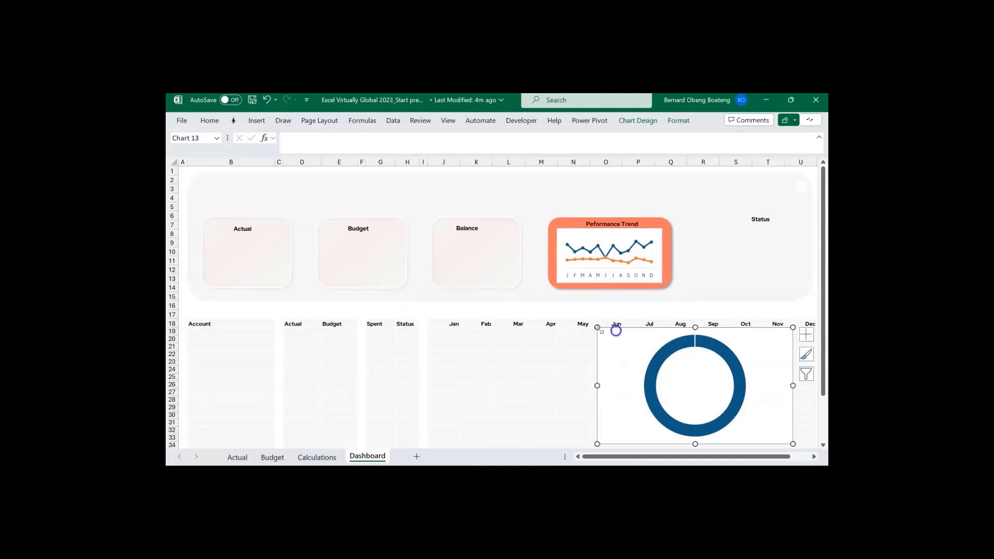
pyautogui.moveTo(598, 327); pyautogui.dragTo(676, 373)
pyautogui.moveTo(705, 372); pyautogui.dragTo(715, 226)
pyautogui.moveTo(685, 298); pyautogui.dragTo(706, 289)
pyautogui.click(444, 362)
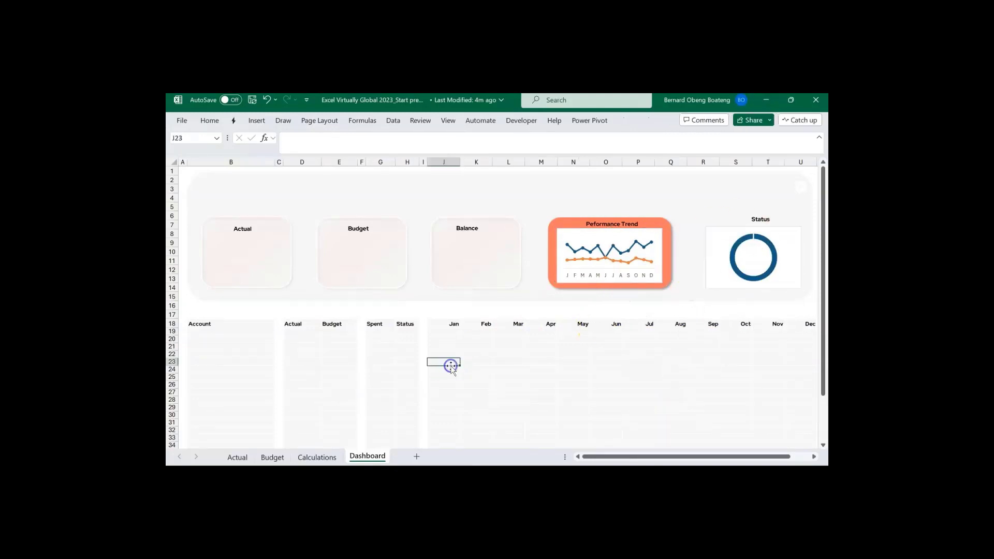
# - Clear the Department slicer's filter on the Calculations sheet
pyautogui.click(317, 457)
pyautogui.scroll(5, 442, 249)
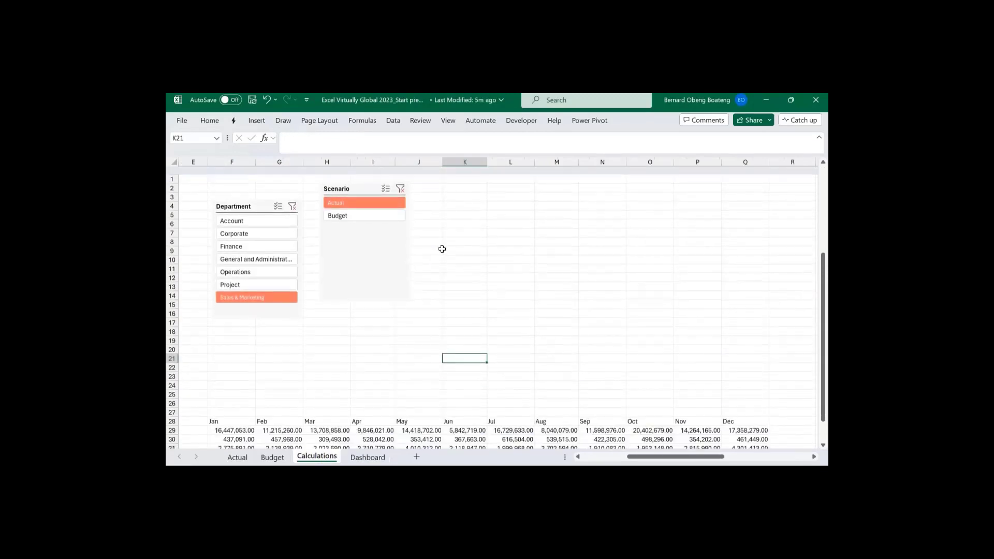
pyautogui.click(365, 239)
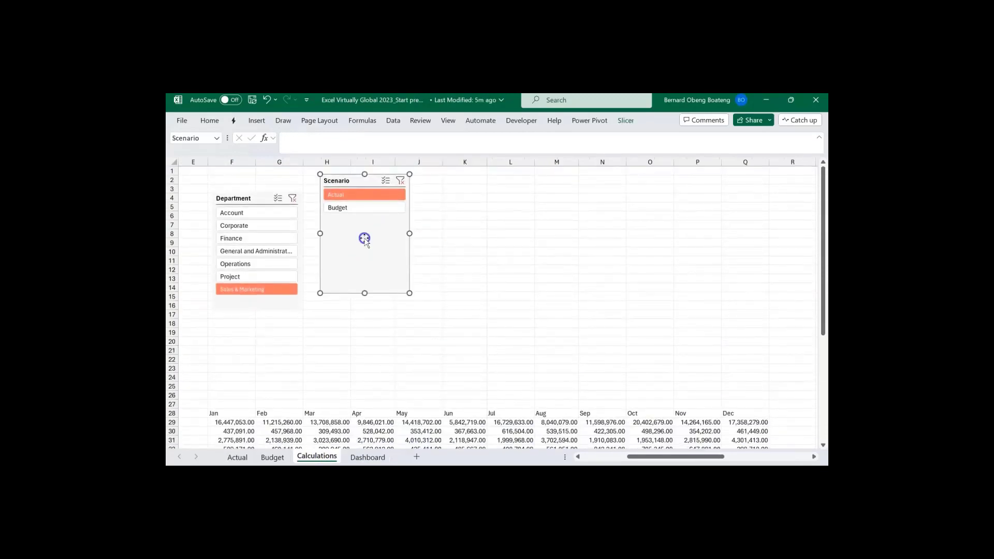
pyautogui.click(292, 198)
# - Cut the Scenario and Department slicers from Calculations, paste them onto the Dashboard sheet and place them side by side above the cards
pyautogui.click(256, 200)
pyautogui.keyDown('ctrl'); pyautogui.click(340, 182); pyautogui.keyUp('ctrl')
pyautogui.hotkey('ctrl', 'x')
pyautogui.click(368, 457)
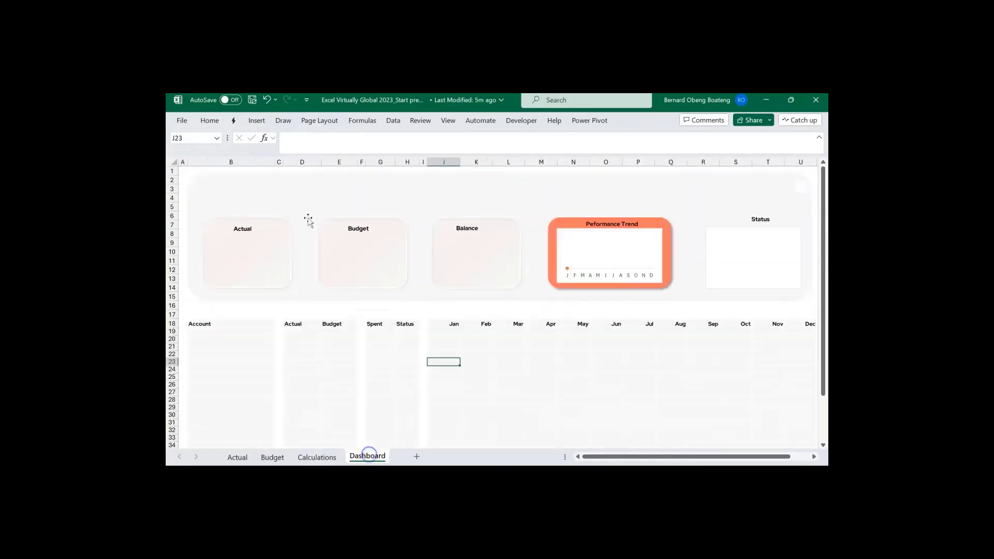
pyautogui.hotkey('ctrl', 'v')
pyautogui.moveTo(560, 330); pyautogui.dragTo(235, 182)
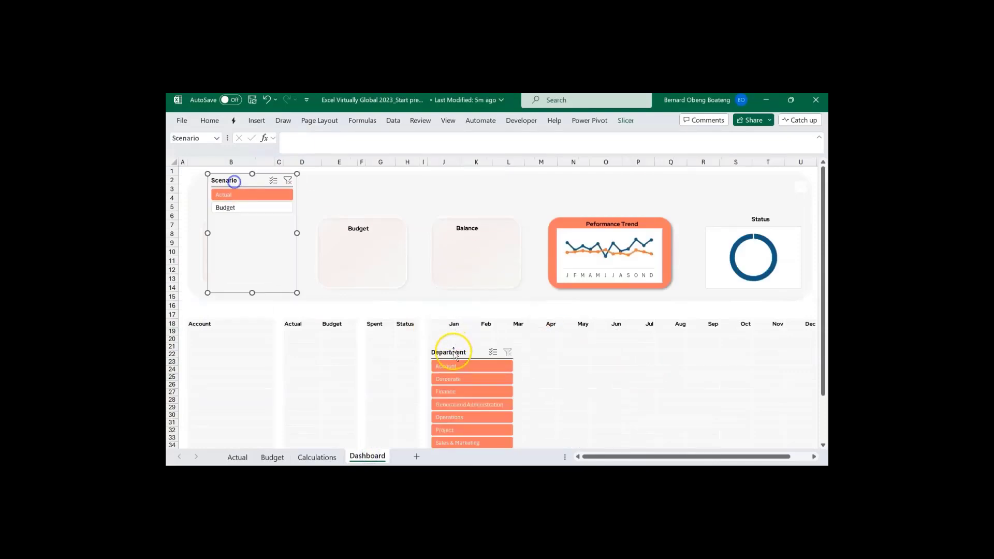
pyautogui.moveTo(456, 354); pyautogui.dragTo(368, 183)
# - Set the Department slicer to 7 columns, then widen and shorten it into a single-row strip above the cards
pyautogui.click(625, 122)
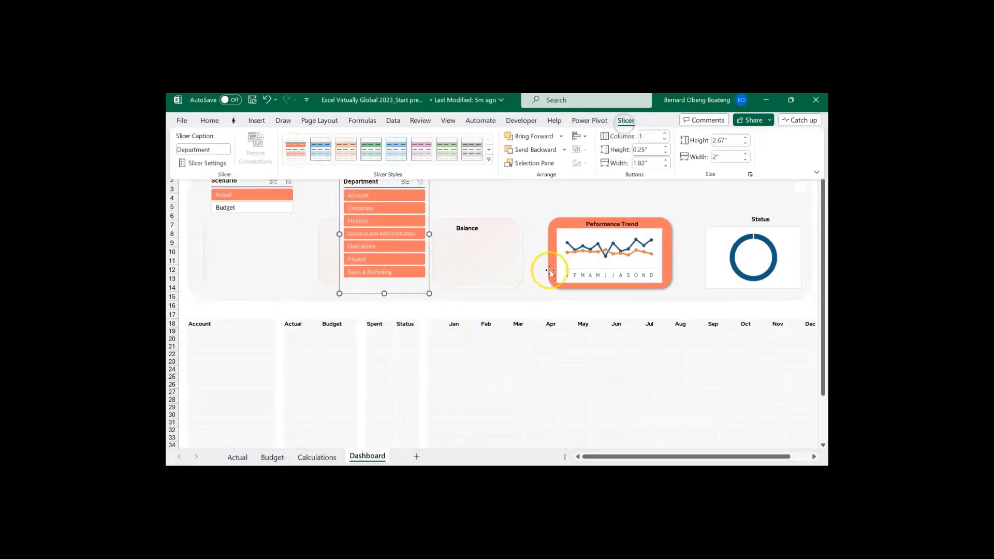
pyautogui.click(664, 133)
pyautogui.click(665, 133)
pyautogui.click(664, 133)
pyautogui.click(664, 133)
pyautogui.click(665, 133)
pyautogui.click(664, 133)
pyautogui.moveTo(431, 234); pyautogui.dragTo(788, 229)
pyautogui.moveTo(564, 292); pyautogui.dragTo(576, 212)
# - Set the Scenario slicer to 2 columns and shorten it to a single row above the Actual card
pyautogui.click(264, 181)
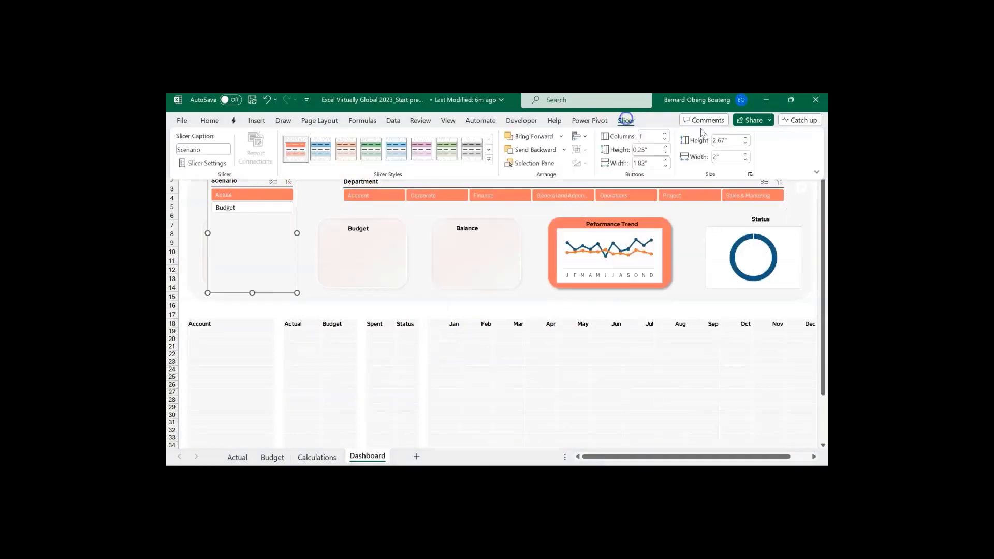
pyautogui.click(664, 133)
pyautogui.moveTo(258, 291); pyautogui.dragTo(261, 207)
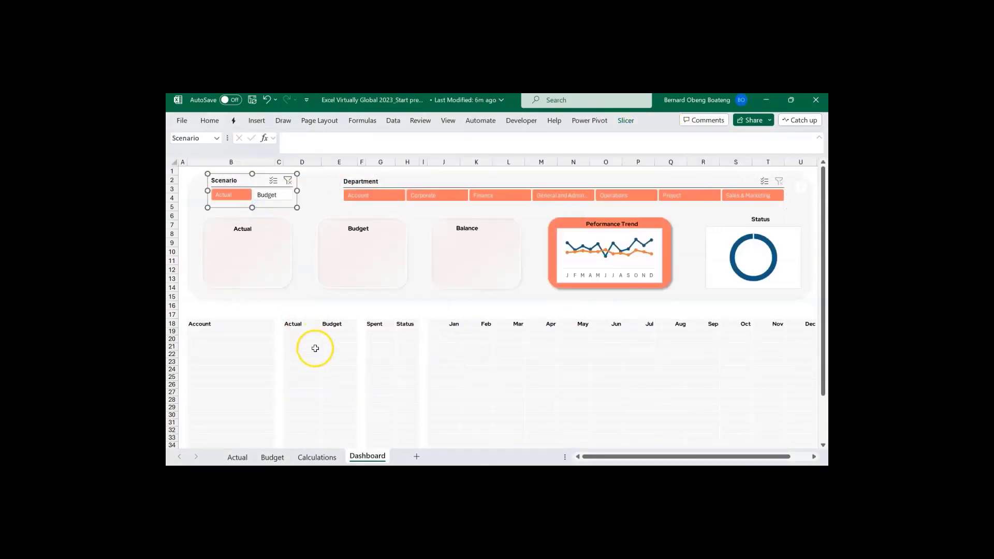
# - Look at the account table in the finished practice workbook's dashboard, then return to the start workbook
pyautogui.scroll(-2, 316, 350)
pyautogui.scroll(1, 316, 349)
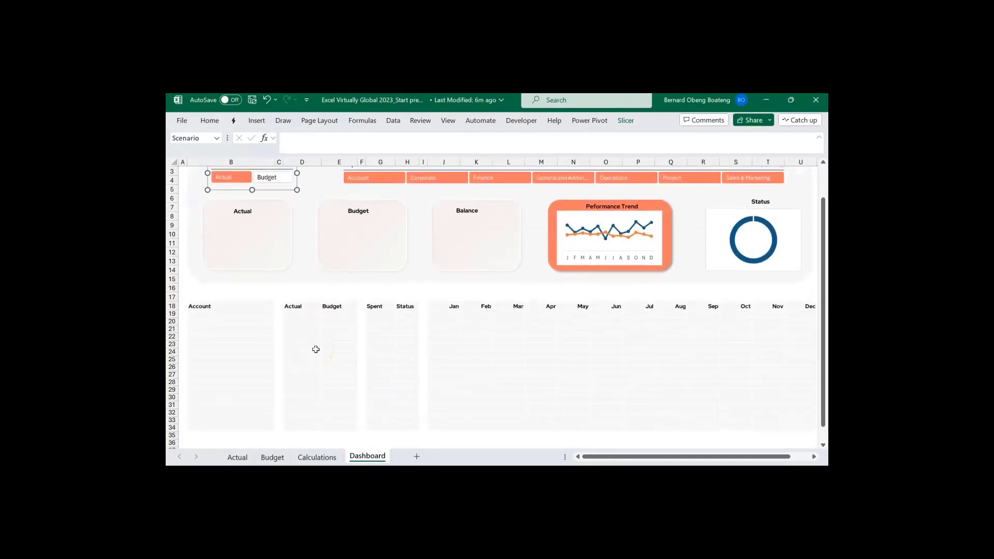
pyautogui.click(269, 323)
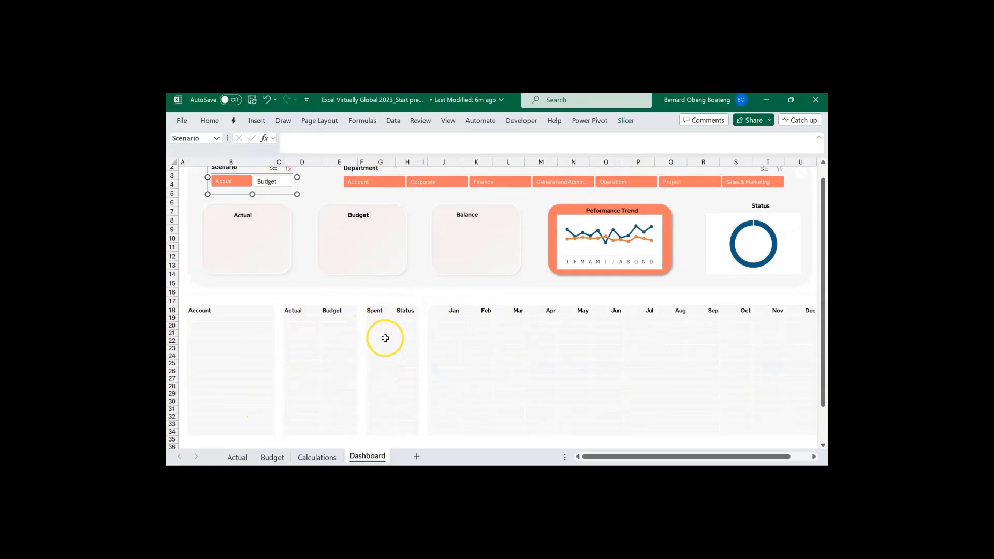
pyautogui.hotkey('alt', 'Tab')
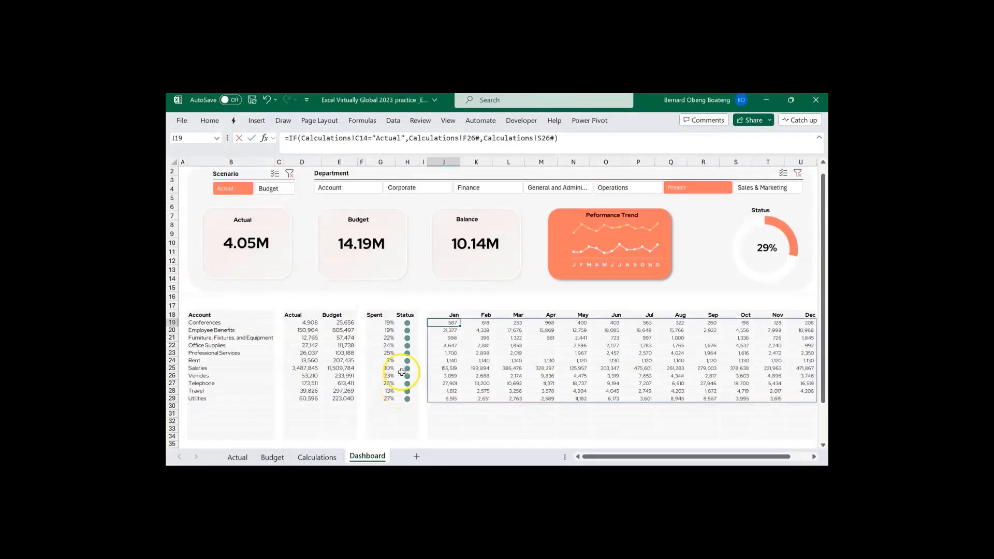
pyautogui.hotkey('alt', 'Tab')
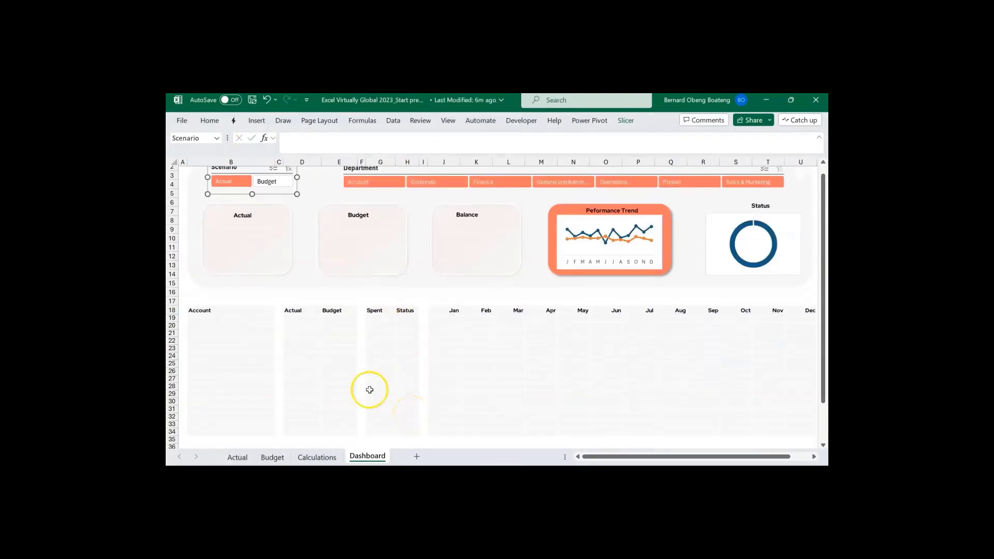
# - Fill the Account column from B19 with the account names spilled on the Calculations sheet, using =Calculations!B29#
pyautogui.click(240, 320)
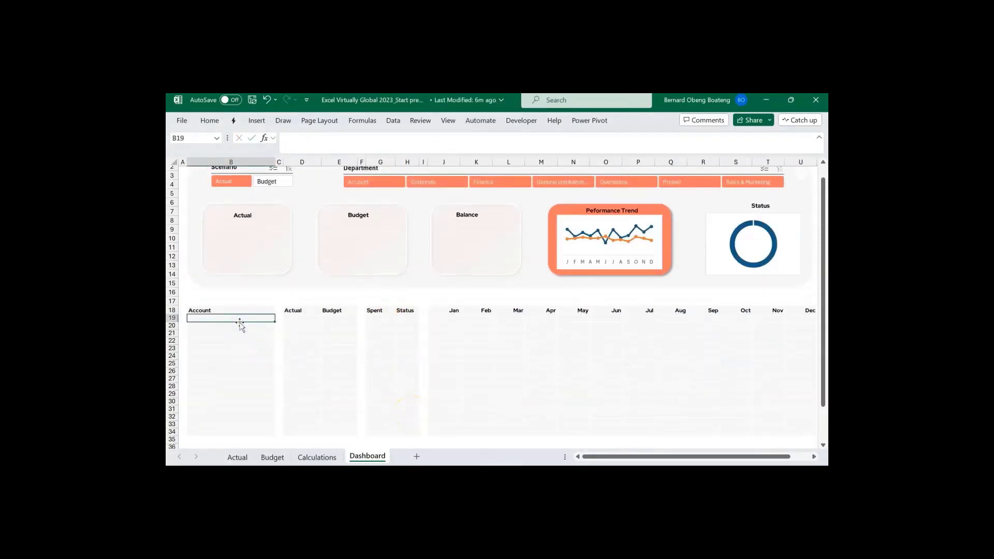
pyautogui.write('=')
pyautogui.click(317, 457)
pyautogui.scroll(-3, 259, 347)
pyautogui.click(250, 322)
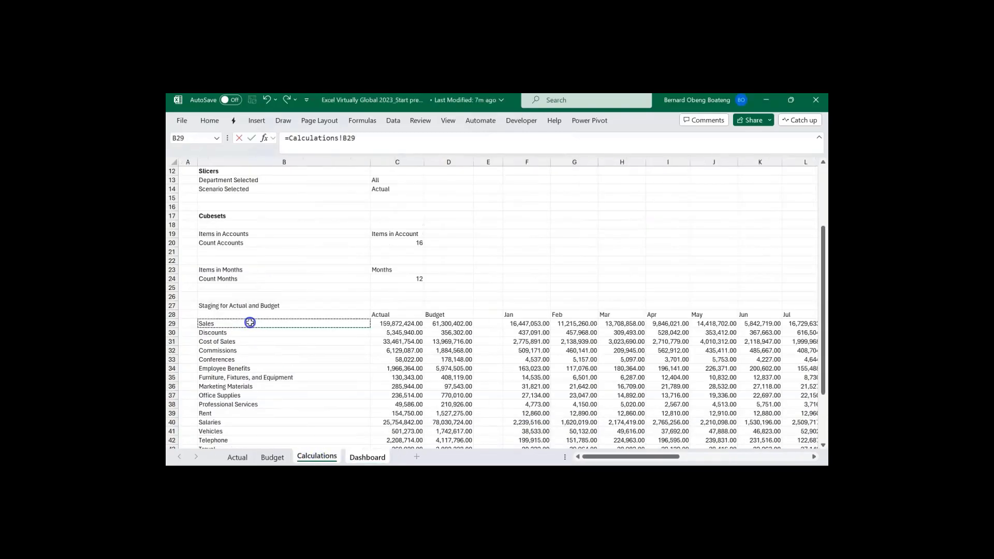
pyautogui.press('Return')
# - Fill the table's Actual column from D19 by referencing the spilled Actual totals starting at C29 on the Calculations sheet
pyautogui.click(302, 318)
pyautogui.write('=')
pyautogui.click(317, 457)
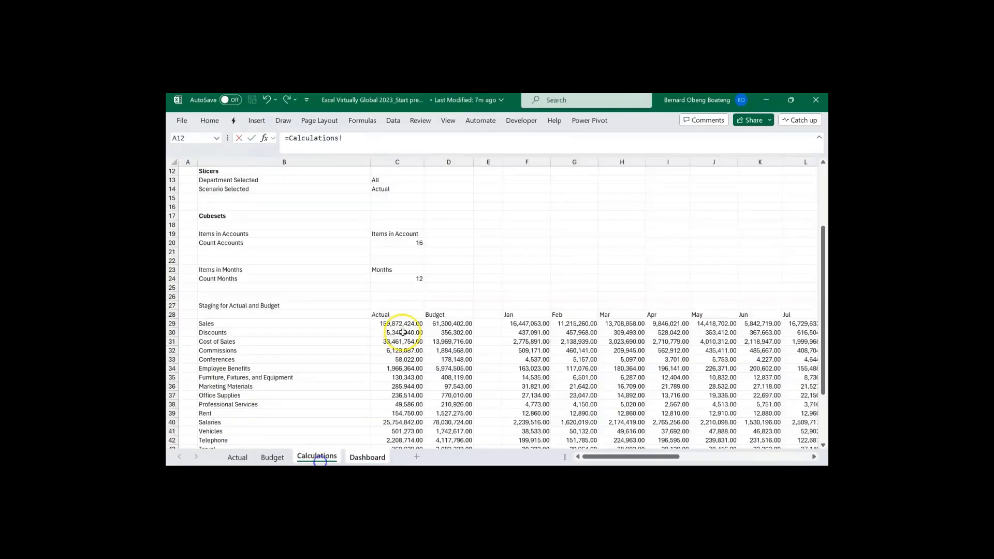
pyautogui.click(401, 324)
pyautogui.press('Return')
# - Fill the table's Budget column from E19 with the spilled Budget totals, using =Calculations!D29#
pyautogui.click(339, 318)
pyautogui.write('=')
pyautogui.click(317, 457)
pyautogui.click(446, 323)
pyautogui.press('Return')
# - Calculate the Spent column in G19 as Actual divided by Budget with =D19#/E19#
pyautogui.click(377, 318)
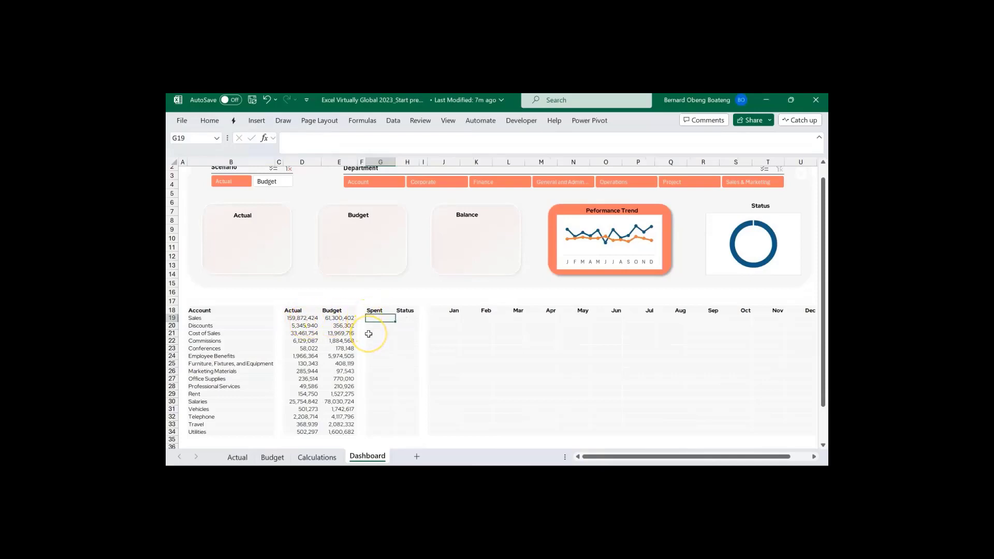
pyautogui.write('=')
pyautogui.click(308, 321)
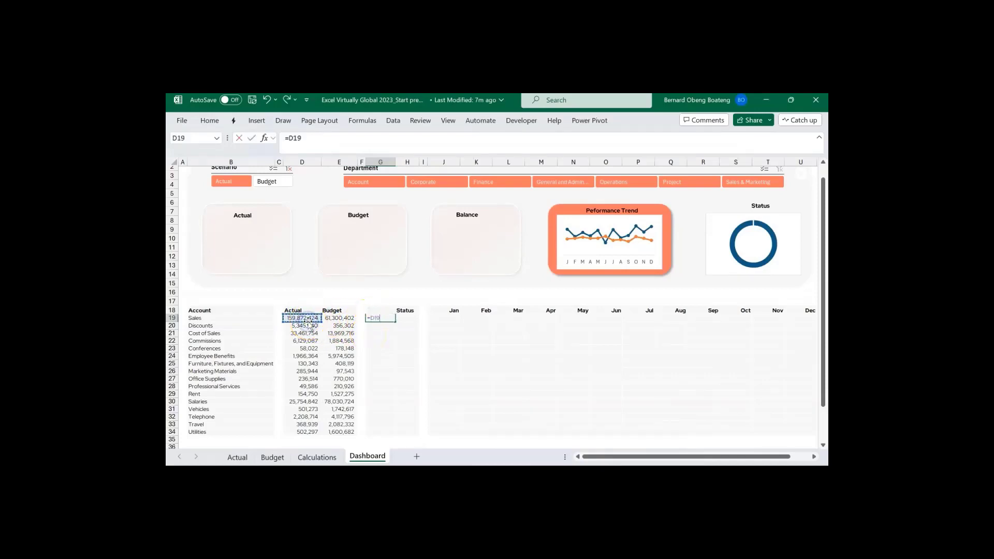
pyautogui.write('#')
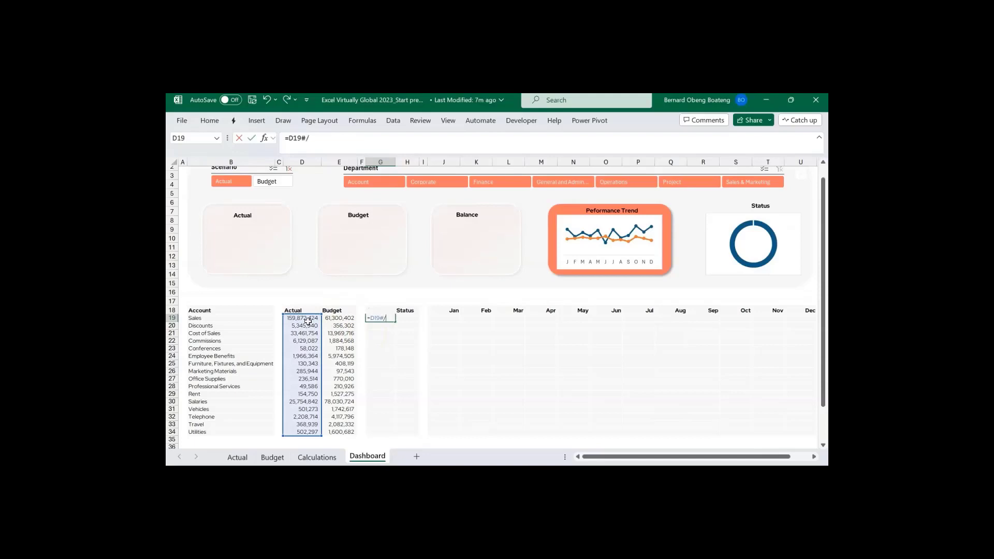
pyautogui.write('/')
pyautogui.click(331, 321)
pyautogui.write('#')
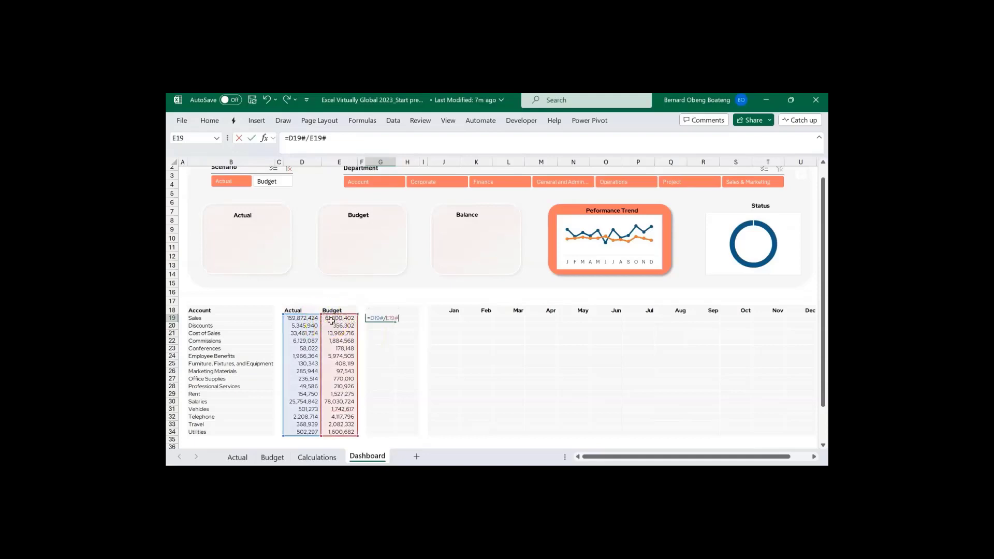
pyautogui.press('Return')
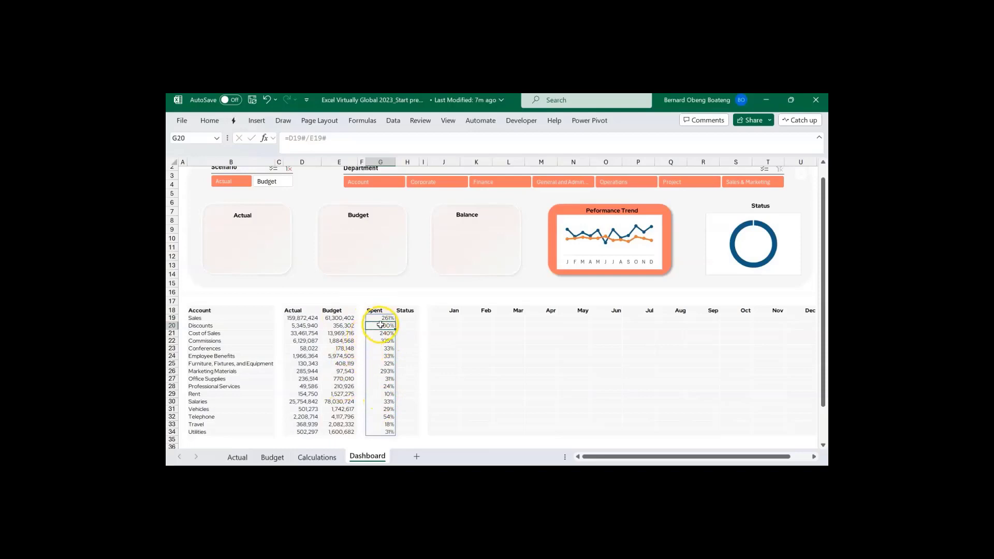
pyautogui.moveTo(251, 326); pyautogui.dragTo(245, 433)
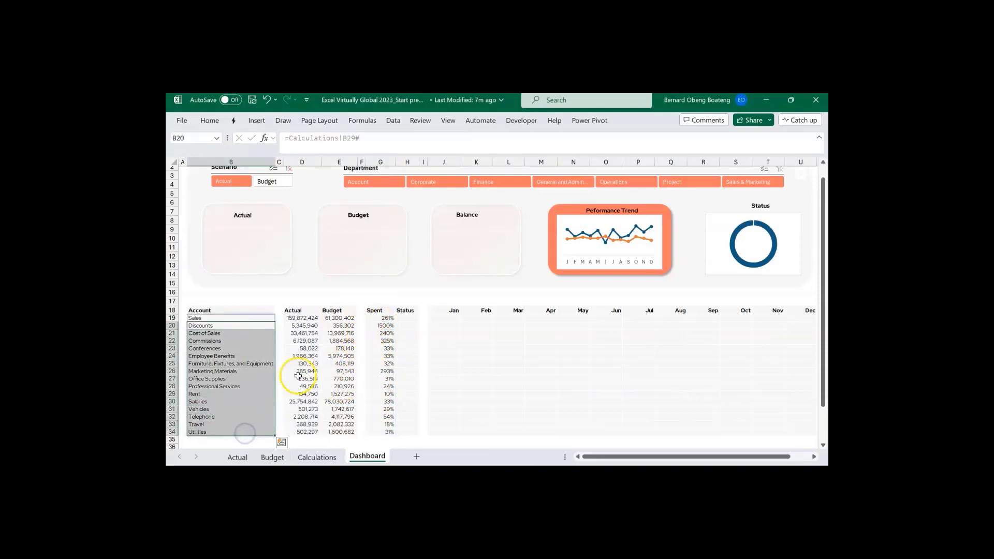
pyautogui.click(338, 325)
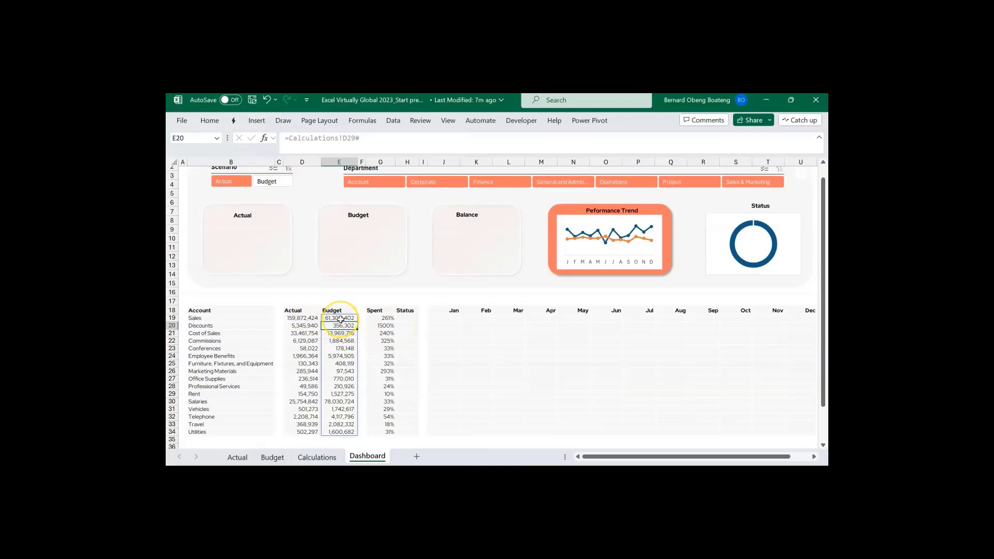
# - Fill the Status column by entering =G19# in H19
pyautogui.click(403, 318)
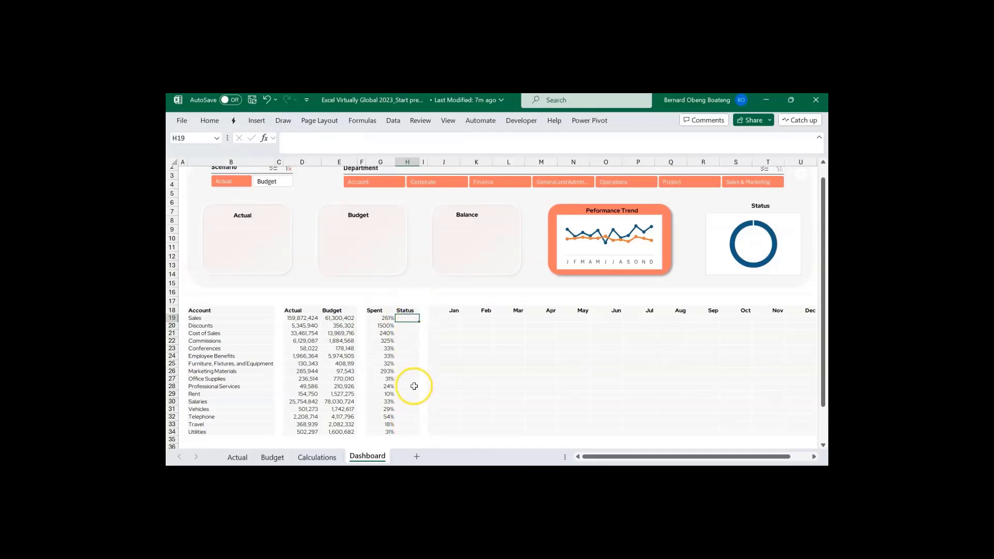
pyautogui.write('=')
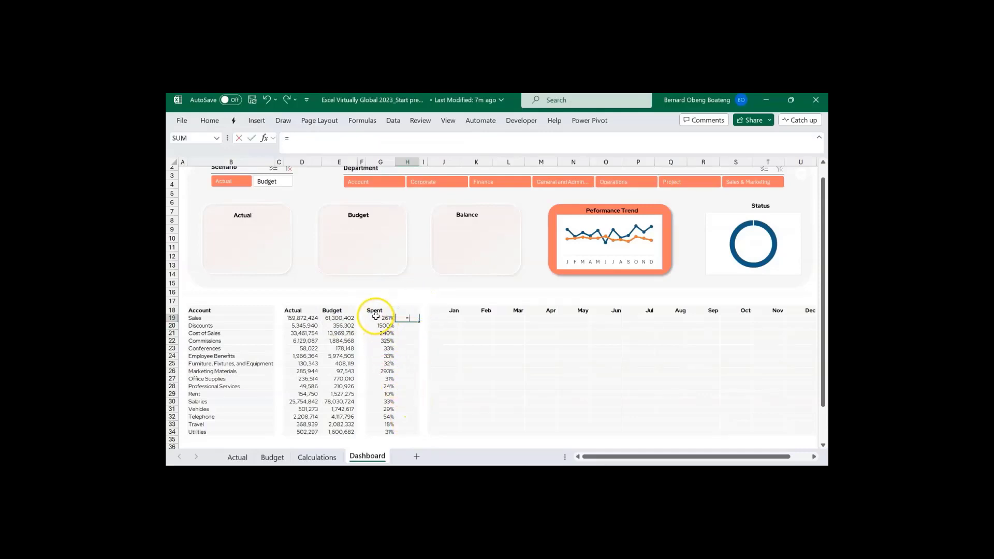
pyautogui.click(383, 318)
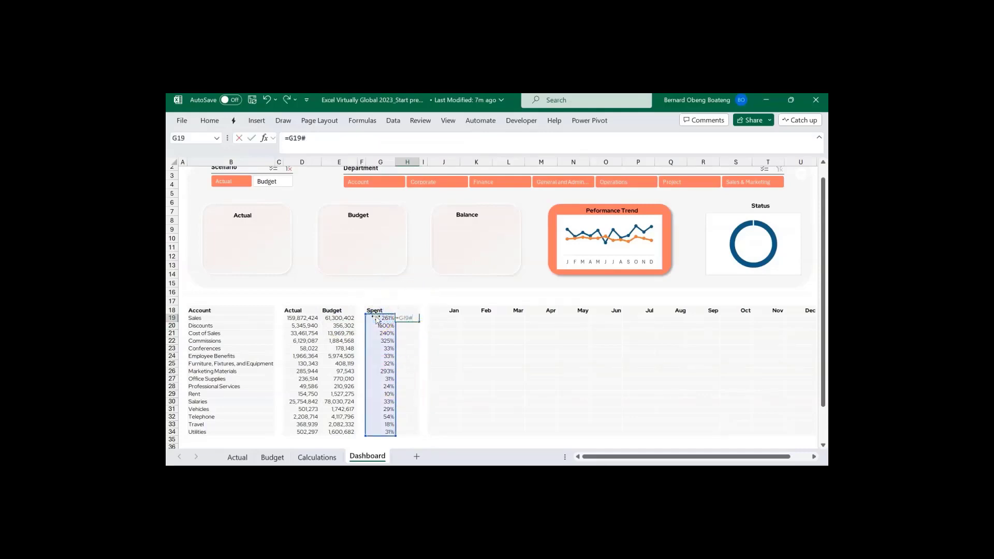
pyautogui.press('Return')
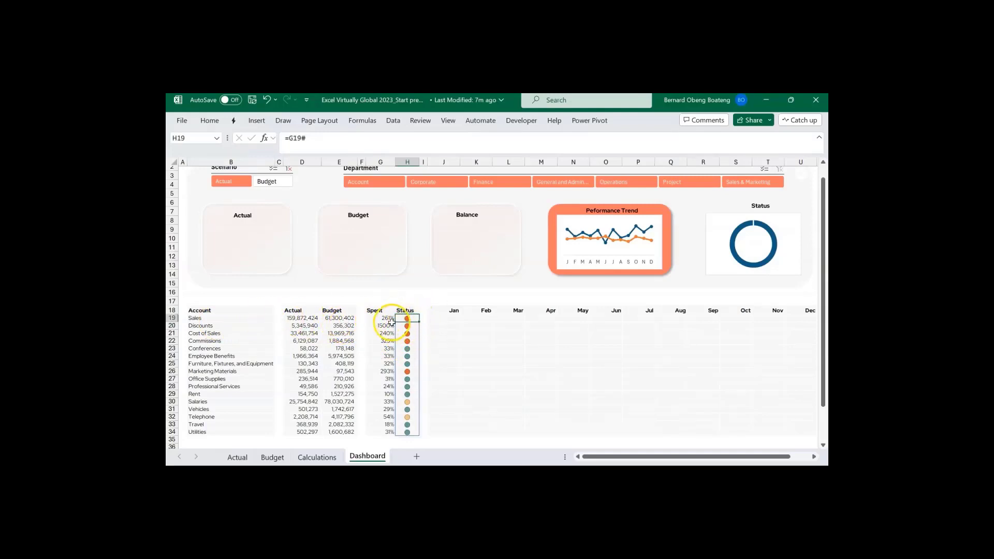
# - Edit the Status formula in H19 to =IF(B19#="Sales",1-G19#,G19#) so the Sales account is rated inversely
pyautogui.click(289, 138)
pyautogui.write('IF(')
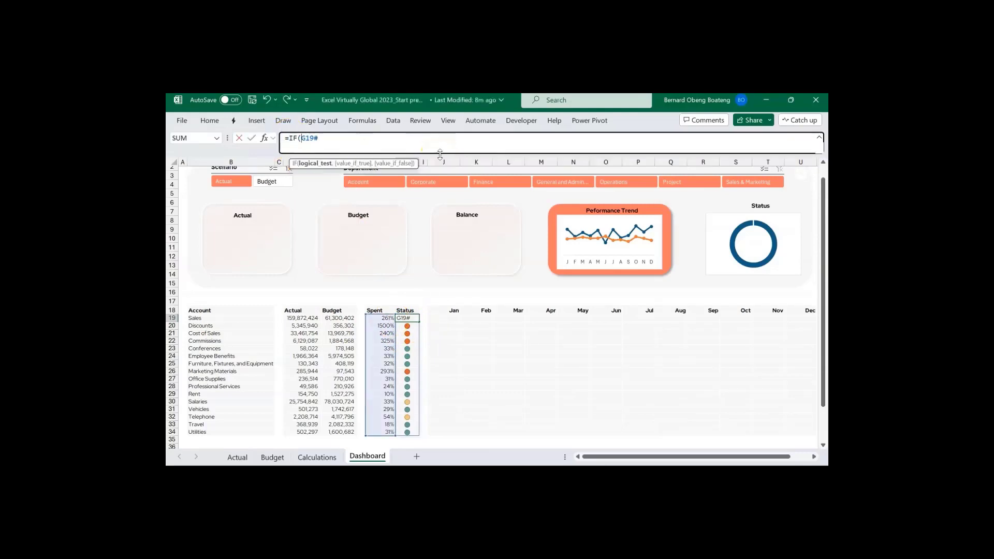
pyautogui.click(254, 318)
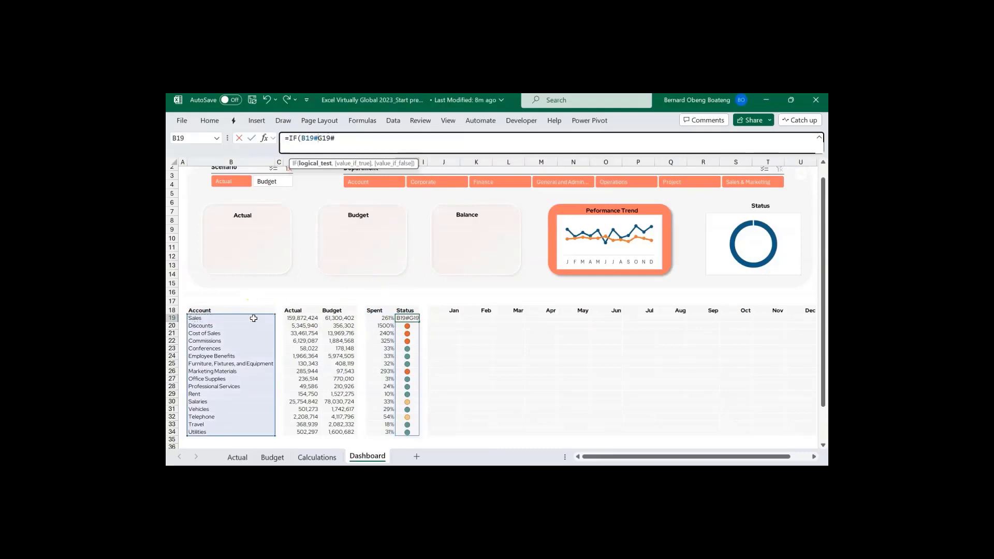
pyautogui.write('="Sales')
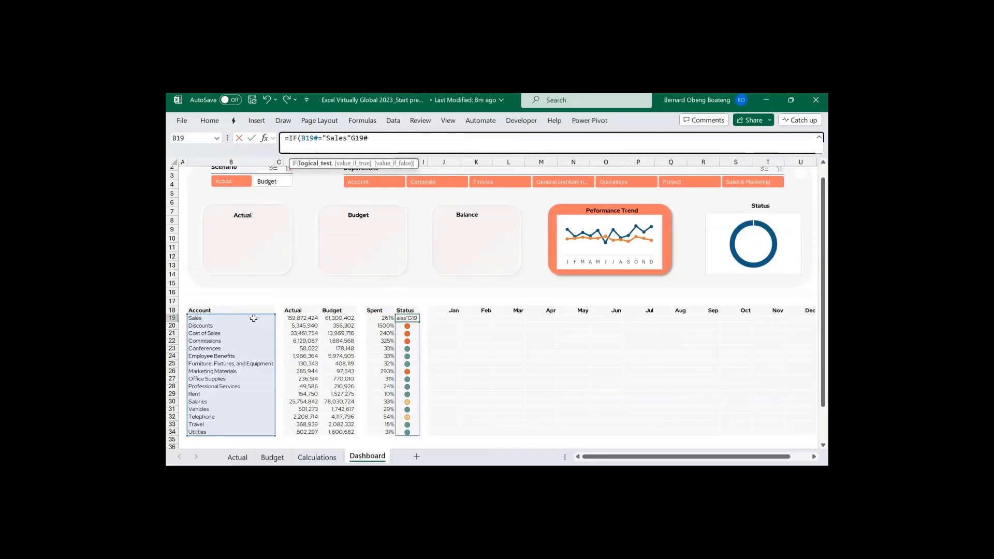
pyautogui.write('",1-')
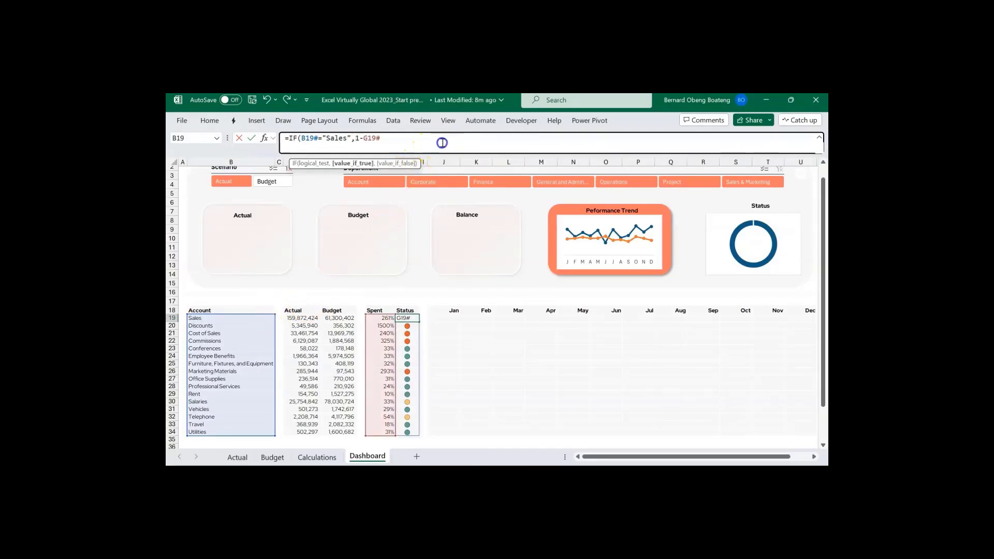
pyautogui.write(',gl')
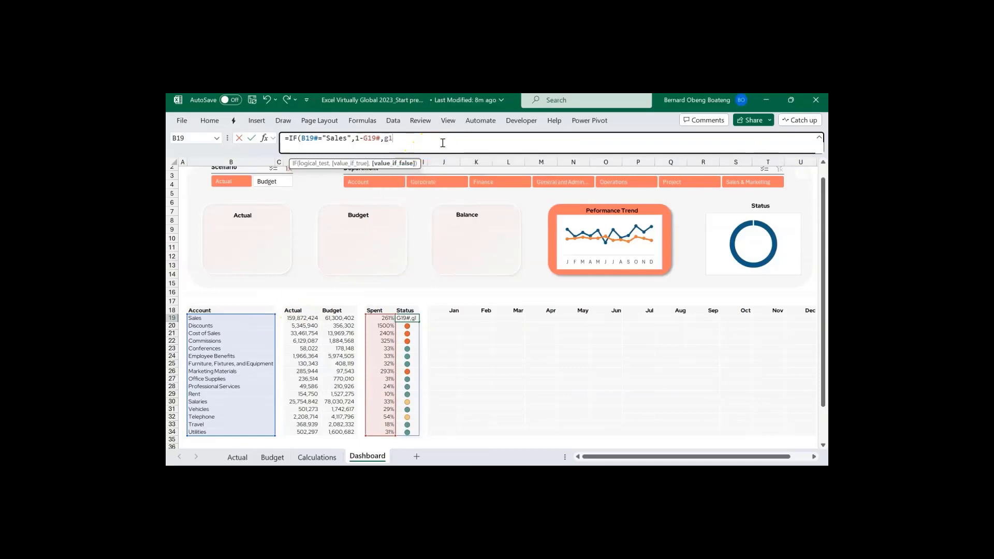
pyautogui.write('9#')
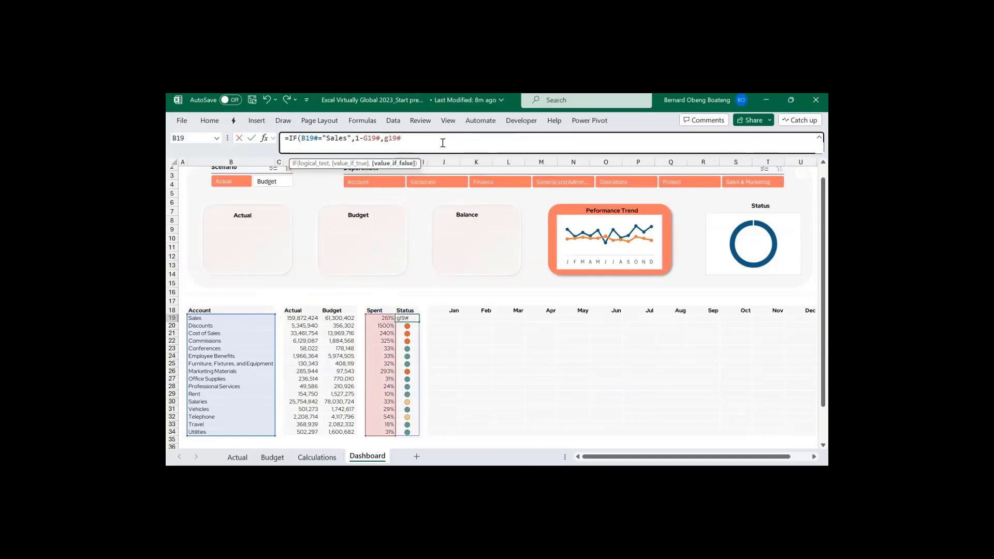
pyautogui.write('I')
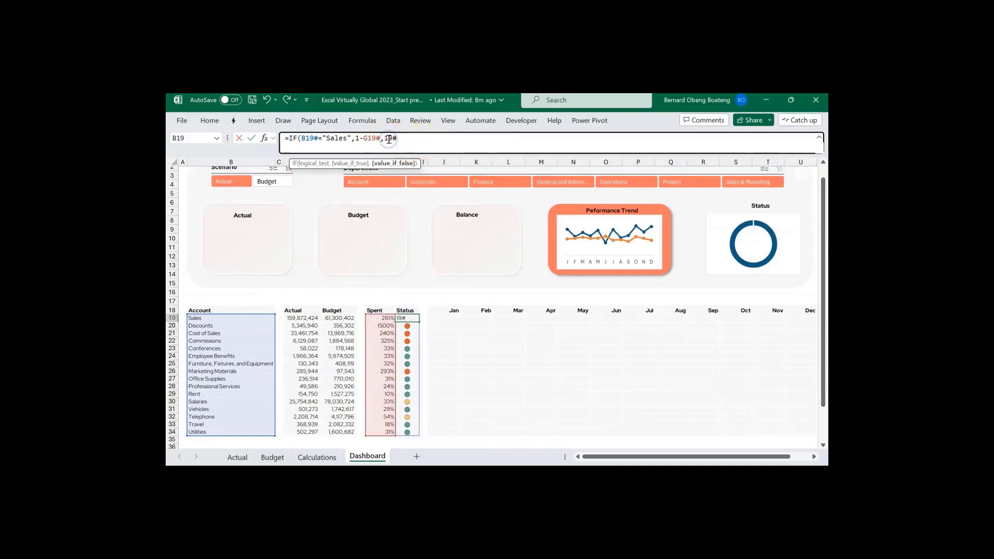
pyautogui.write('G')
pyautogui.click(401, 139)
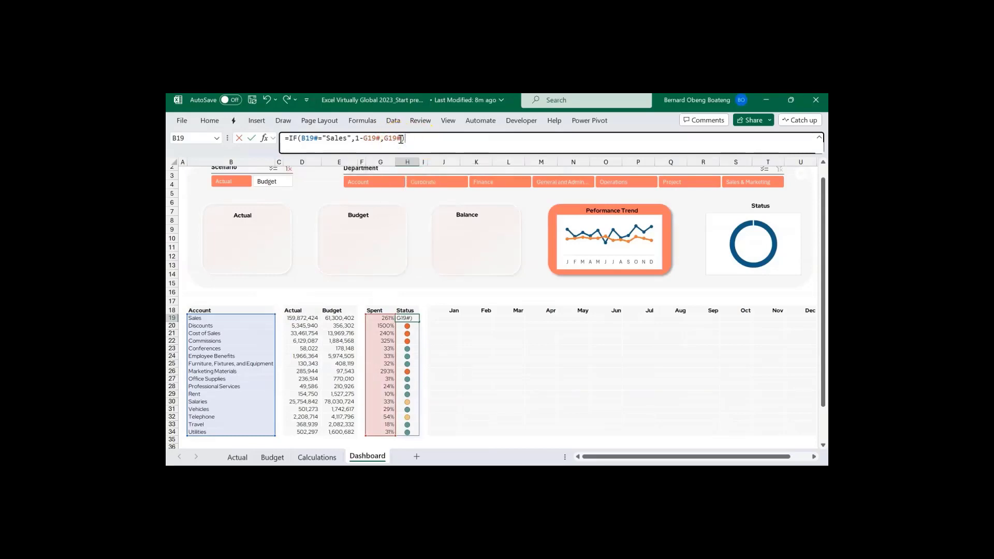
pyautogui.press('Return')
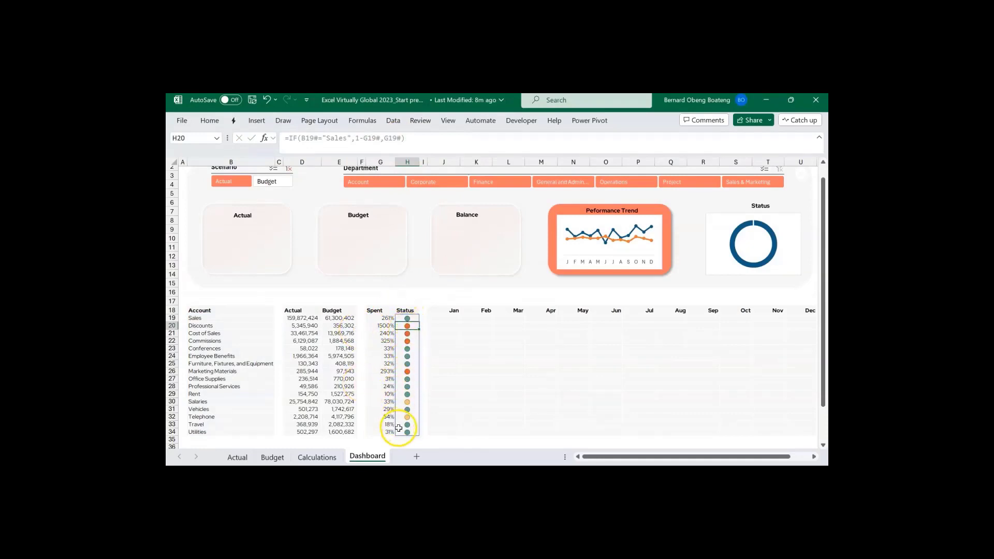
# - Fill the monthly columns from J19 with the selected scenario's spilled data using =IF(Scenario_Selected="Actual",Calculations!F29#,Calculations!T29#)
pyautogui.click(448, 320)
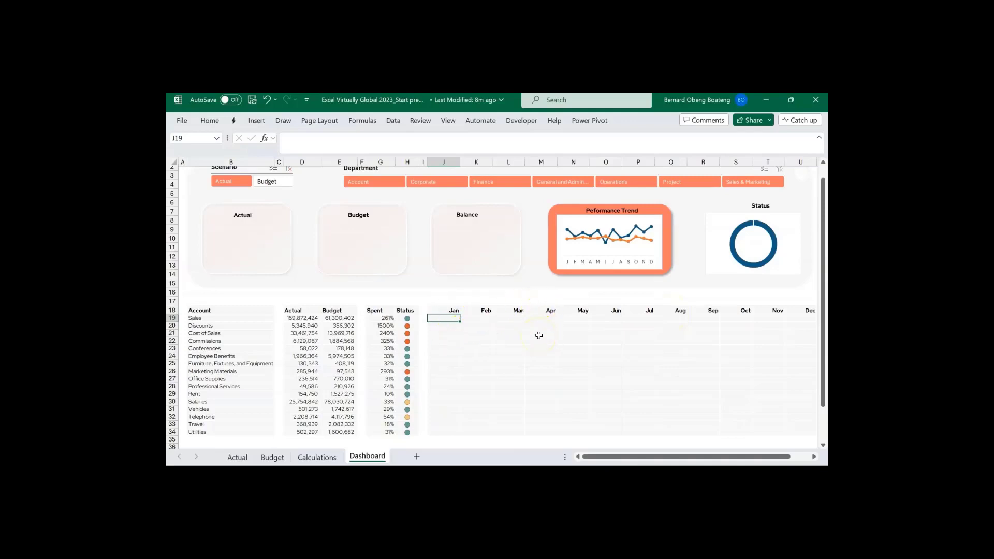
pyautogui.click(823, 162)
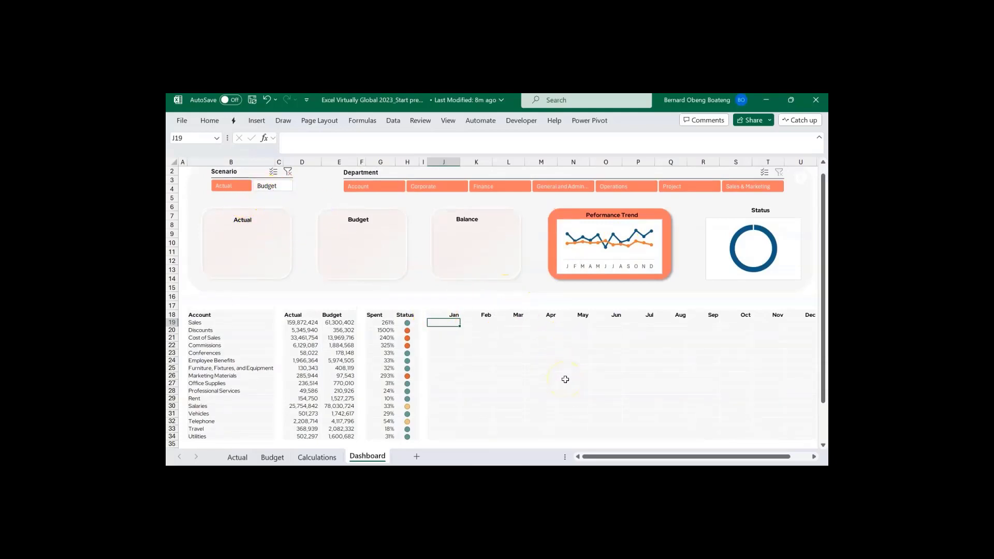
pyautogui.write('=IF(')
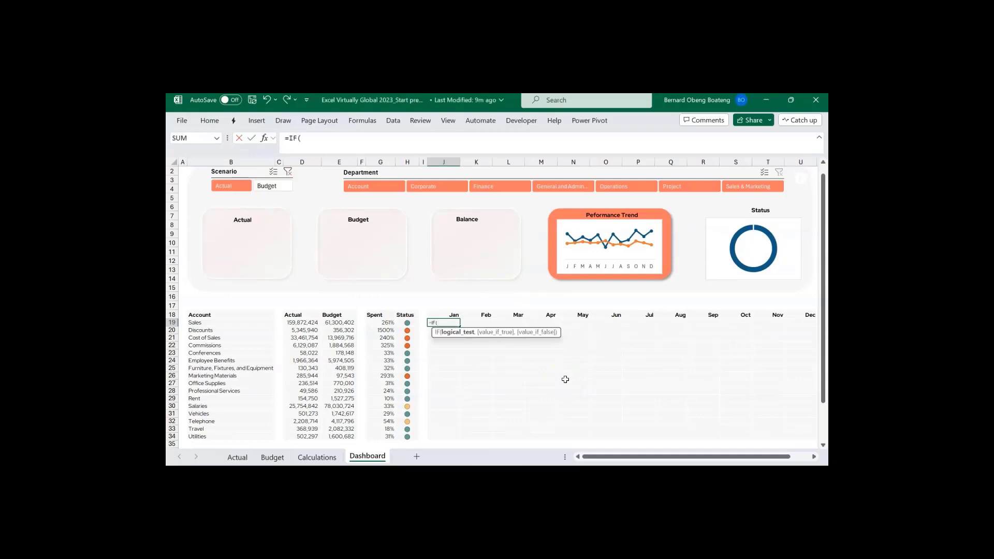
pyautogui.write('sce')
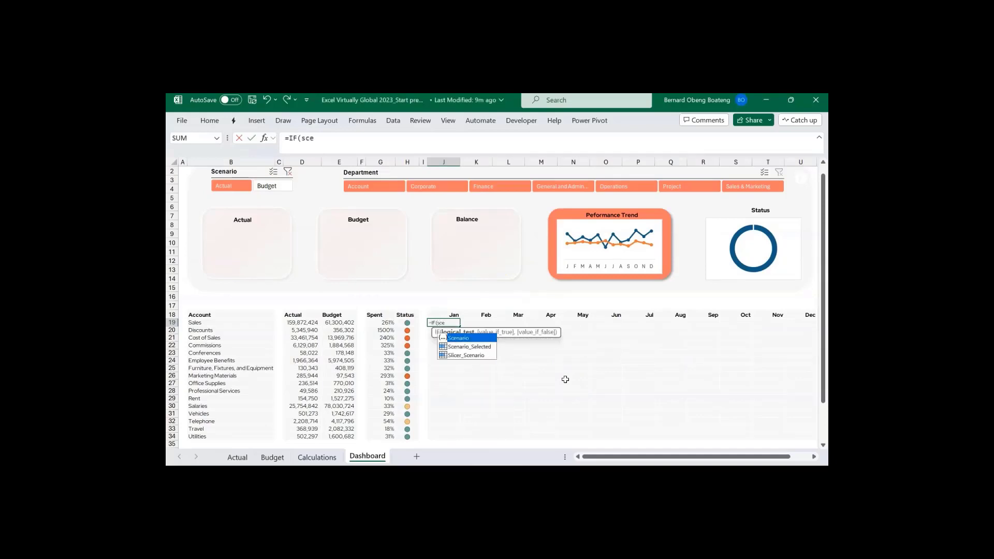
pyautogui.press('Down')
pyautogui.press('Tab')
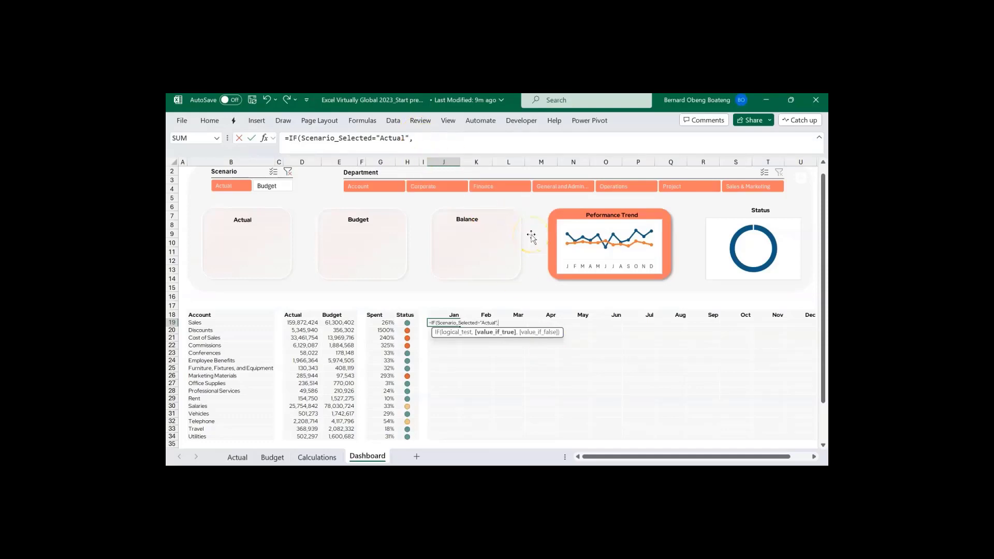
pyautogui.click(336, 458)
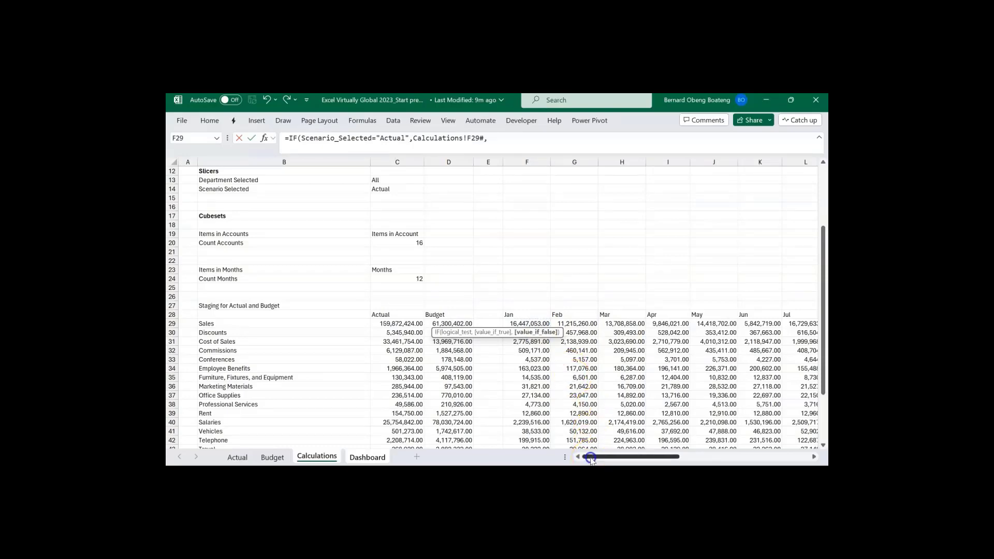
pyautogui.moveTo(591, 459); pyautogui.dragTo(668, 458)
pyautogui.click(651, 325)
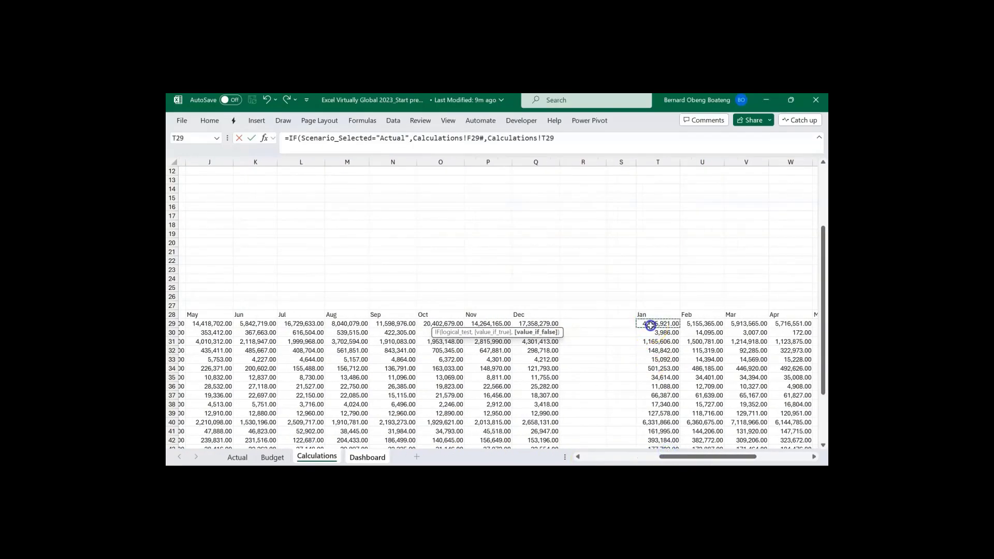
pyautogui.write(')')
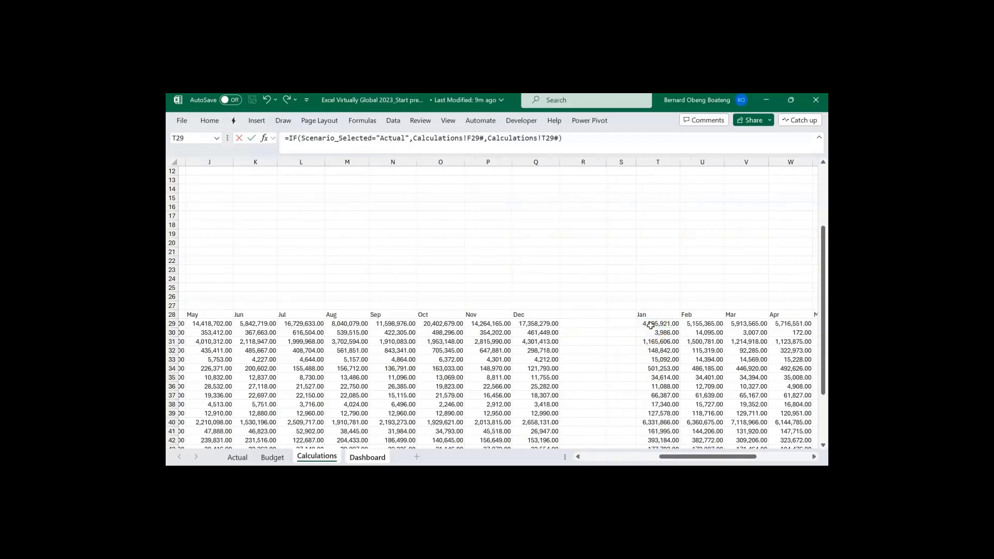
pyautogui.press('Return')
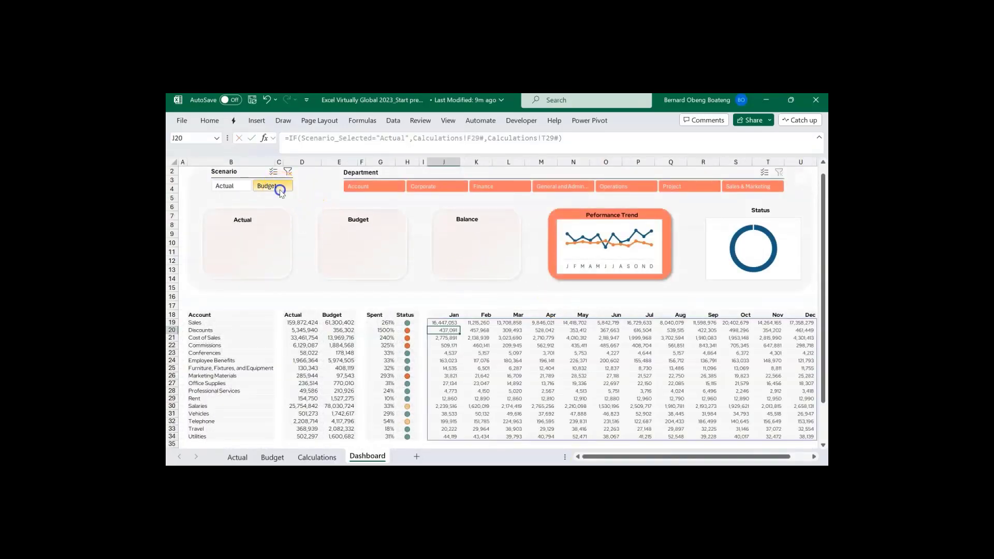
# - Test the table by switching Scenario between Actual and Budget, and Department between Project and Sales & Marketing, ending on Budget with Sales & Marketing
pyautogui.click(233, 187)
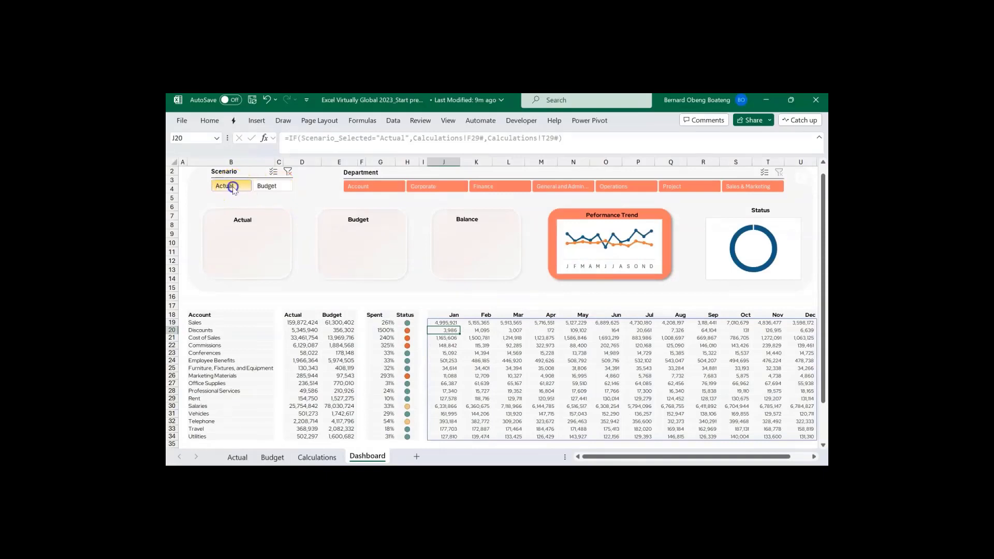
pyautogui.click(263, 186)
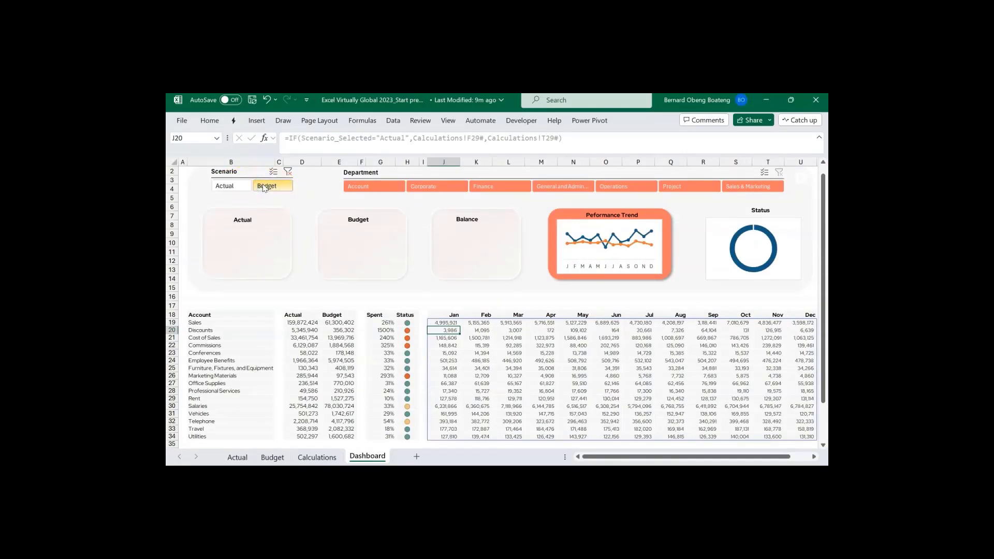
pyautogui.click(685, 188)
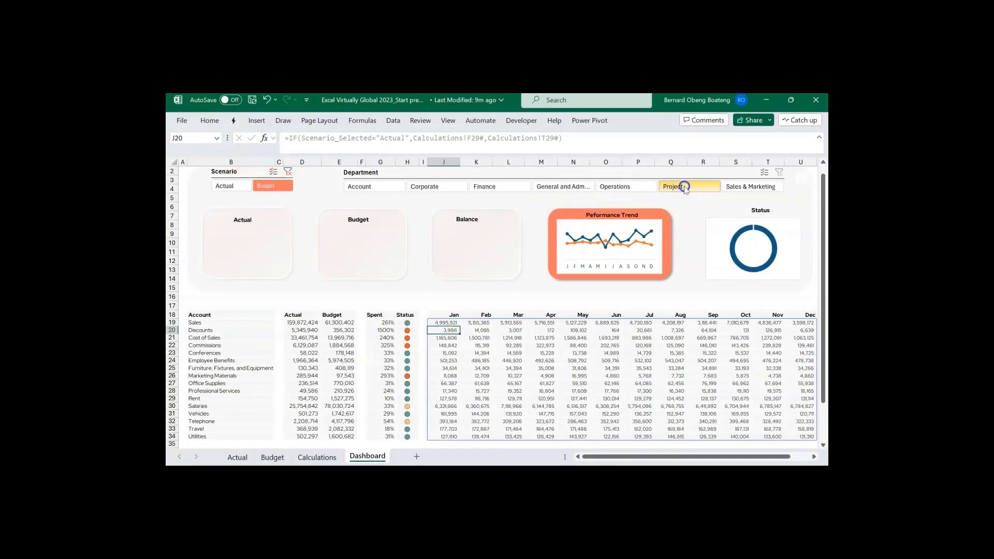
pyautogui.click(732, 188)
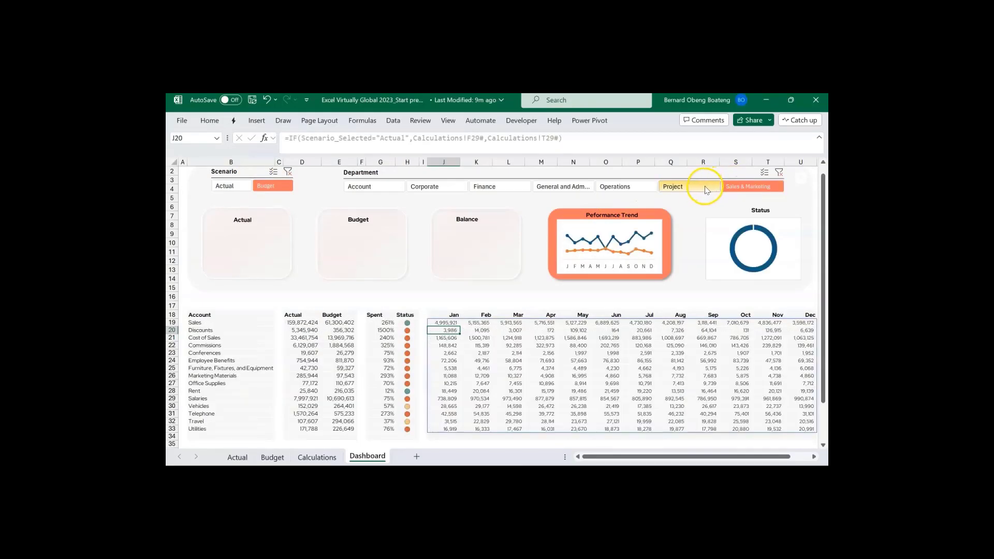
pyautogui.click(740, 187)
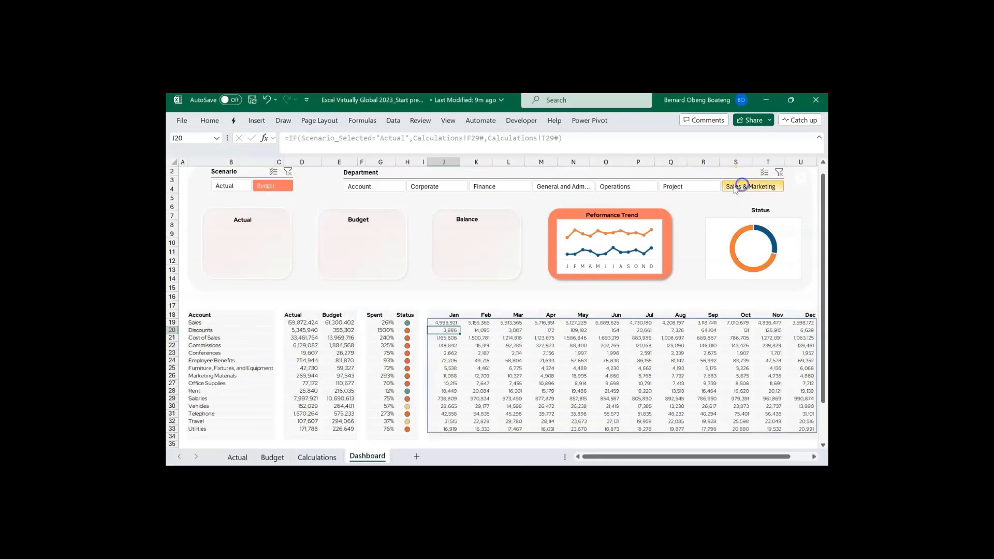
pyautogui.click(712, 189)
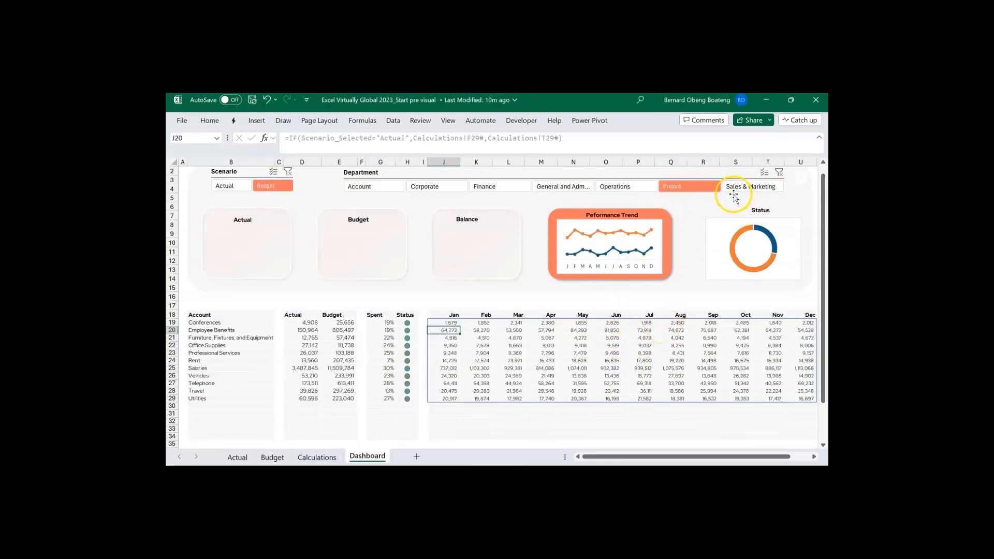
pyautogui.click(734, 194)
pyautogui.click(707, 189)
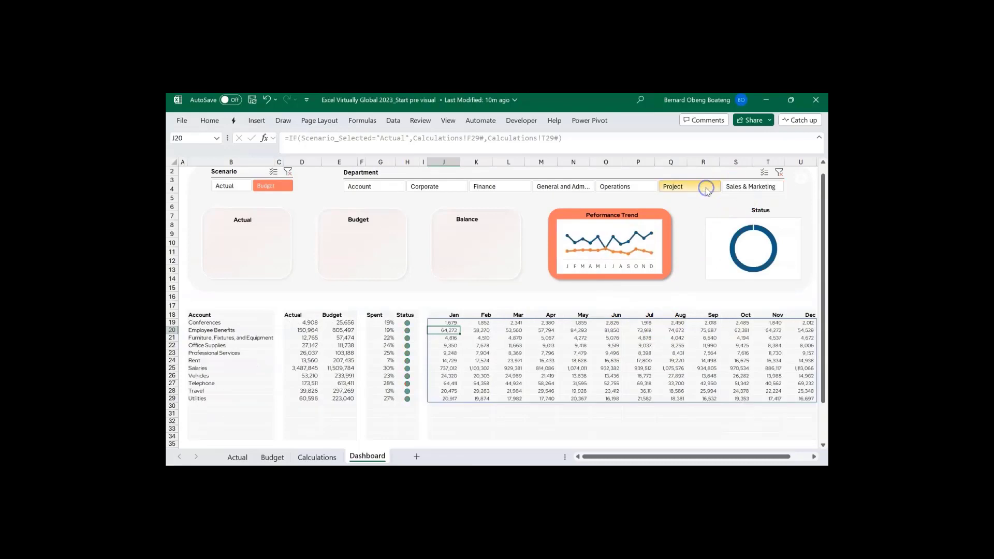
pyautogui.click(736, 187)
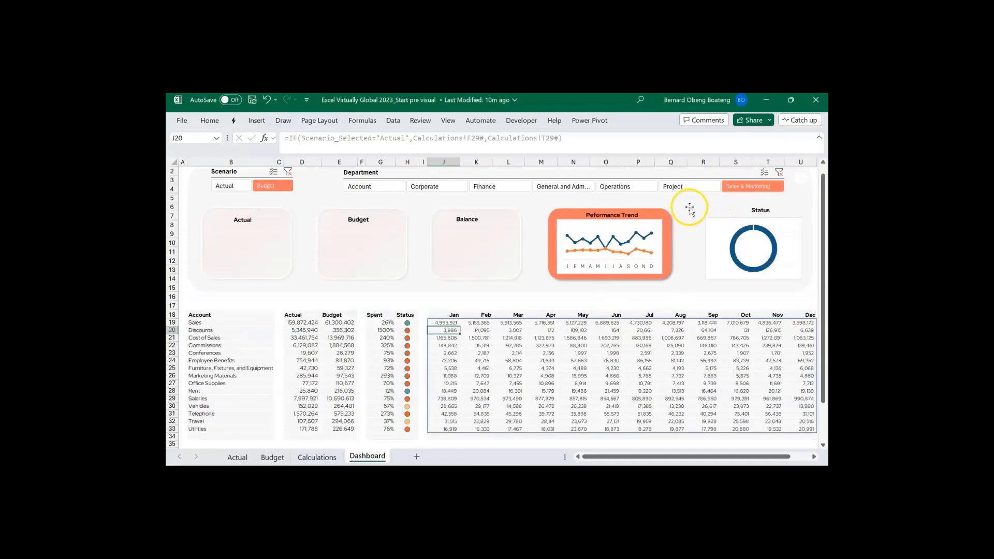
# - Check the formula in J19 by switching the Scenario slicer to Actual and back to Budget
pyautogui.click(436, 323)
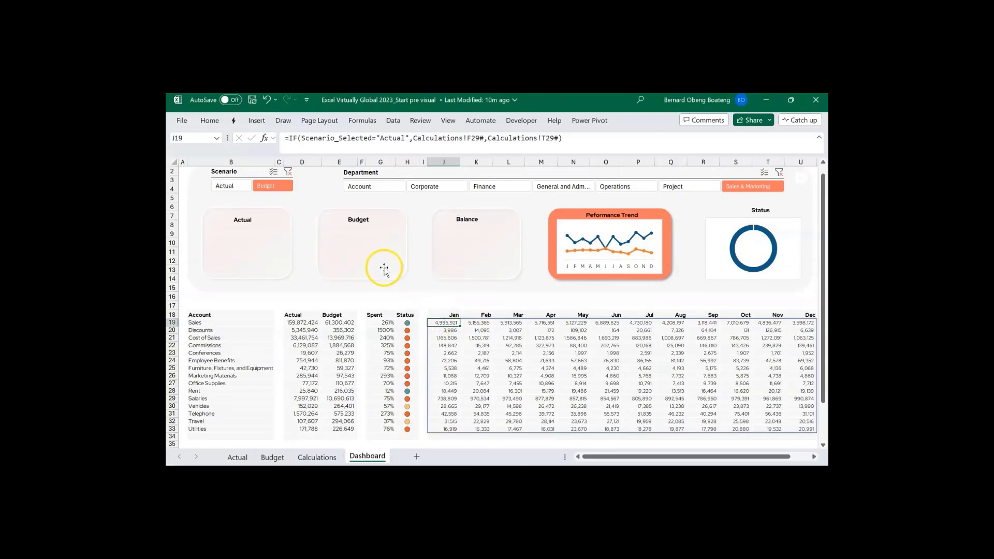
pyautogui.click(242, 187)
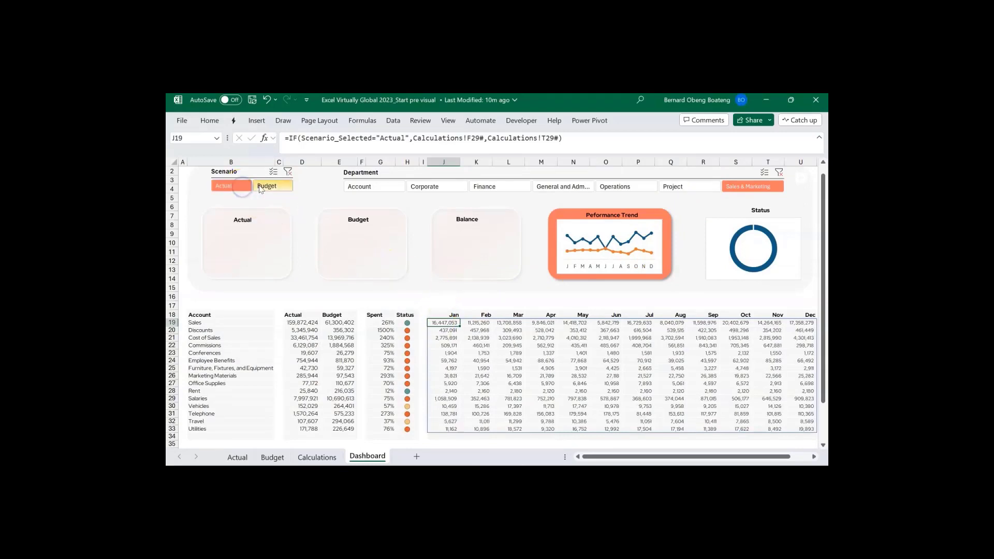
pyautogui.click(262, 187)
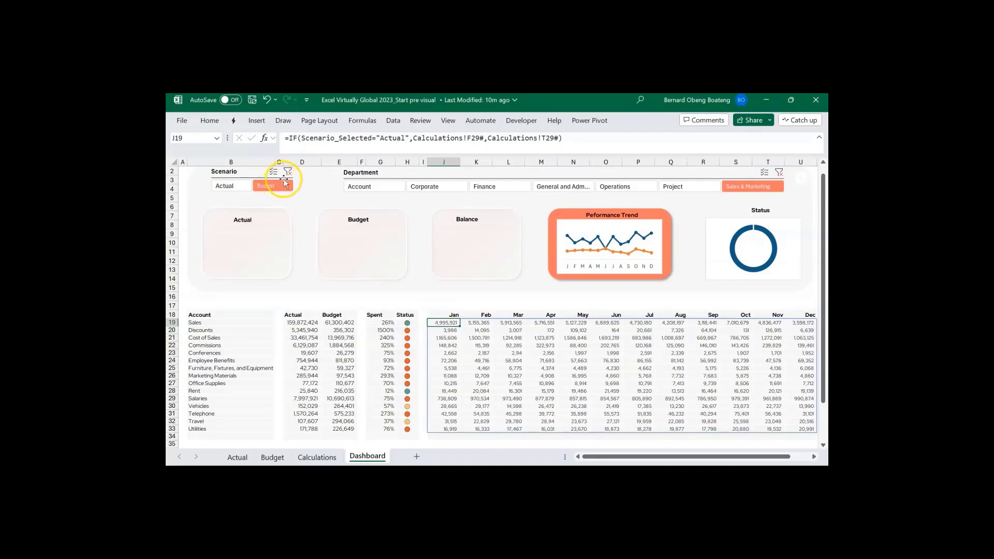
# - Clear the Scenario slicer's filter and wrap the monthly formula in J19 in IFERROR with "" as the fallback
pyautogui.click(288, 173)
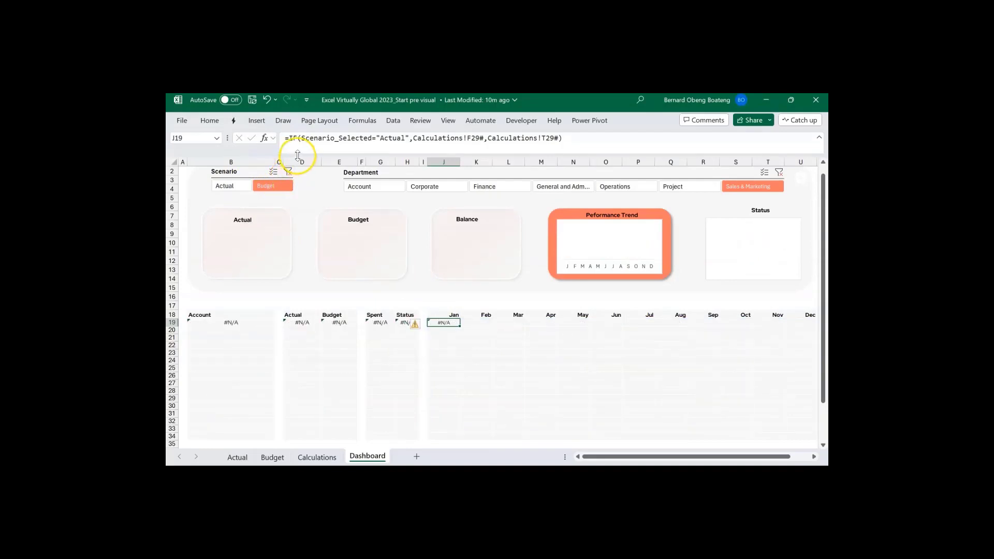
pyautogui.click(288, 138)
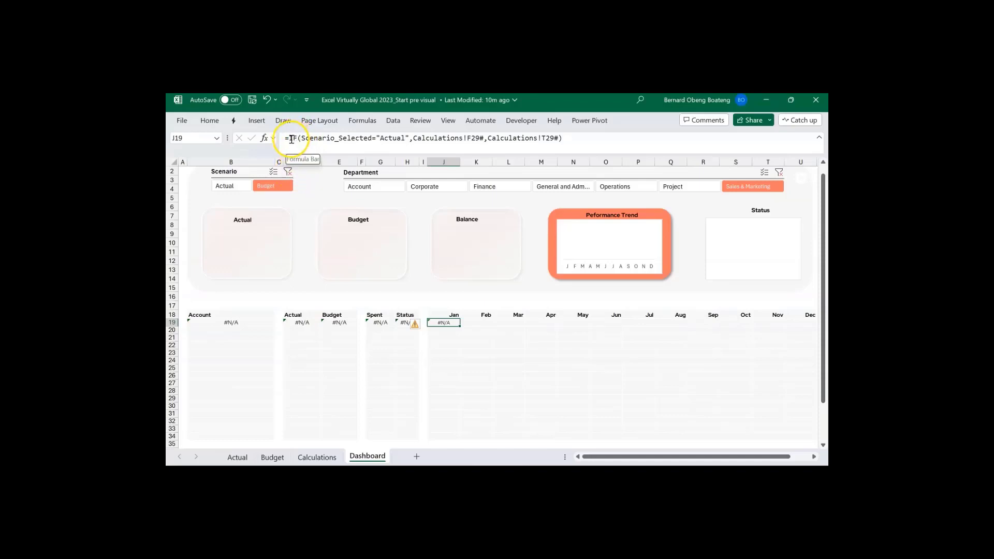
pyautogui.write('if')
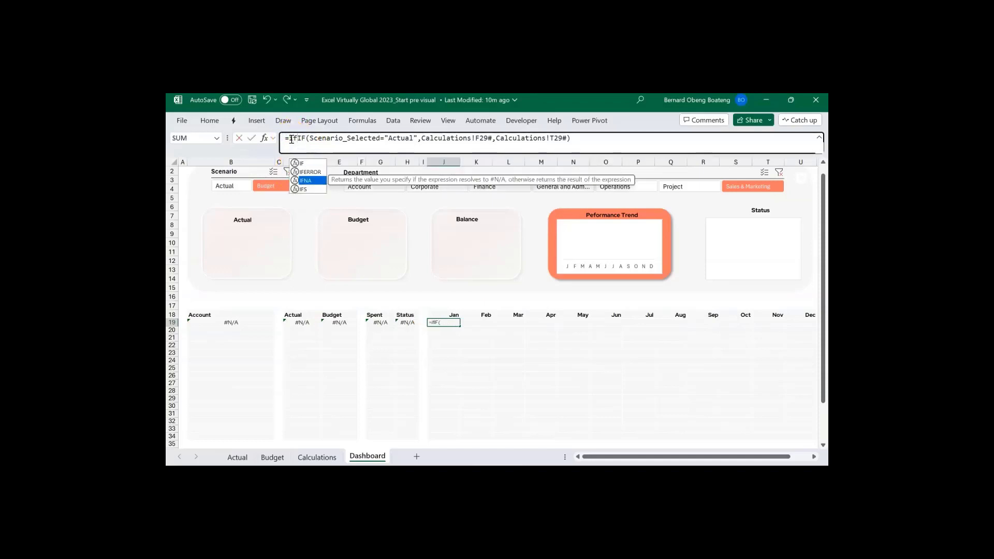
pyautogui.doubleClick(309, 172)
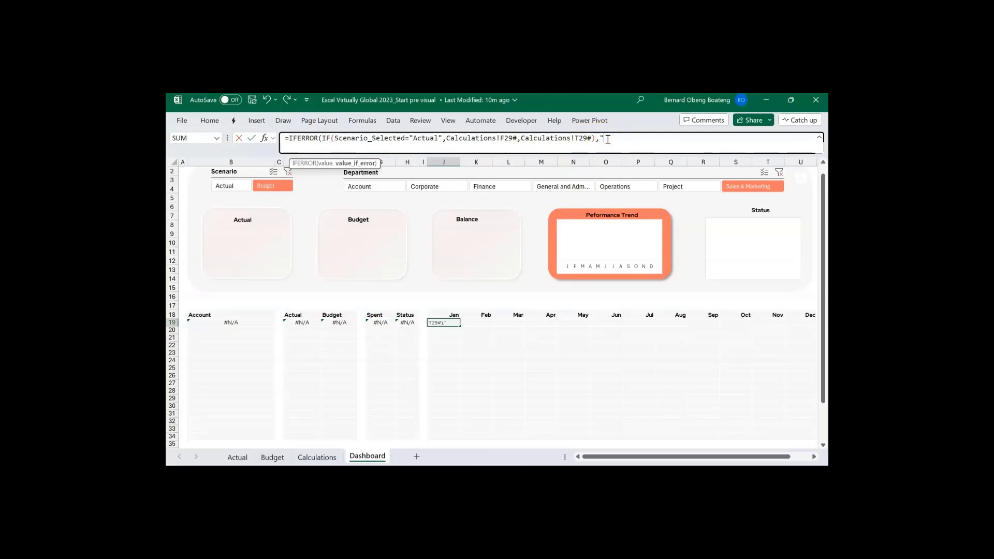
pyautogui.write('"')
pyautogui.press('Return')
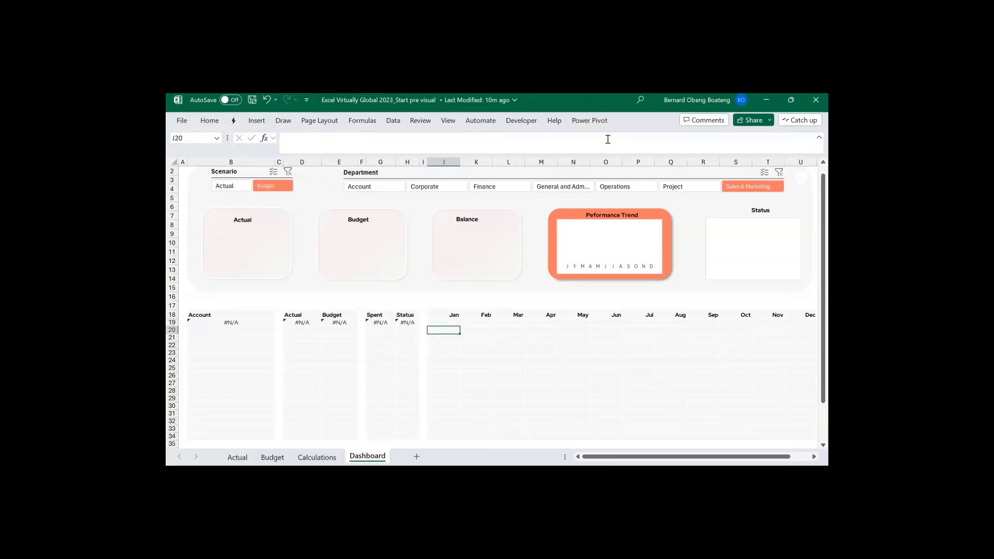
# - Change the Spent formula in G19 to =IFERROR(D19#/E19#,"")
pyautogui.click(381, 322)
pyautogui.click(289, 139)
pyautogui.write('ifD19#/E19#')
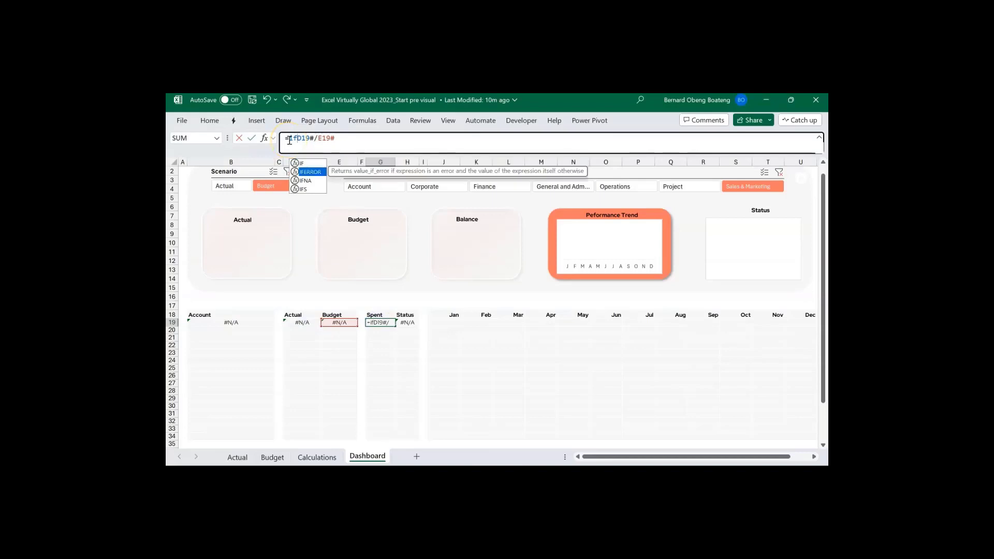
pyautogui.press('Tab')
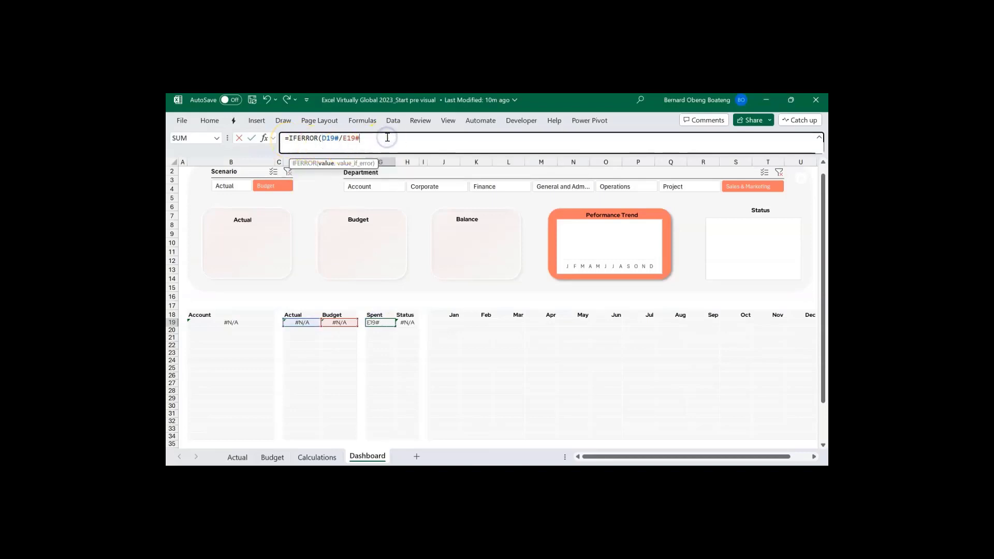
pyautogui.write(',"")')
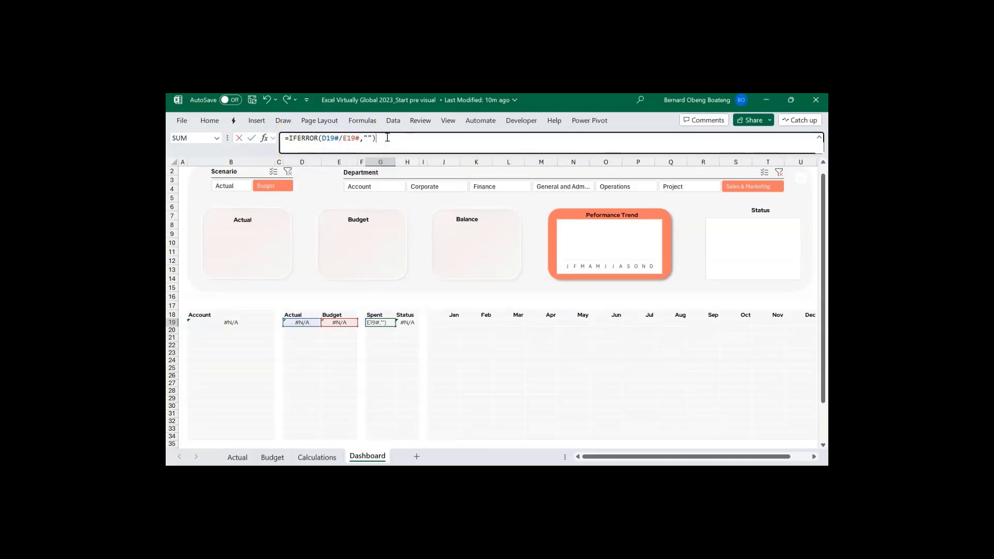
pyautogui.press('Return')
# - Set the Scenario slicer to Actual and select the first monthly cell, J19, to review its formula
pyautogui.click(402, 321)
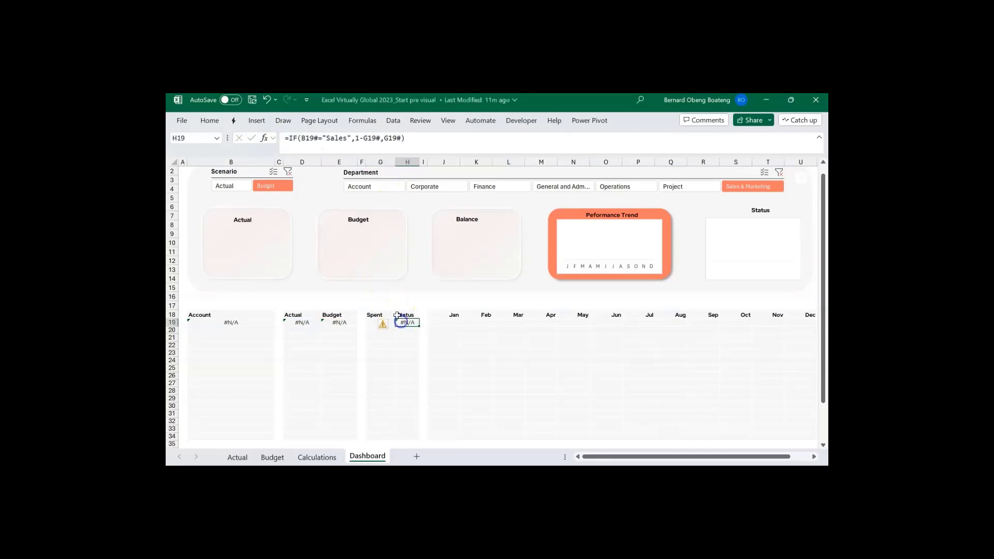
pyautogui.click(231, 330)
pyautogui.click(244, 188)
pyautogui.click(444, 322)
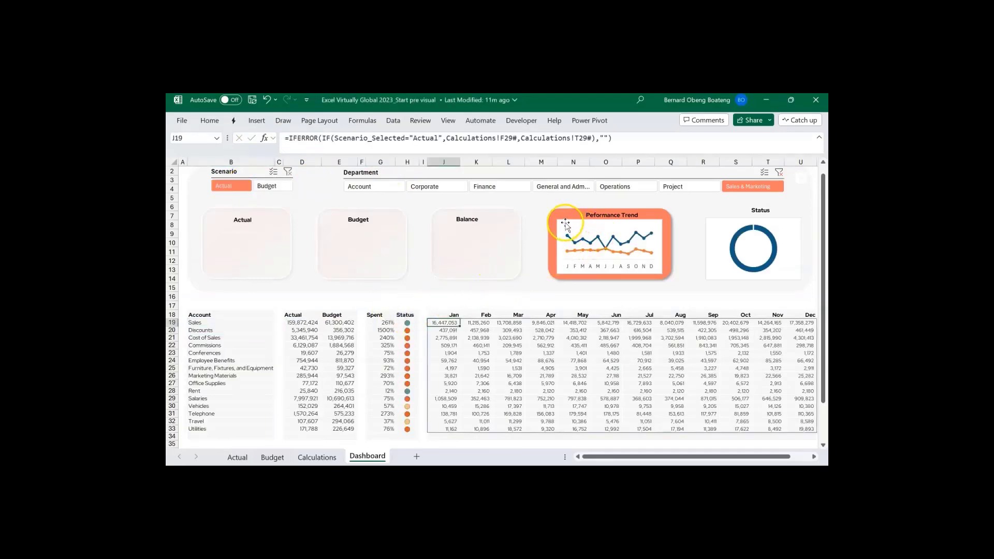
# - Remove the Performance Trend chart's background fill and set its month axis labels to white
pyautogui.click(580, 232)
pyautogui.click(679, 120)
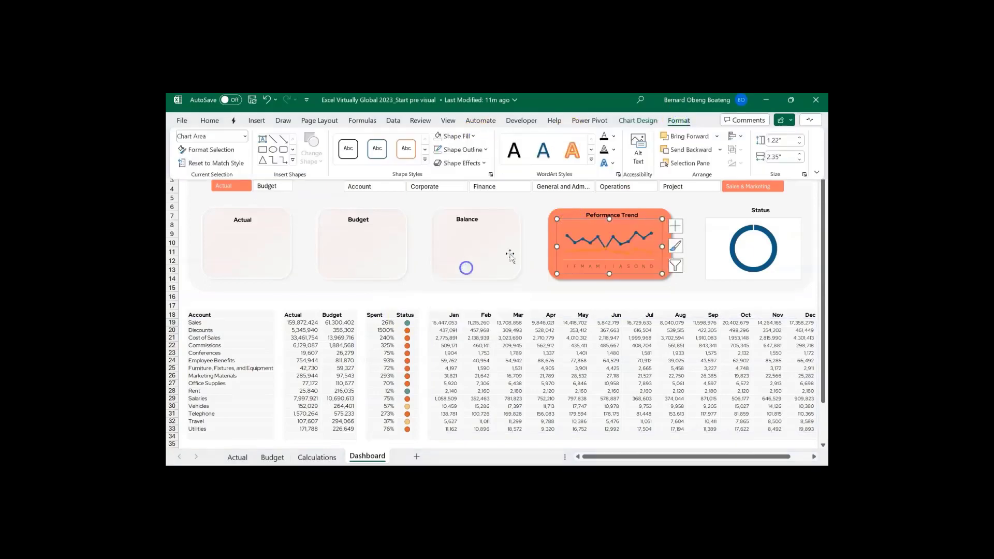
pyautogui.click(210, 120)
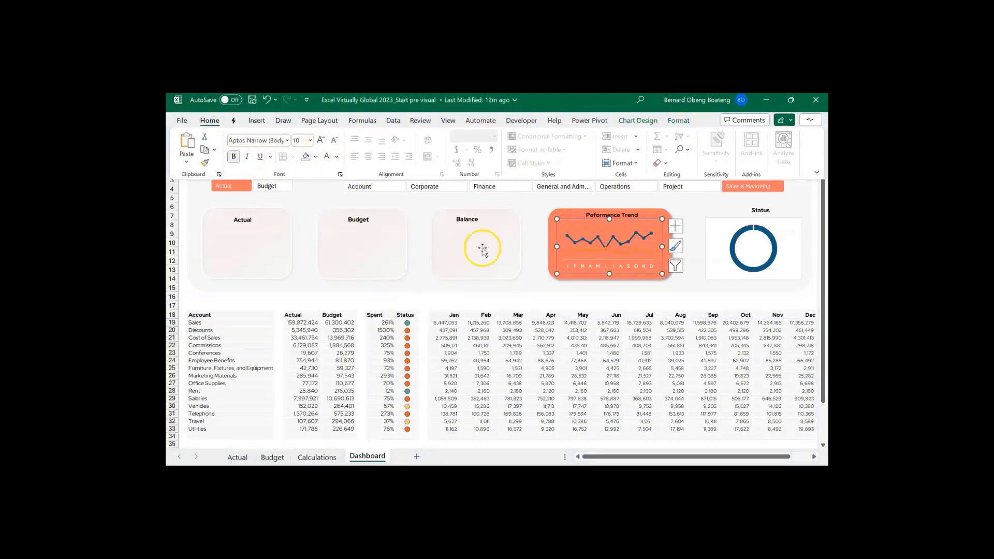
pyautogui.click(585, 315)
# - Format the Performance Trend chart's Actual series as a thinner, solid white line
pyautogui.doubleClick(586, 240)
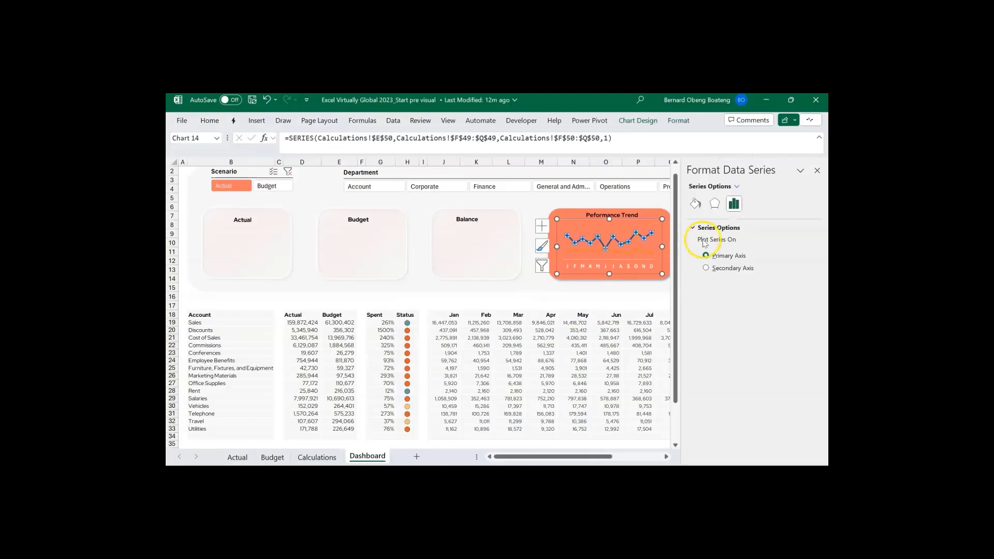
pyautogui.click(696, 206)
pyautogui.click(701, 270)
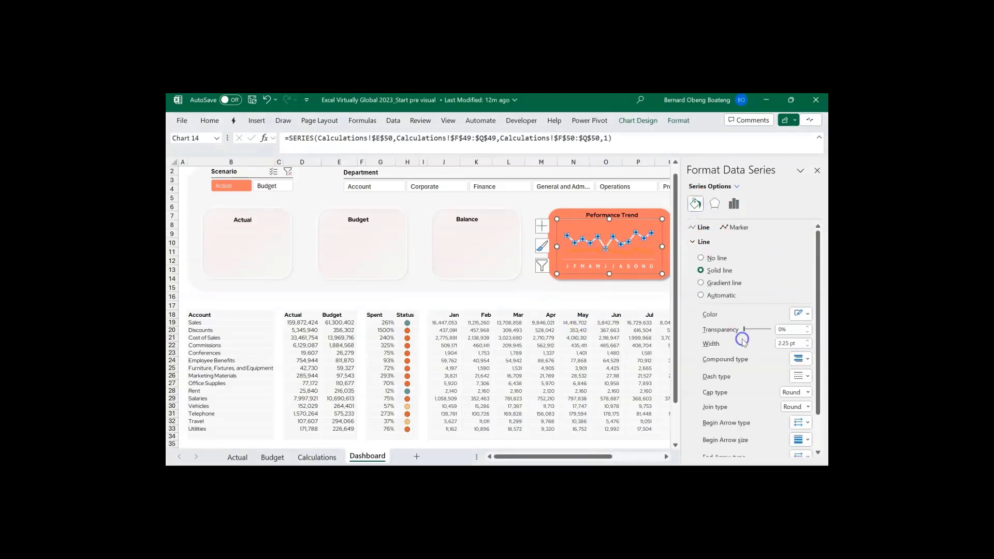
pyautogui.click(809, 346)
pyautogui.click(808, 346)
pyautogui.click(809, 346)
# - Give the Actual series built-in round markers of size 3 with a solid white fill and border
pyautogui.click(735, 227)
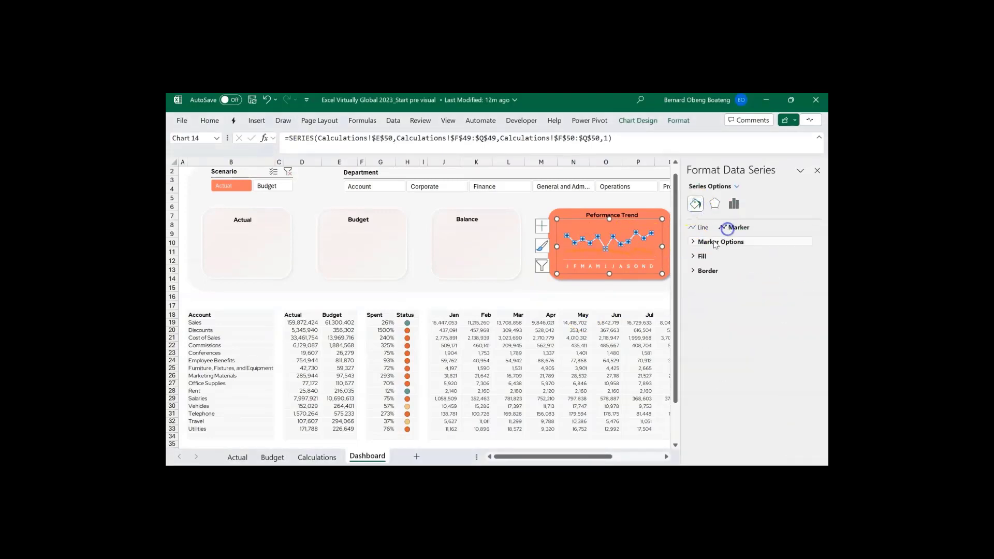
pyautogui.click(721, 242)
pyautogui.click(701, 281)
pyautogui.click(754, 313)
pyautogui.click(754, 312)
pyautogui.click(702, 330)
pyautogui.click(709, 358)
pyautogui.click(698, 331)
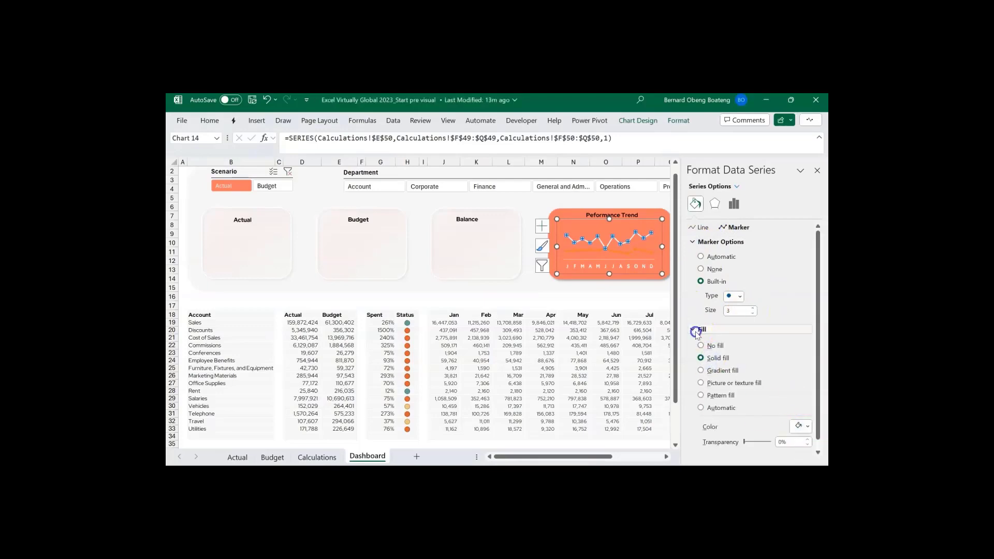
pyautogui.click(706, 344)
pyautogui.click(719, 360)
# - Format the Performance Trend chart's Budget series as a solid light blue line
pyautogui.click(616, 254)
pyautogui.click(699, 227)
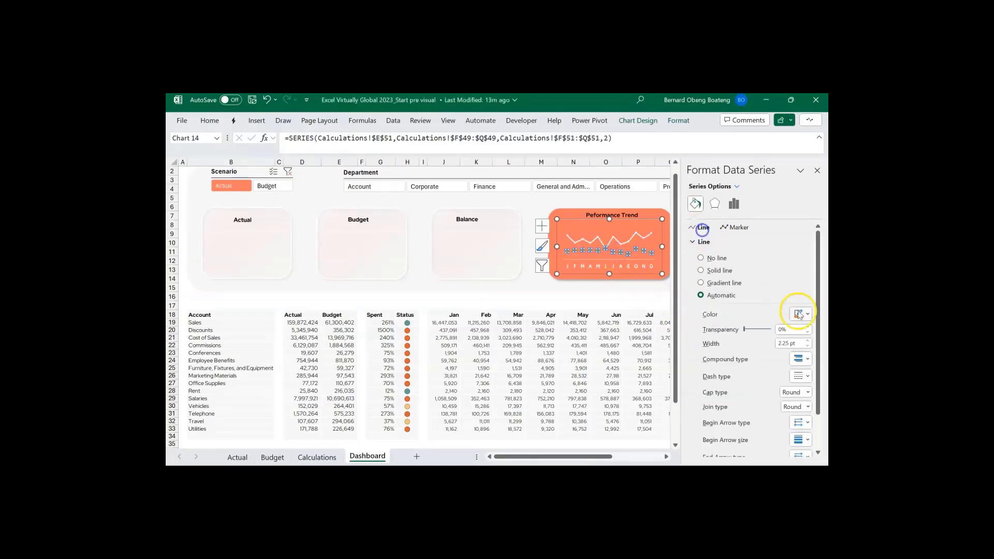
pyautogui.click(701, 270)
# - Give the Budget series built-in round markers of size 3 with a solid fill and a solid border
pyautogui.click(735, 227)
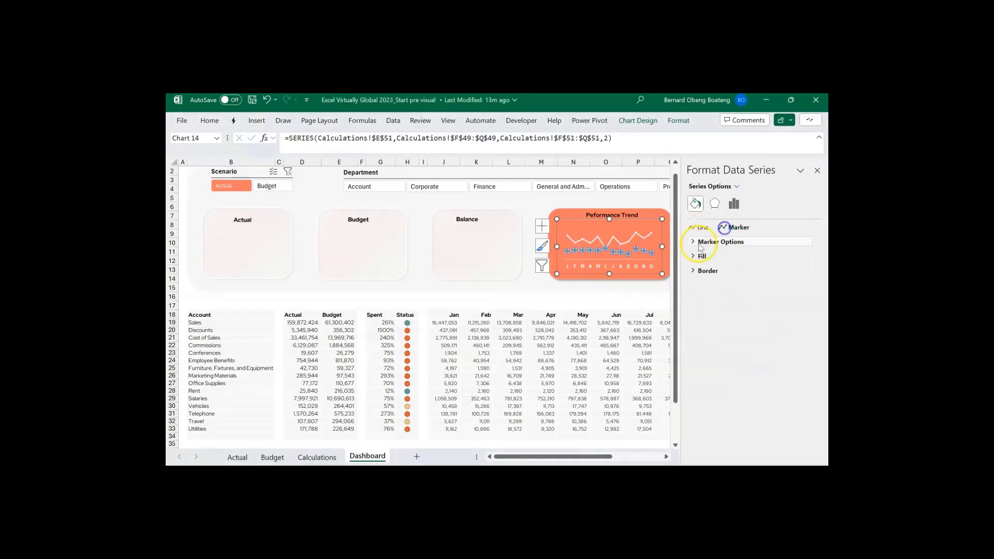
pyautogui.click(721, 242)
pyautogui.click(700, 329)
pyautogui.click(718, 358)
pyautogui.click(806, 428)
pyautogui.click(772, 346)
pyautogui.click(698, 330)
pyautogui.click(695, 344)
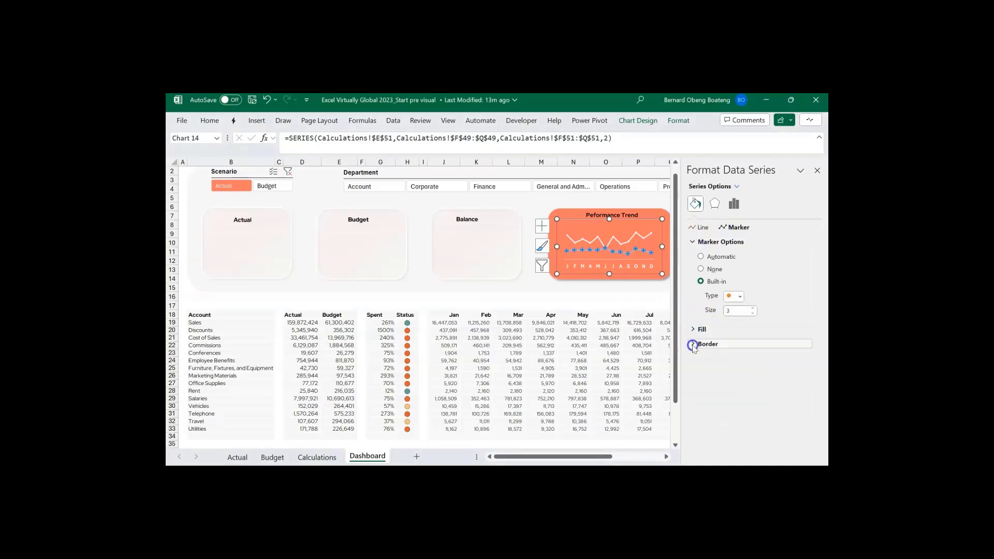
pyautogui.click(716, 361)
# - Remove the outline around the Performance Trend chart area and close the formatting pane
pyautogui.click(614, 321)
pyautogui.click(613, 221)
pyautogui.click(679, 122)
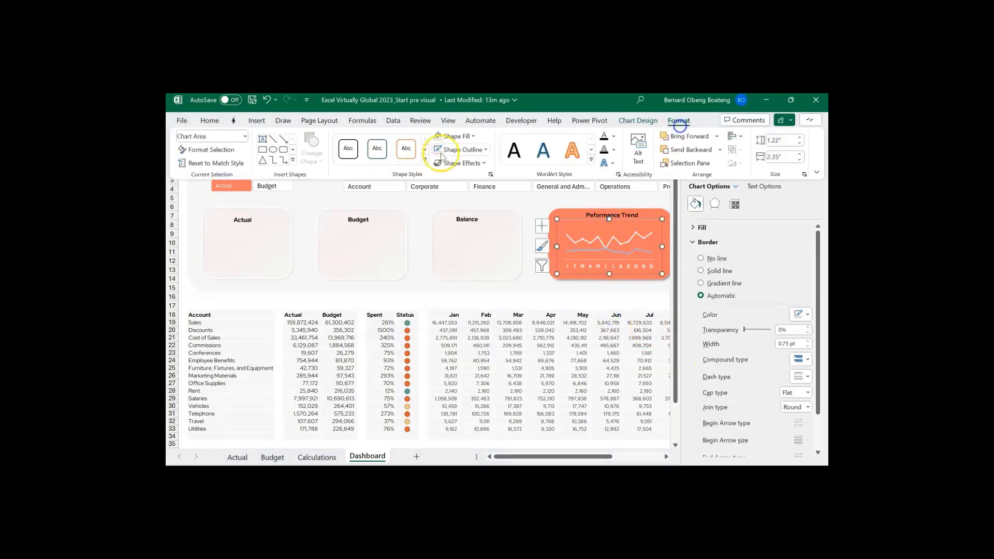
pyautogui.click(455, 149)
pyautogui.click(459, 267)
pyautogui.click(453, 308)
pyautogui.click(818, 170)
# - Enlarge the Status doughnut chart slightly and set the Department slicer to Project
pyautogui.click(716, 222)
pyautogui.moveTo(801, 218); pyautogui.dragTo(804, 213)
pyautogui.click(772, 199)
pyautogui.click(706, 191)
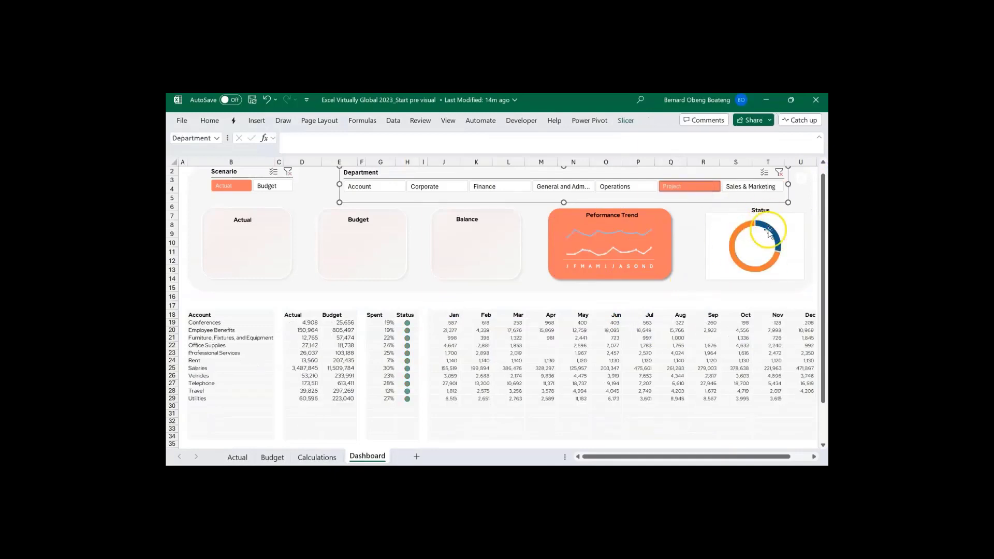
# - Remove the Status doughnut chart's background fill and recolour its dark blue slice with a coral from the standard colours
pyautogui.click(714, 215)
pyautogui.click(679, 121)
pyautogui.click(736, 237)
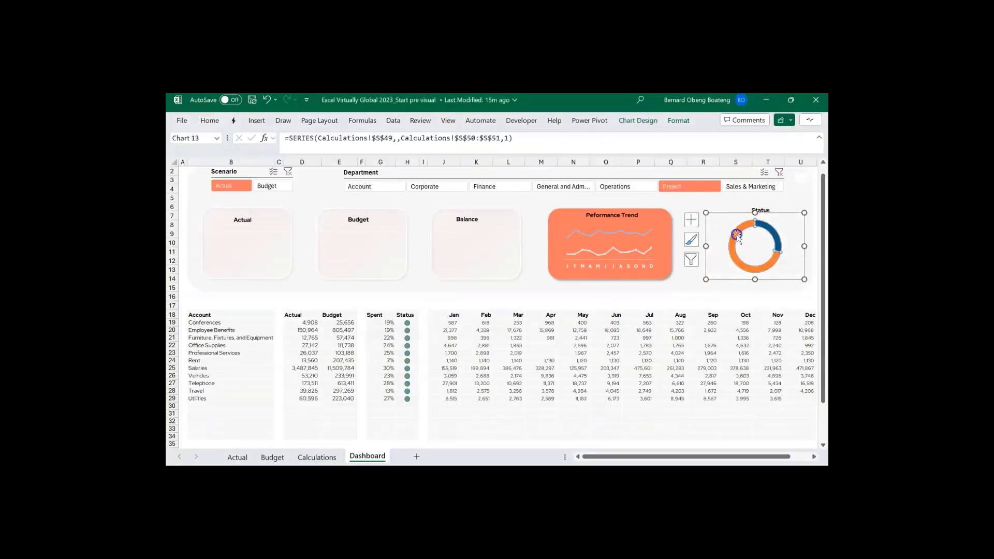
pyautogui.doubleClick(735, 237)
pyautogui.click(693, 241)
pyautogui.click(667, 457)
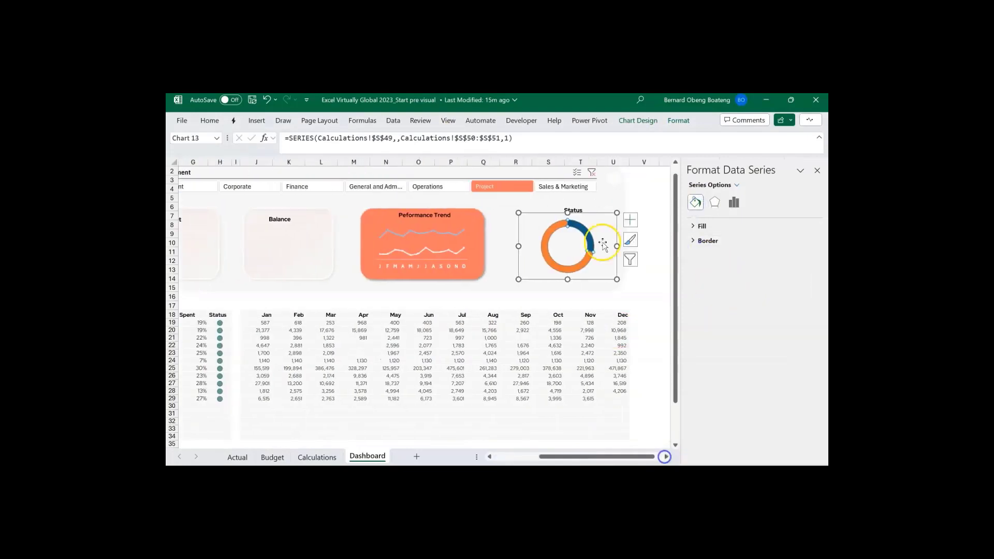
pyautogui.click(591, 240)
pyautogui.click(692, 227)
pyautogui.click(801, 338)
pyautogui.click(765, 452)
pyautogui.click(558, 196)
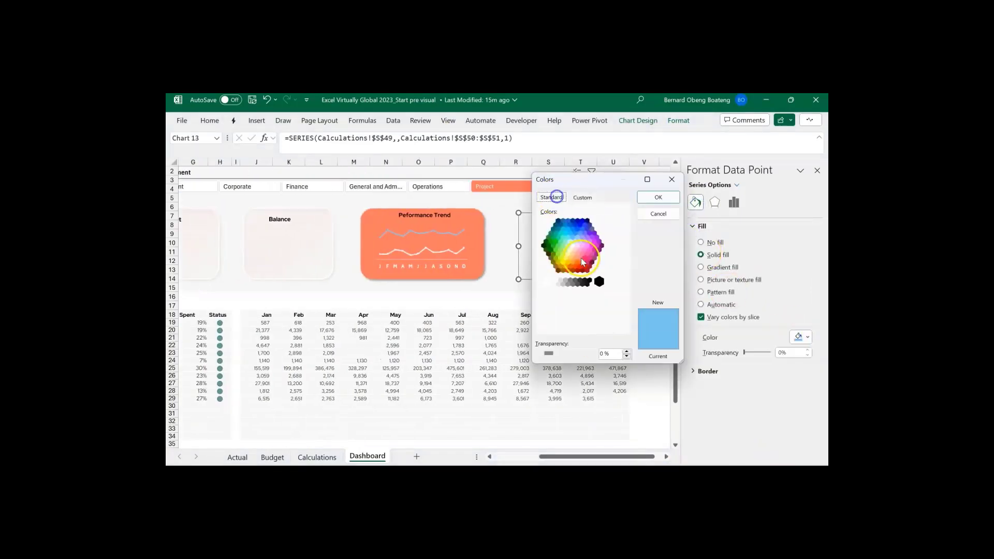
pyautogui.click(583, 260)
pyautogui.click(660, 200)
# - Fill the Status doughnut's orange slice with white and close the formatting pane
pyautogui.click(586, 260)
pyautogui.click(801, 337)
pyautogui.click(749, 212)
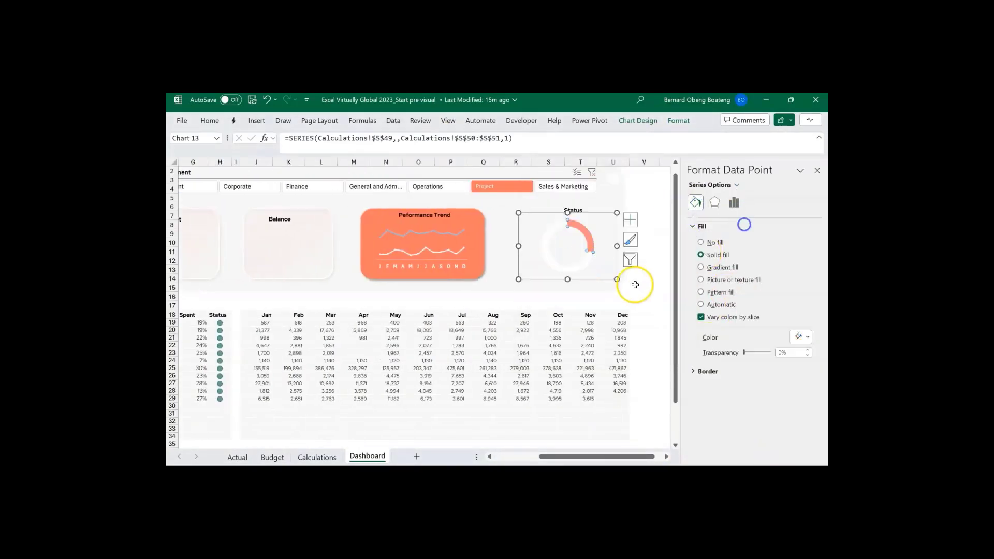
pyautogui.click(644, 287)
pyautogui.click(817, 170)
# - Insert a small text box in the centre of the Status doughnut chart
pyautogui.click(602, 214)
pyautogui.click(257, 121)
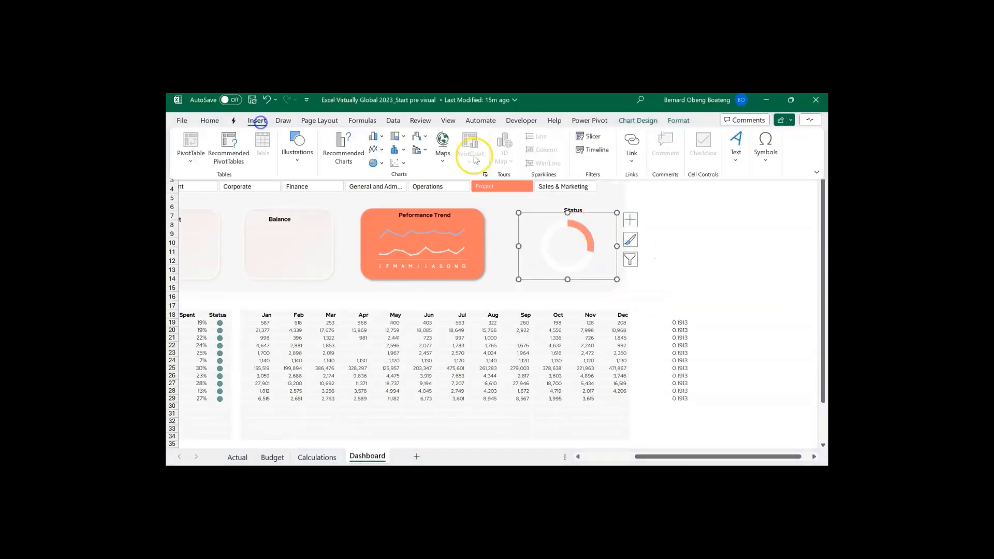
pyautogui.click(702, 151)
pyautogui.click(714, 198)
pyautogui.moveTo(554, 239); pyautogui.dragTo(584, 254)
# - Link the text box to the overall spent percentage cell on the Calculations sheet and centre its text in bold
pyautogui.click(355, 138)
pyautogui.write('=')
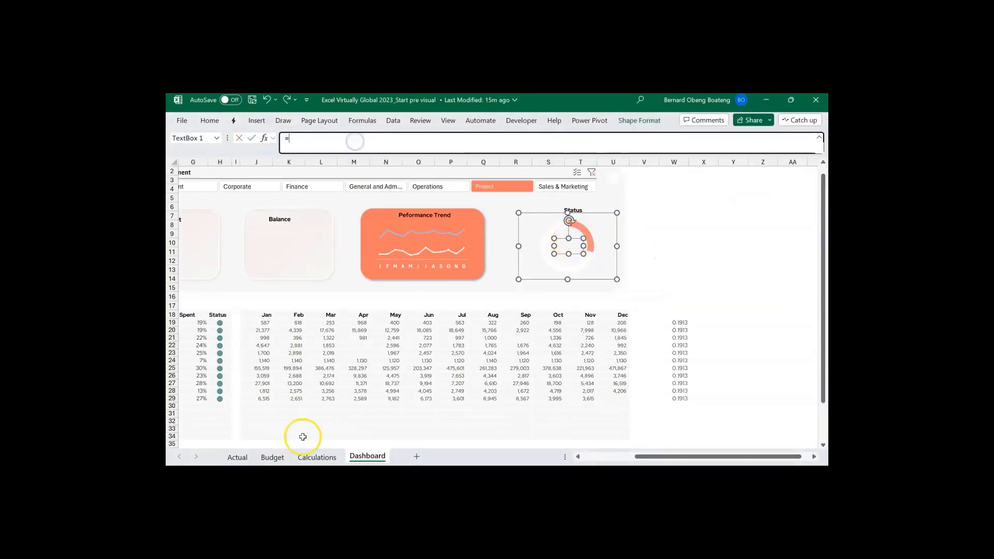
pyautogui.click(317, 457)
pyautogui.click(632, 394)
pyautogui.press('Return')
pyautogui.click(210, 121)
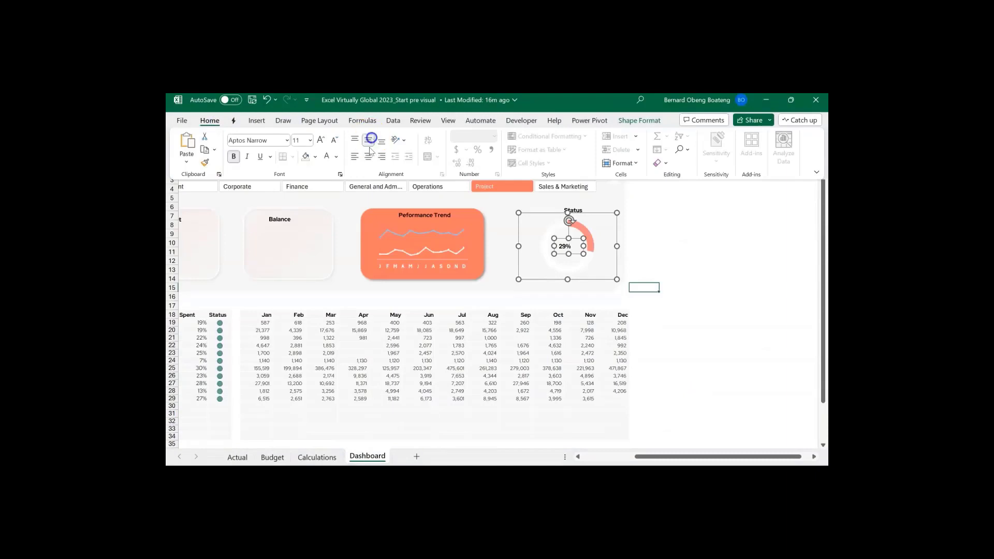
# - Set the Department slicer to Sales & Marketing and remove the Status chart's outline
pyautogui.click(565, 186)
pyautogui.click(594, 212)
pyautogui.click(679, 120)
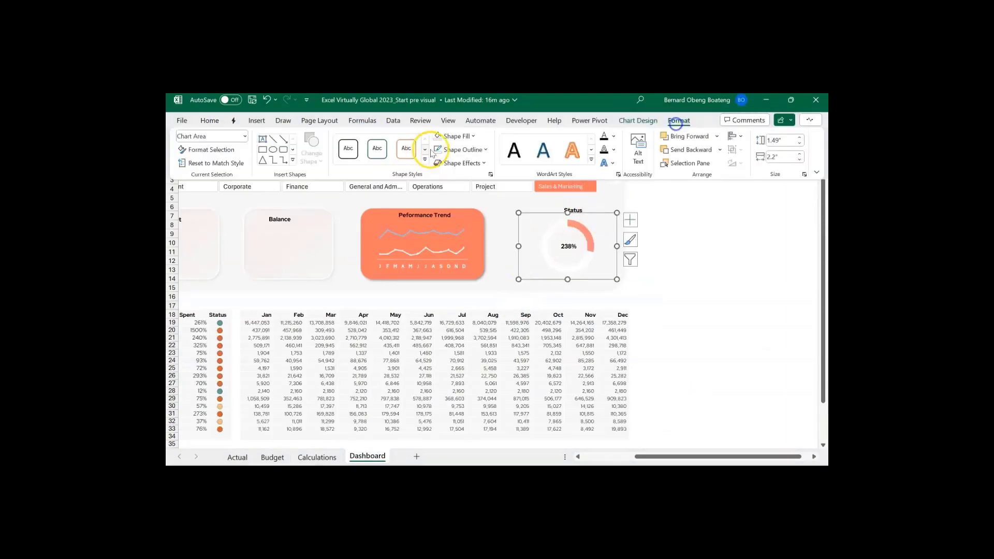
pyautogui.click(442, 296)
pyautogui.hscroll(-5, 442, 295)
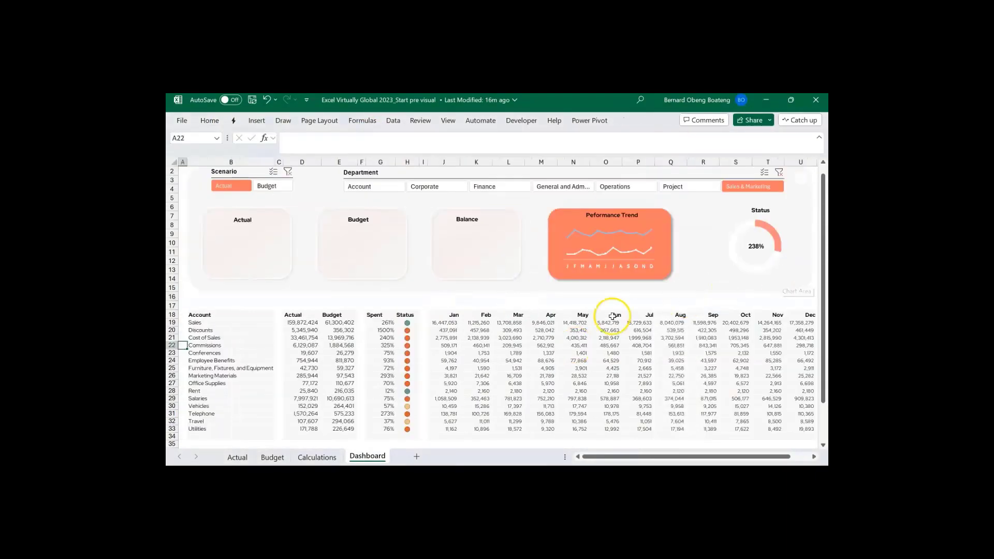
# - Link the Actual card's shape to the Actual measure in cell C7 of the Calculations sheet
pyautogui.click(288, 249)
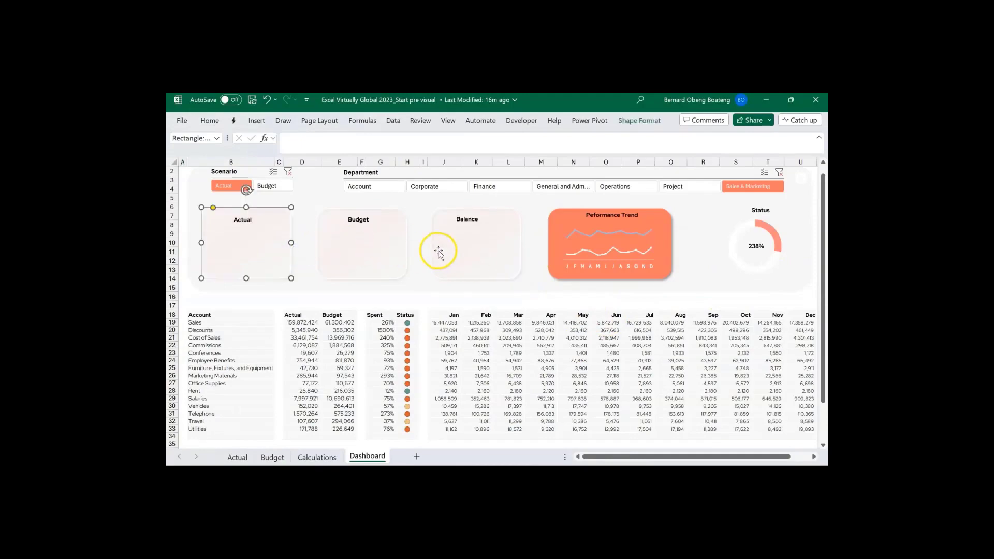
pyautogui.click(345, 138)
pyautogui.write('=')
pyautogui.click(317, 457)
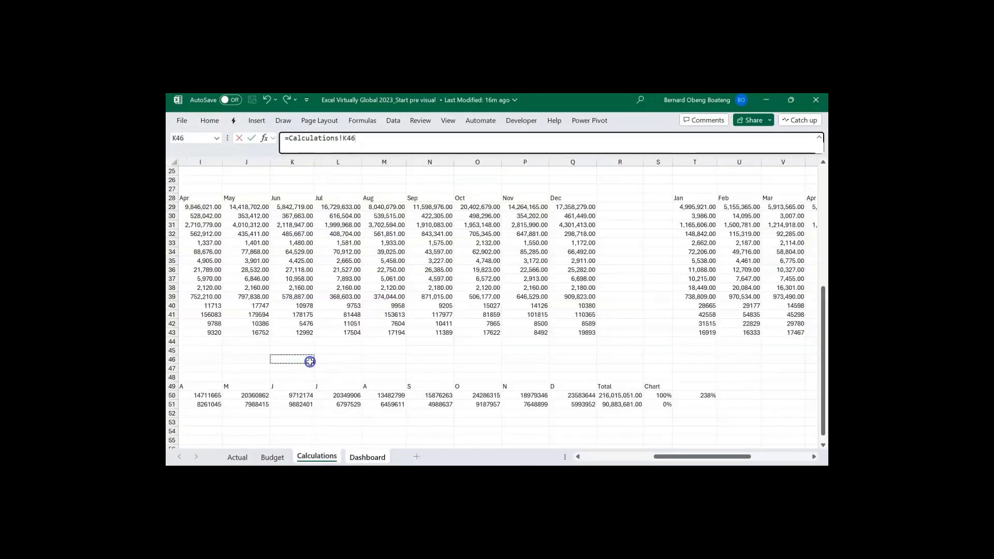
pyautogui.scroll(15, 312, 360)
pyautogui.click(401, 226)
pyautogui.press('Return')
# - Link the Budget card's shape to the Budget measure in cell C8 of the Calculations sheet
pyautogui.click(373, 232)
pyautogui.click(375, 143)
pyautogui.write('=')
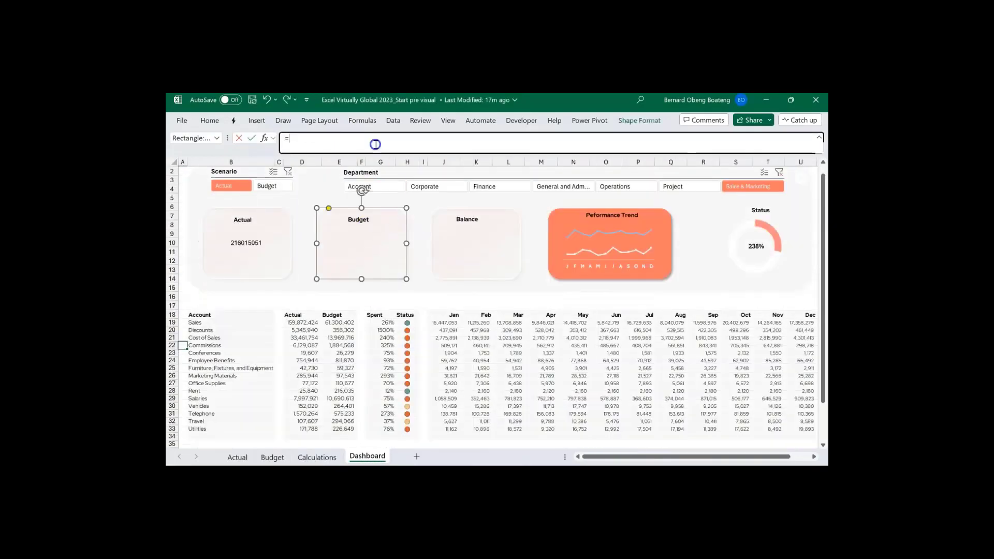
pyautogui.click(315, 459)
pyautogui.click(418, 234)
pyautogui.press('Return')
# - Link the Balance card's shape to the Balance measure with =Calculations!C9
pyautogui.click(469, 246)
pyautogui.click(363, 138)
pyautogui.write('=')
pyautogui.click(317, 457)
pyautogui.click(400, 243)
pyautogui.press('Return')
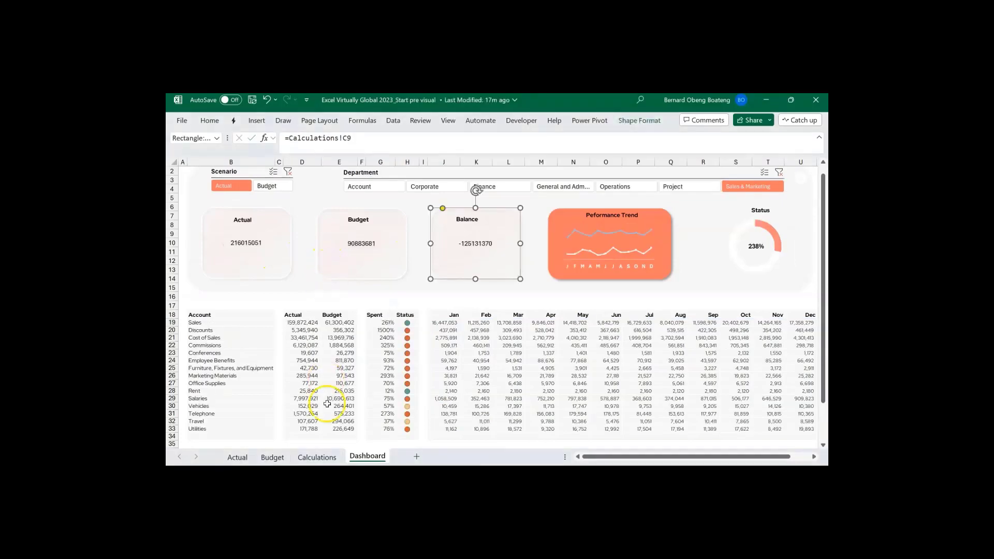
# - Apply the custom number format 0.00,,"M" to the measures in C7:C9 on the Calculations sheet
pyautogui.click(320, 458)
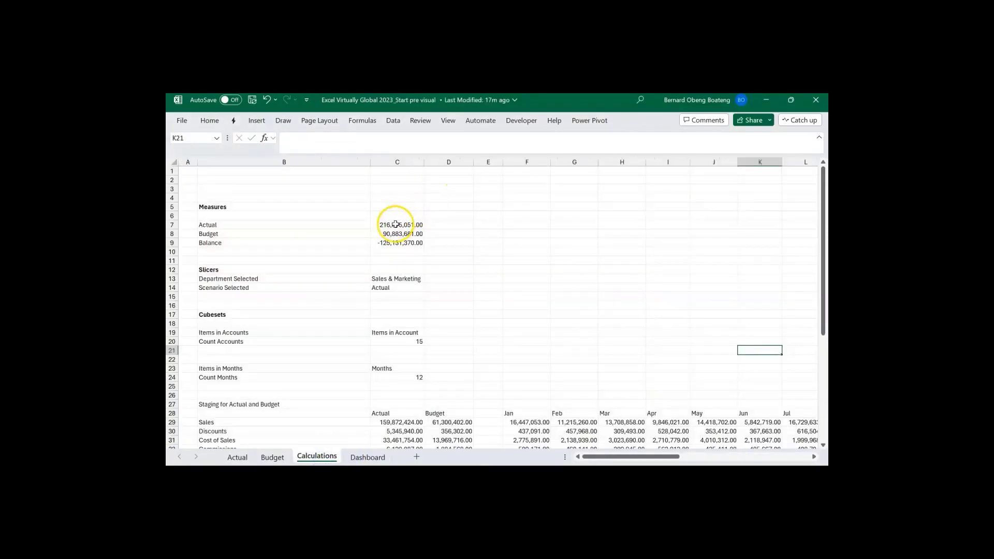
pyautogui.moveTo(396, 224); pyautogui.dragTo(395, 243)
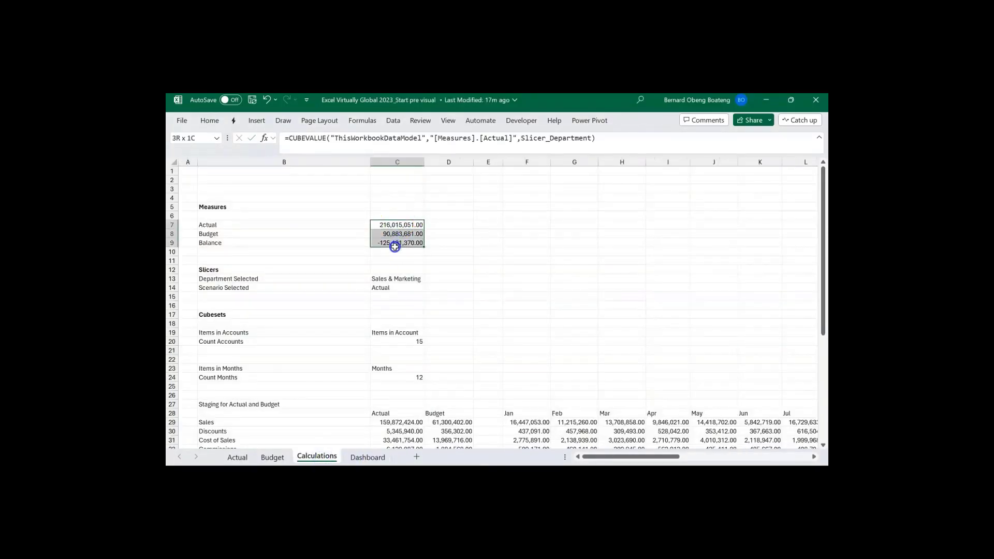
pyautogui.hotkey('ctrl', '1')
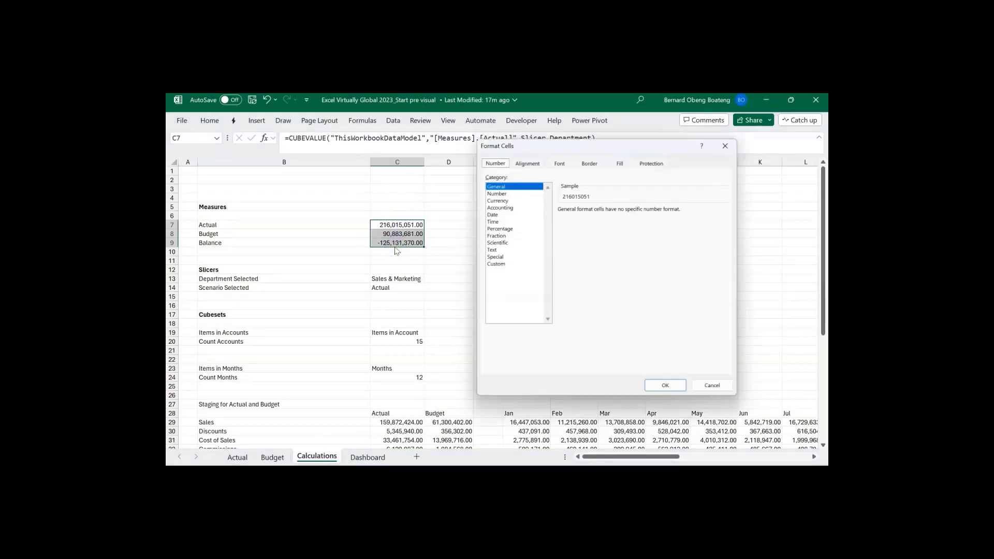
pyautogui.click(495, 266)
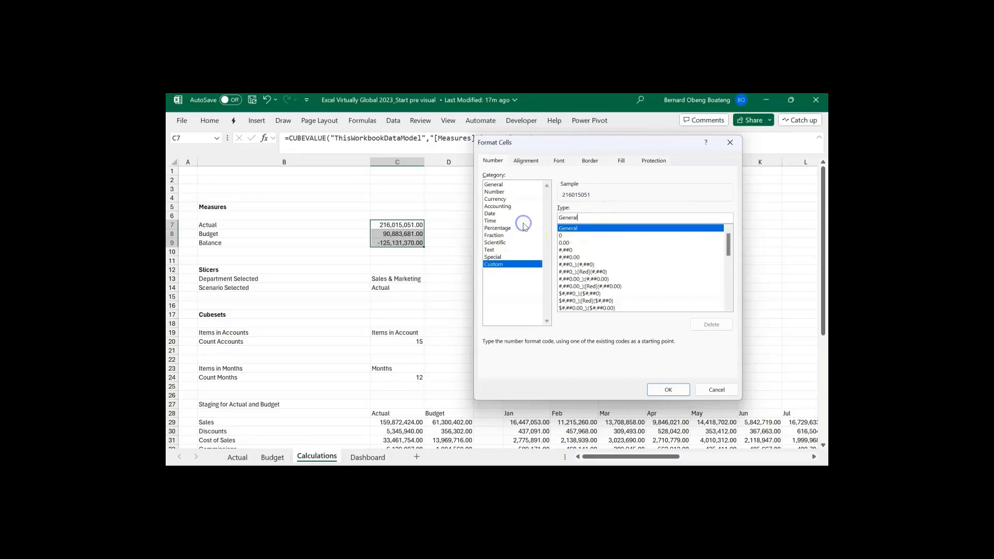
pyautogui.write('0.00,,"M')
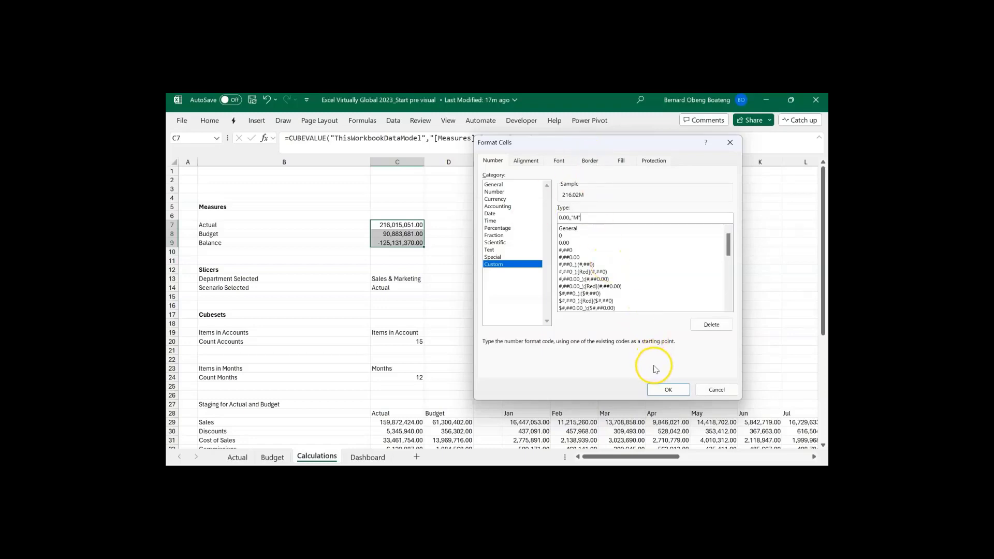
pyautogui.click(667, 390)
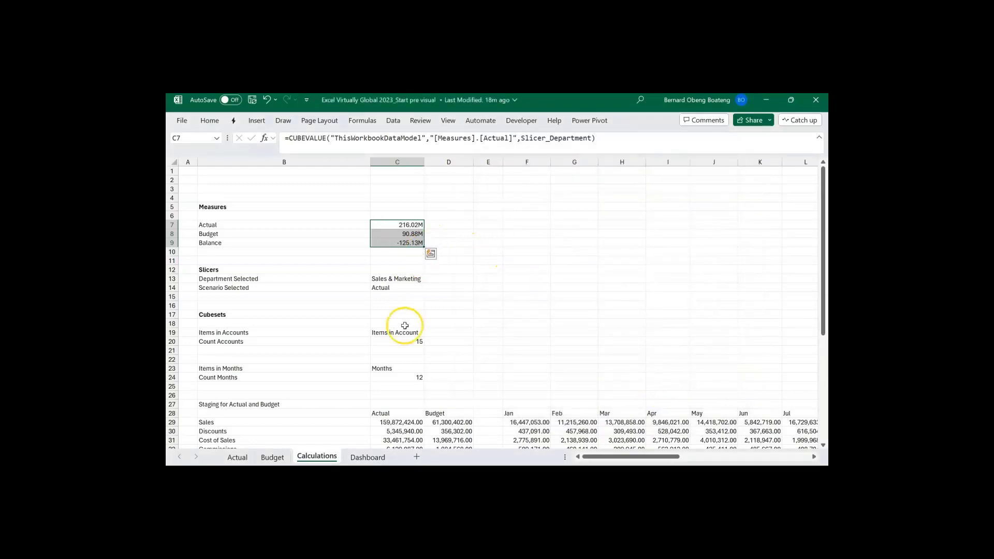
# - Set the values on the Dashboard's Actual, Budget and Balance cards to bold at font size 24
pyautogui.click(367, 457)
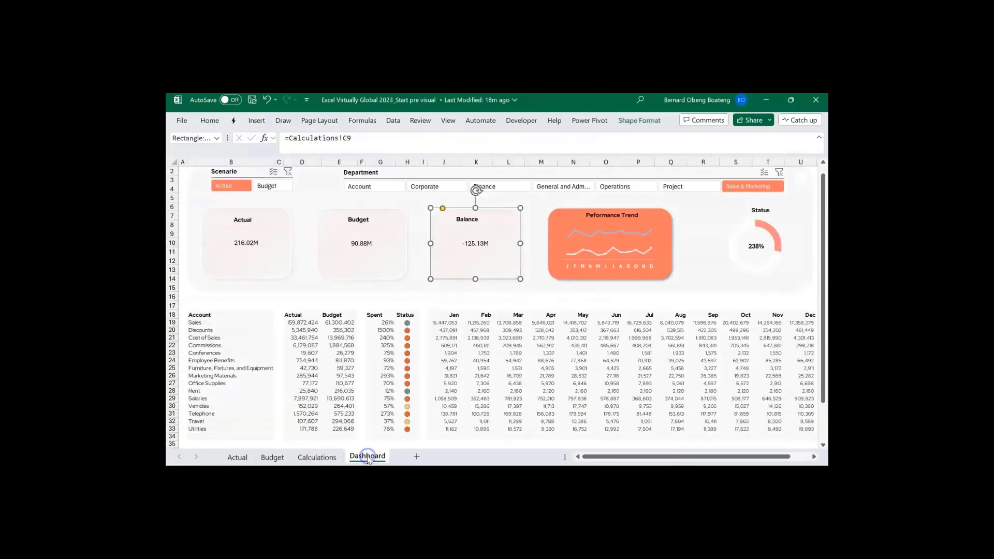
pyautogui.keyDown('ctrl'); pyautogui.click(389, 275); pyautogui.keyUp('ctrl')
pyautogui.keyDown('ctrl'); pyautogui.click(287, 269); pyautogui.keyUp('ctrl')
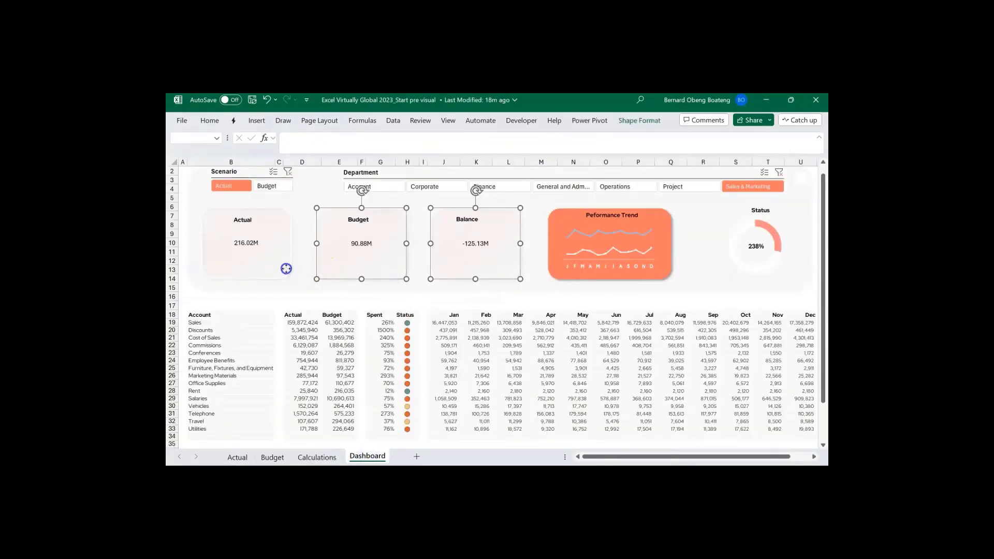
pyautogui.click(212, 122)
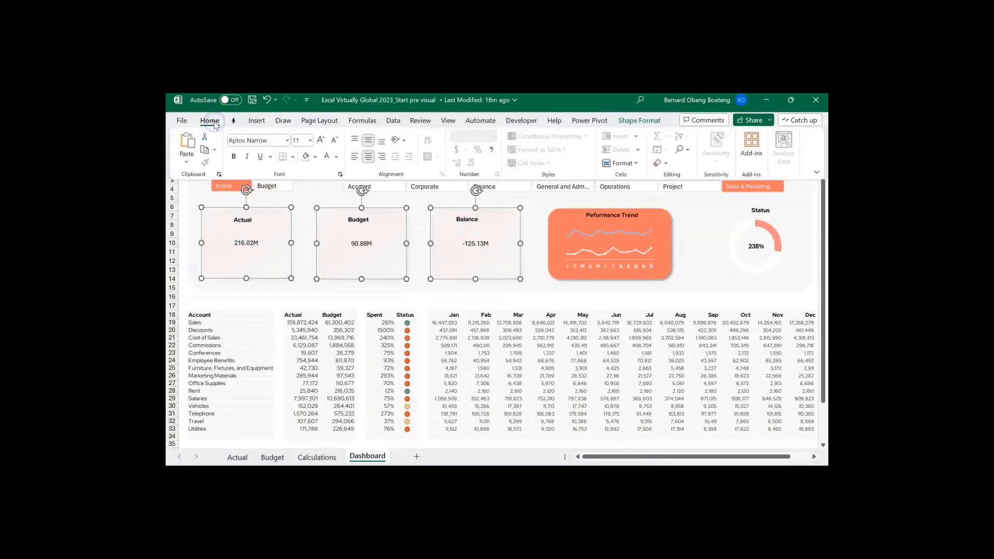
pyautogui.click(321, 142)
pyautogui.click(321, 142)
pyautogui.click(320, 142)
pyautogui.click(320, 142)
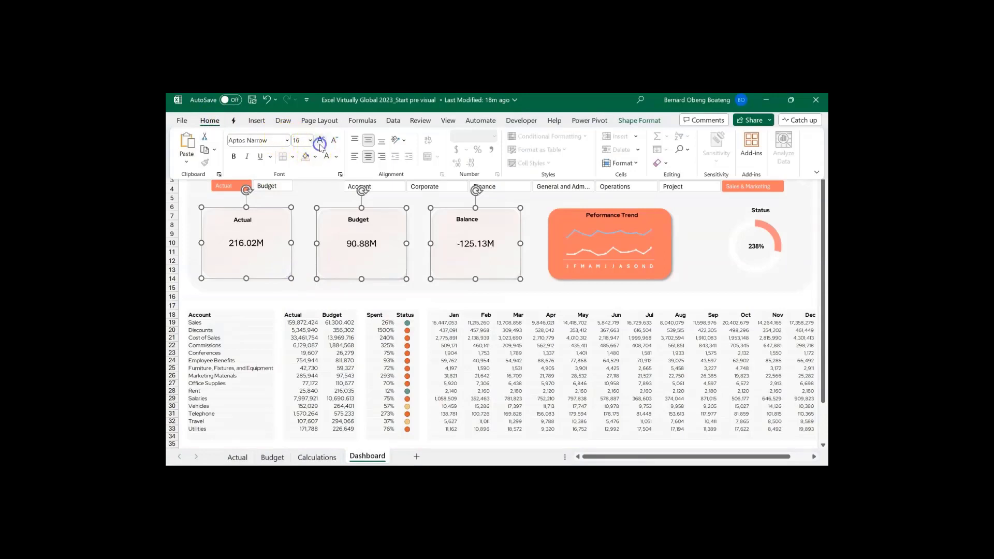
pyautogui.click(321, 142)
pyautogui.click(321, 142)
pyautogui.click(321, 143)
pyautogui.click(320, 143)
pyautogui.click(234, 157)
pyautogui.click(334, 140)
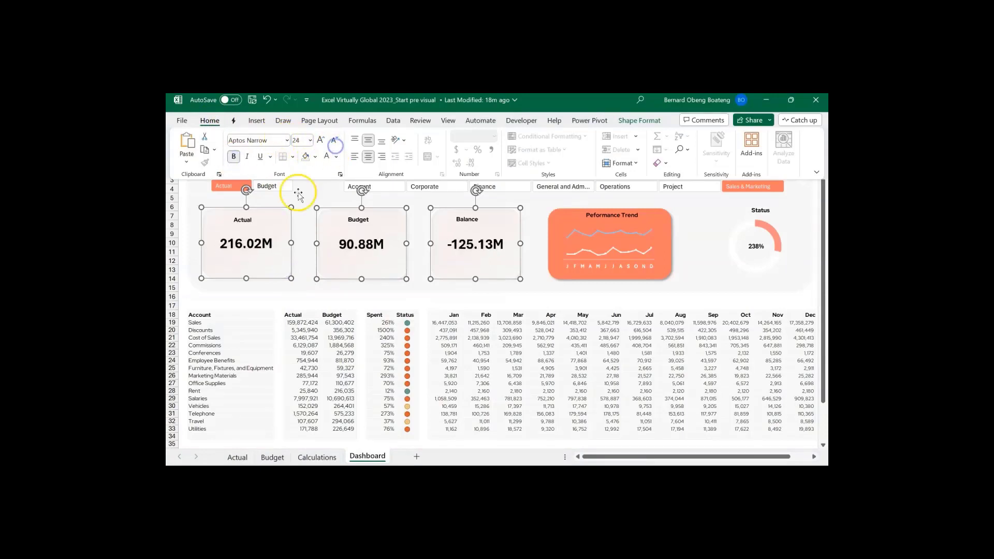
pyautogui.click(302, 306)
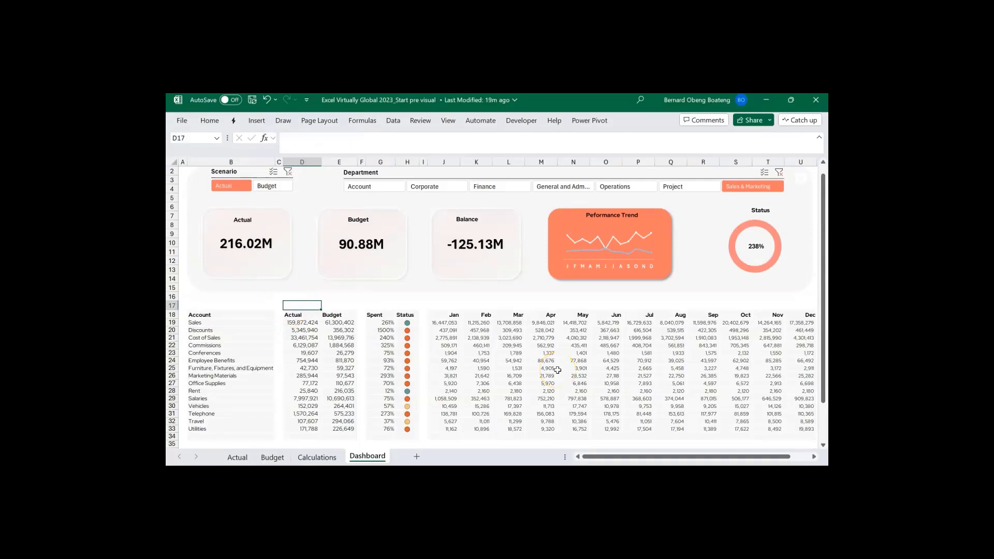
# - Test the finished dashboard by switching the Department slicer through Project, Operations and General and Admin, ending on Sales & Marketing
pyautogui.click(679, 188)
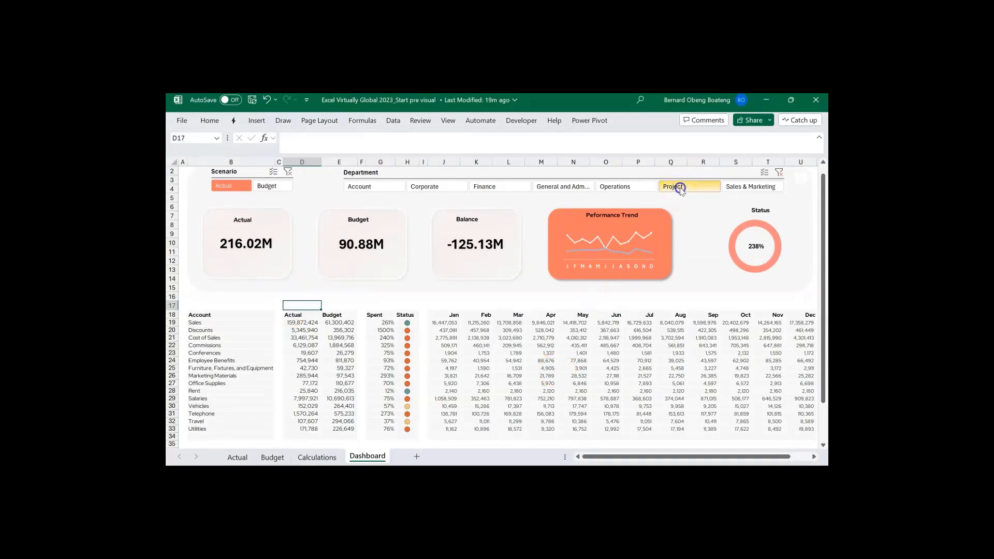
pyautogui.click(633, 188)
pyautogui.click(581, 187)
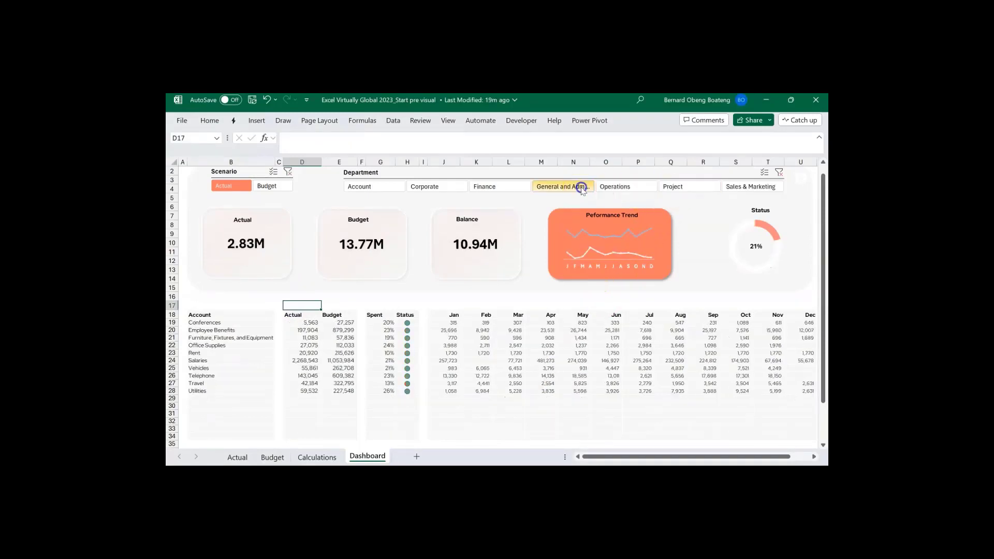
pyautogui.click(619, 189)
pyautogui.click(674, 188)
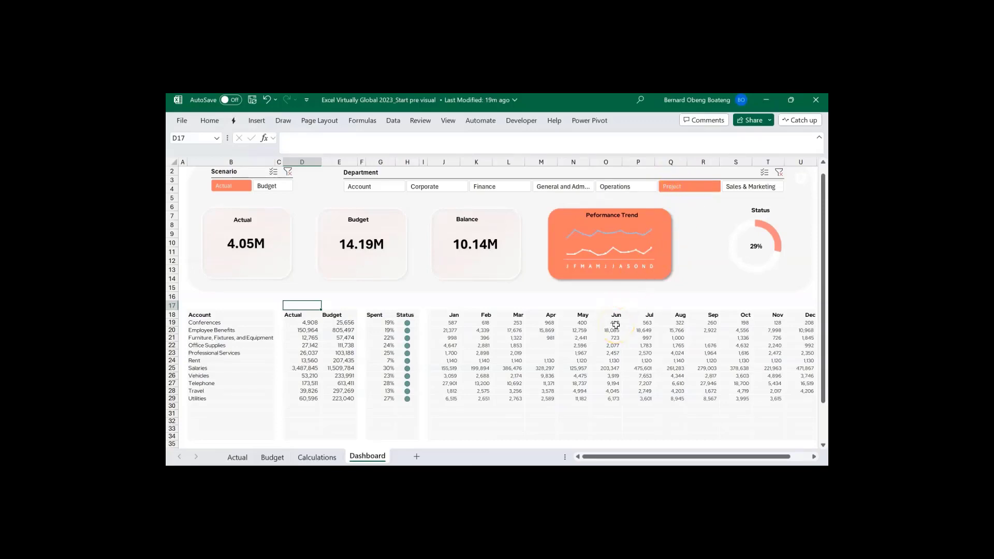
pyautogui.click(742, 188)
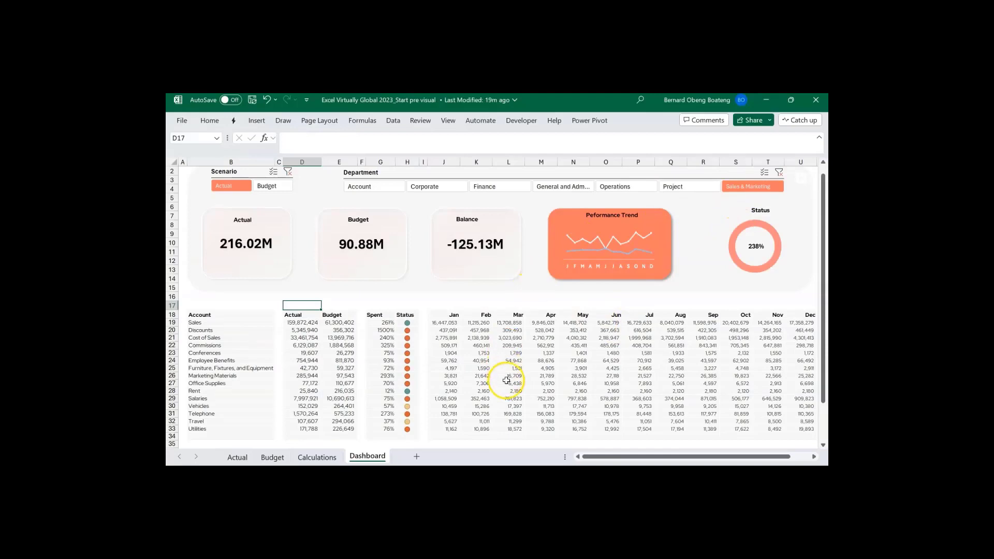